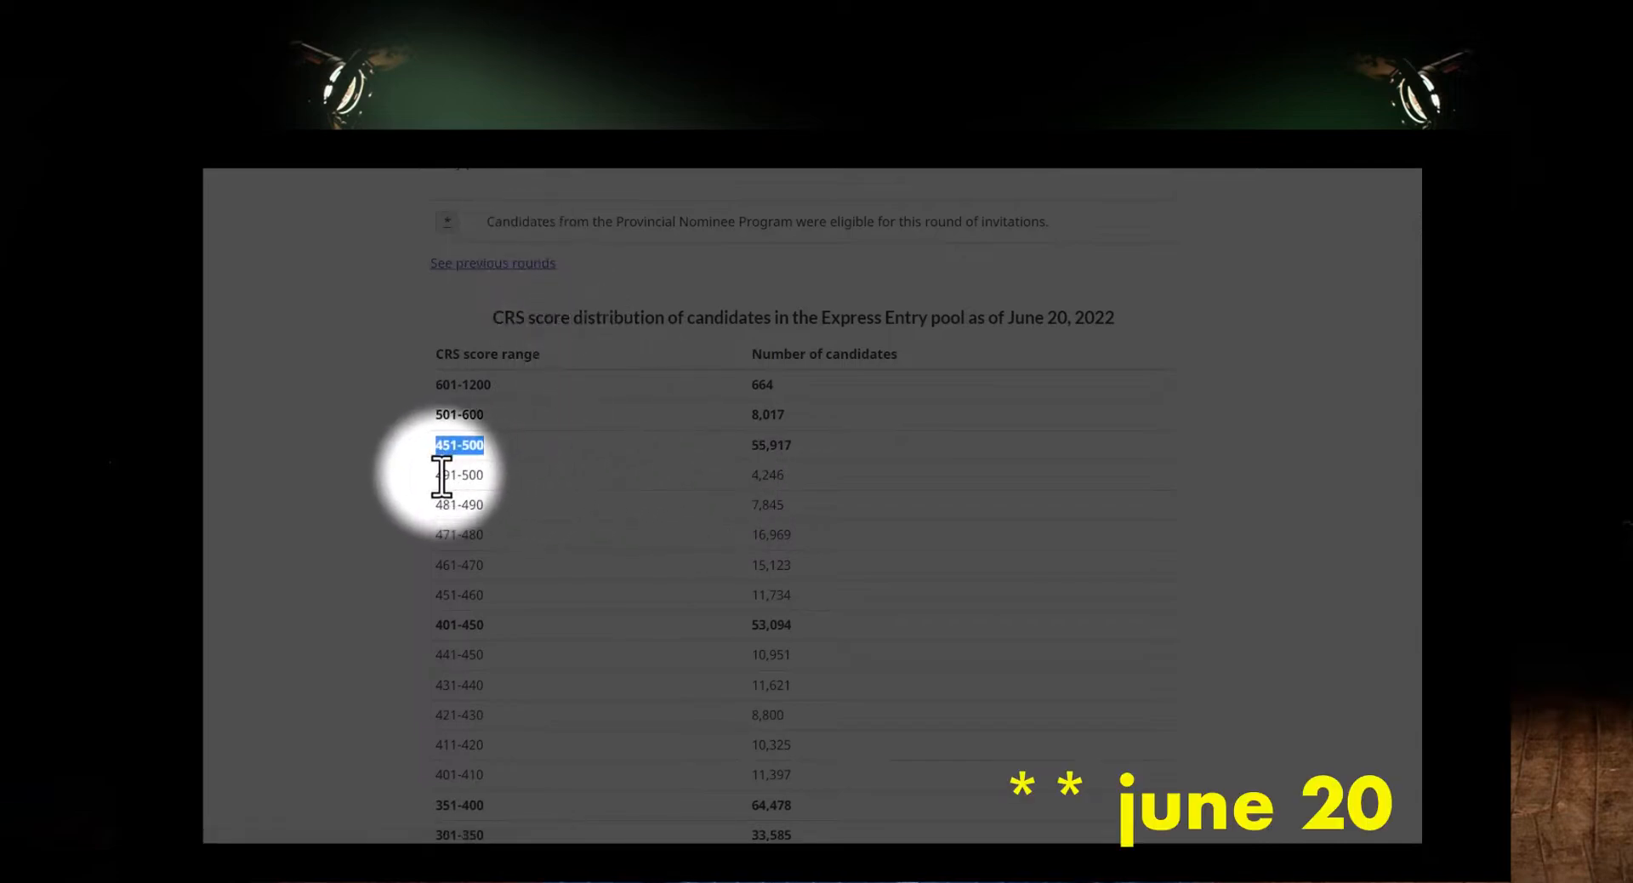
Step: Highlight the 501-600 score range and open the table of previous rounds of invitations
left_click_drag(435, 415, 517, 508)
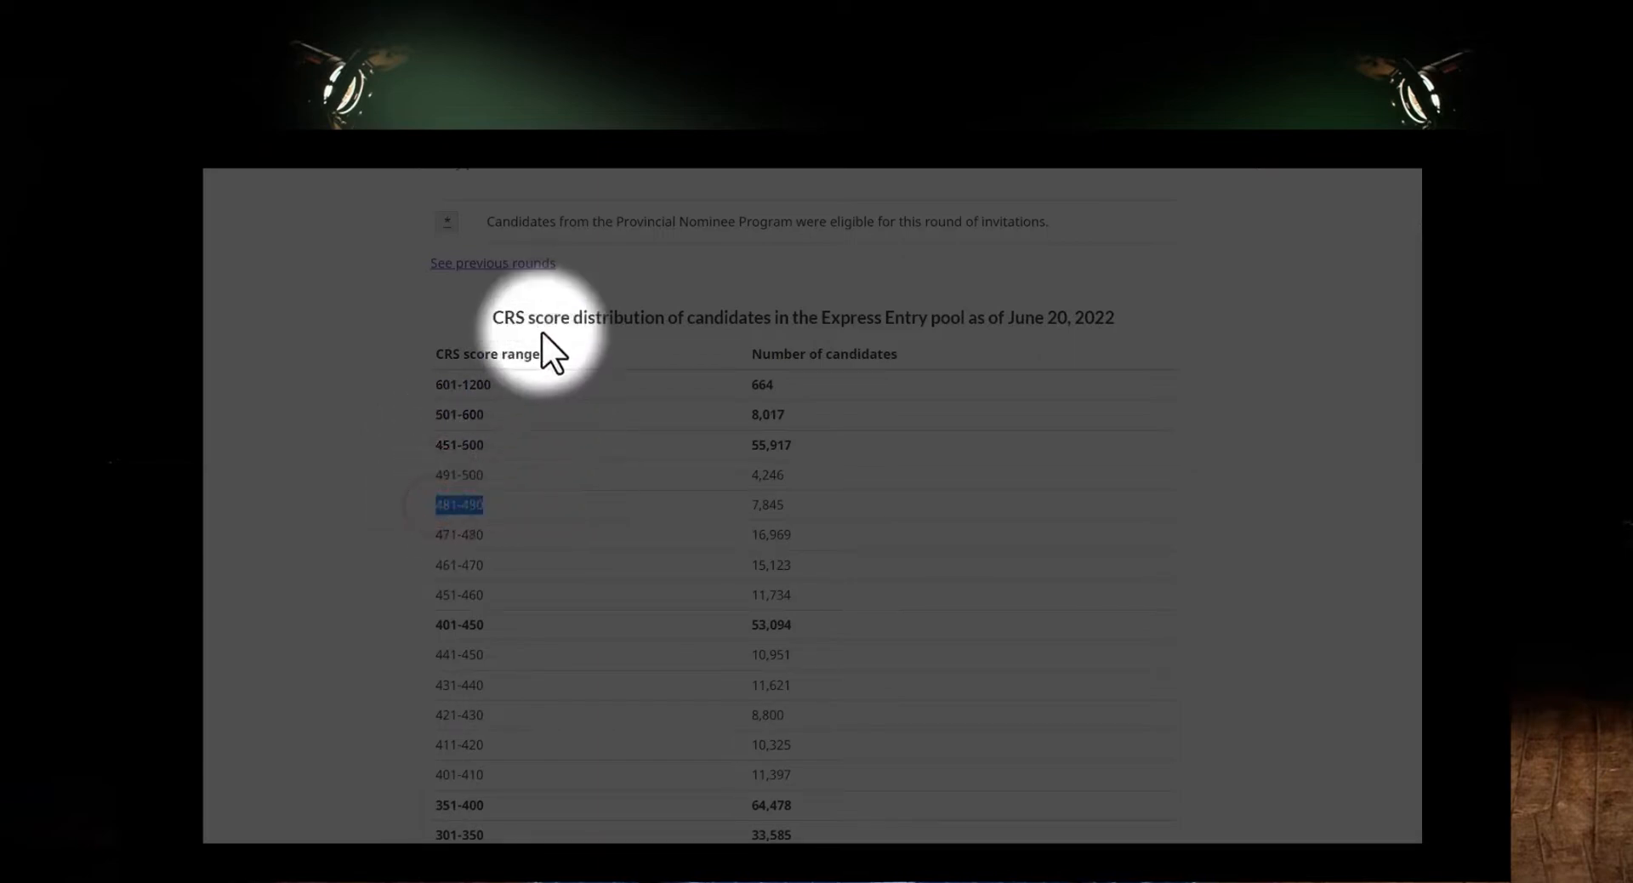
left_click(514, 265)
scroll(973, 585, "down", 1)
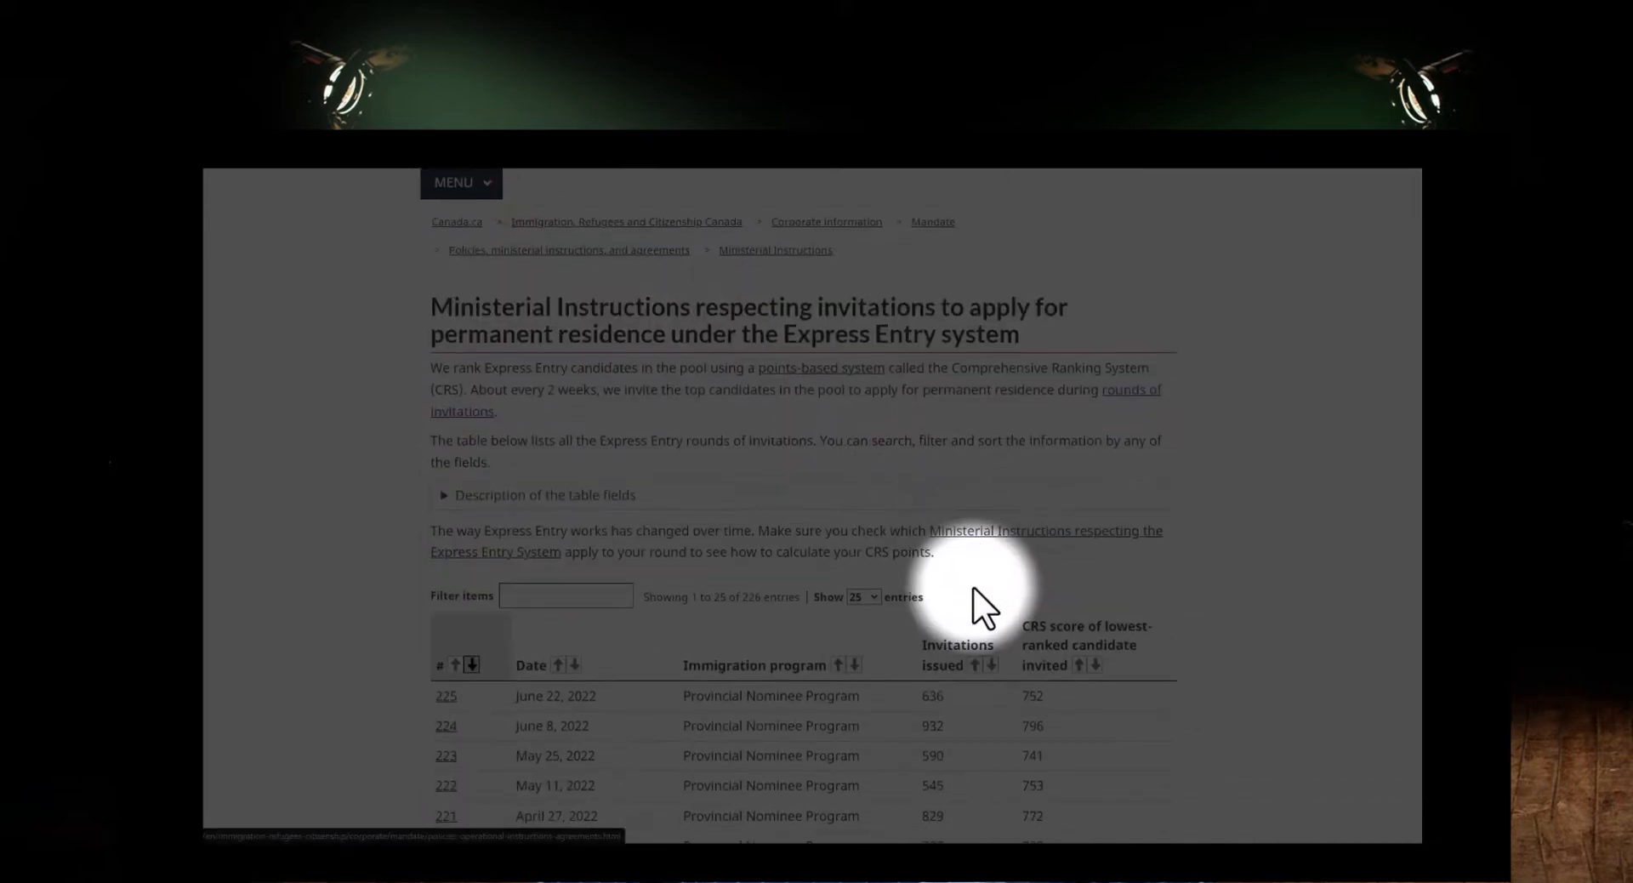
scroll(973, 587, "down", 4)
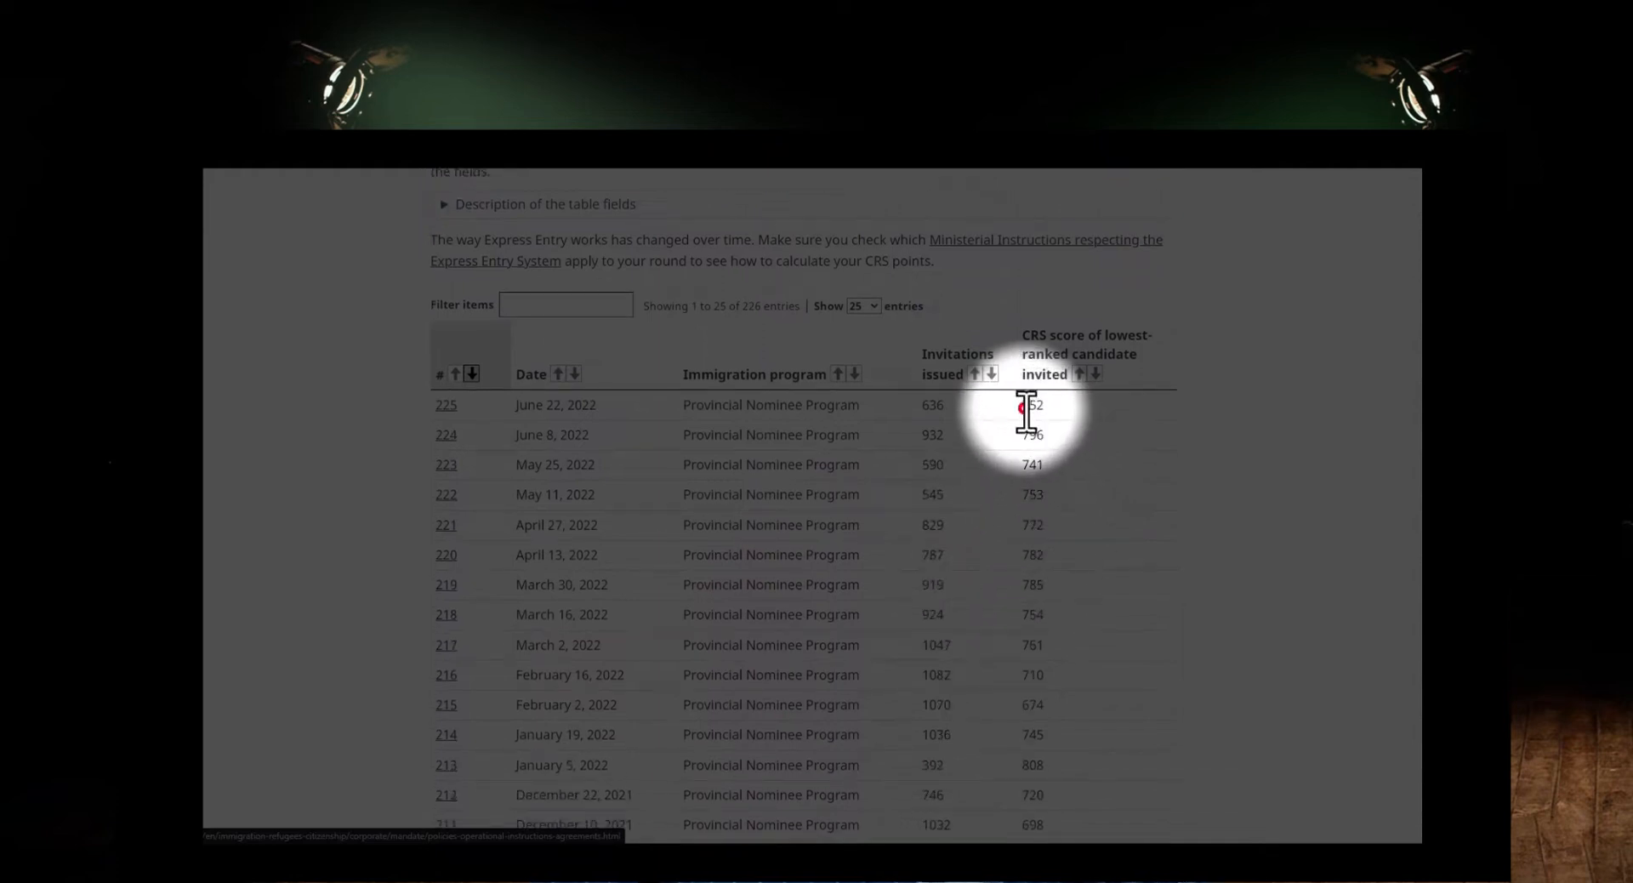
Step: Highlight the lowest CRS scores 752, 462 and 403 and the Canadian Experience Class name
double_click(1026, 406)
scroll(1119, 606, "down", 3)
scroll(1119, 606, "down", 1)
double_click(1055, 671)
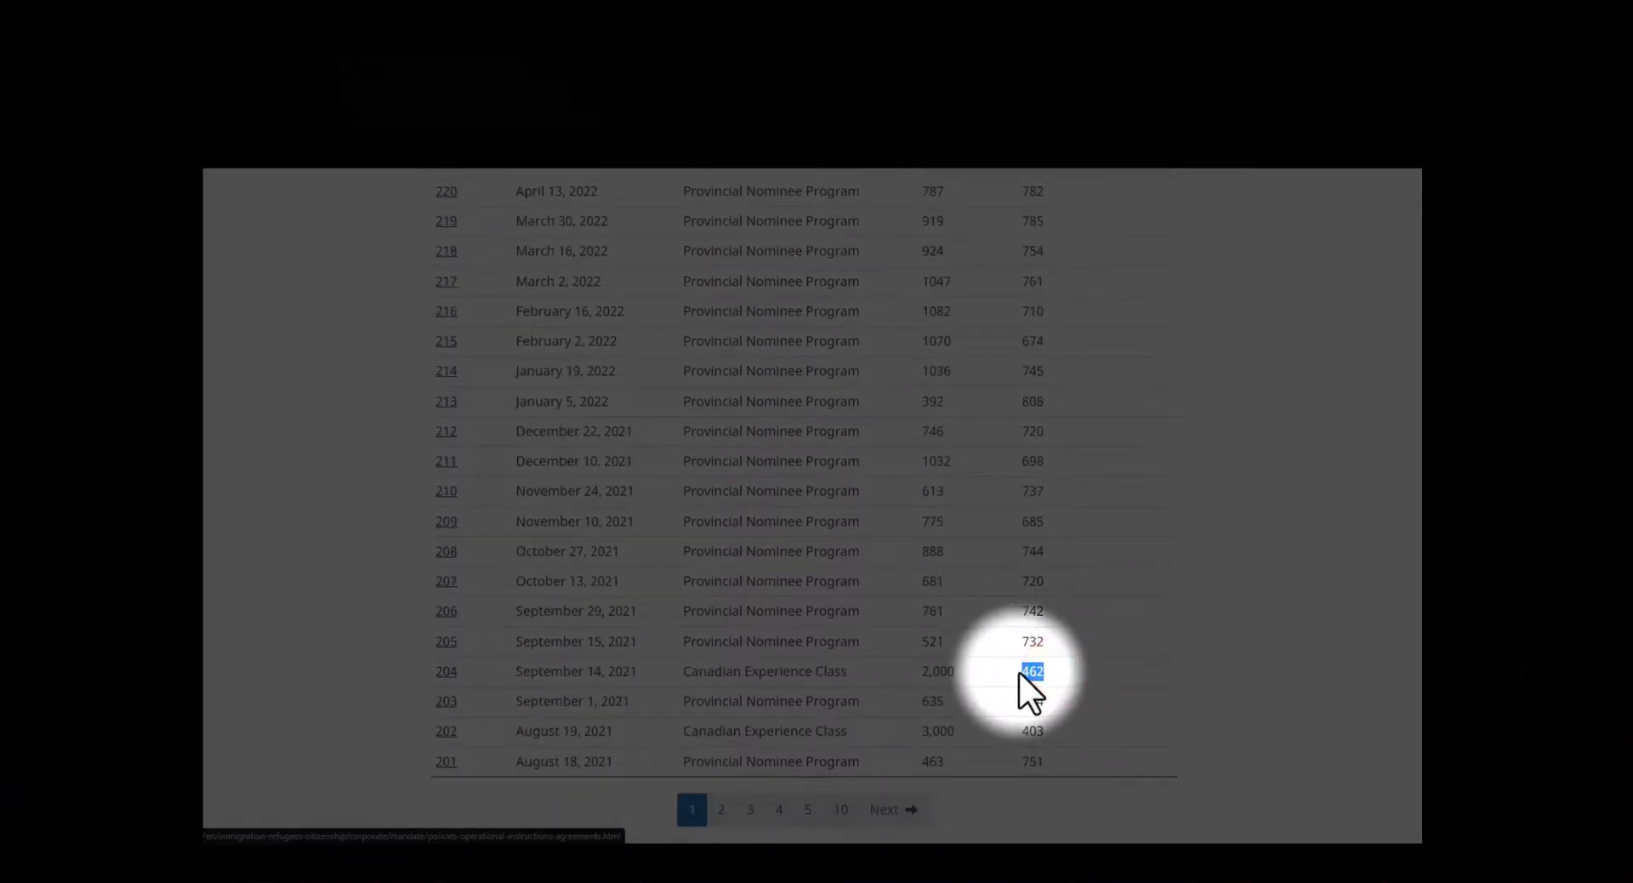
double_click(1039, 731)
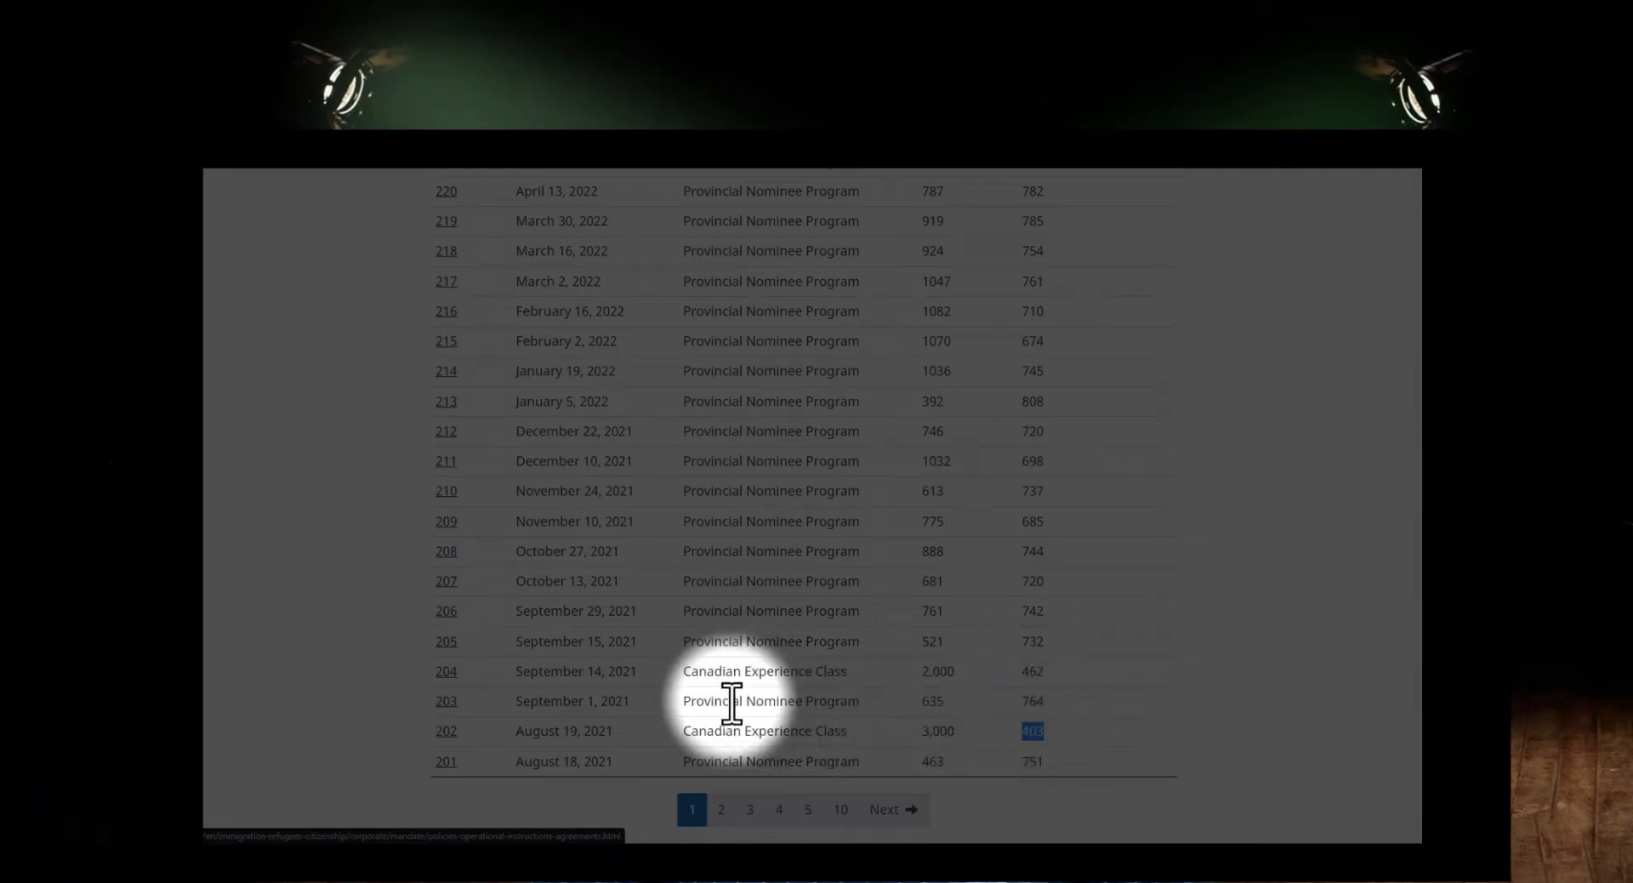
left_click_drag(687, 671, 1040, 671)
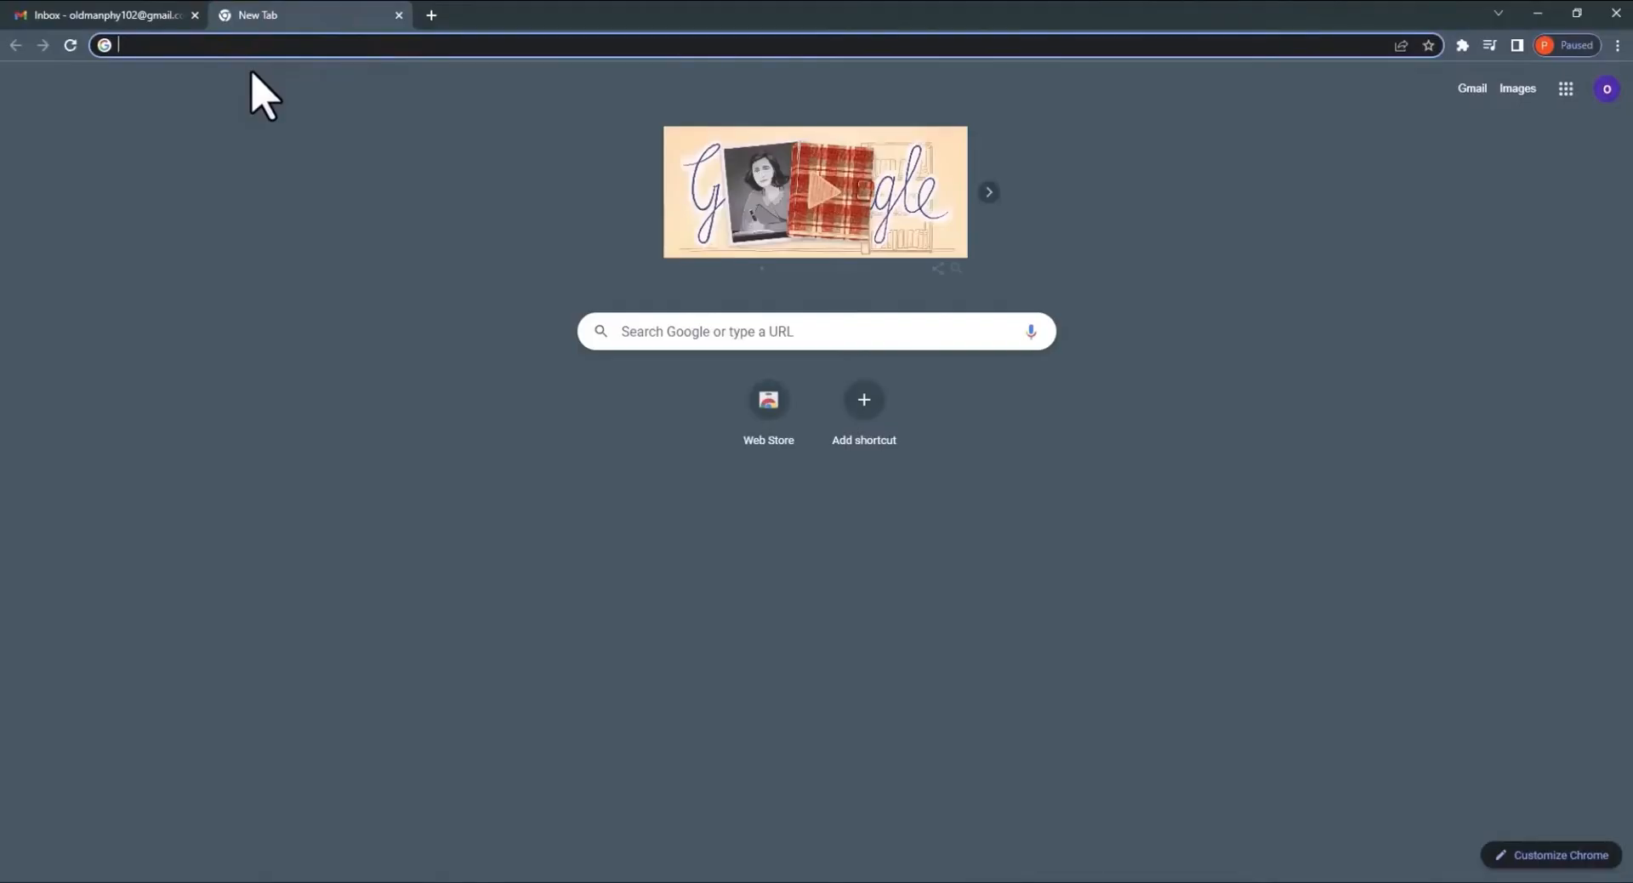
Step: Search for 'express entry profile' and open the Submit an Express Entry profile page
type("expr")
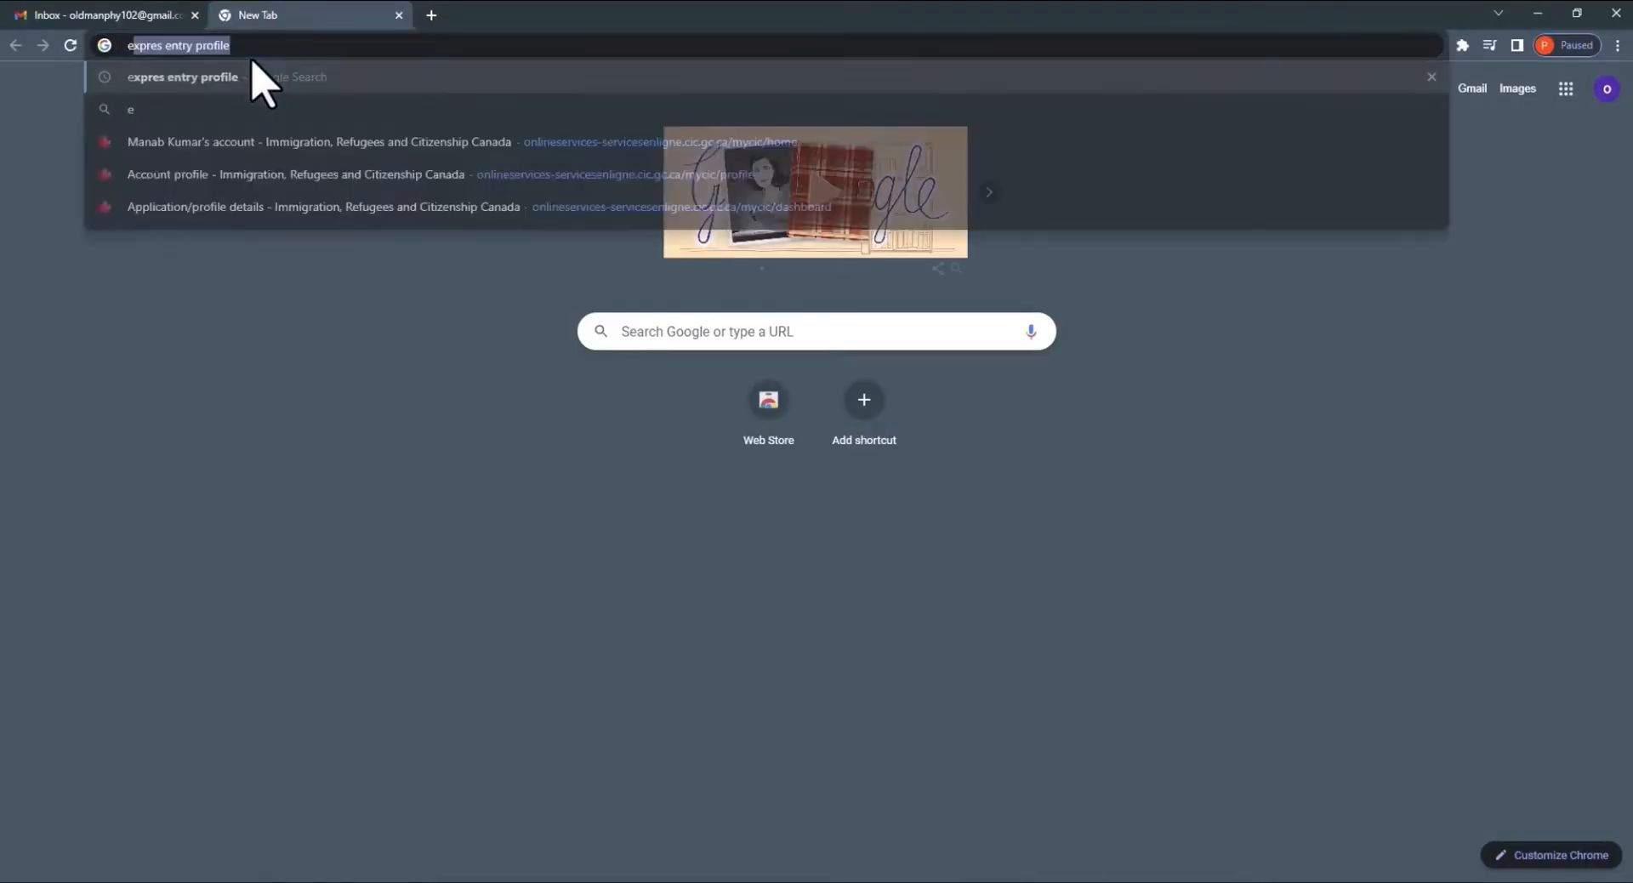
type("ess en")
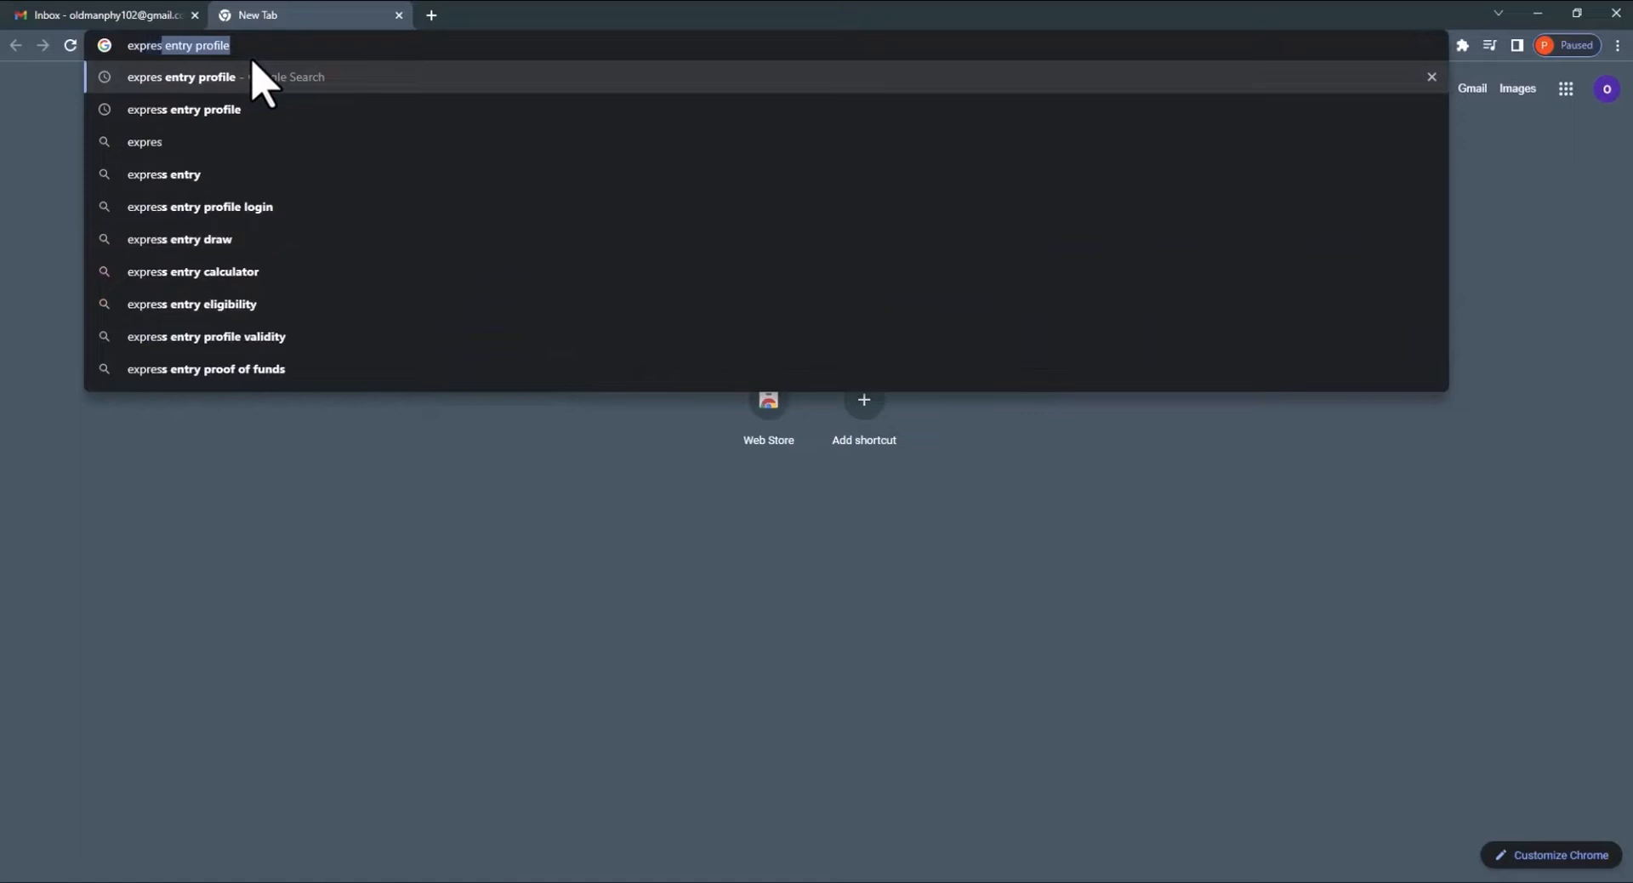
type("try")
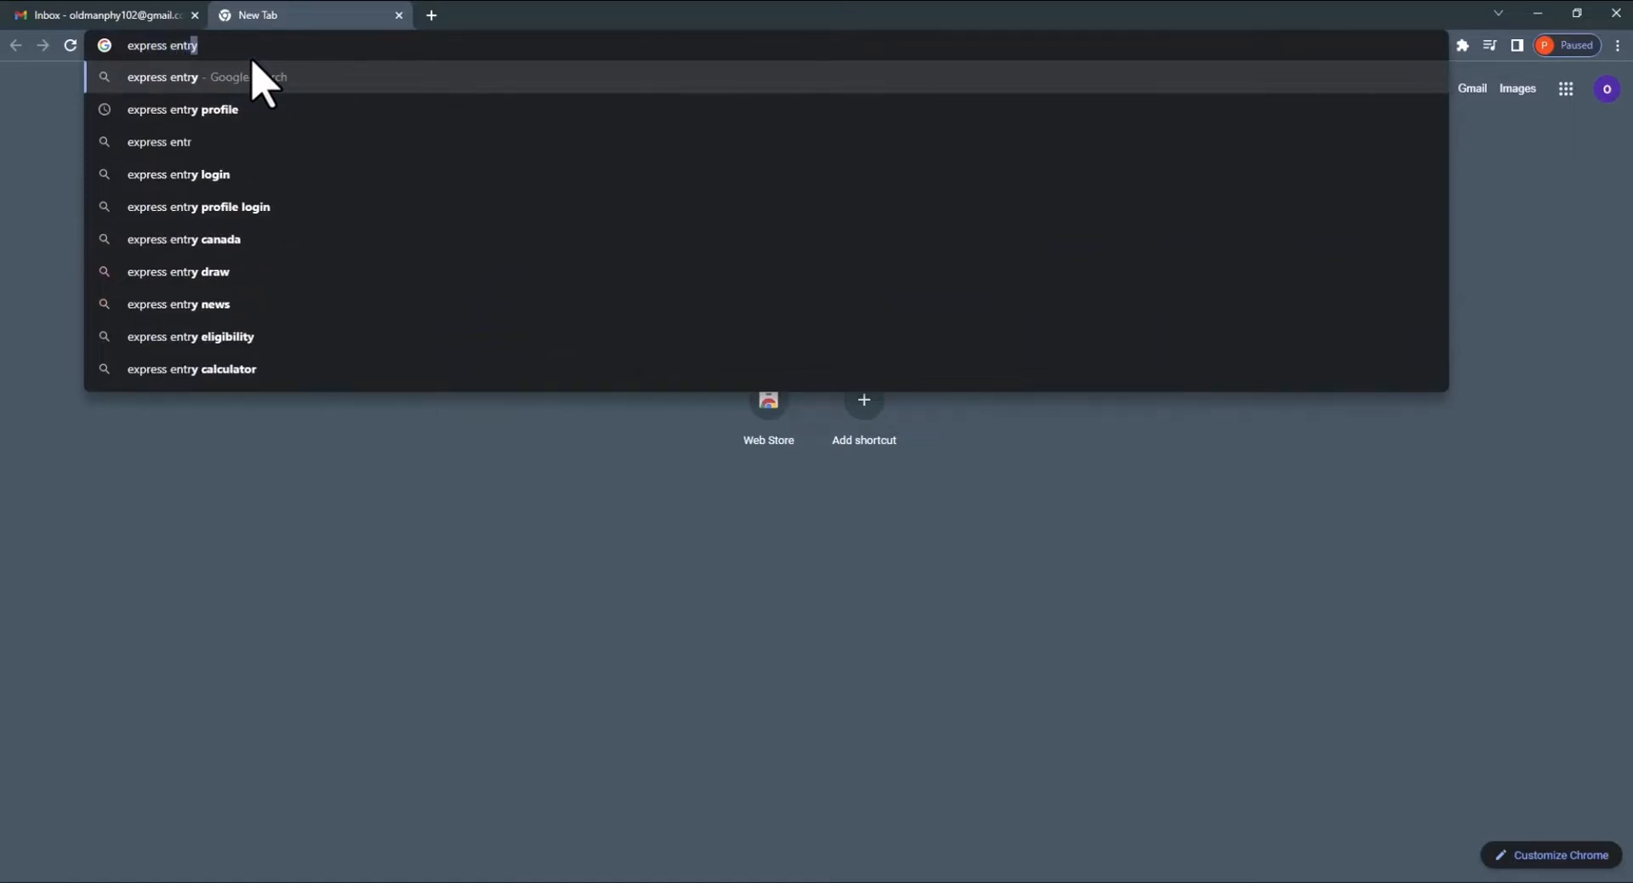
type(" profile")
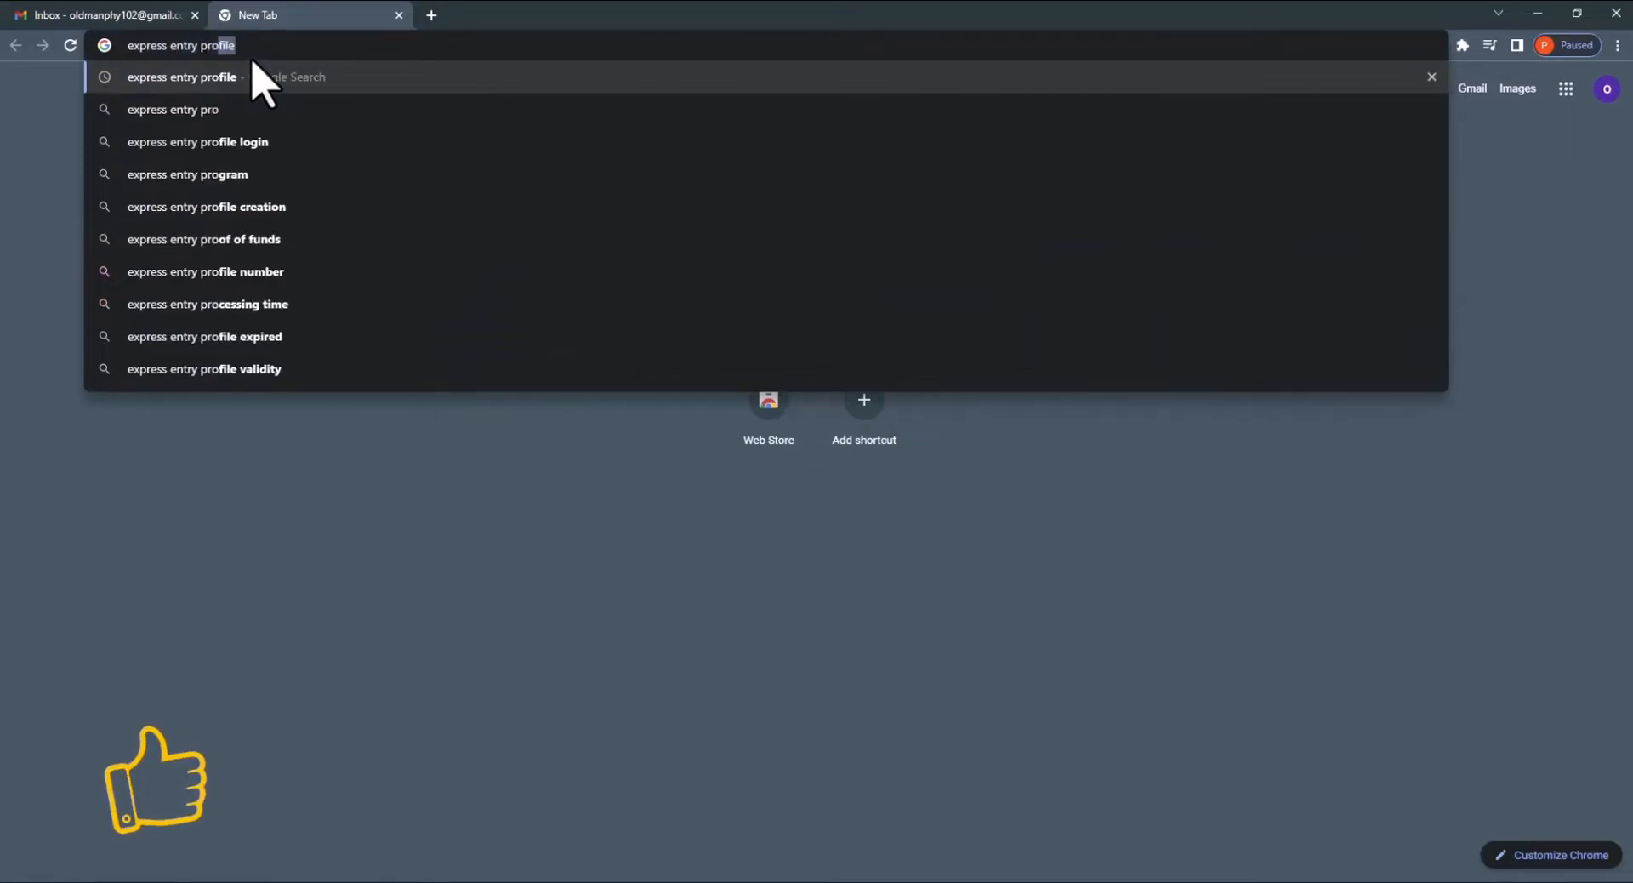
key("Return")
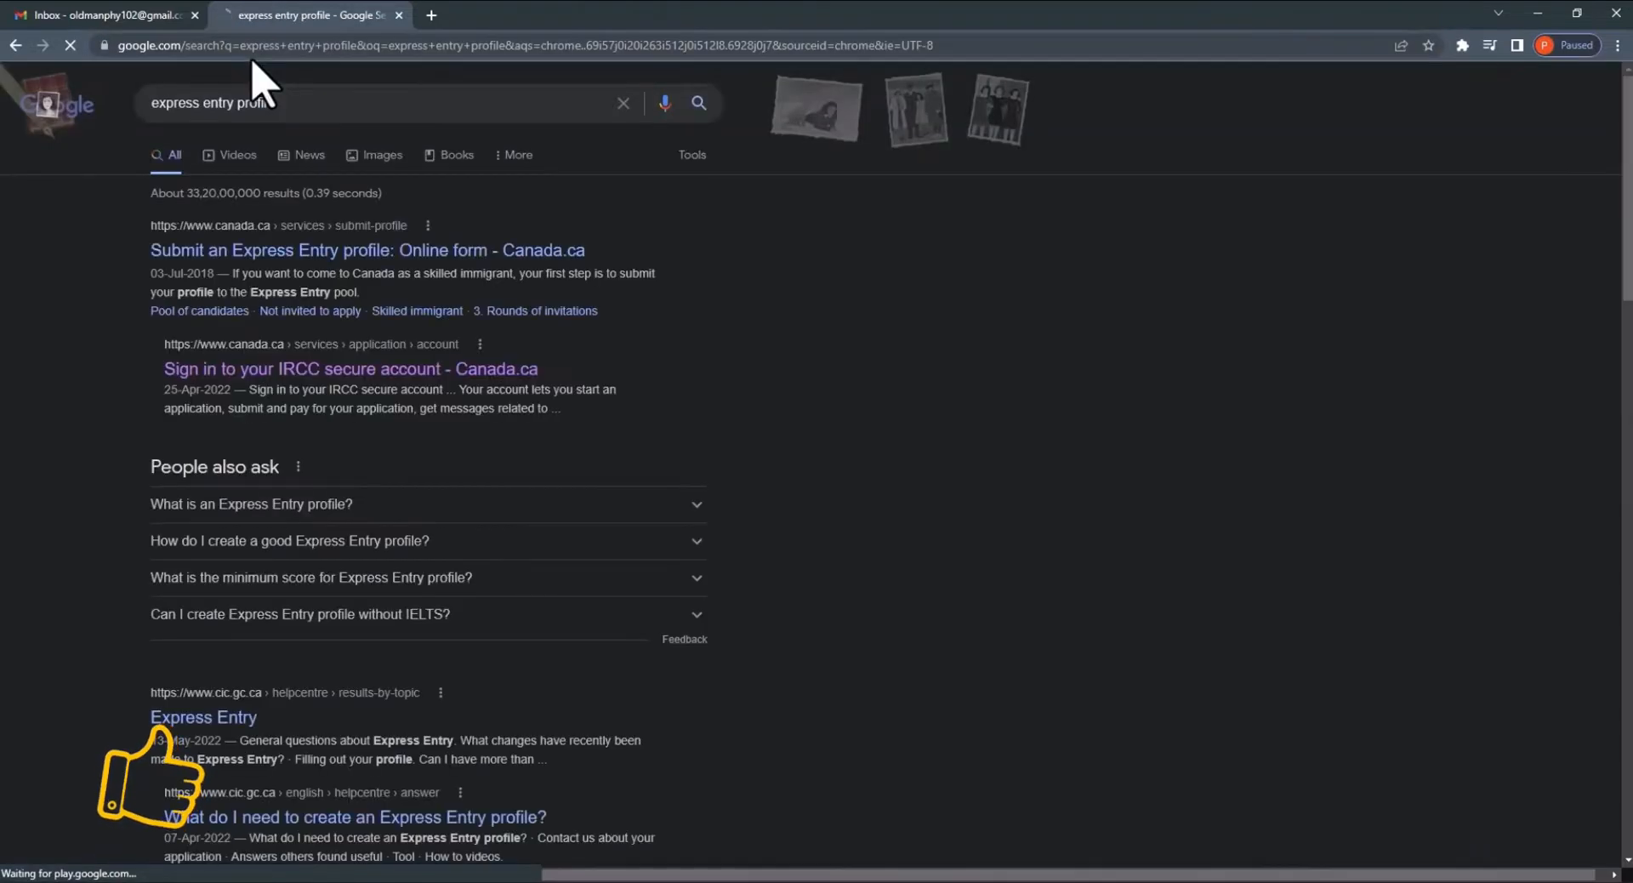
left_click(380, 250)
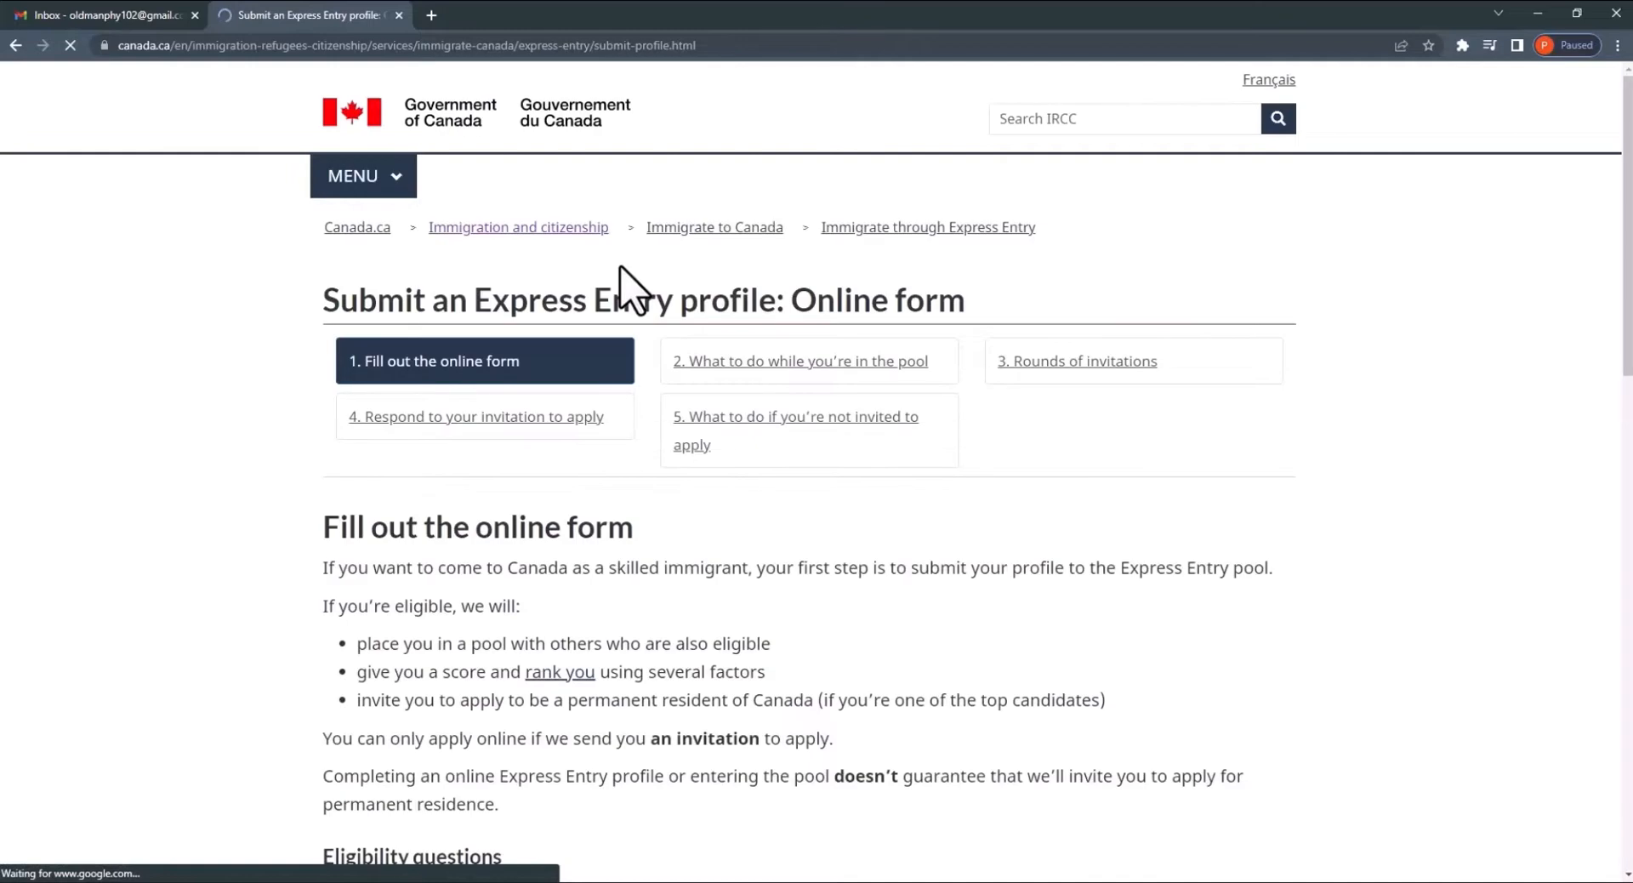
Step: Scroll to the sign-in options and continue through to the IRCC secure account home
scroll(667, 497, "down", 6)
scroll(663, 489, "down", 6)
scroll(658, 477, "down", 1)
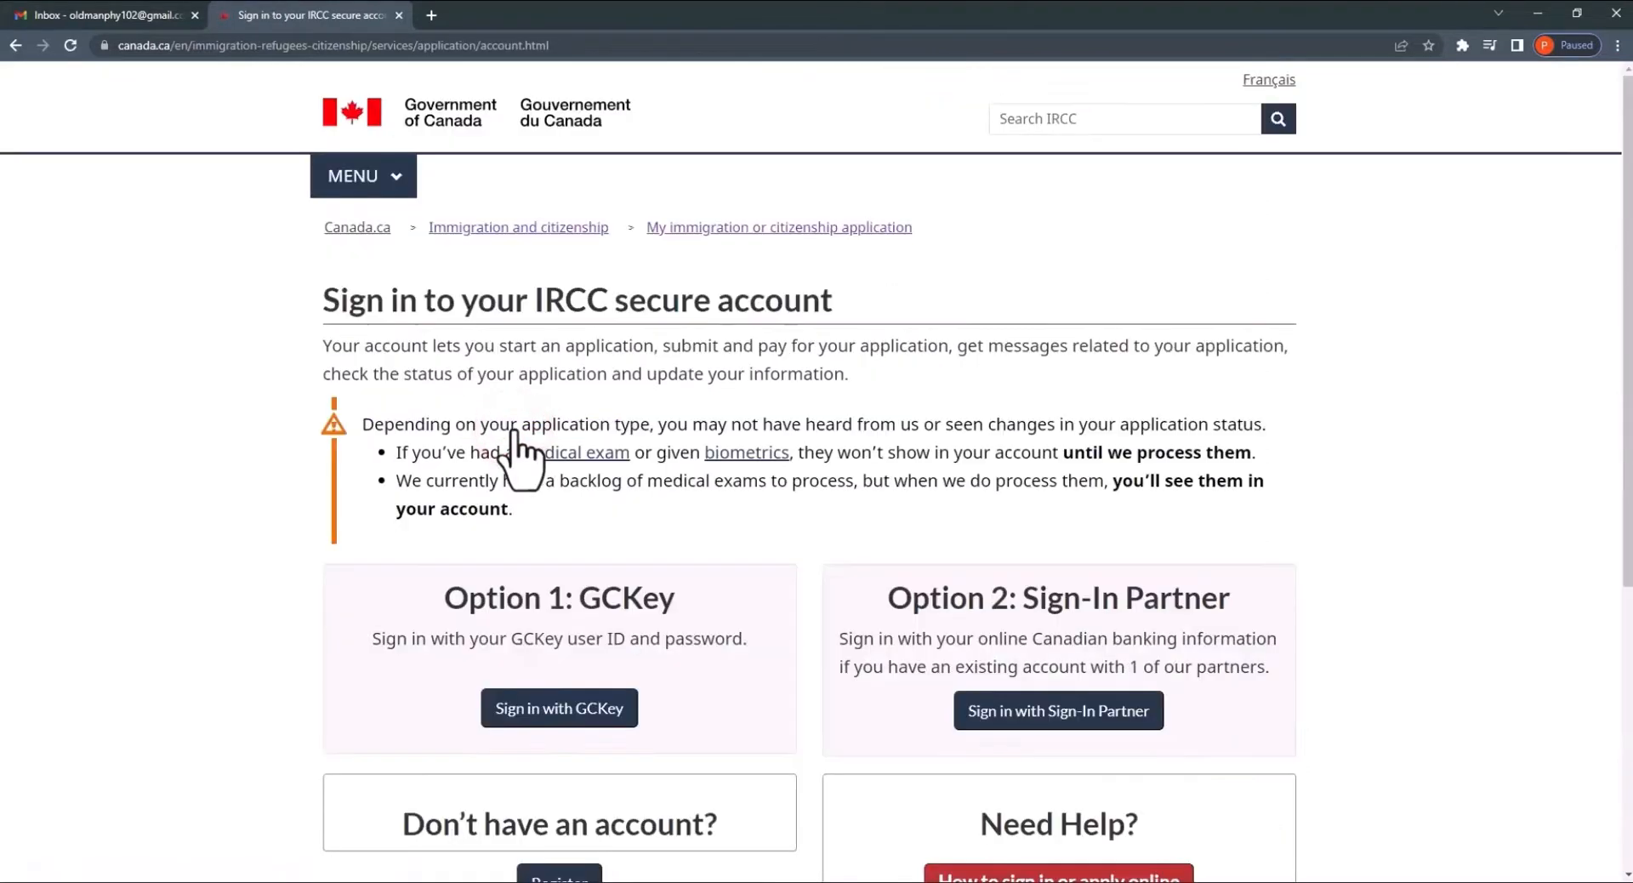
scroll(696, 565, "down", 3)
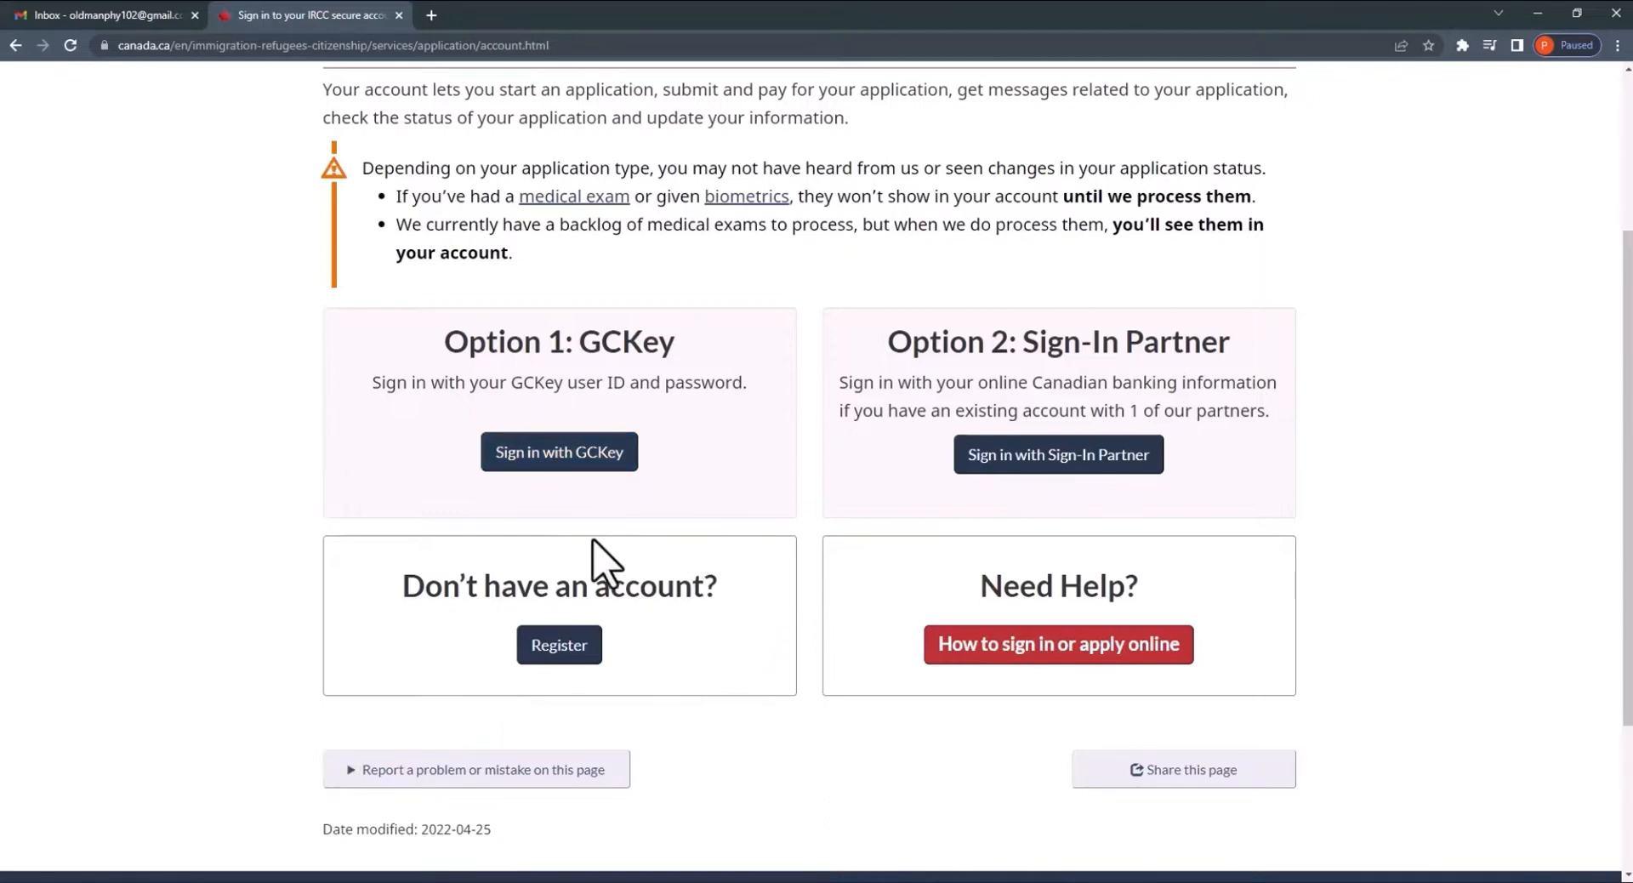
left_click(559, 650)
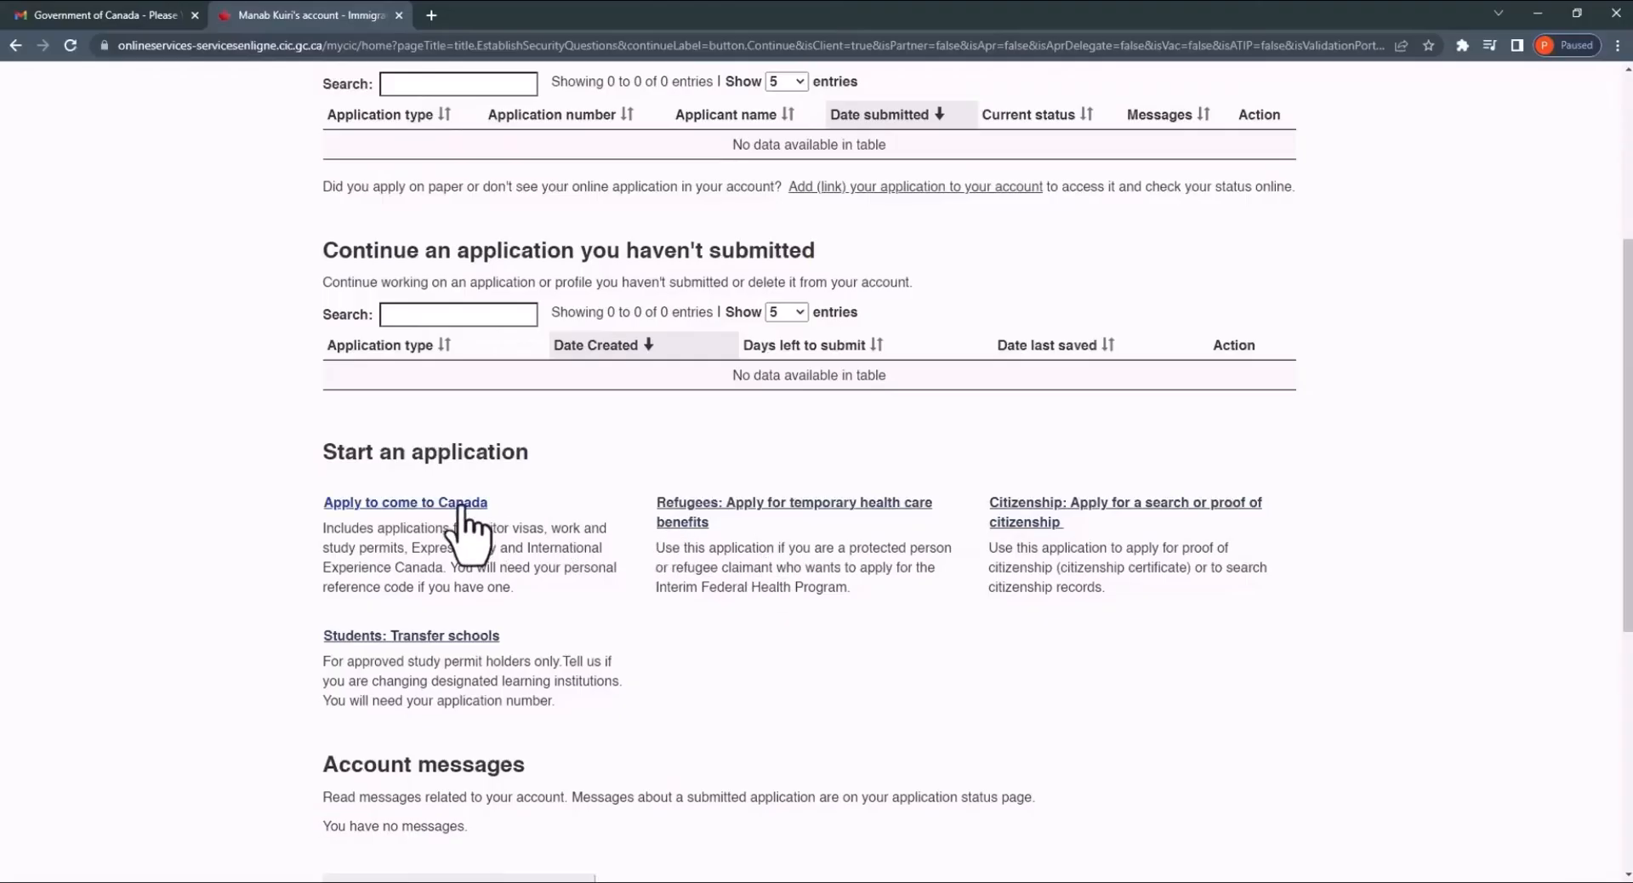
Step: Choose Apply to come to Canada and begin the Express Entry (EE) eligibility questions
left_click(464, 507)
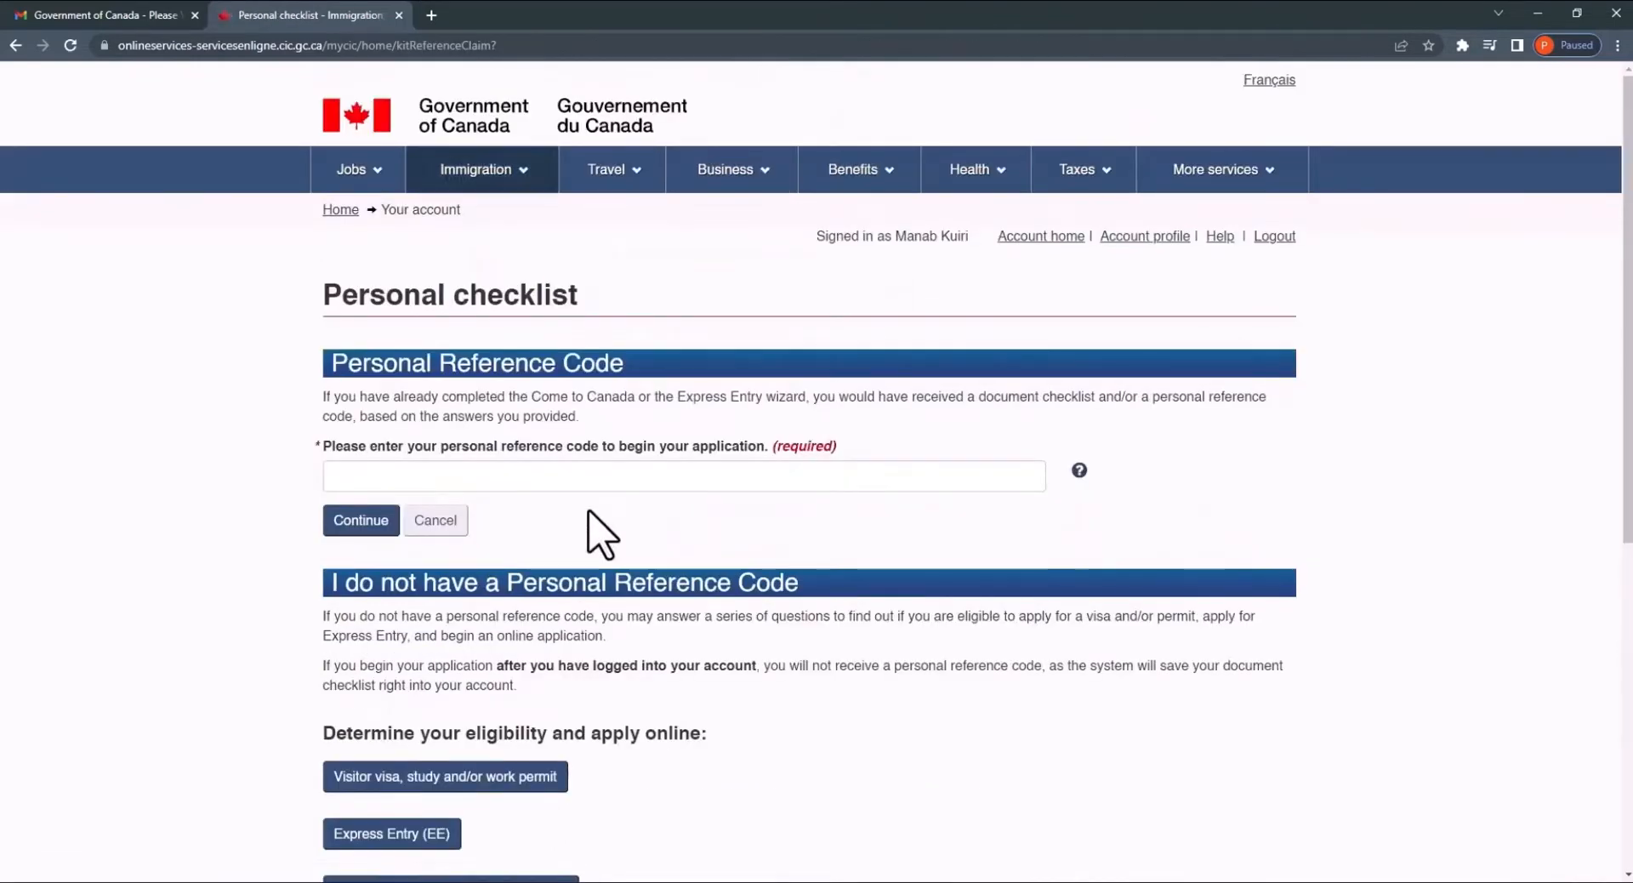
scroll(603, 575, "down", 3)
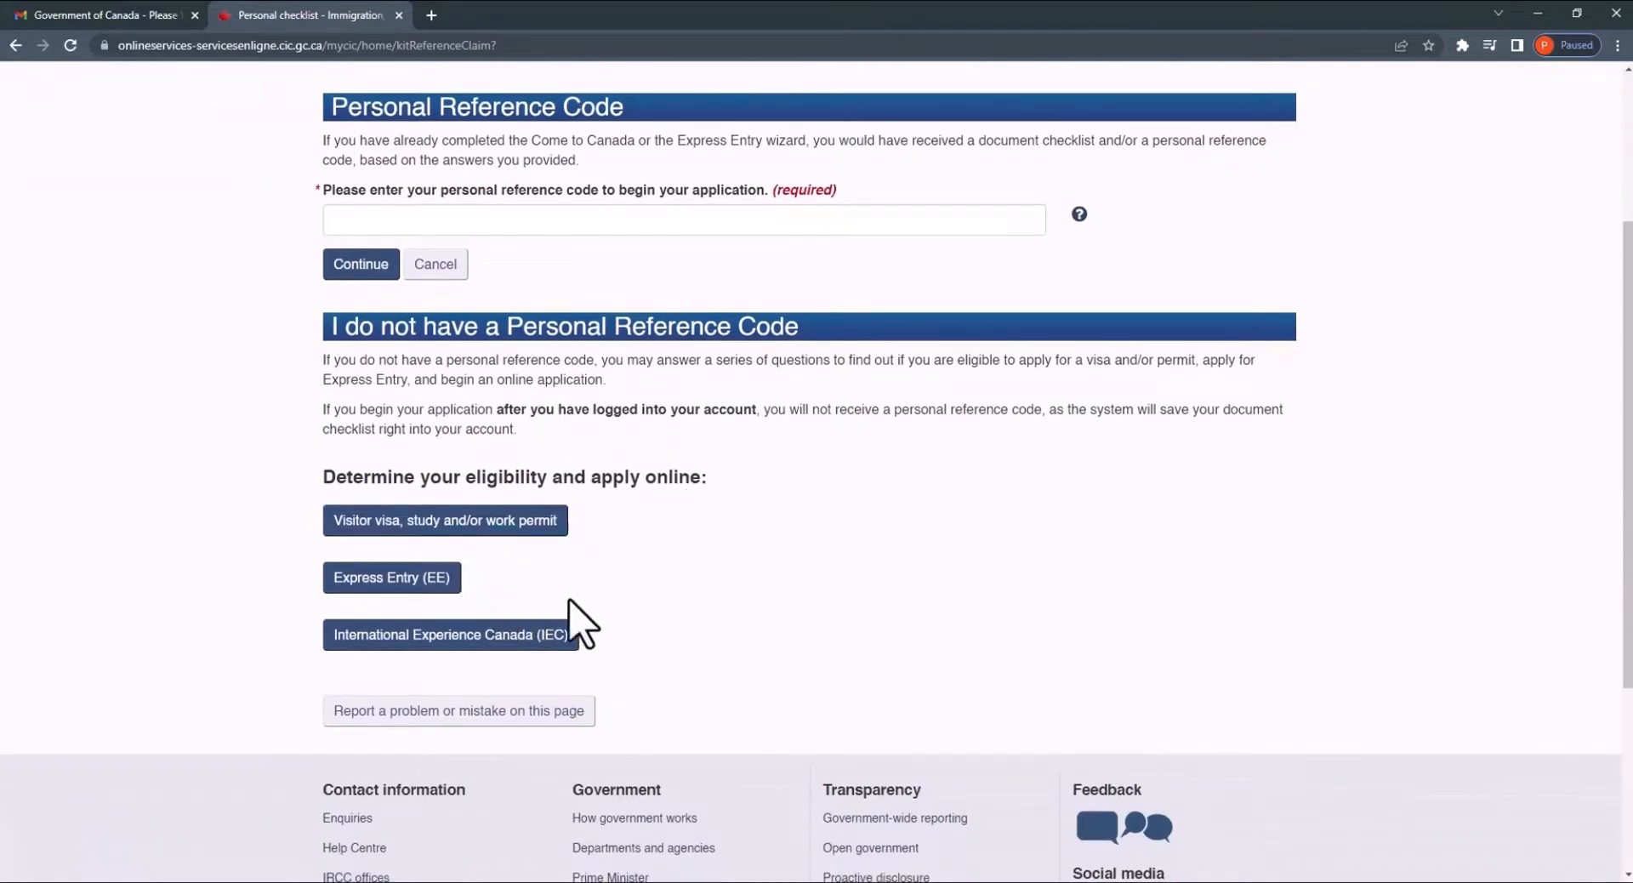
left_click(414, 585)
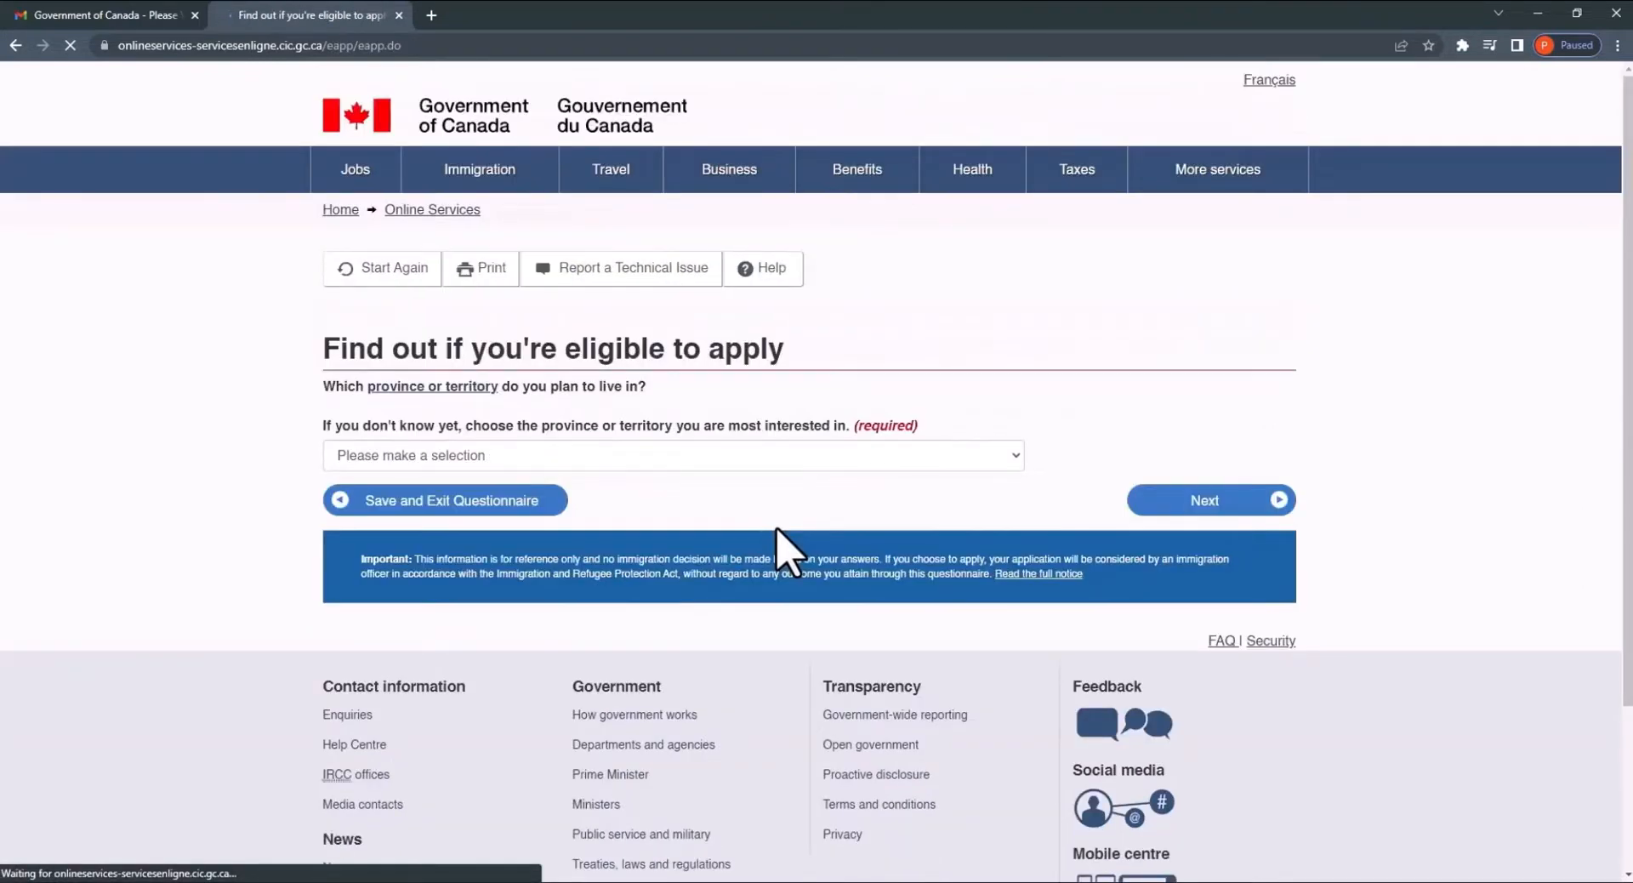
Step: Answer British Columbia as the intended province and IELTS as the language test
left_click(626, 457)
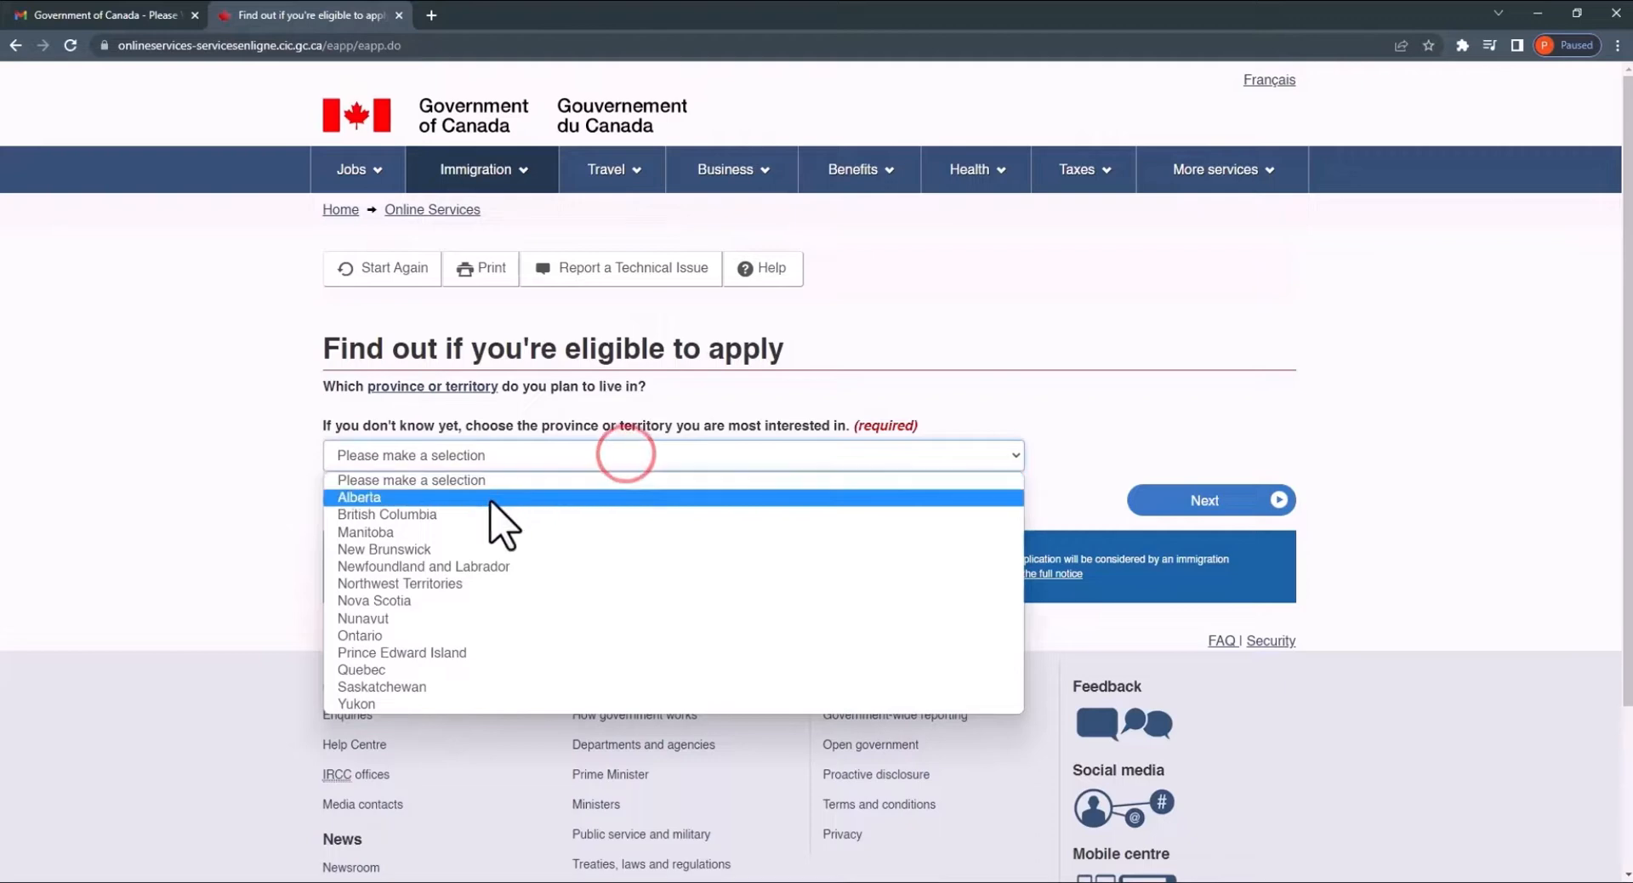
left_click(446, 519)
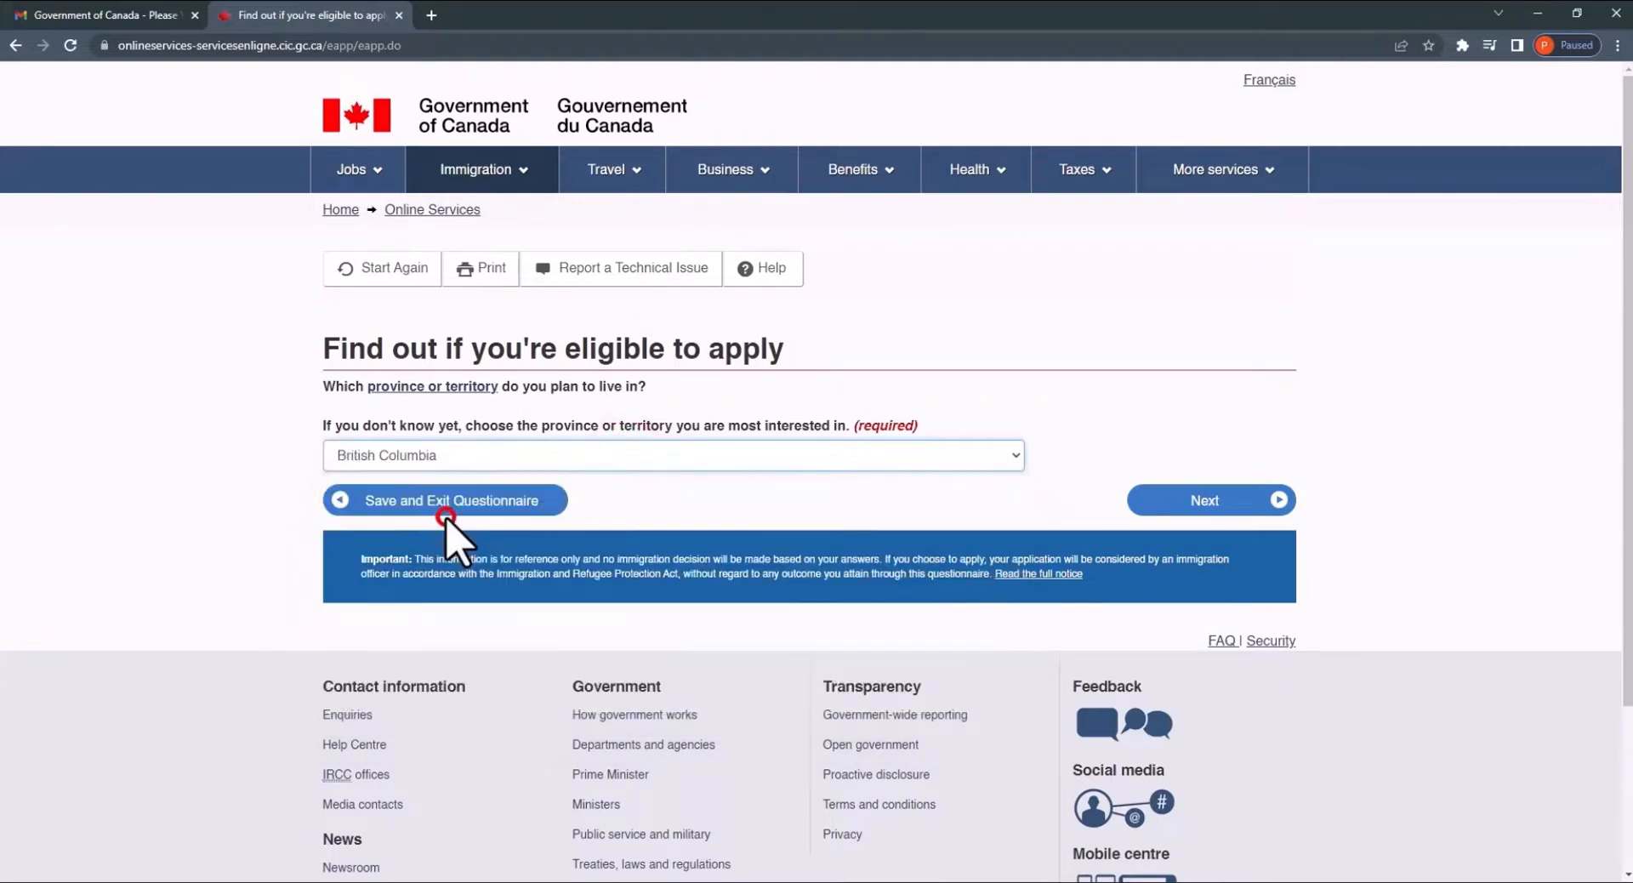
left_click(1239, 503)
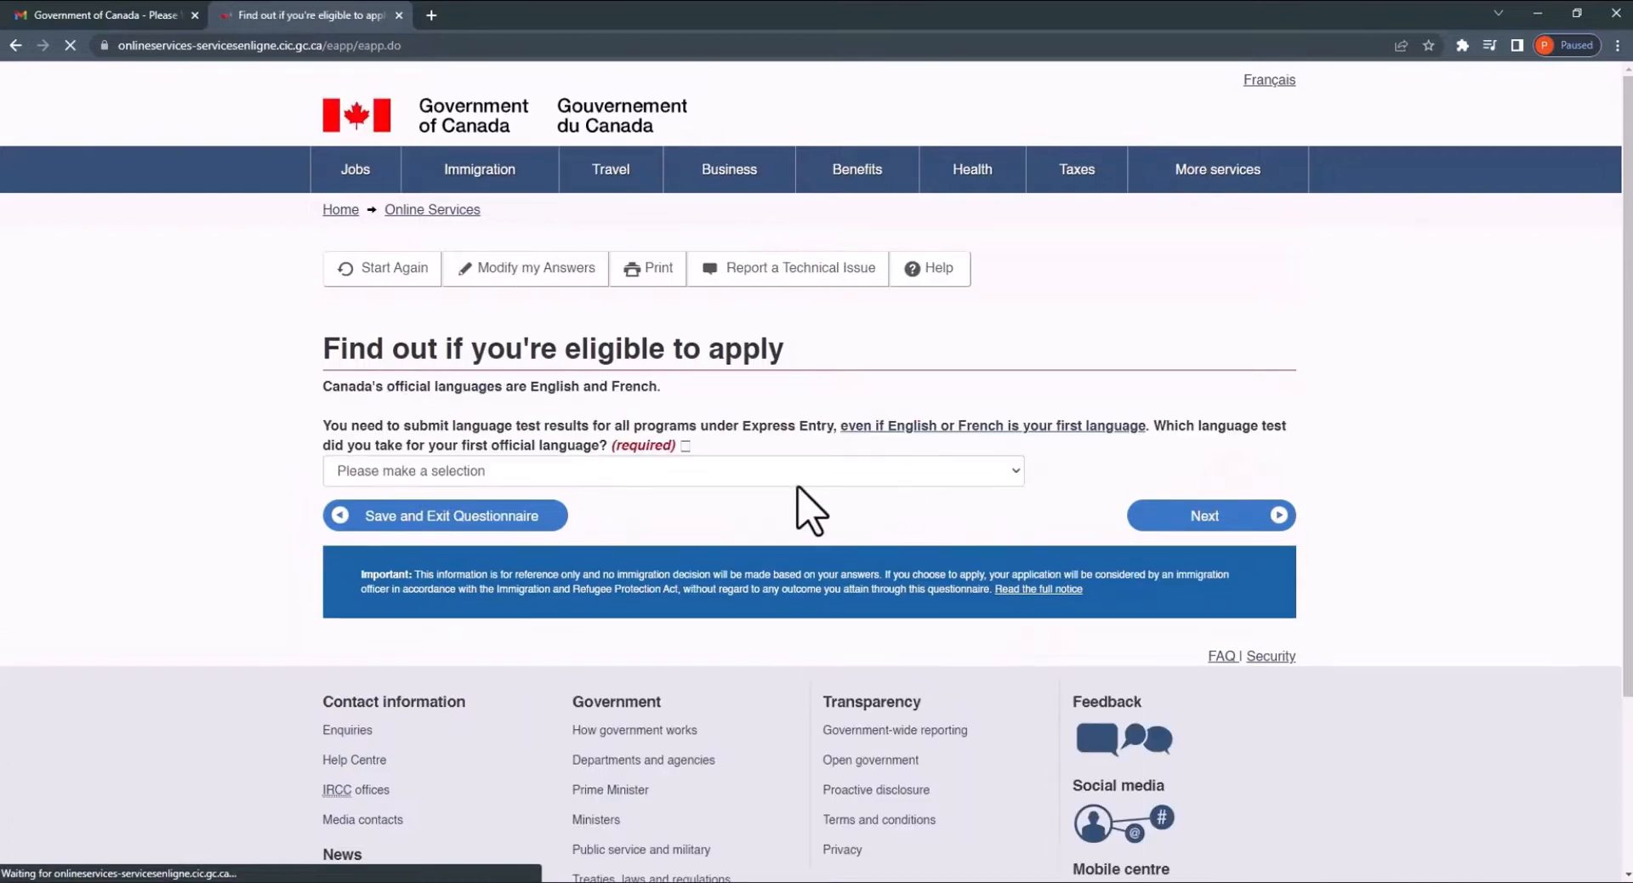
left_click(664, 471)
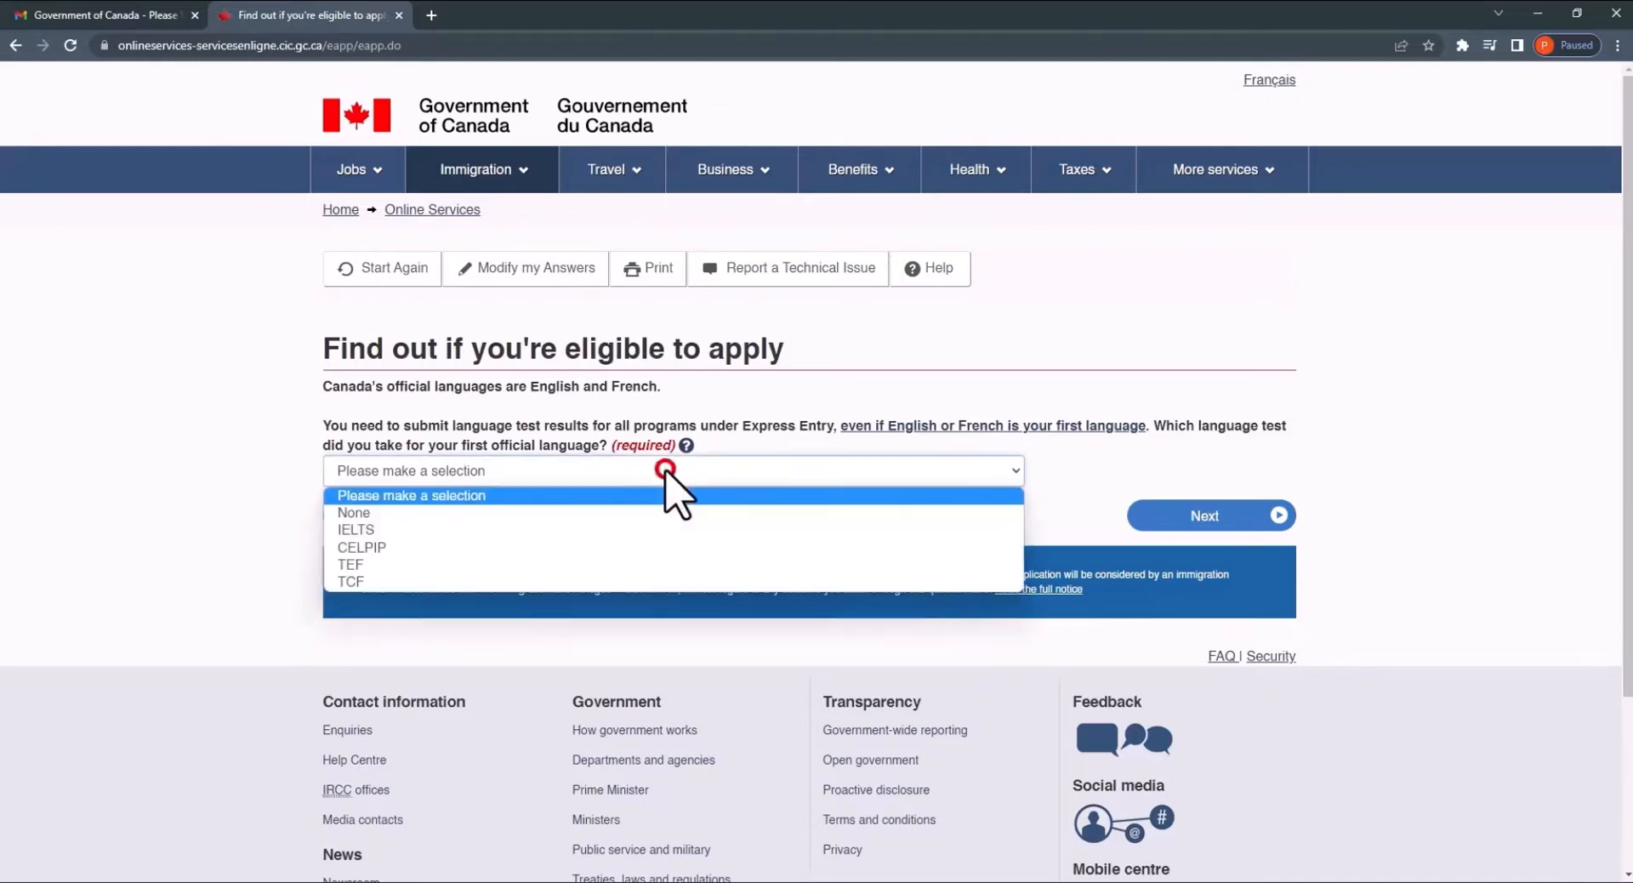
left_click(413, 529)
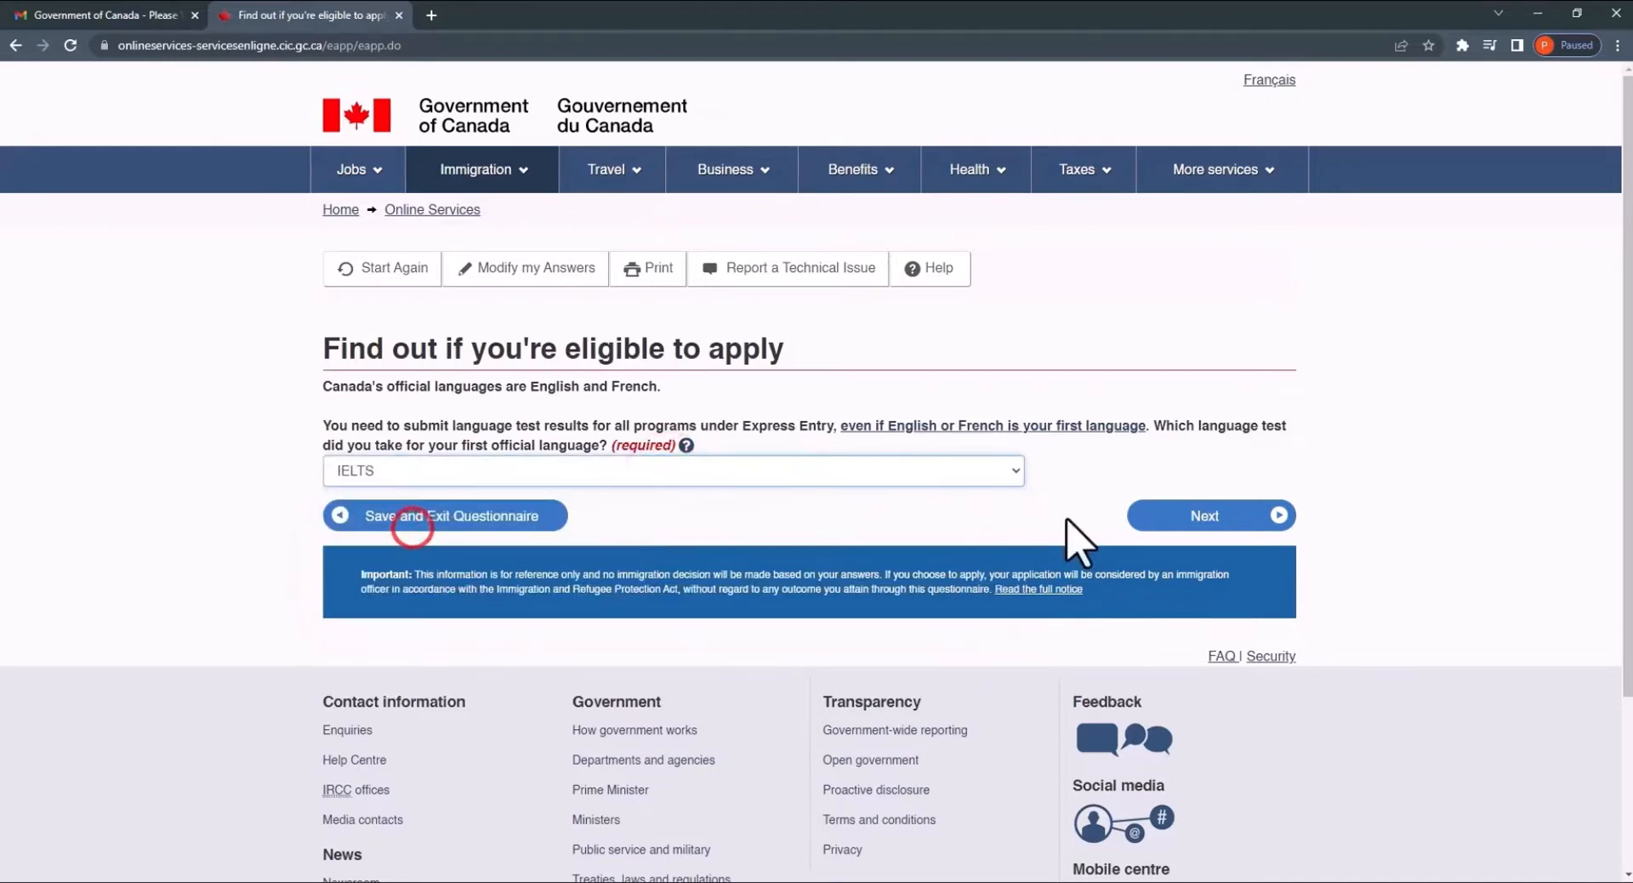
left_click(1252, 520)
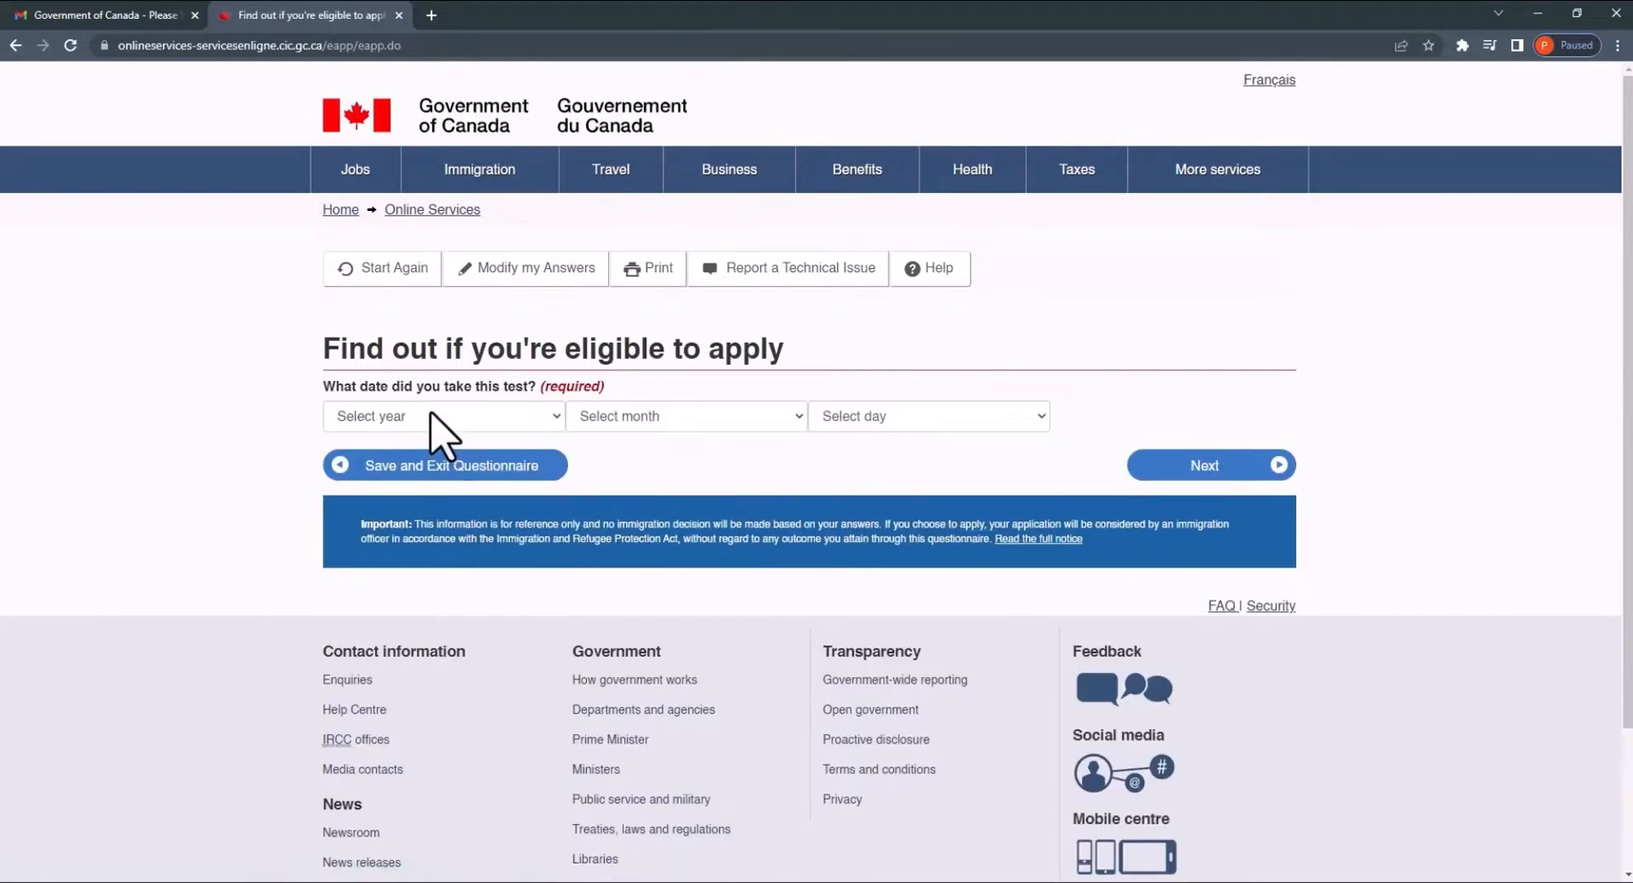
Step: Set the IELTS test date to 10 March 2022
left_click(430, 418)
left_click(388, 463)
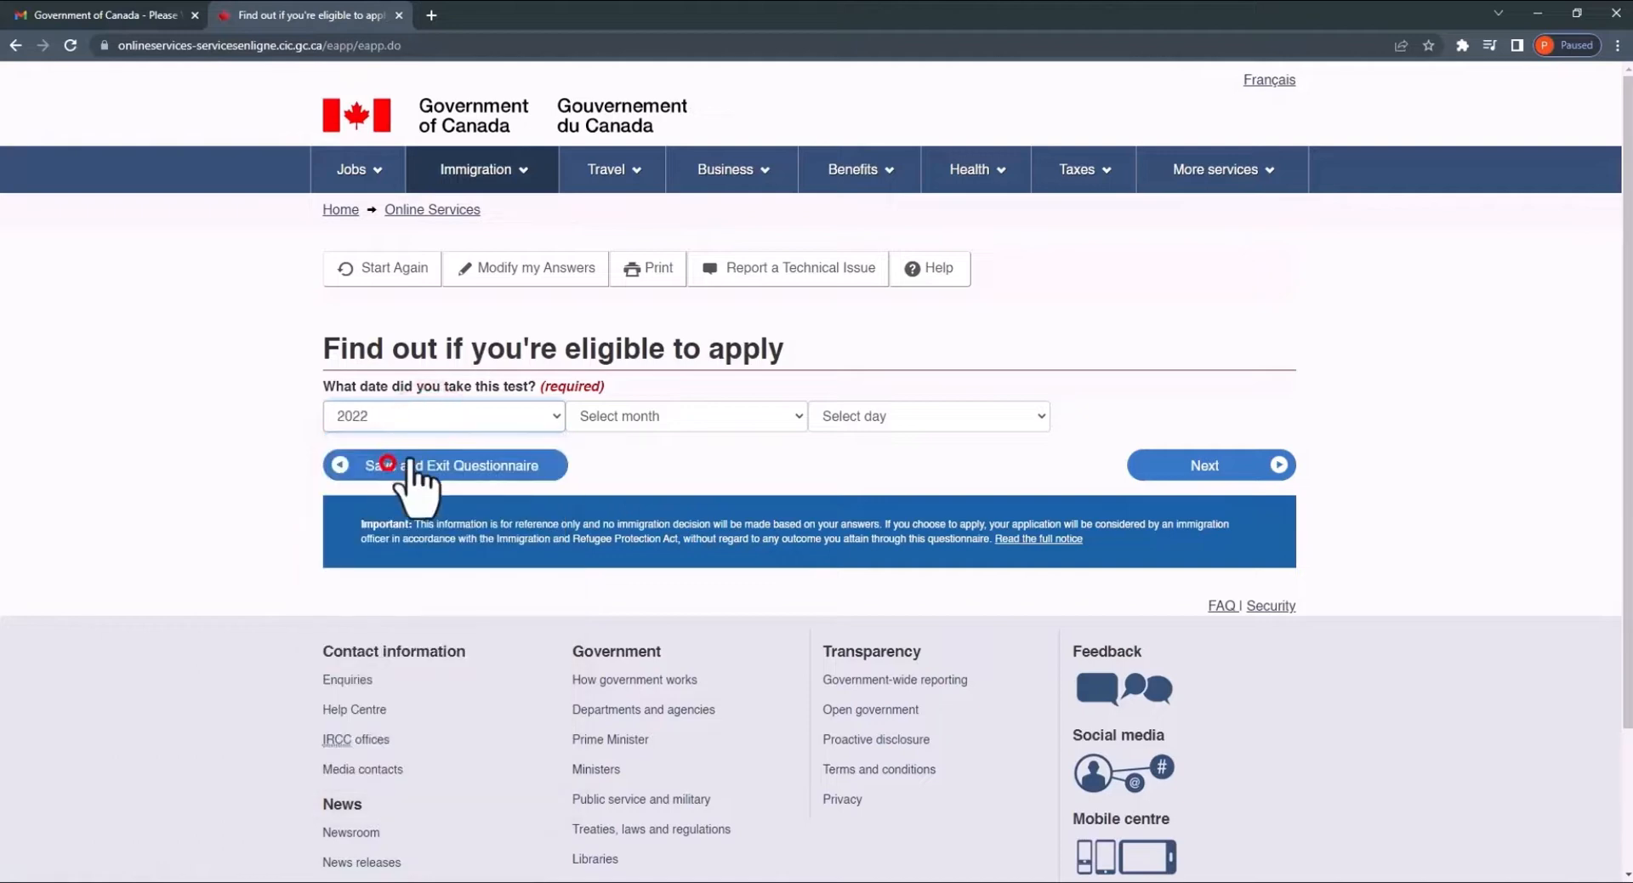
left_click(733, 421)
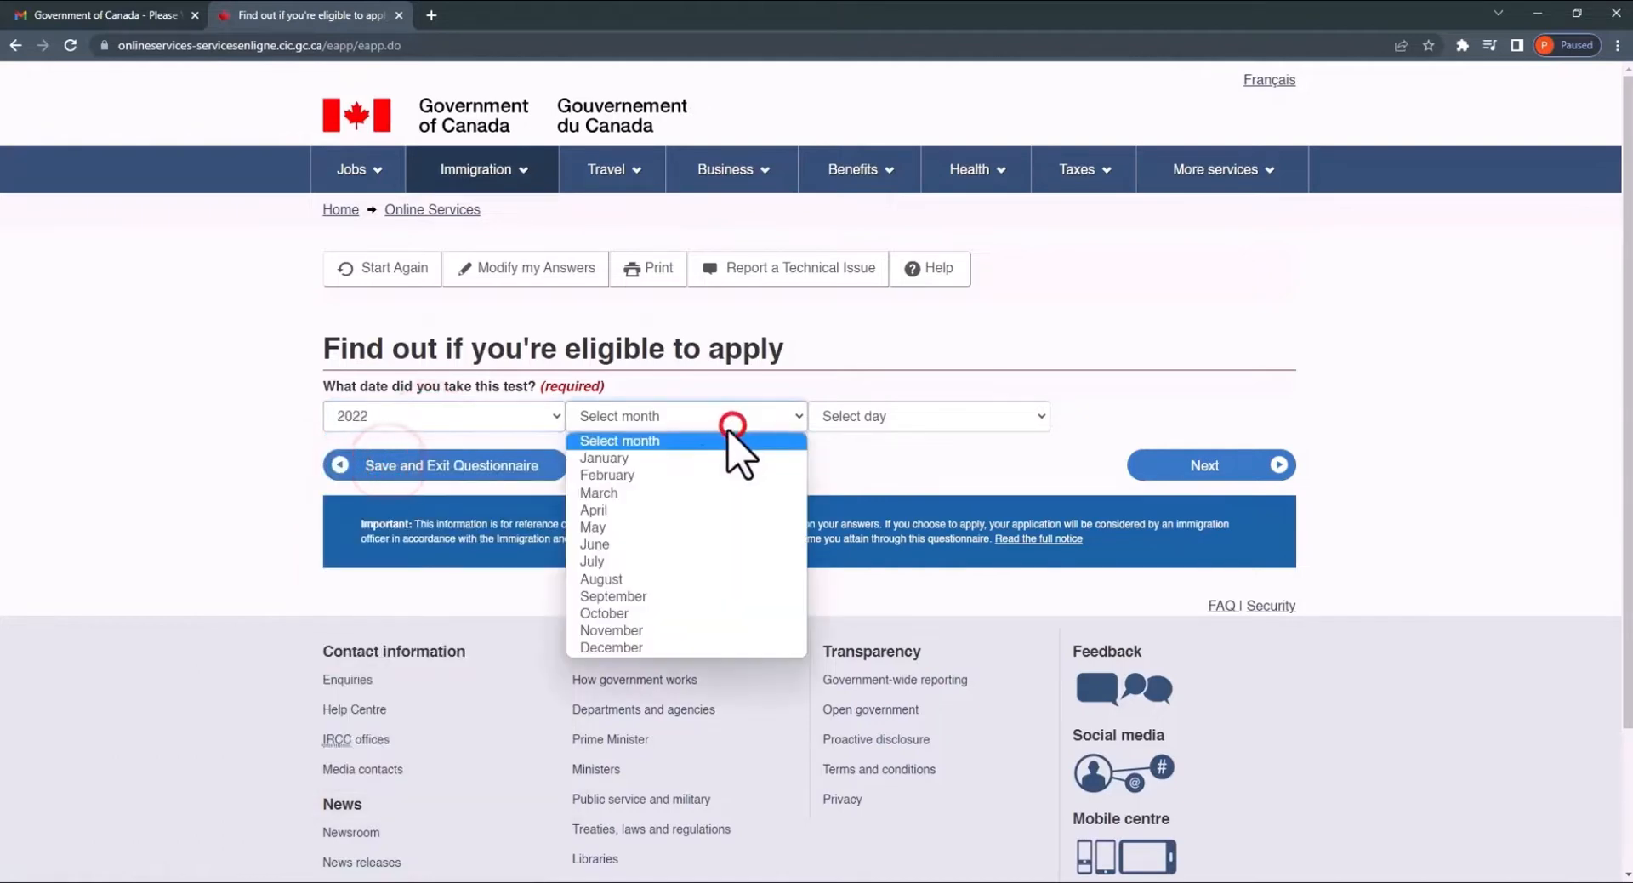
left_click(620, 494)
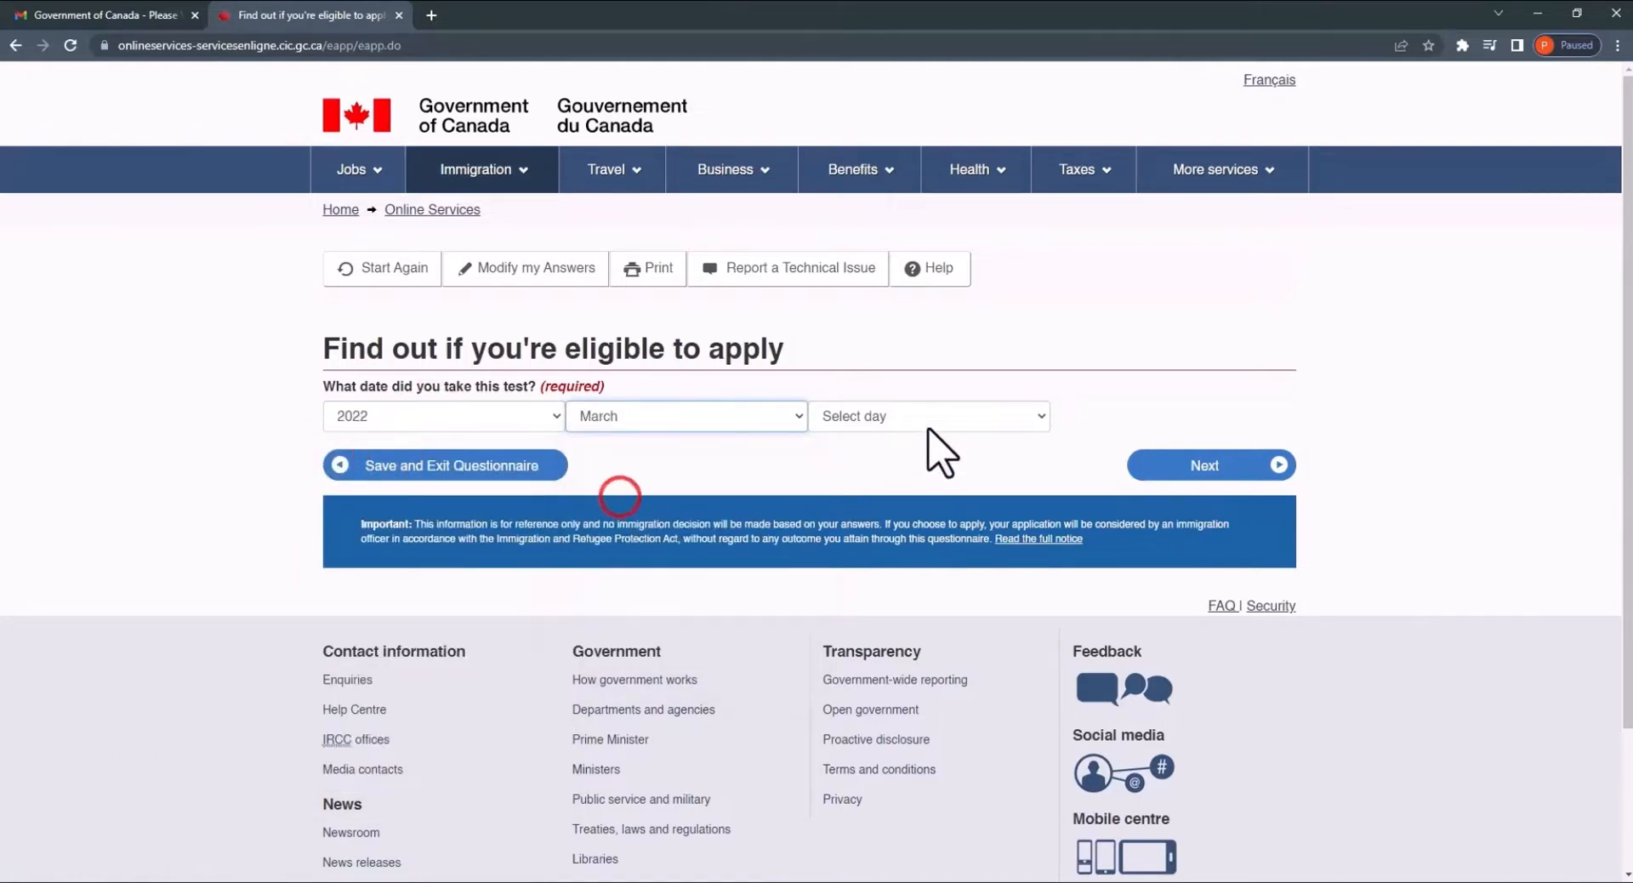
left_click(928, 418)
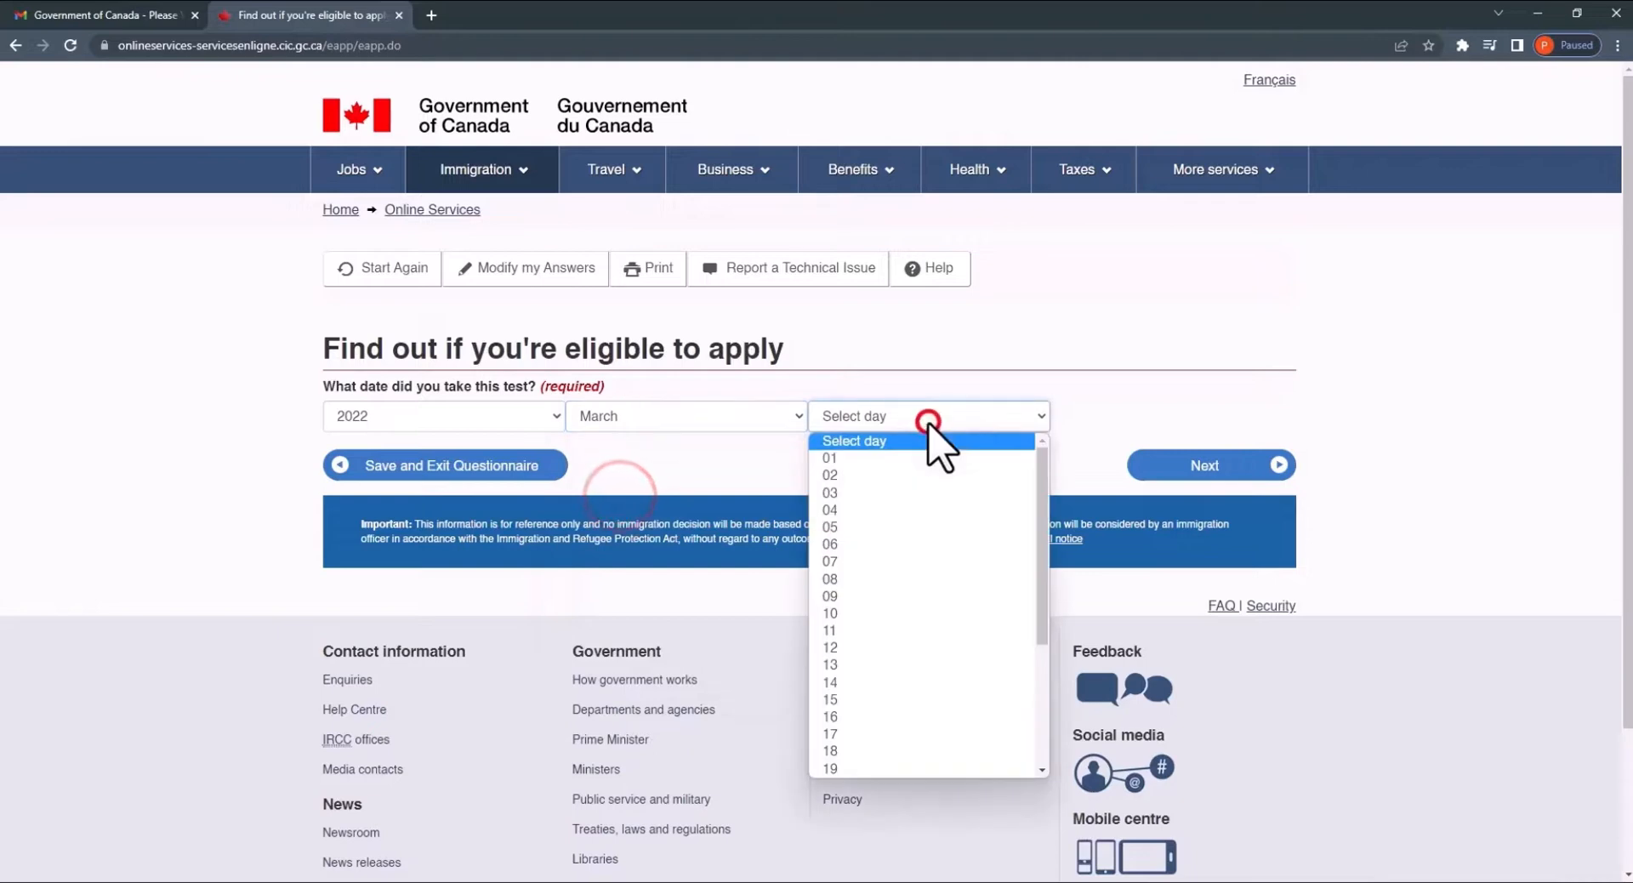
left_click(836, 613)
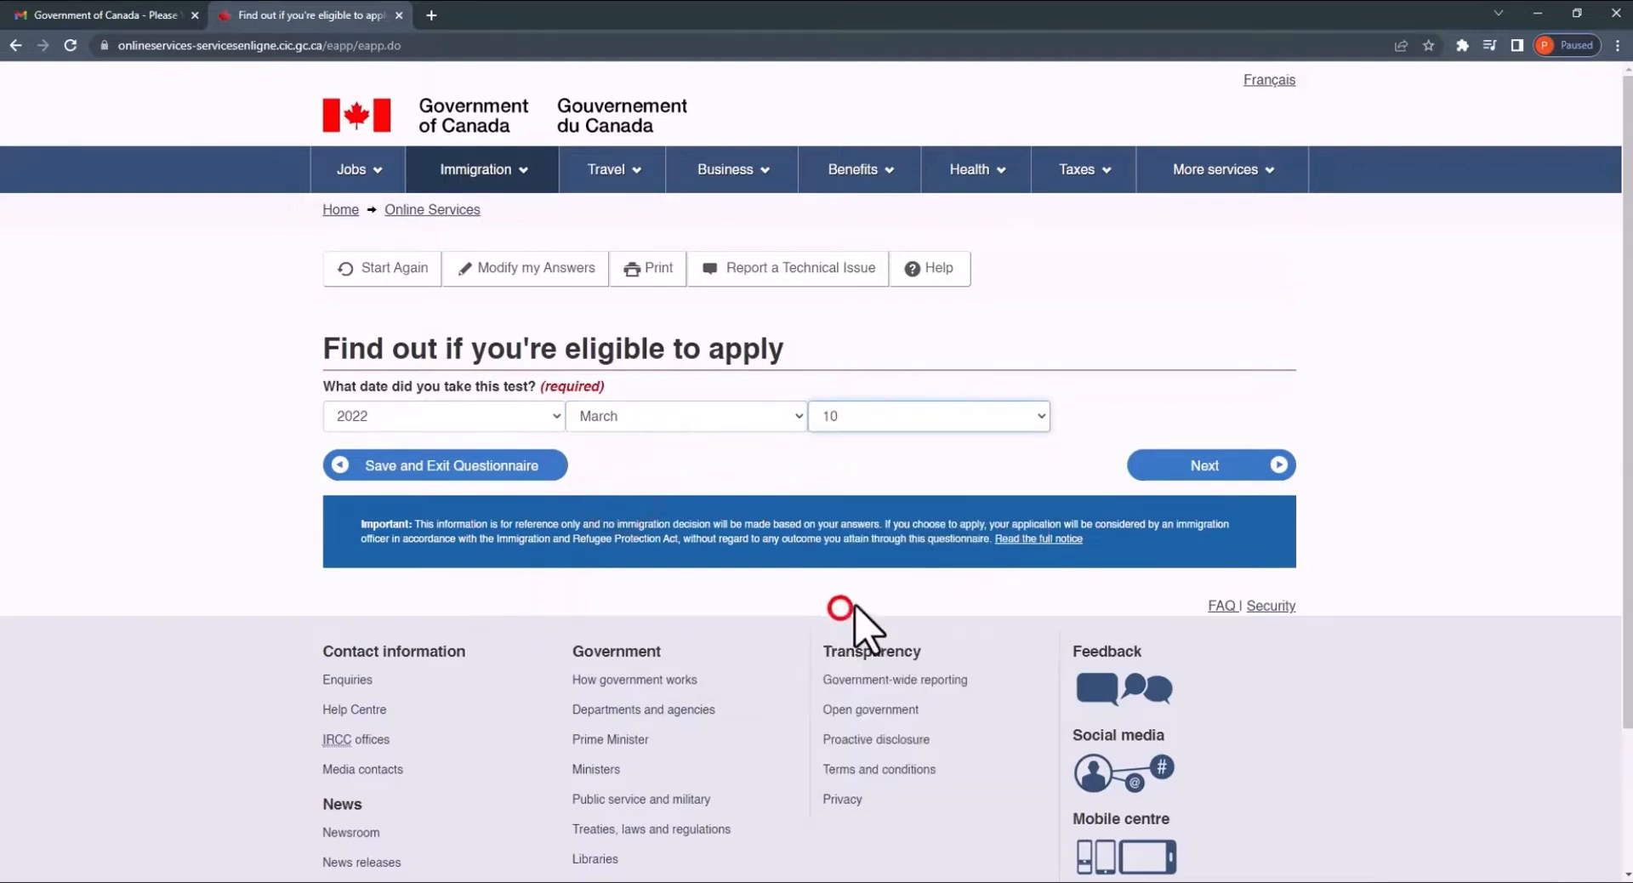
left_click(1230, 468)
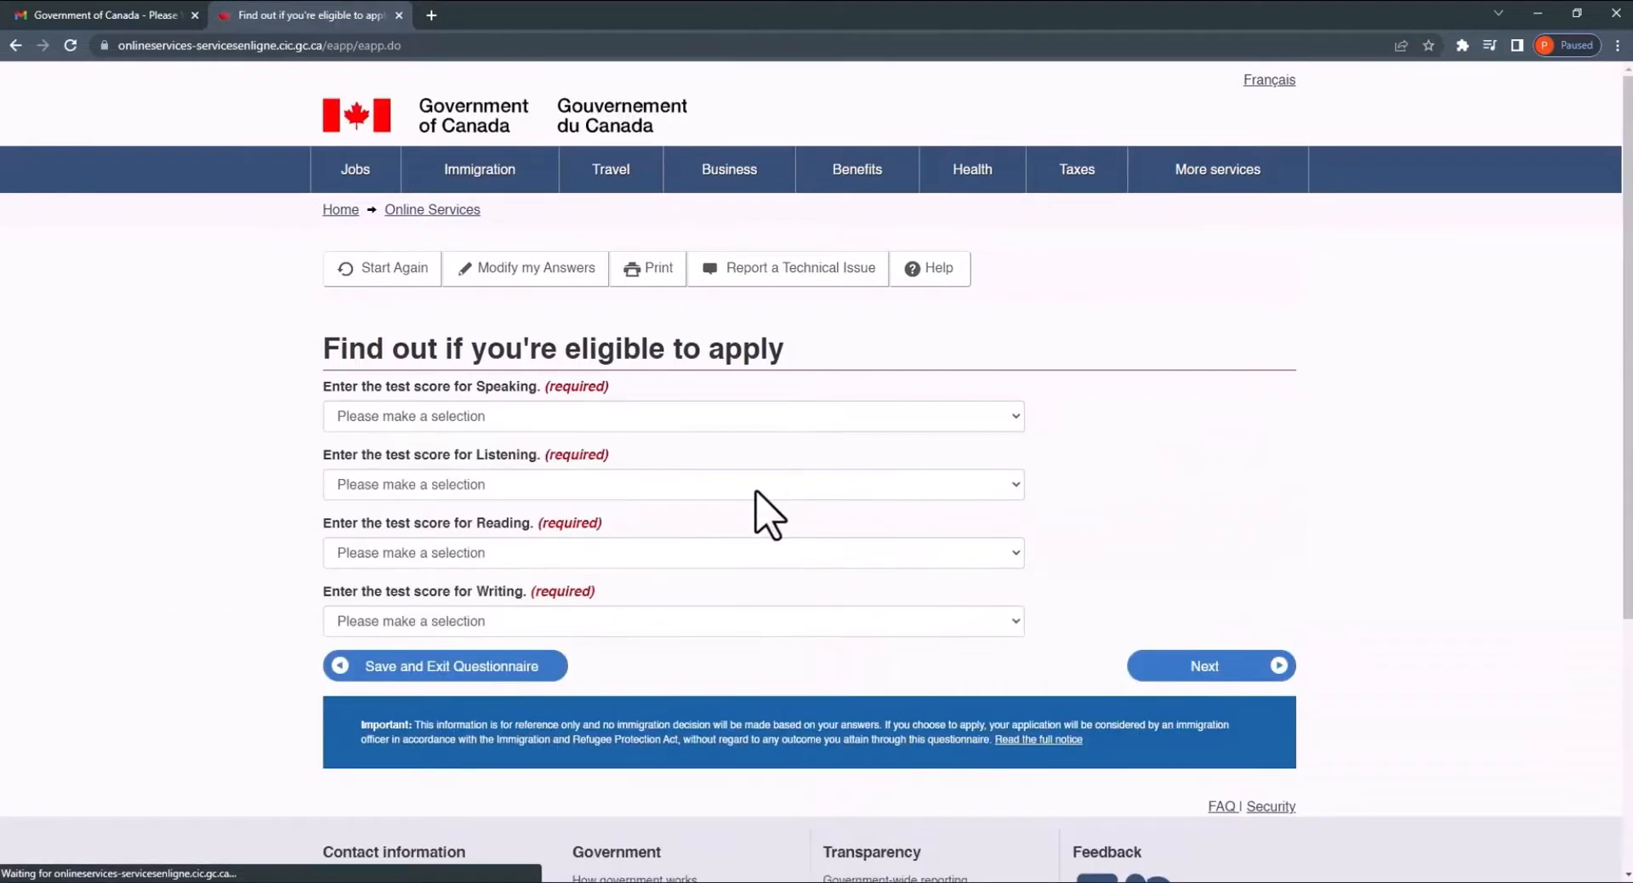
Step: Enter IELTS scores of 7.5 speaking, 8 listening, 8 reading and 7.5 writing
left_click(501, 420)
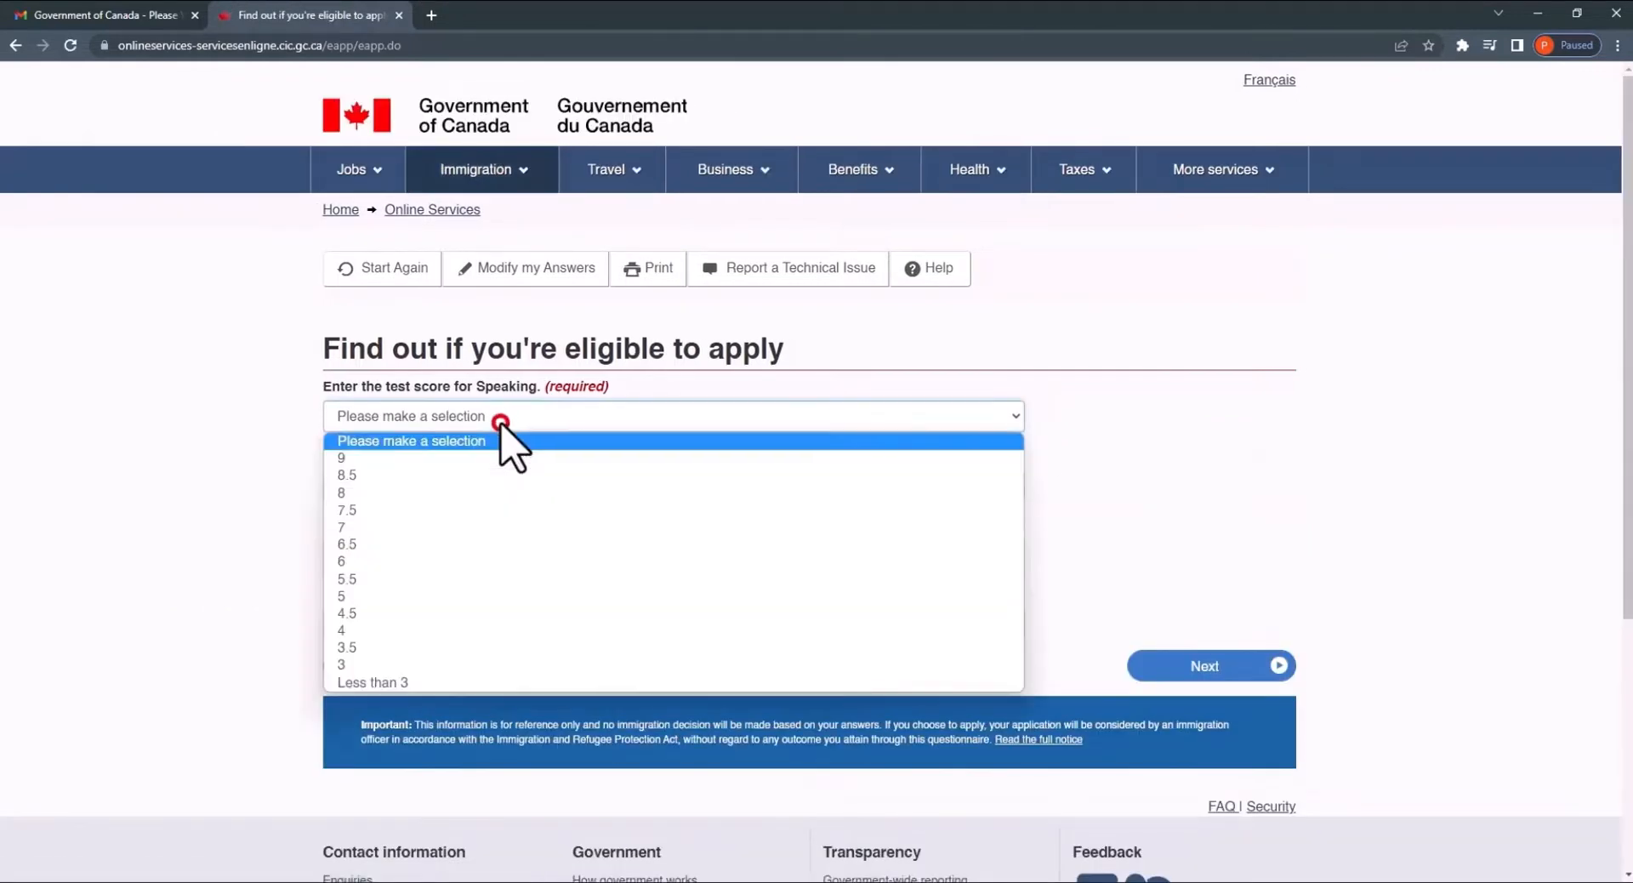
left_click(397, 511)
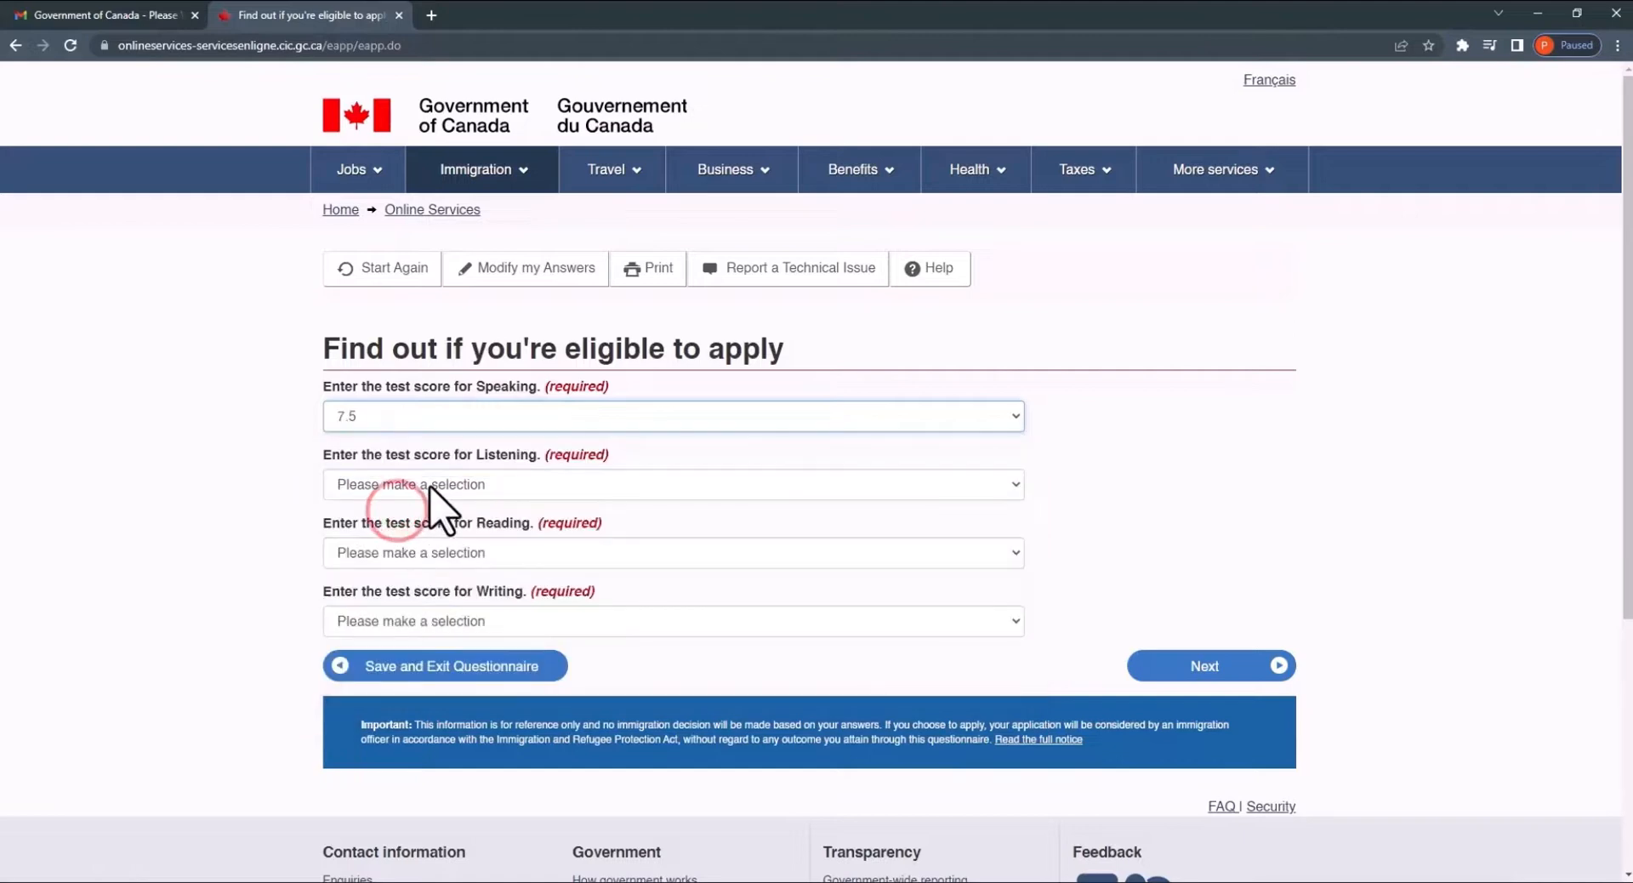
left_click(429, 485)
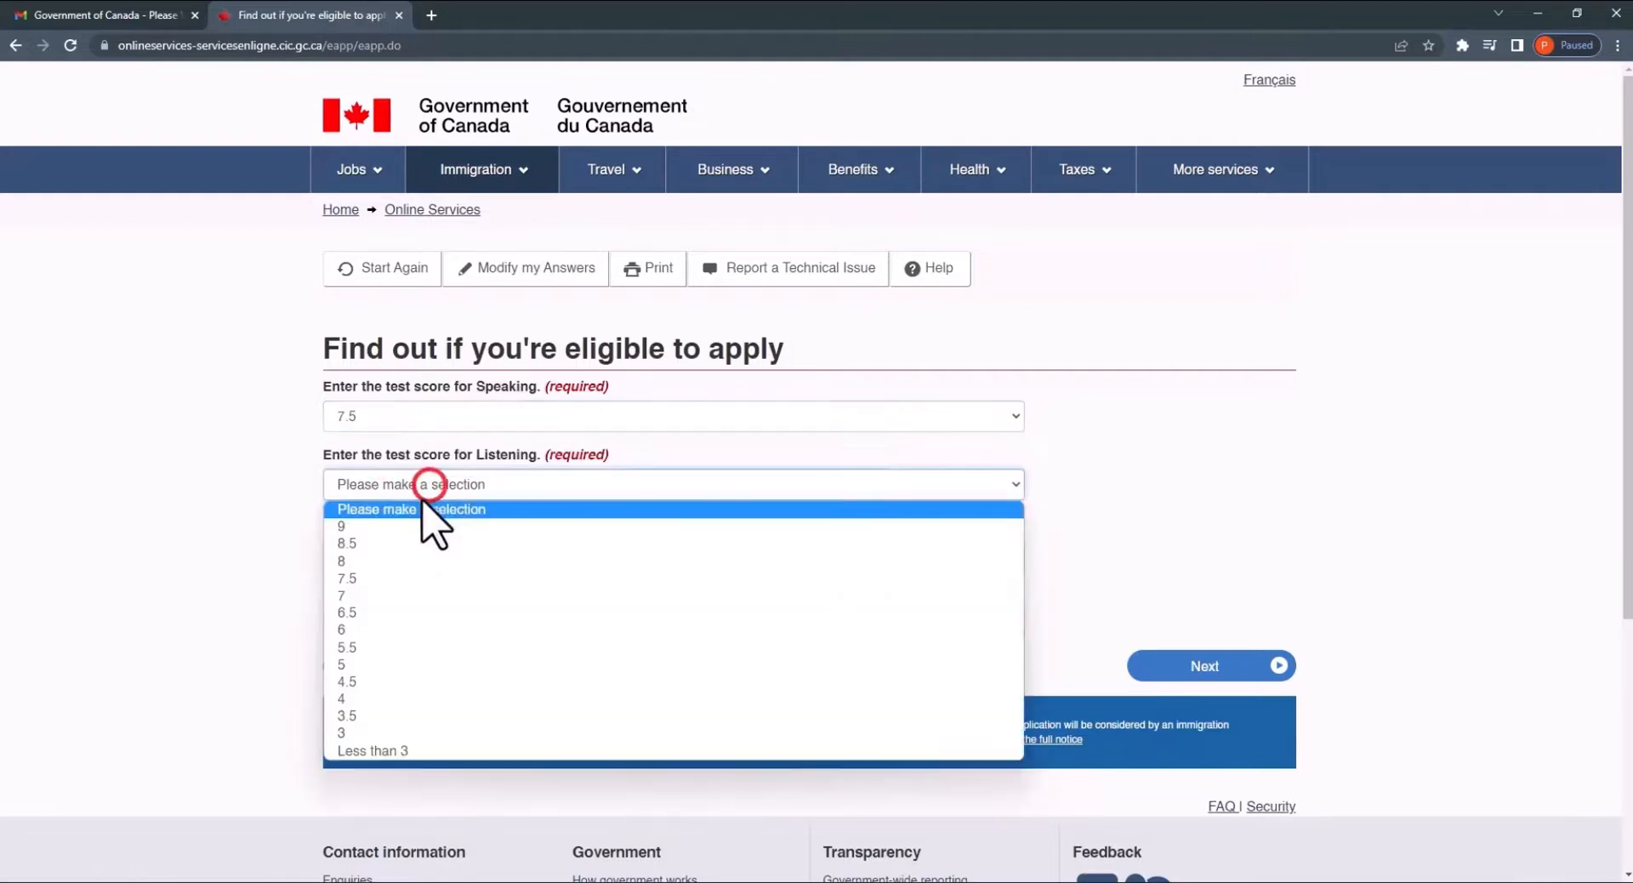
left_click(378, 563)
left_click(436, 551)
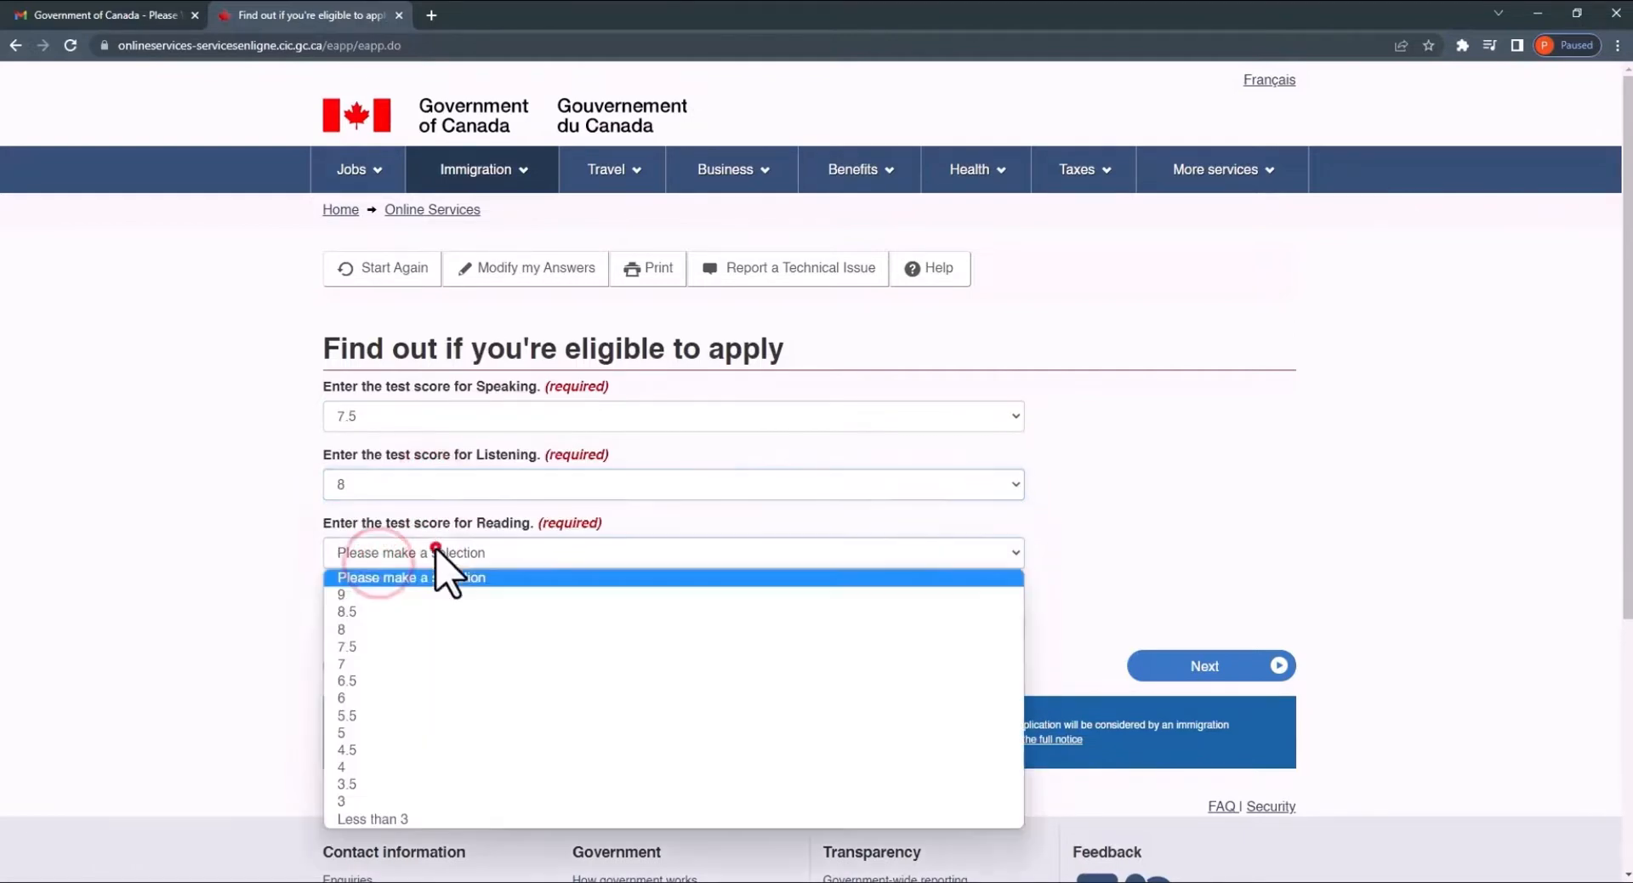
left_click(370, 631)
left_click(416, 620)
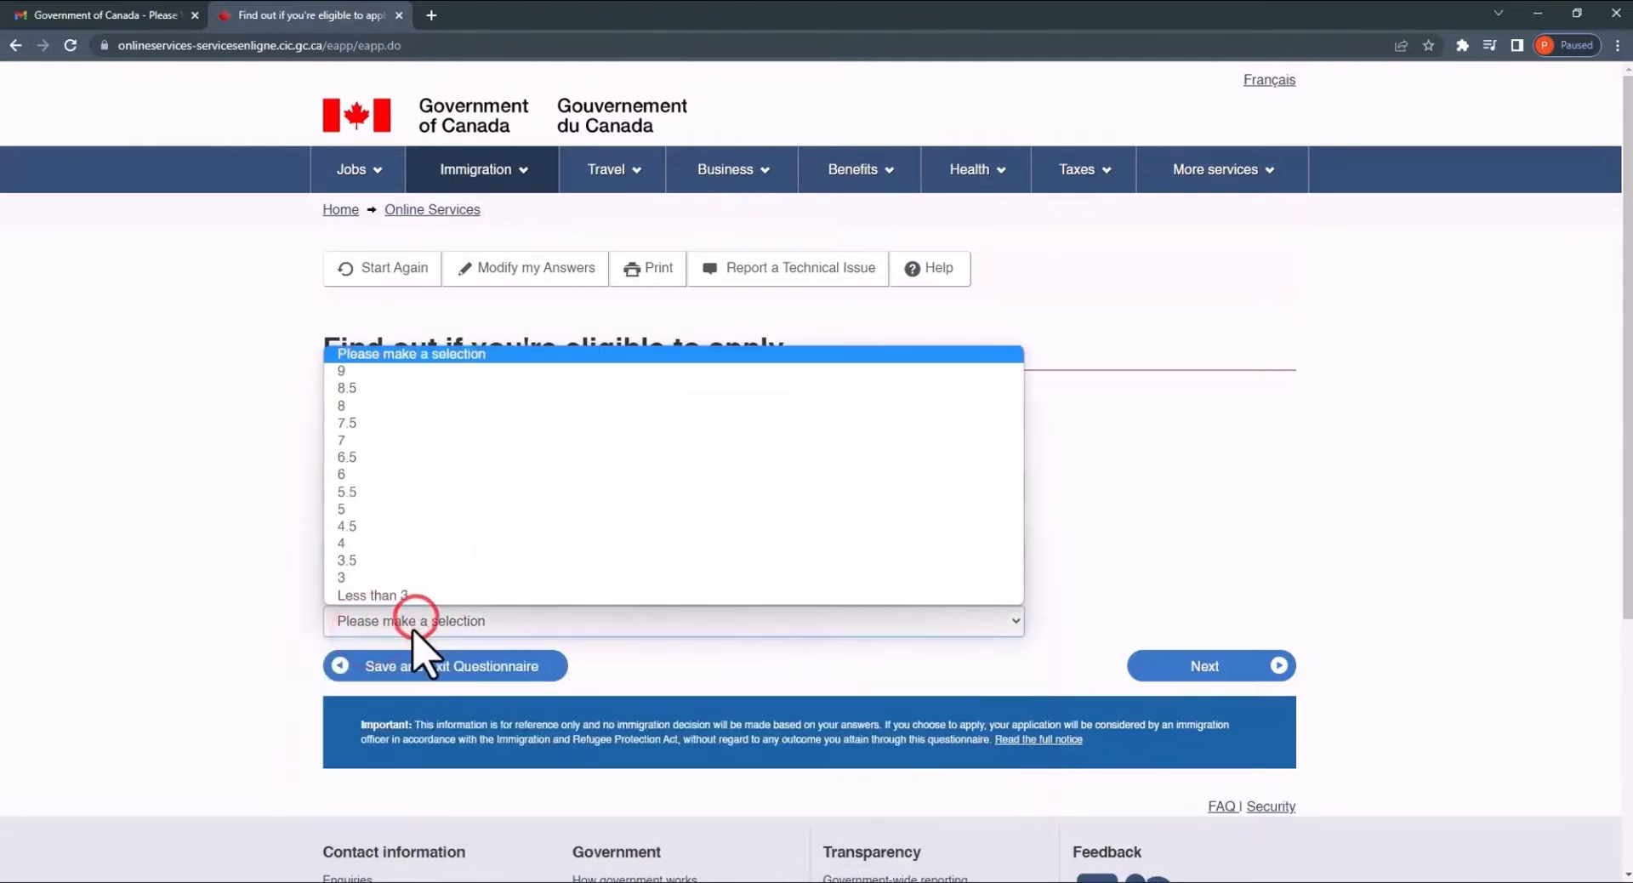
left_click(372, 423)
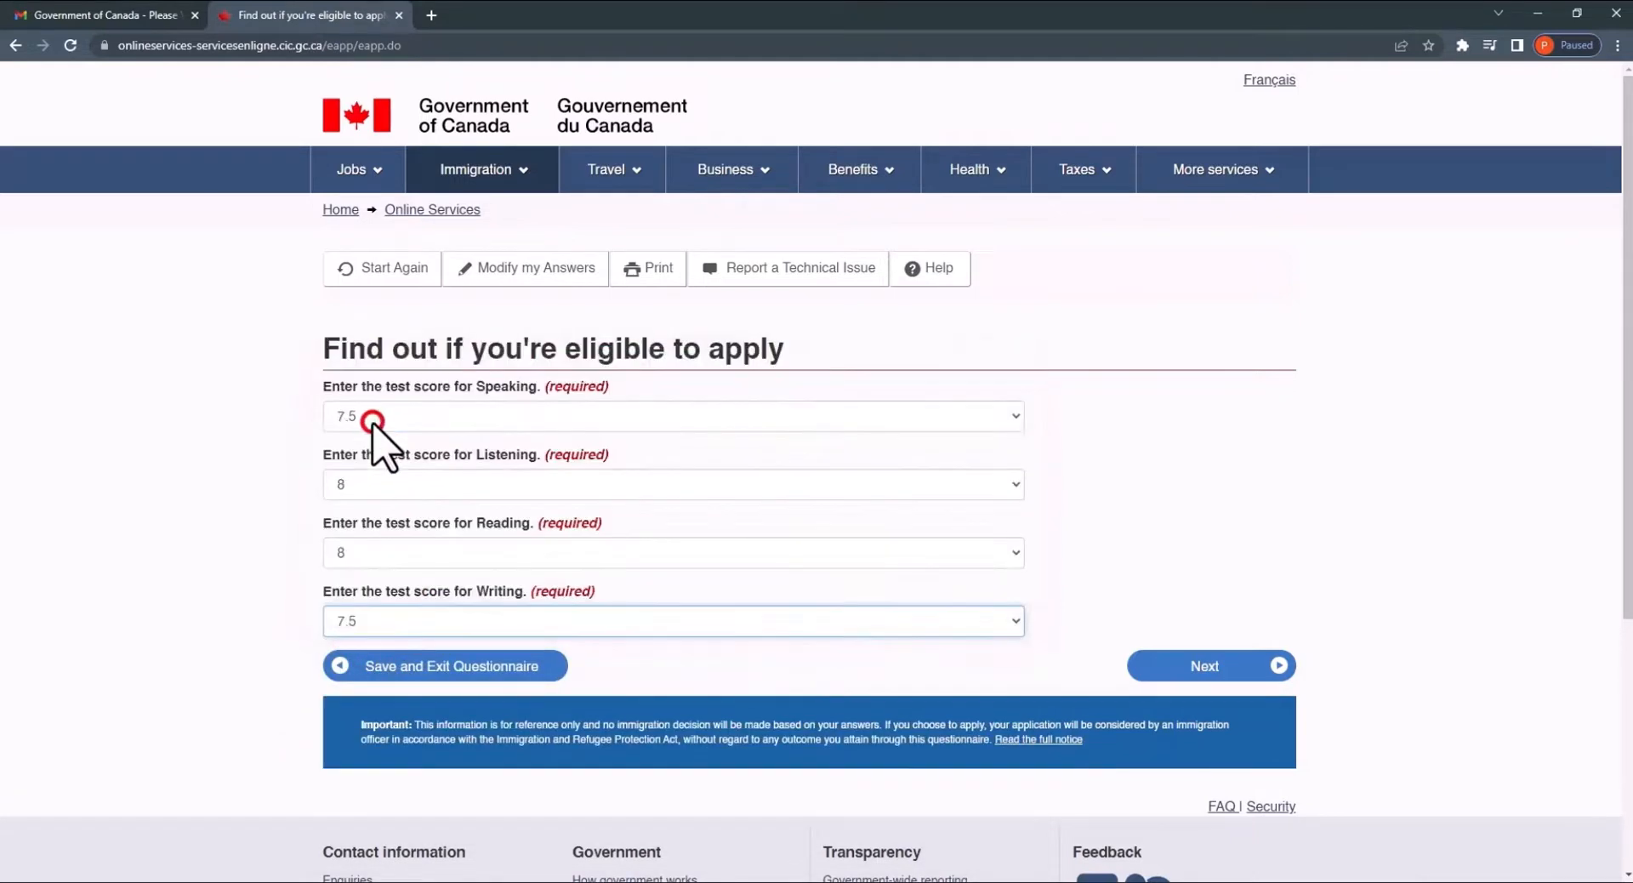
left_click(1227, 669)
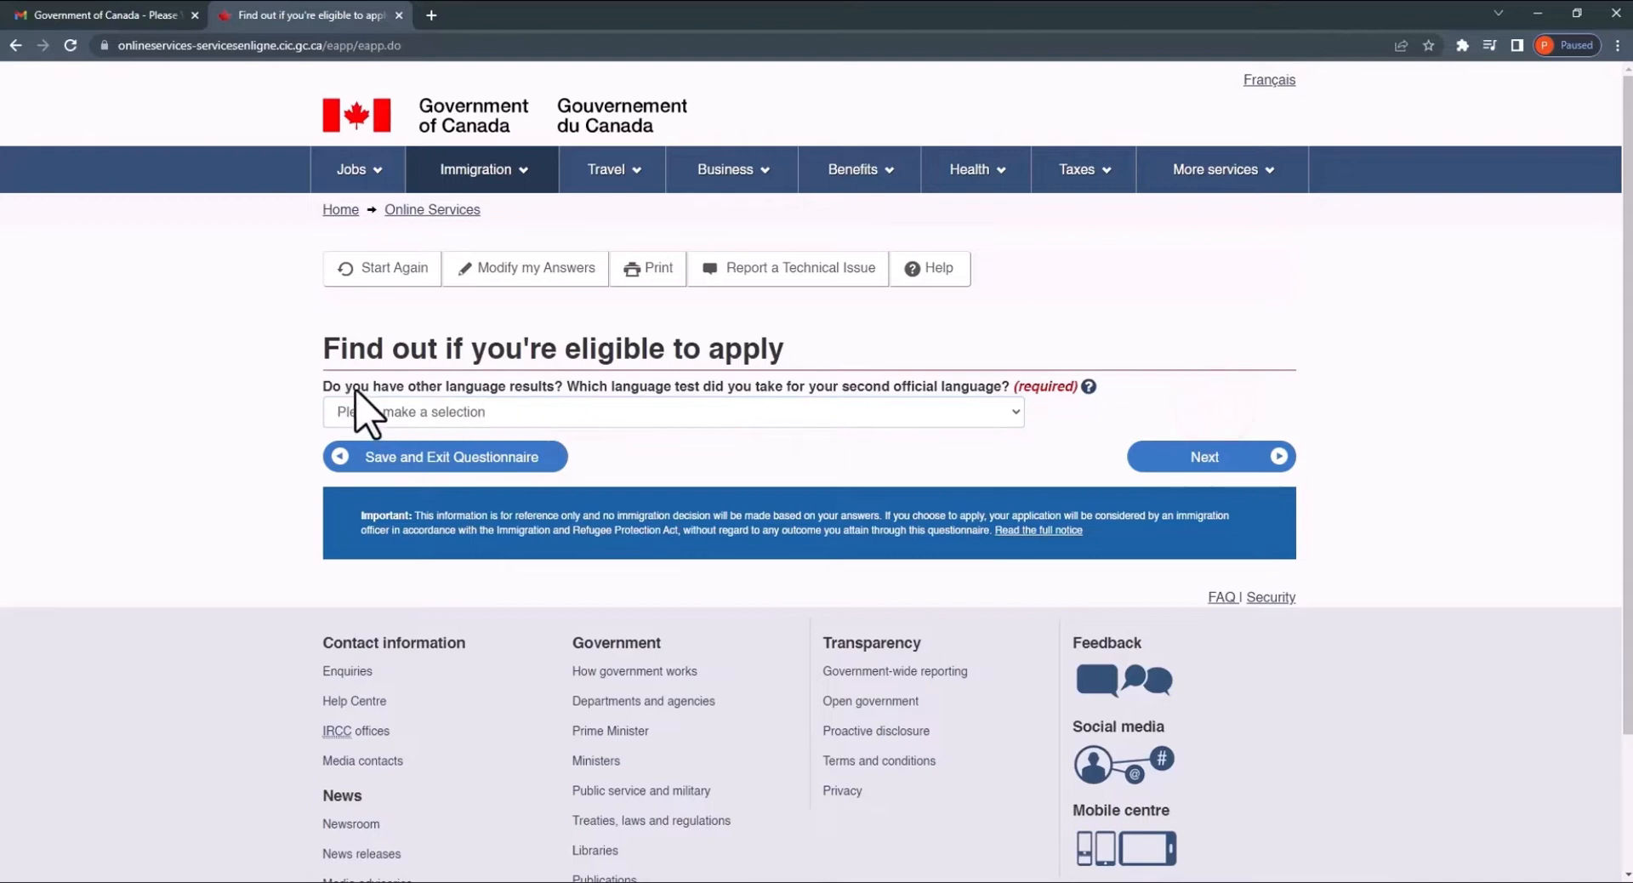
Step: Answer None for a second official language test
left_click(519, 411)
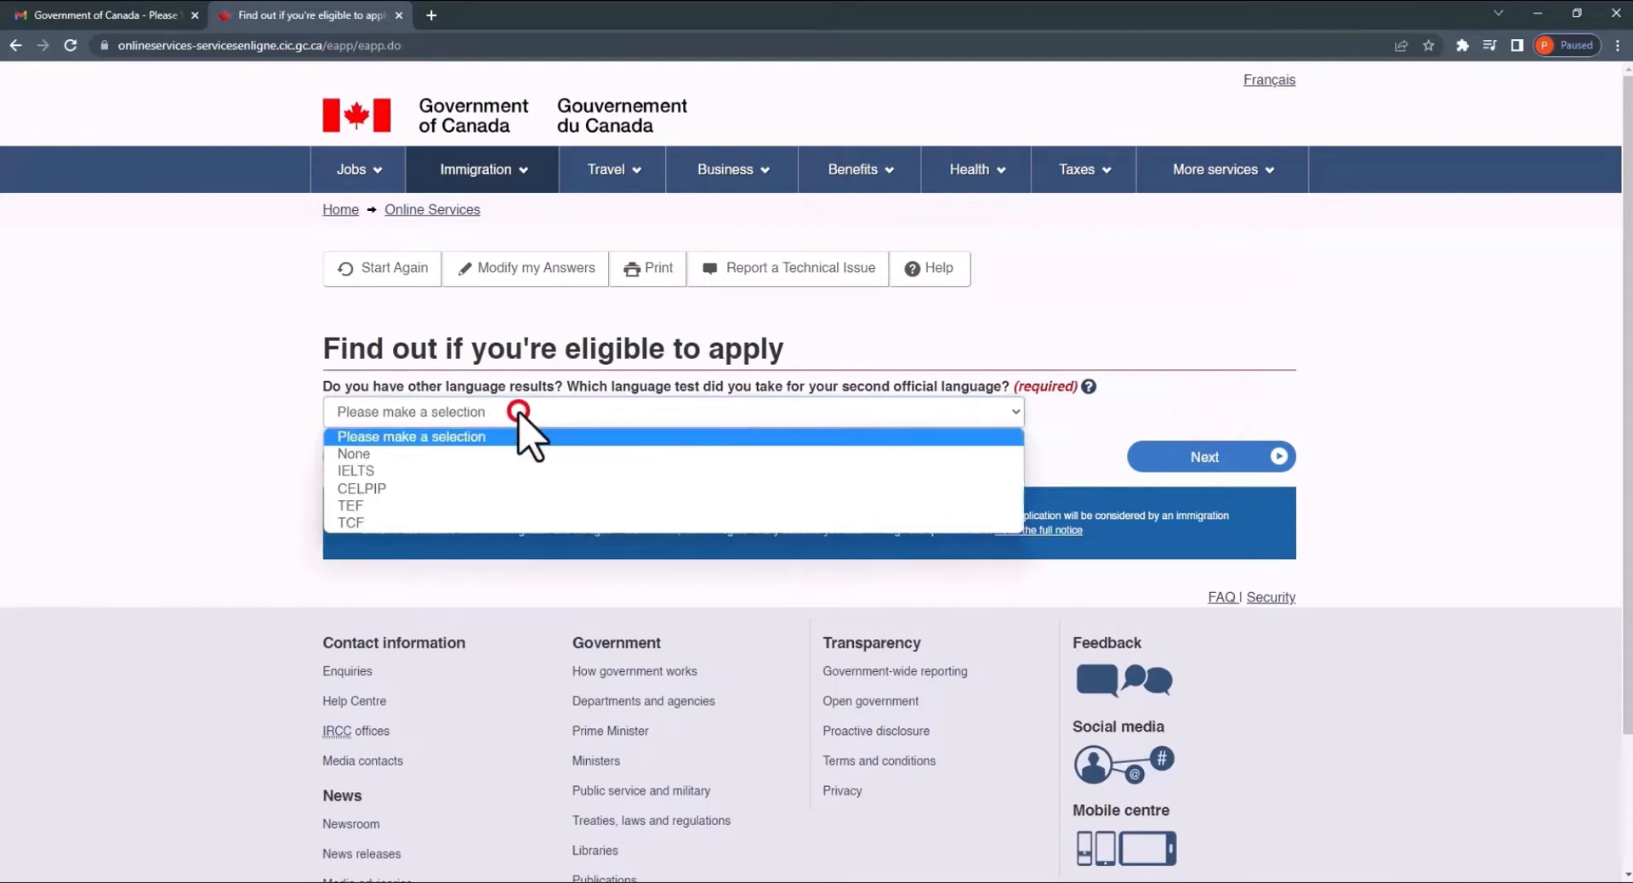
left_click(379, 452)
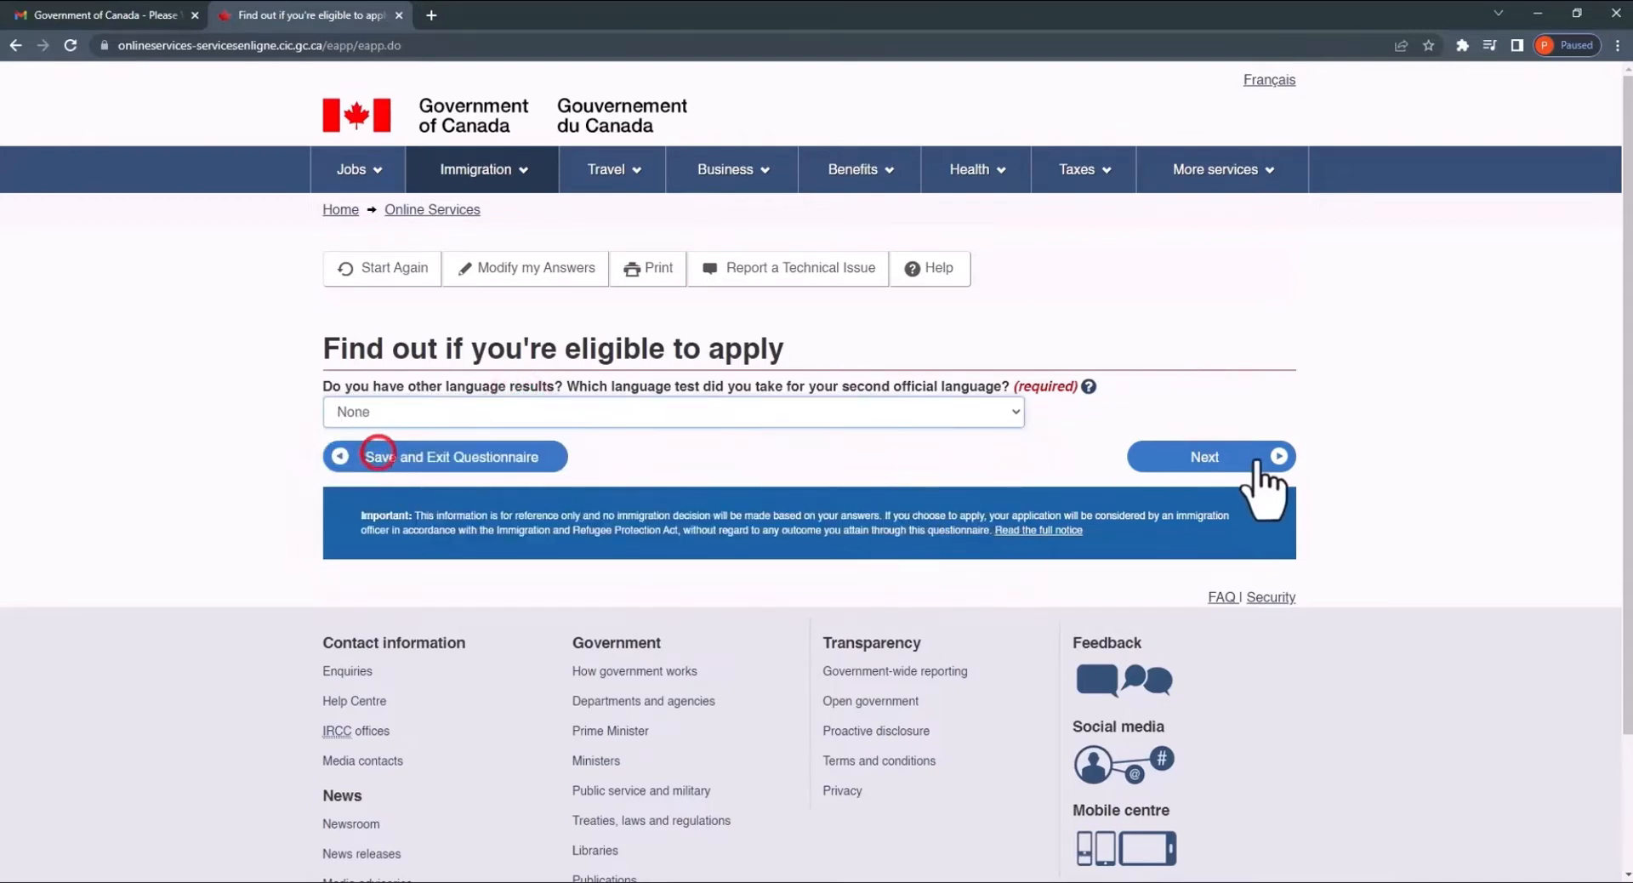
left_click(1192, 456)
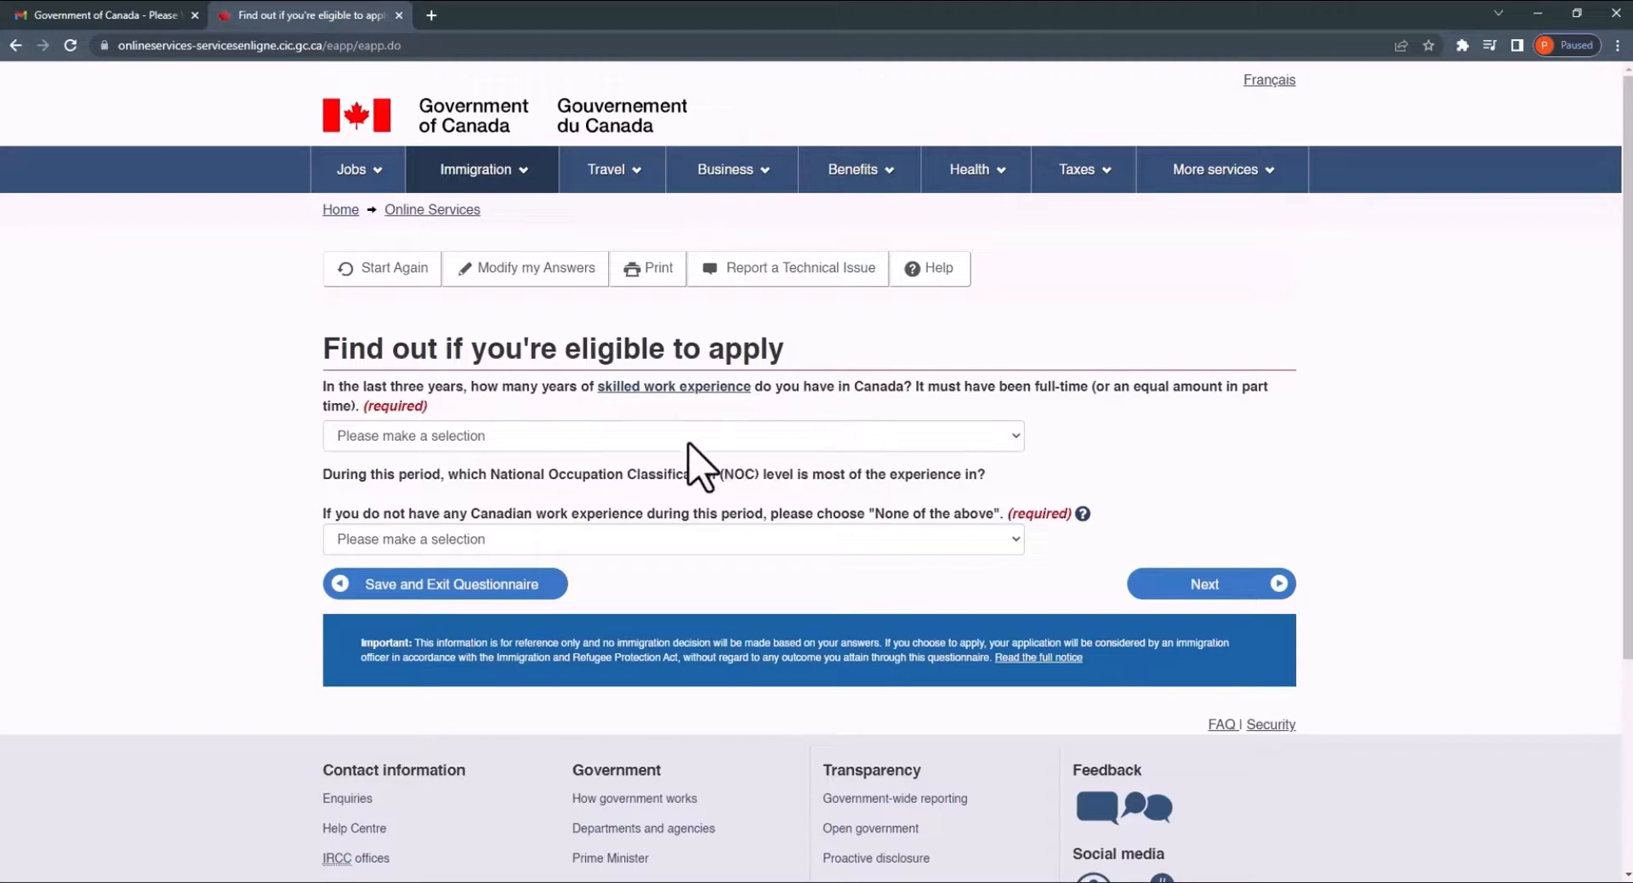
Step: Report one year or more of Canadian work experience at Skill level A (professional occupations)
left_click(482, 435)
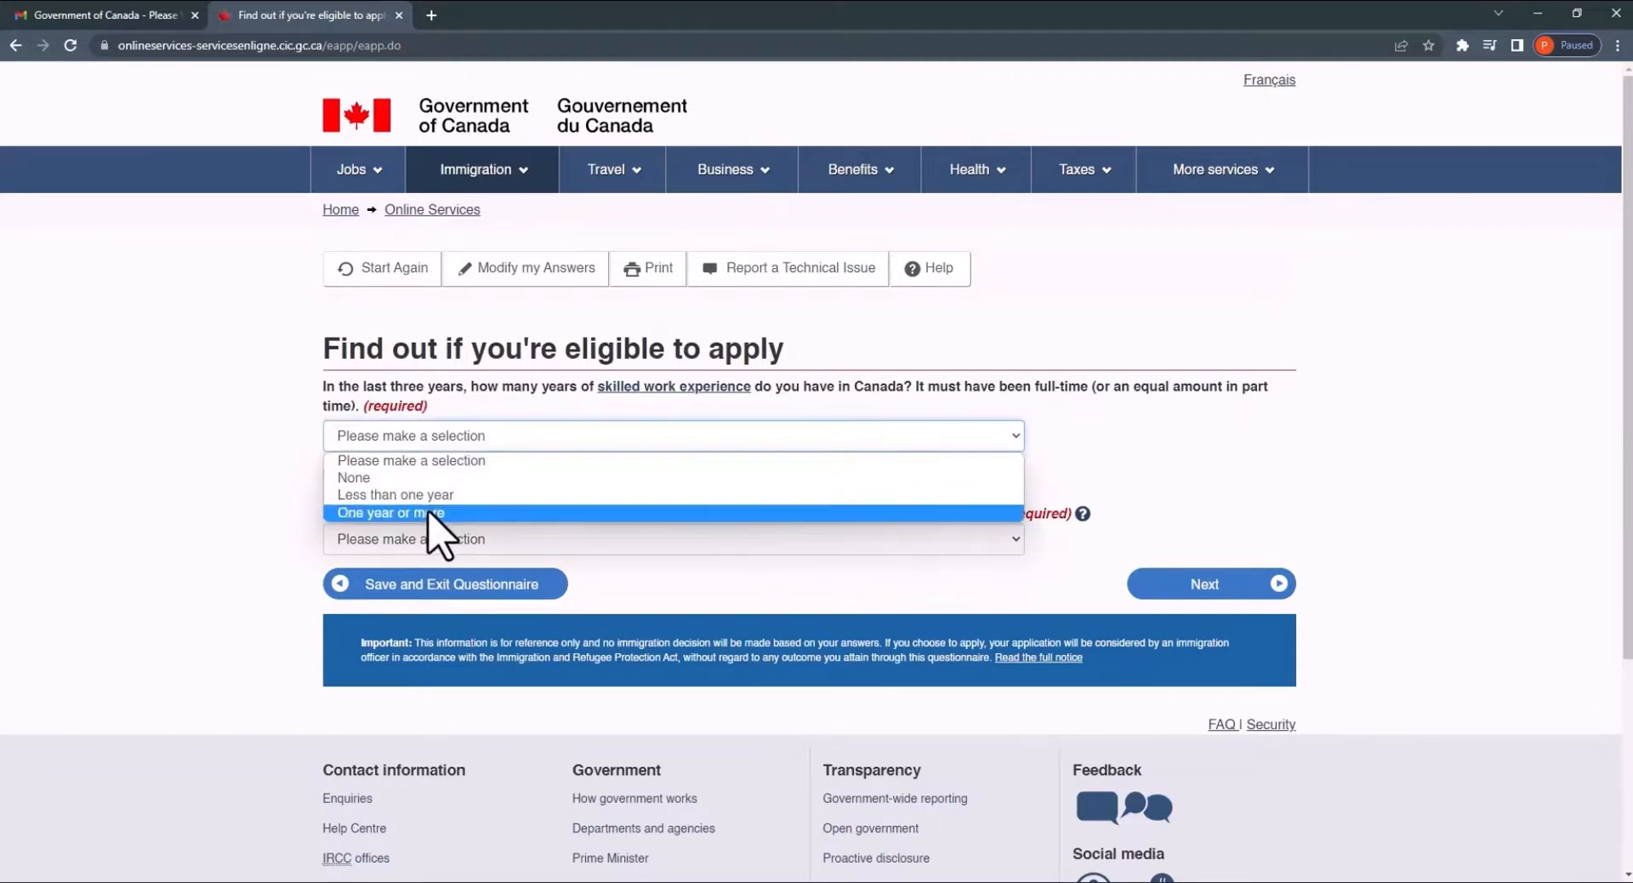
left_click(428, 513)
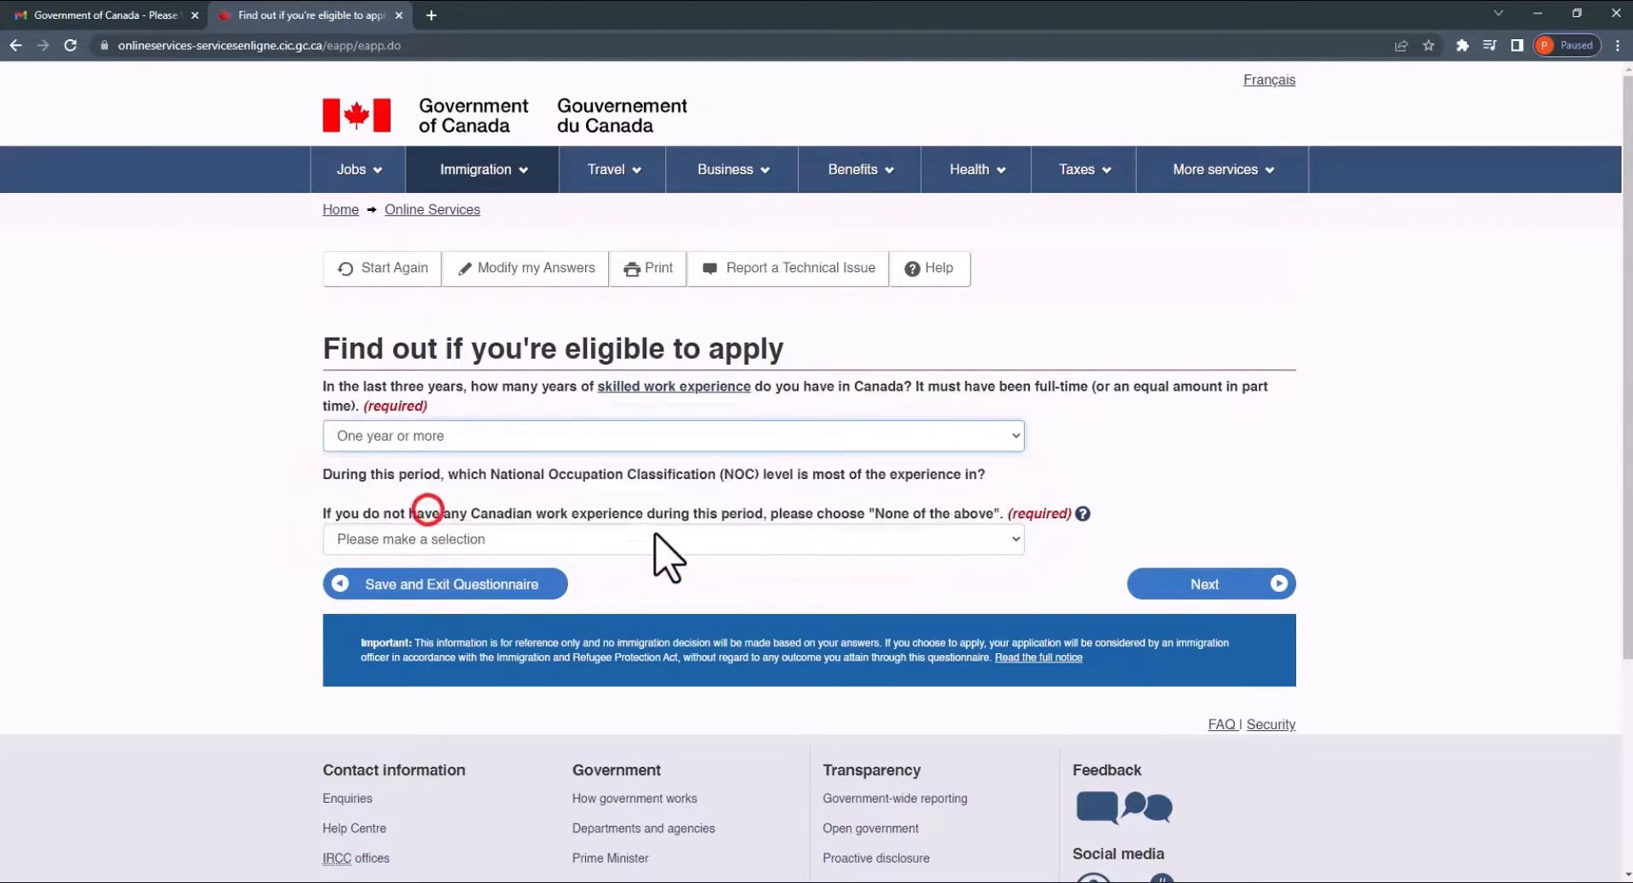
scroll(608, 553, "down", 1)
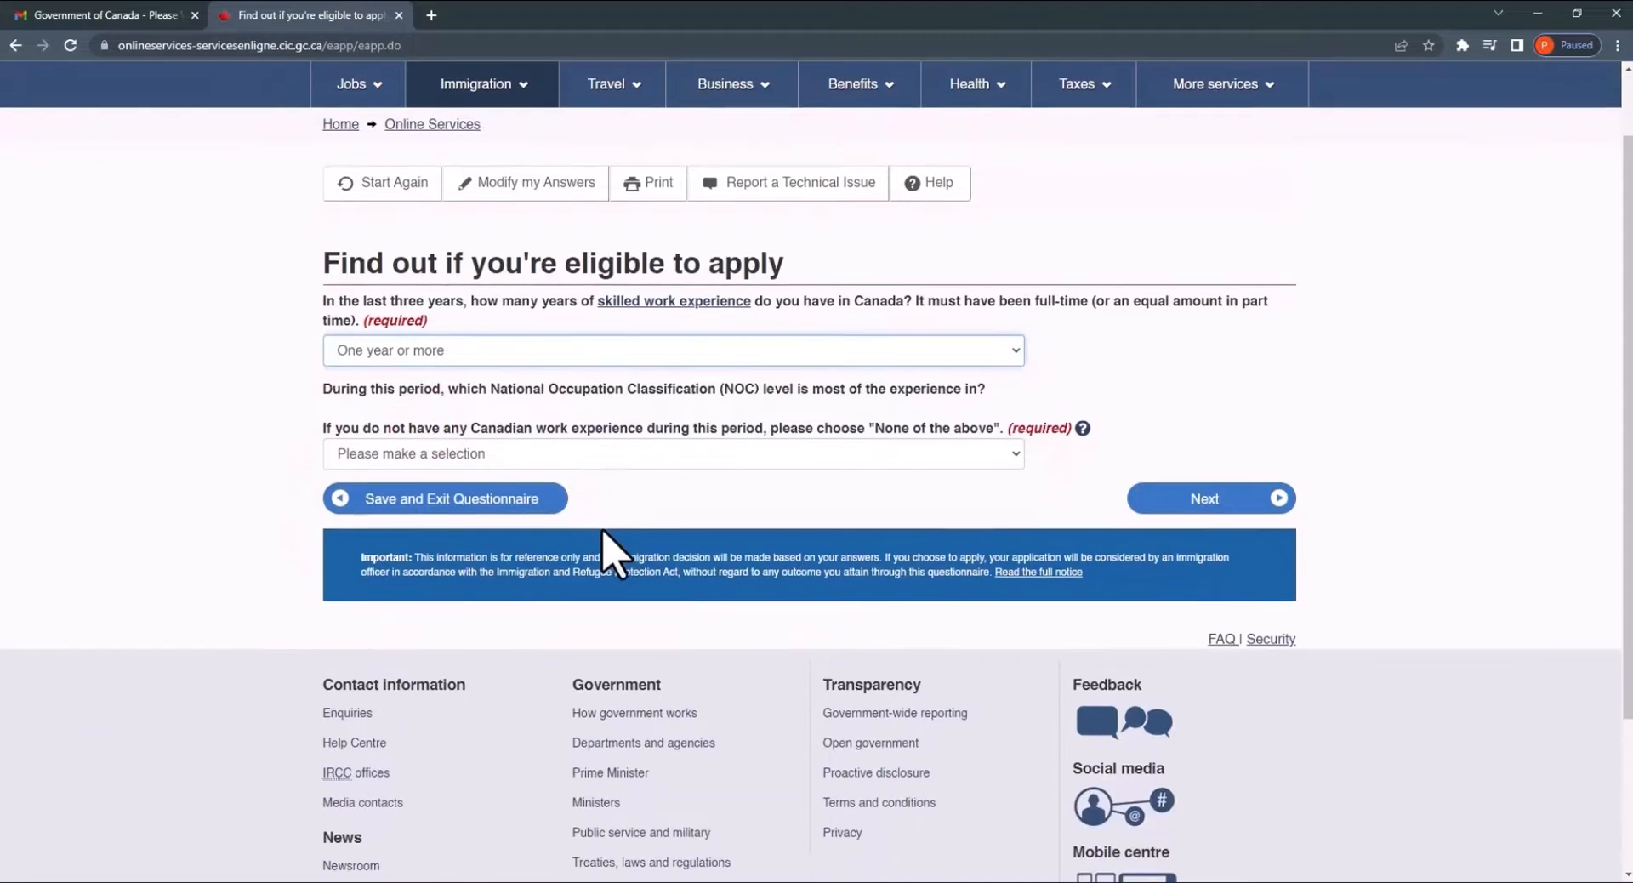
left_click(377, 395)
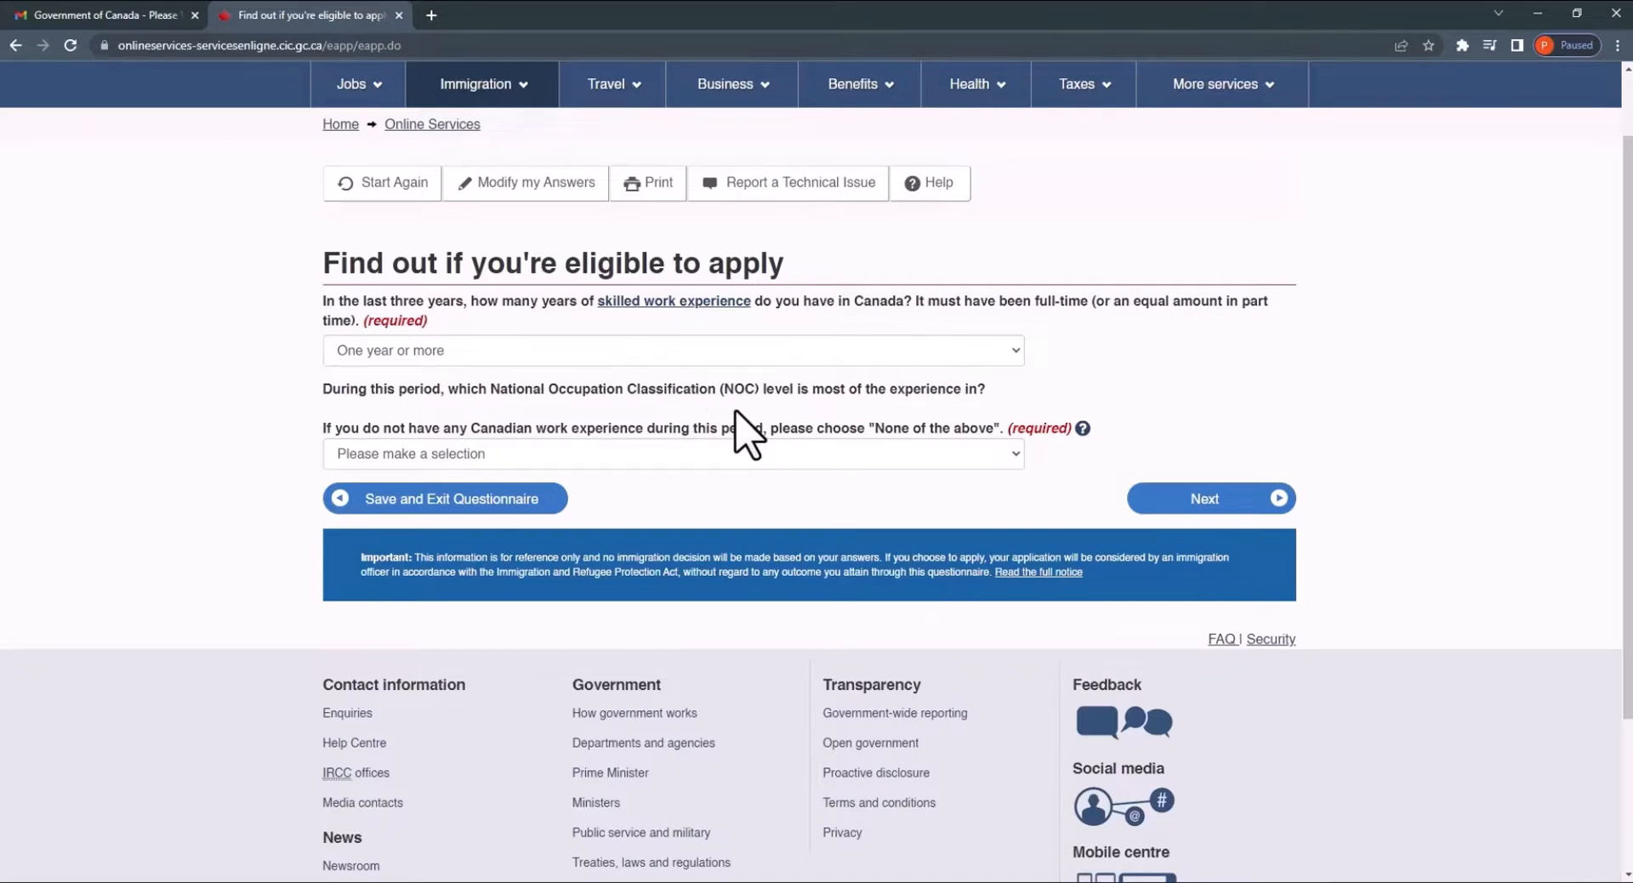
left_click(596, 456)
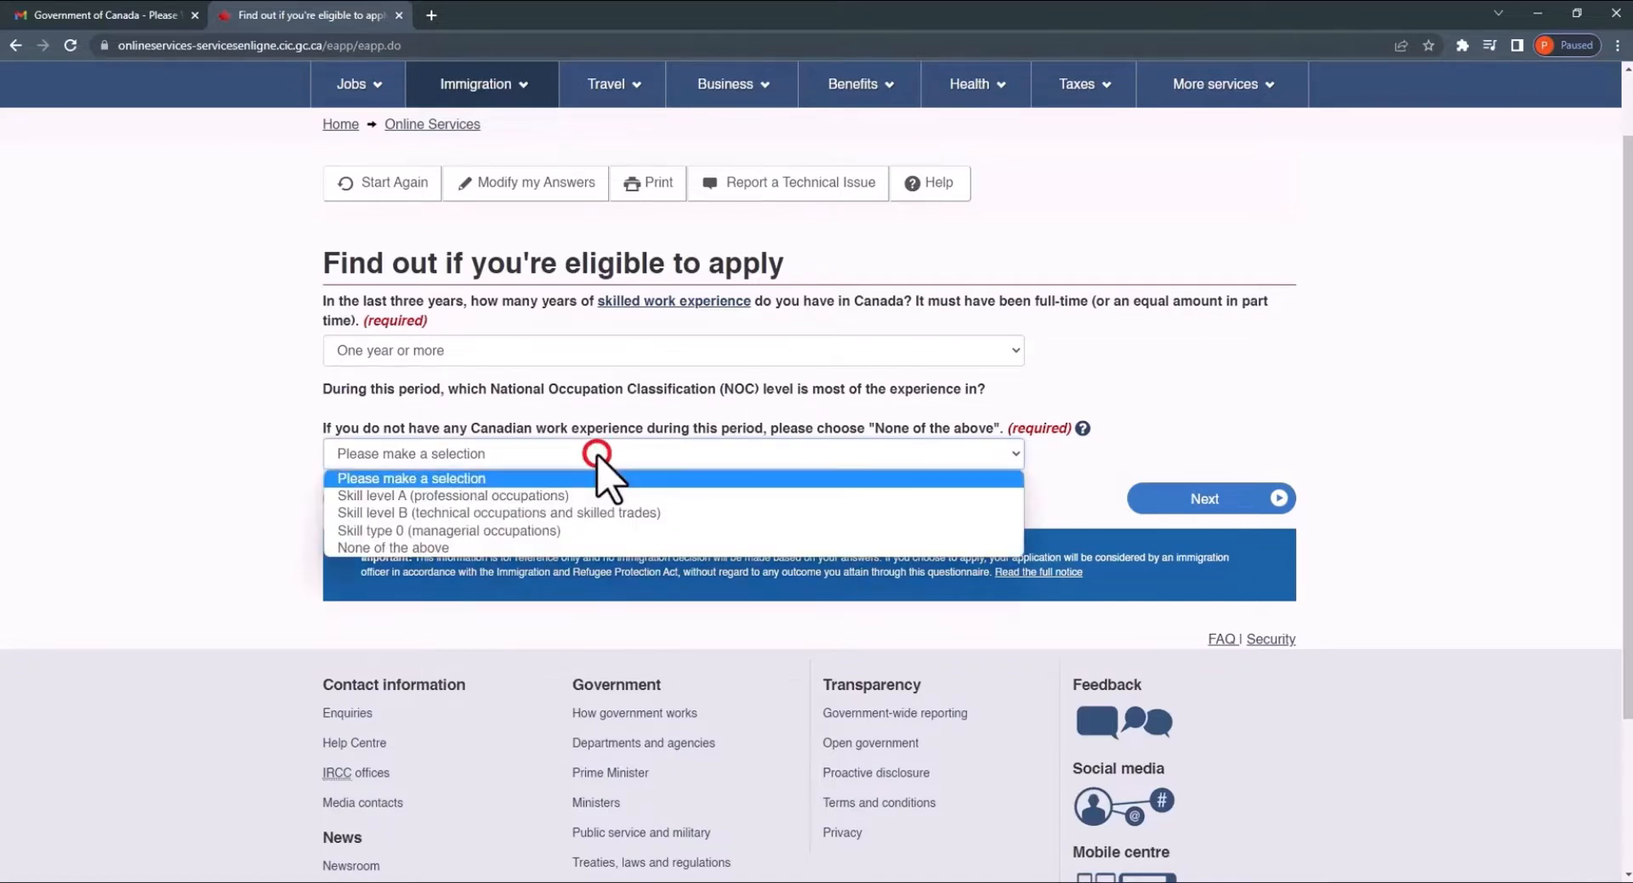
left_click(526, 493)
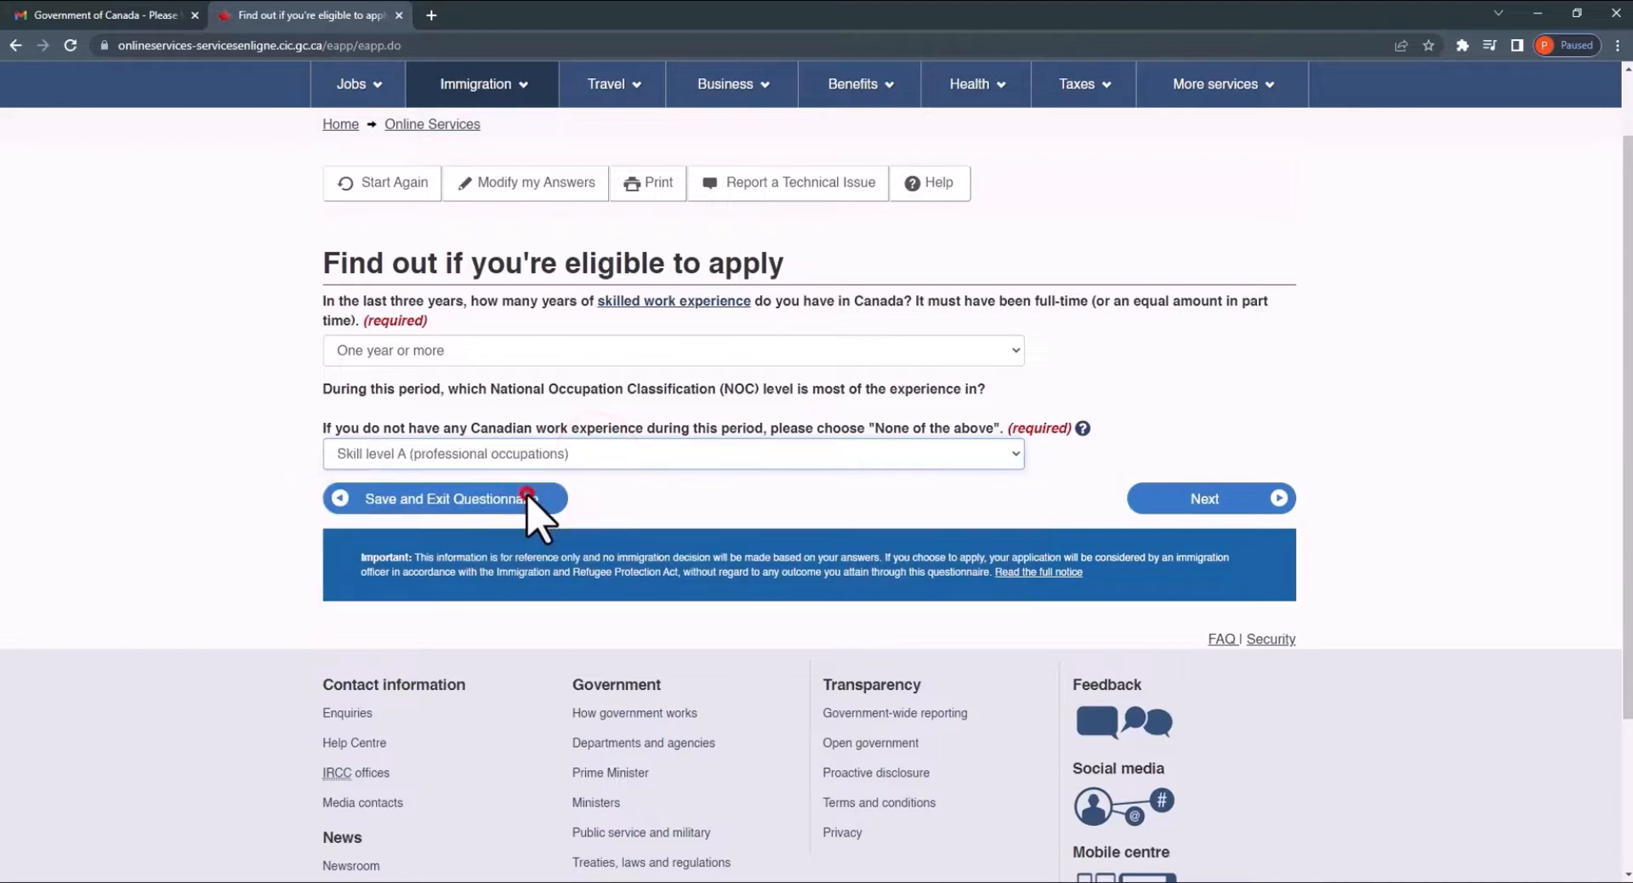
left_click(650, 451)
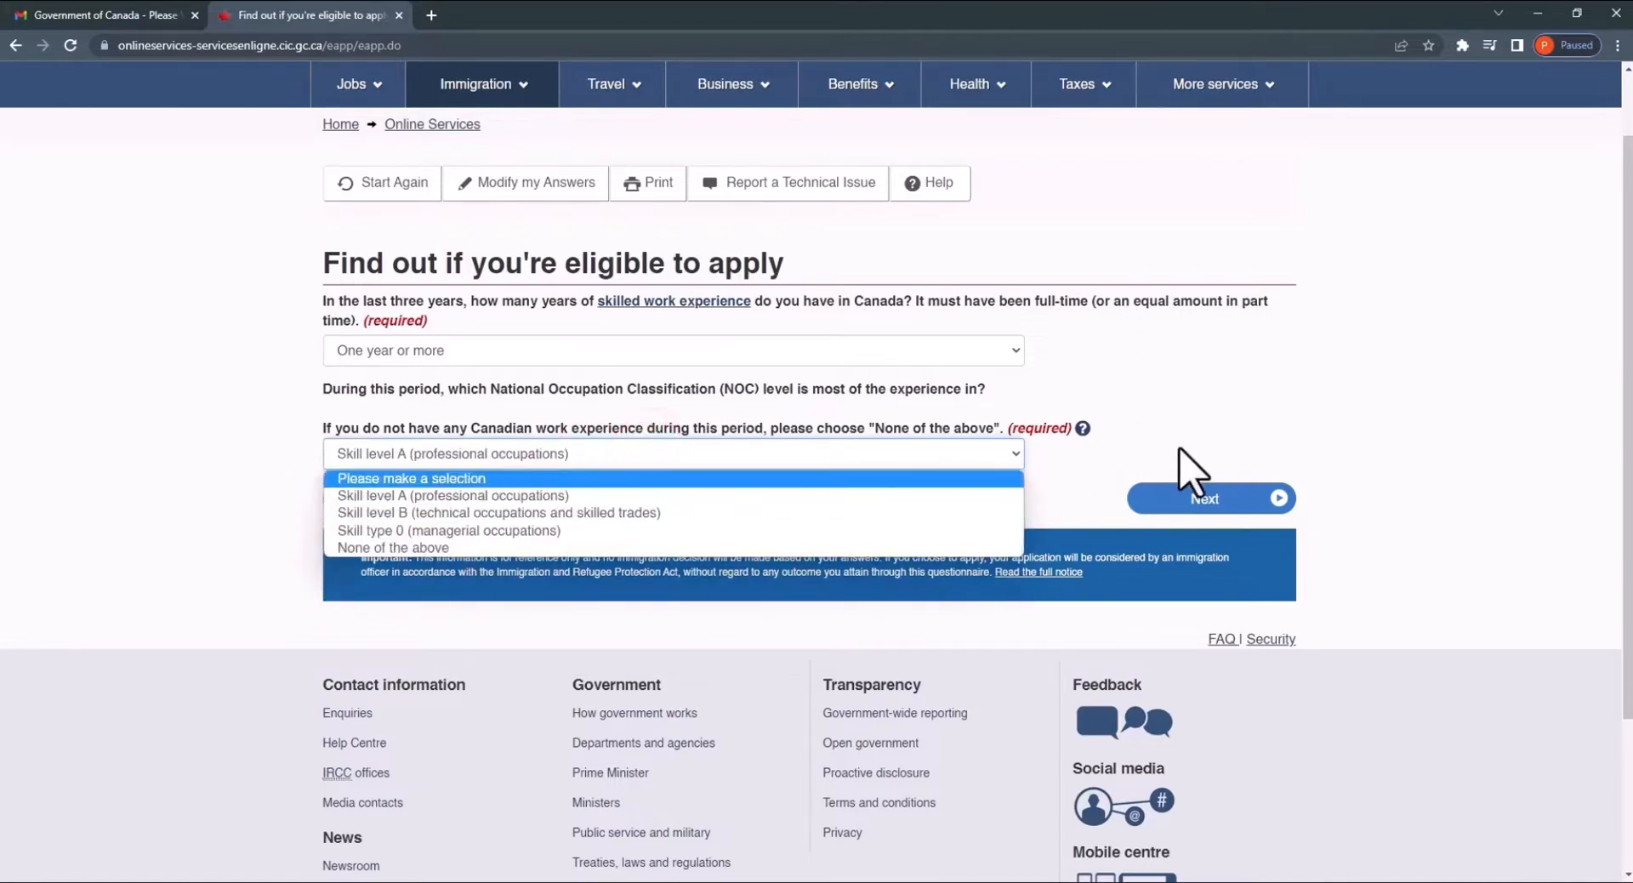
left_click(564, 496)
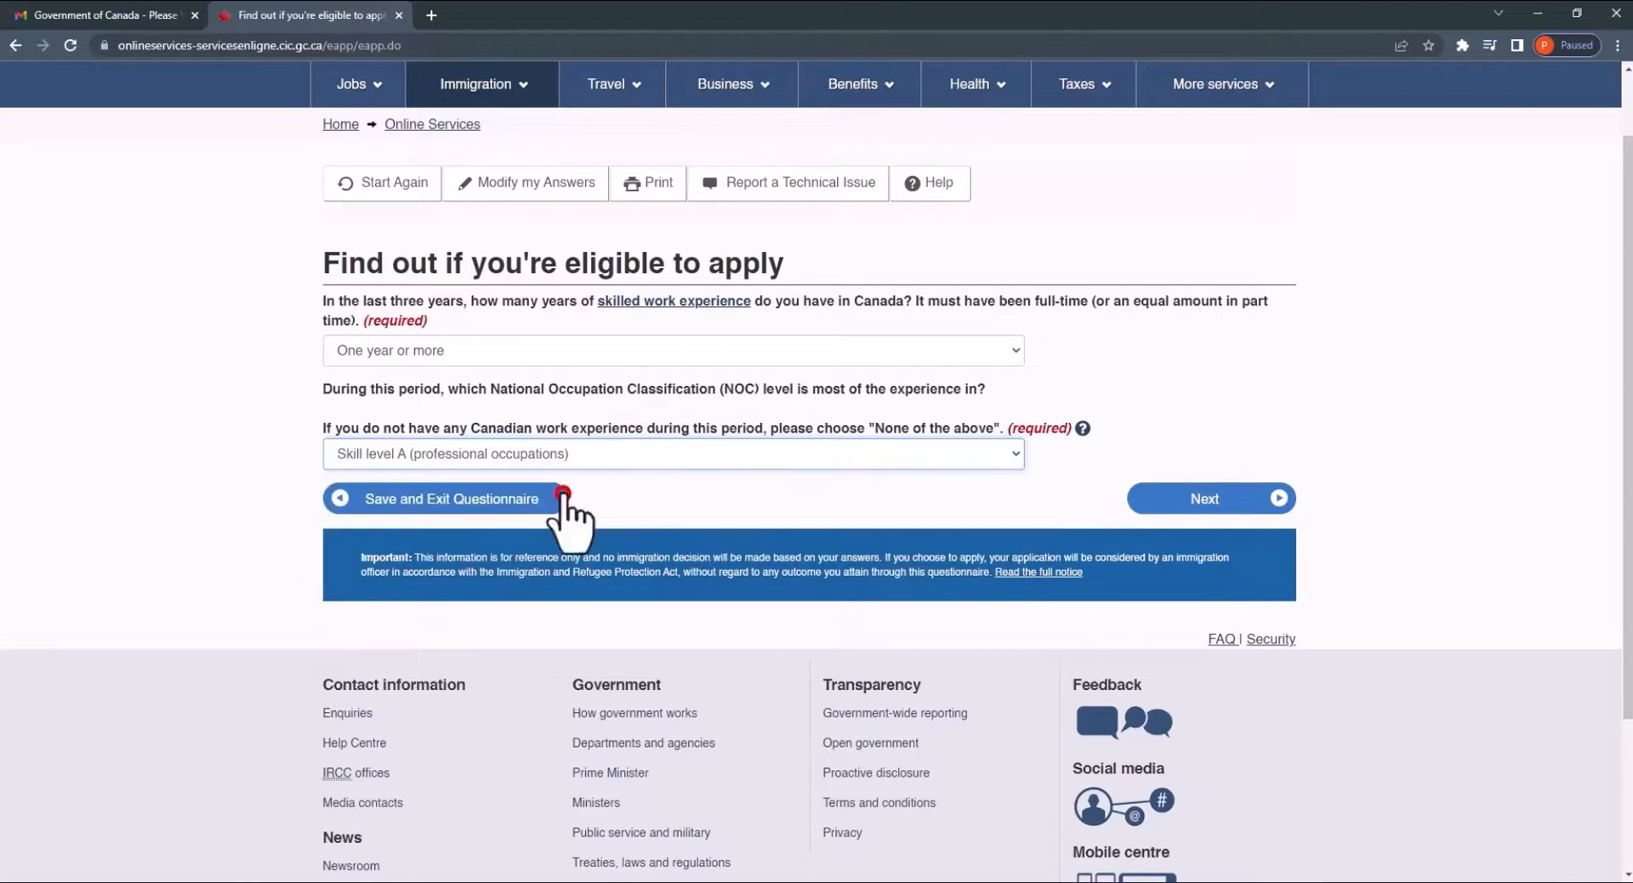
left_click(1168, 501)
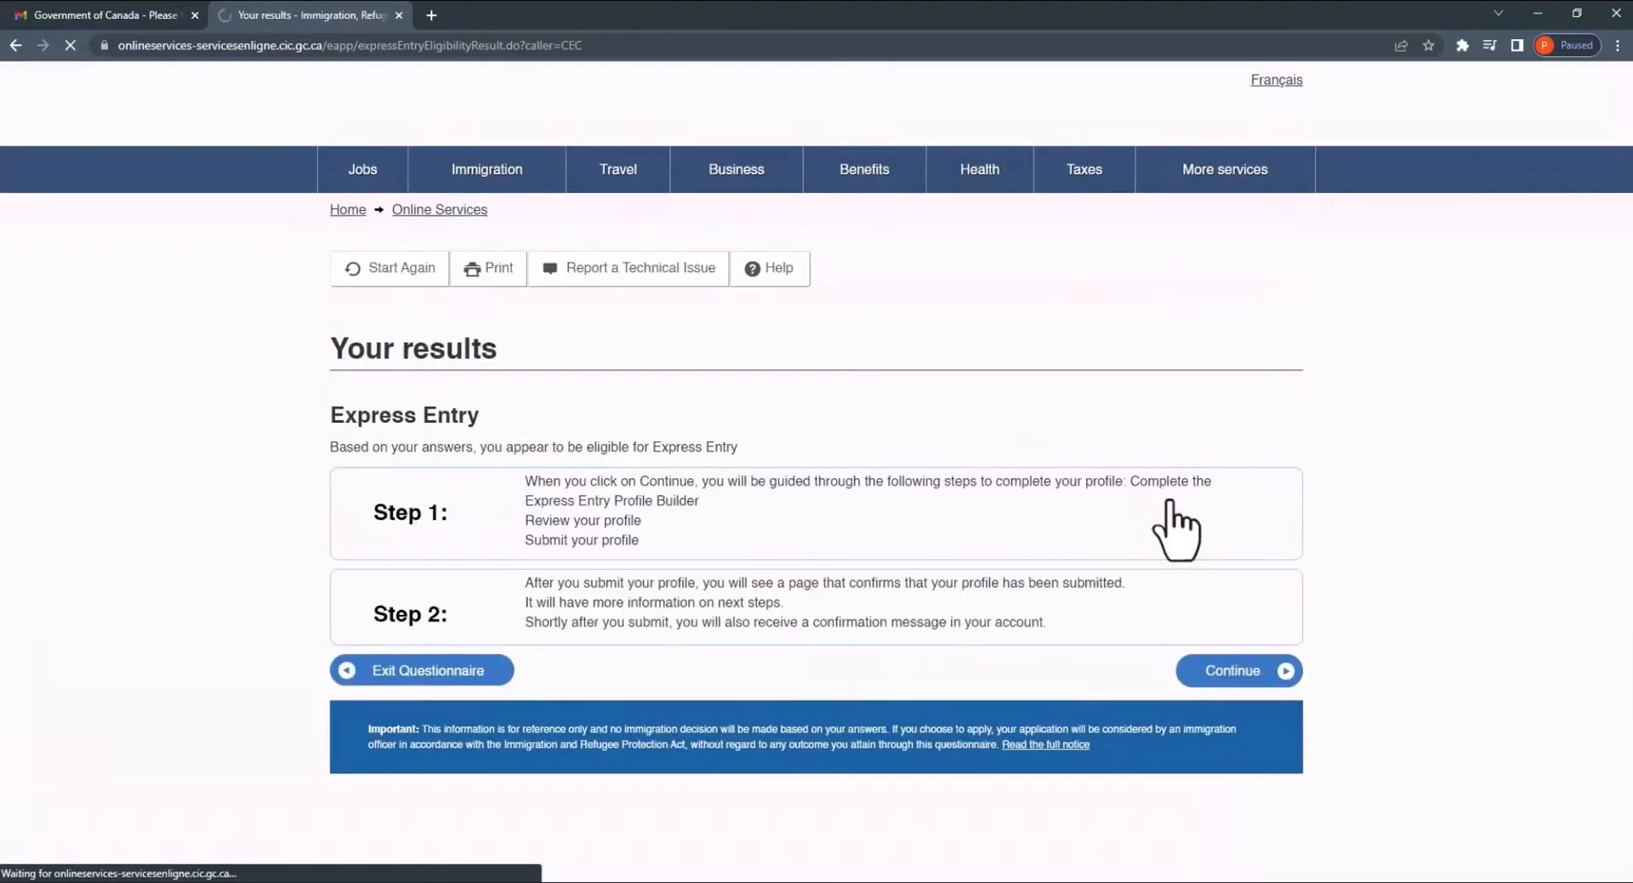
Step: Highlight the eligibility sentence on the results page, then continue to the profile builder
scroll(635, 536, "down", 1)
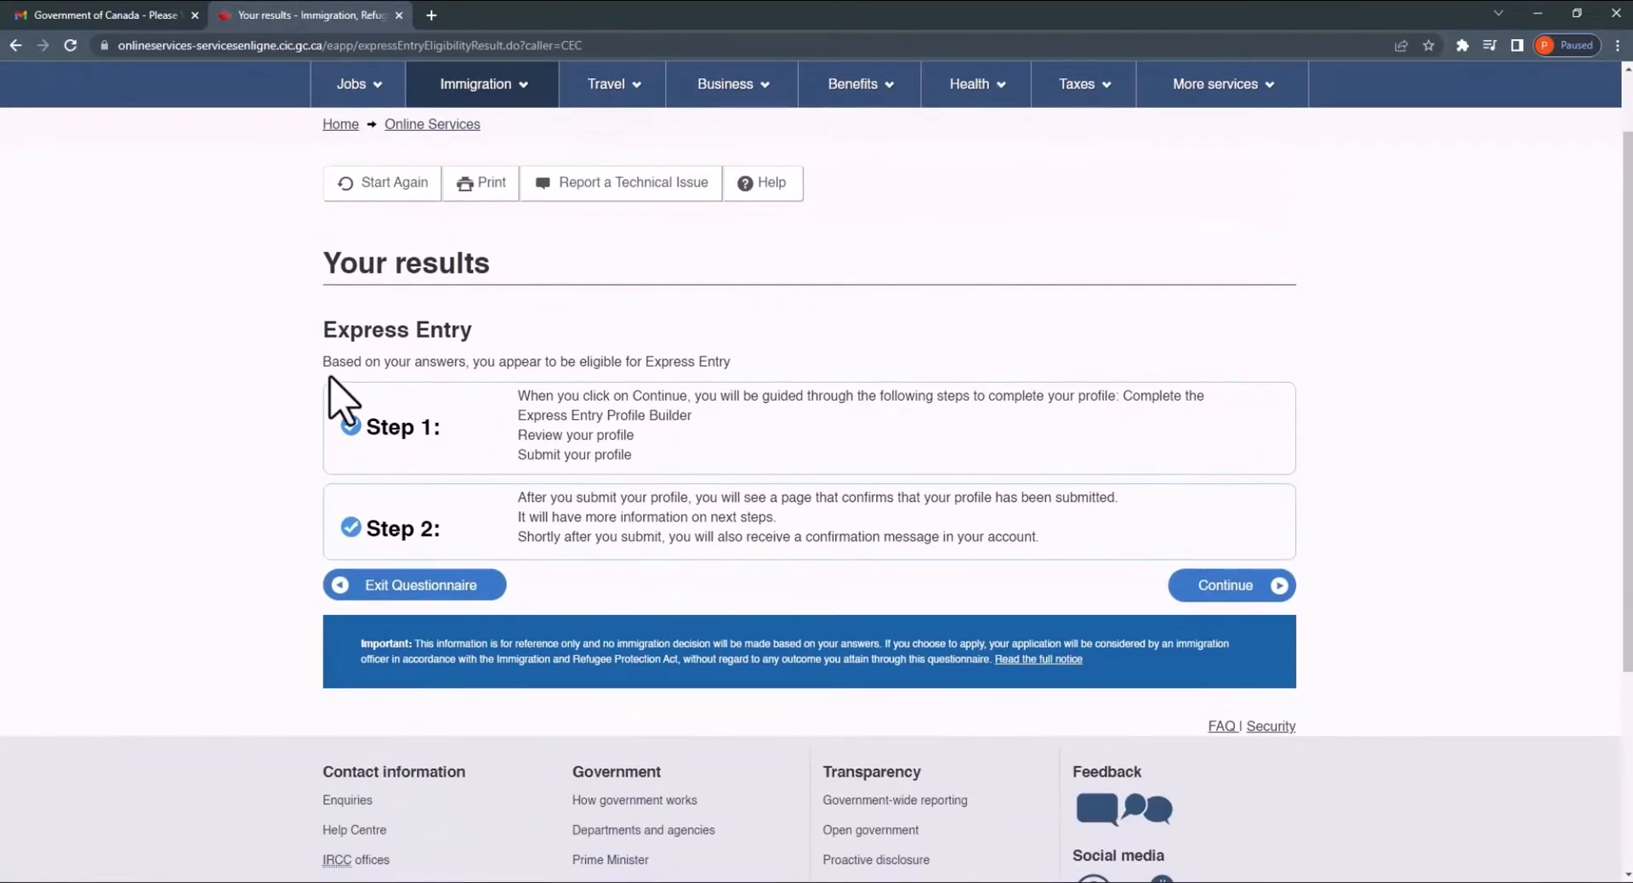
left_click_drag(325, 364, 596, 364)
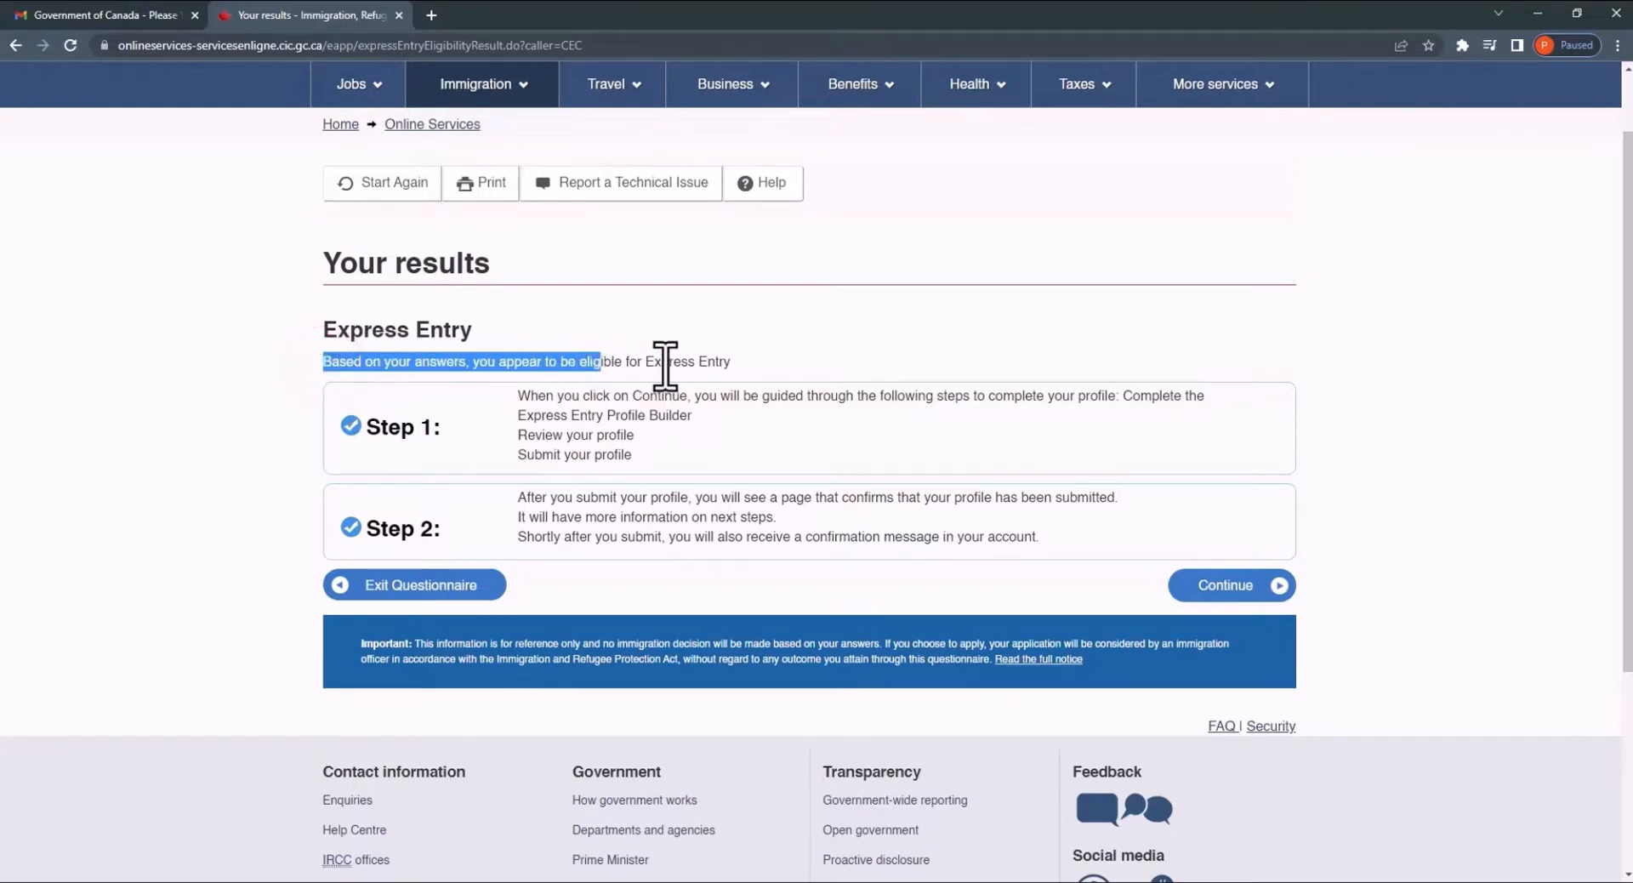
left_click(705, 362)
left_click_drag(732, 364, 651, 362)
left_click(1221, 589)
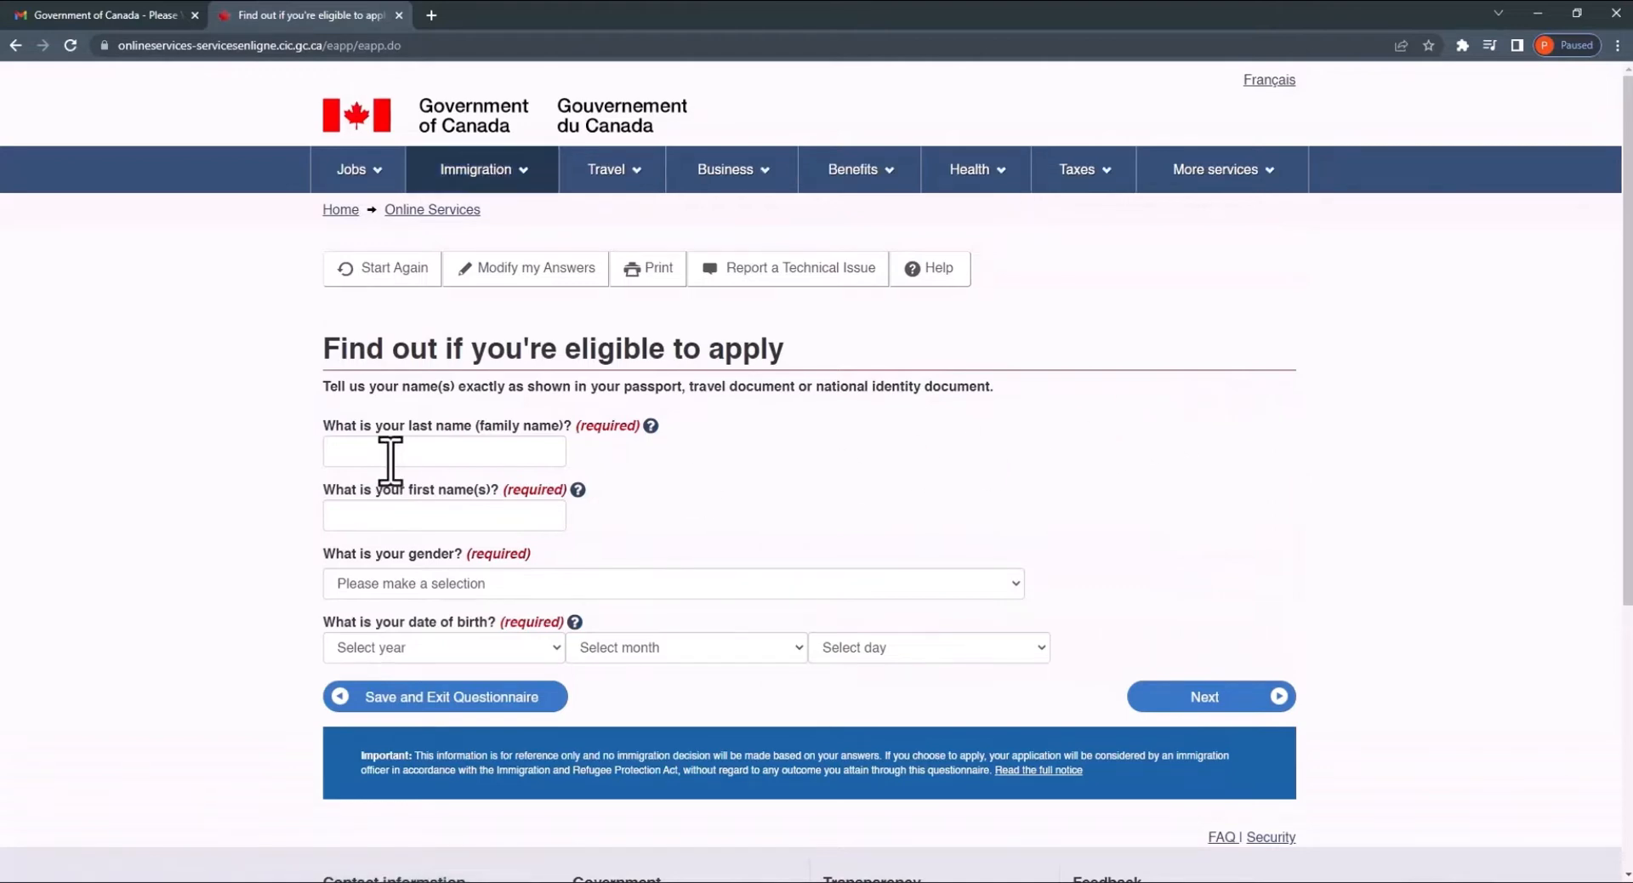
Step: Enter the applicant's last and first names and choose Male as gender
left_click(390, 460)
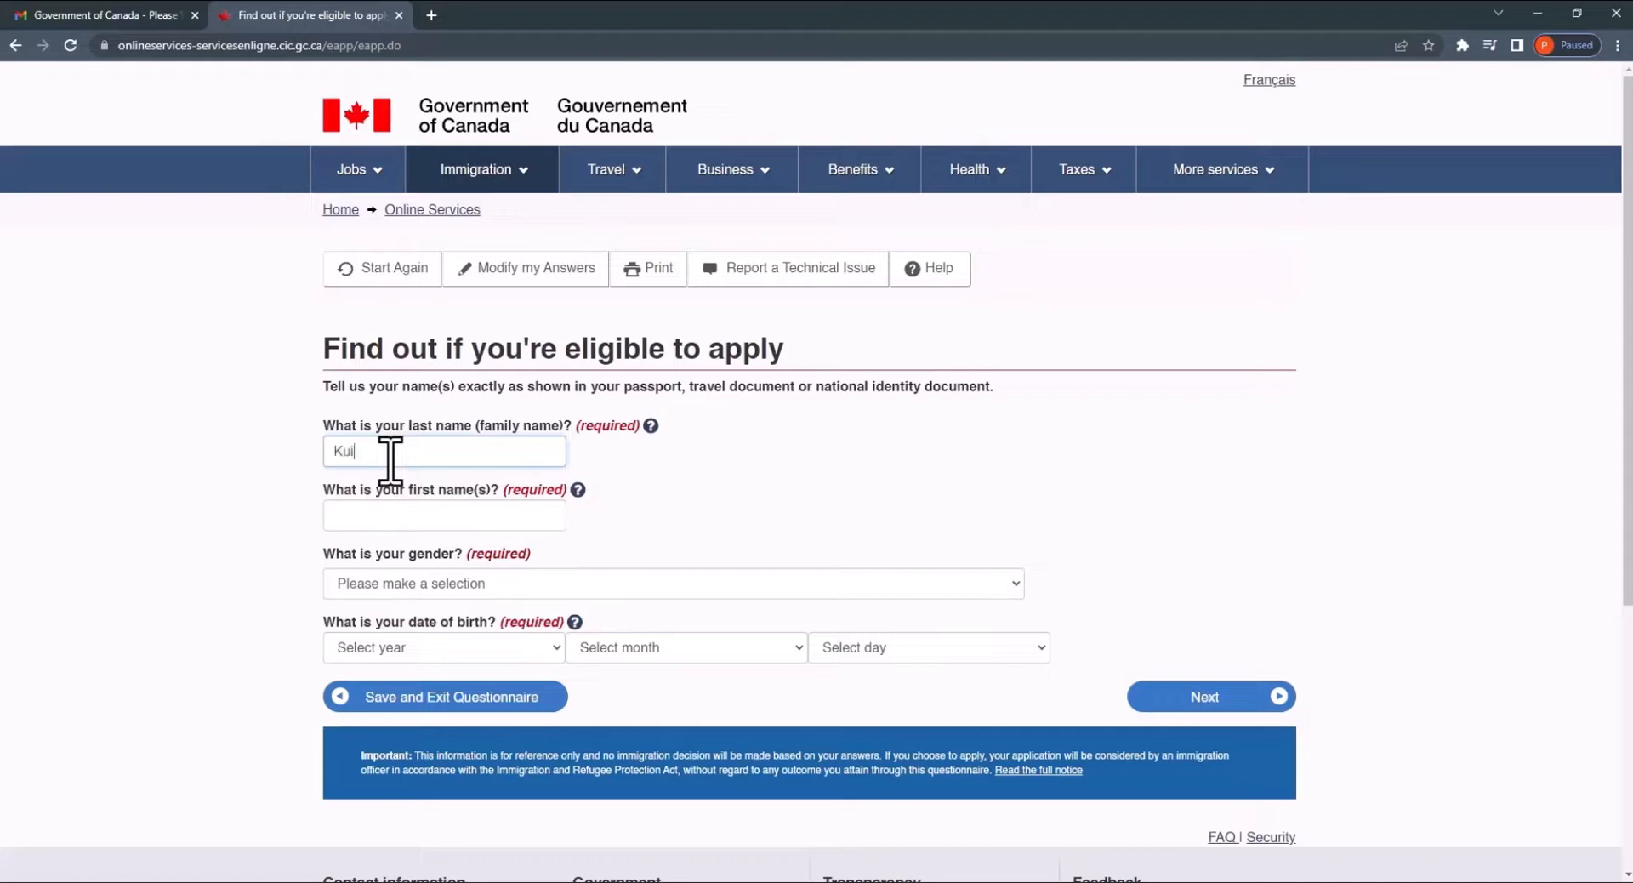
type("Manab")
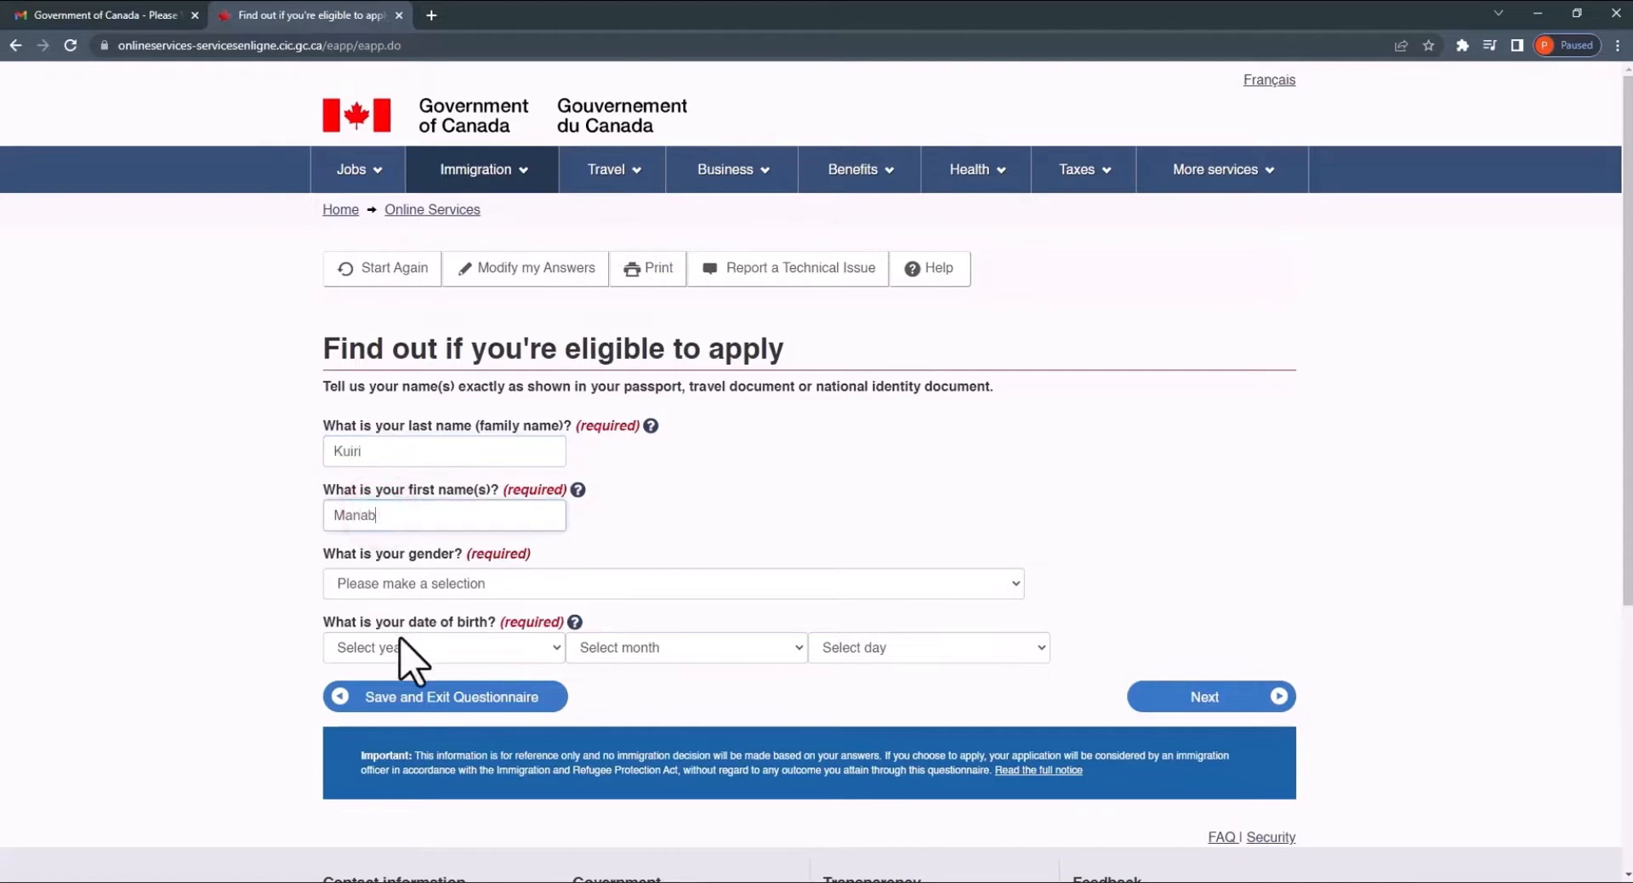
left_click(414, 583)
left_click(379, 642)
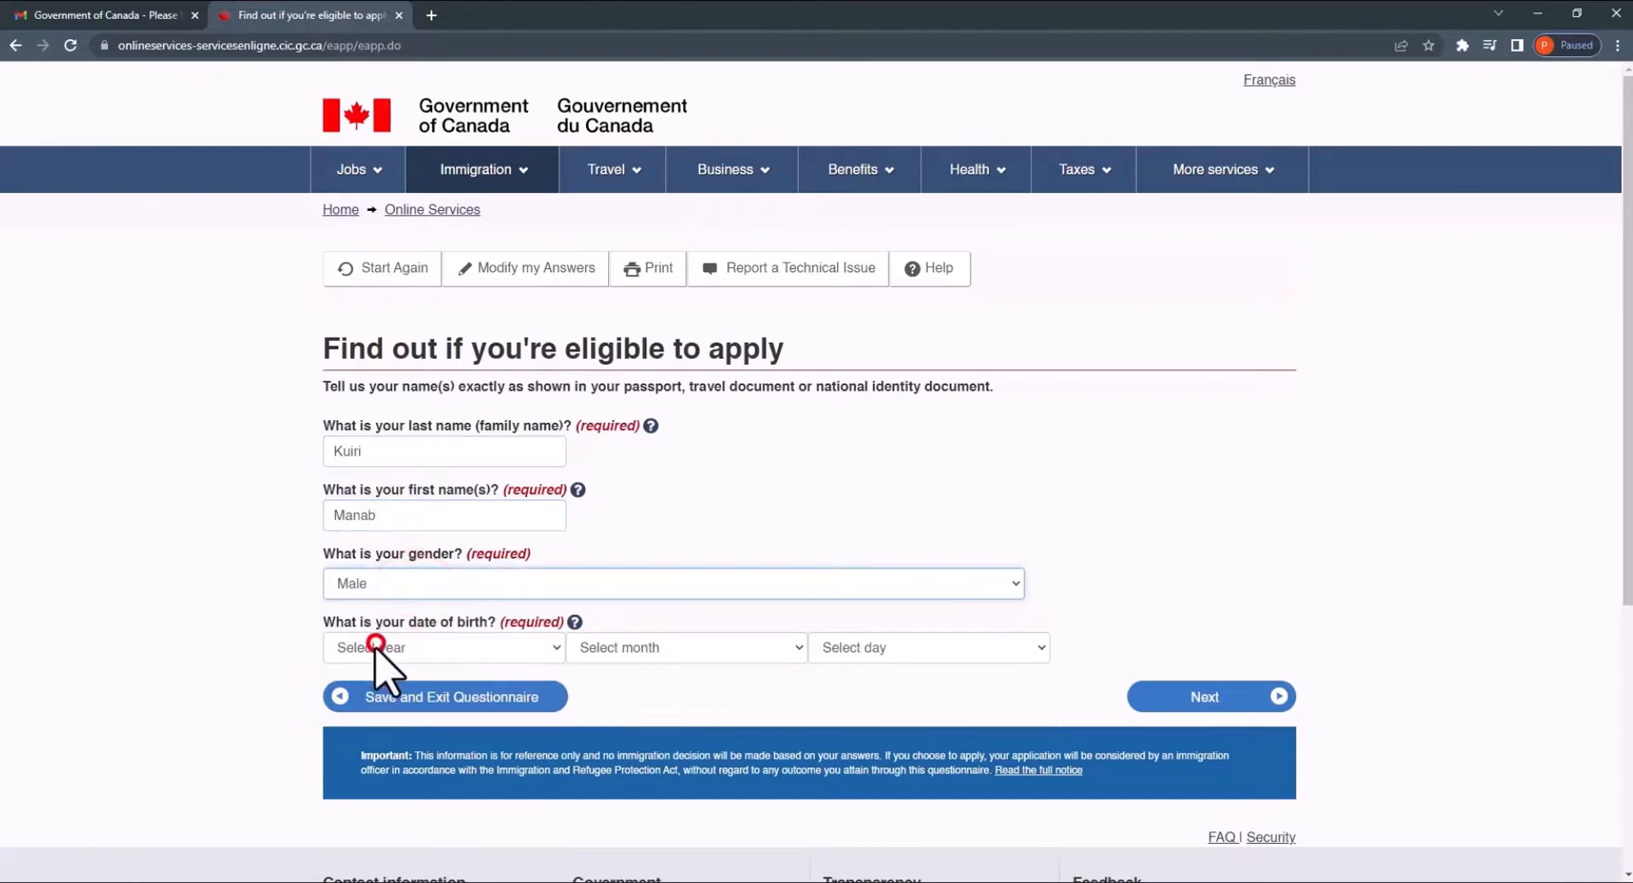
left_click(380, 648)
scroll(387, 557, "down", 6)
scroll(398, 578, "down", 5)
scroll(398, 578, "up", 12)
scroll(398, 578, "down", 8)
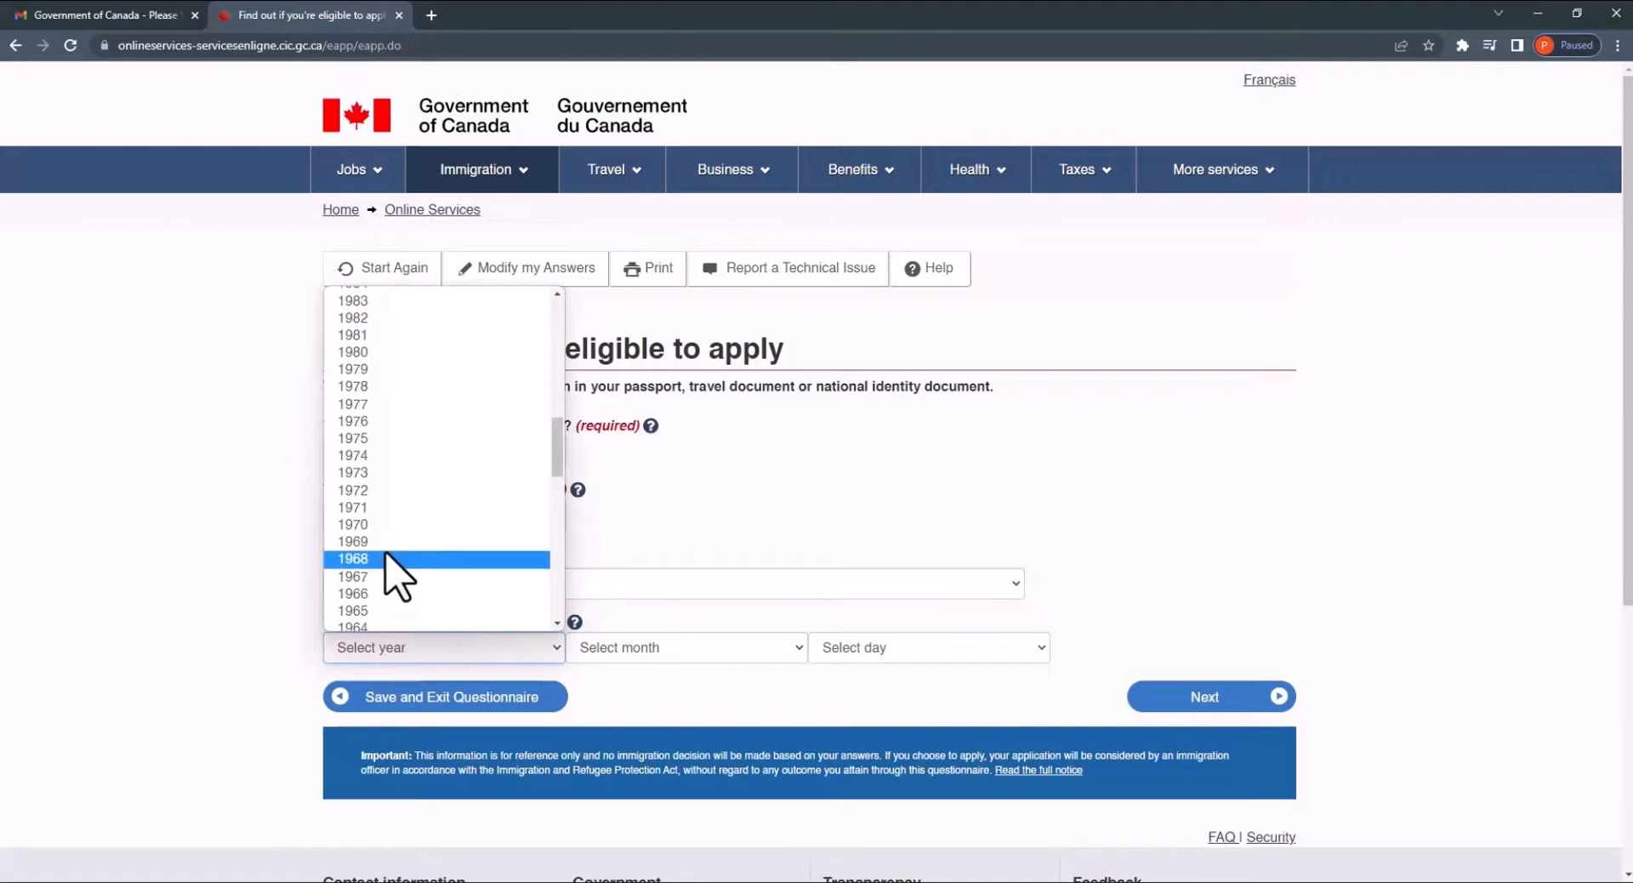
scroll(387, 555, "up", 7)
left_click(371, 518)
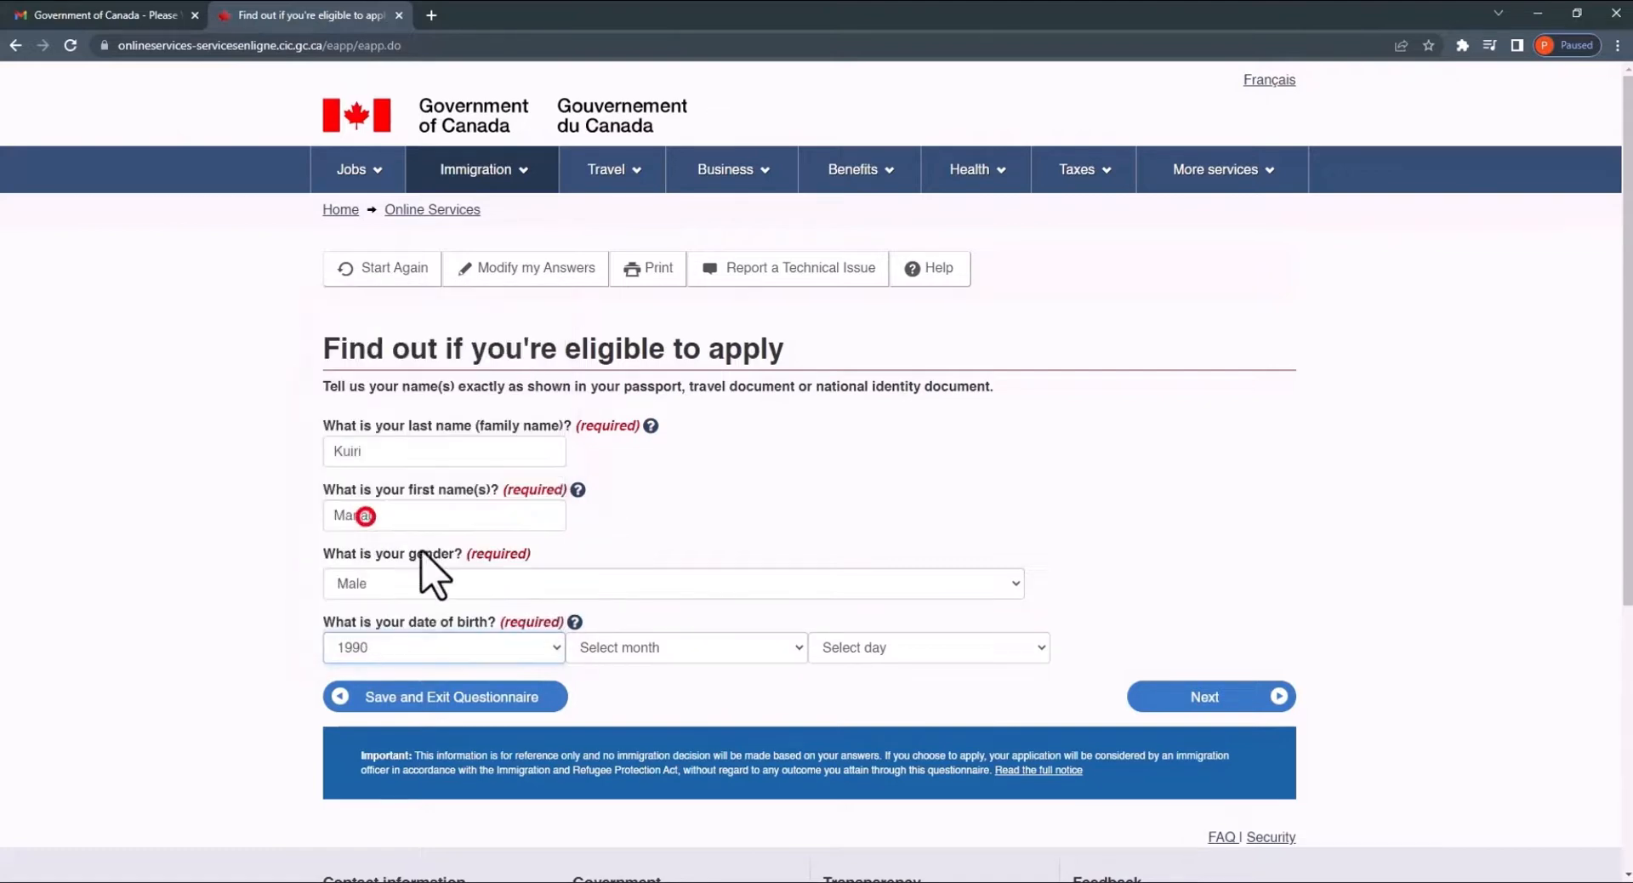
left_click(638, 648)
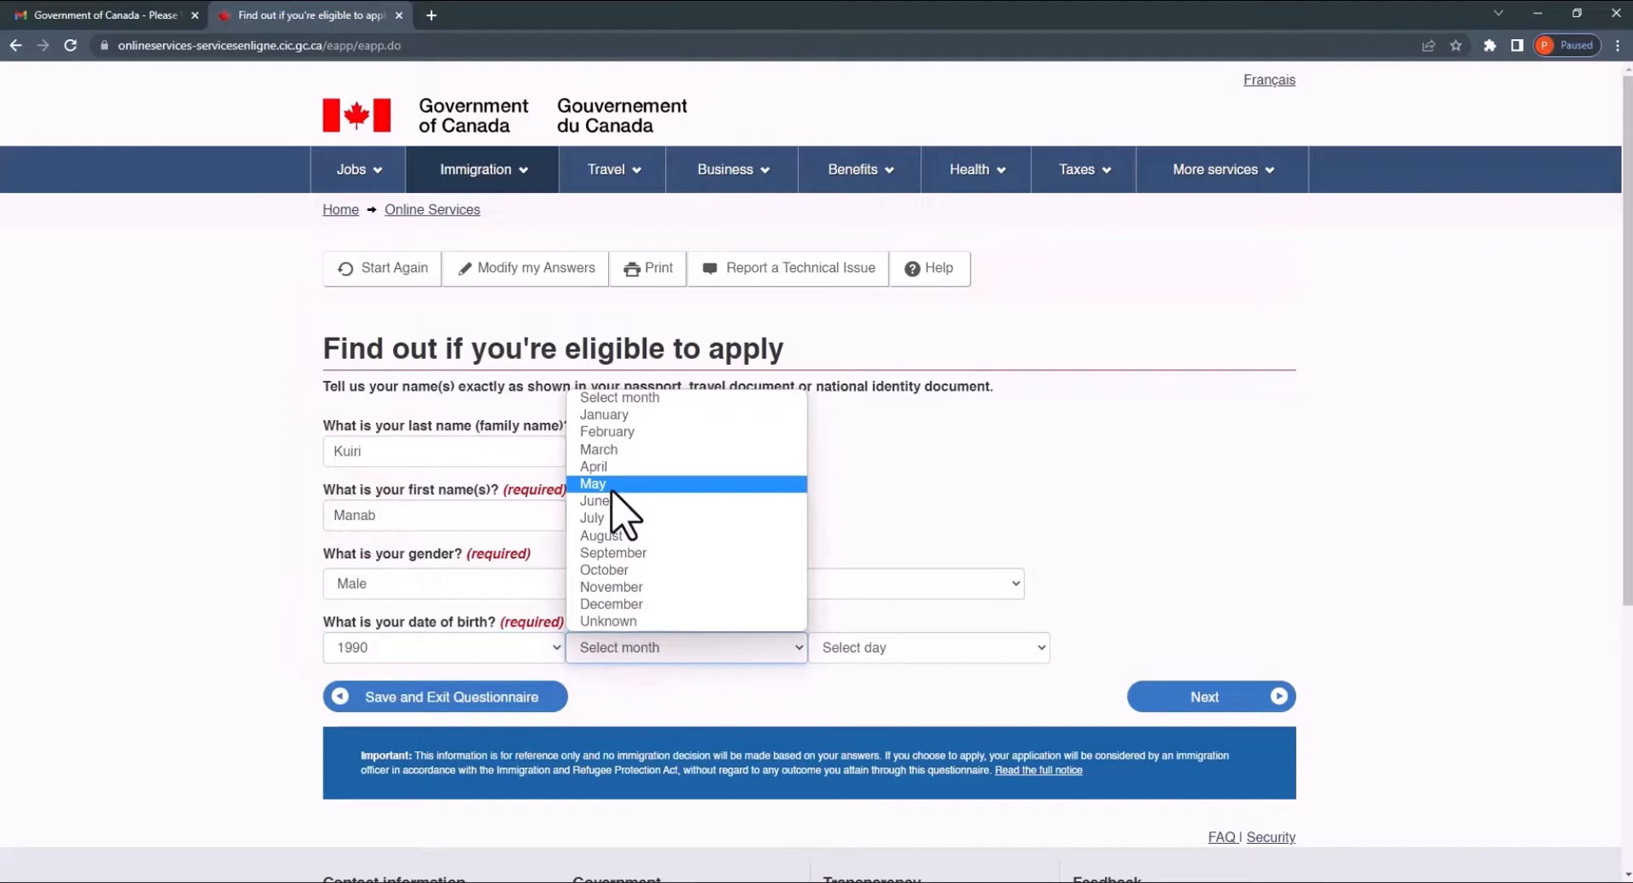
left_click(625, 536)
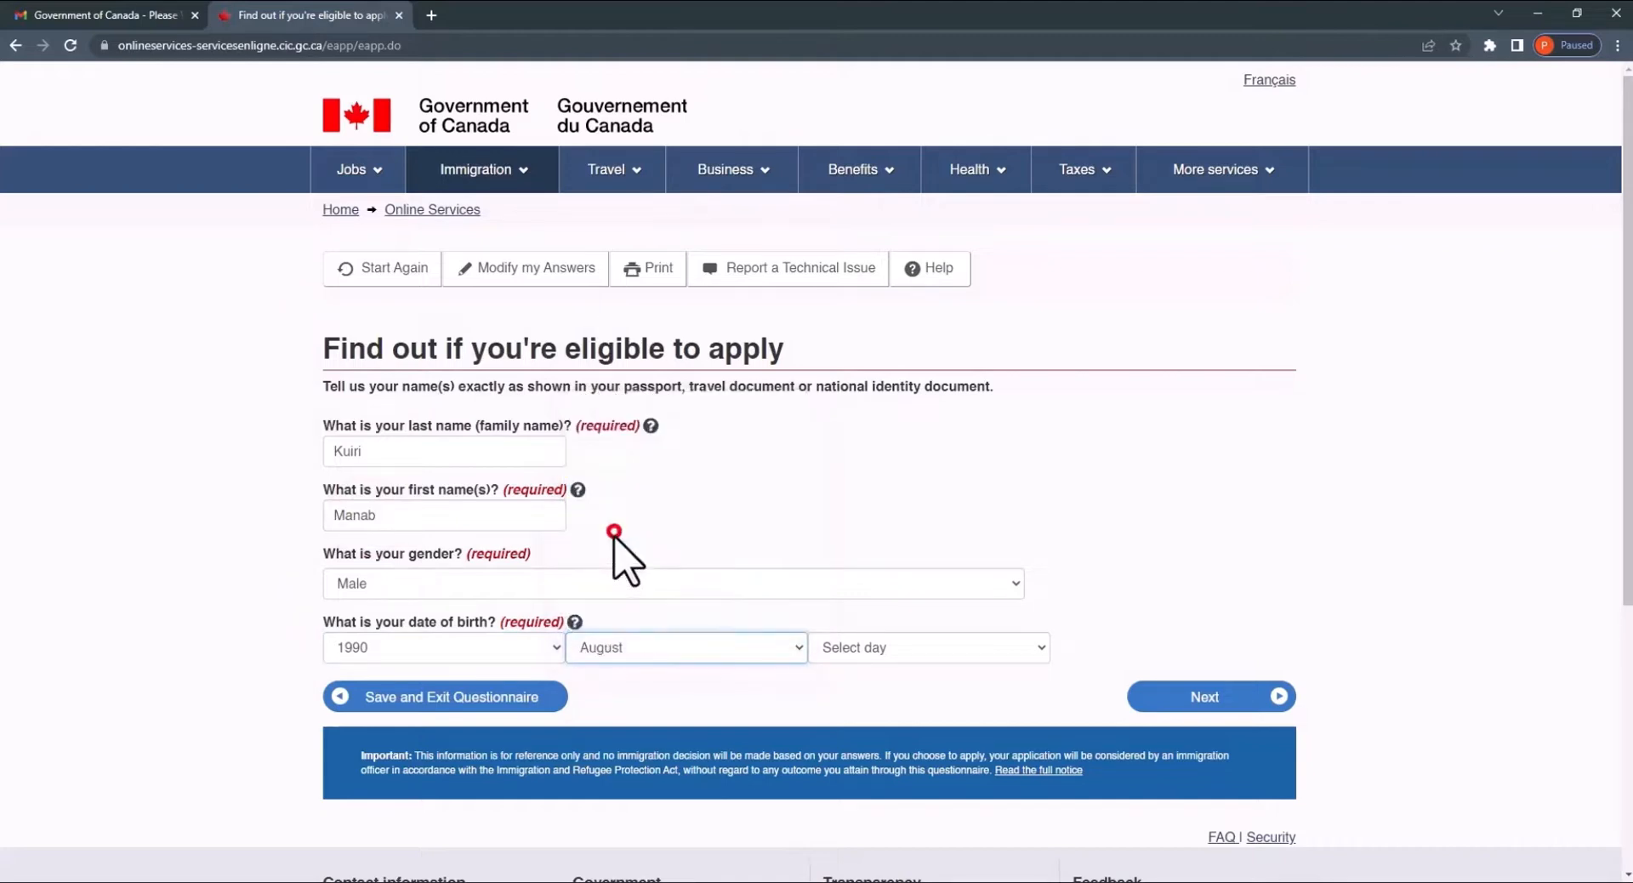
left_click(818, 648)
left_click(845, 467)
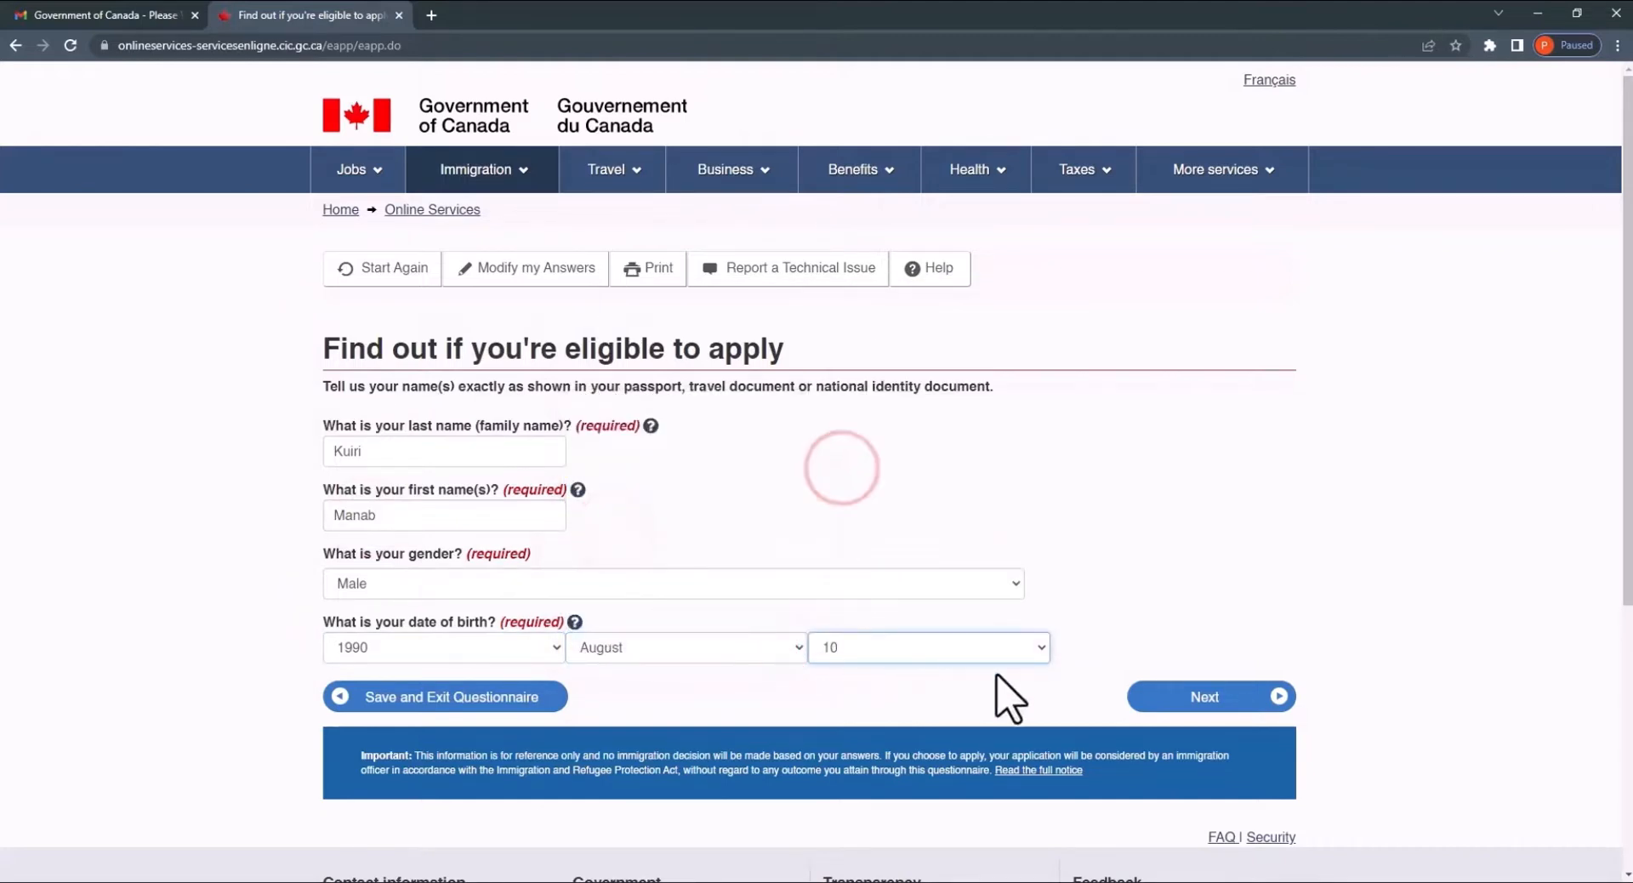
left_click(1144, 700)
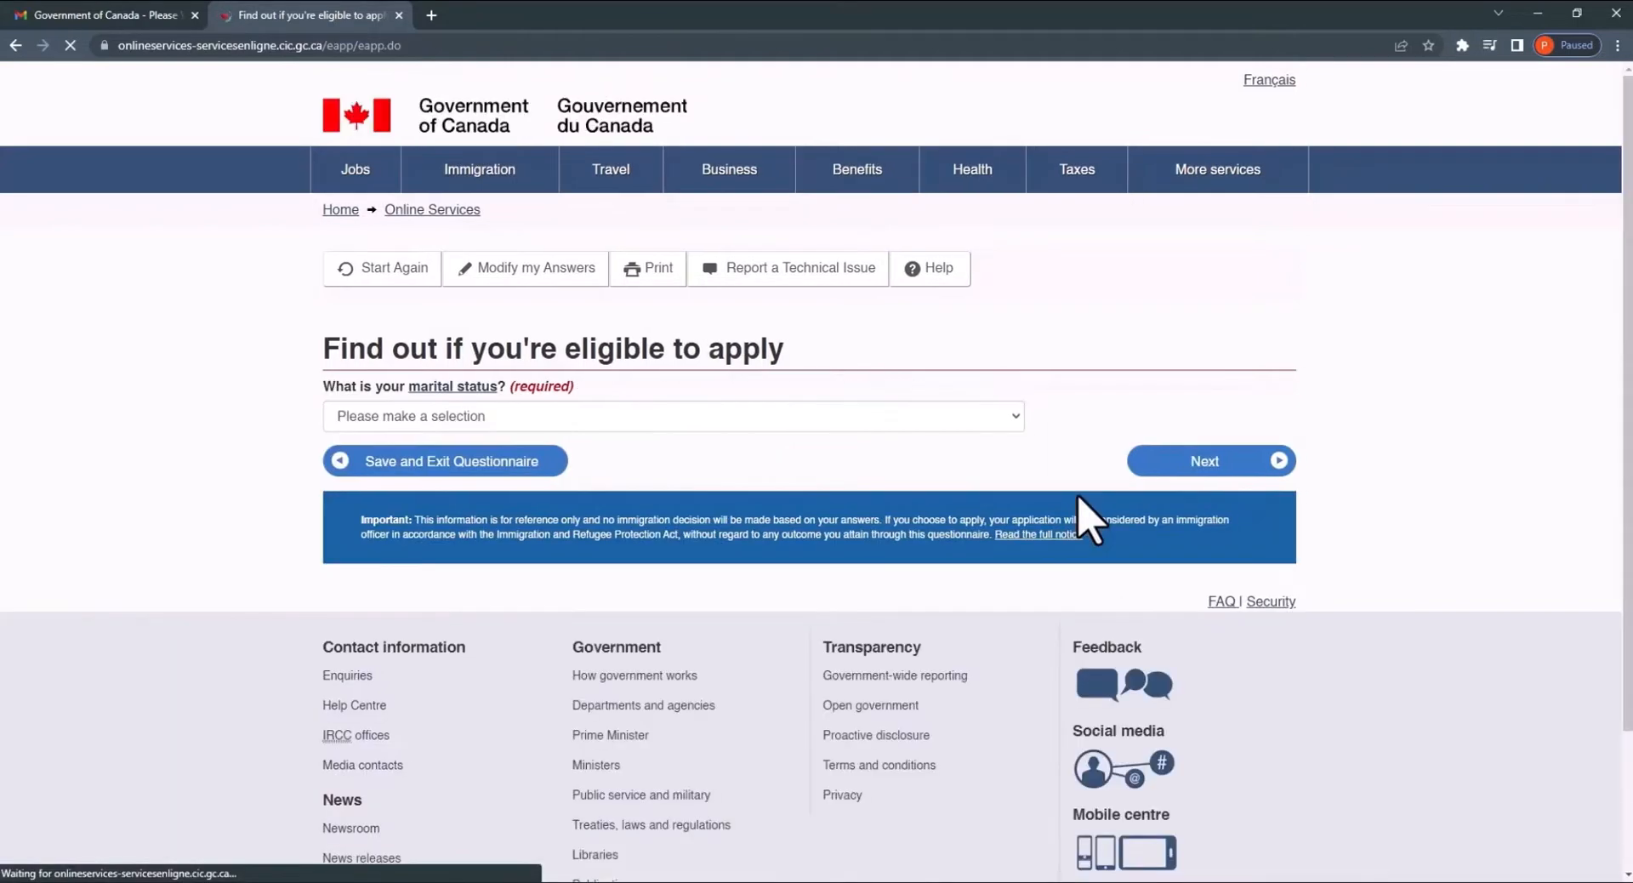
Step: Choose Never Married/Single as the marital status
left_click(467, 416)
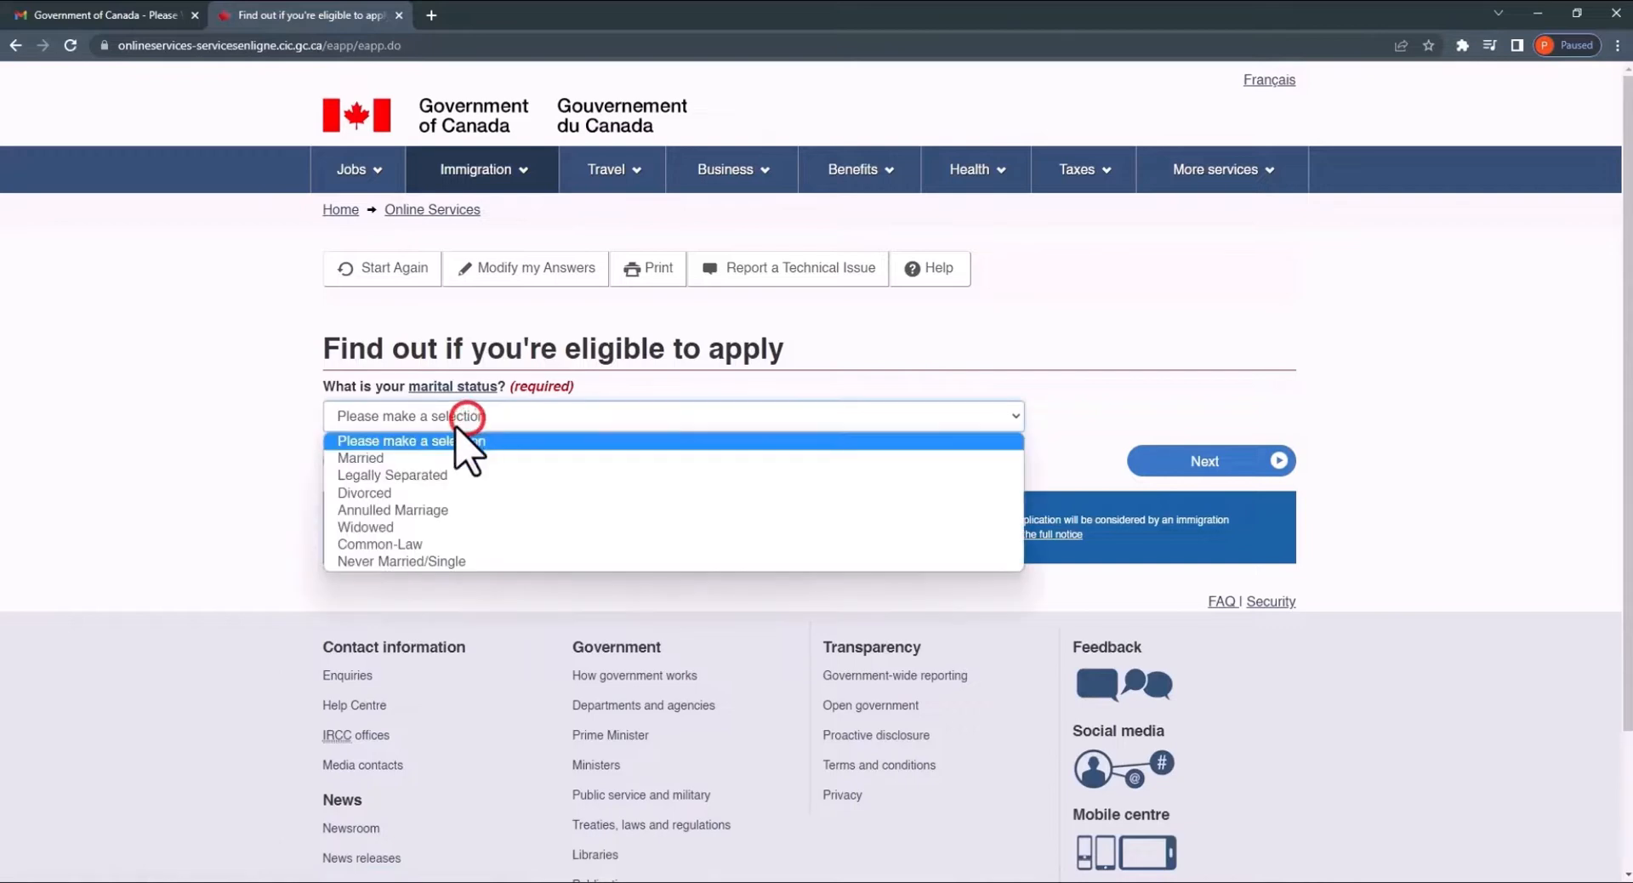
left_click(402, 562)
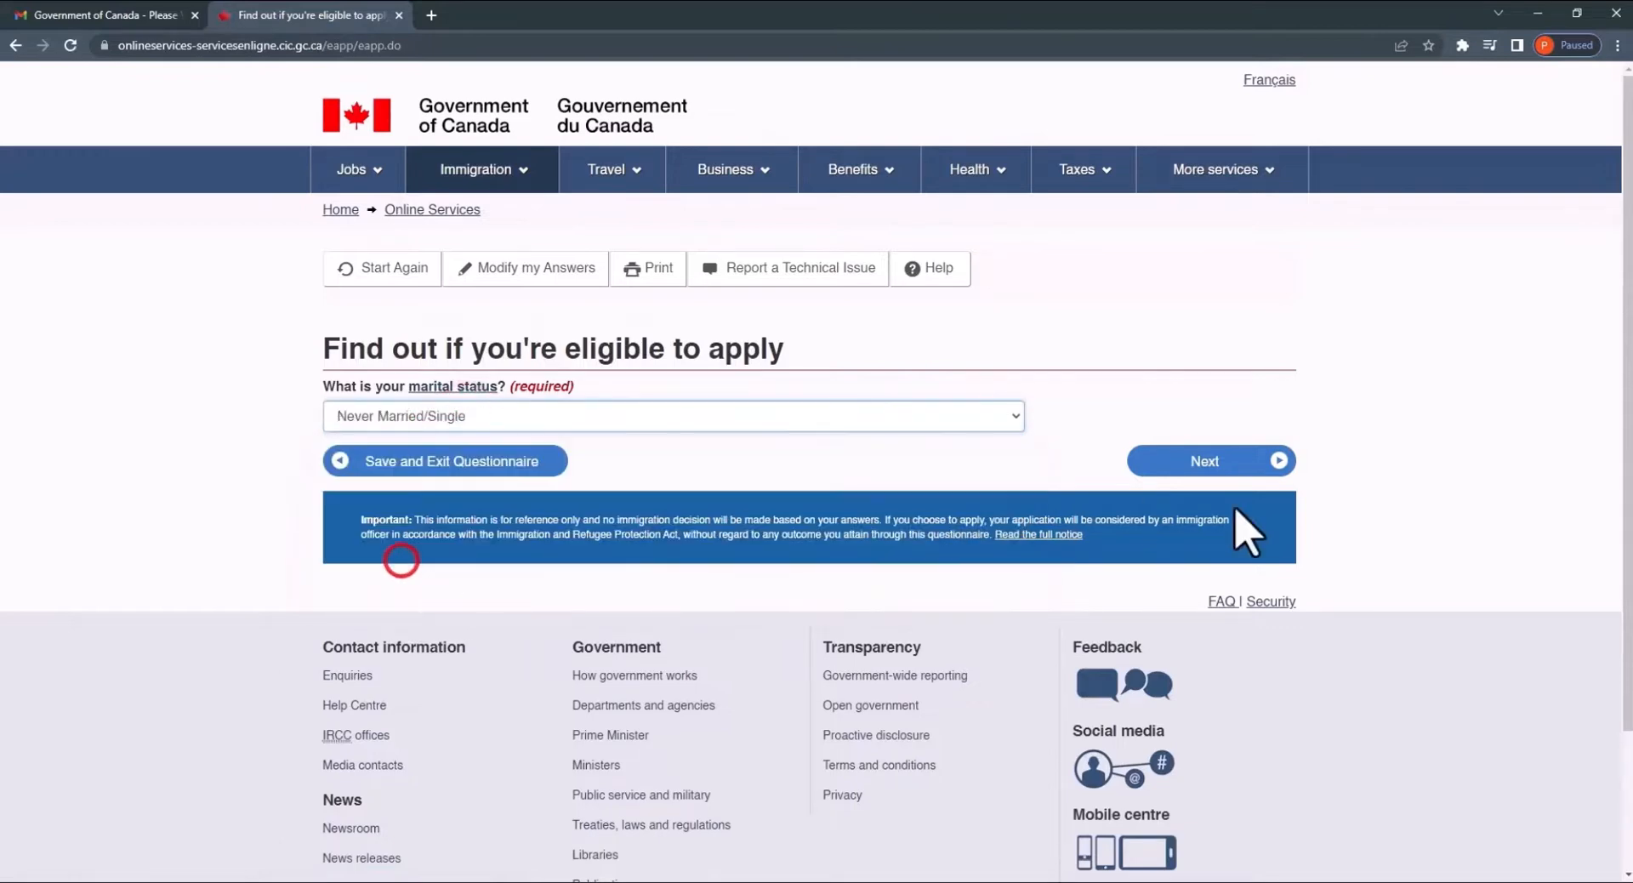
left_click(1232, 470)
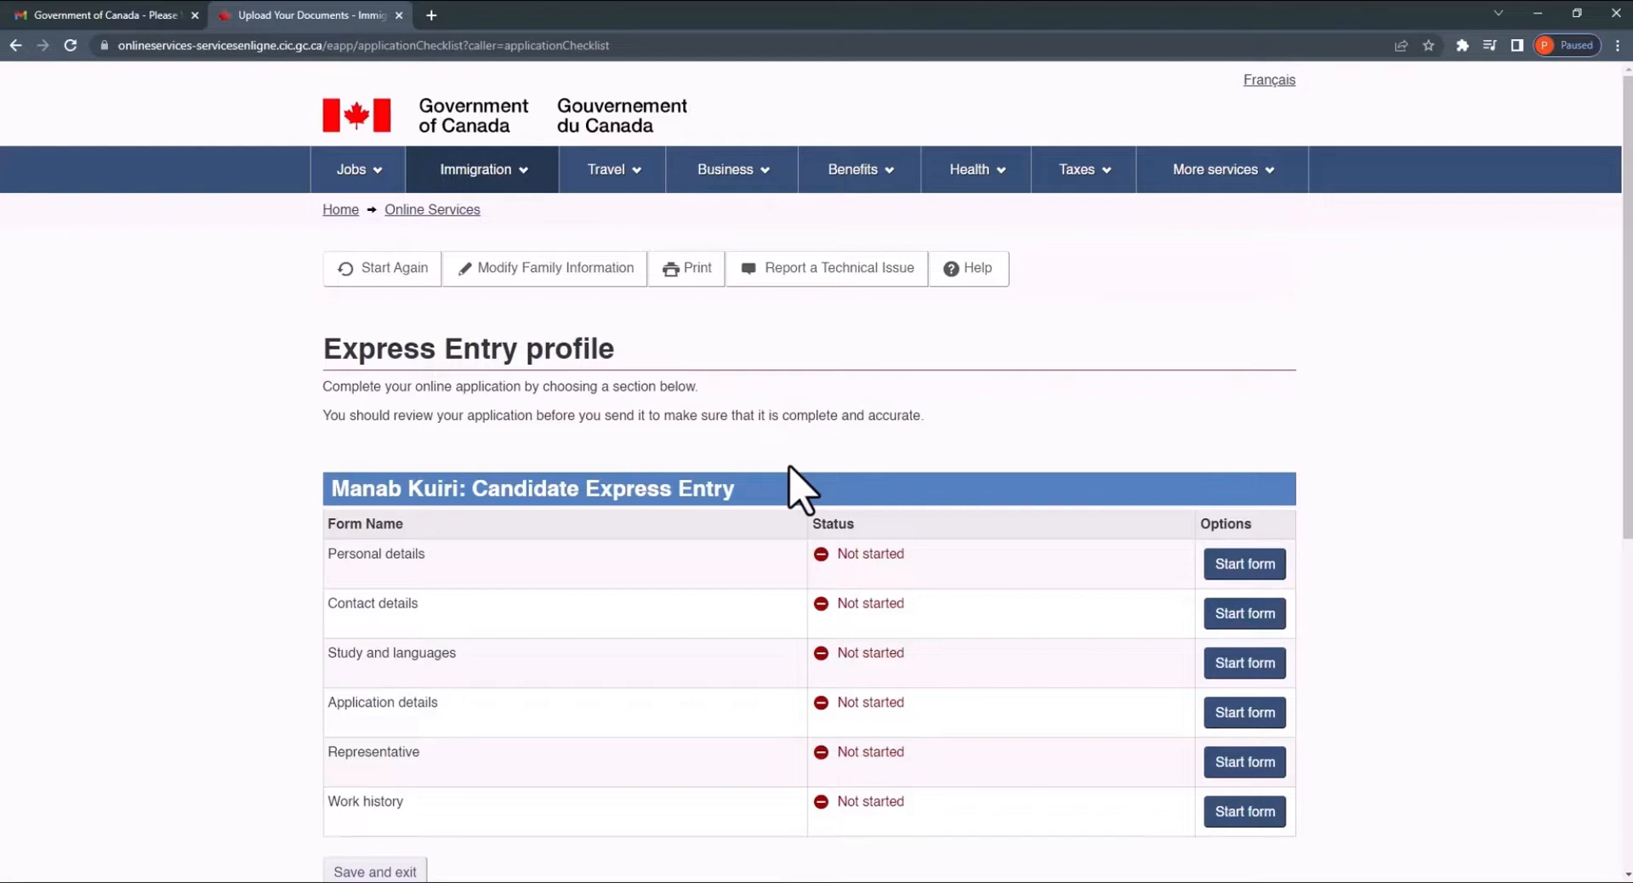
Step: Review the six profile forms and start the Personal details form
scroll(797, 487, "down", 1)
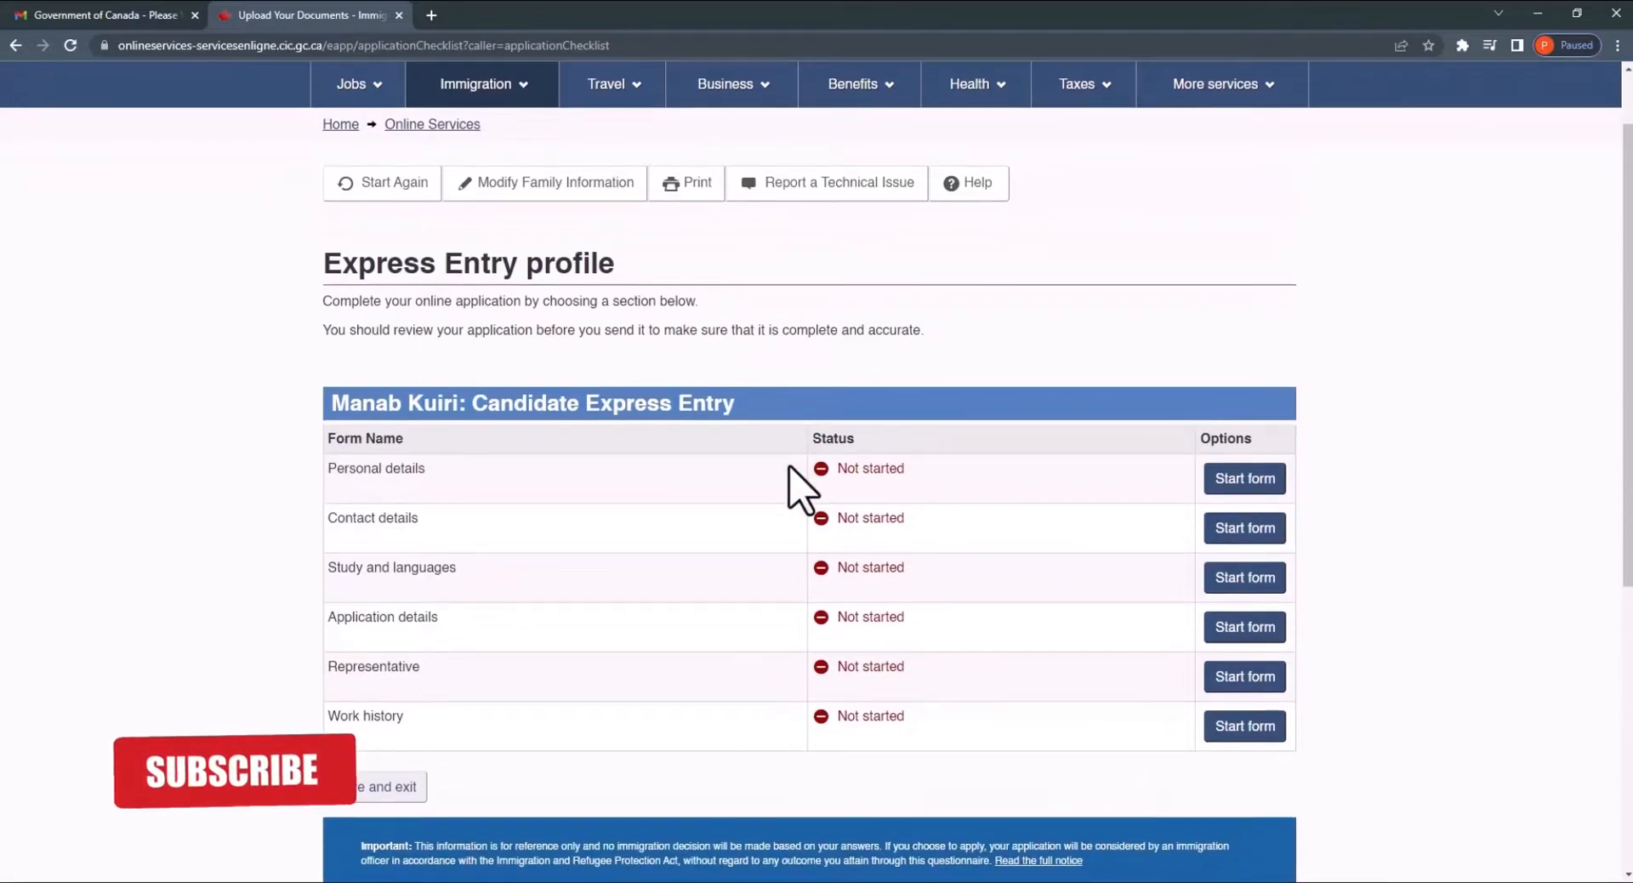
scroll(791, 467, "down", 1)
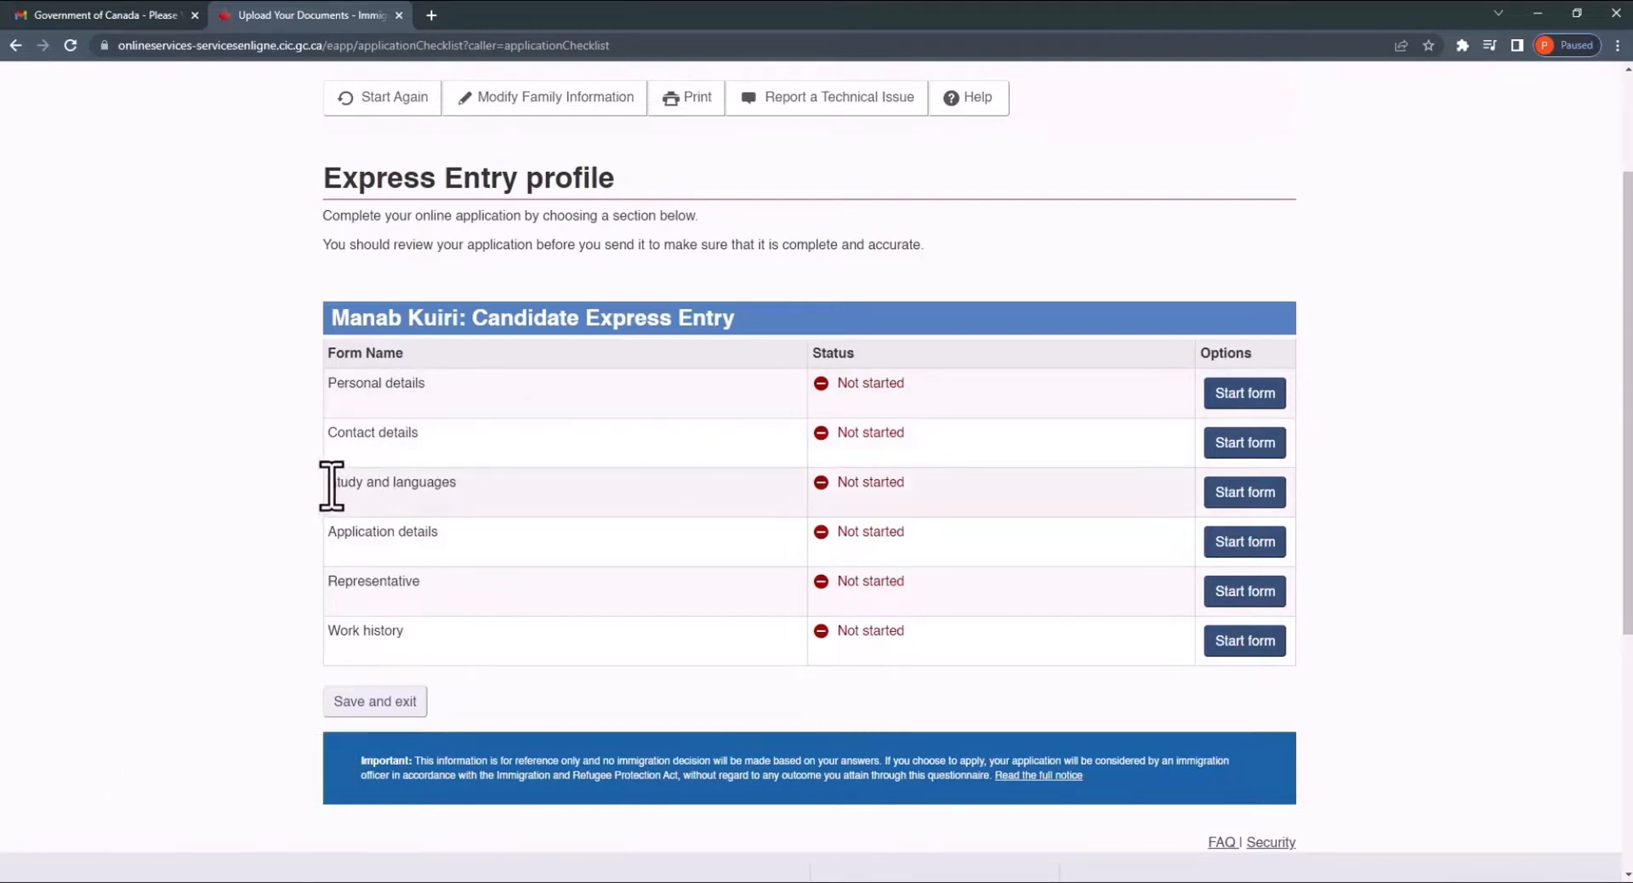
left_click_drag(329, 483, 449, 491)
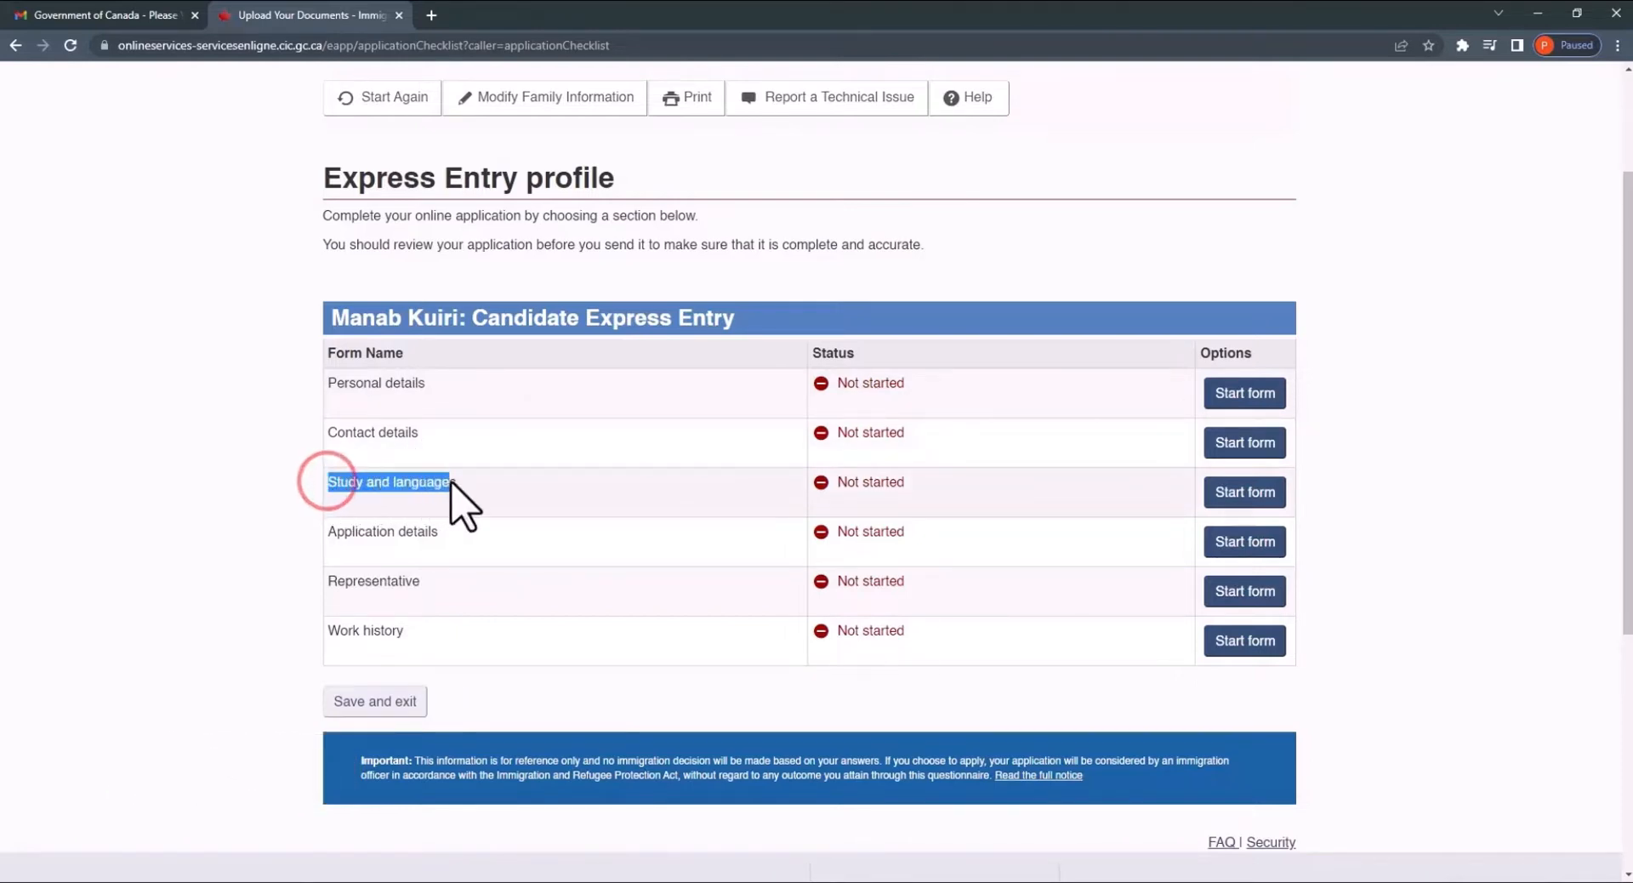
left_click(467, 527)
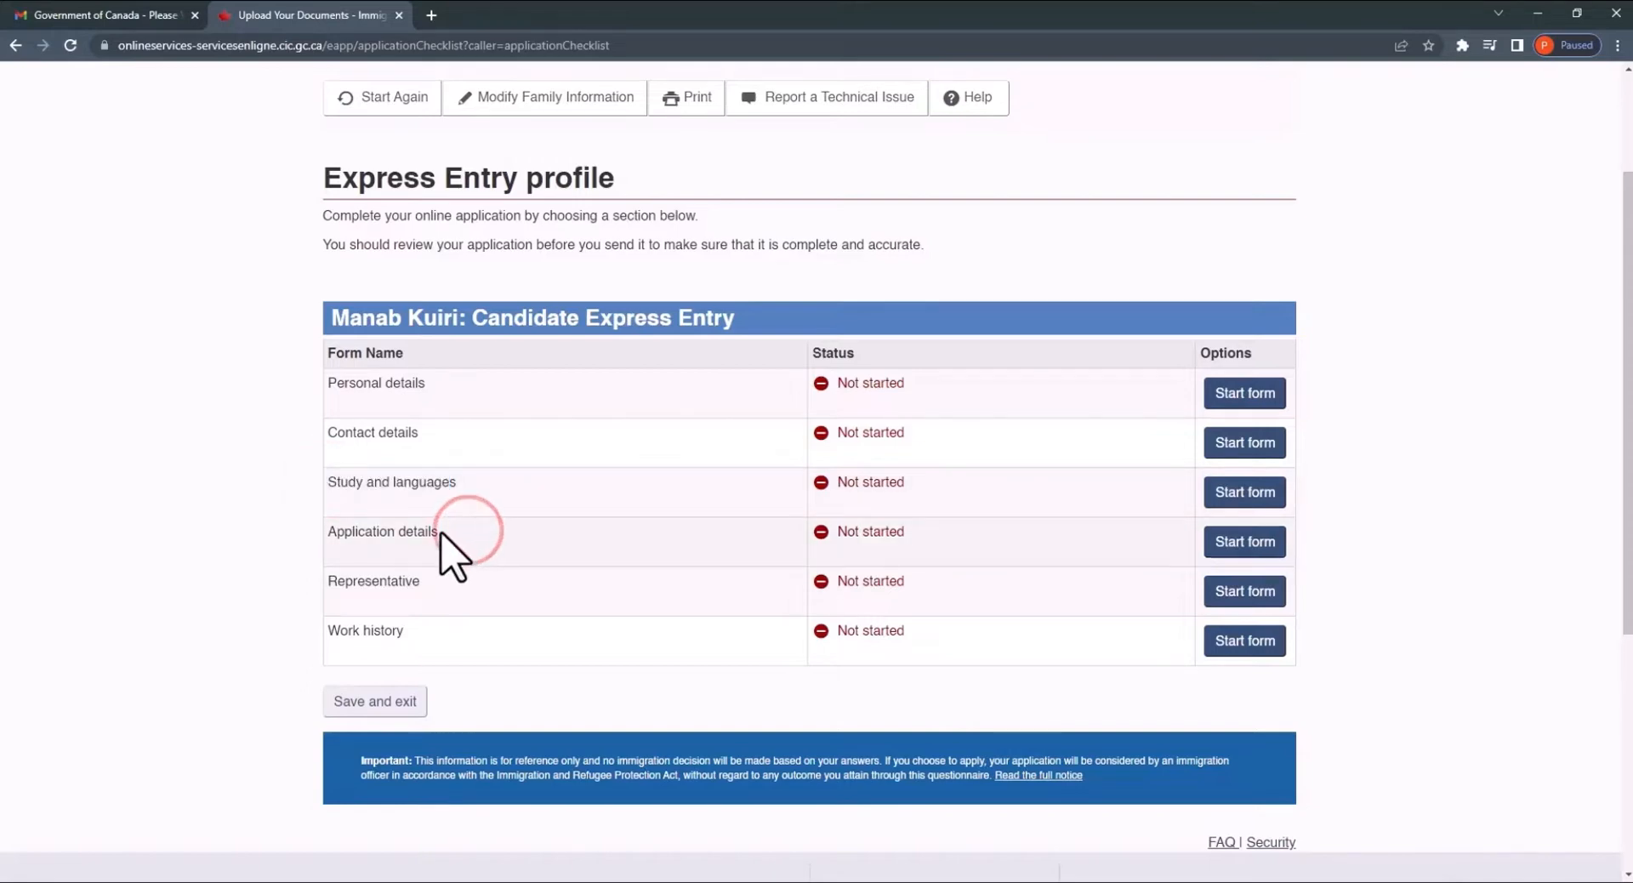
left_click_drag(440, 530, 335, 547)
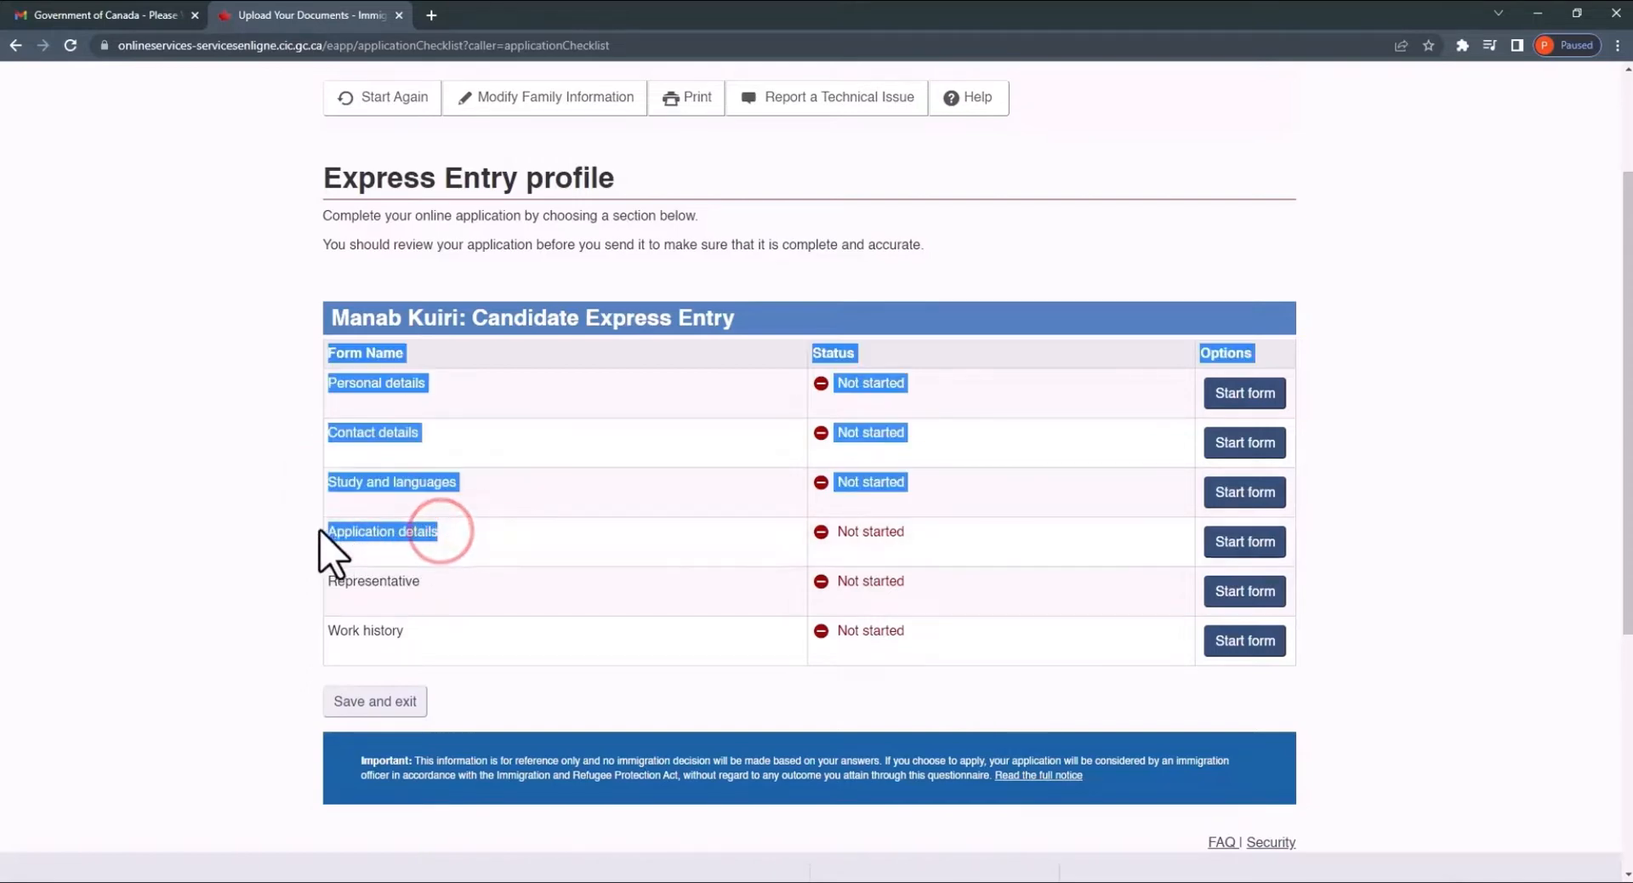
left_click(441, 559)
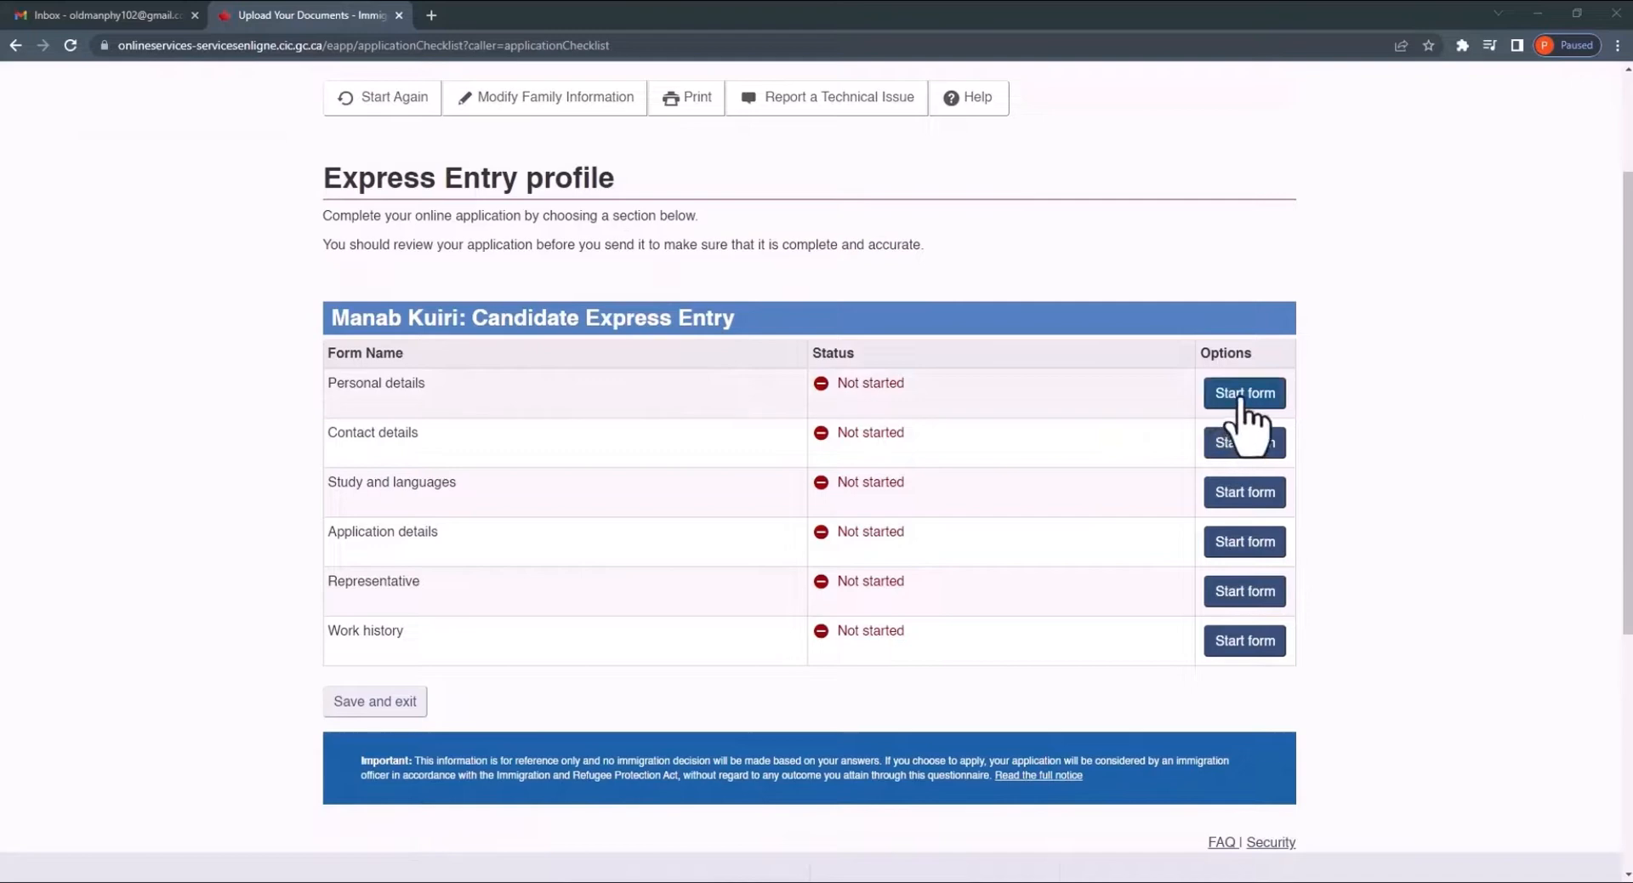
left_click(1242, 393)
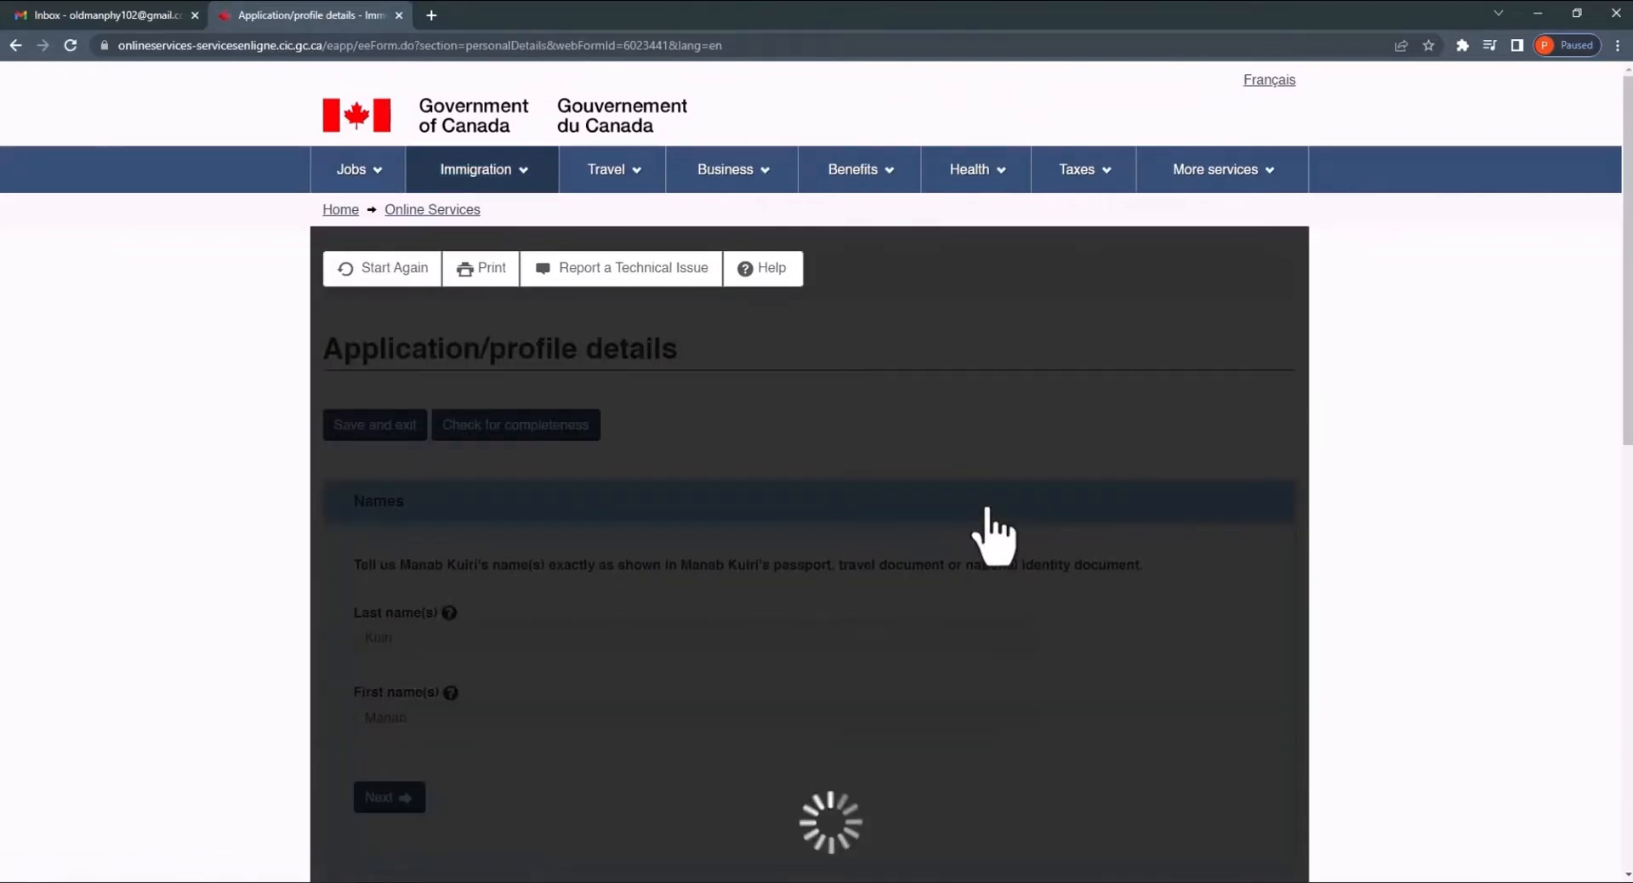
Step: Set country of birth to India and city of birth to Bangalore, then reach ID documents
scroll(991, 522, "down", 4)
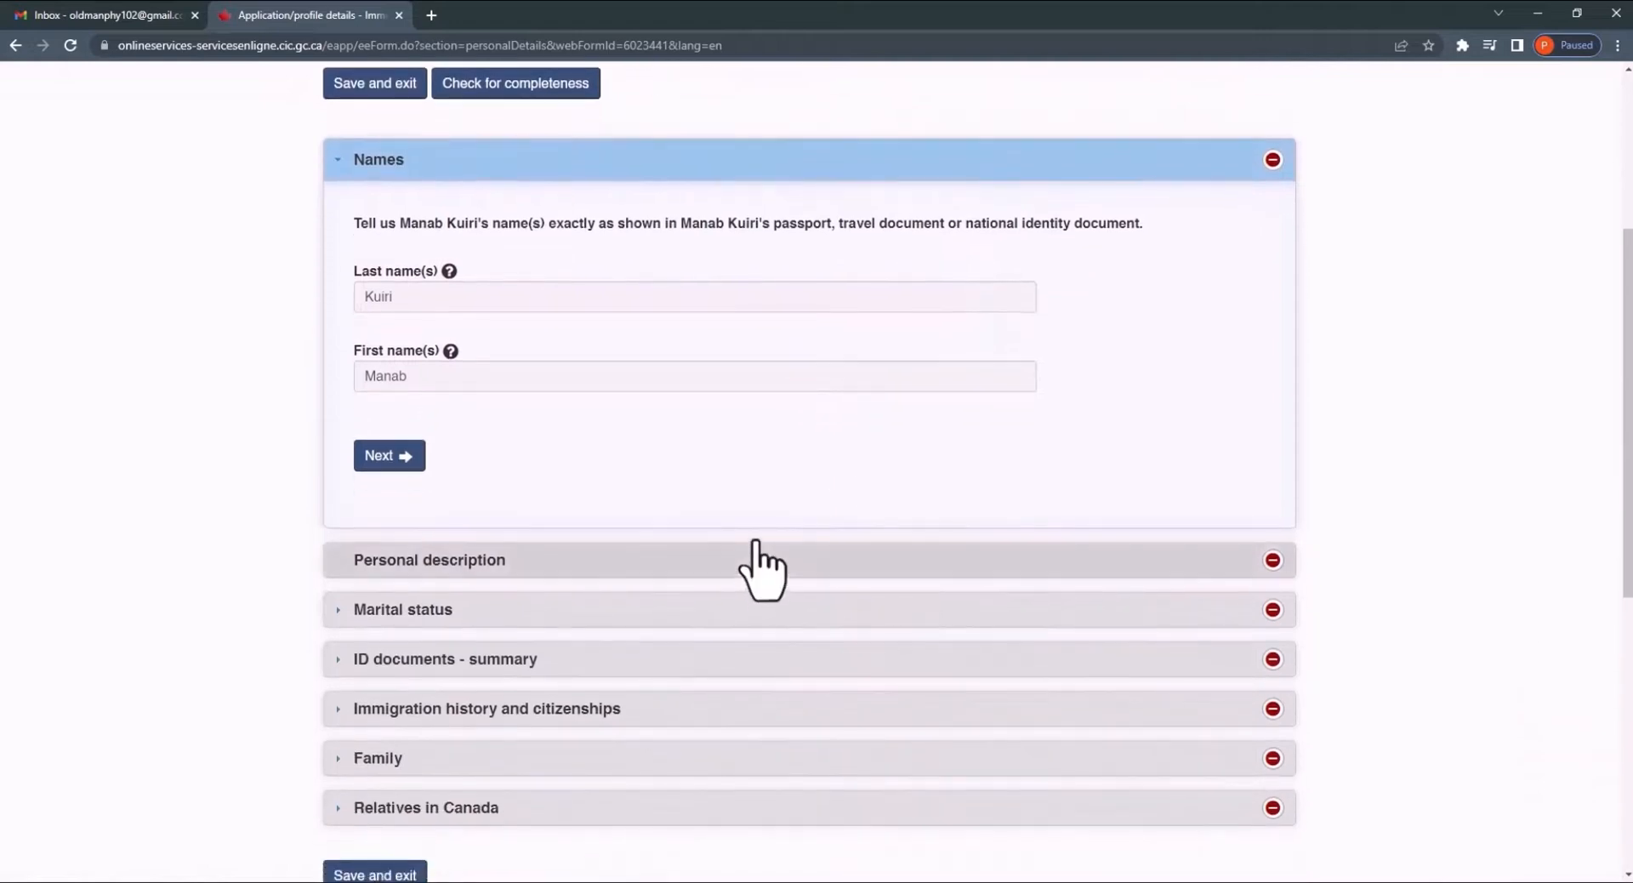
left_click(406, 458)
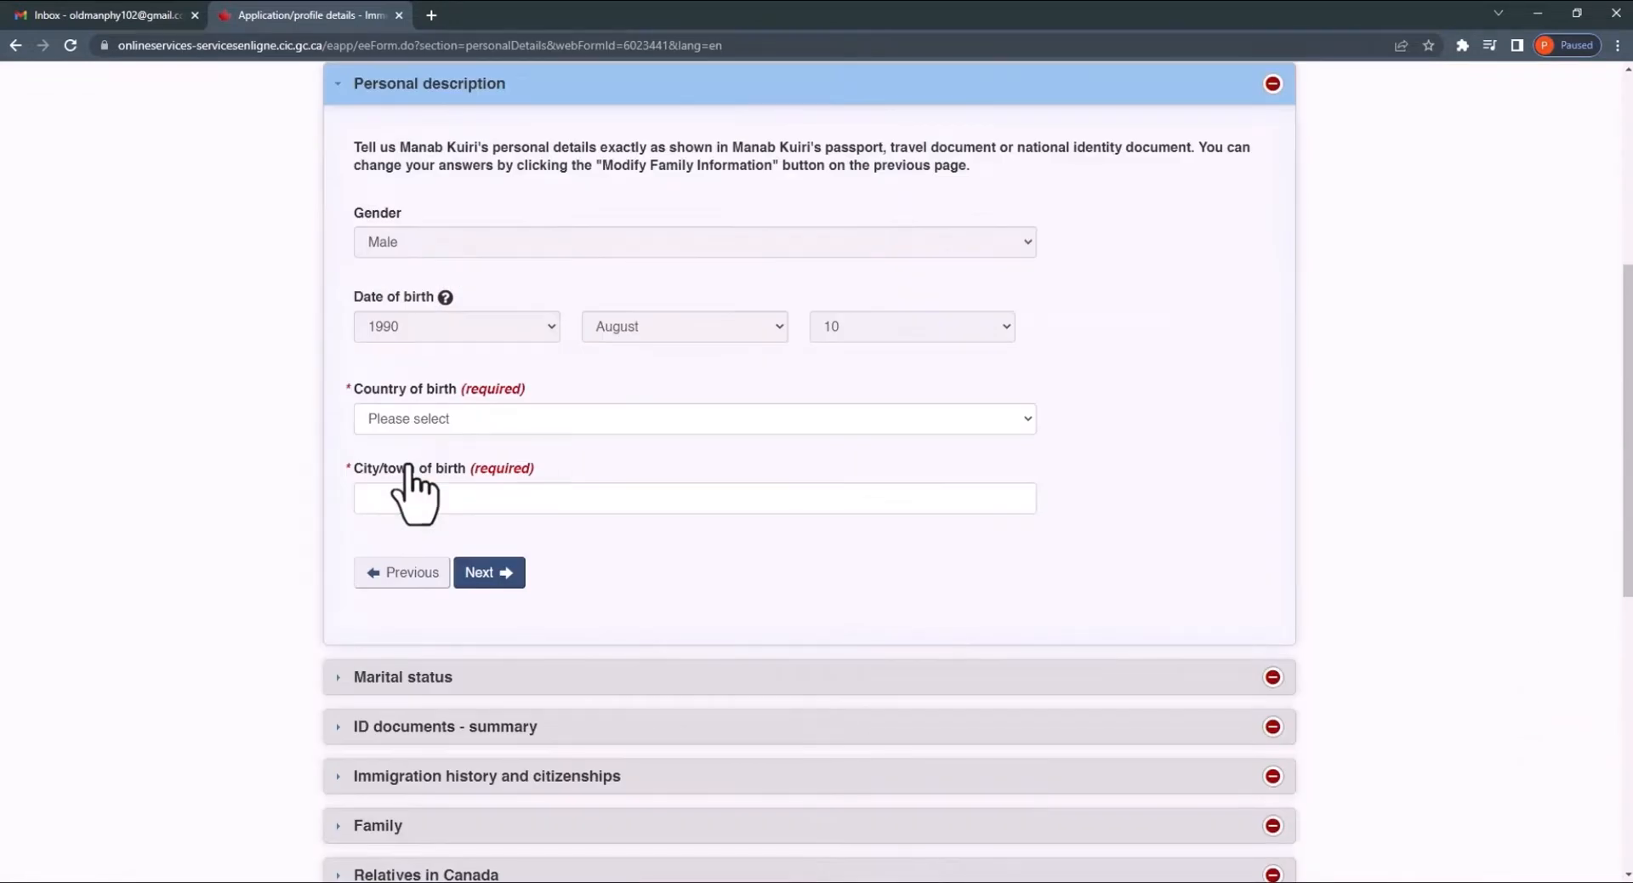
left_click(460, 419)
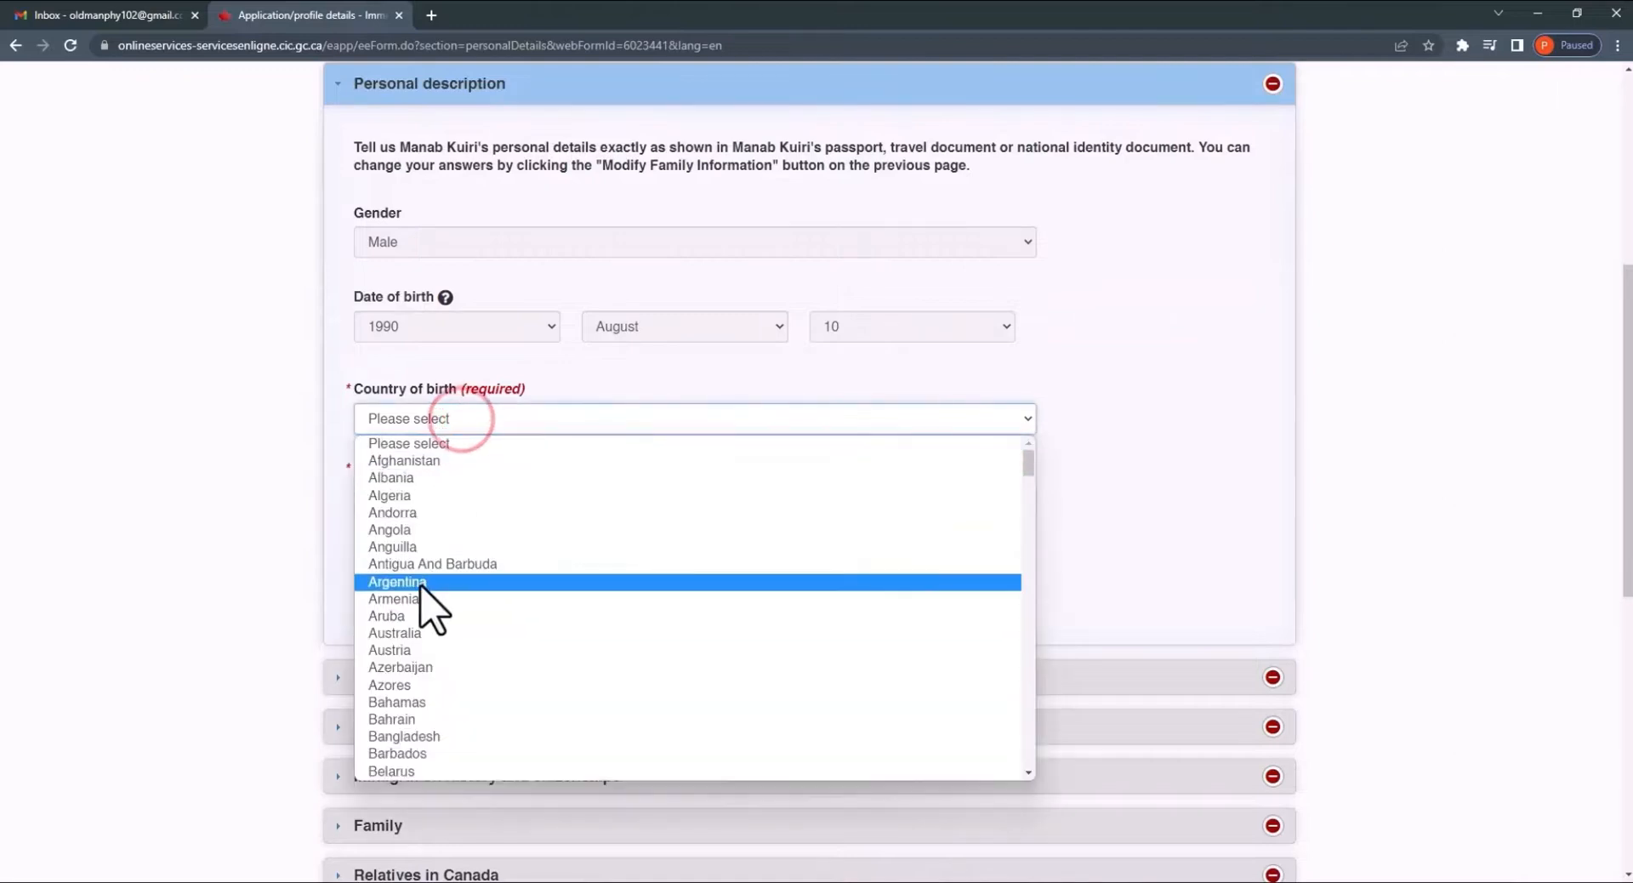
key("i")
key("n")
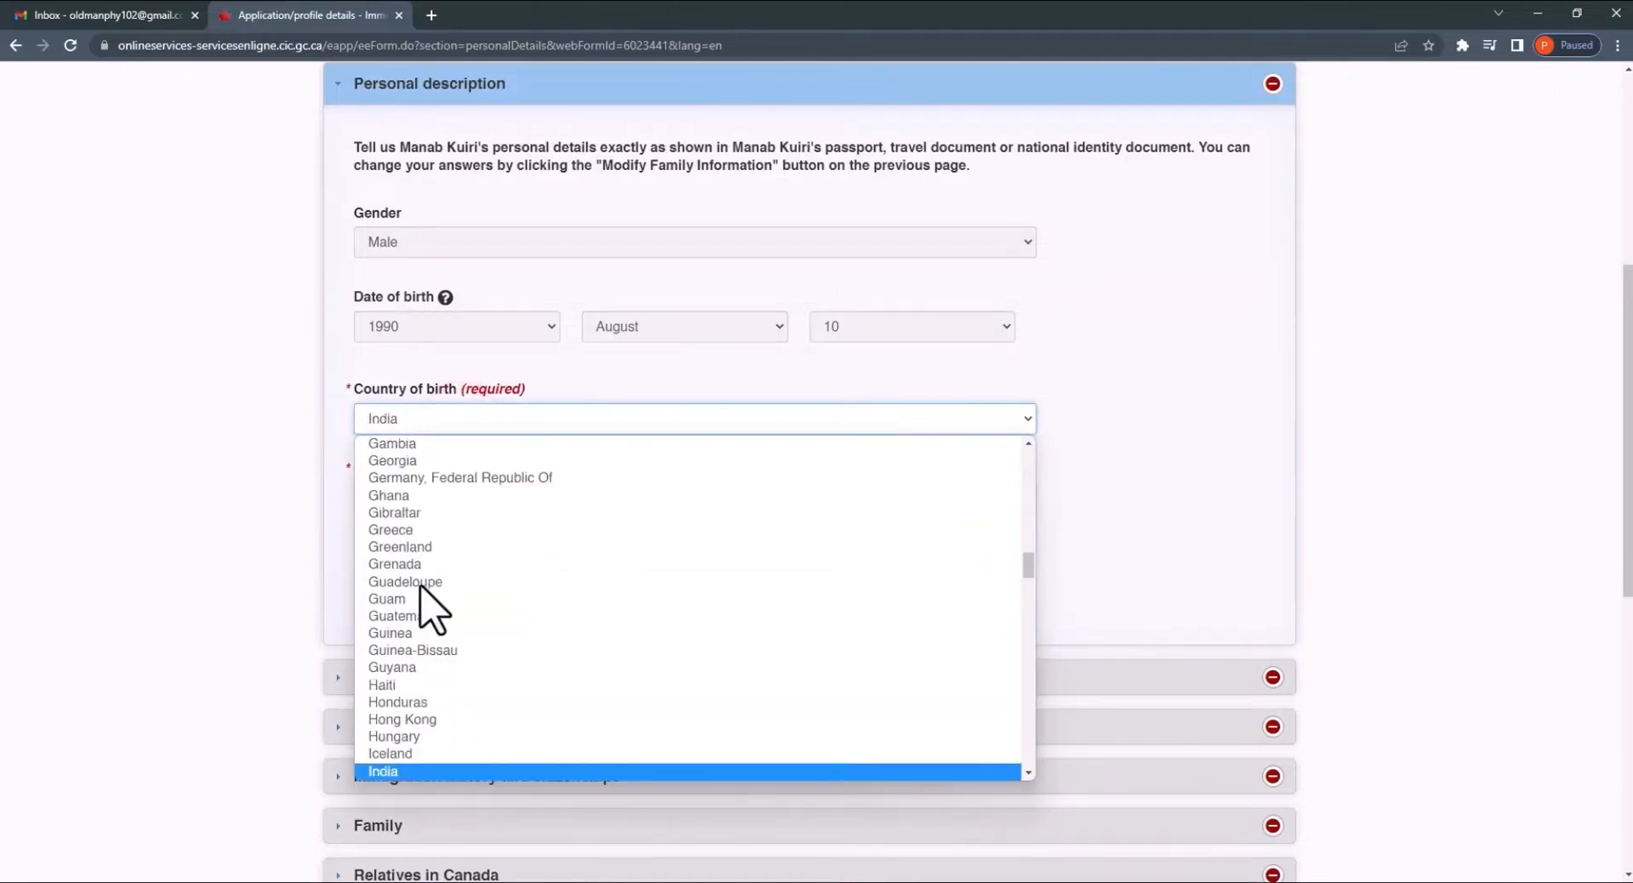
left_click(392, 769)
left_click(467, 508)
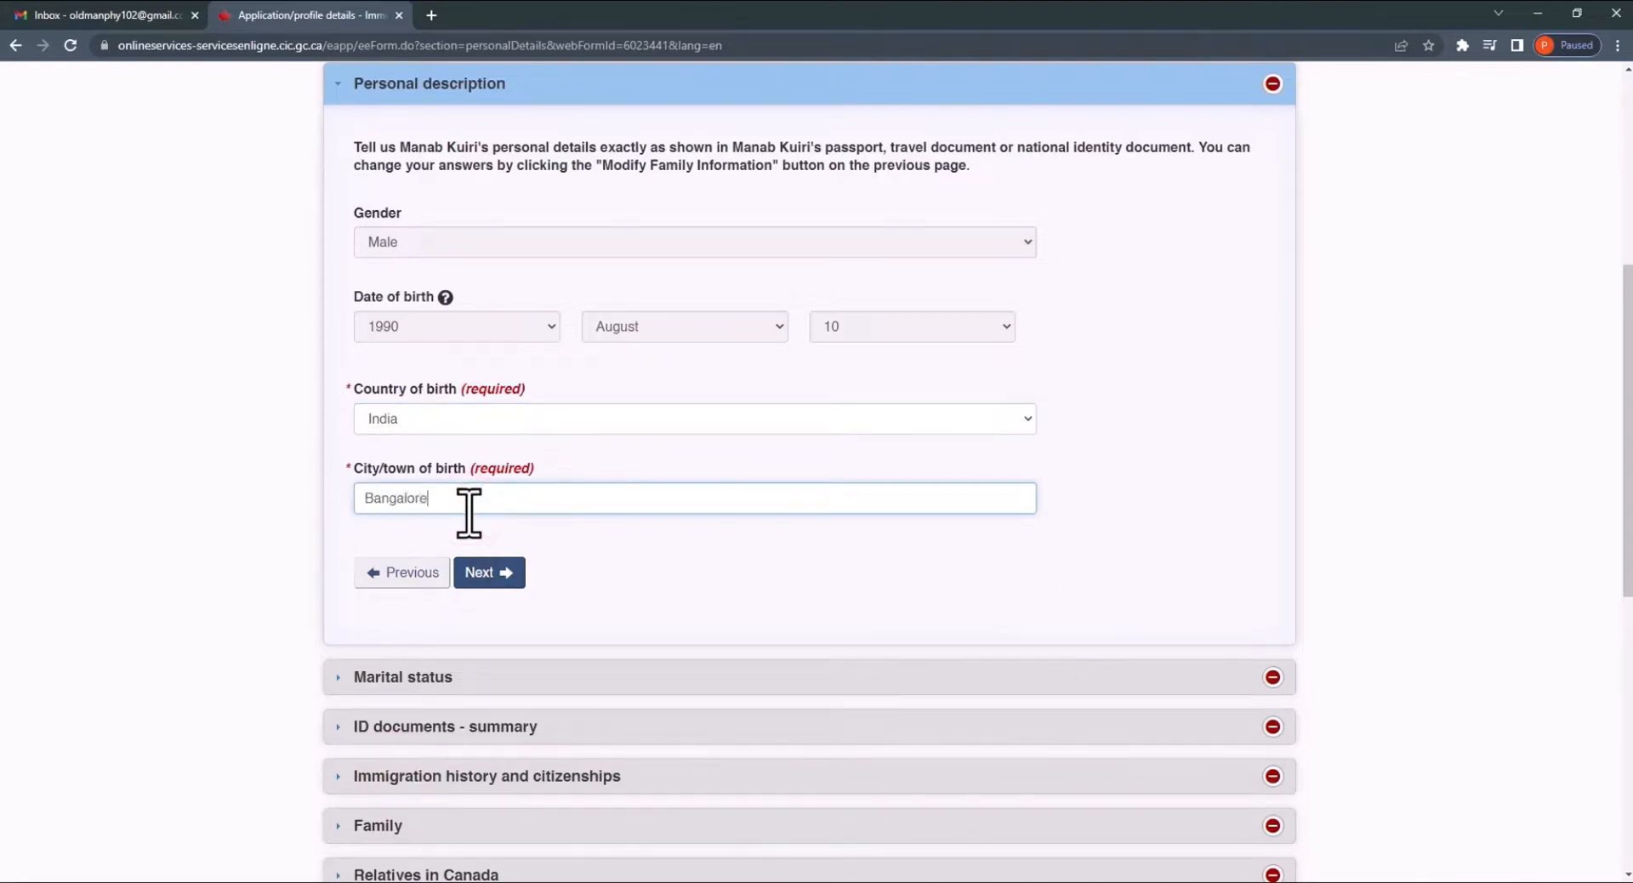
left_click(494, 574)
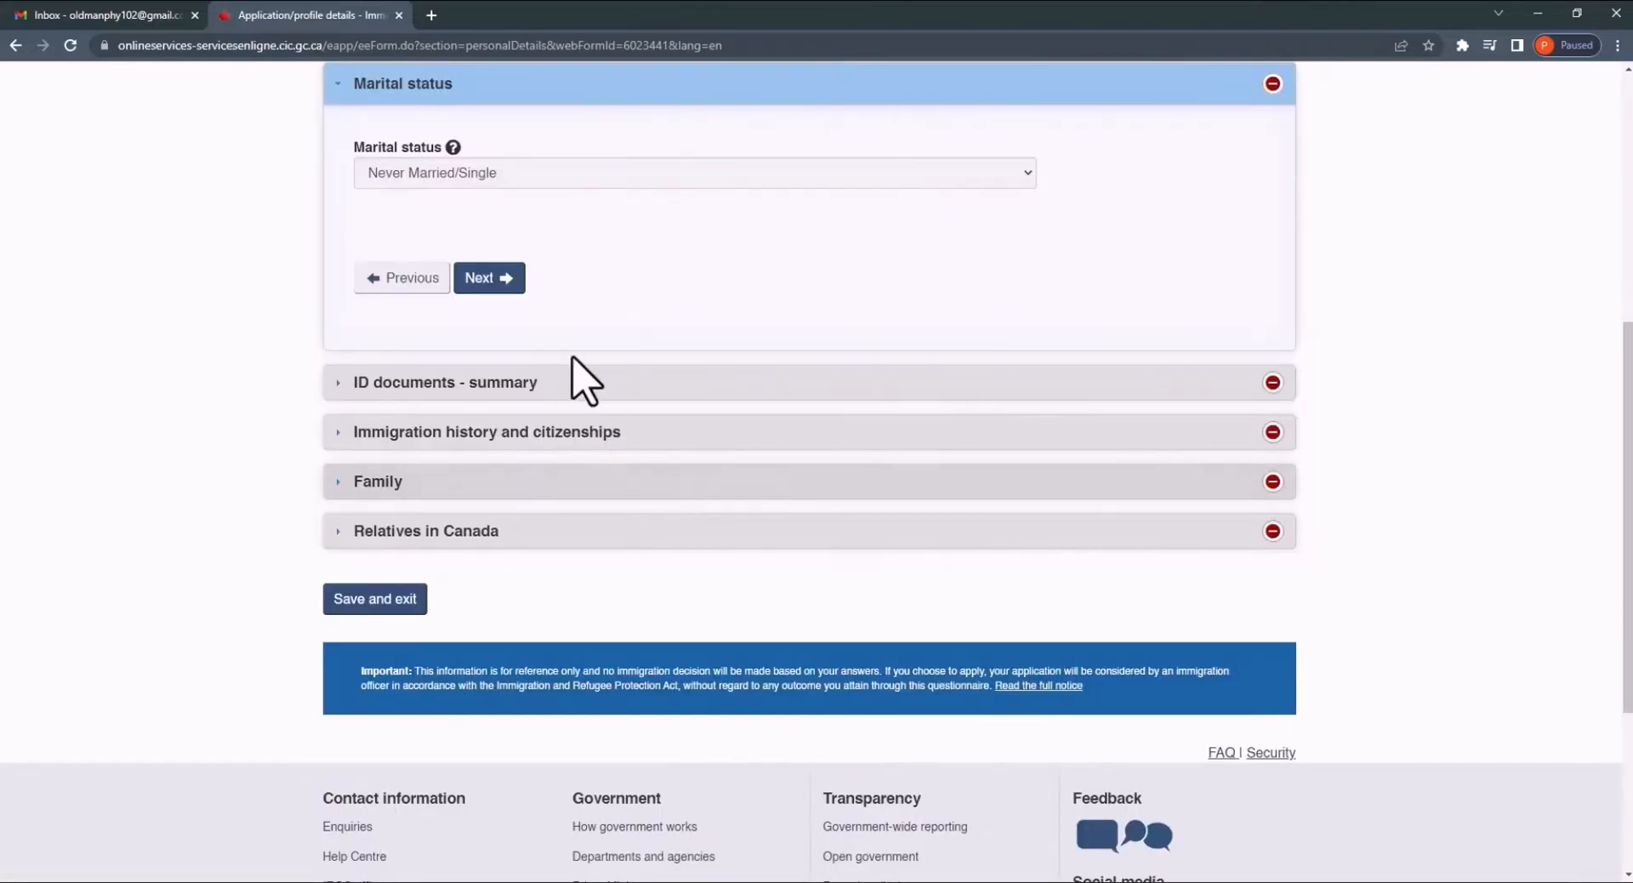
left_click(507, 281)
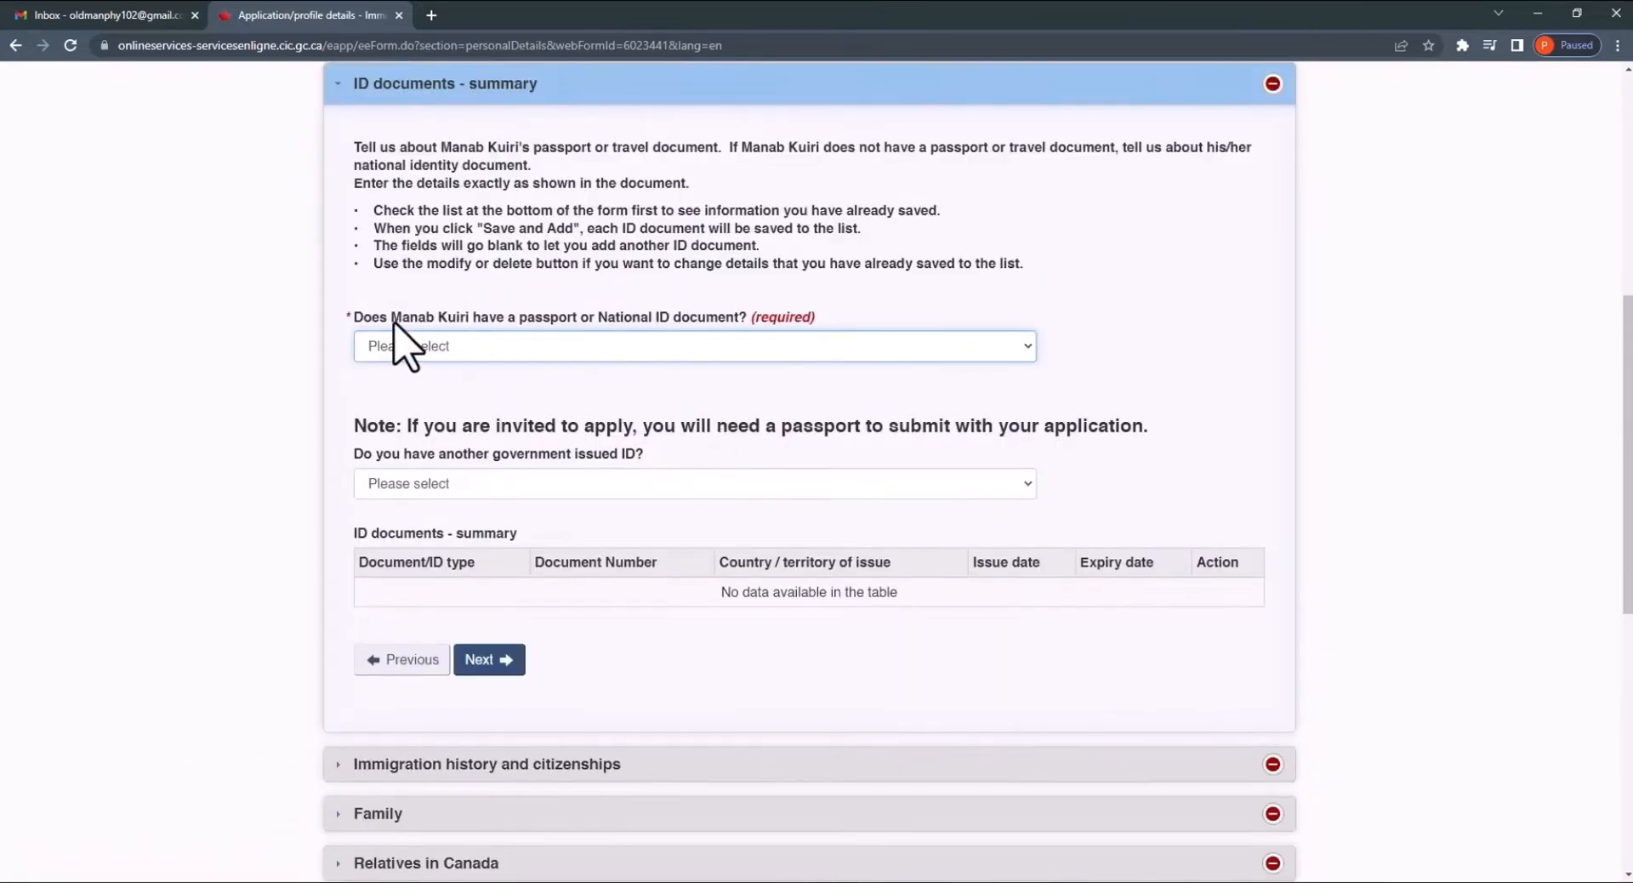
Step: Answer Yes to having a passport, choose passport/travel document, enter its number, and set India as issuing country
left_click(478, 347)
left_click(415, 388)
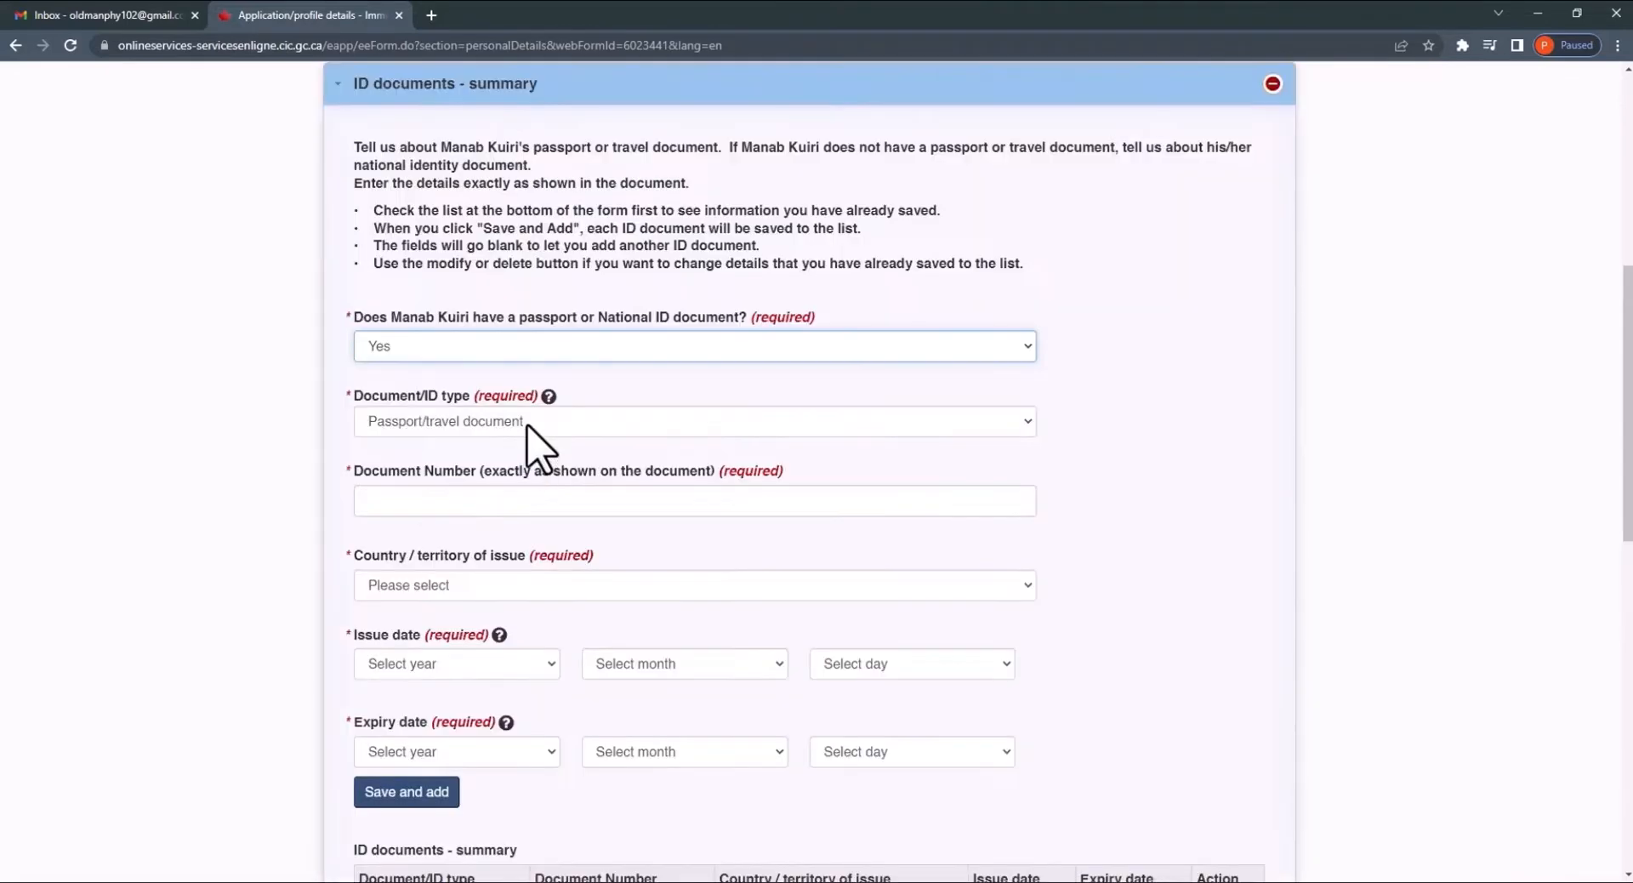
left_click(527, 422)
left_click(502, 462)
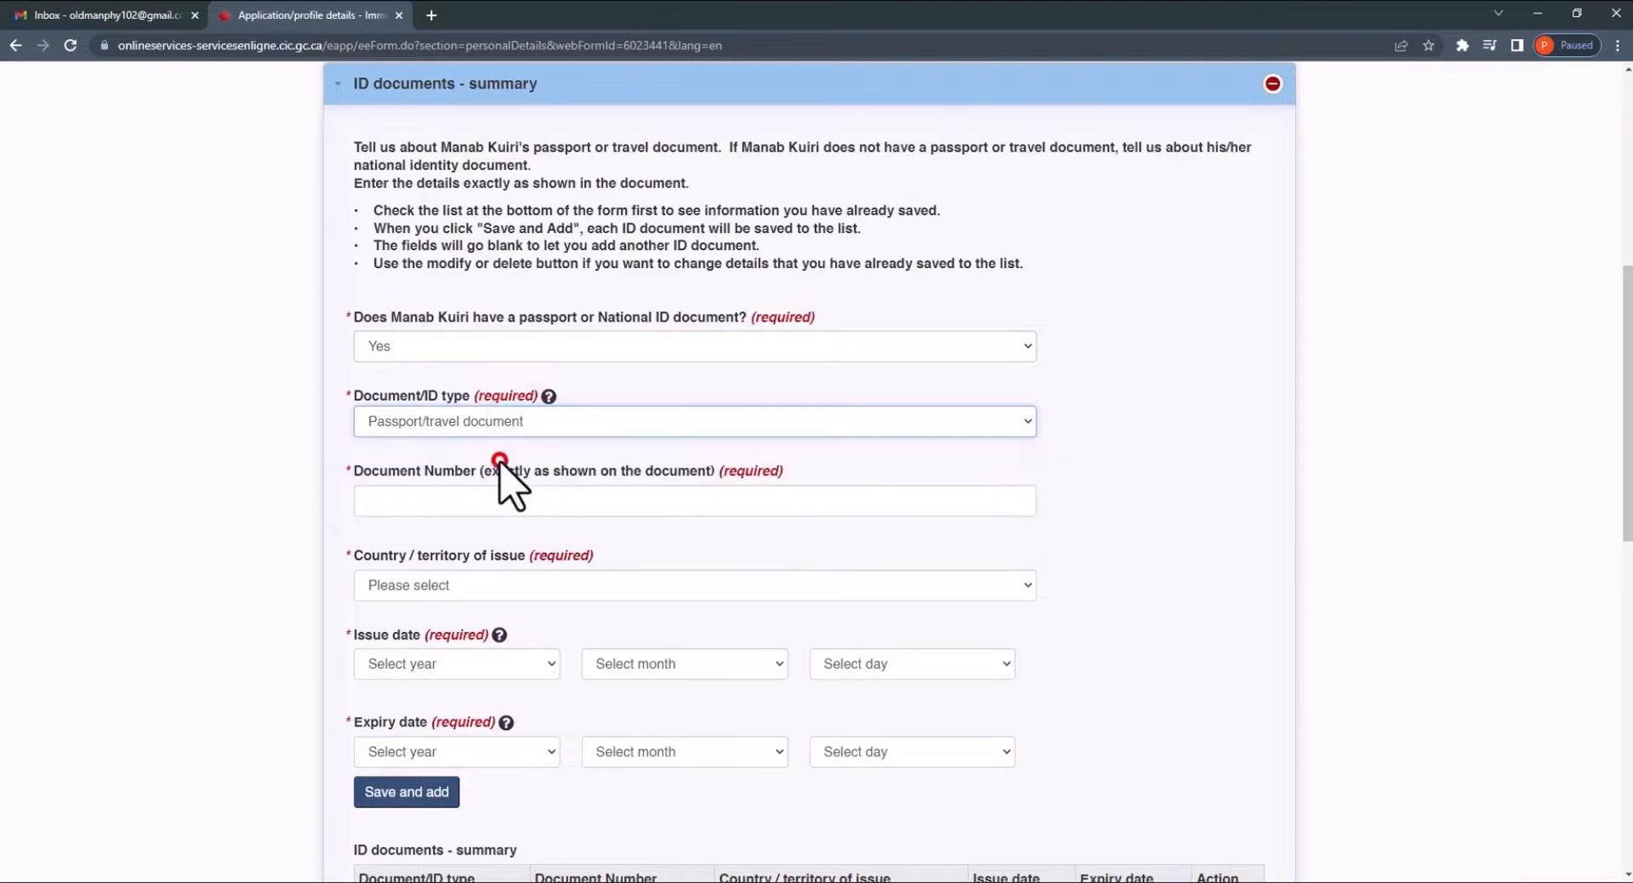
left_click(477, 502)
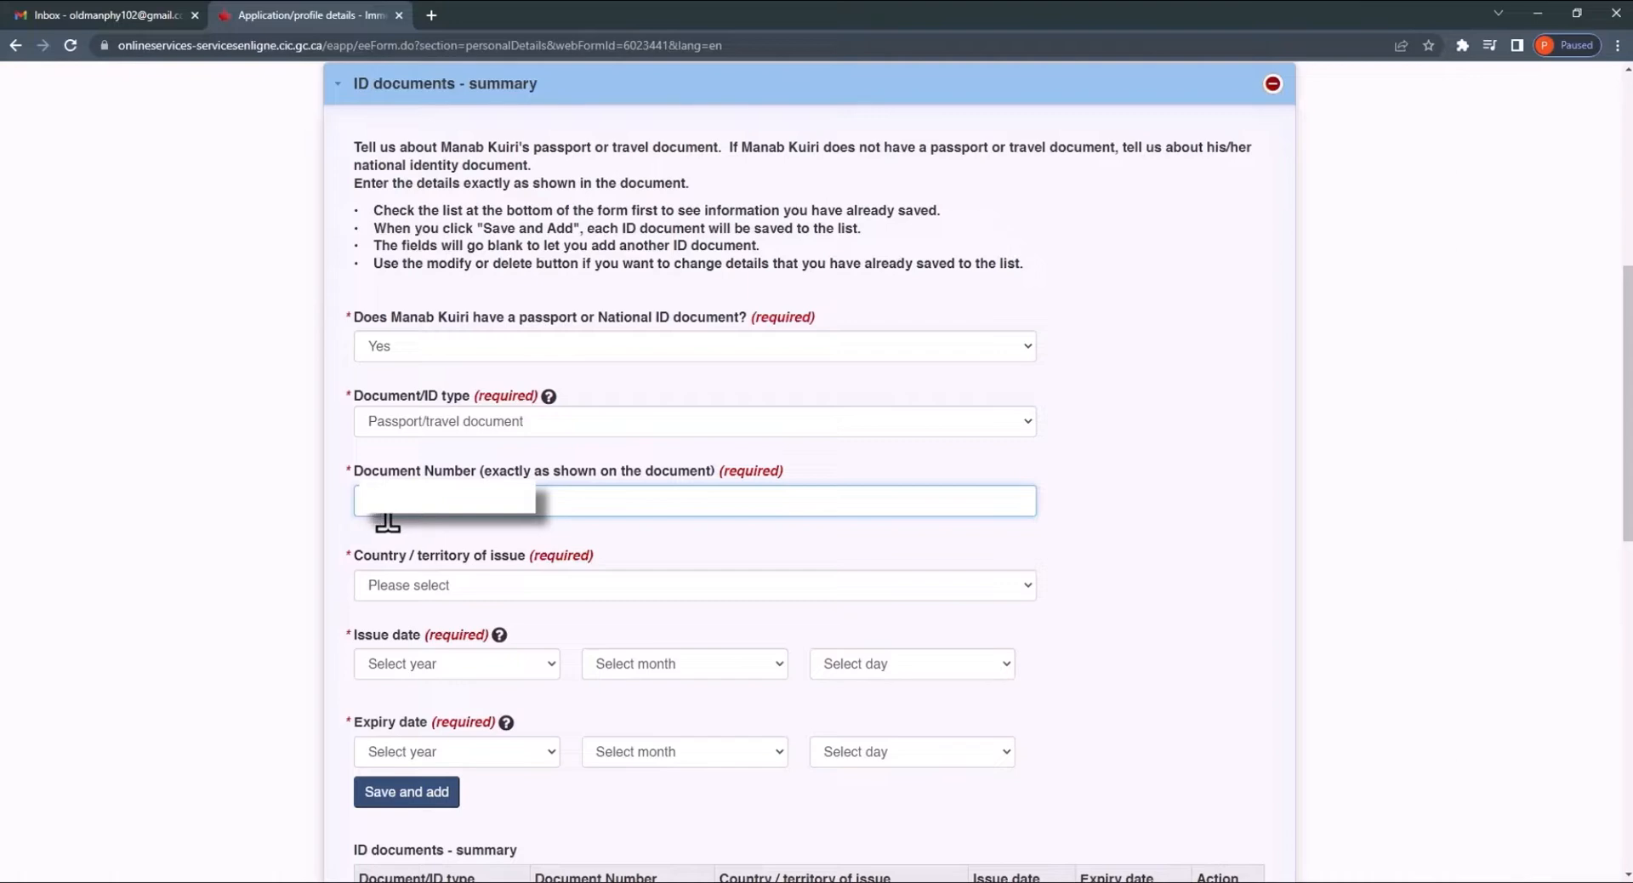
left_click(431, 585)
scroll(436, 408, "down", 2)
key("i")
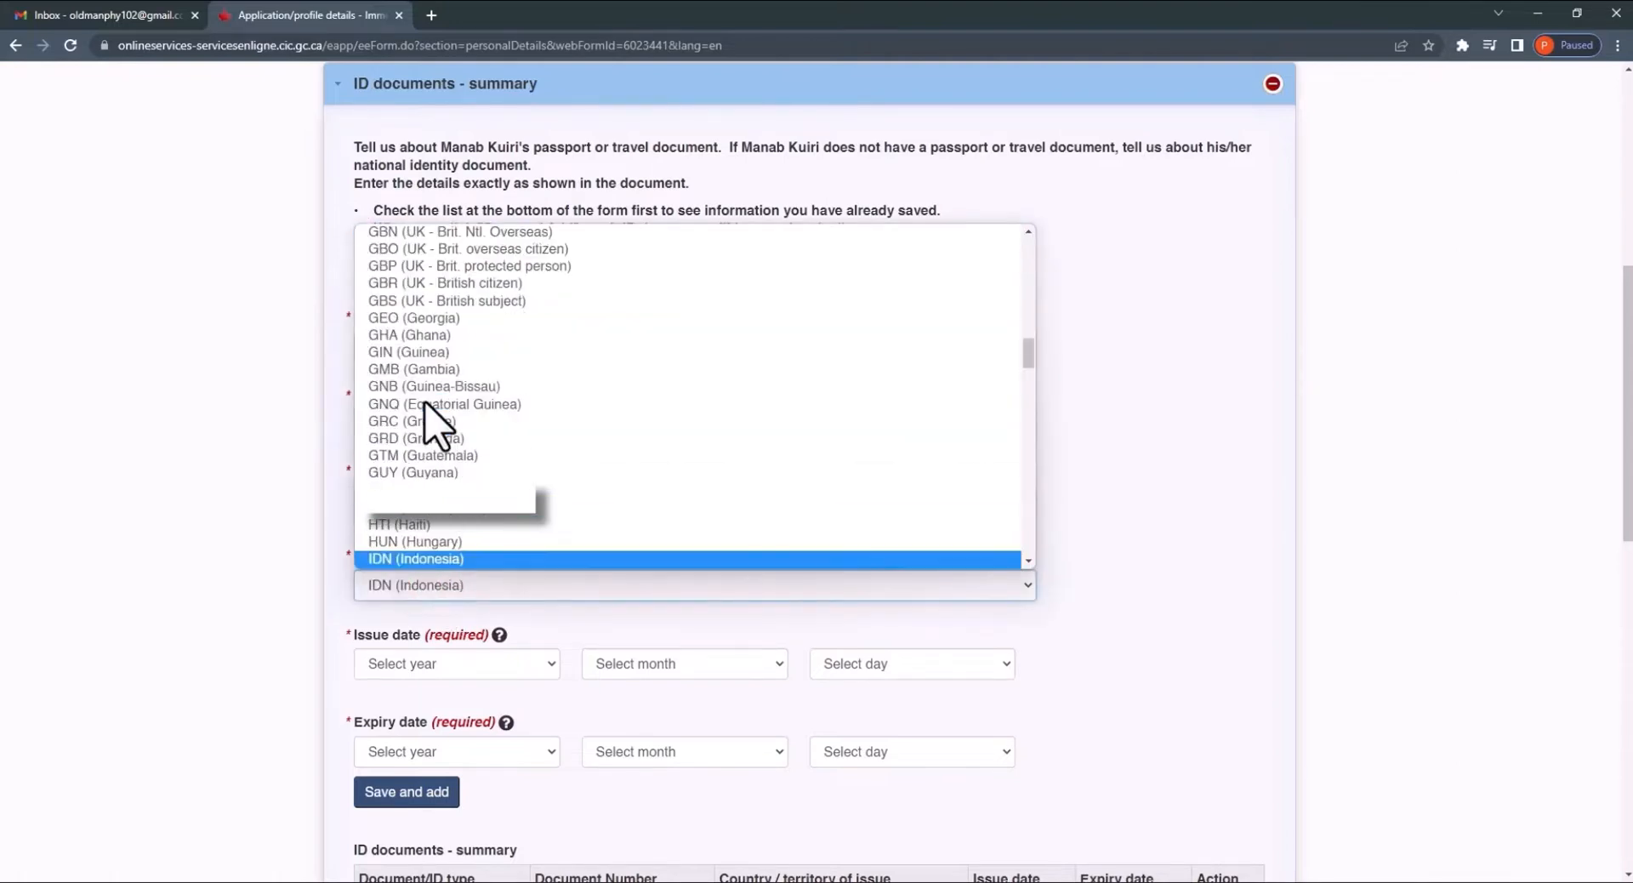
scroll(431, 548, "down", 3)
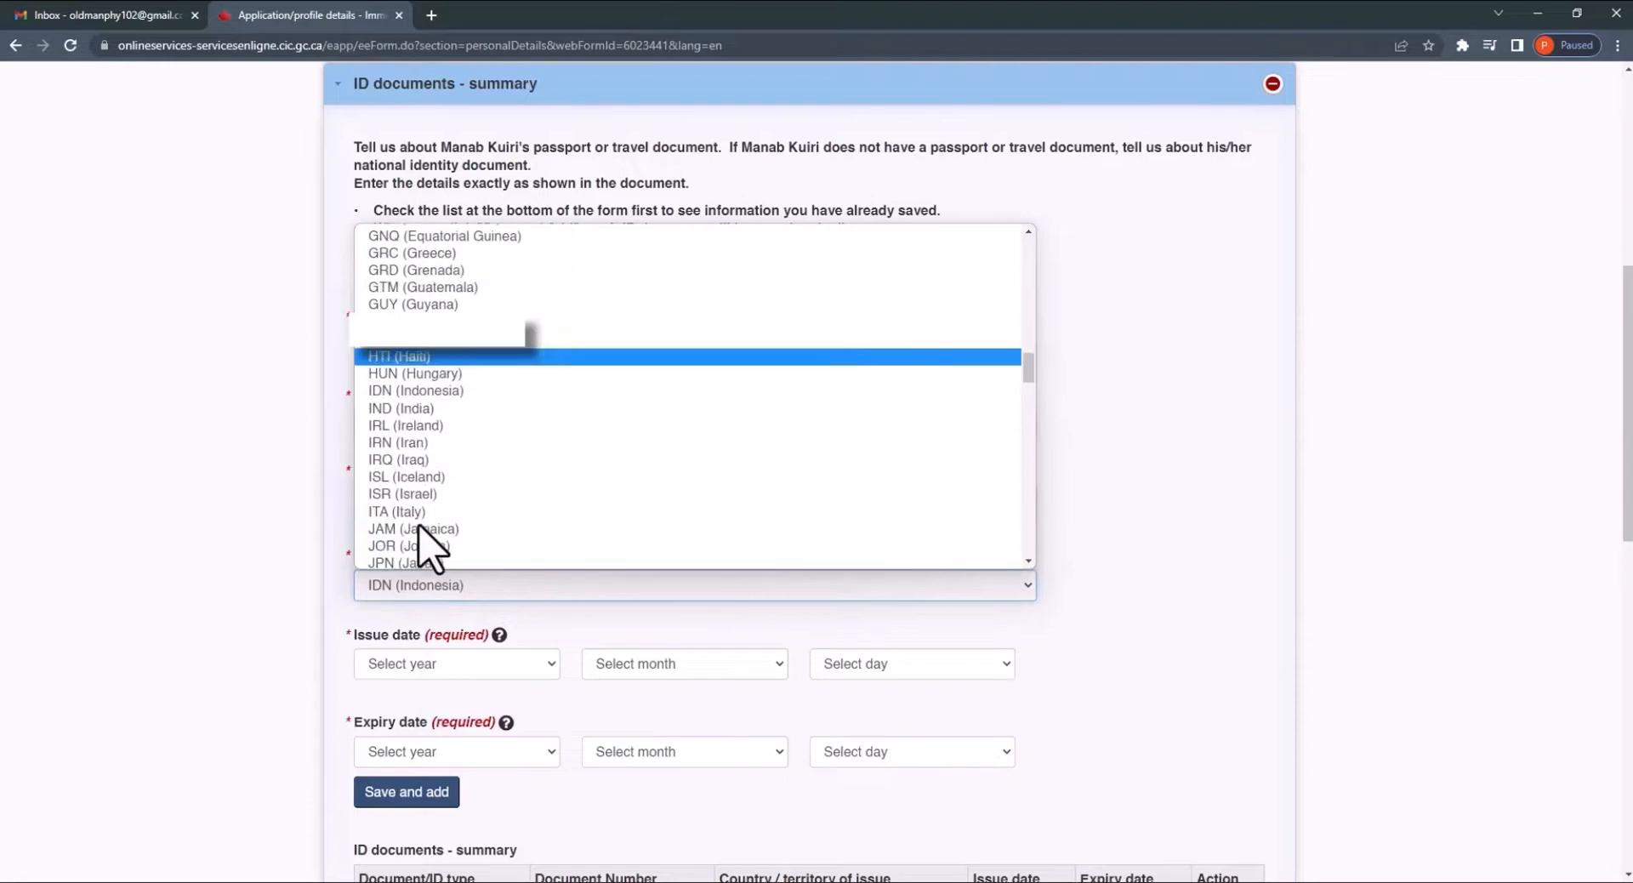
left_click(412, 406)
scroll(560, 586, "down", 2)
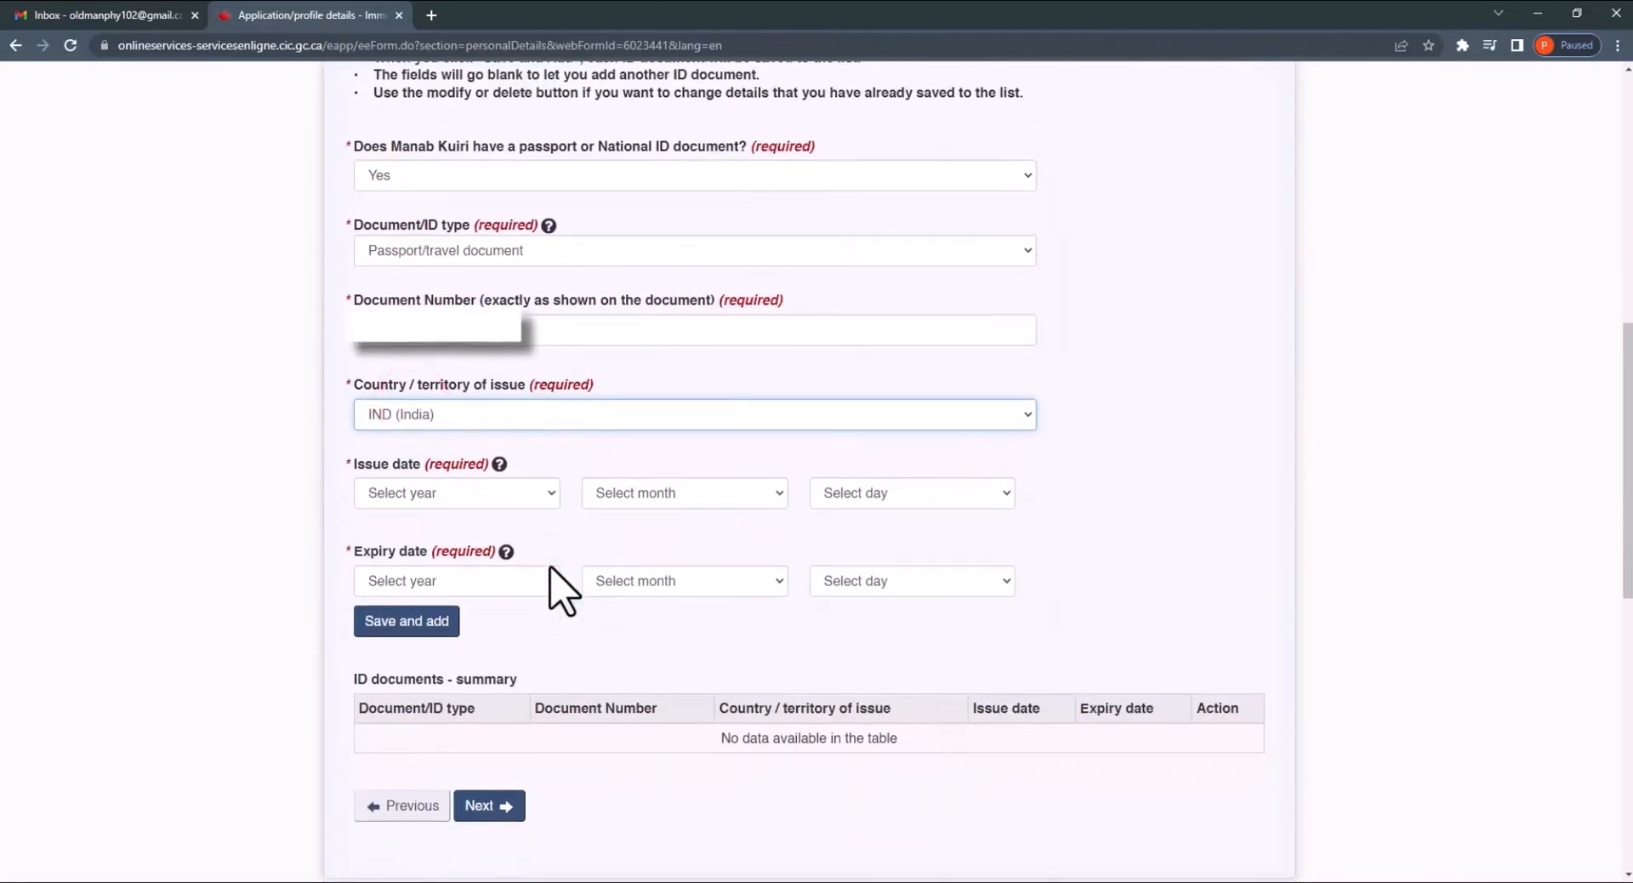
scroll(557, 587, "up", 1)
scroll(557, 586, "down", 1)
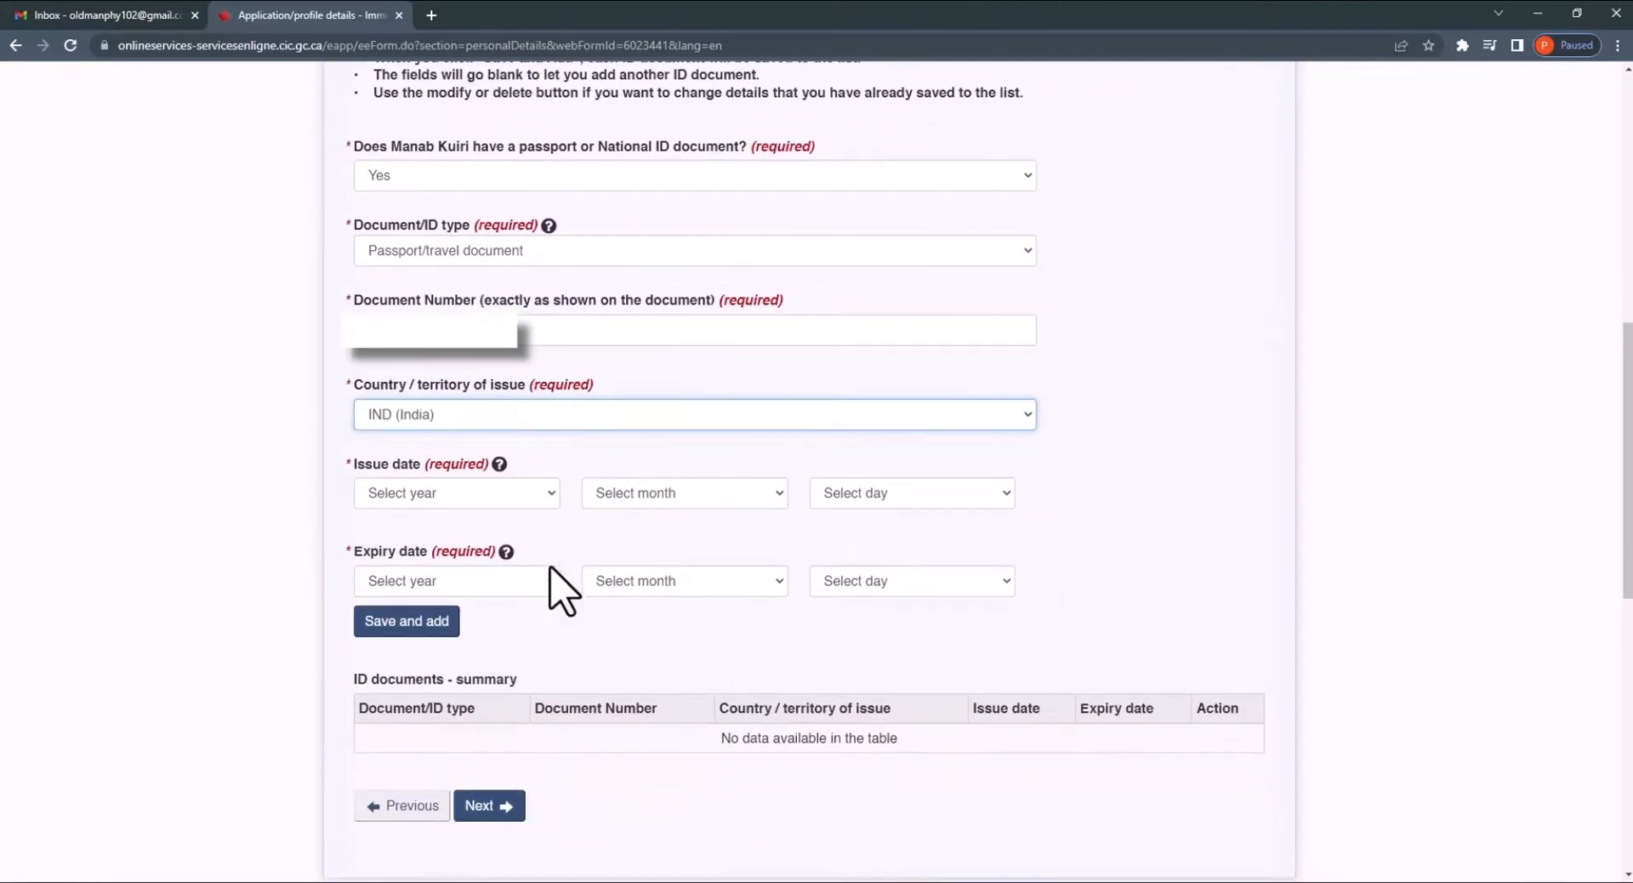
Step: Set the passport issue date to 2015 March 10
left_click(482, 495)
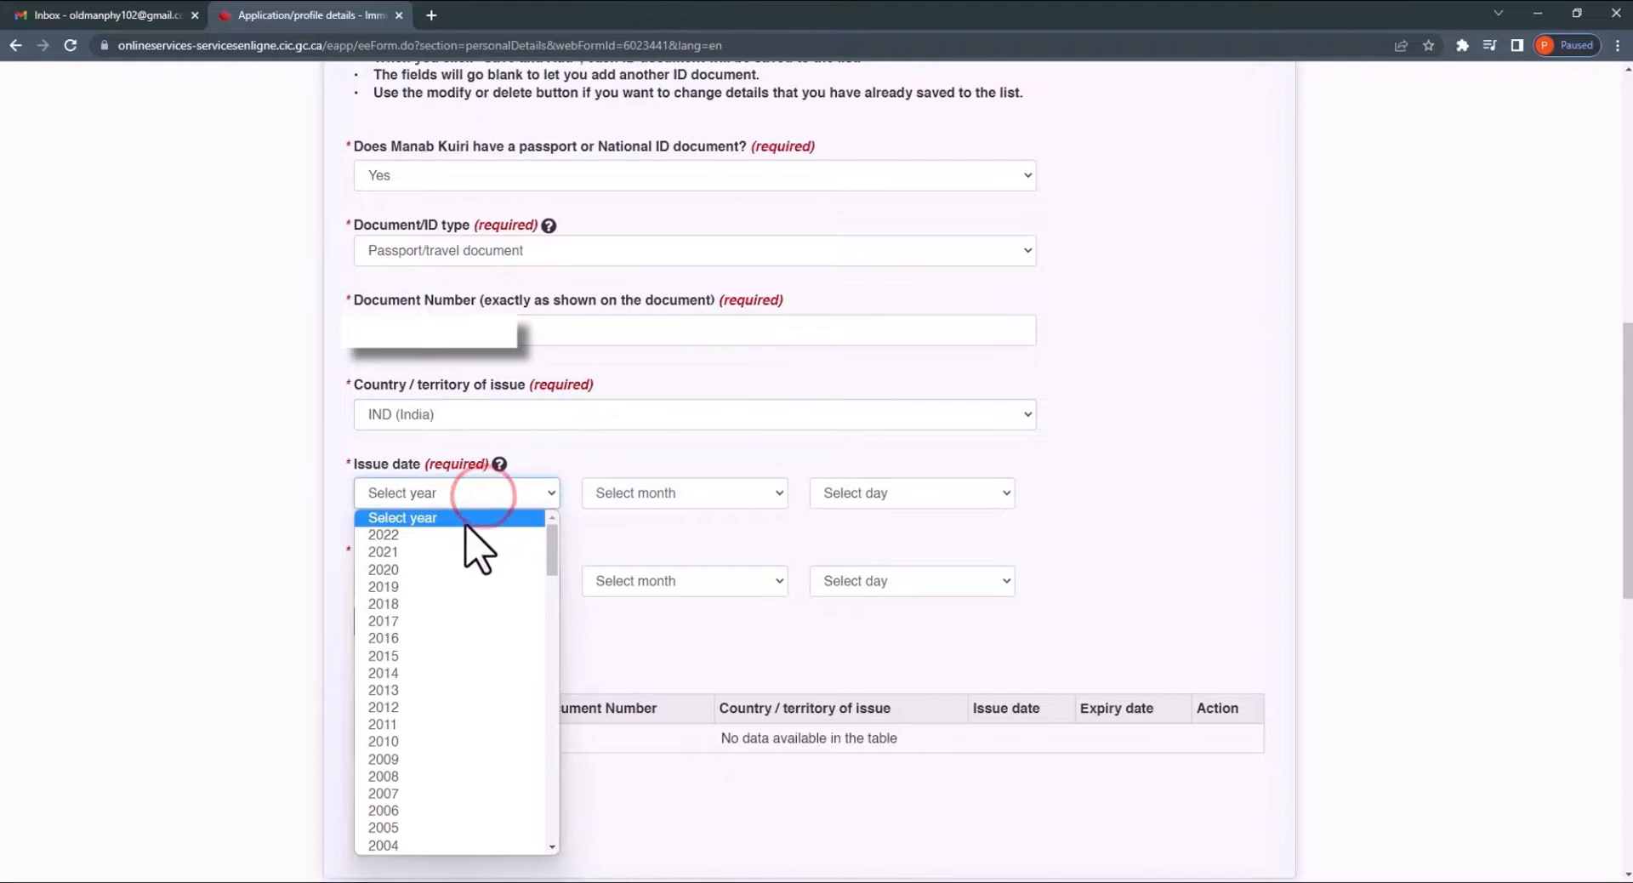
left_click(428, 655)
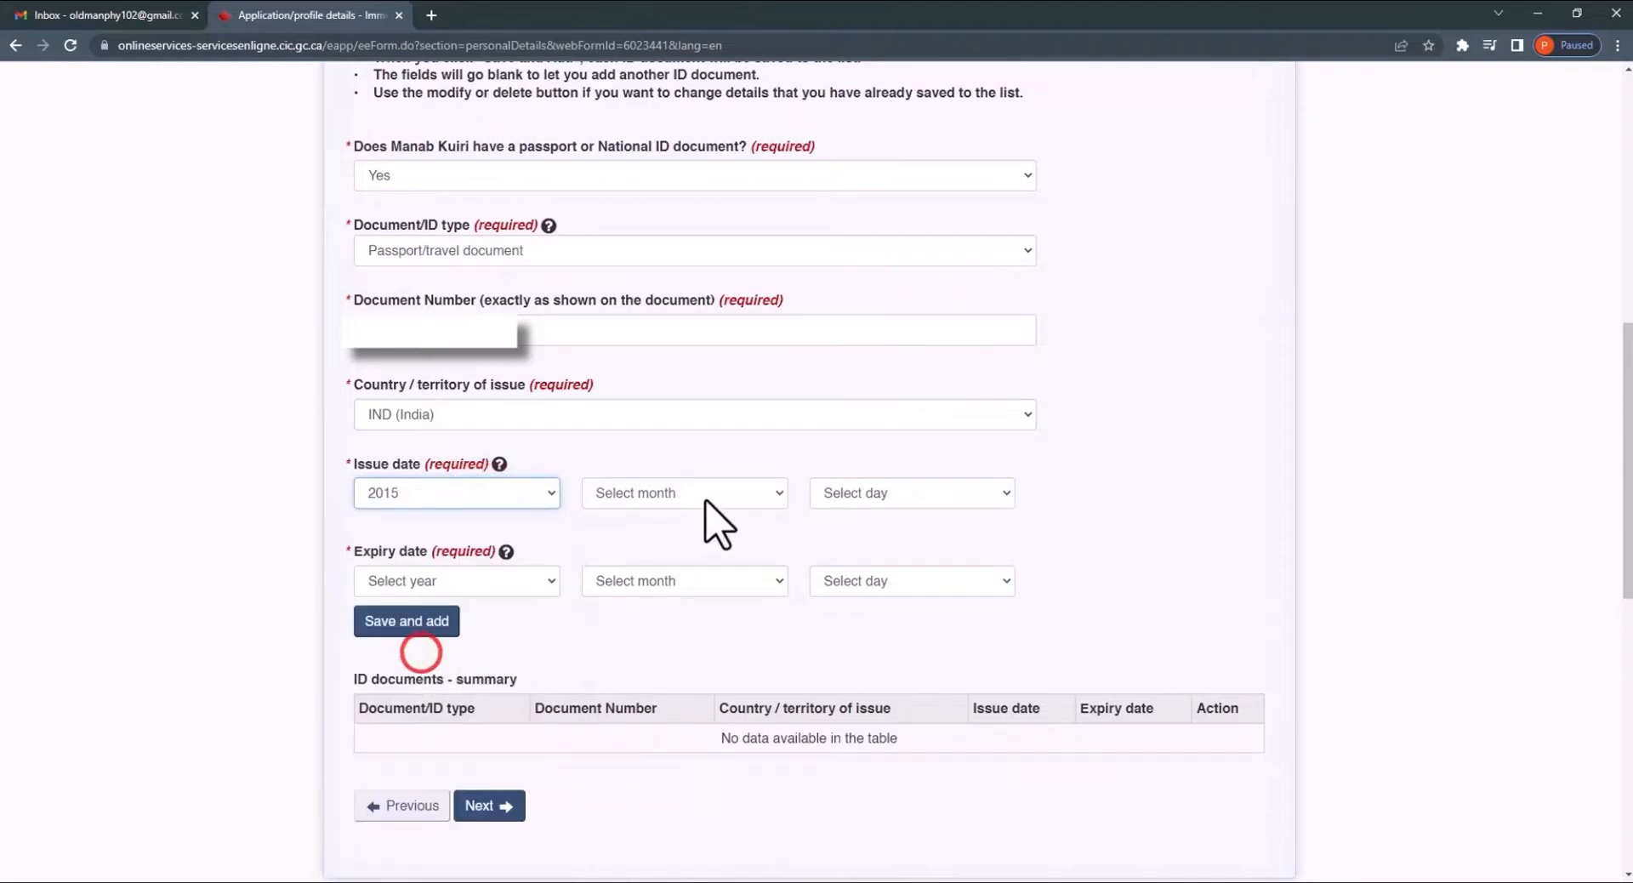
left_click(704, 494)
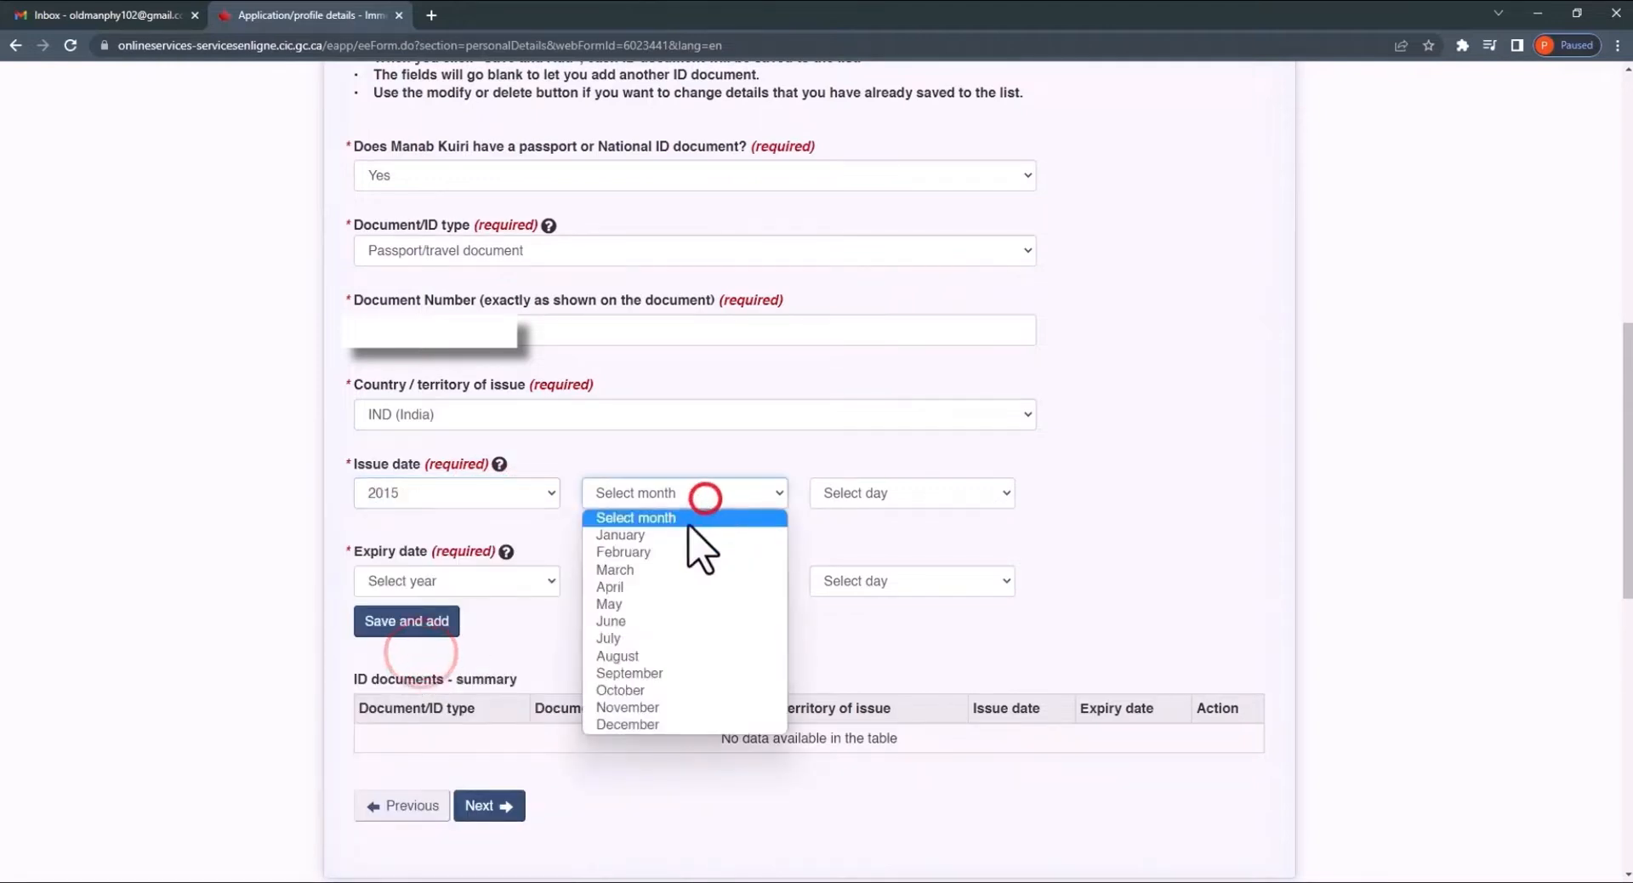
left_click(638, 568)
left_click(837, 491)
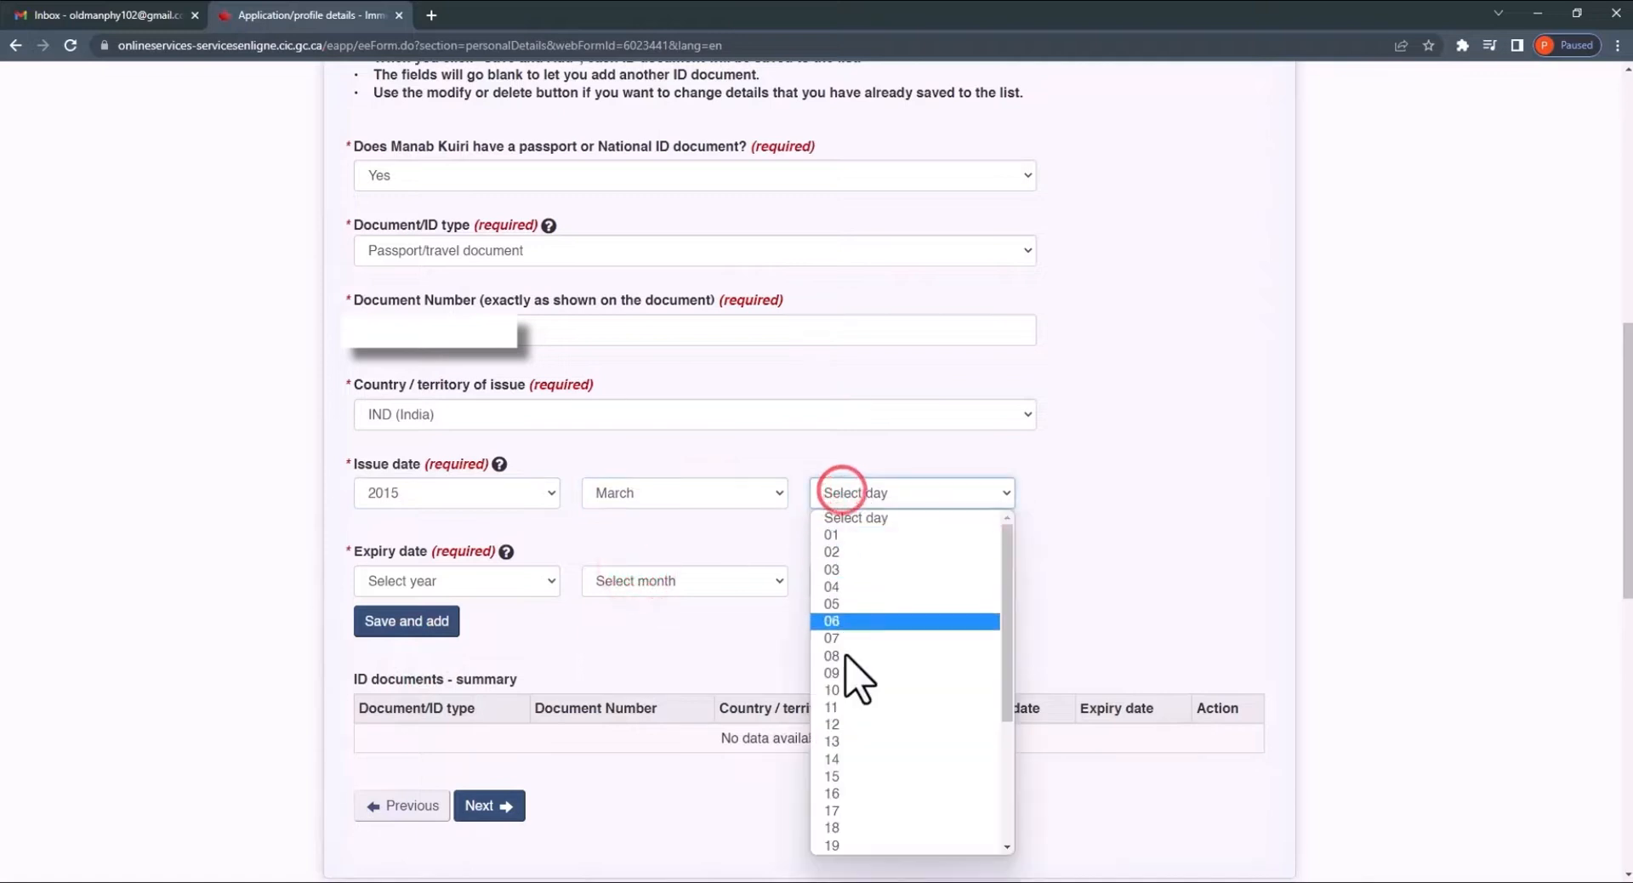
left_click(847, 691)
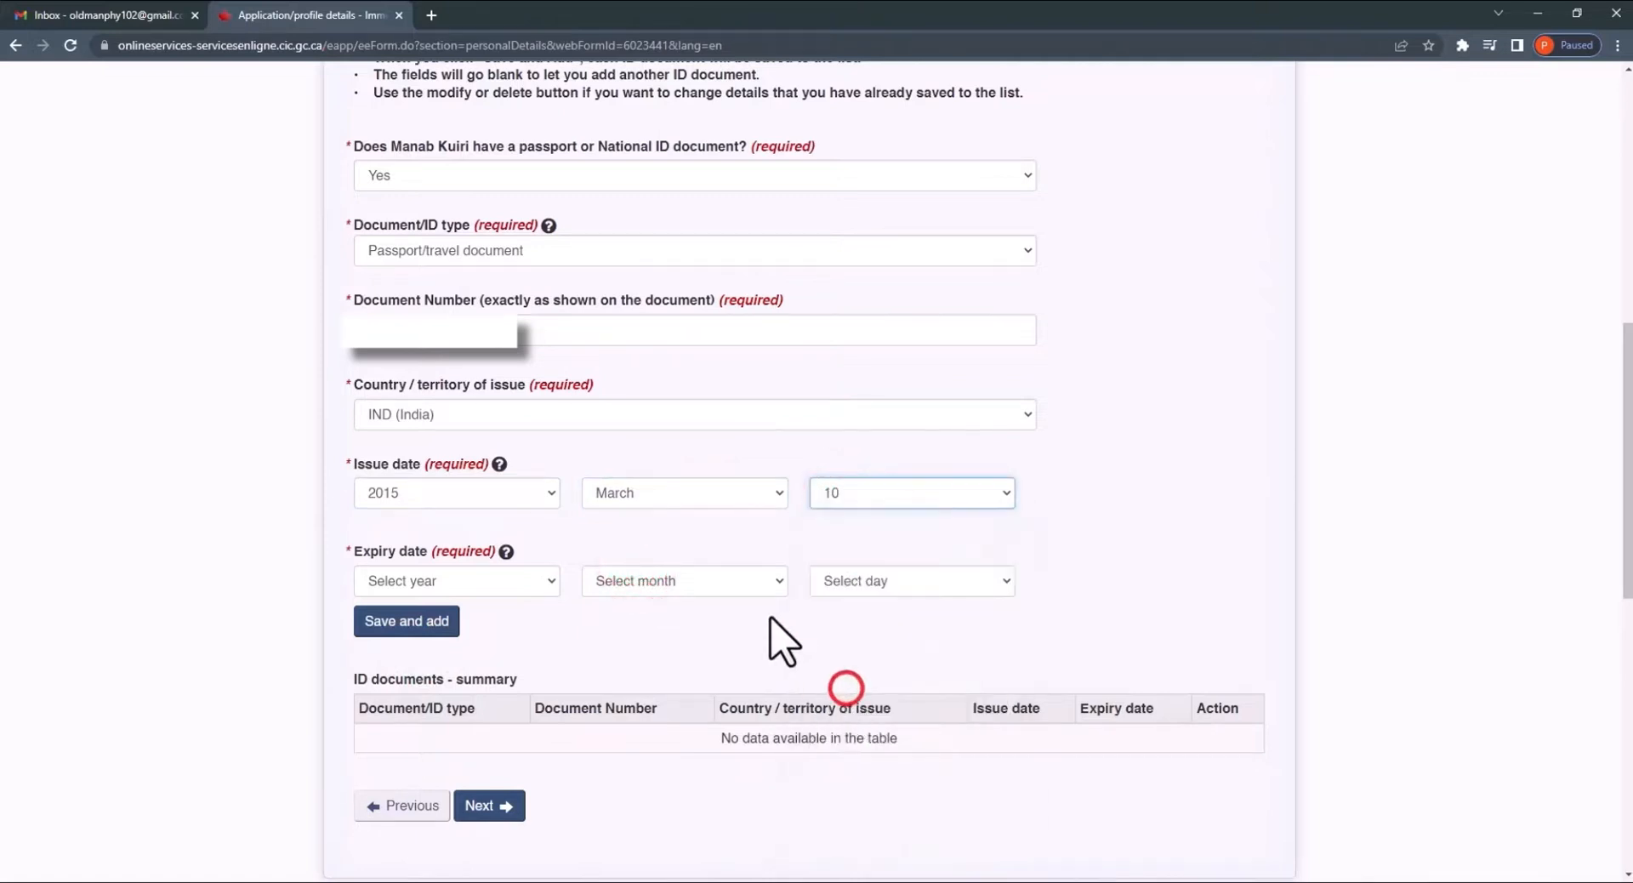
Step: Set the expiry date to 2025 March 09 and save the passport to the ID documents list
left_click(458, 581)
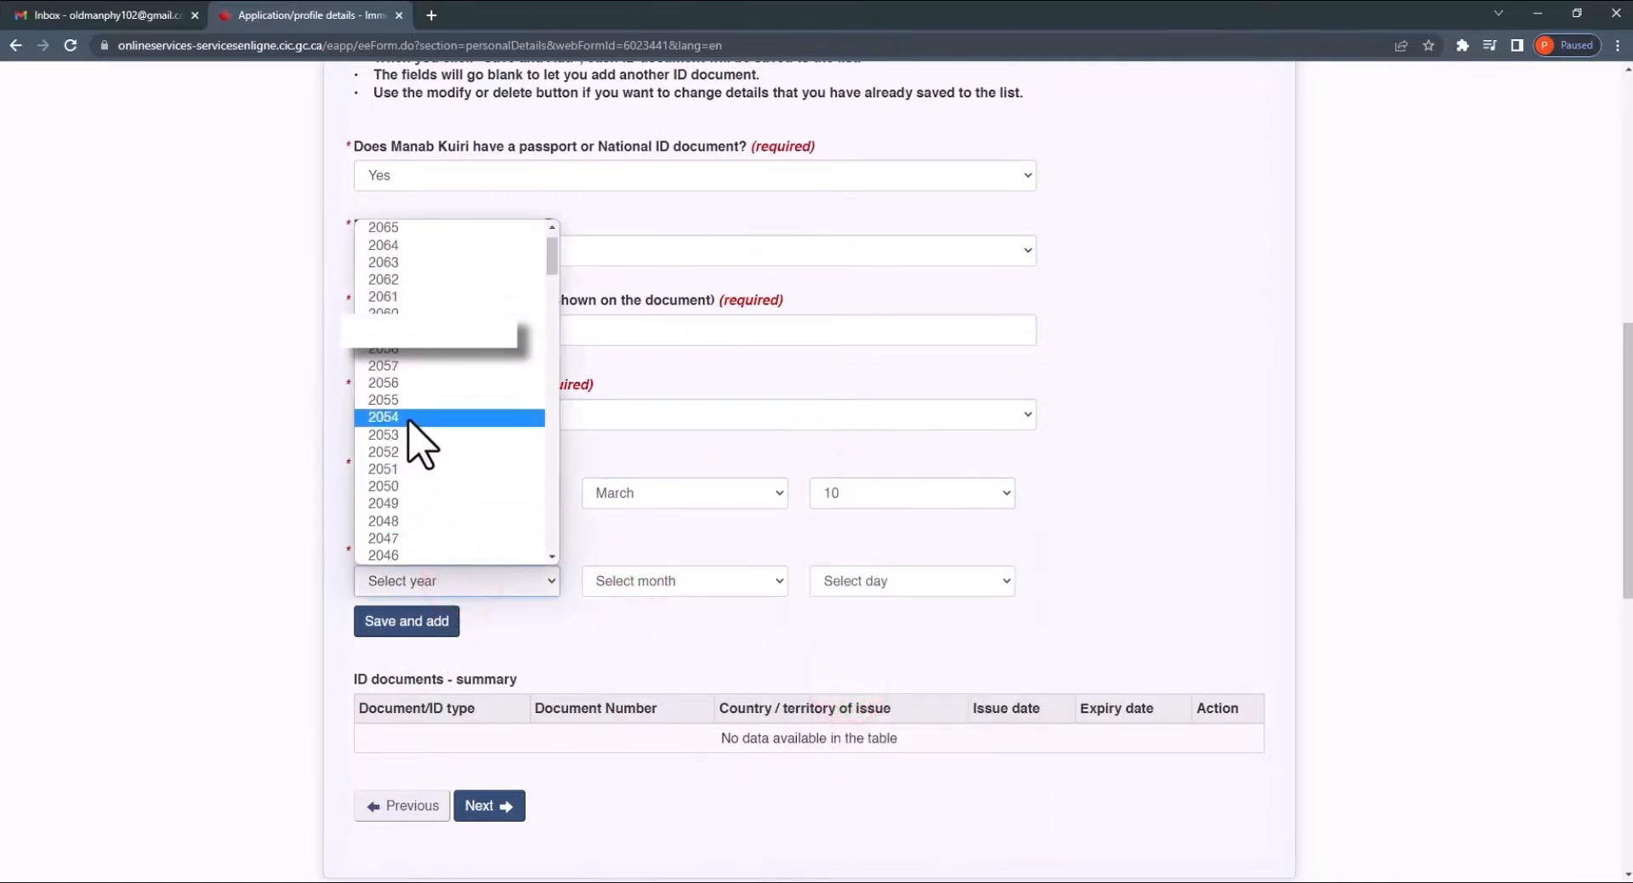
scroll(421, 442, "up", 2)
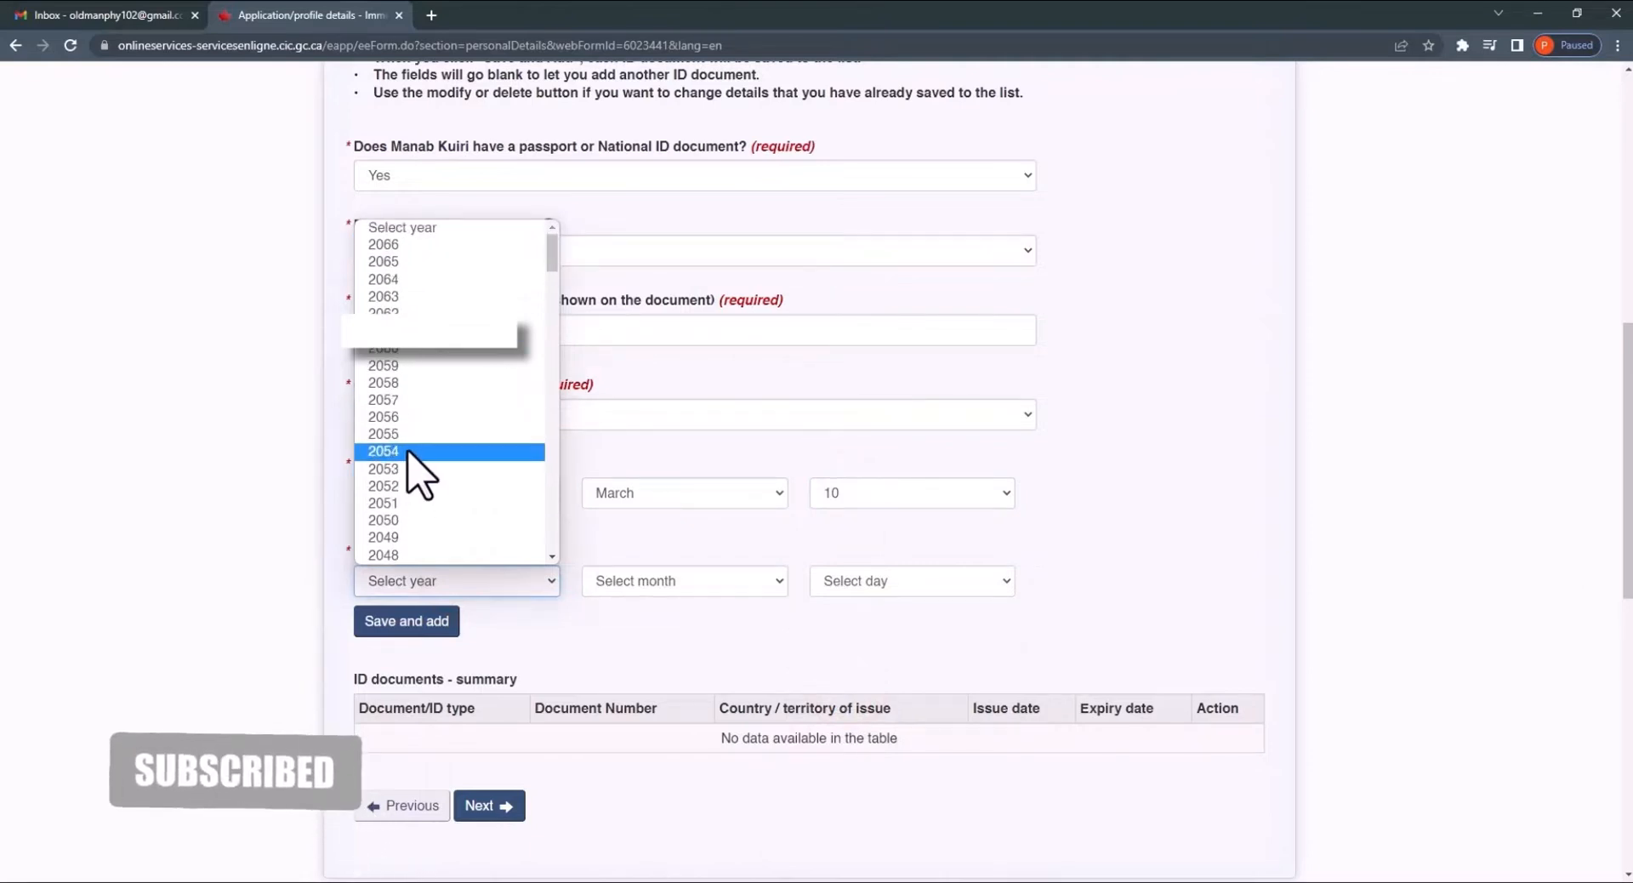
scroll(419, 473, "down", 4)
scroll(418, 532, "down", 2)
scroll(405, 520, "up", 2)
scroll(405, 519, "down", 2)
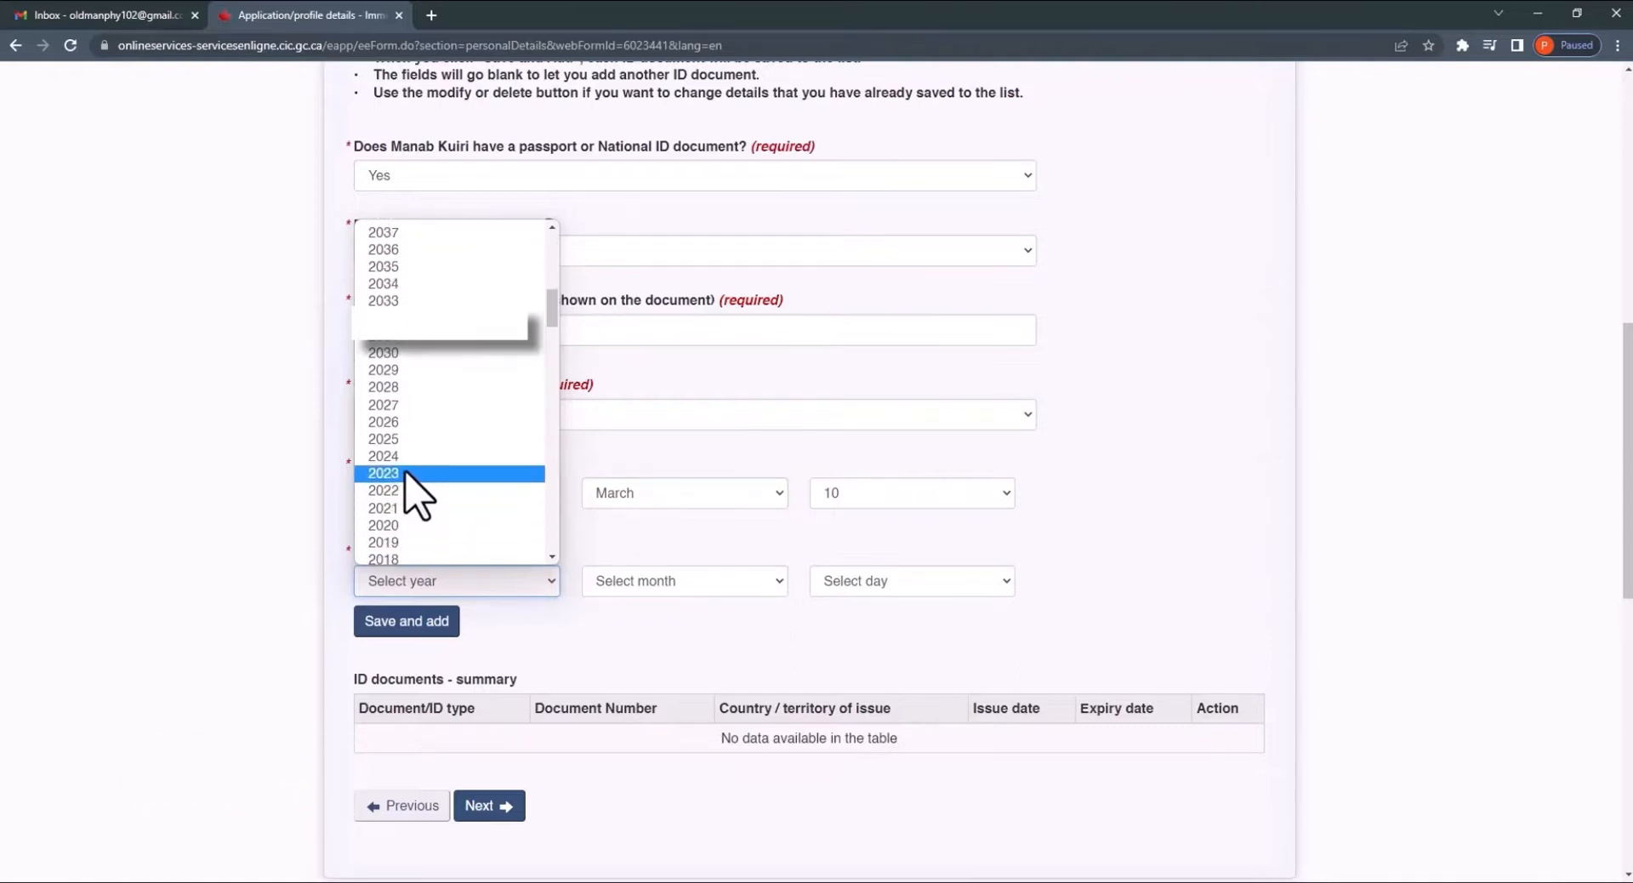
left_click(401, 438)
left_click(647, 581)
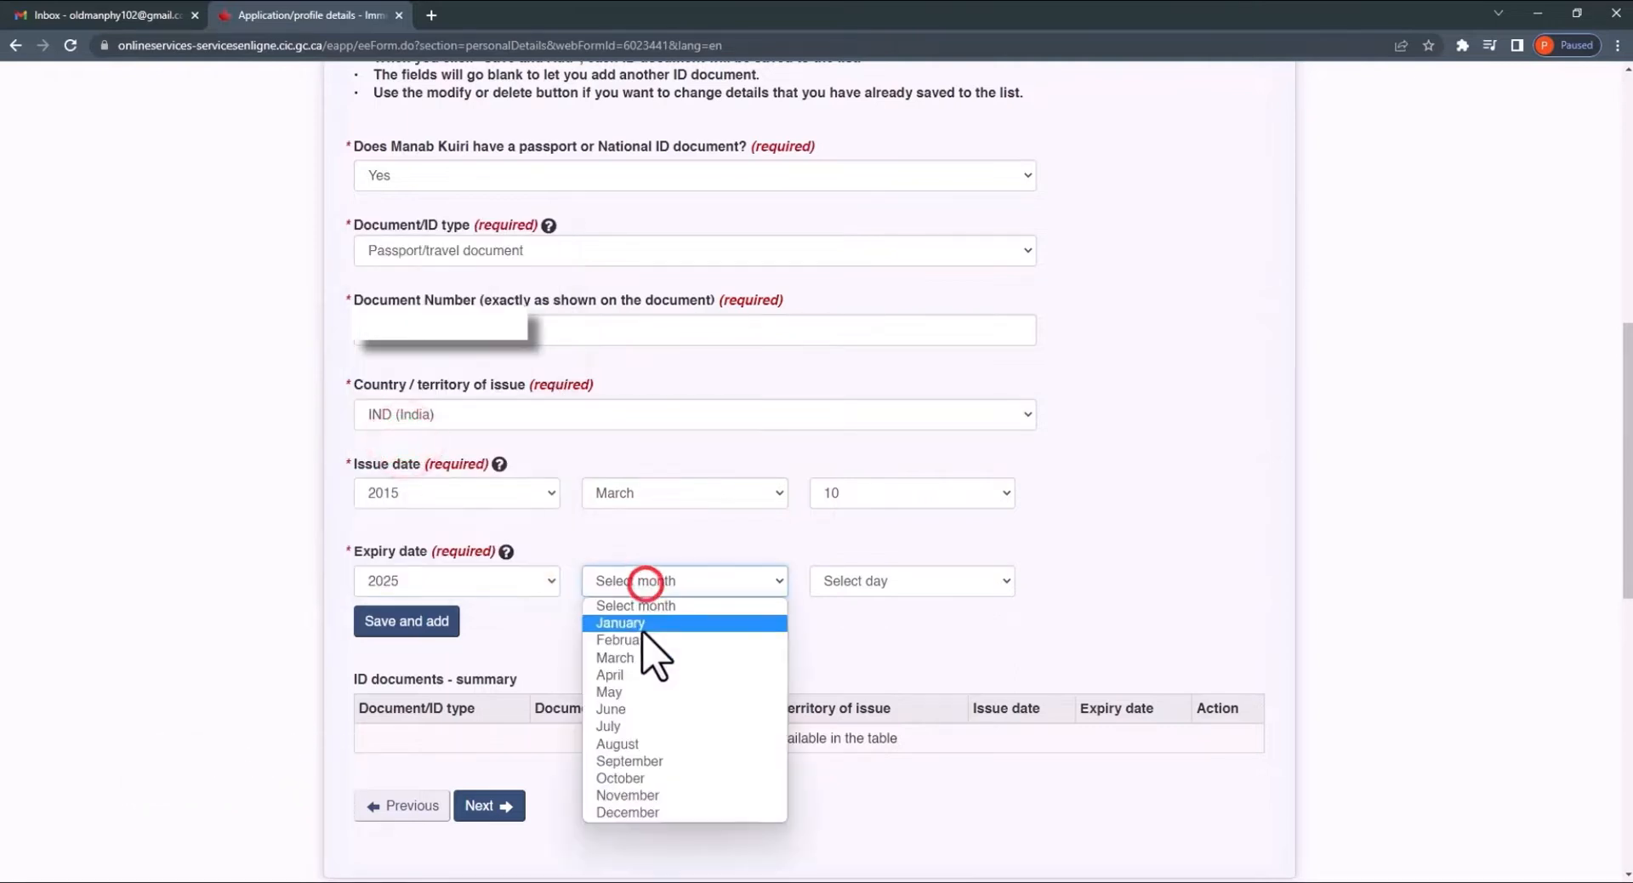
left_click(637, 659)
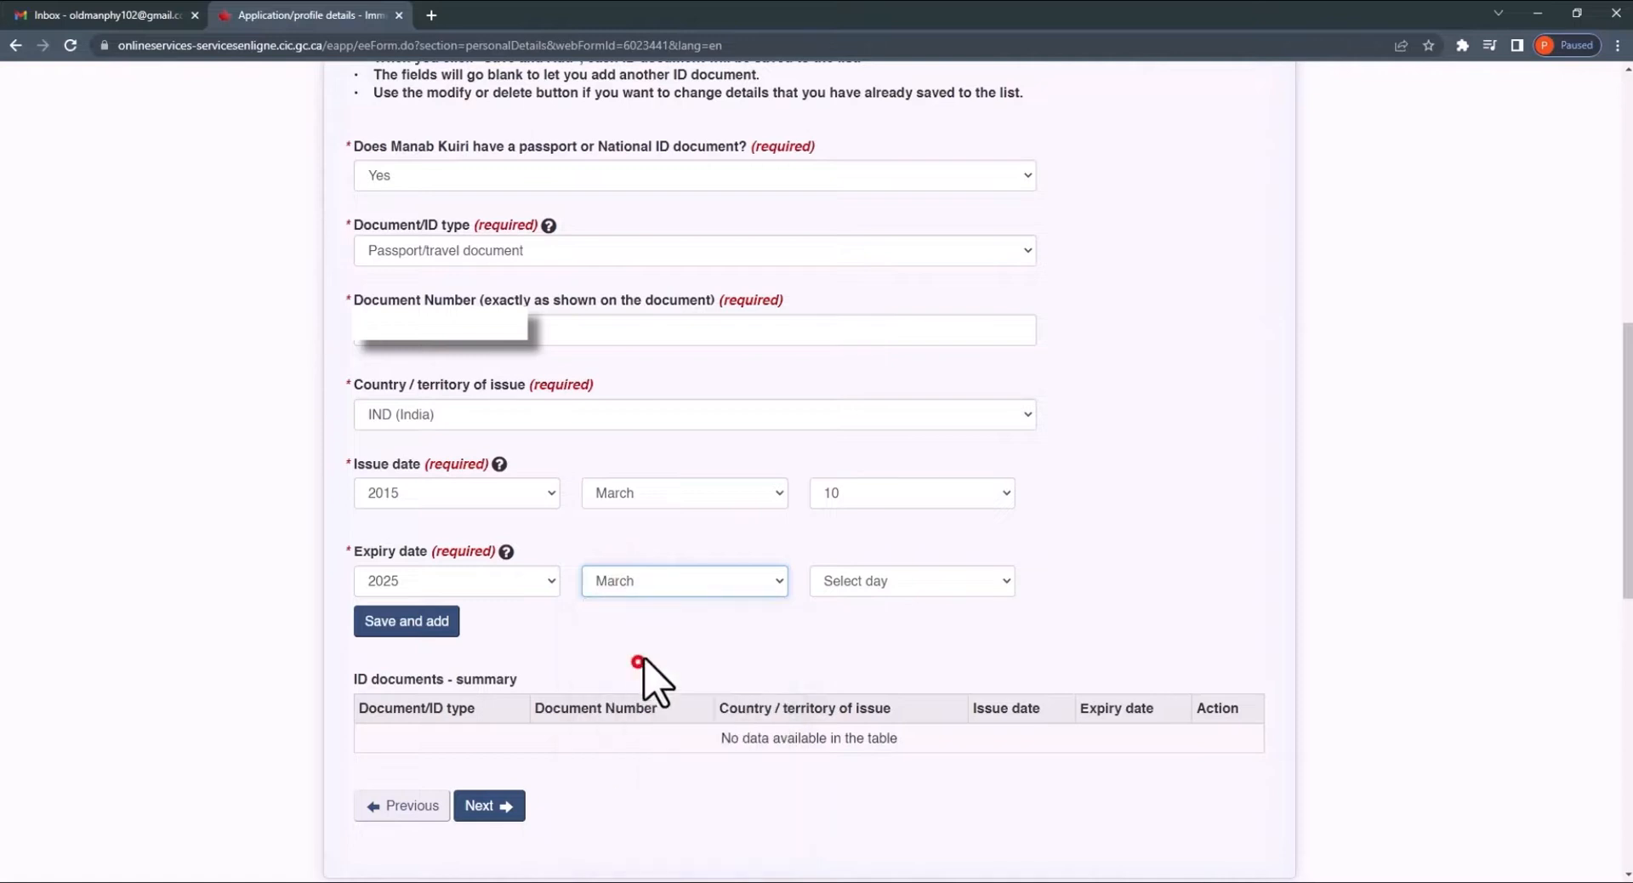
left_click(923, 586)
scroll(864, 375, "down", 1)
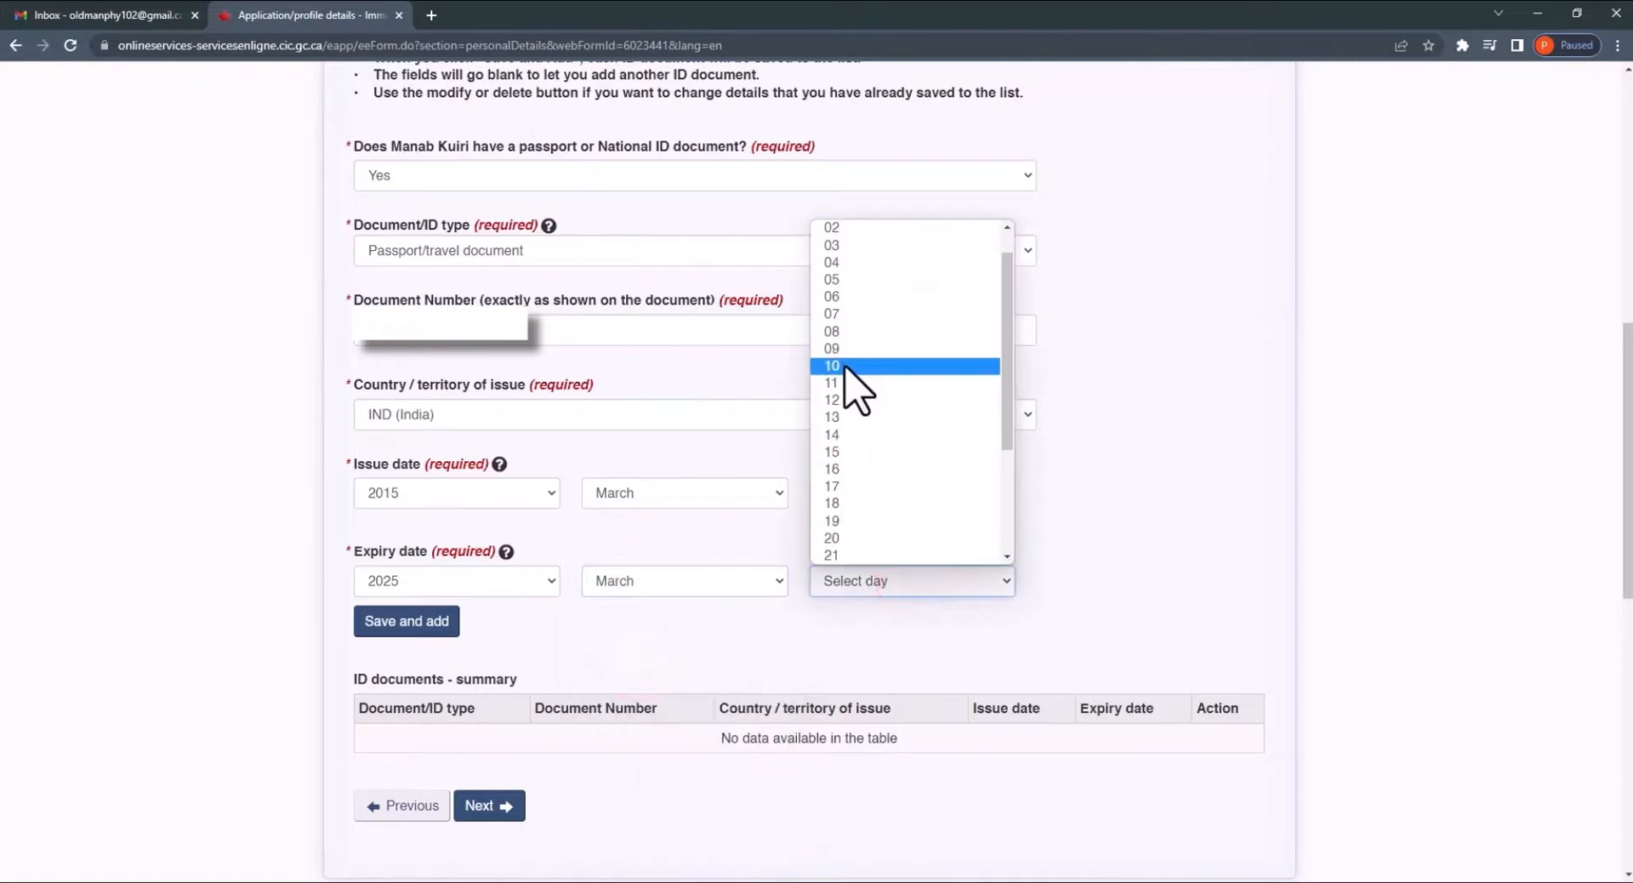
left_click(837, 349)
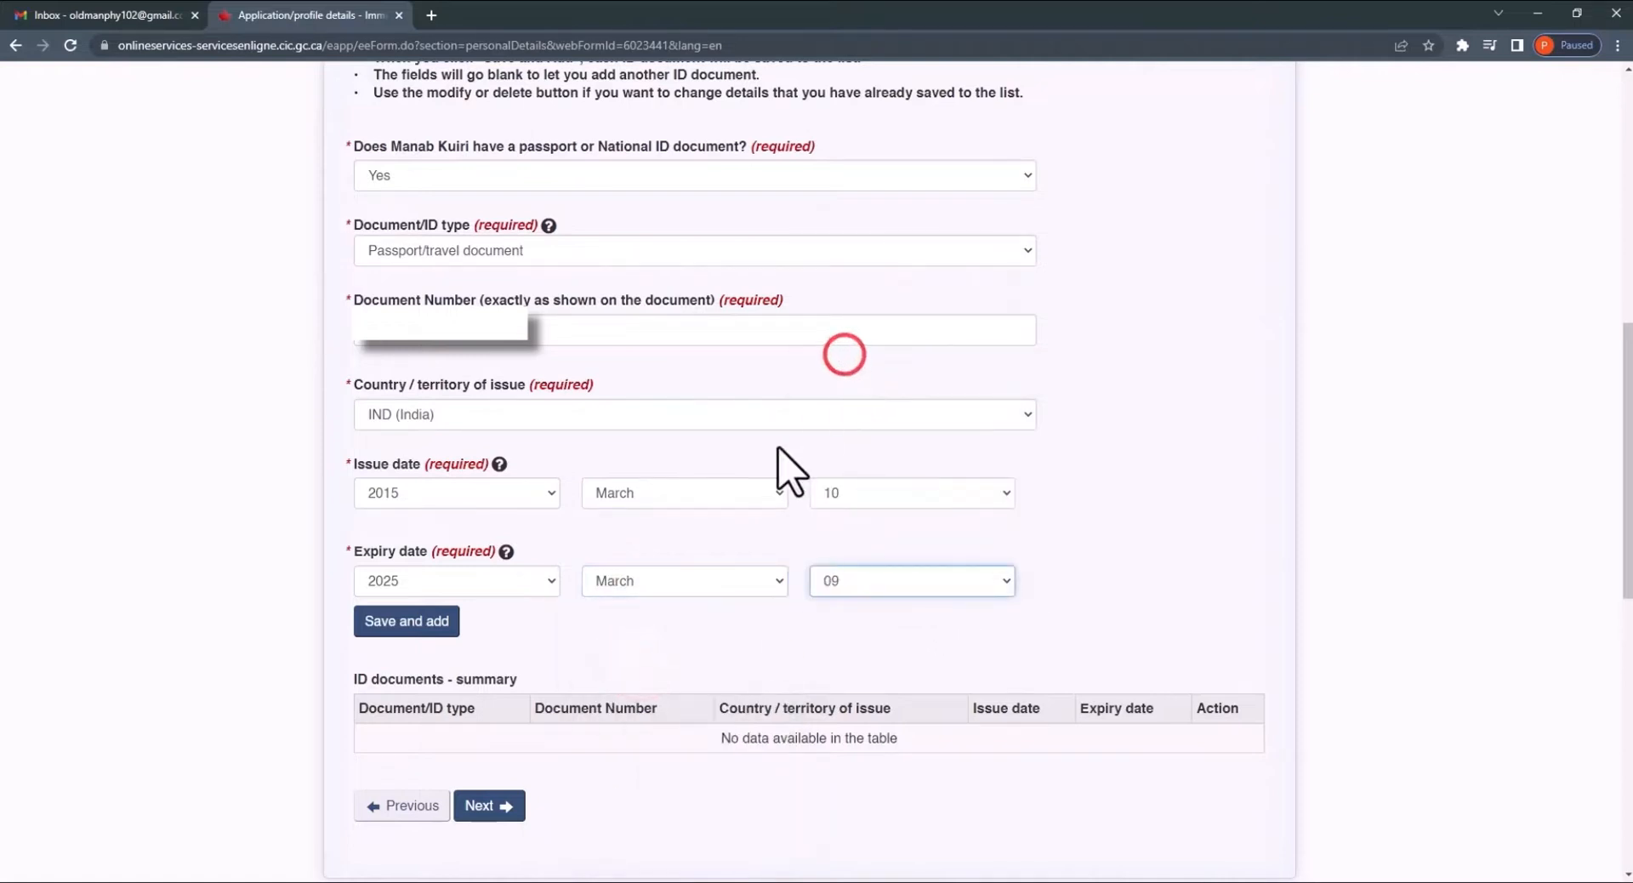
left_click(425, 621)
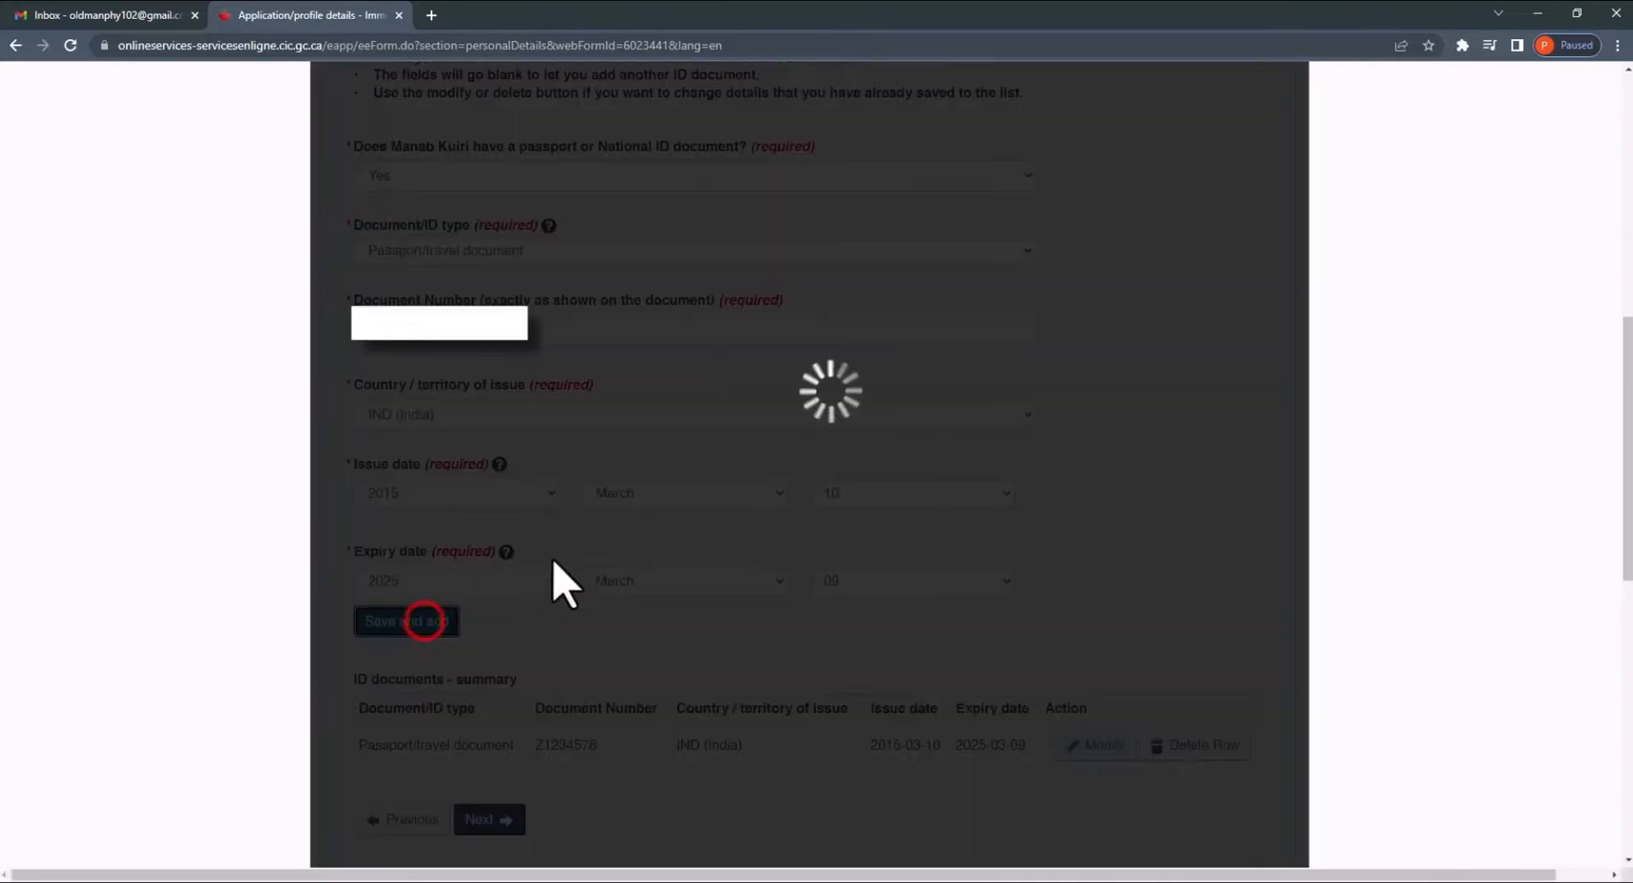
scroll(591, 561, "down", 2)
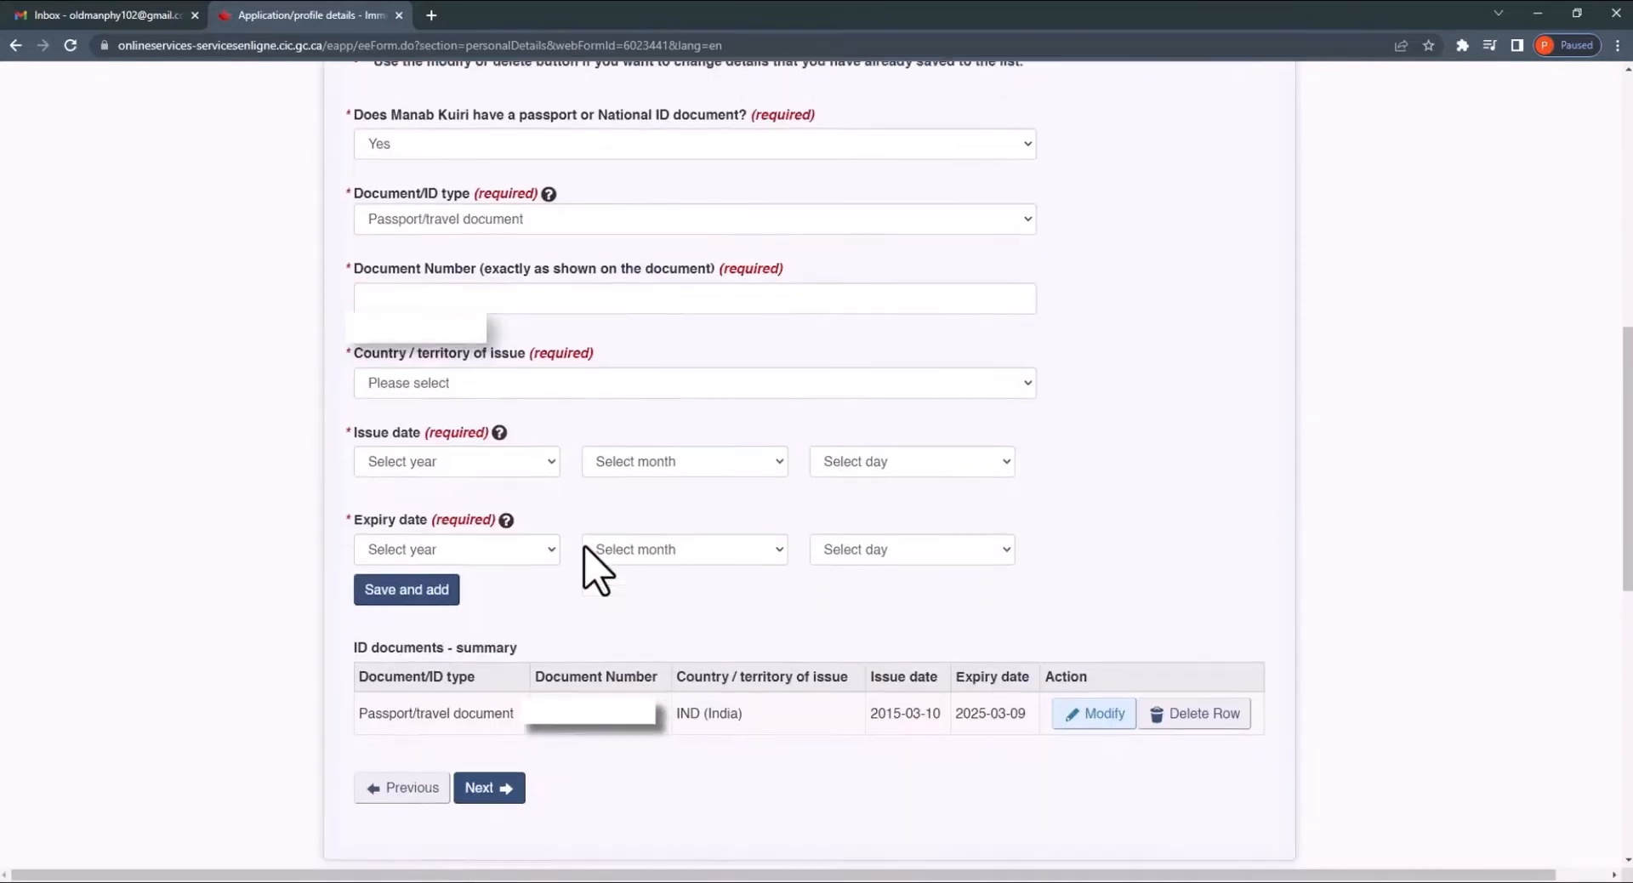
scroll(587, 548, "down", 1)
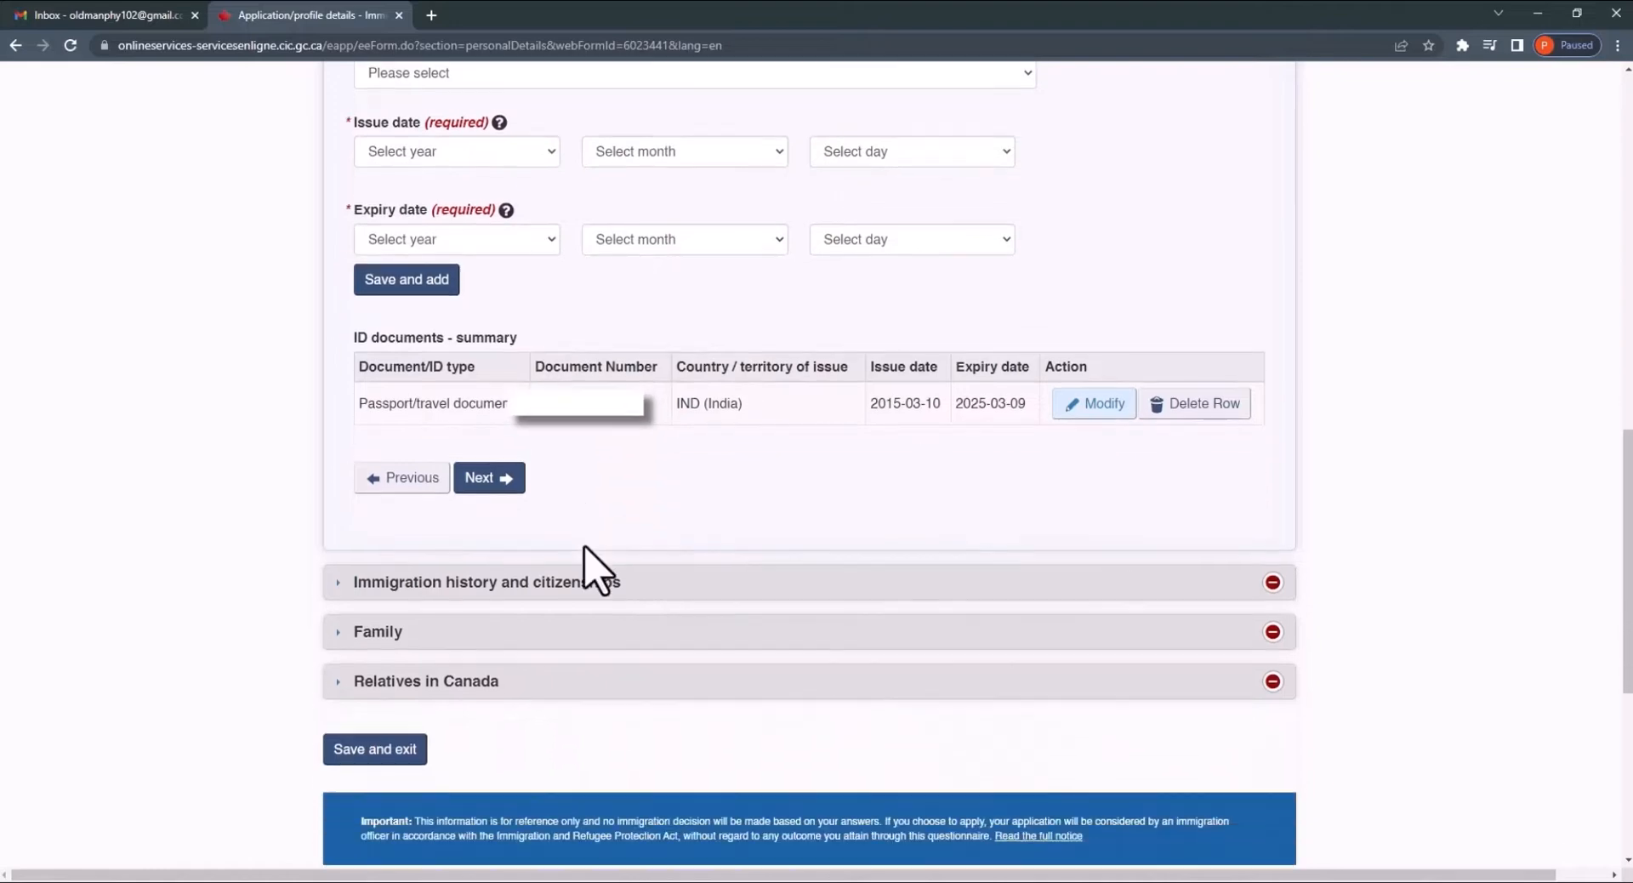
Step: Answer Yes to prior IRCC applications and No to a previous Express Entry profile, and enter the UCI
left_click(505, 482)
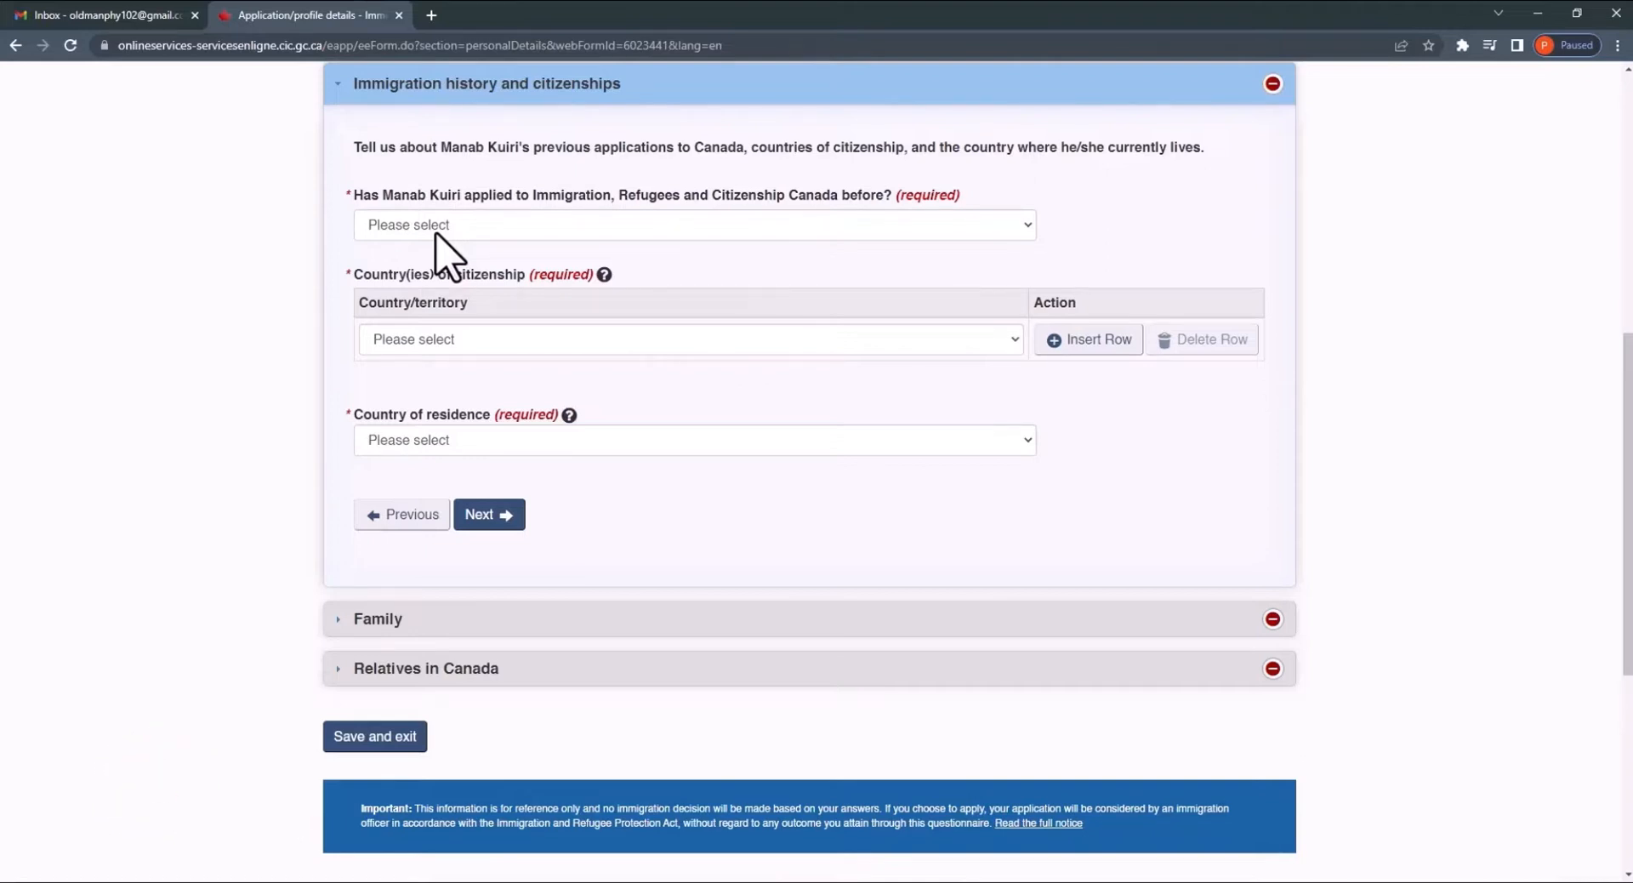
left_click(1082, 190)
left_click(412, 225)
left_click(404, 270)
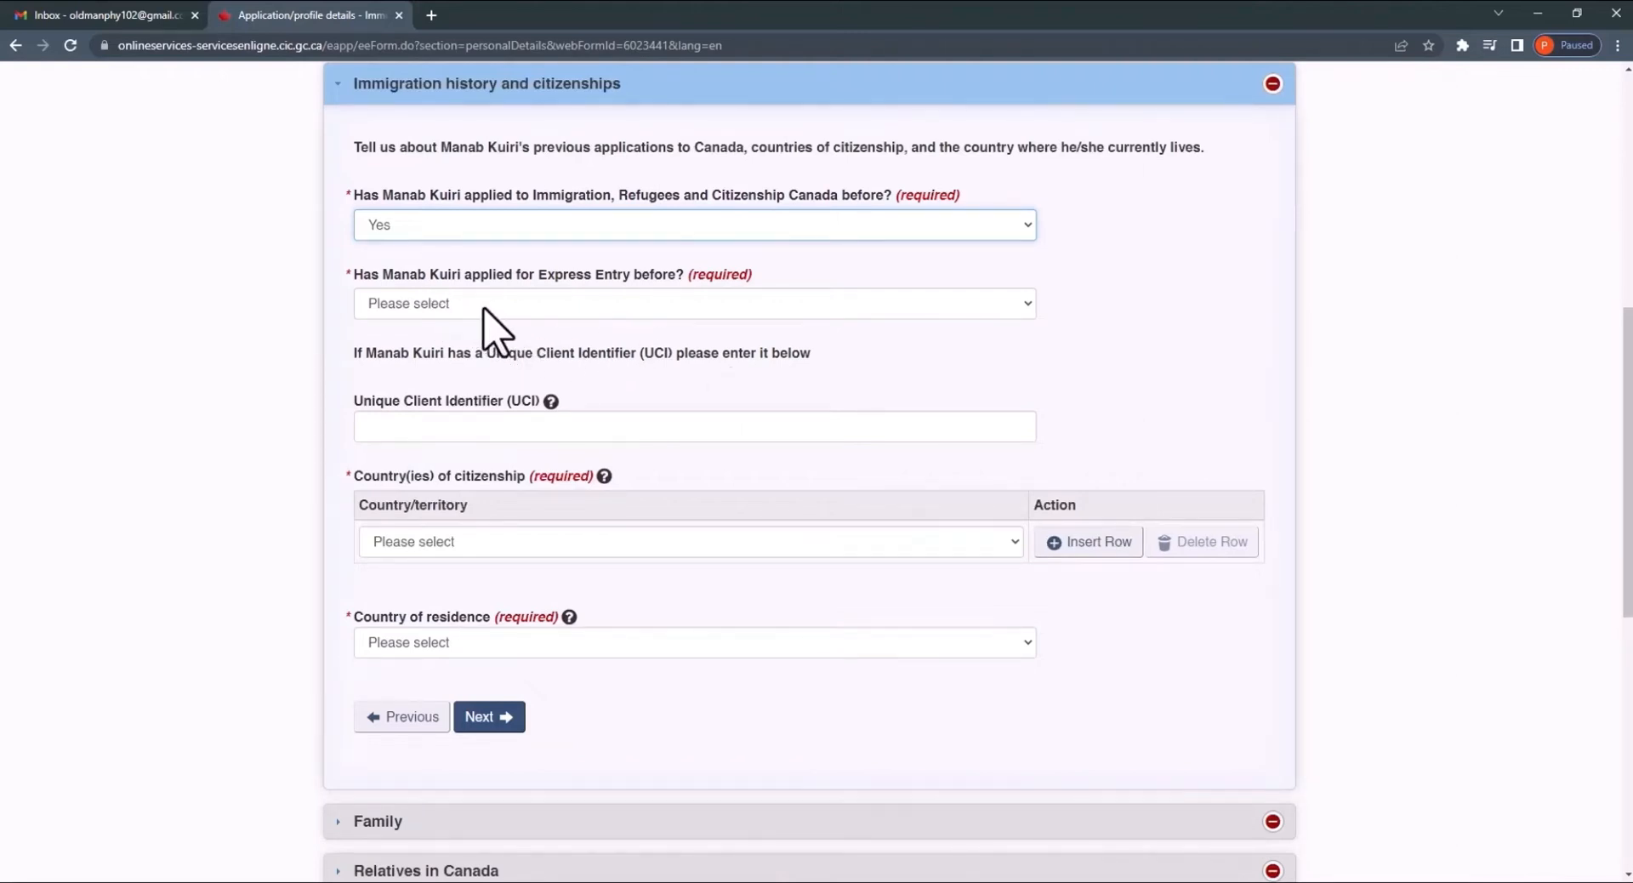
left_click(484, 306)
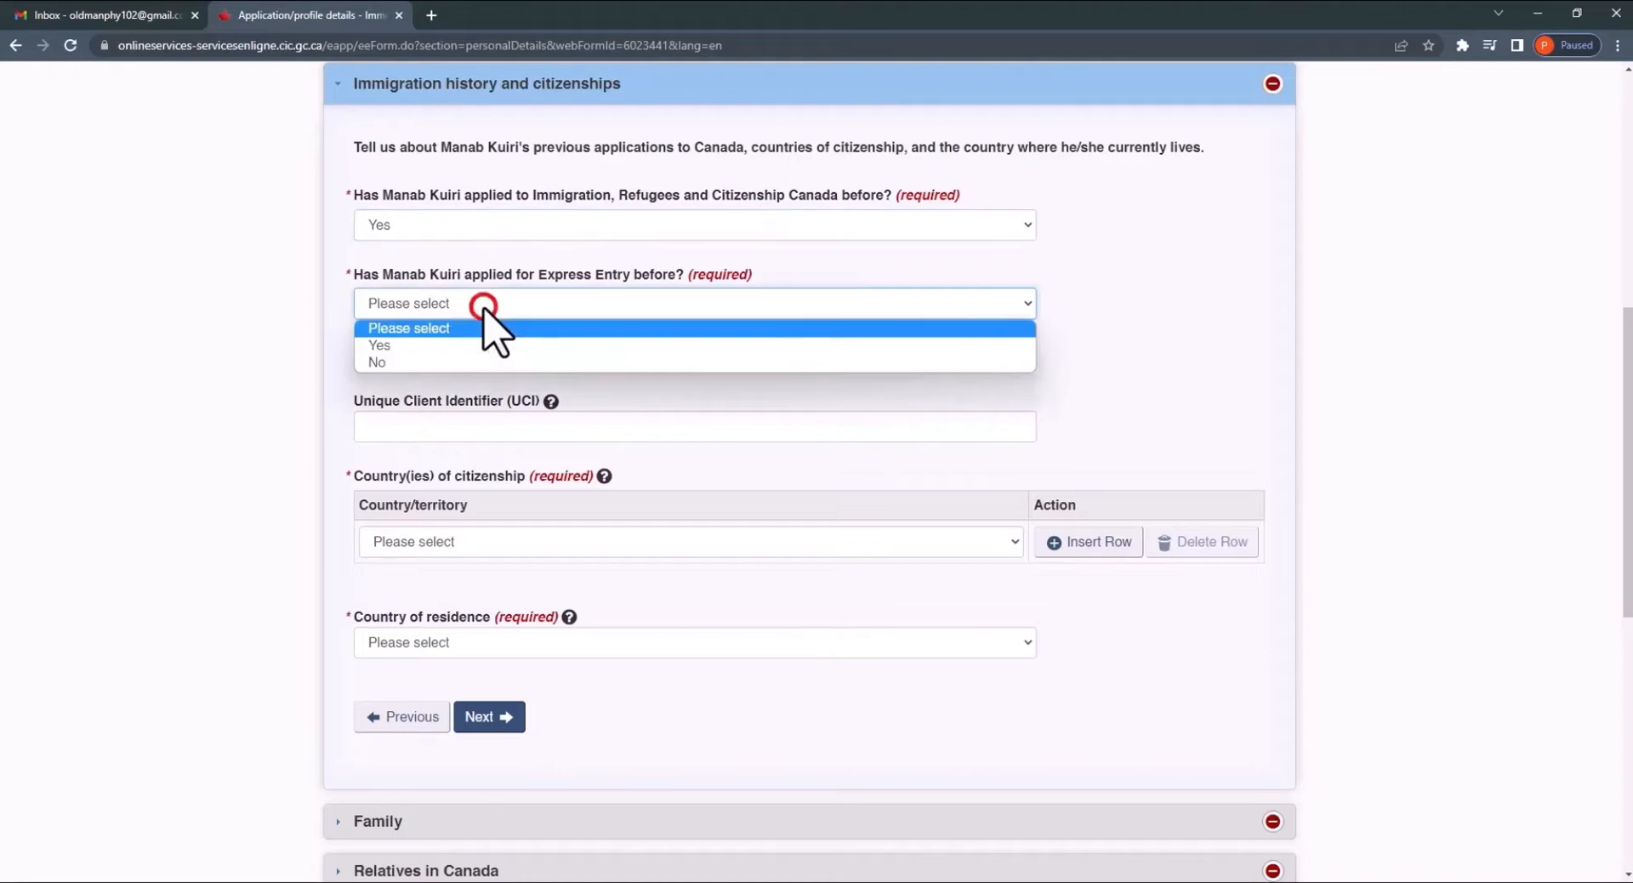
left_click(401, 364)
scroll(601, 467, "down", 1)
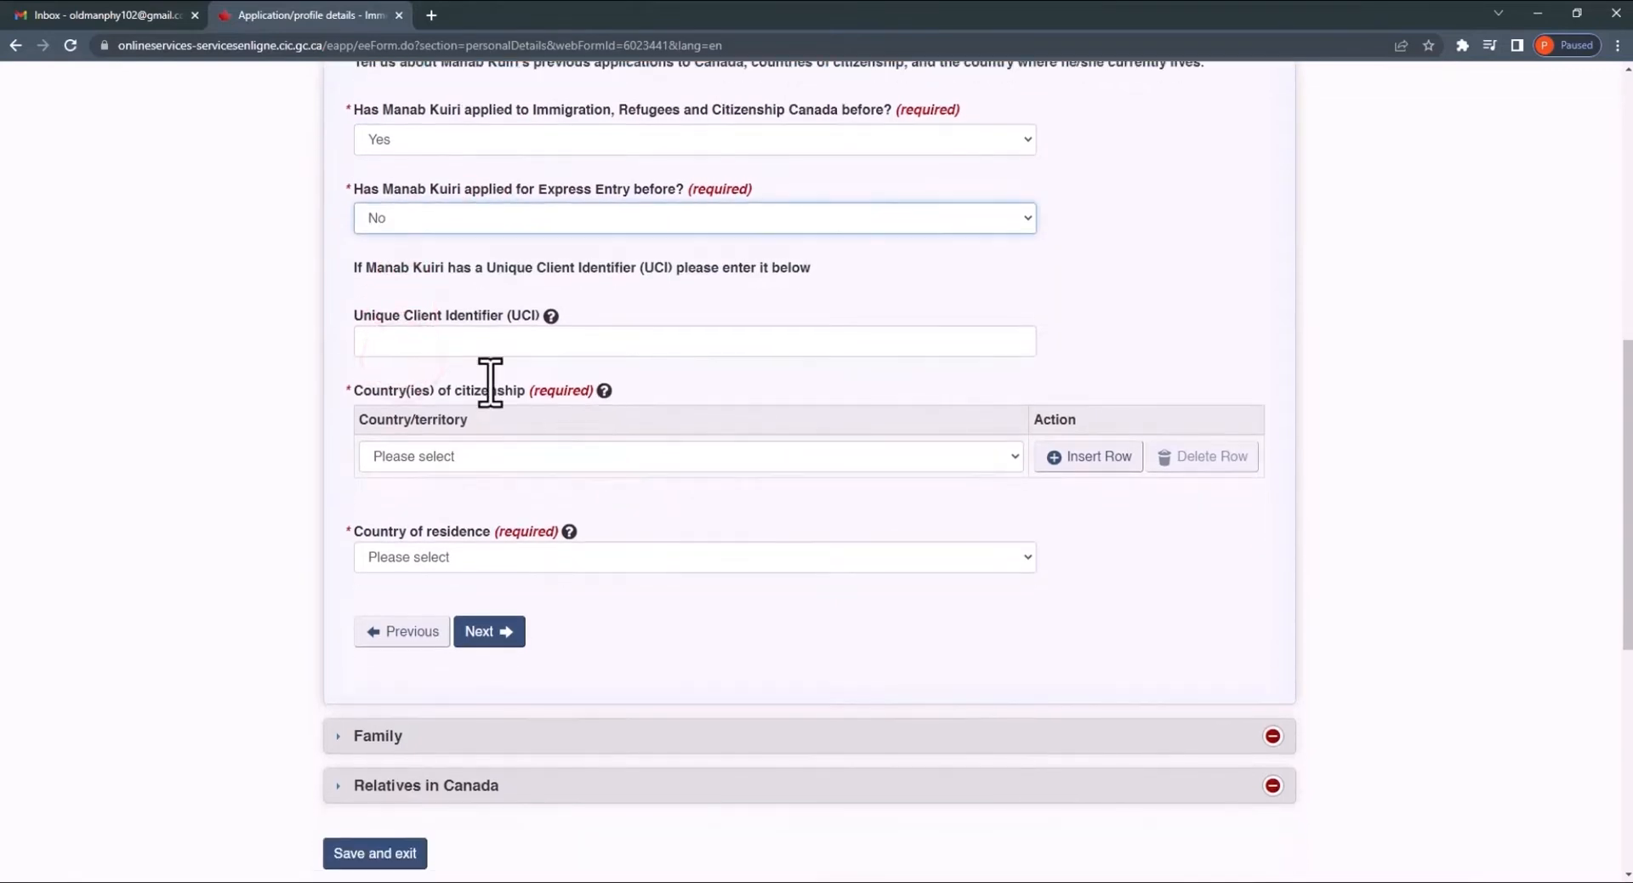
left_click(445, 346)
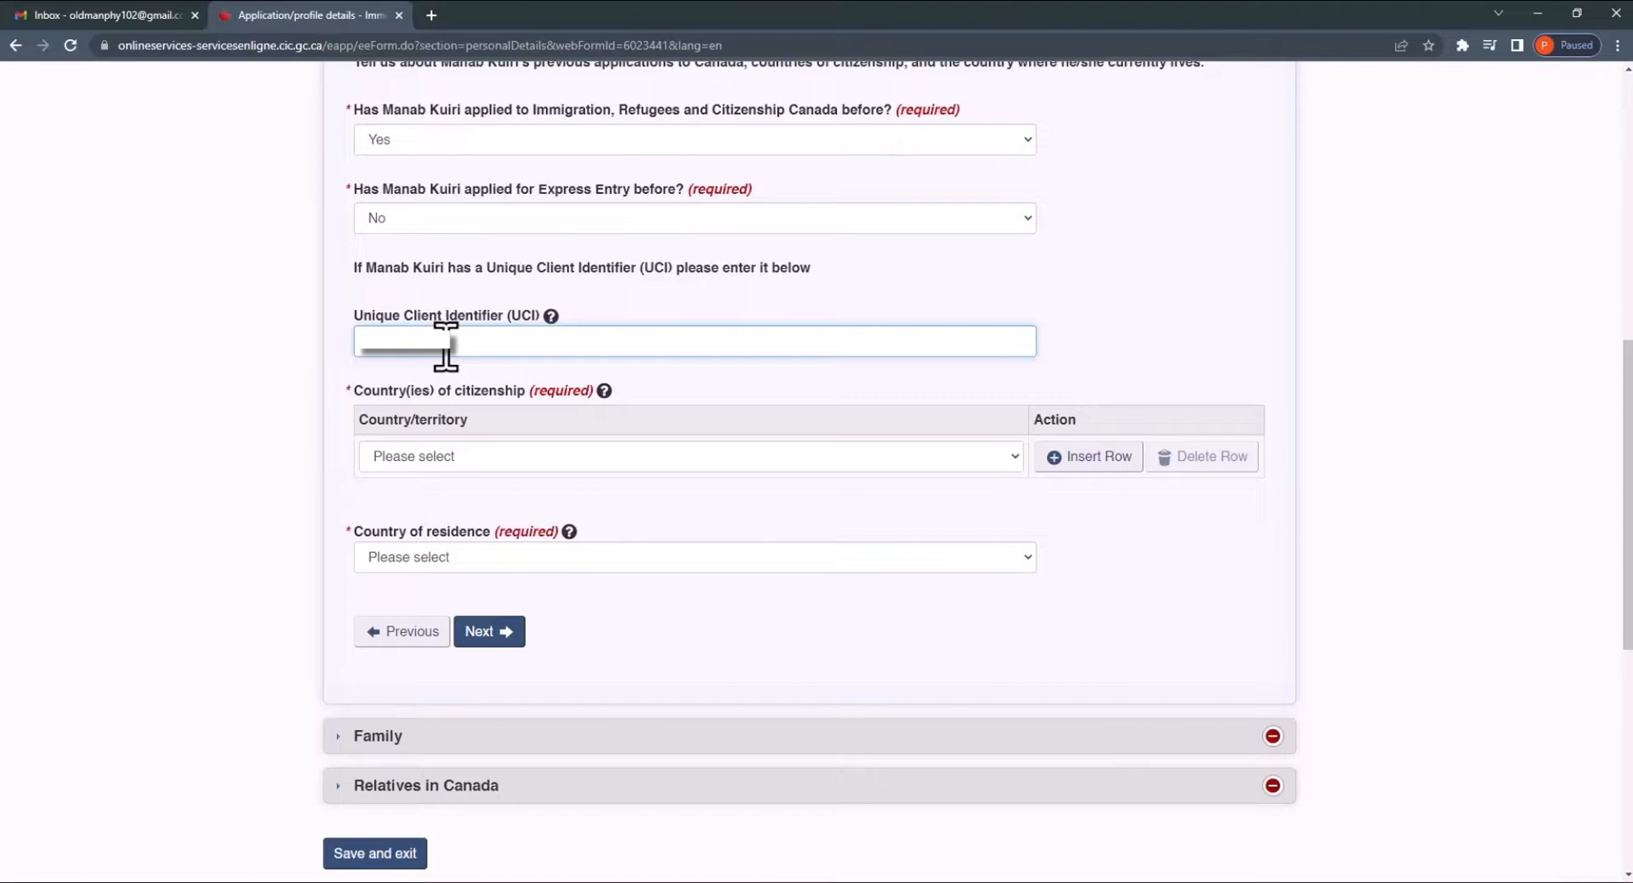
Step: Set the country of citizenship to India and the country of residence to Canada
left_click(439, 458)
type("india")
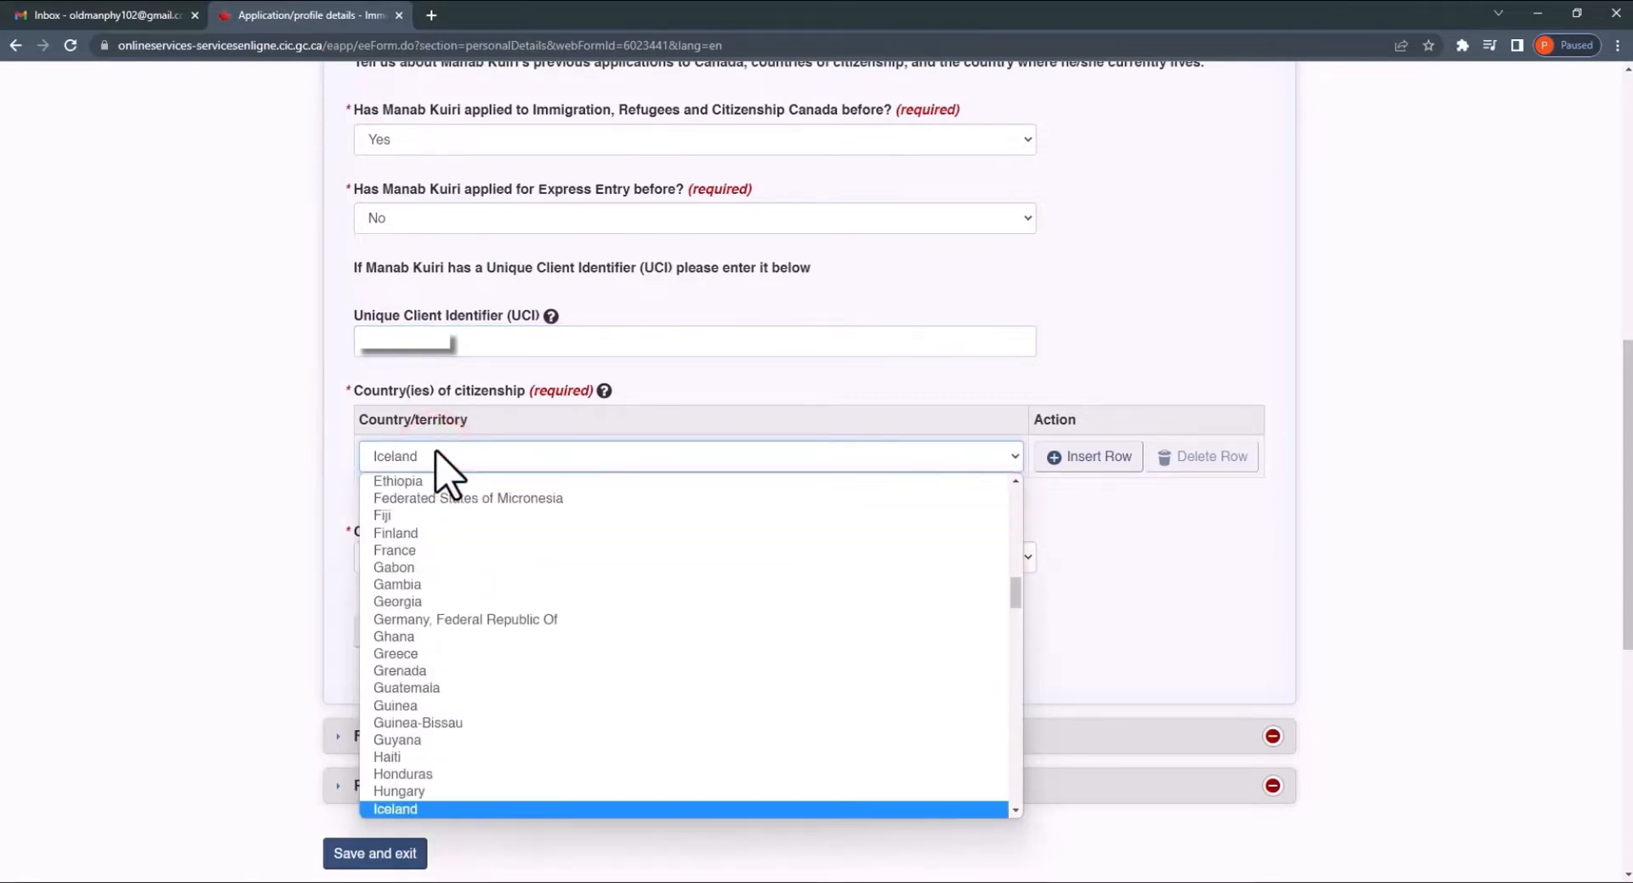
left_click(393, 809)
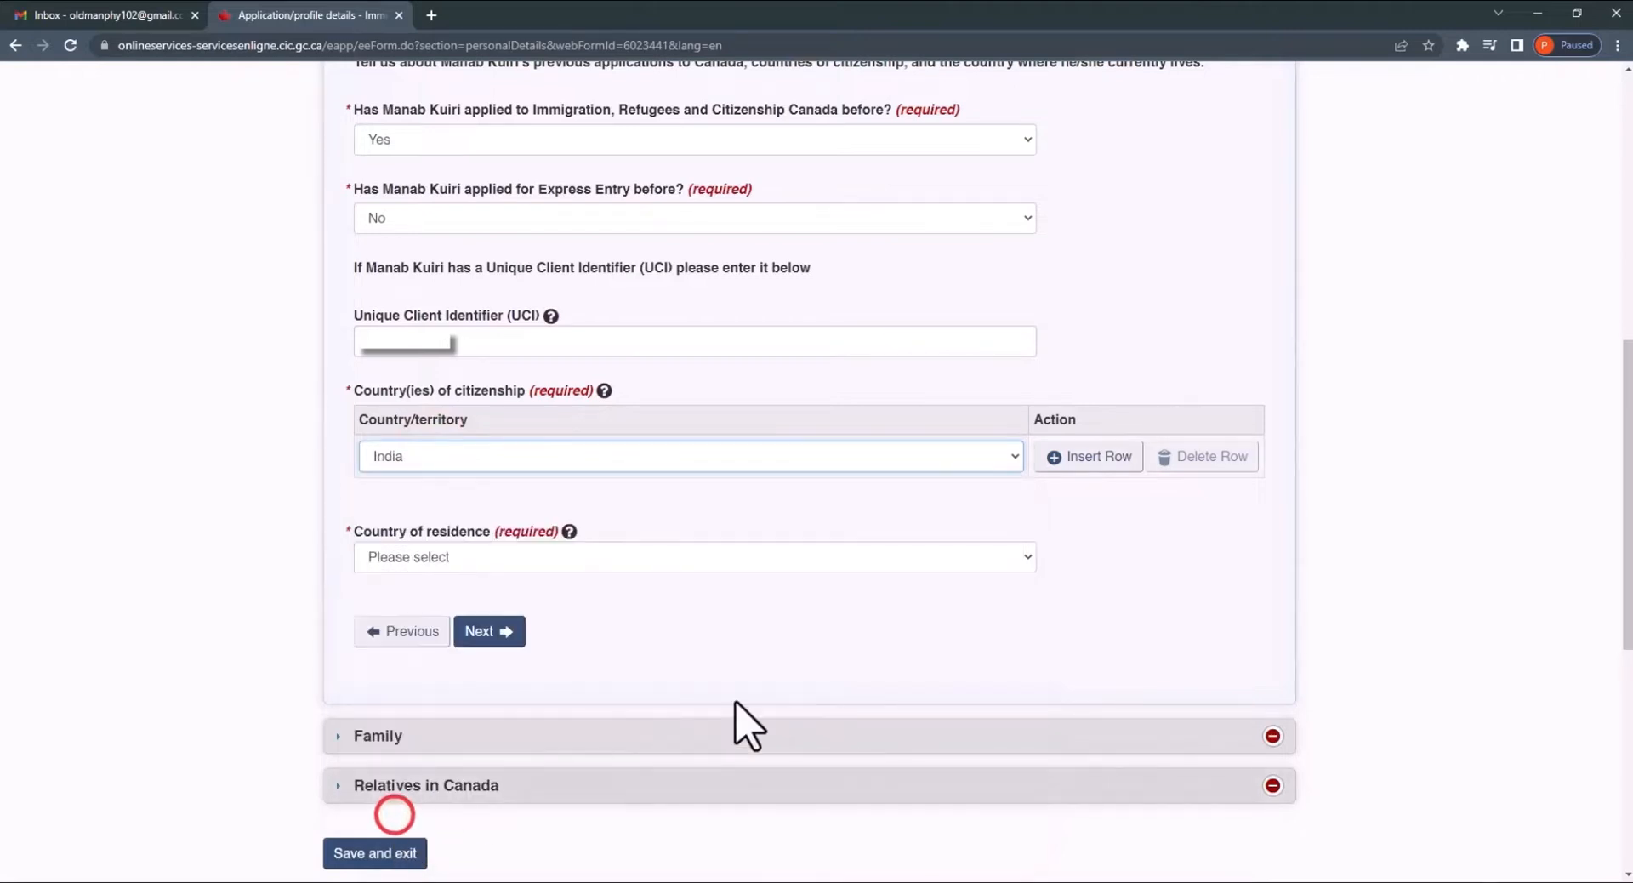
left_click(465, 557)
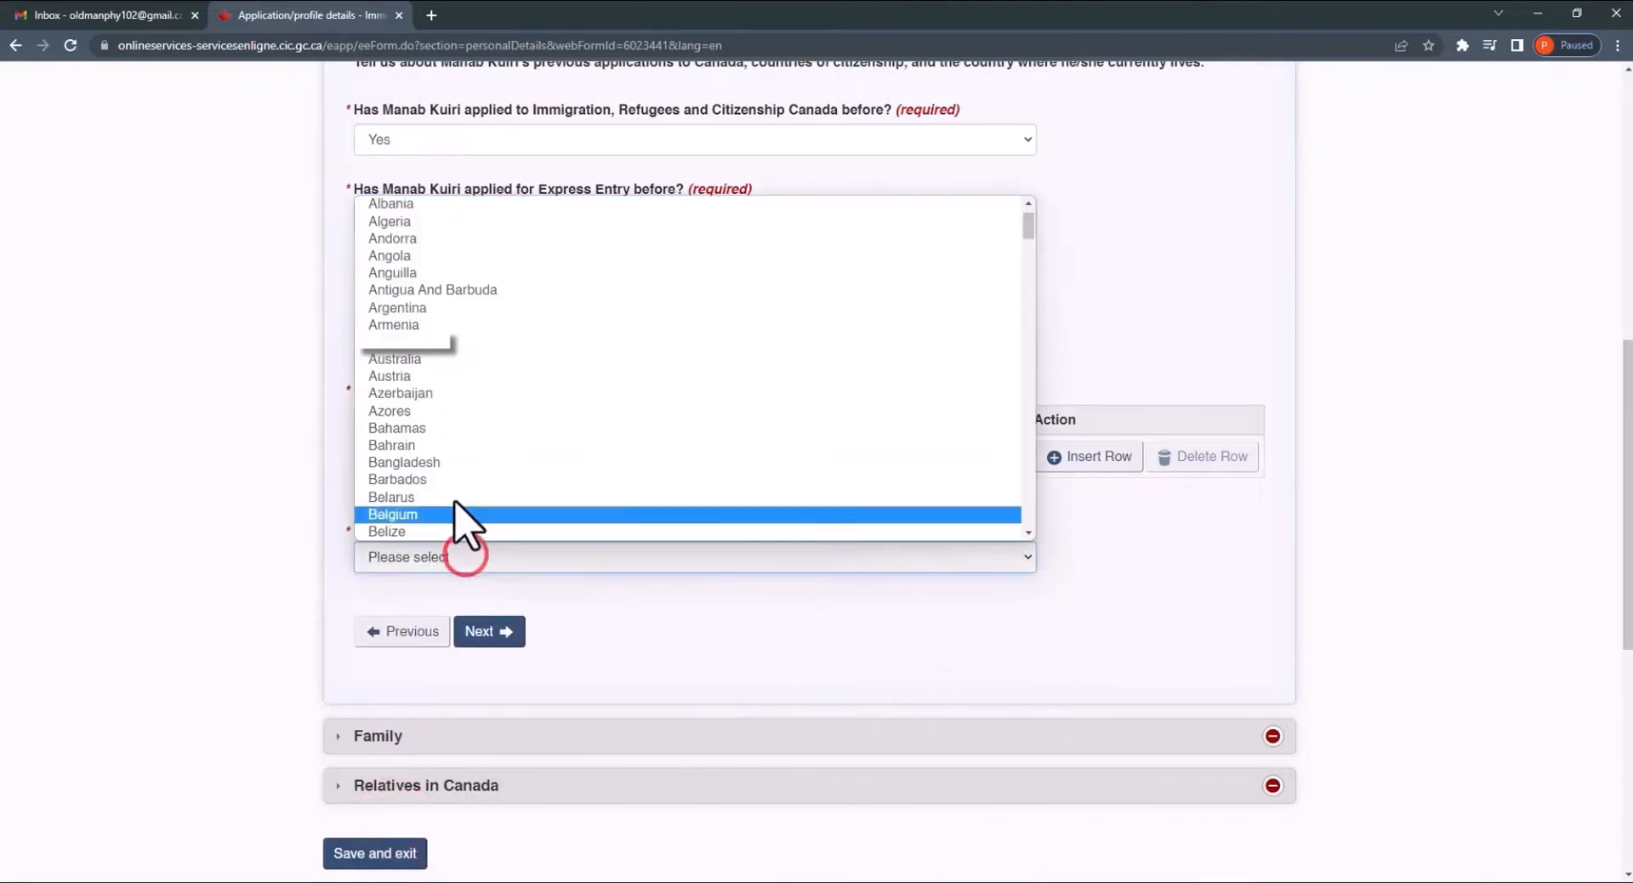
type("c")
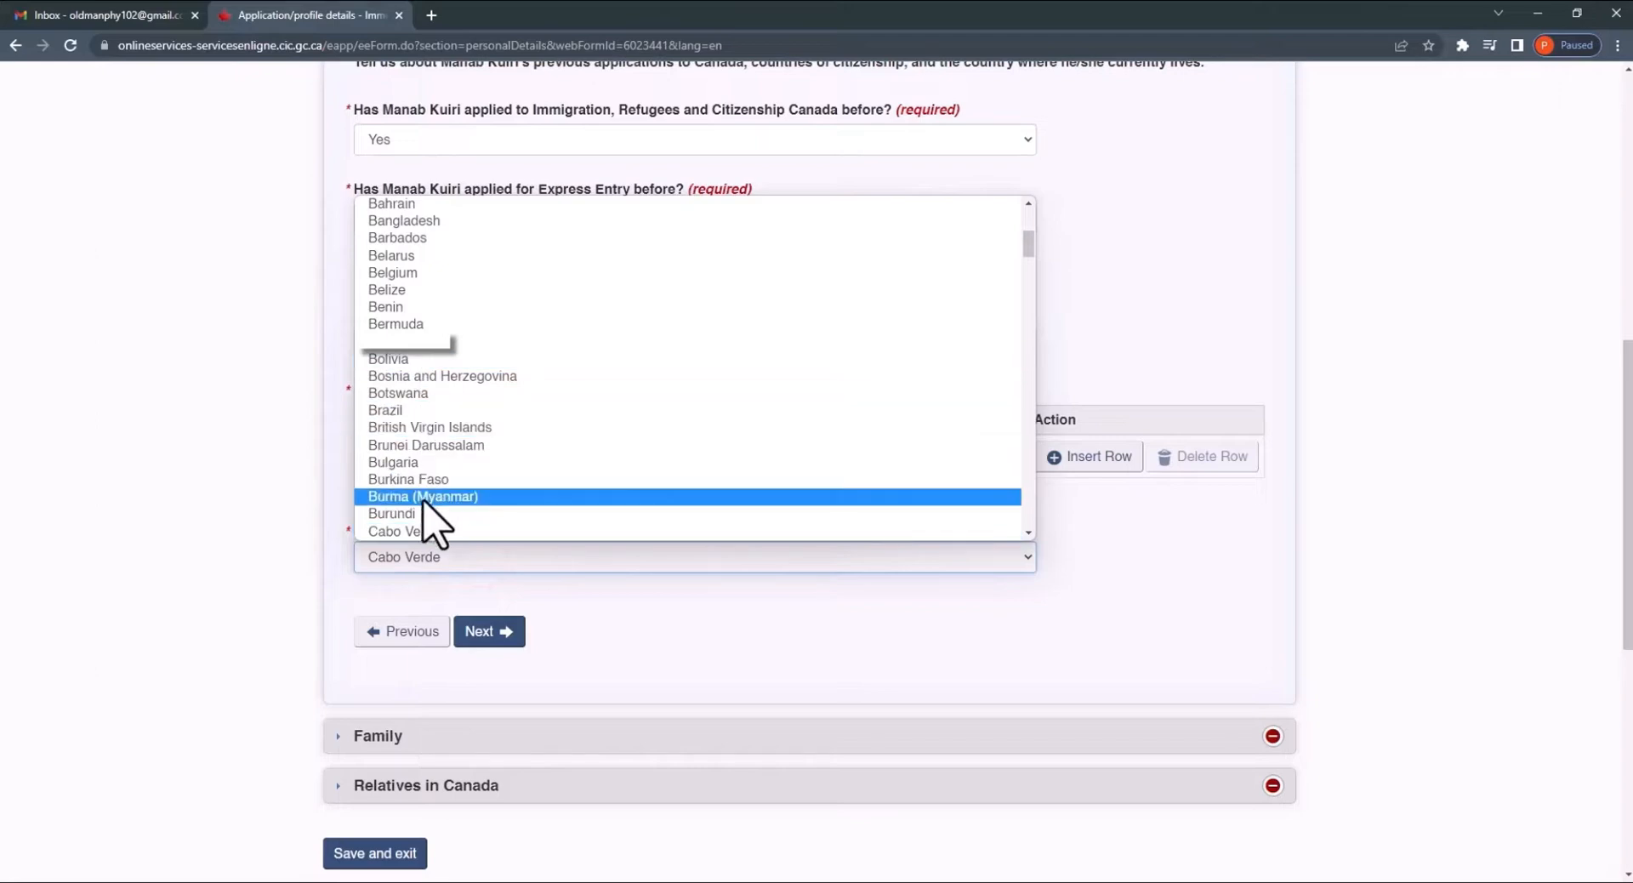
scroll(419, 521, "down", 2)
left_click(414, 413)
left_click(497, 632)
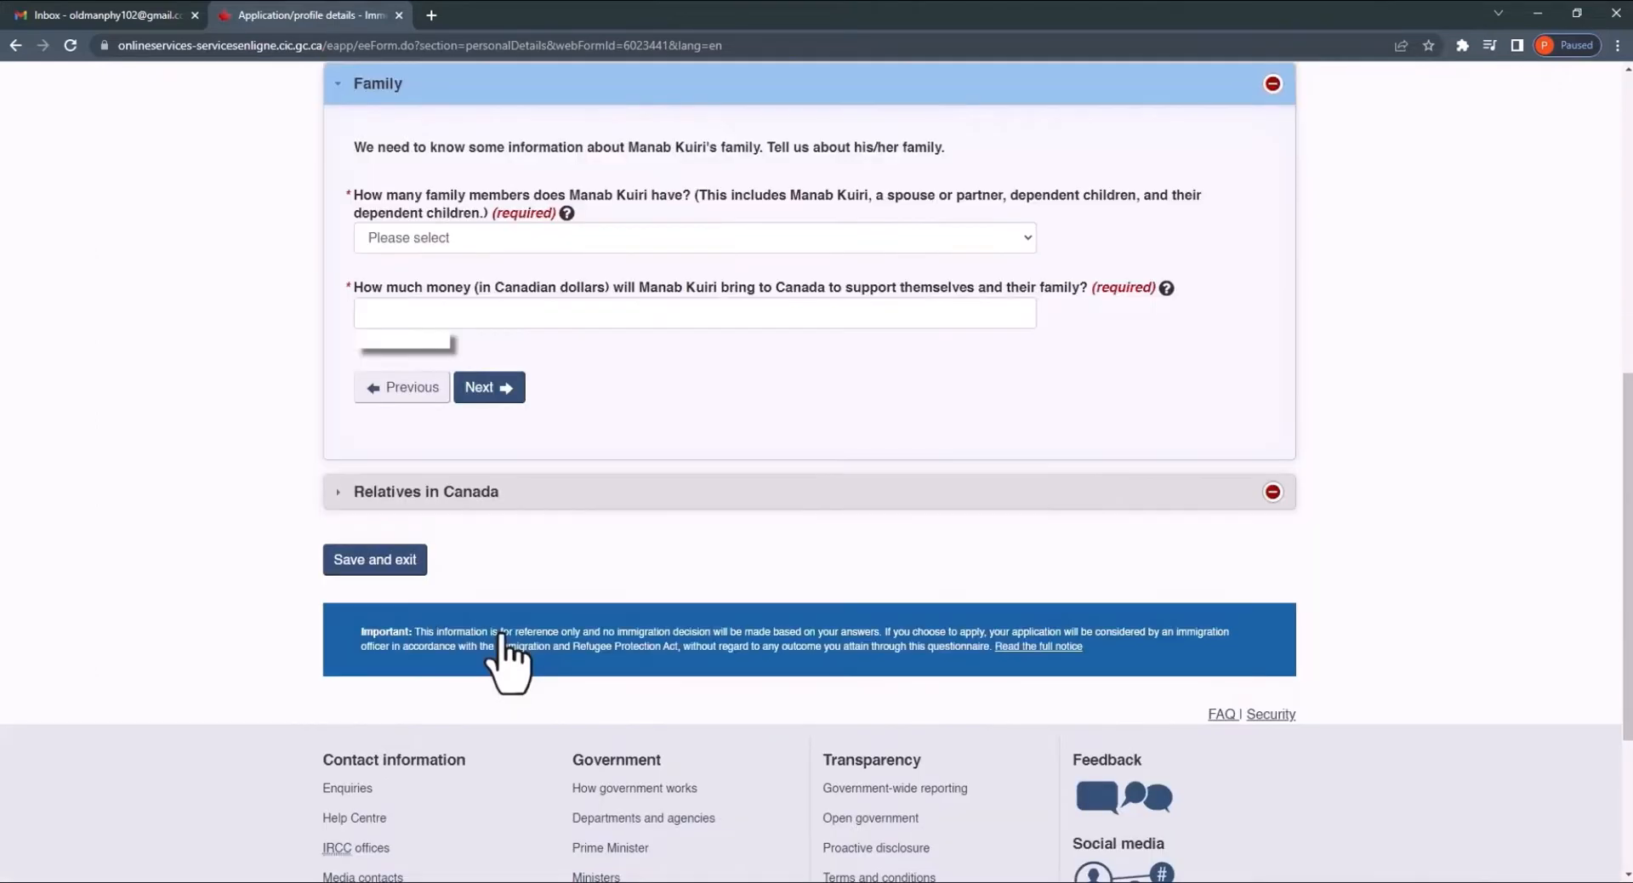
Step: Set the family size to 4 and the settlement funds to 25000
left_click(468, 239)
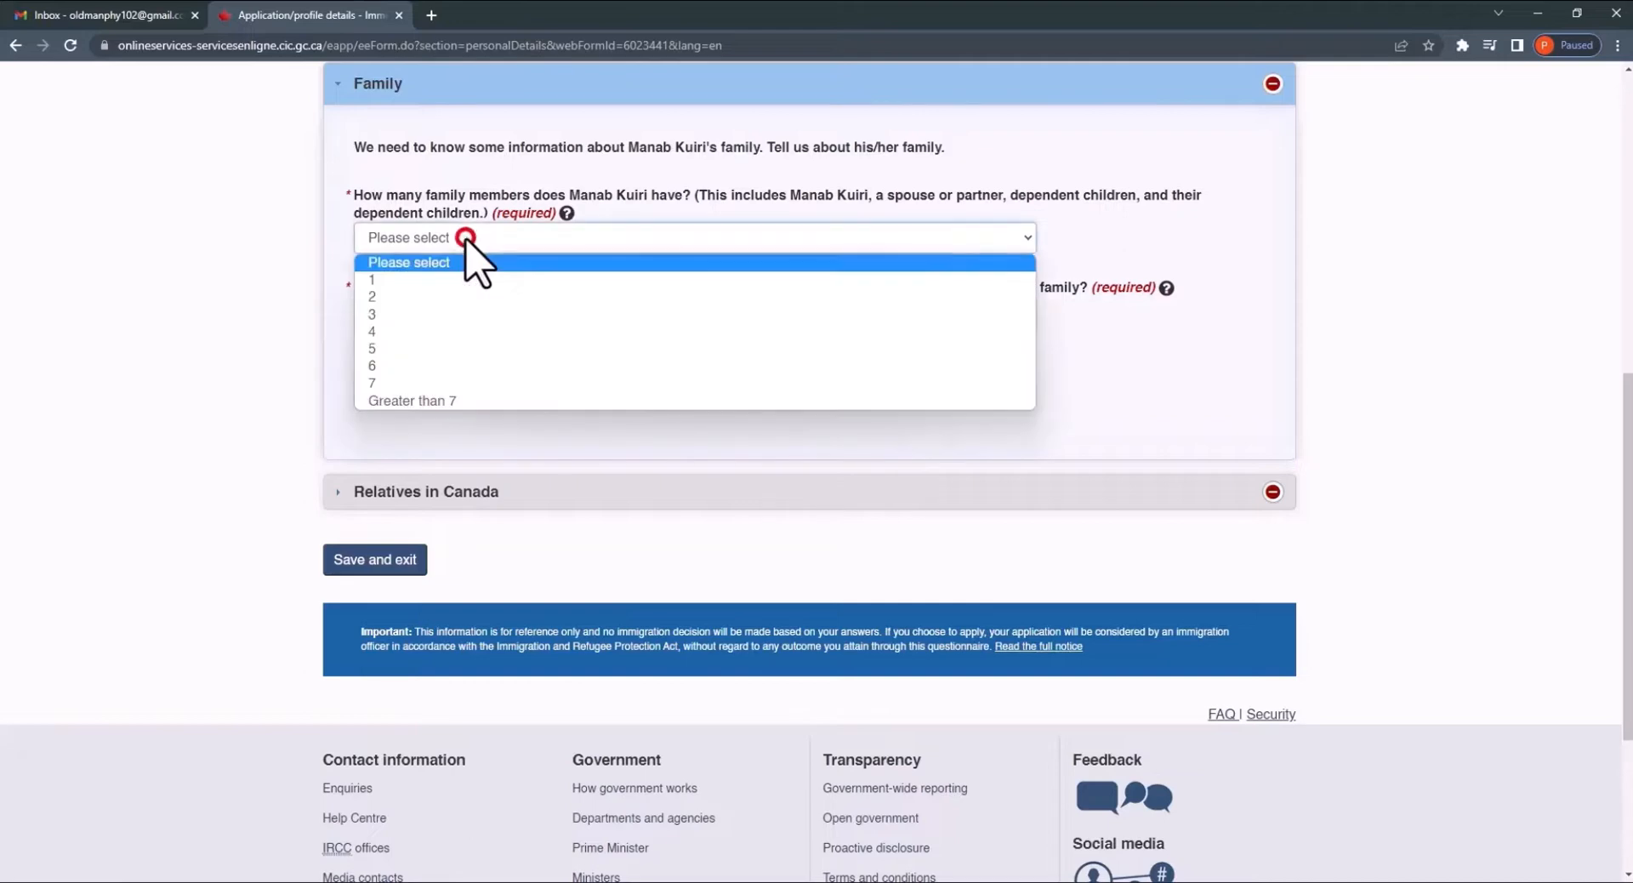
left_click(391, 331)
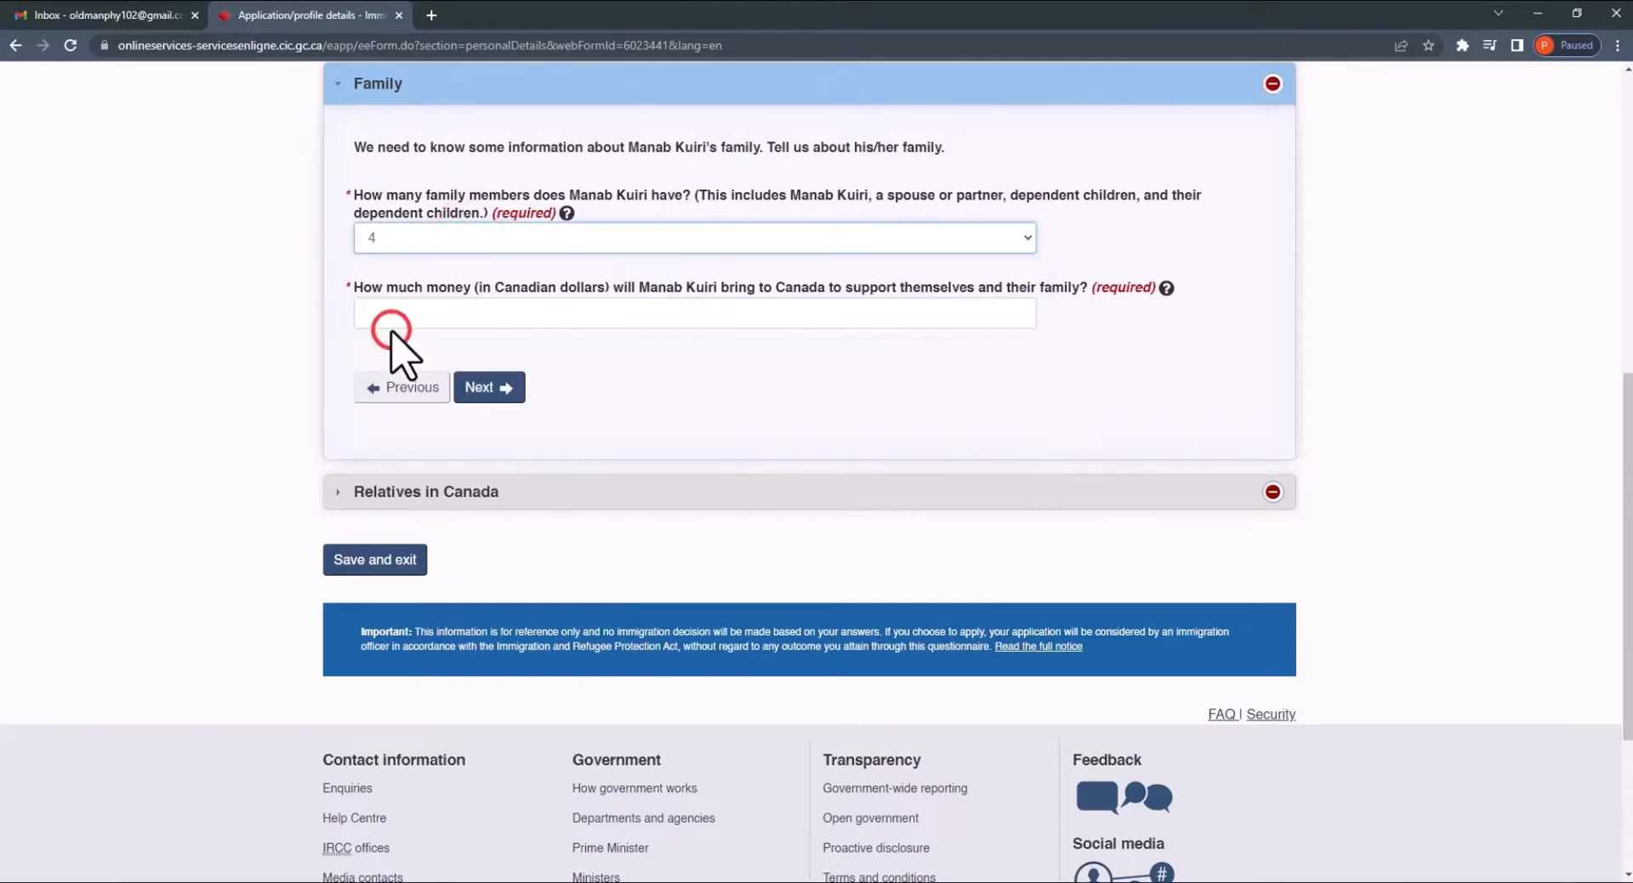
left_click(437, 321)
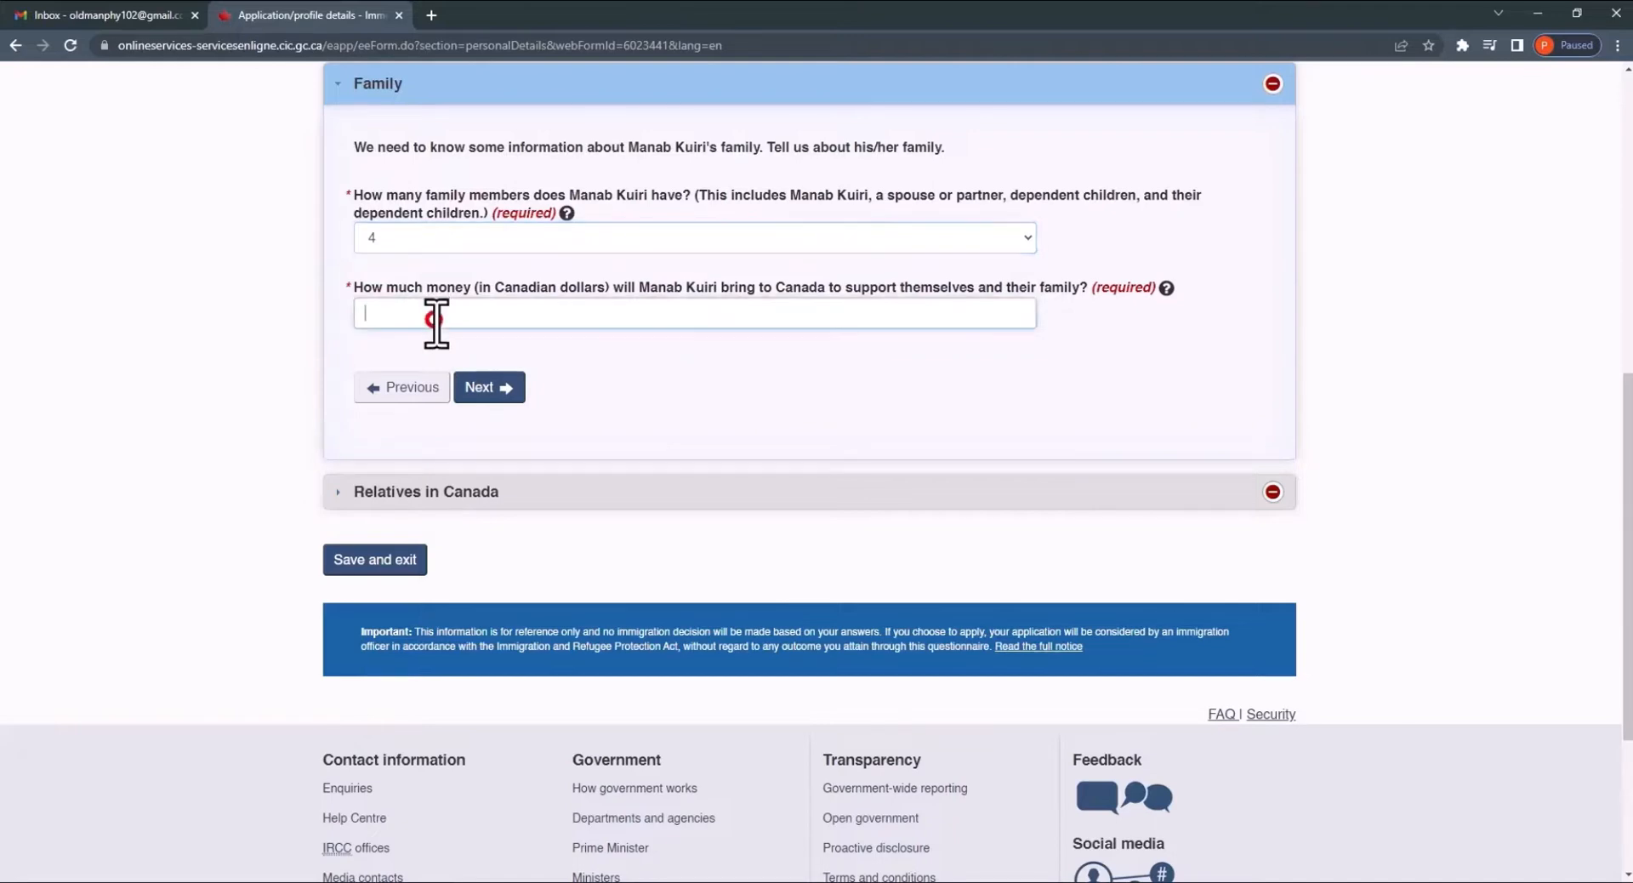
type("25000")
left_click(505, 389)
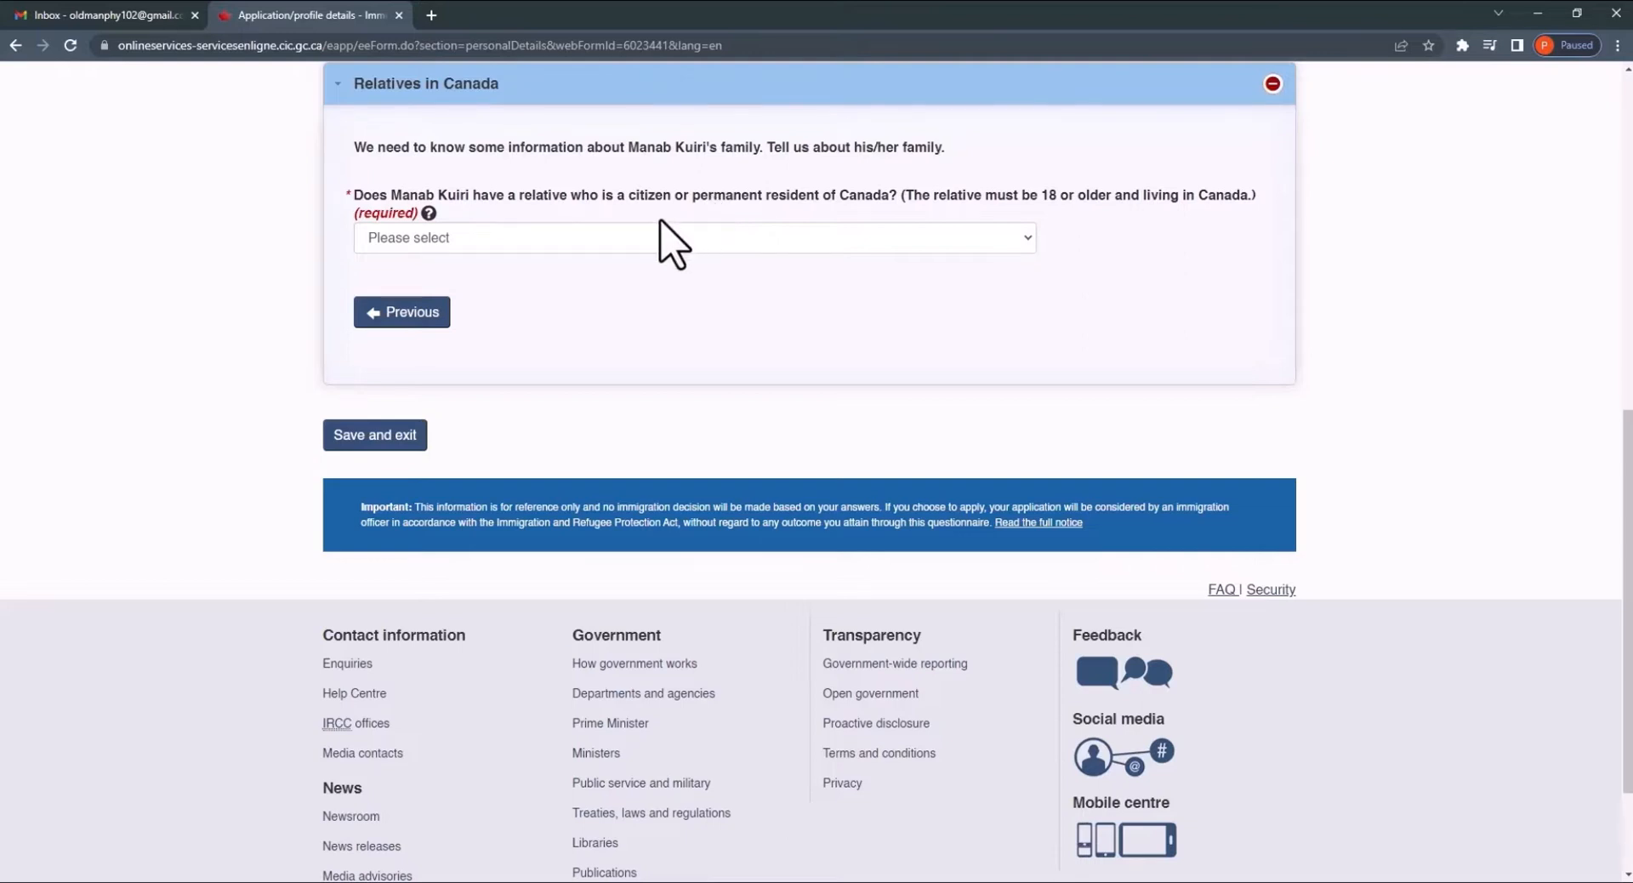
Step: Answer No to having relatives in Canada and save the personal details
left_click(583, 231)
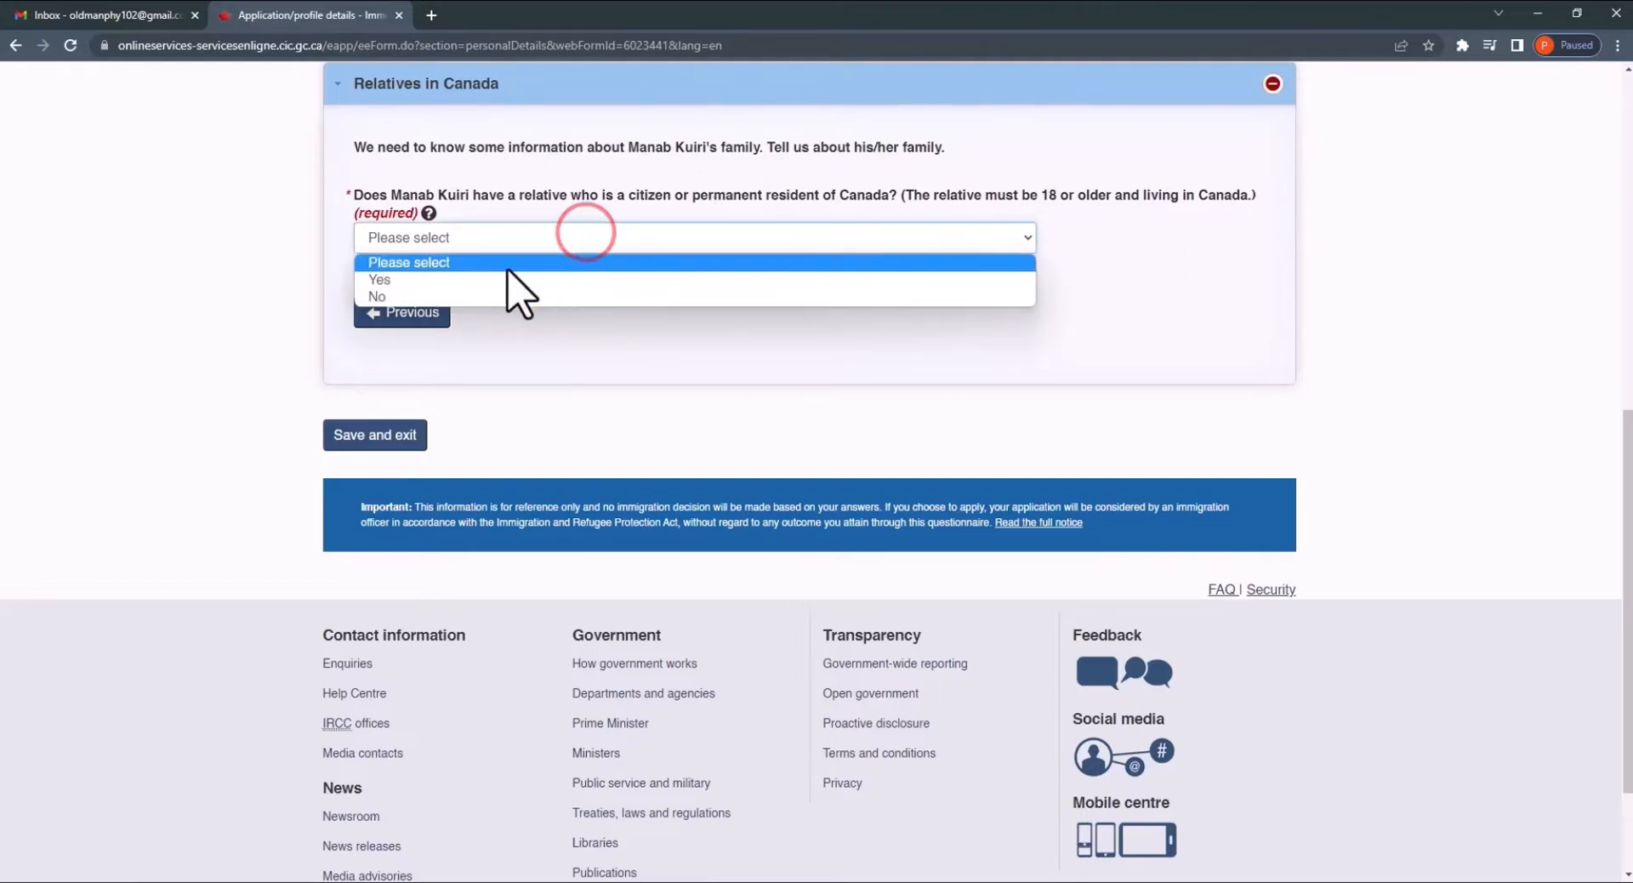
left_click(444, 299)
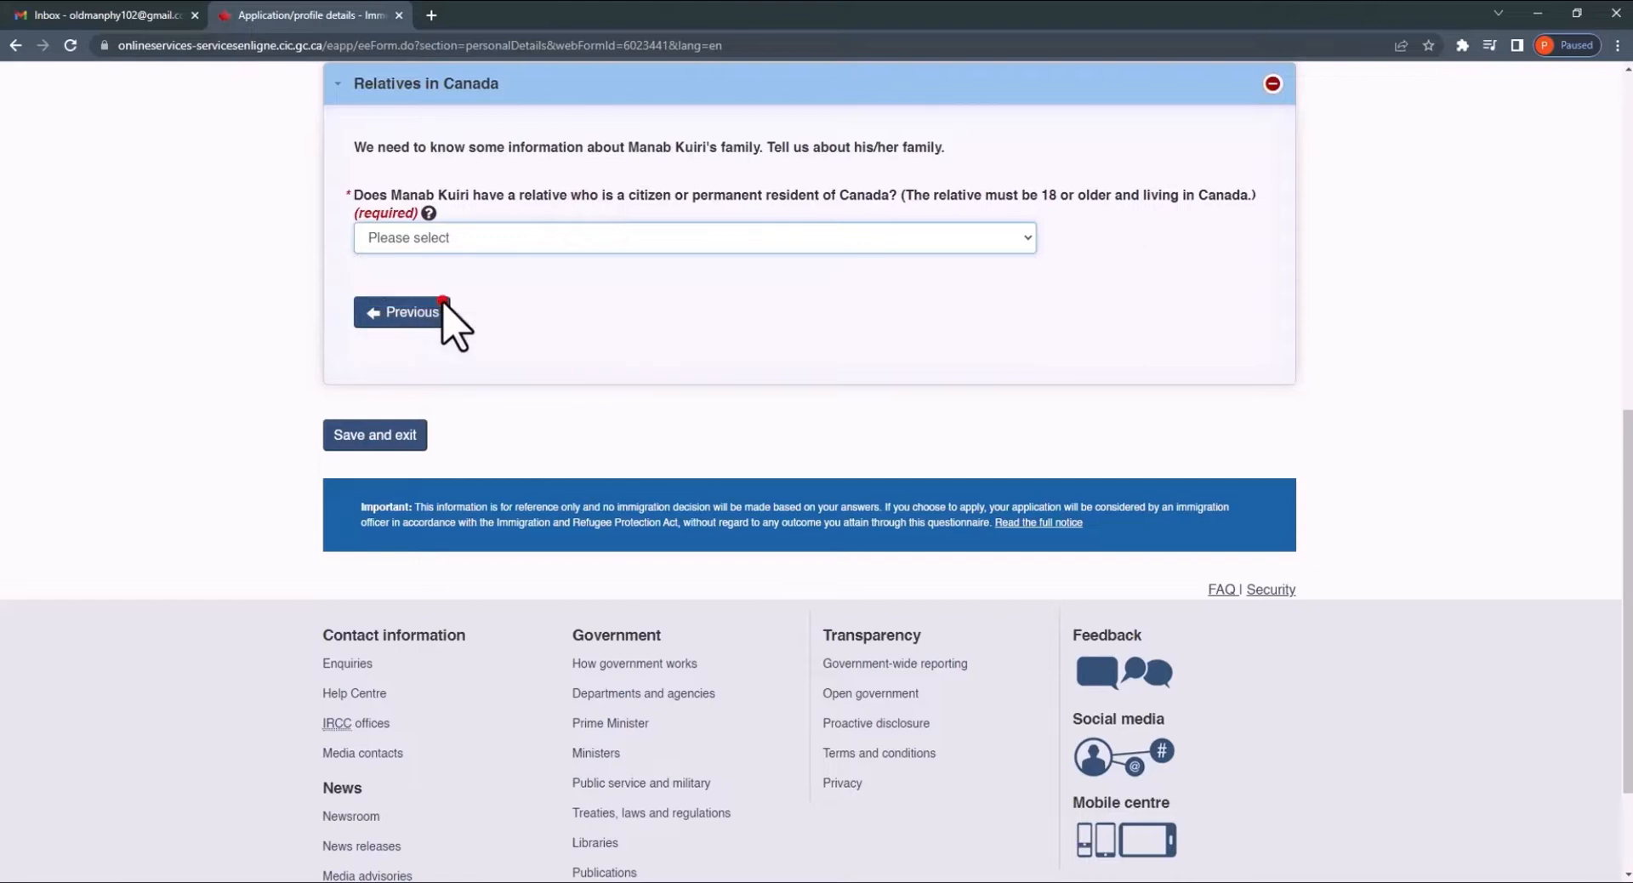
left_click(386, 436)
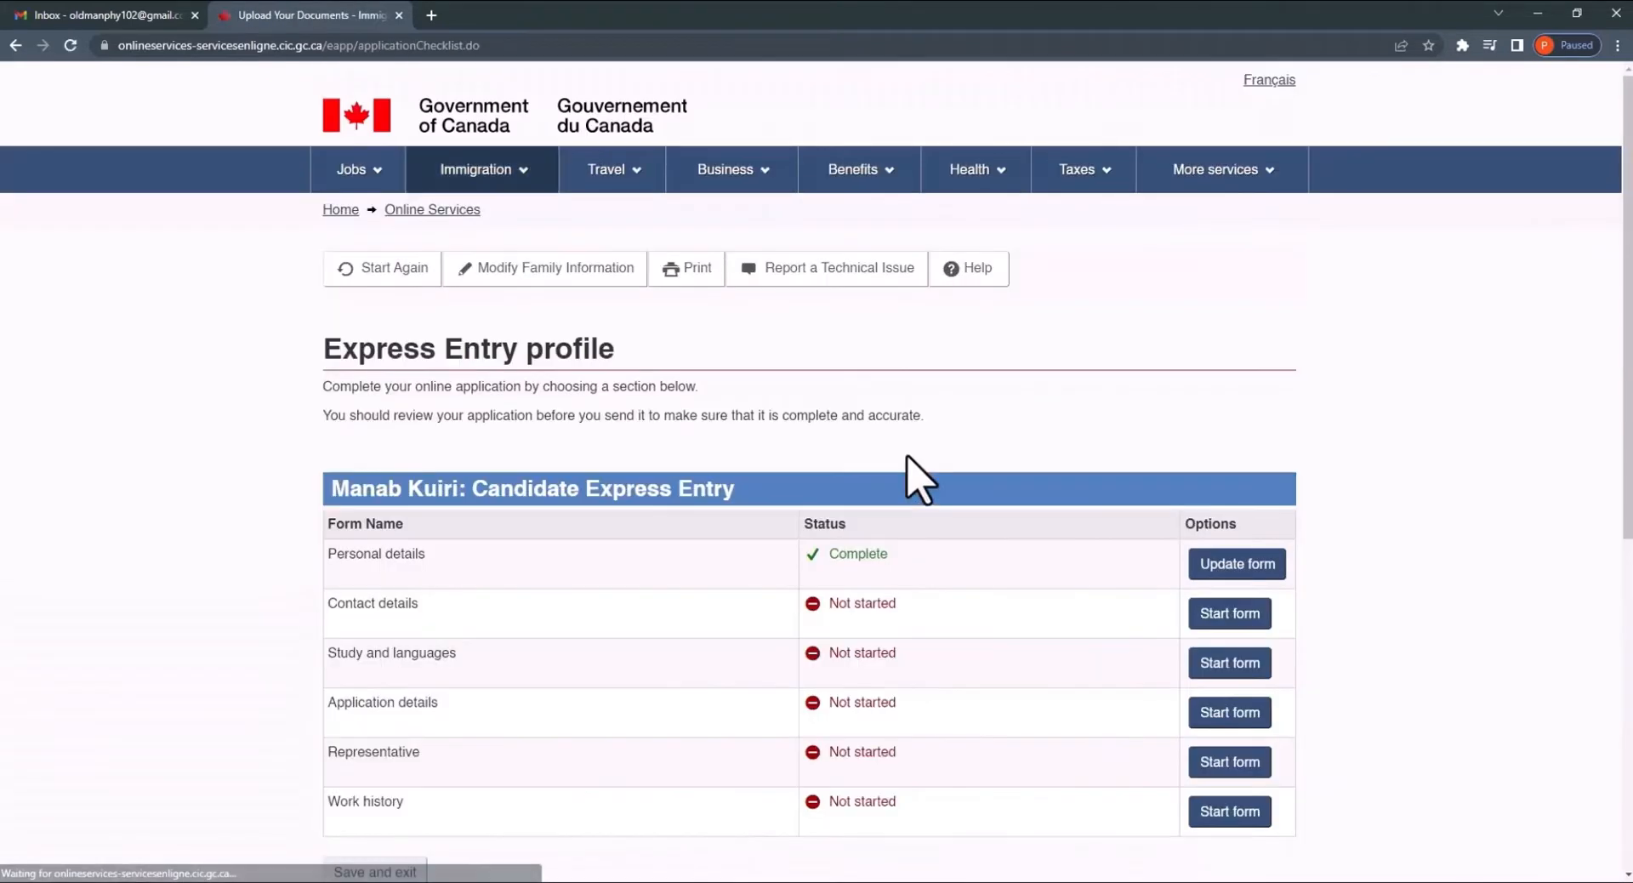
Step: Choose English as correspondence language, fill in the applicant's e-mail address, and save contact details
scroll(1136, 464, "down", 2)
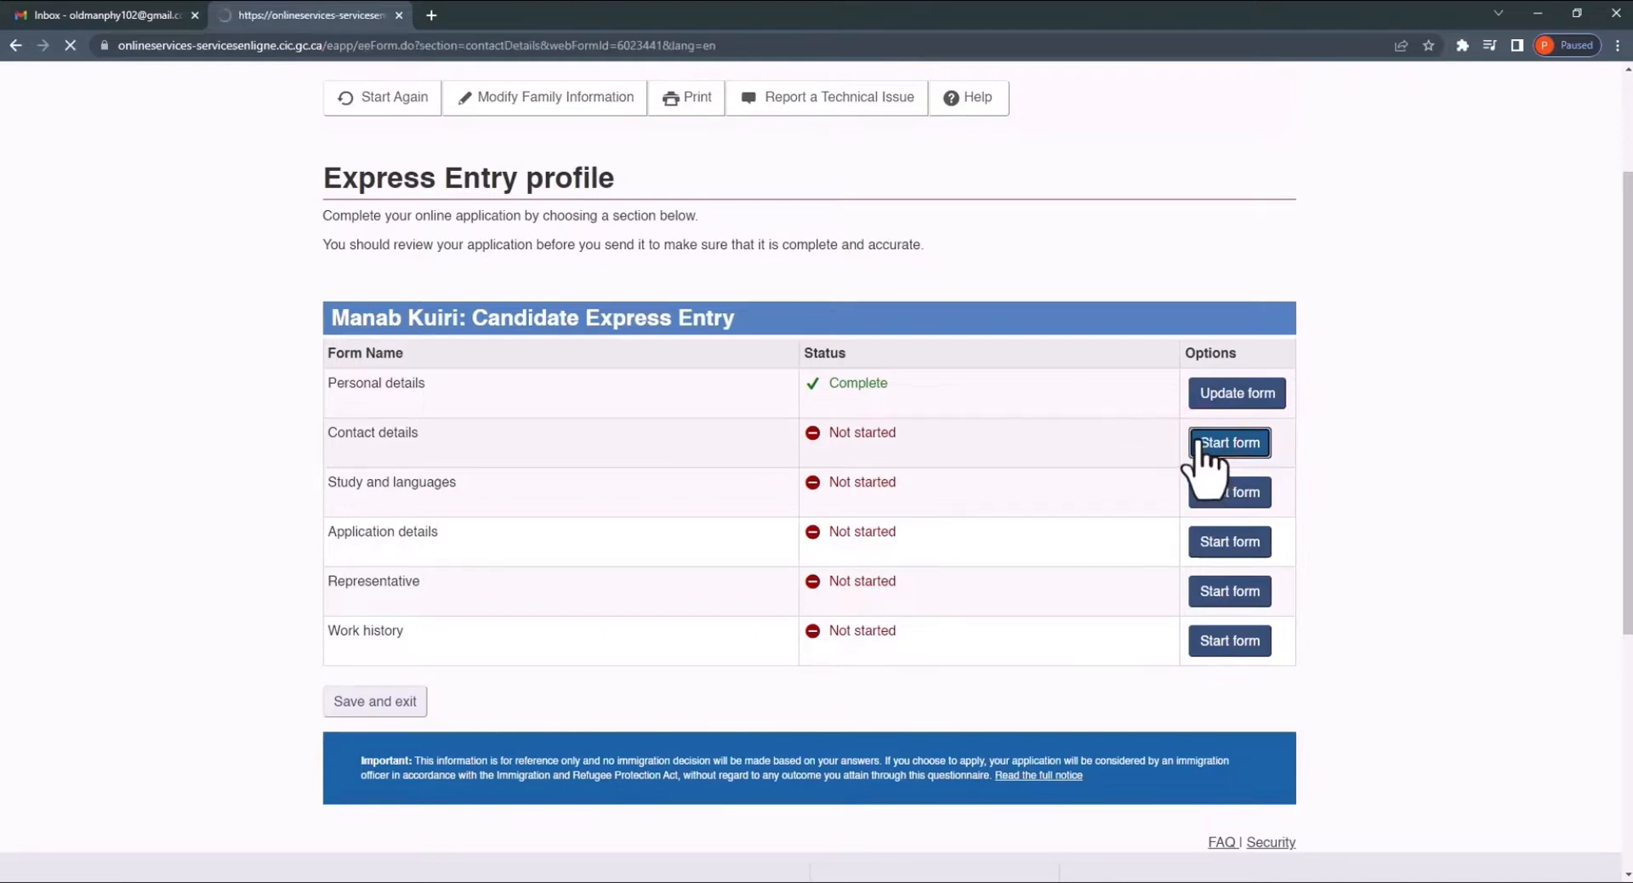
scroll(730, 466, "down", 2)
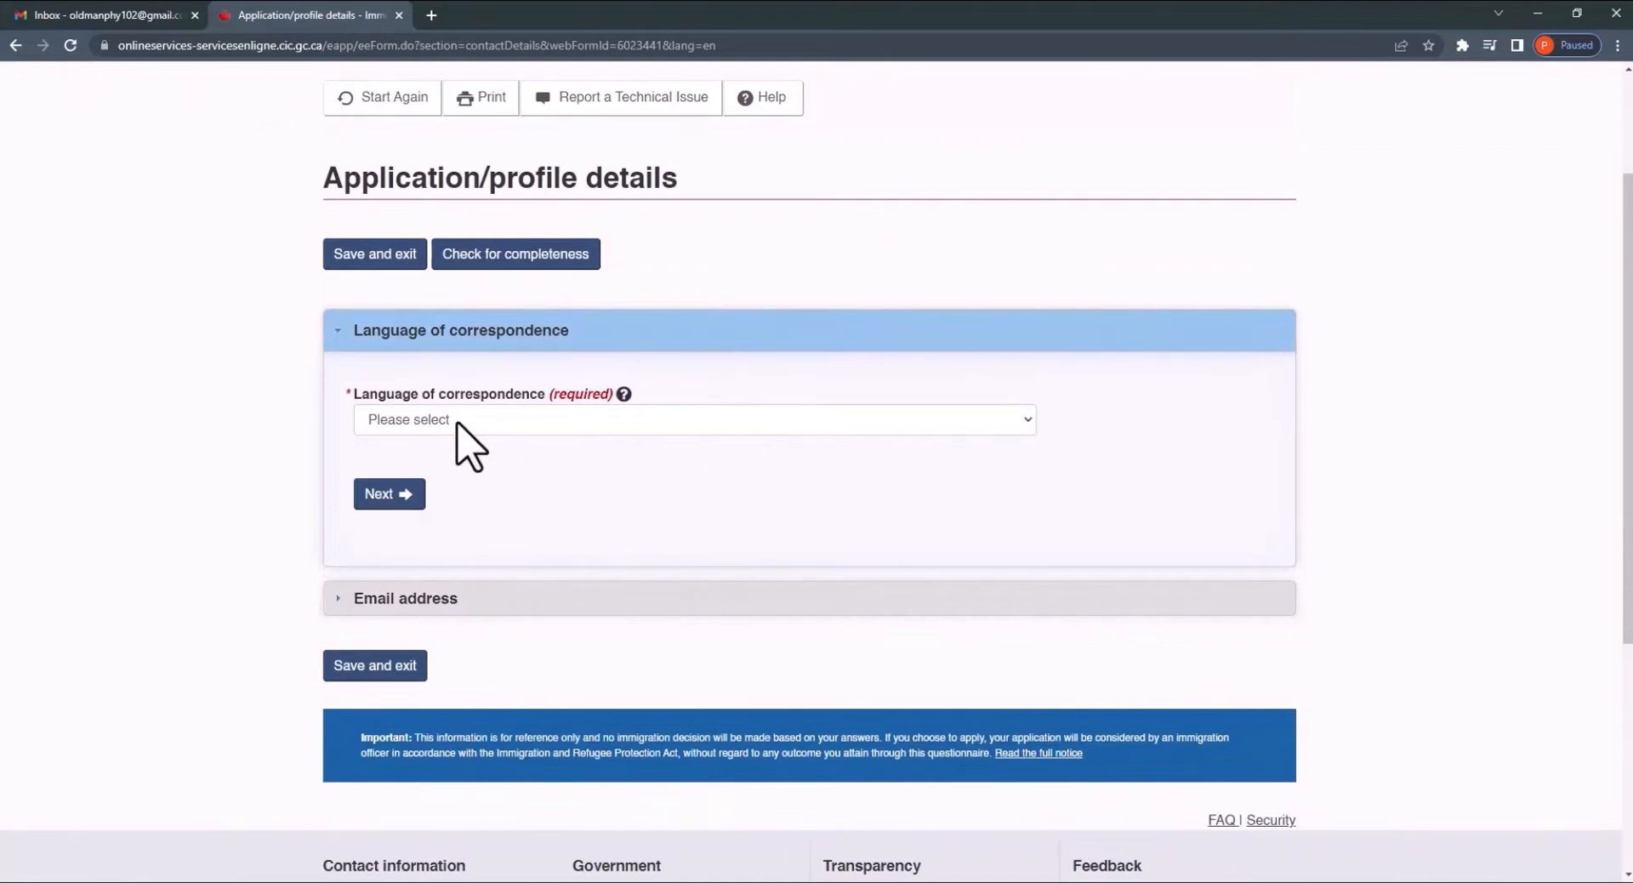
left_click(458, 420)
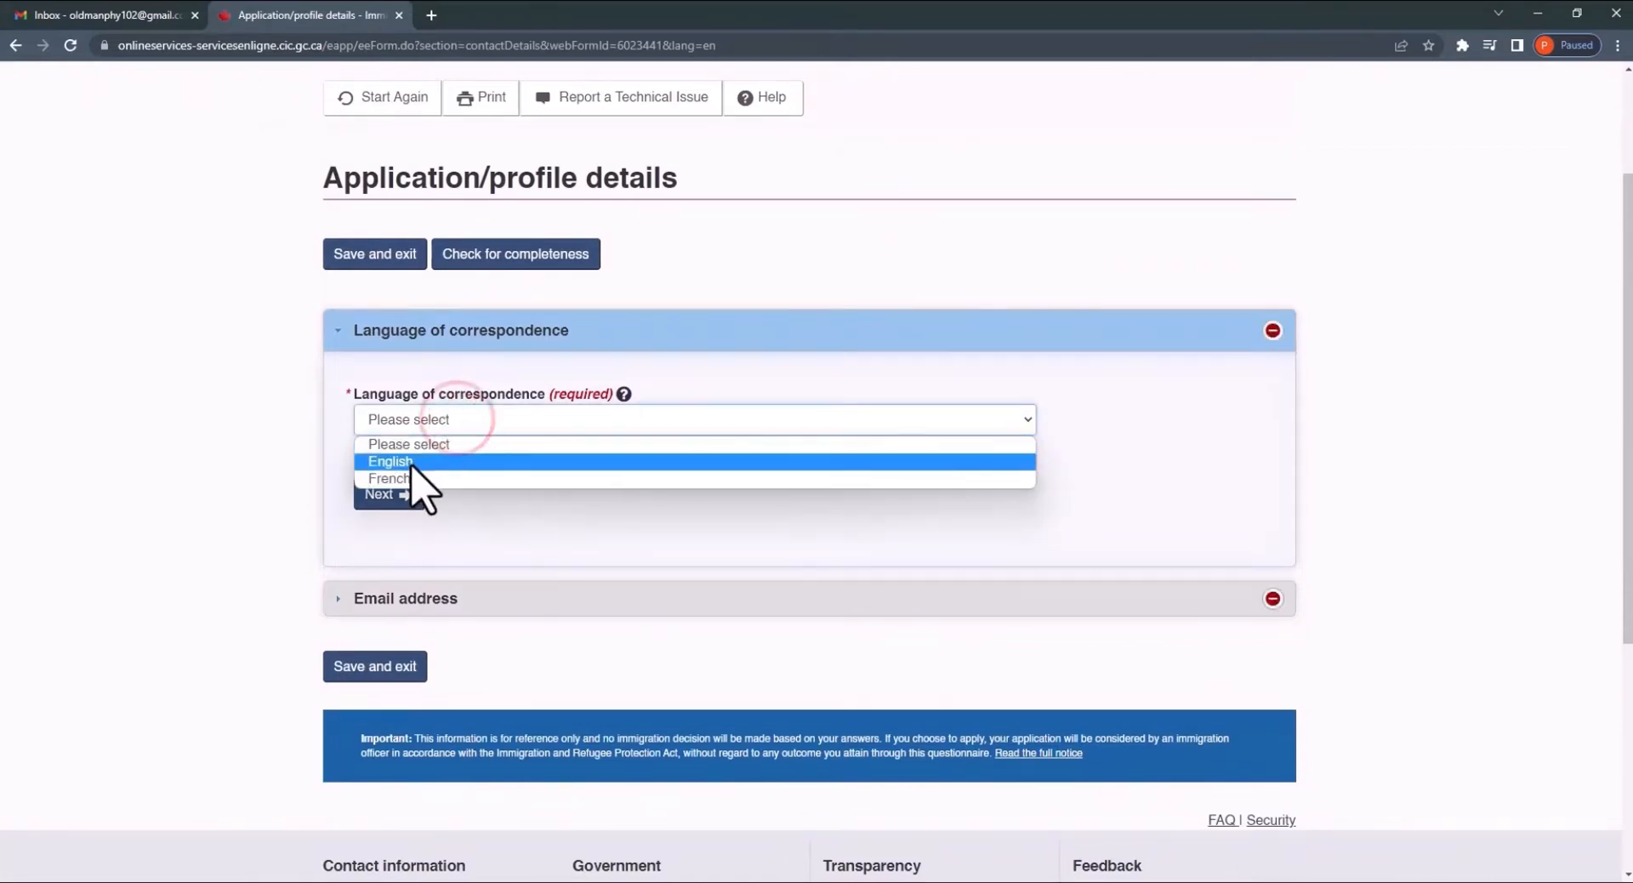
left_click(411, 461)
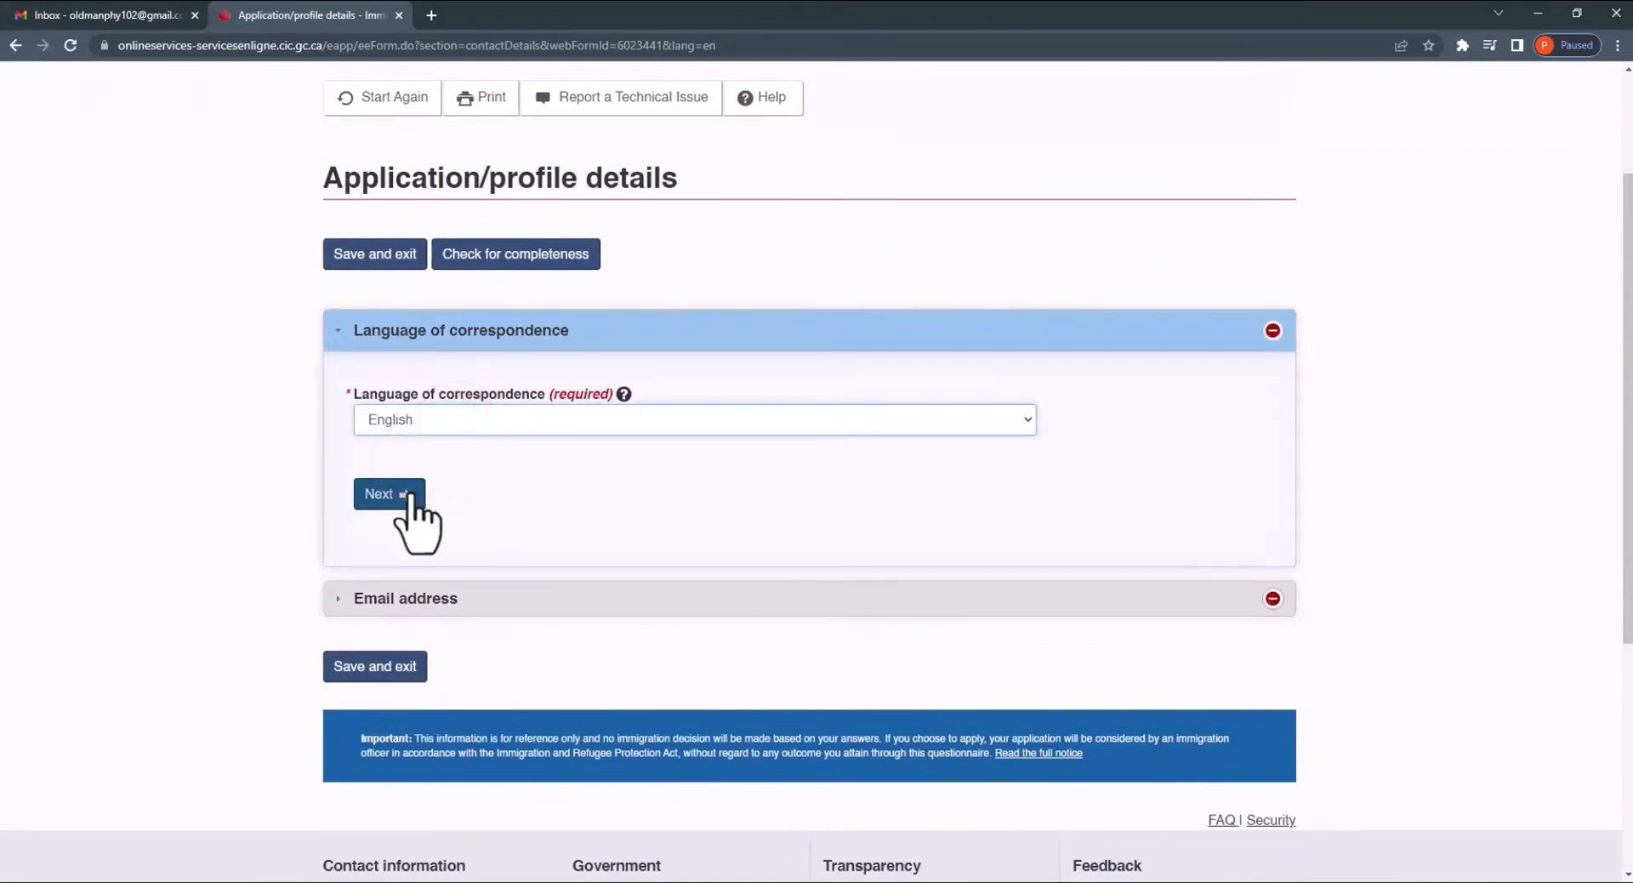
left_click(410, 495)
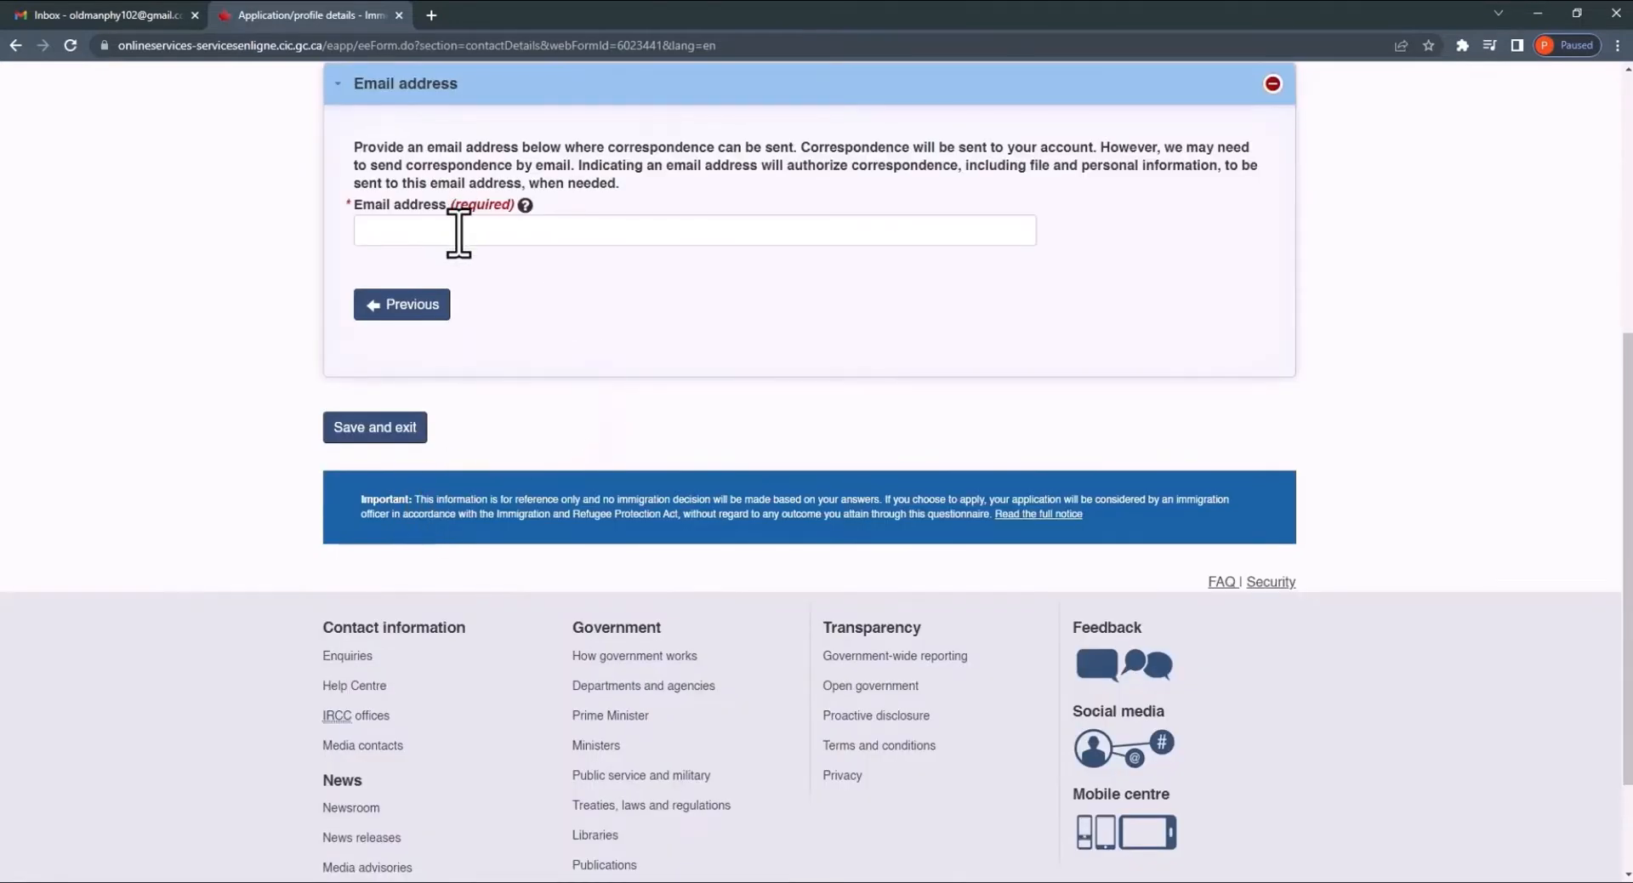
left_click(459, 234)
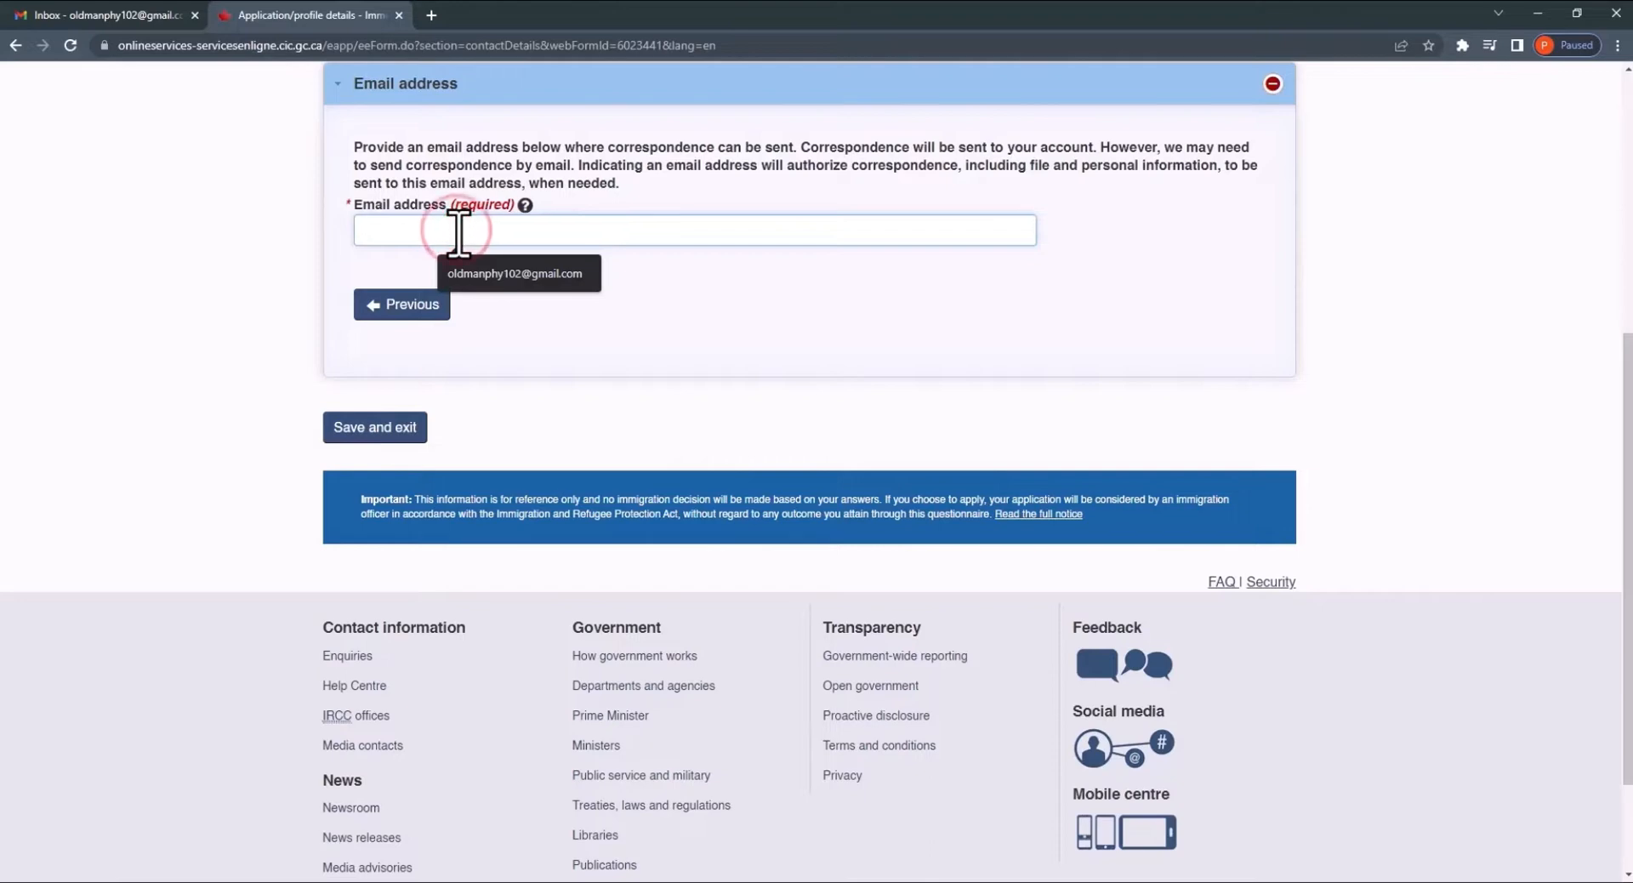
left_click(505, 275)
left_click(384, 427)
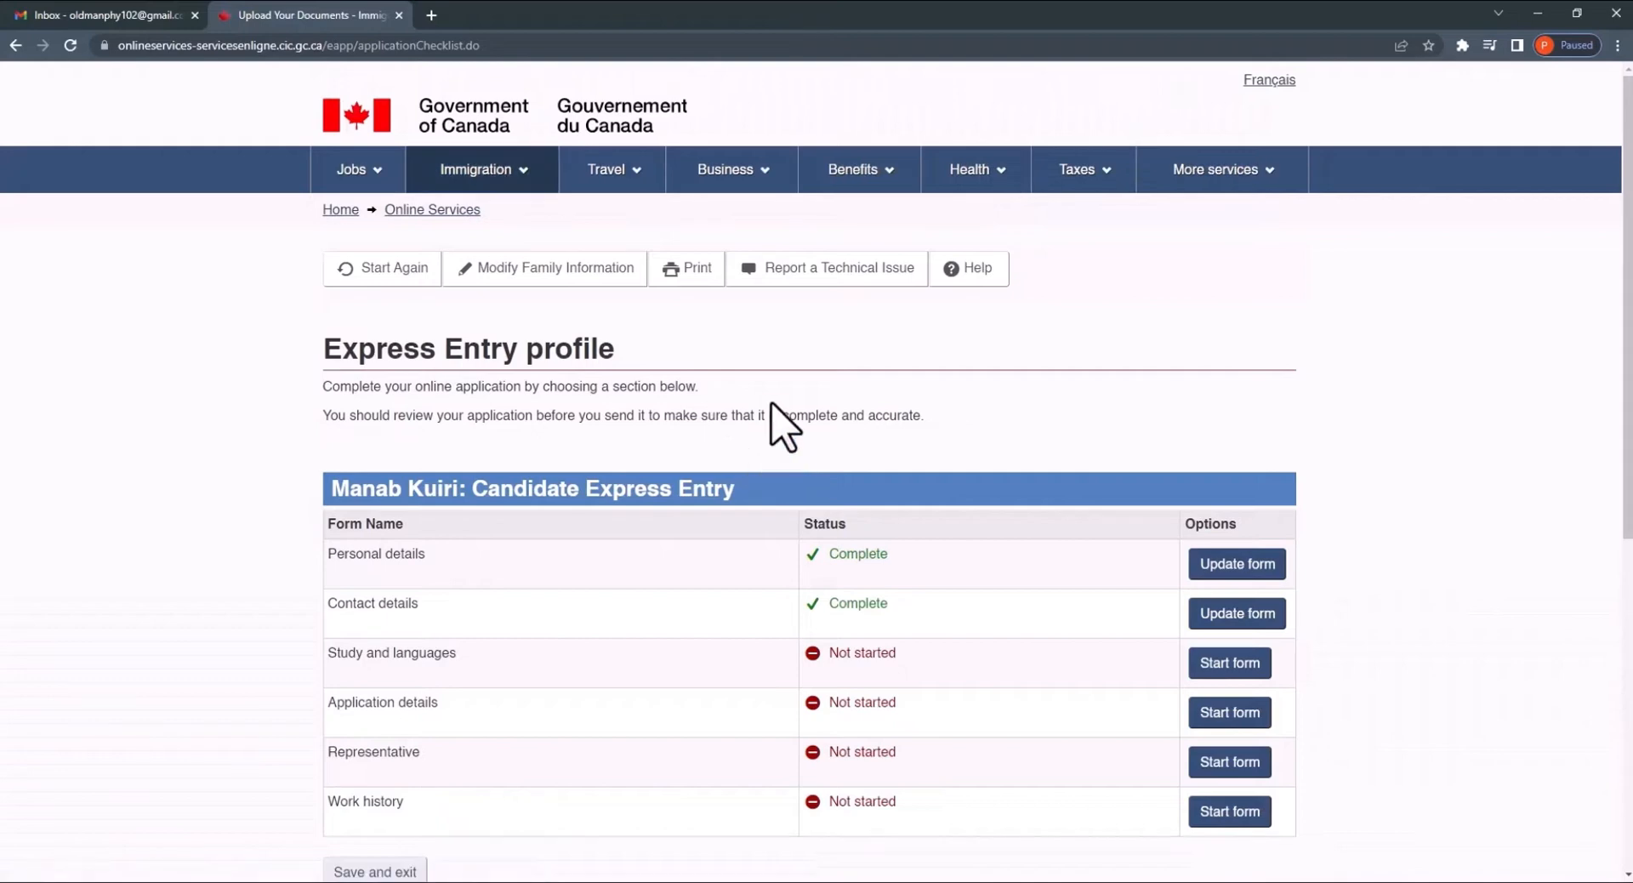
scroll(902, 540, "down", 2)
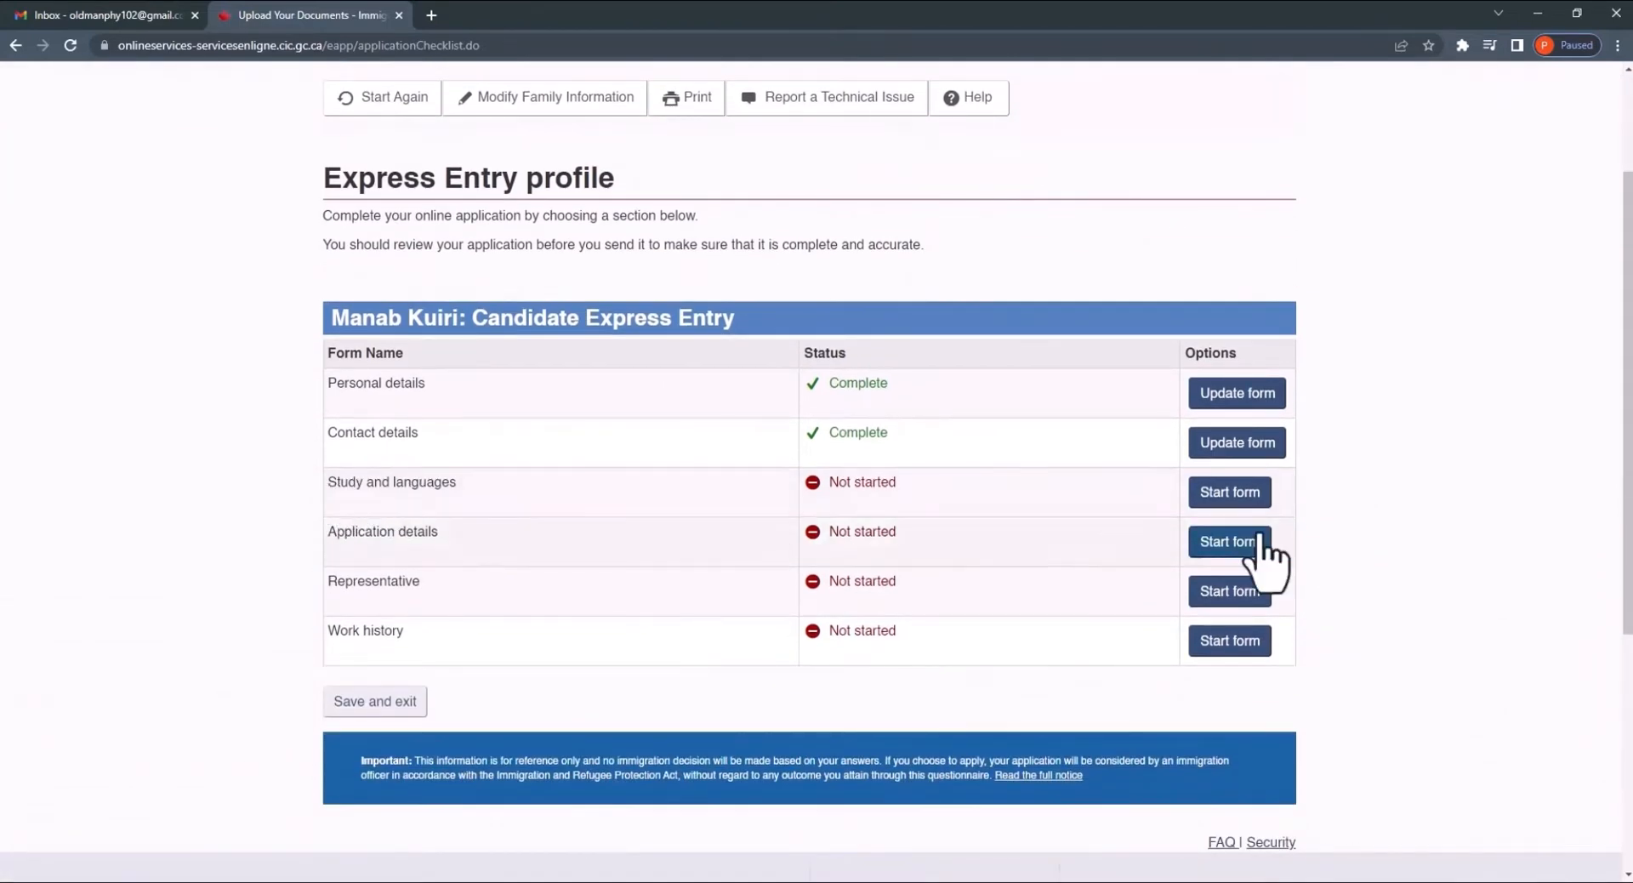
Step: Start the Study and languages form, answer Yes to finished higher education, and choose Science, Applied
left_click(1244, 493)
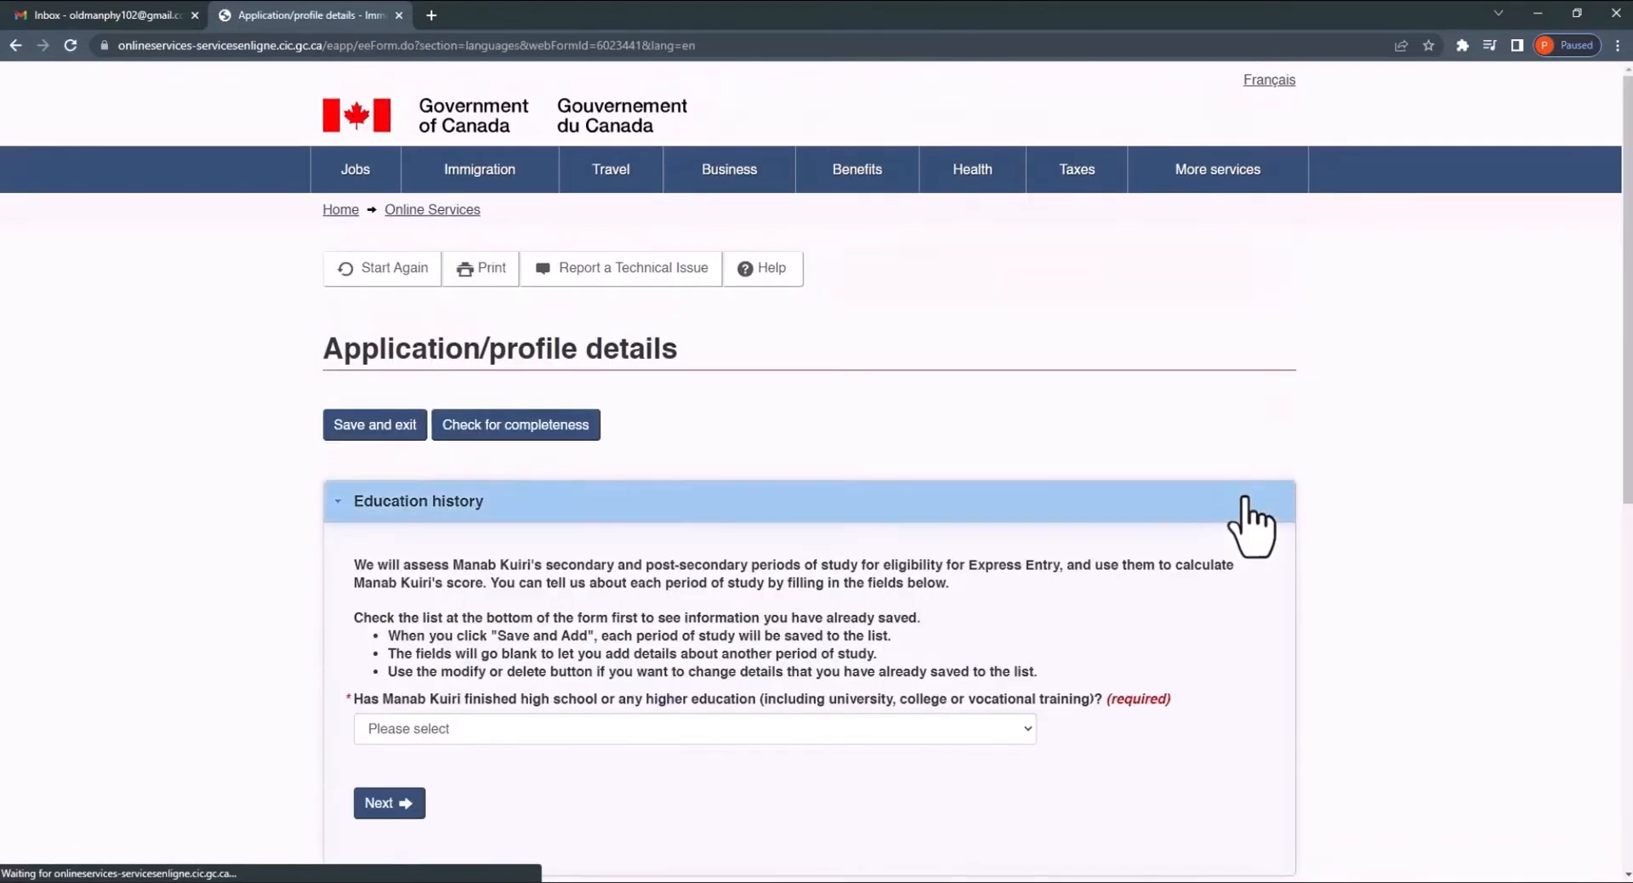
scroll(1250, 528, "down", 3)
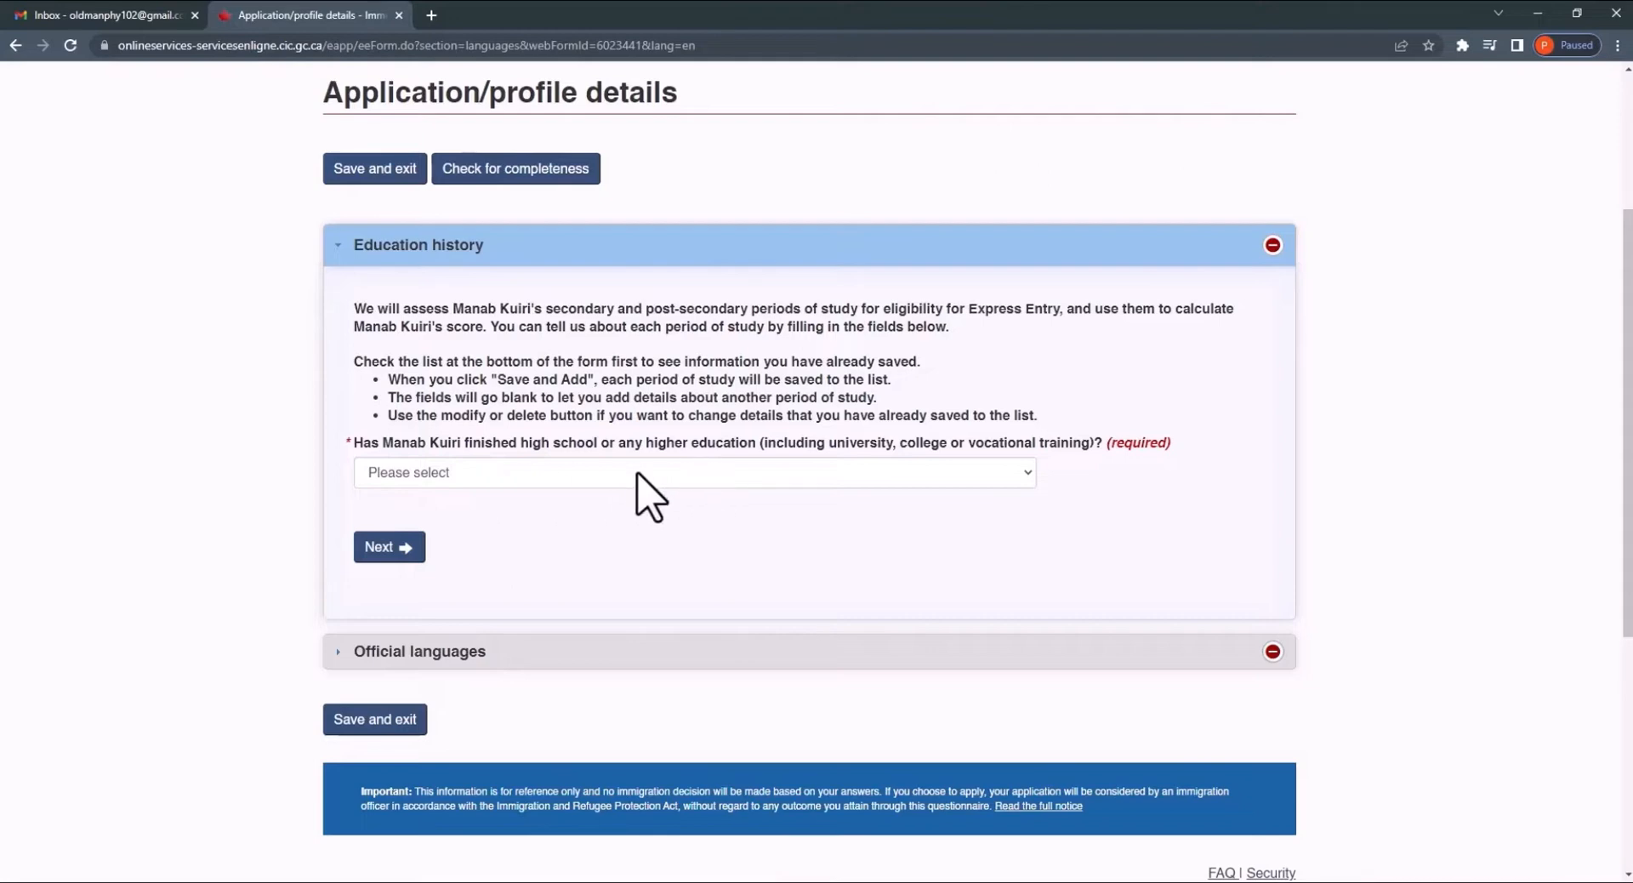
left_click(601, 474)
left_click(407, 512)
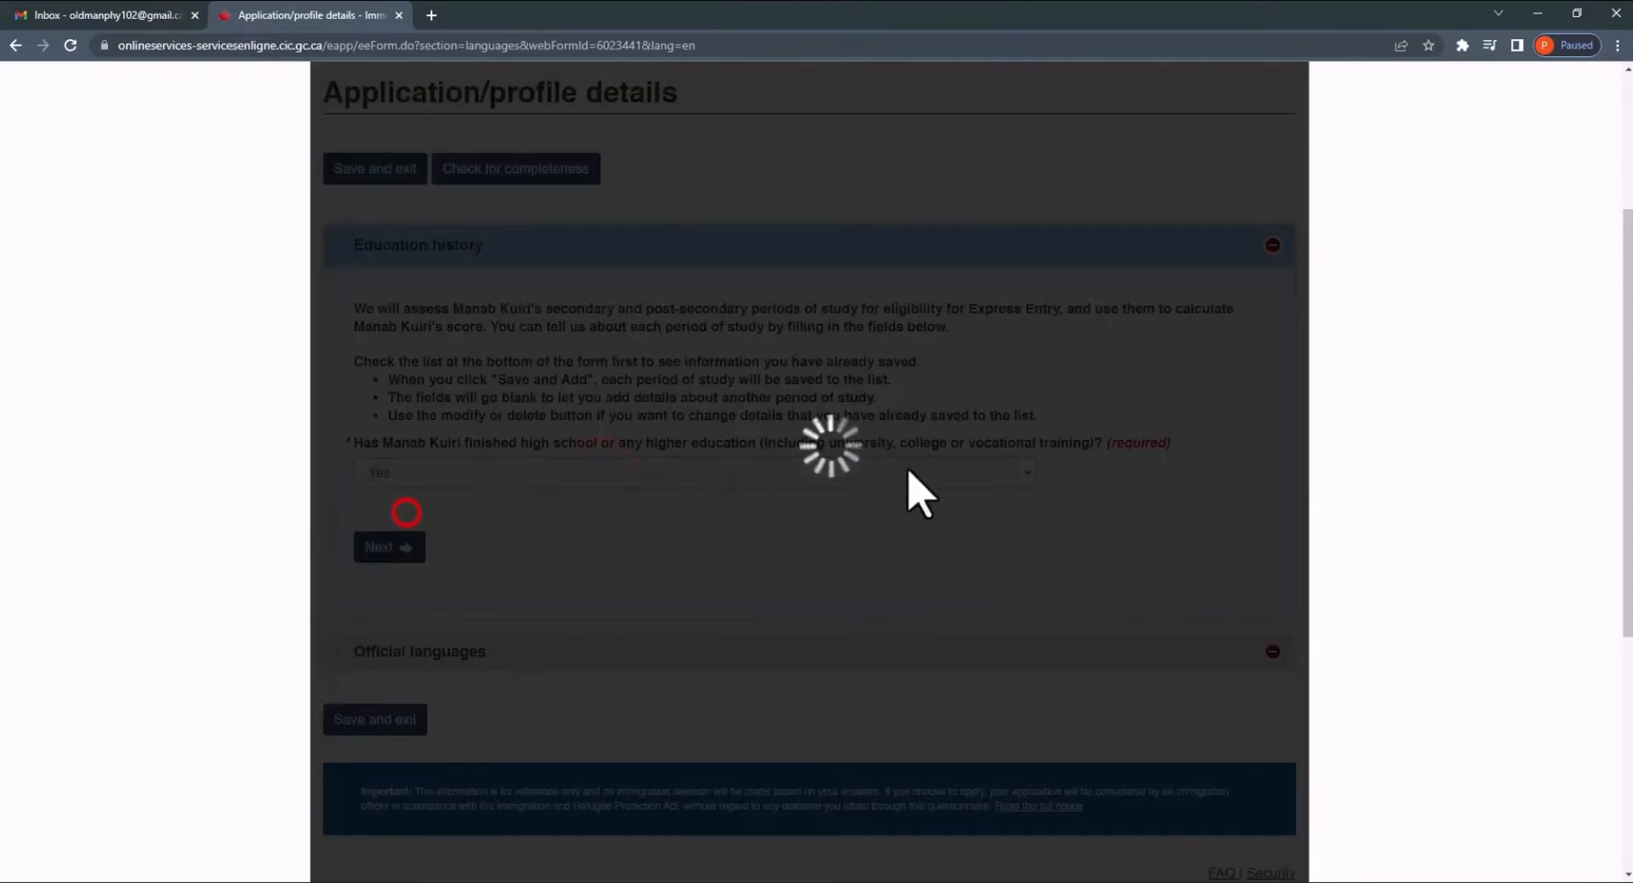
scroll(943, 491, "down", 2)
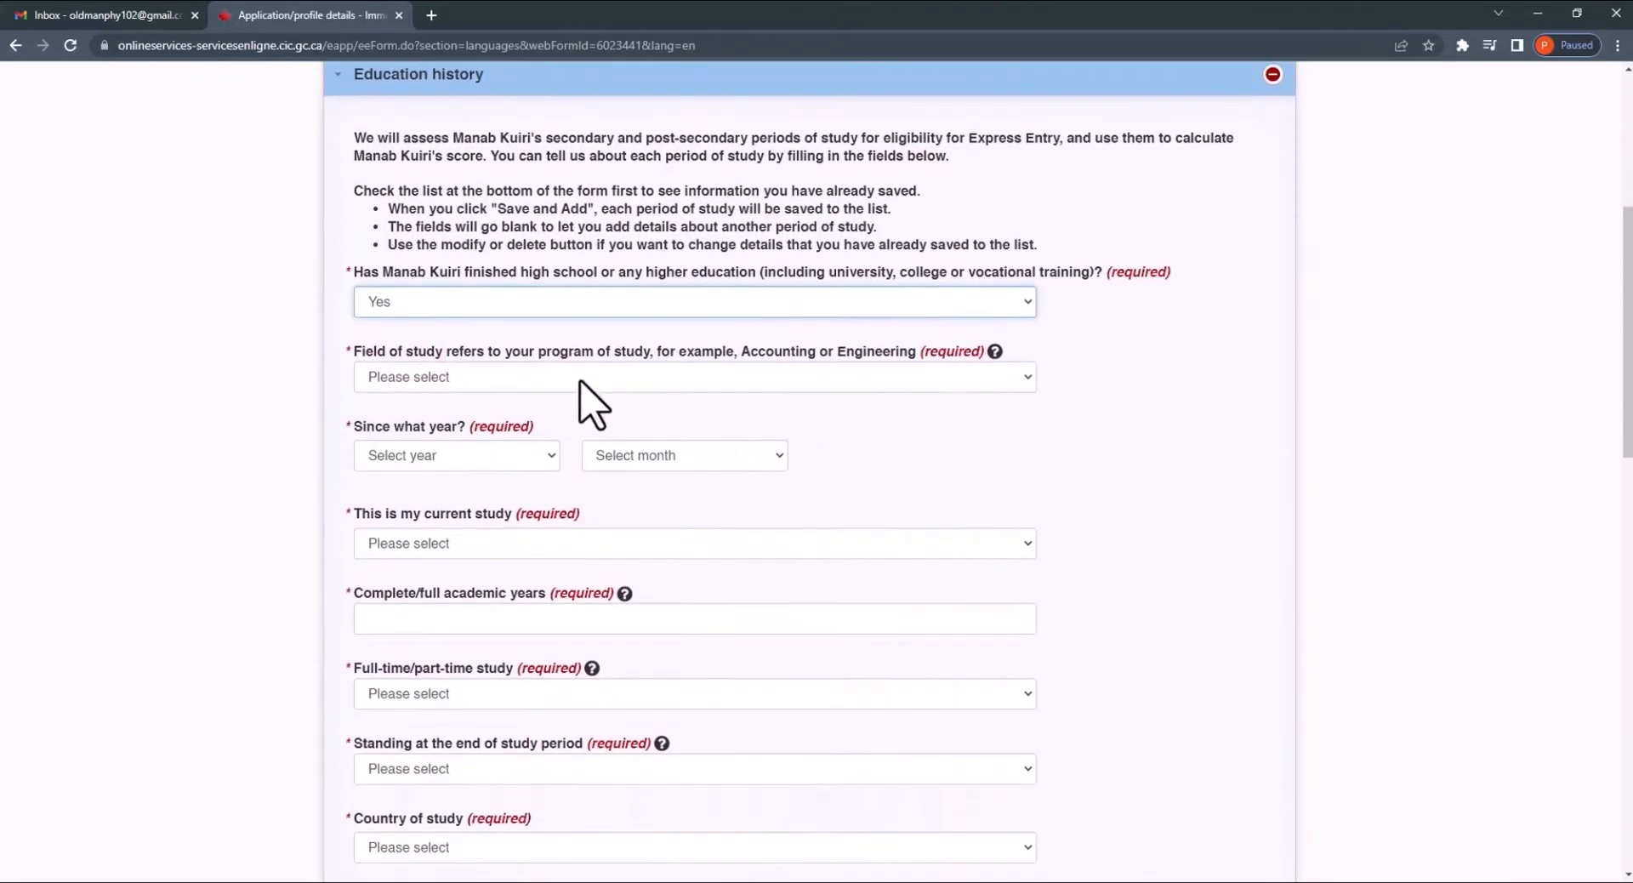
left_click(538, 374)
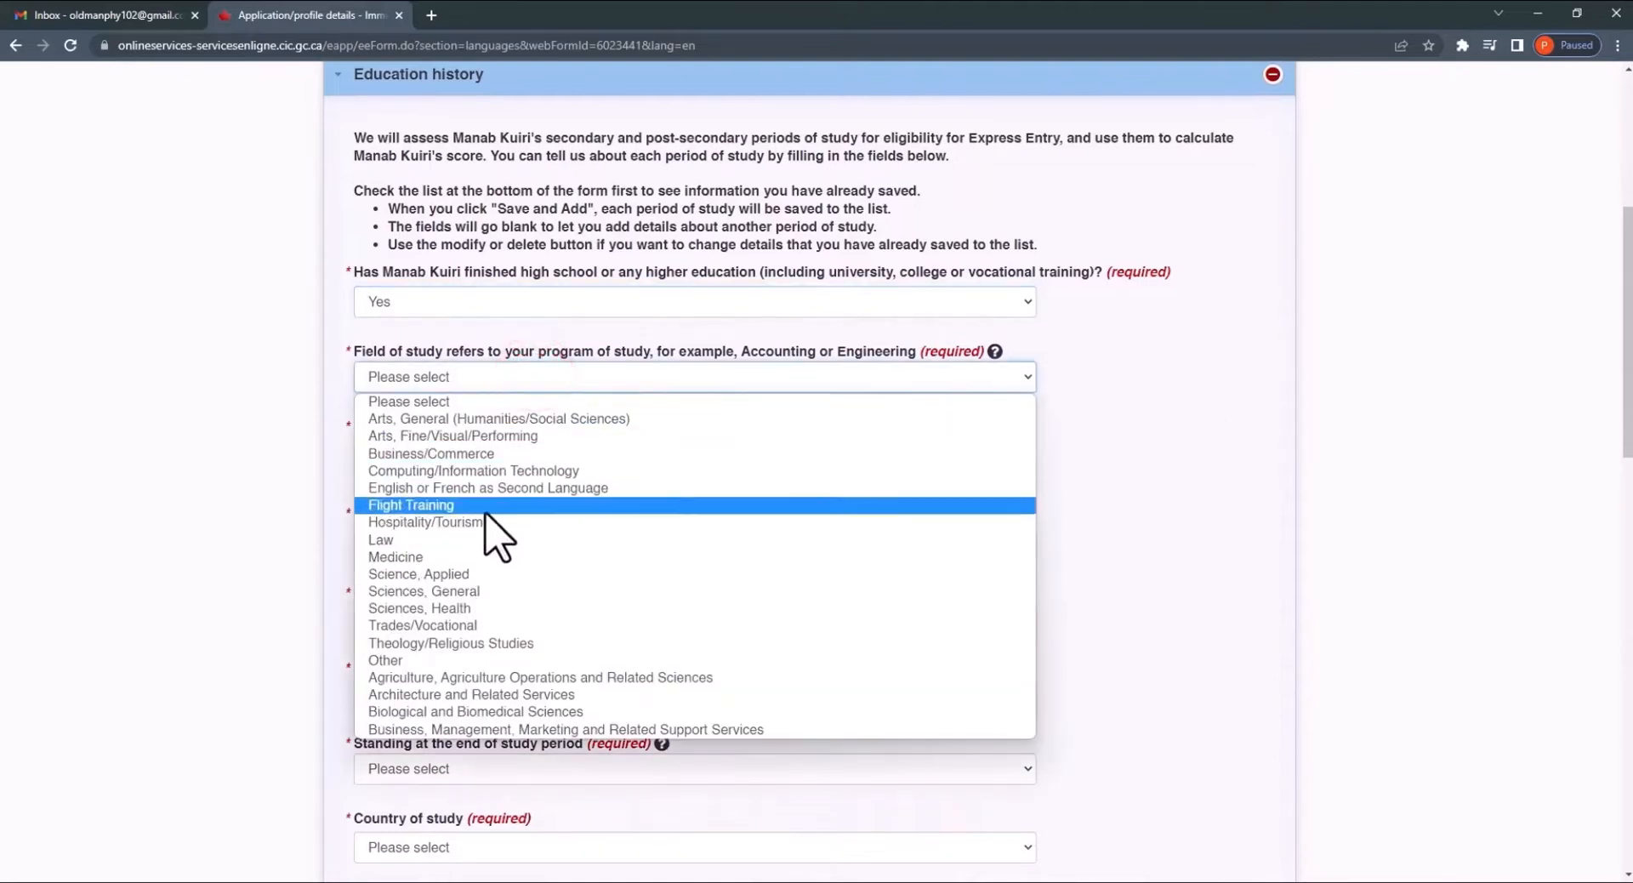
left_click(460, 575)
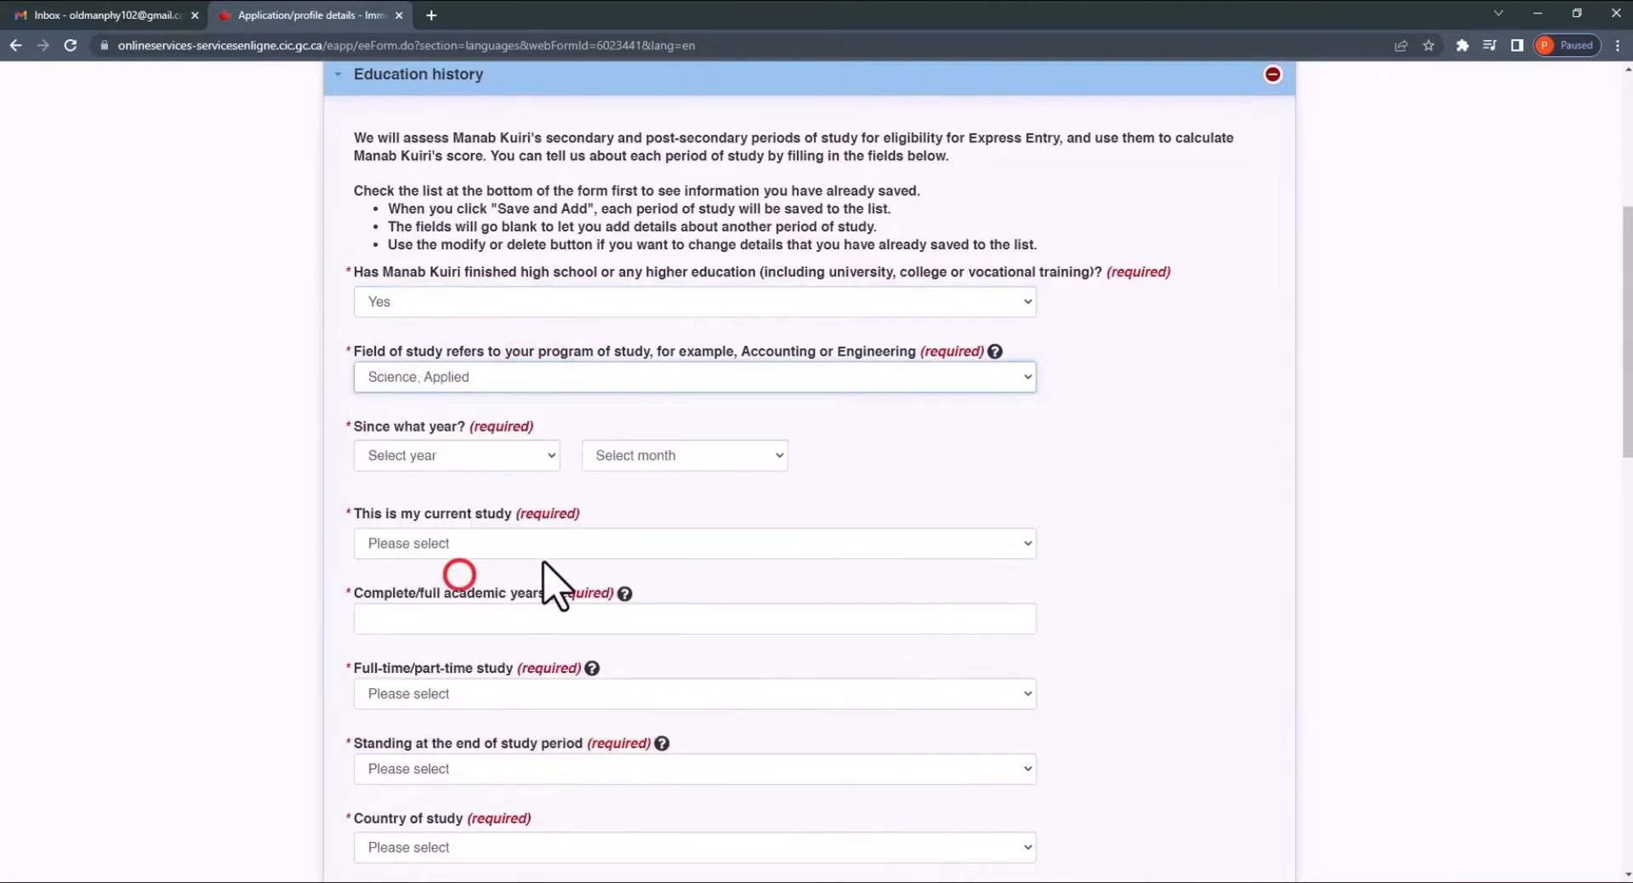
Step: Set the study period from July 2013 to August 2018, marked as not current
scroll(570, 569, "down", 1)
left_click(450, 372)
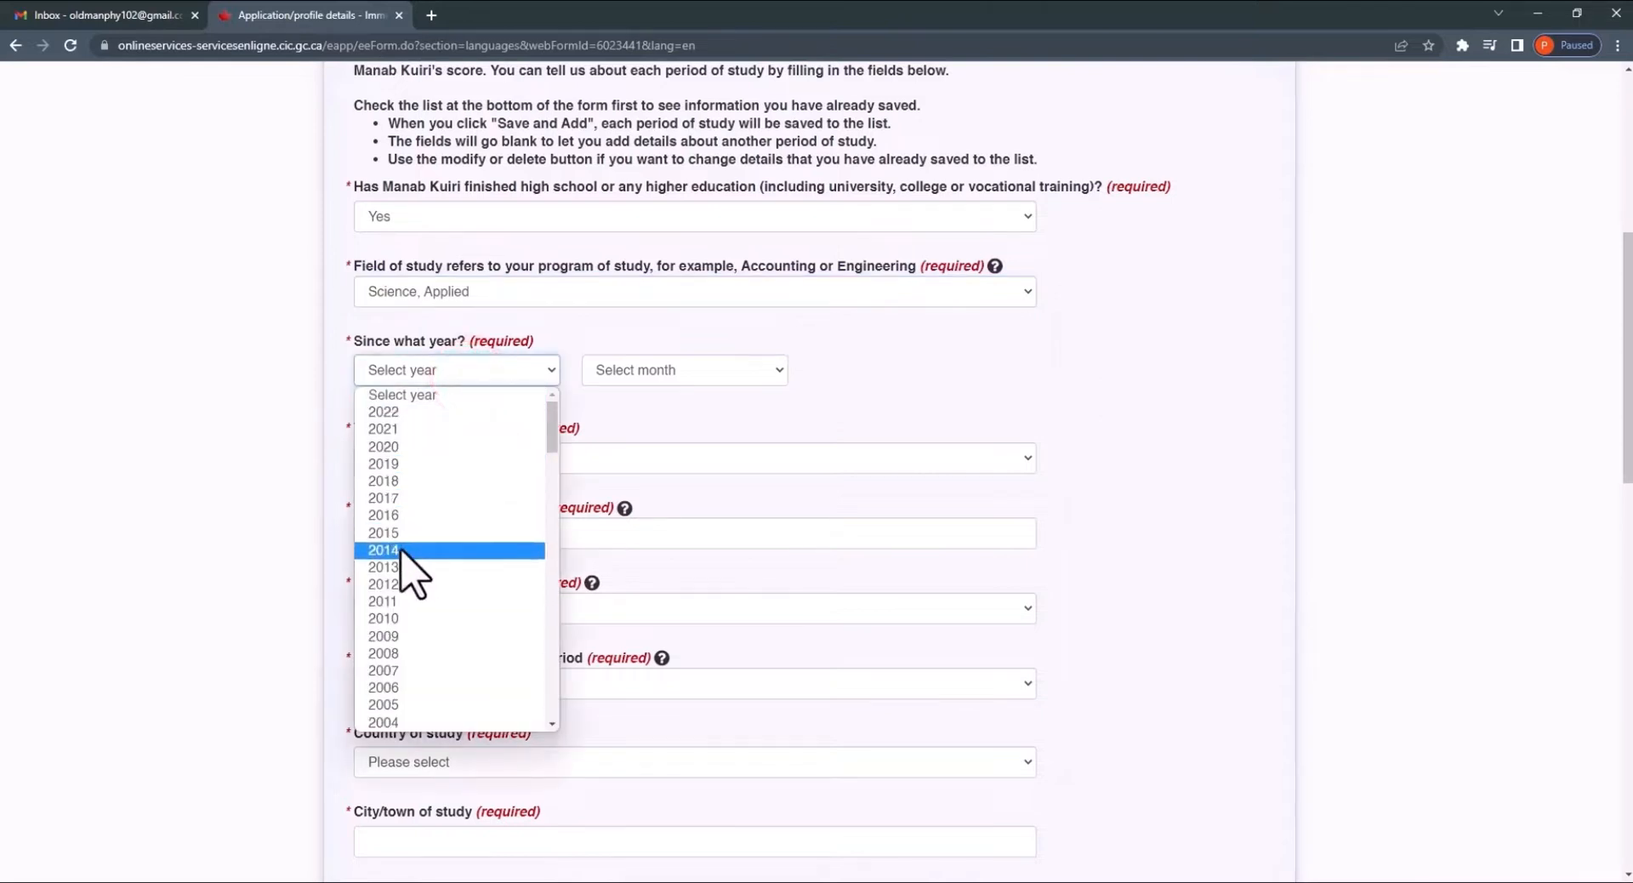
left_click(400, 568)
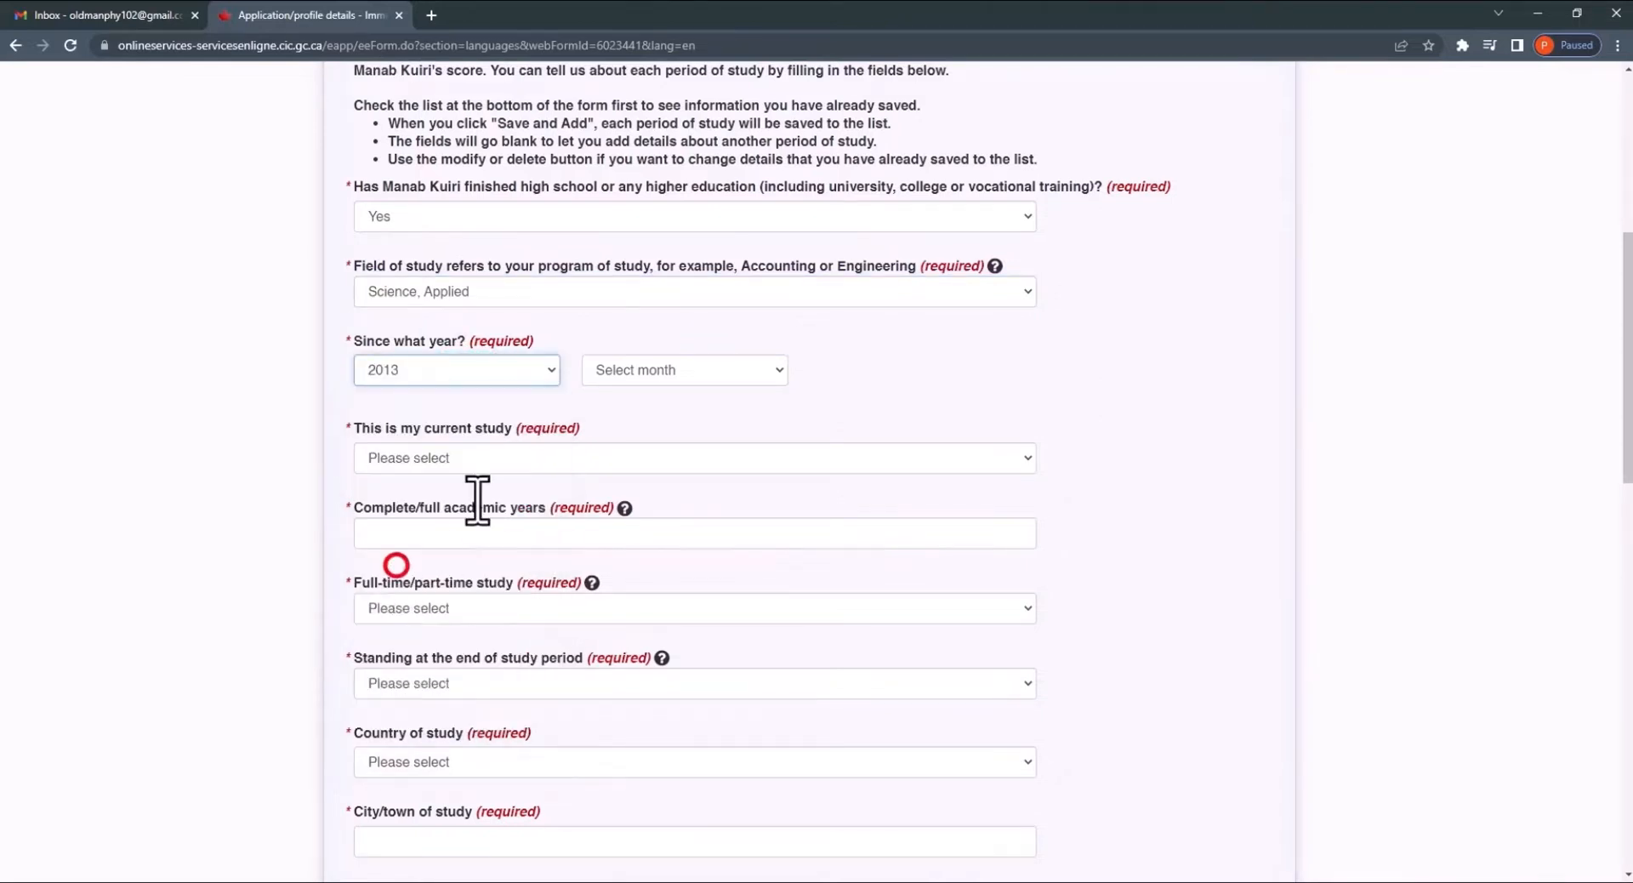
left_click(666, 370)
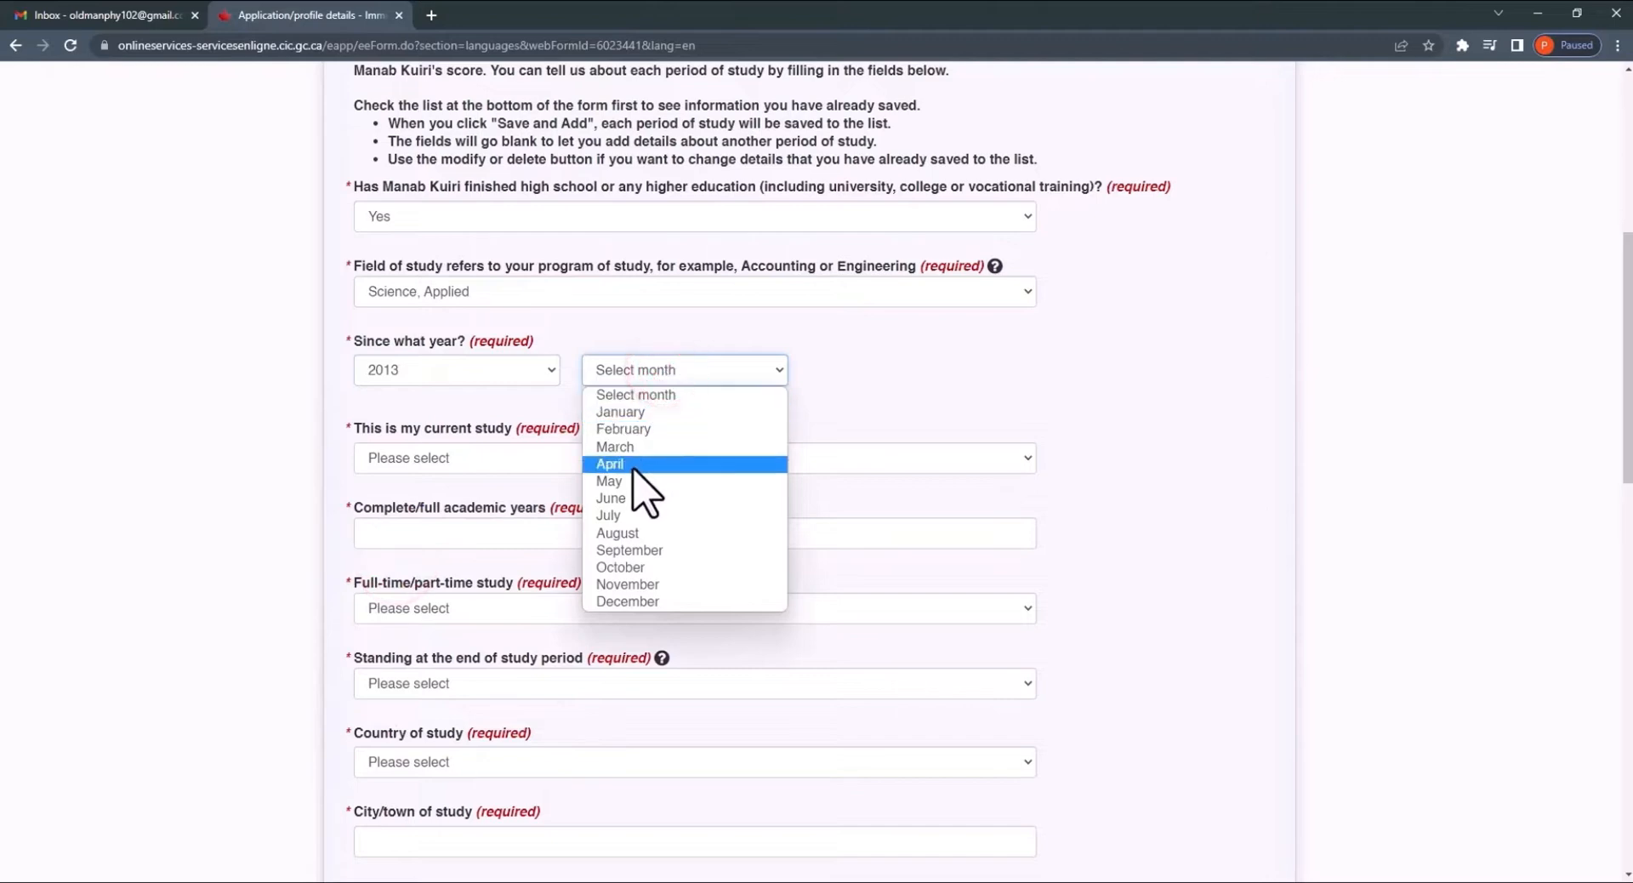
left_click(609, 516)
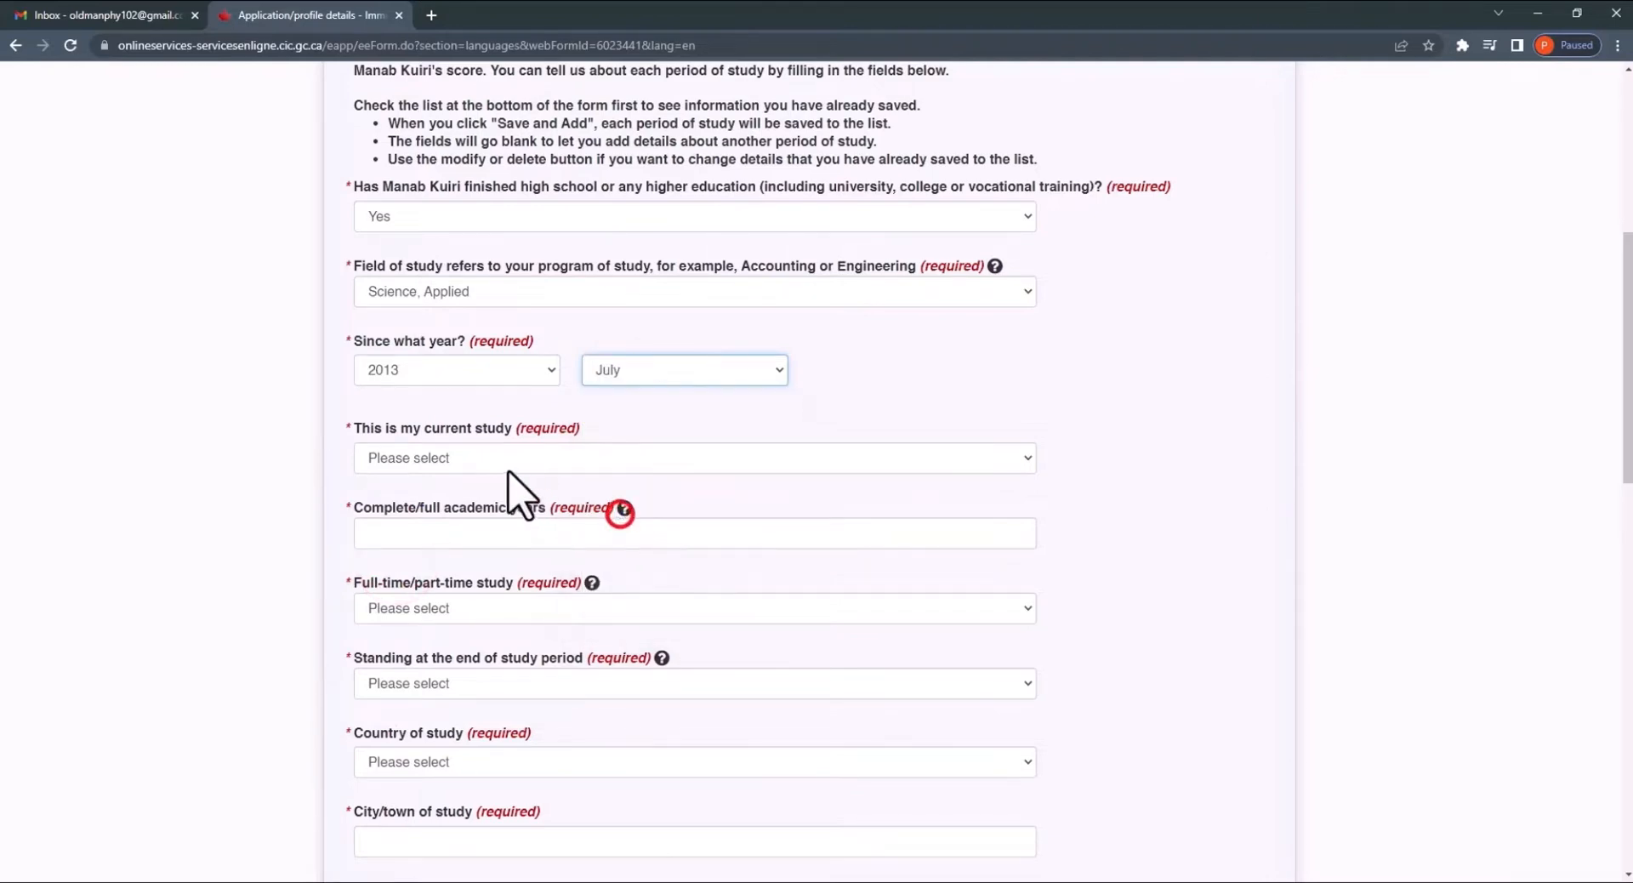
left_click(480, 458)
left_click(416, 515)
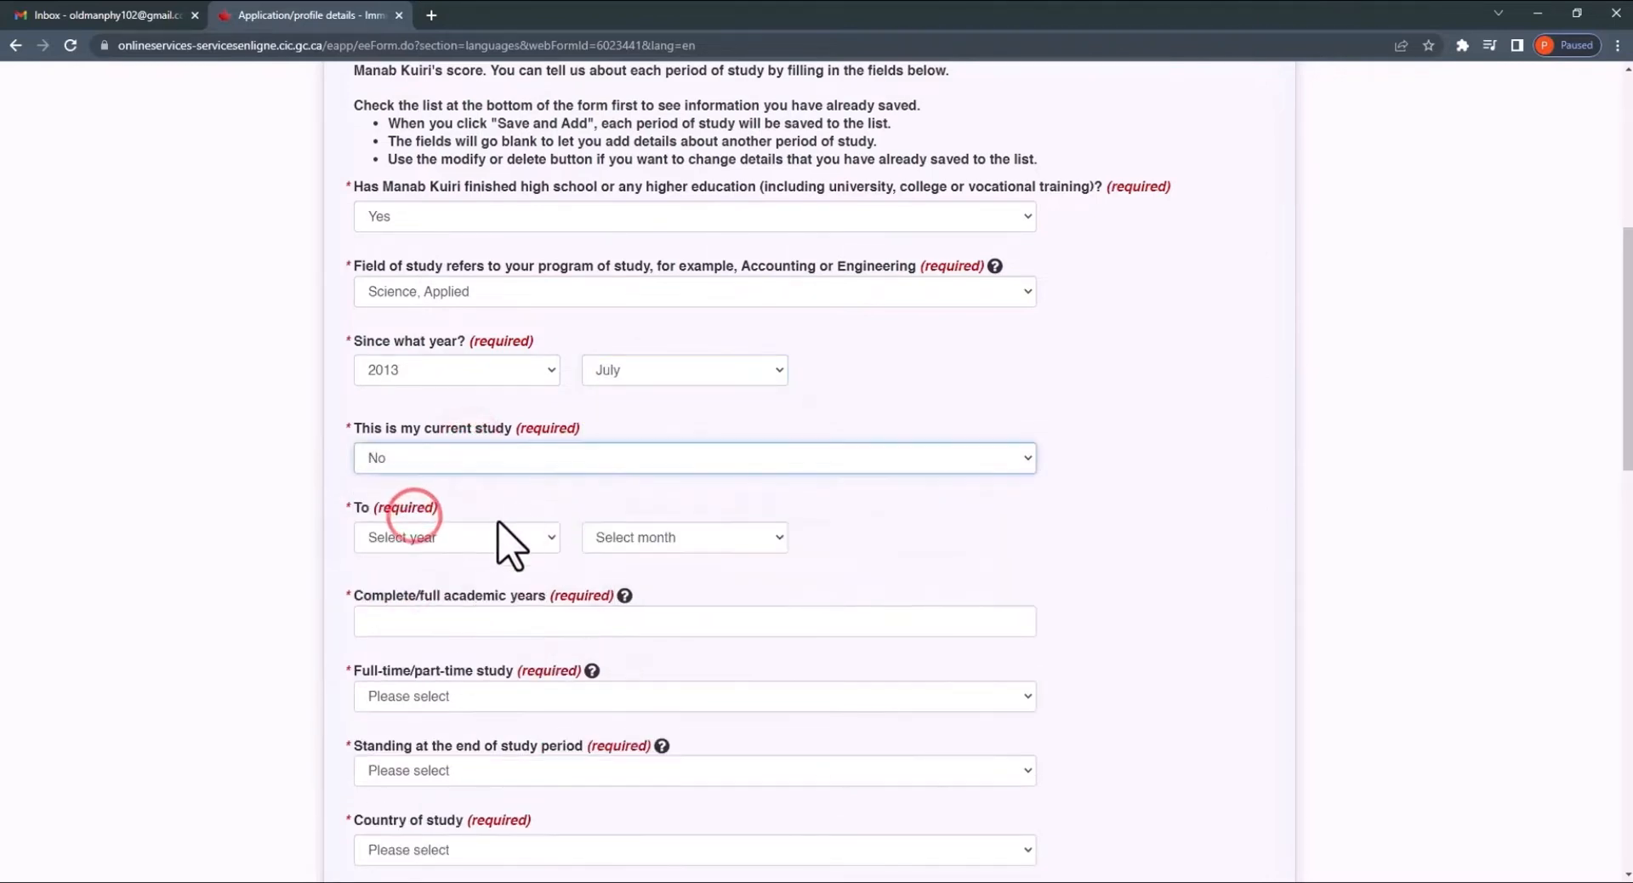
scroll(464, 544, "down", 1)
left_click(458, 456)
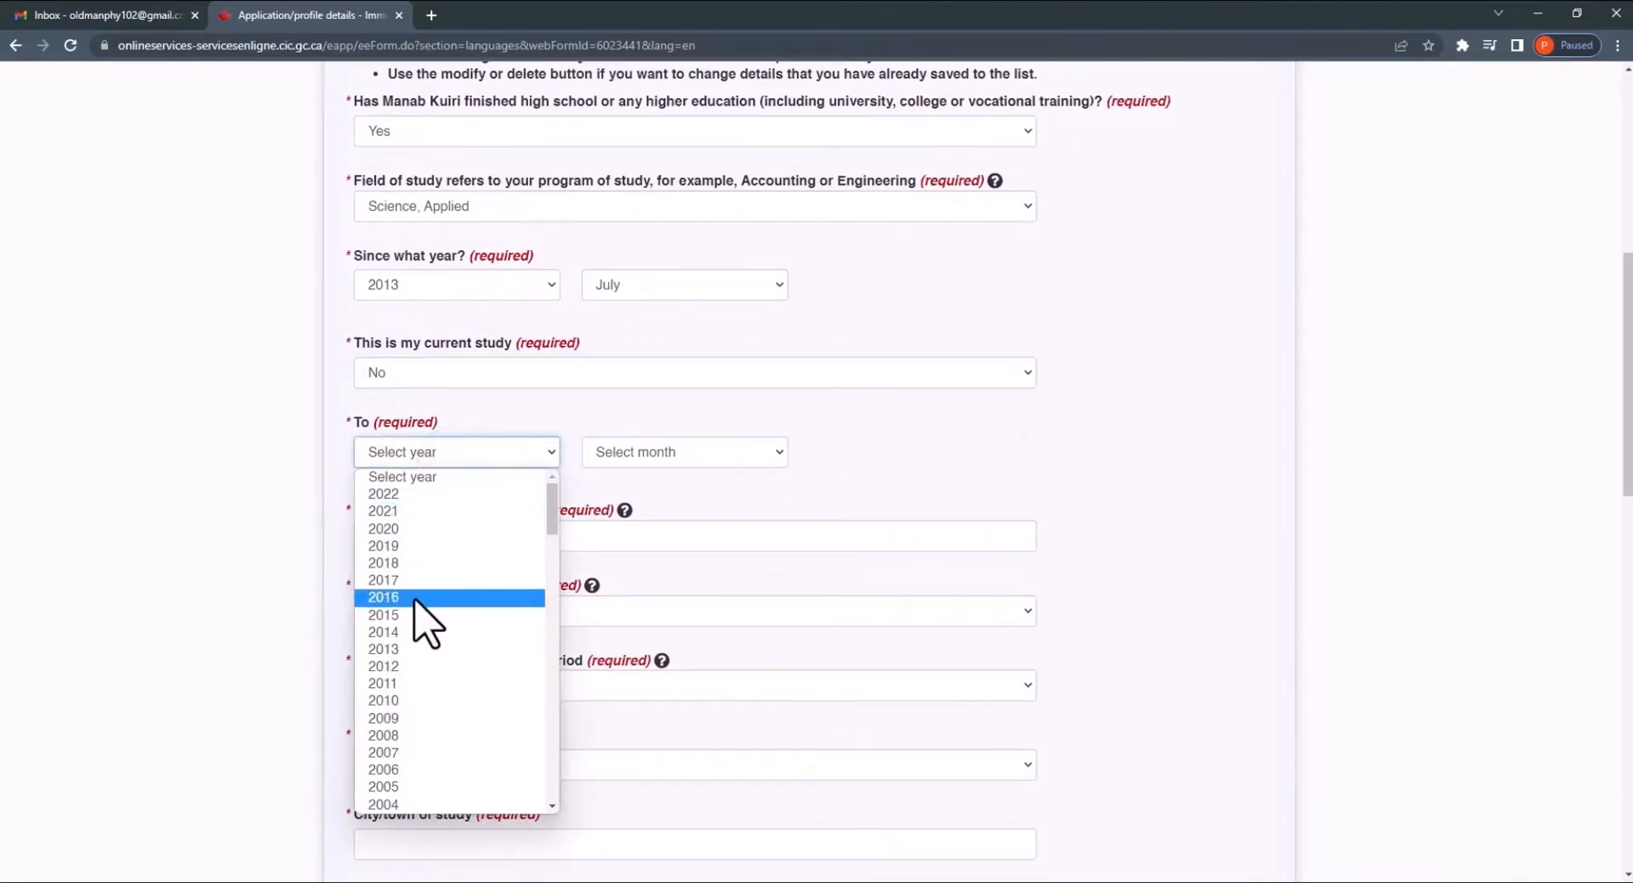
left_click(412, 562)
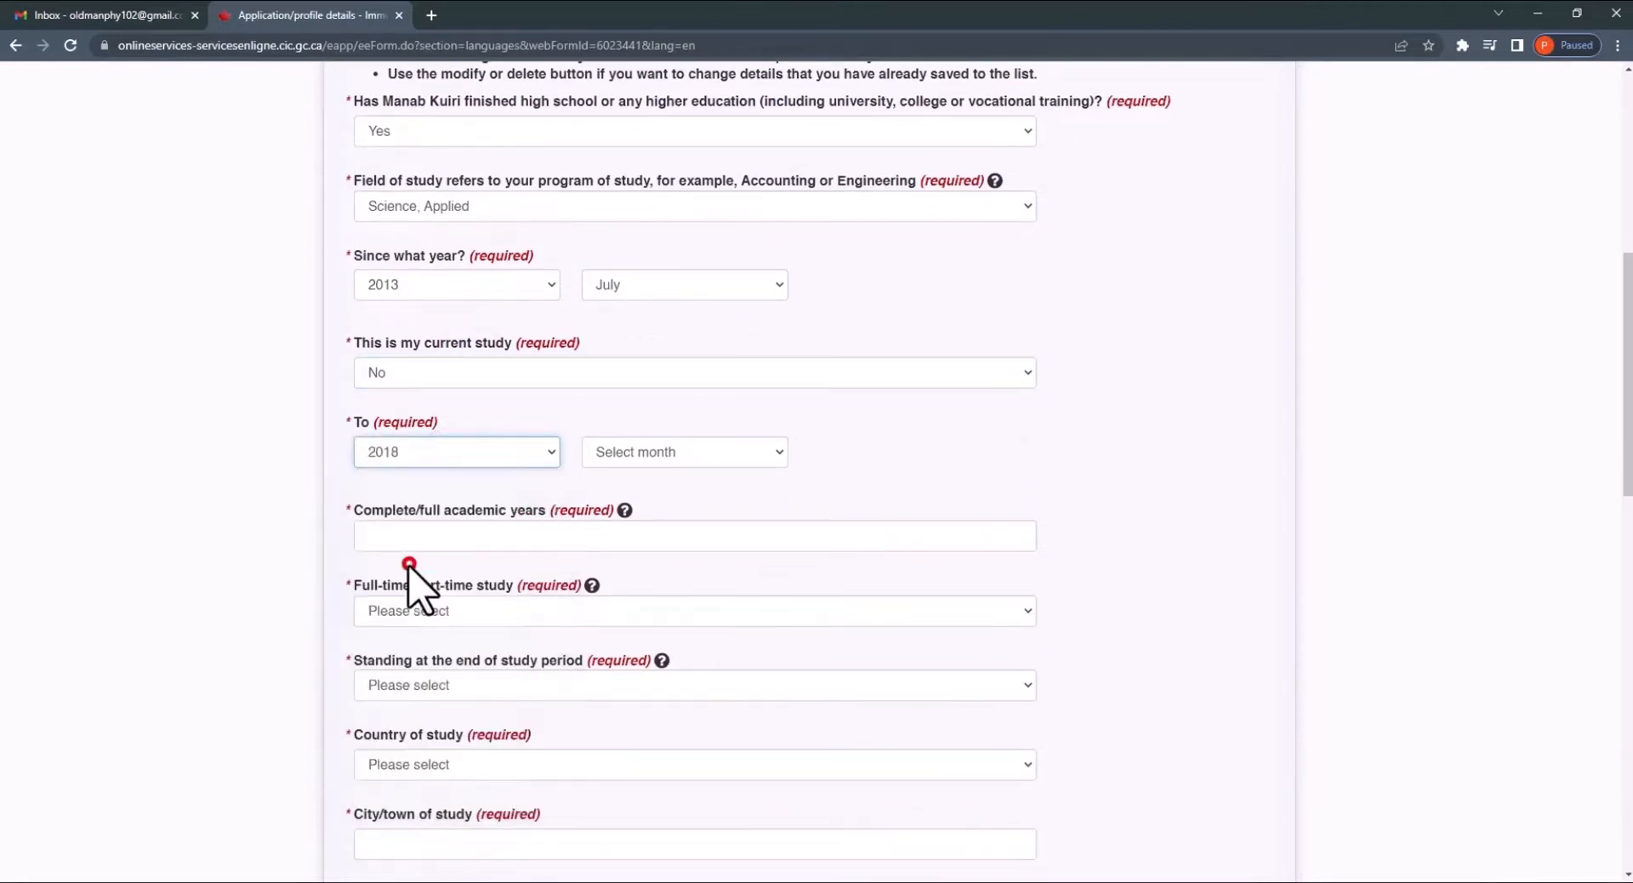
left_click(672, 451)
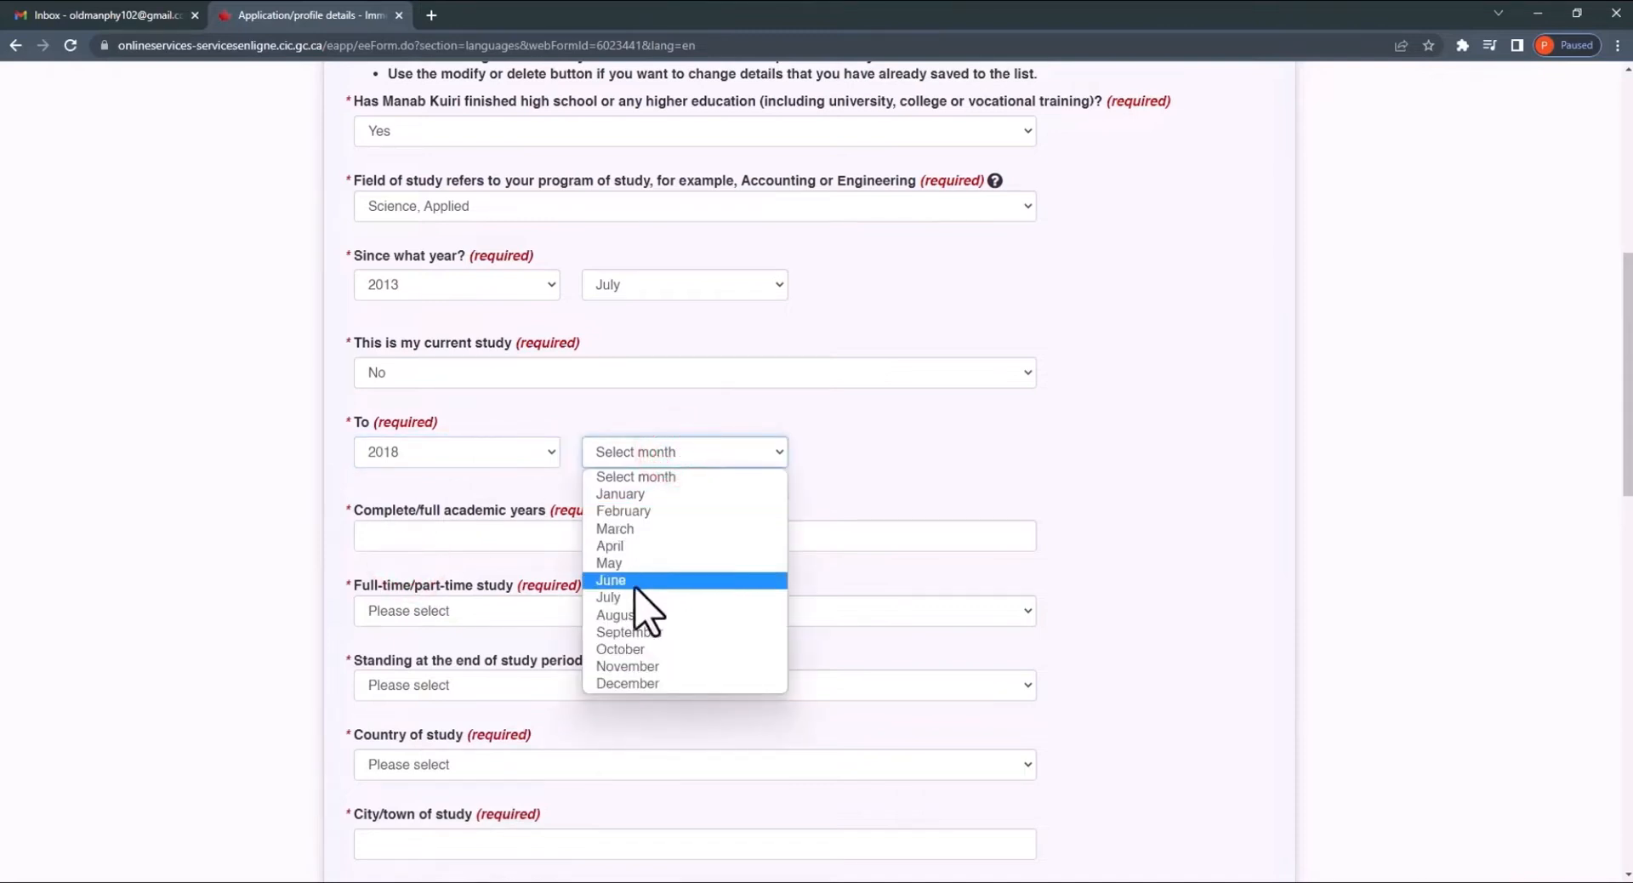
left_click(629, 614)
Step: Enter 5 complete academic years, Full Time study, and standing of certificate, diploma or degree awarded
scroll(638, 604, "down", 1)
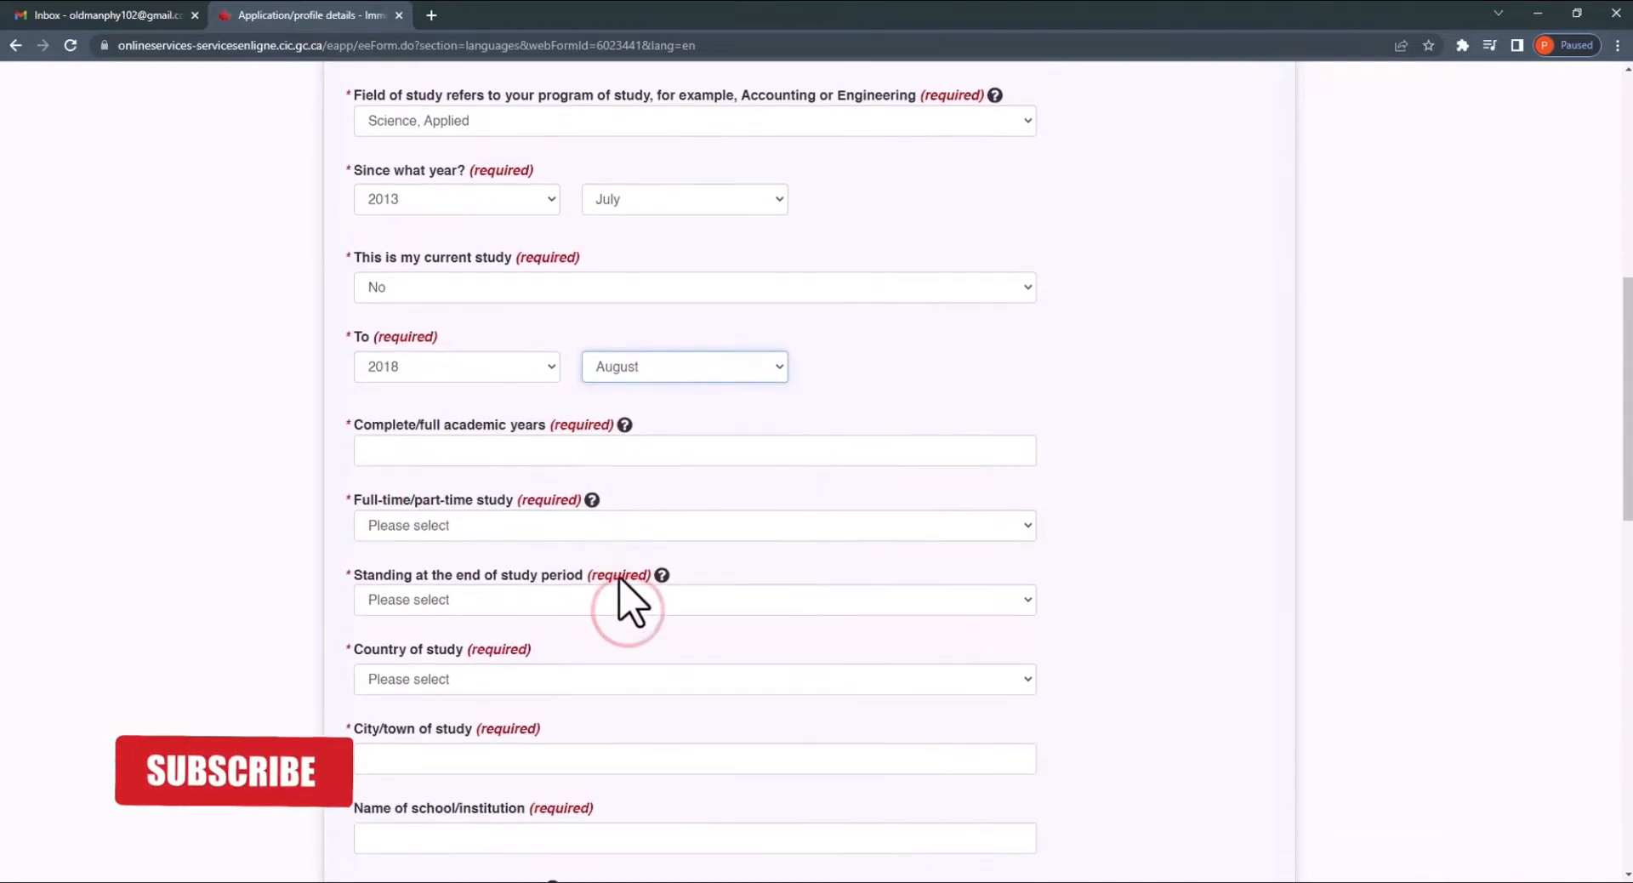
left_click(496, 459)
type("5")
scroll(496, 462, "down", 1)
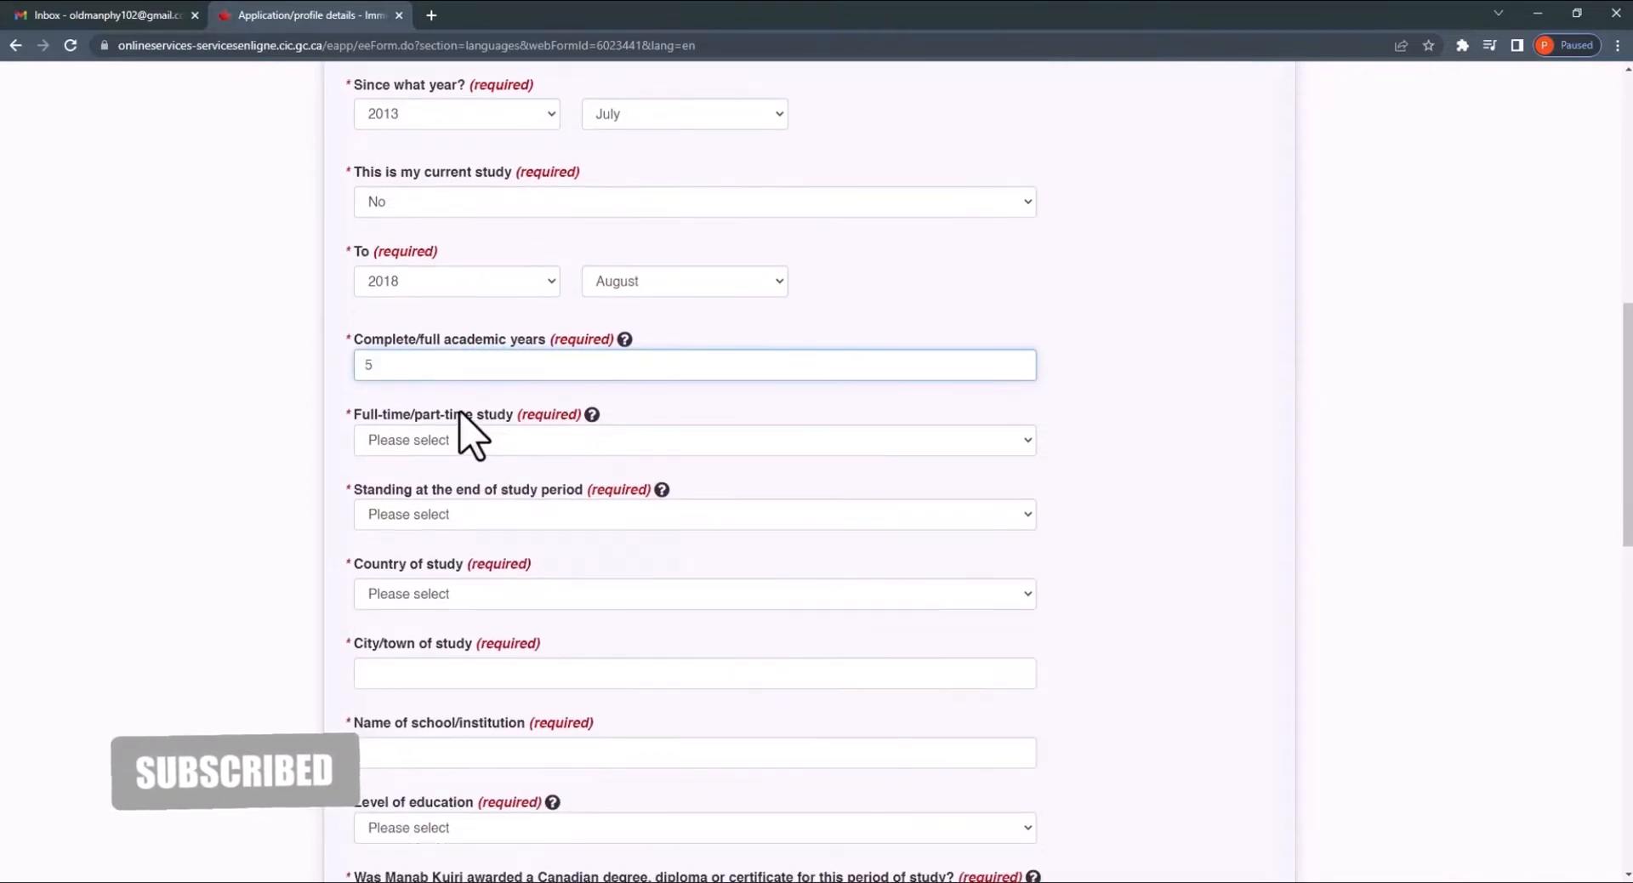
left_click(432, 437)
left_click(423, 482)
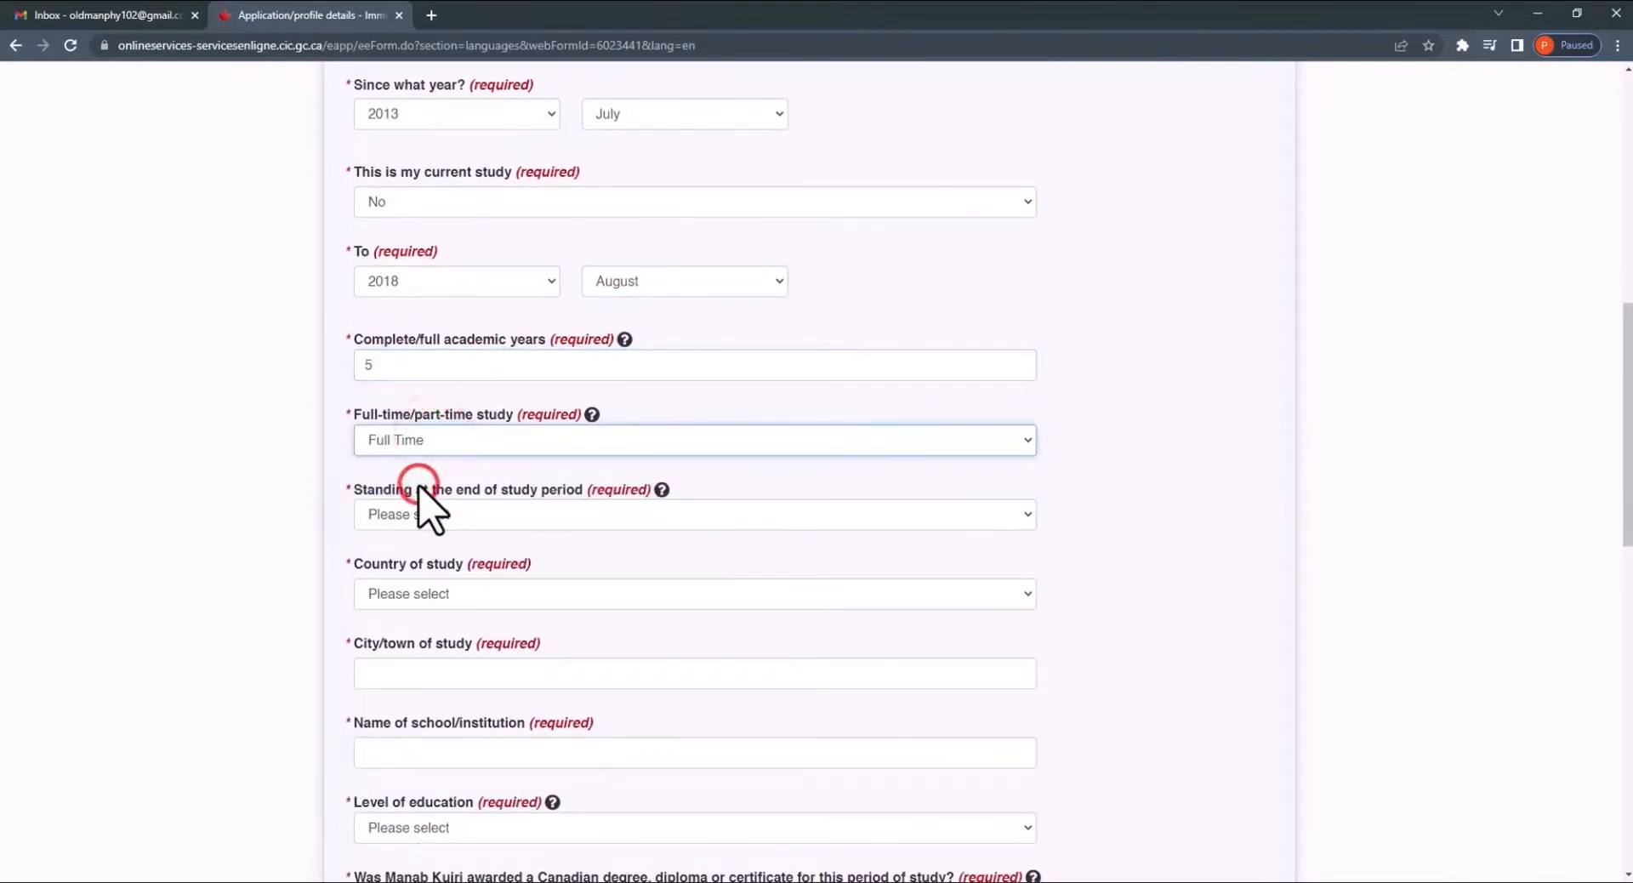
scroll(423, 493, "down", 1)
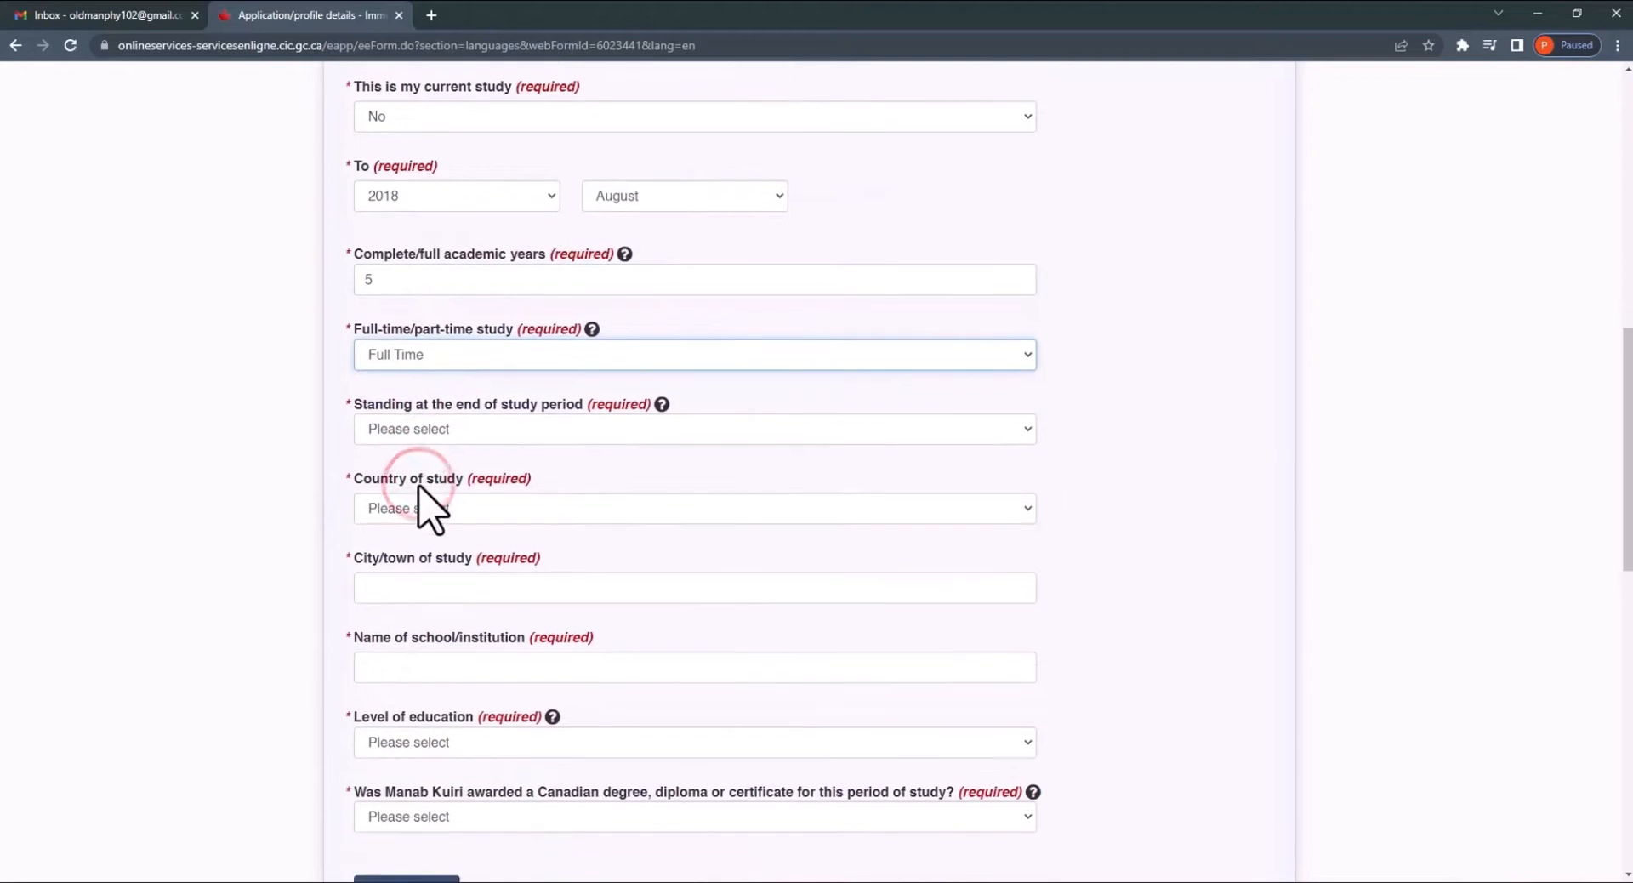
left_click(445, 428)
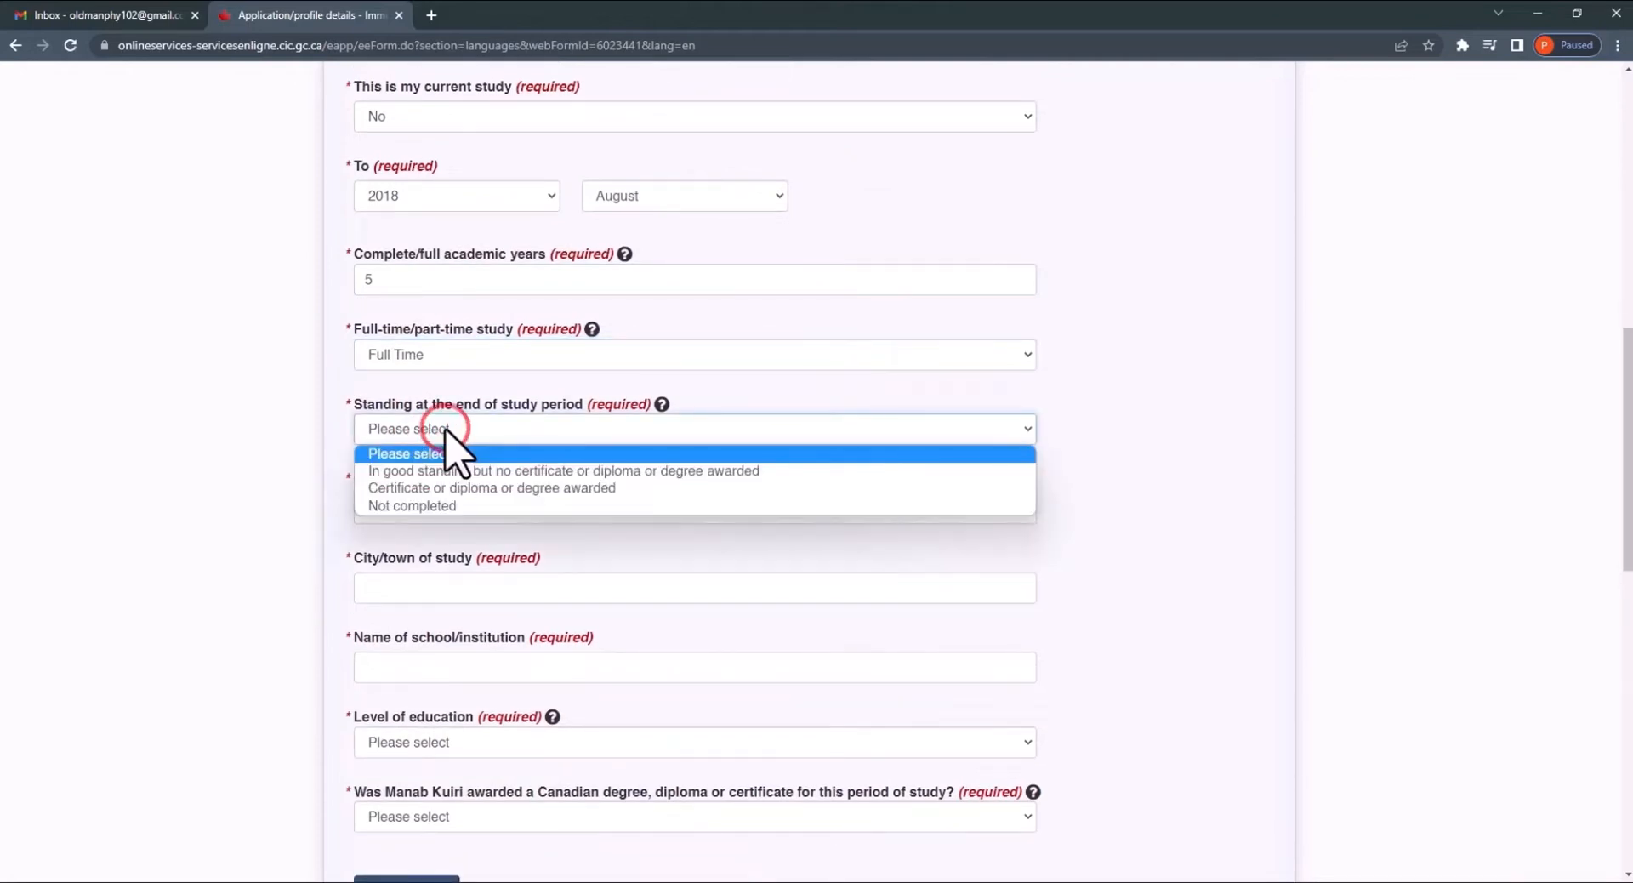
left_click(446, 487)
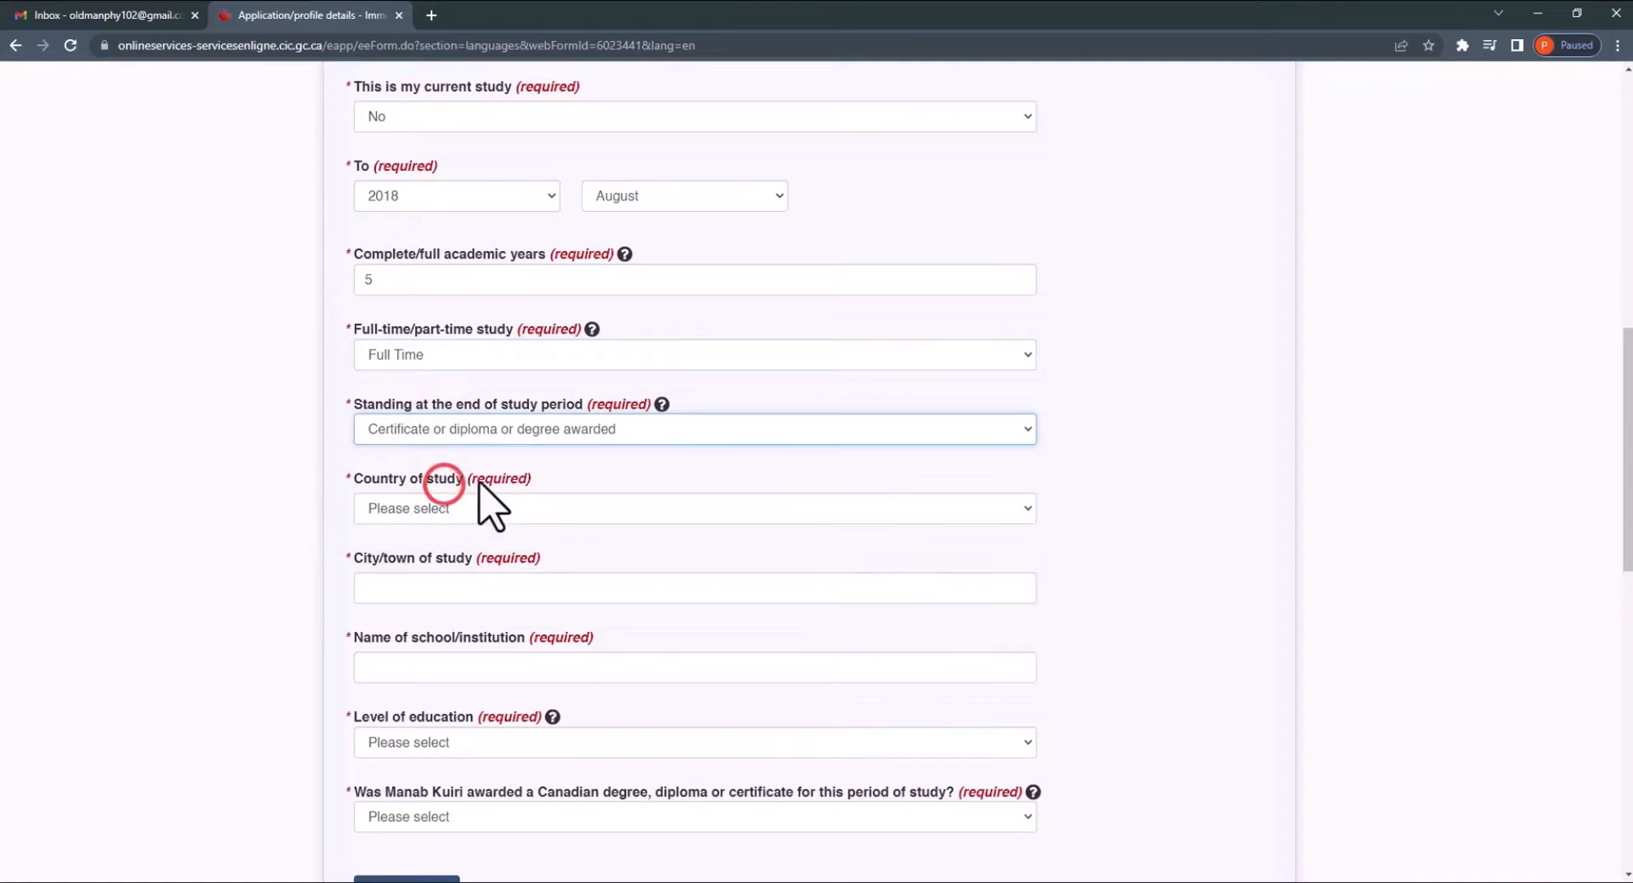
Step: Set the country of study to India, the city to Bengaluru, and paste in the institution name
scroll(448, 488, "down", 2)
left_click(442, 338)
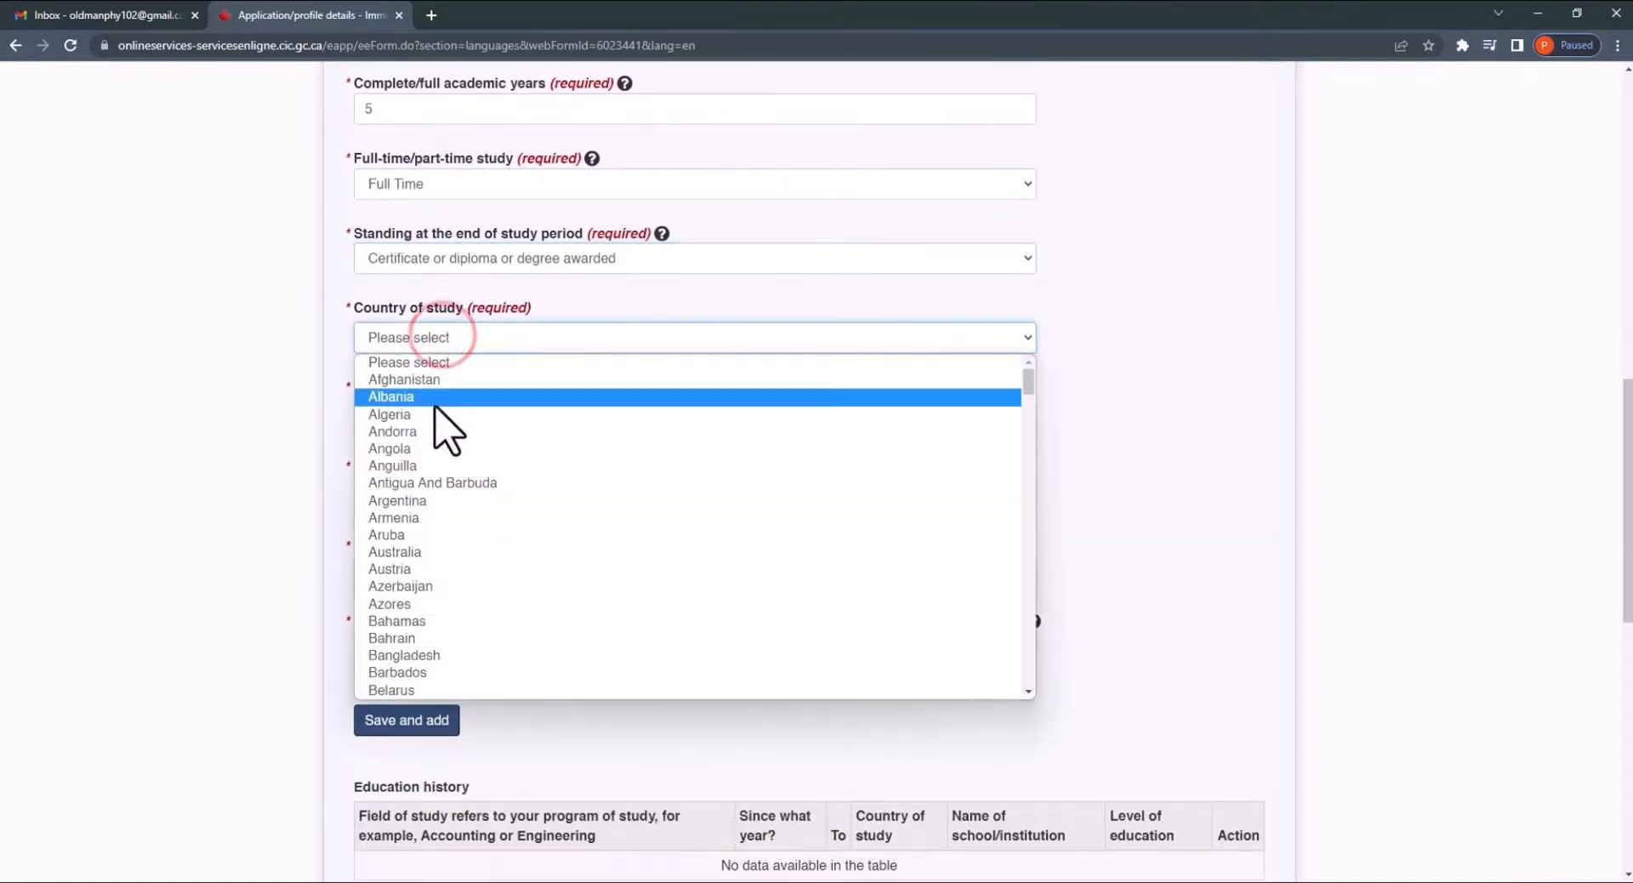
type("india")
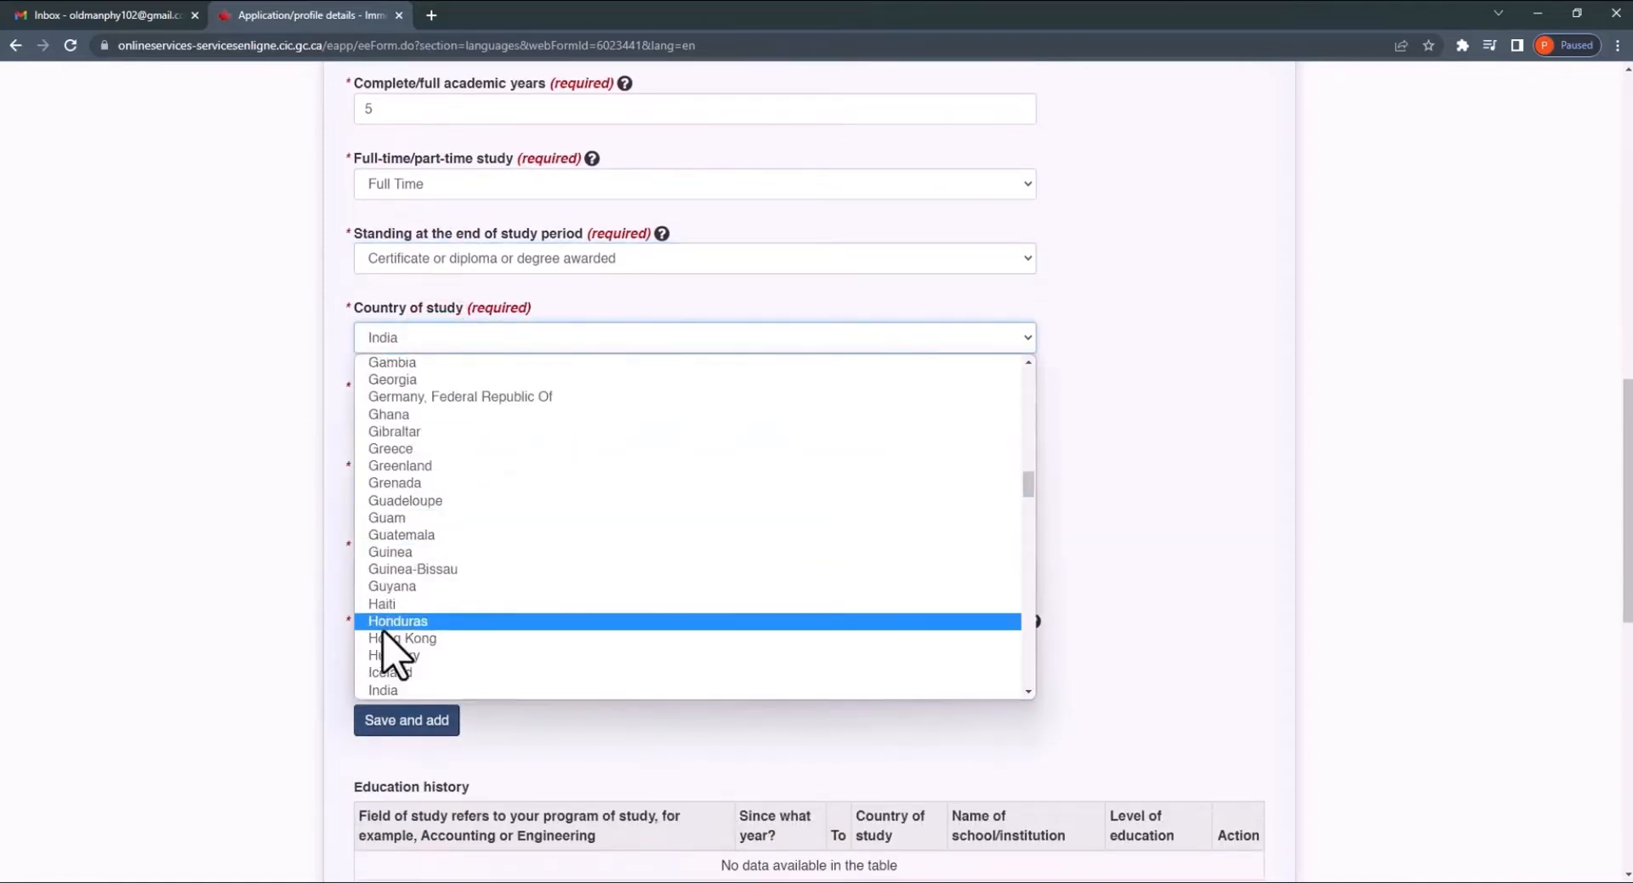
left_click(393, 690)
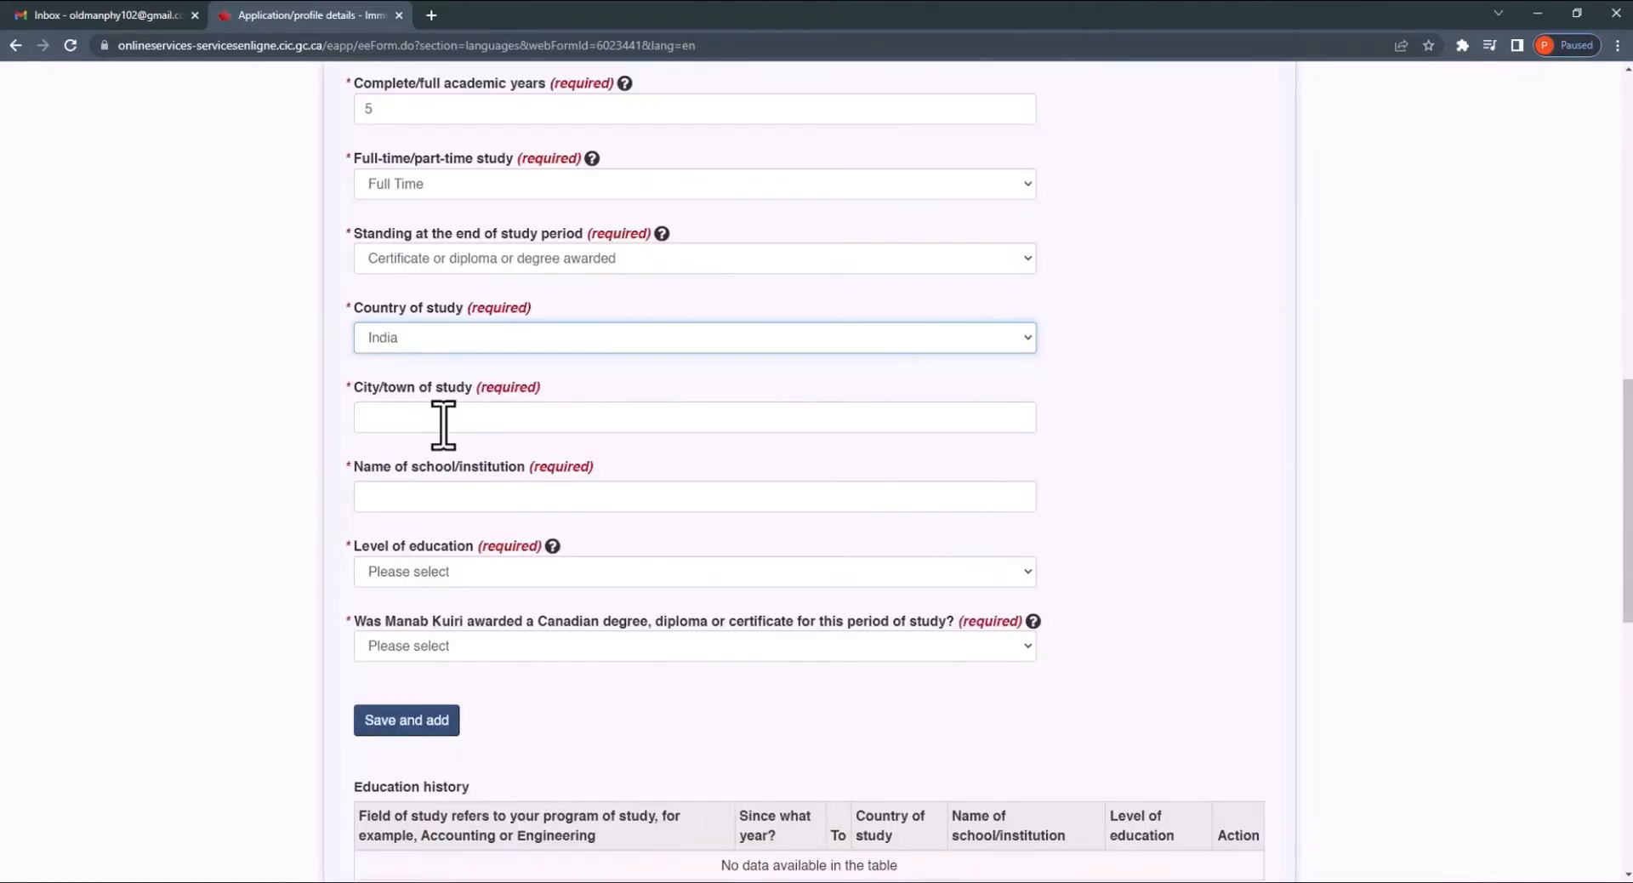
left_click(442, 418)
type("b")
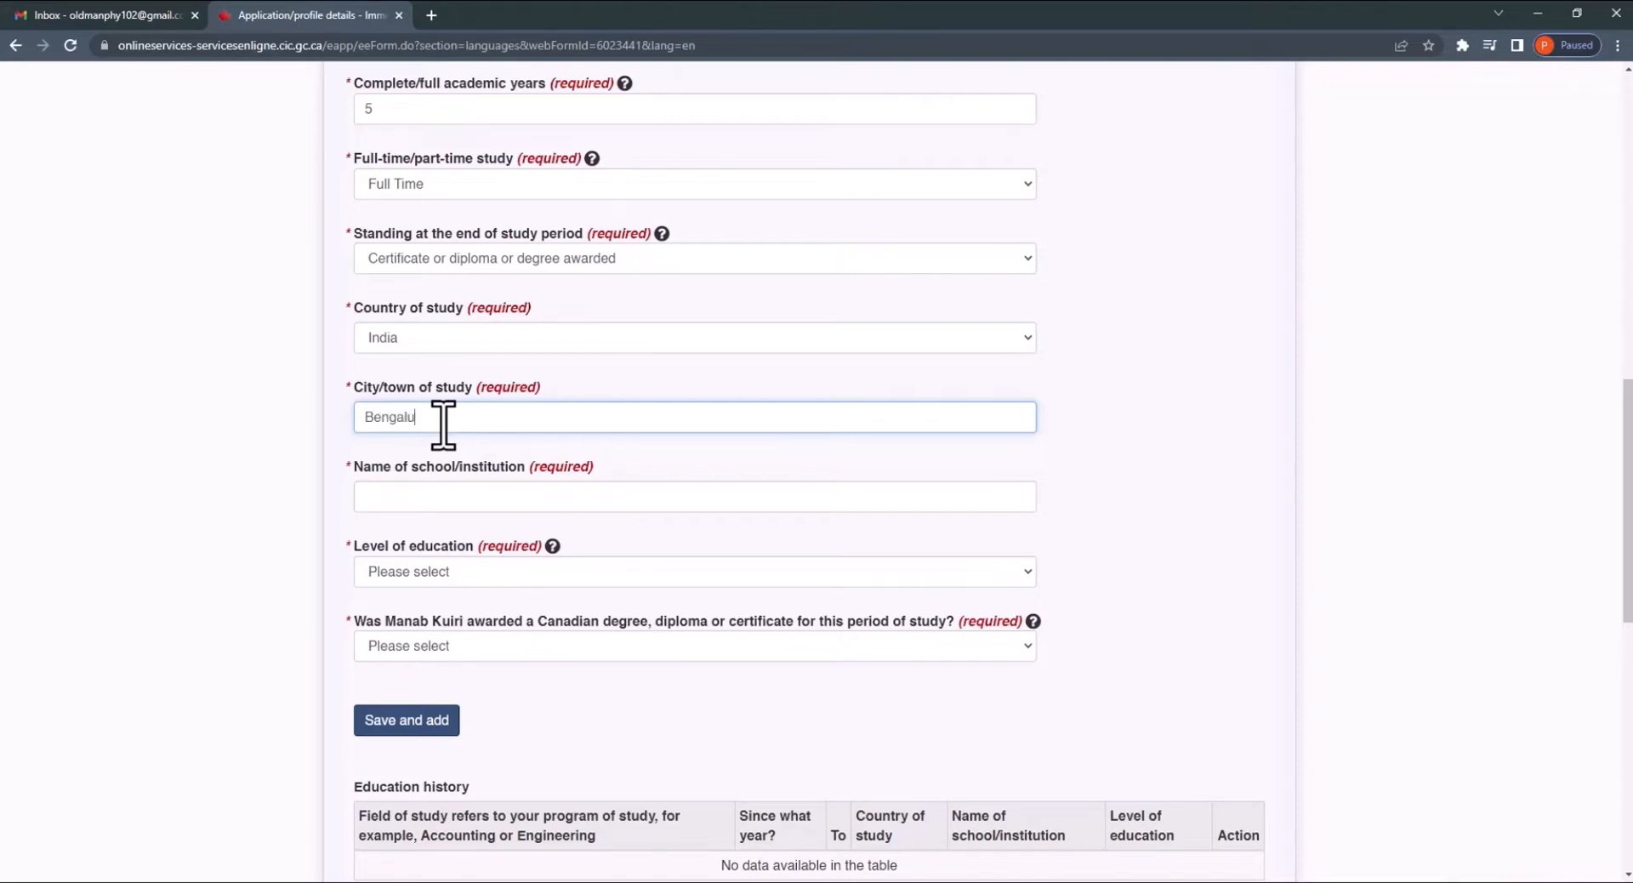
left_click(435, 497)
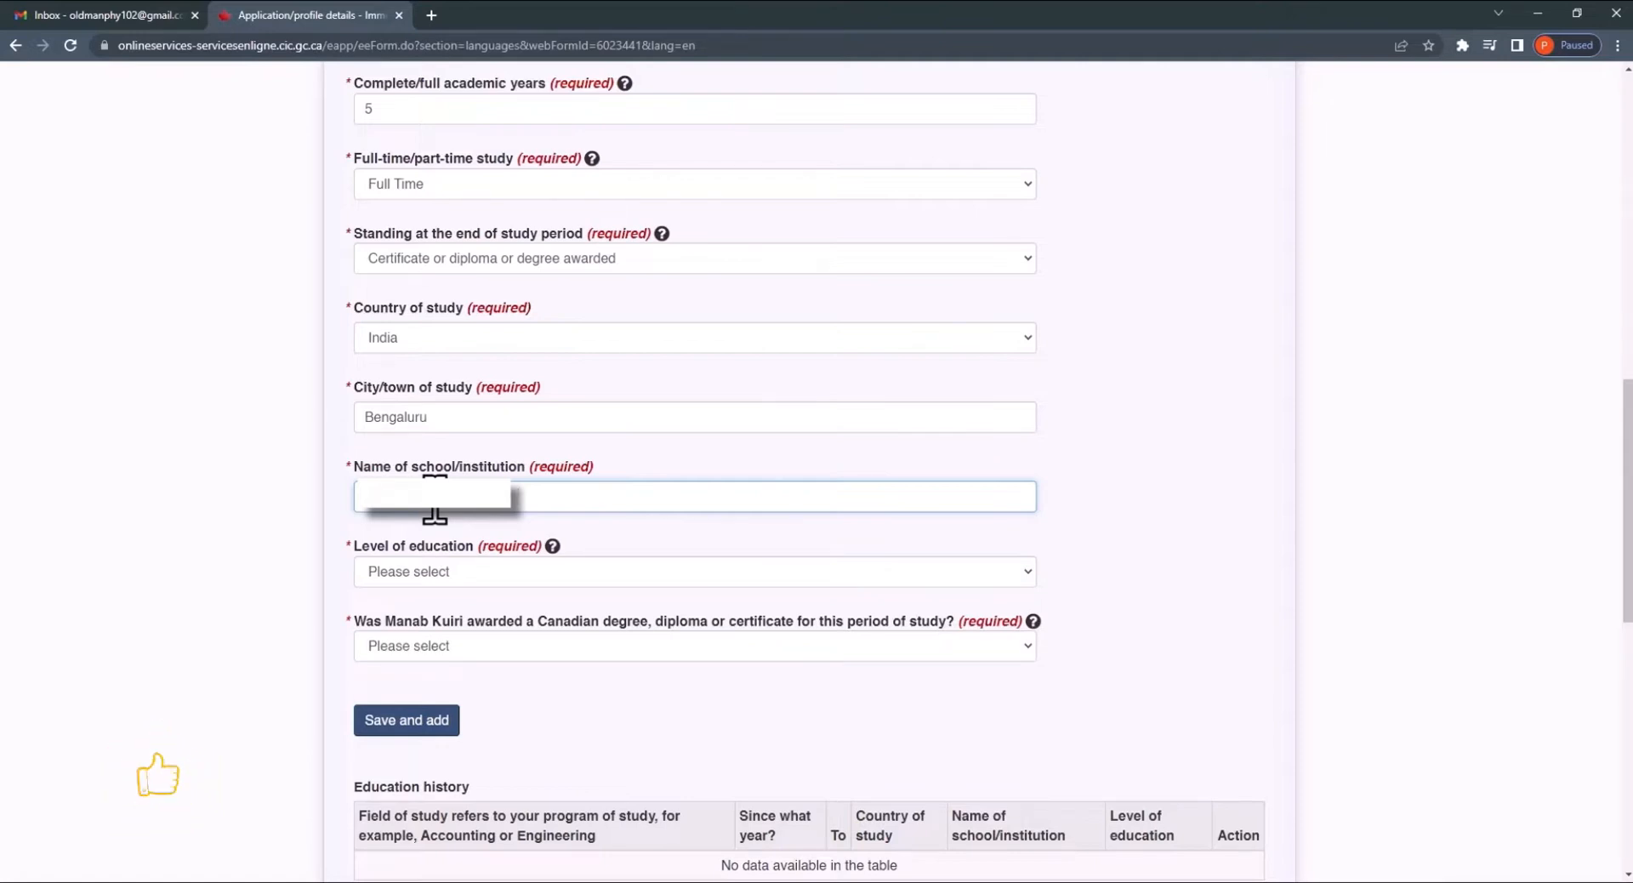
right_click(435, 511)
left_click(496, 507)
Step: Set the education level to Doctoral level university degree (PhD) and answer No to a Canadian degree
left_click(496, 565)
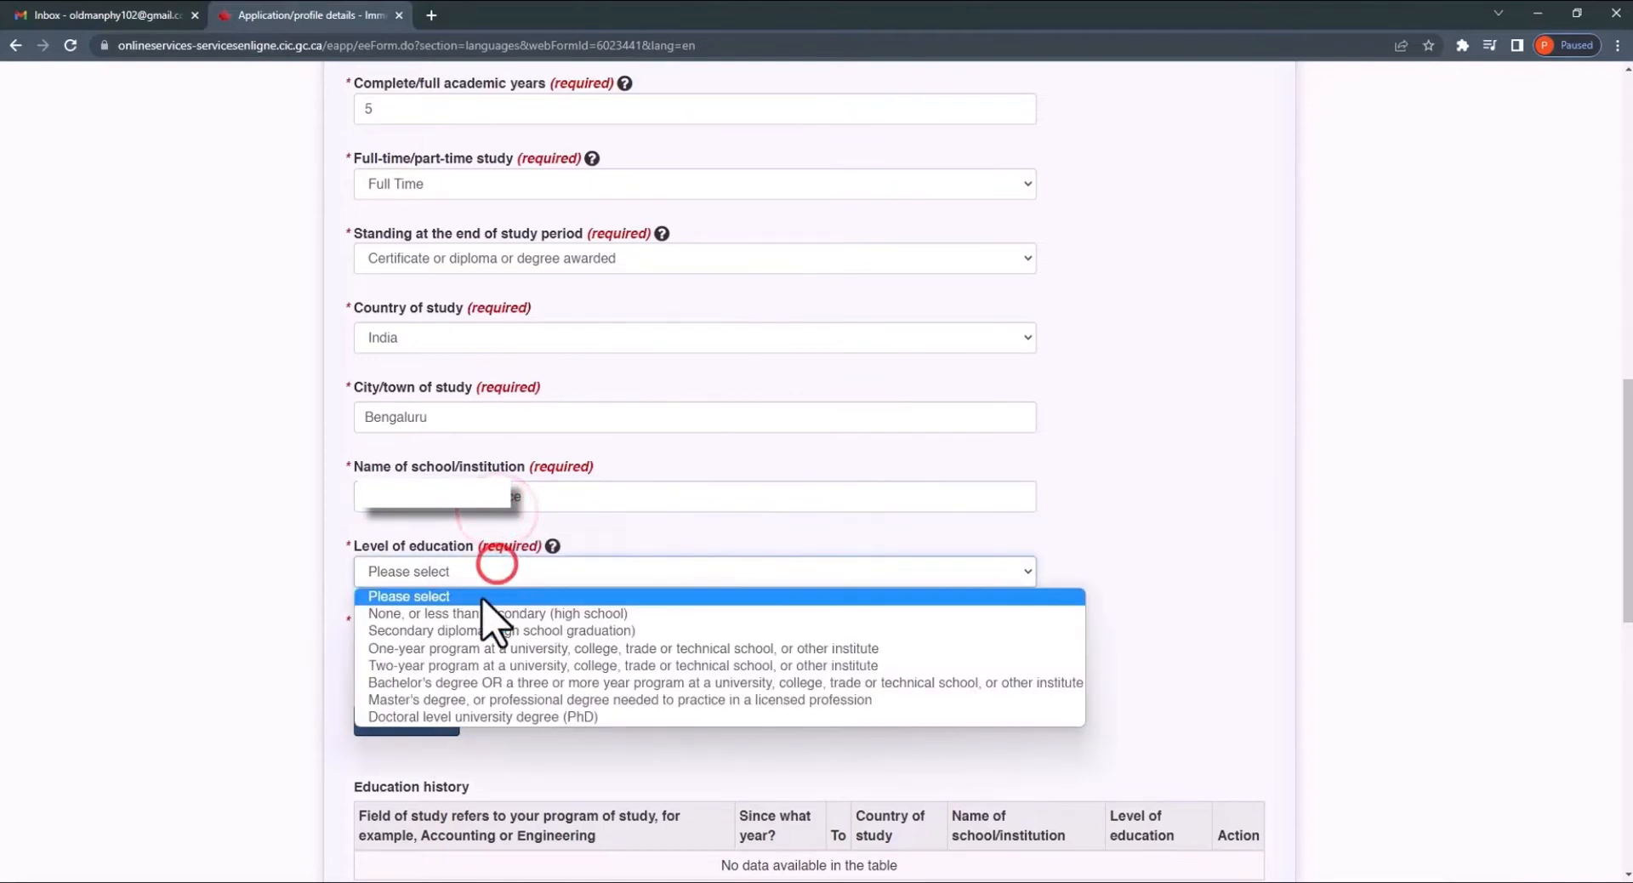
left_click(480, 716)
scroll(537, 629, "down", 1)
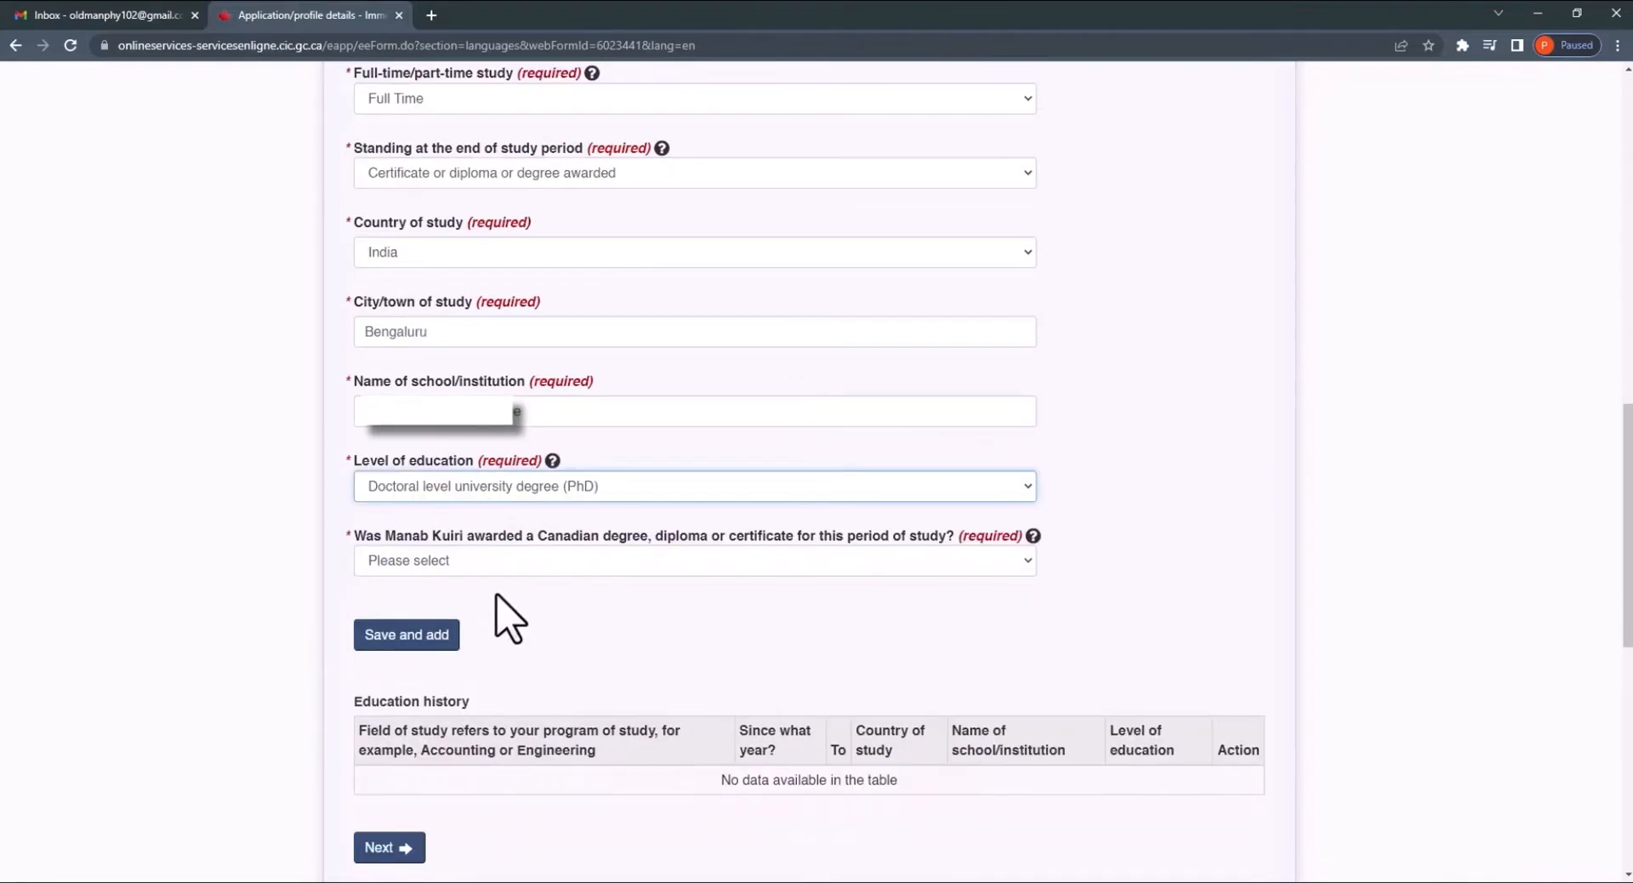
left_click(464, 560)
left_click(420, 617)
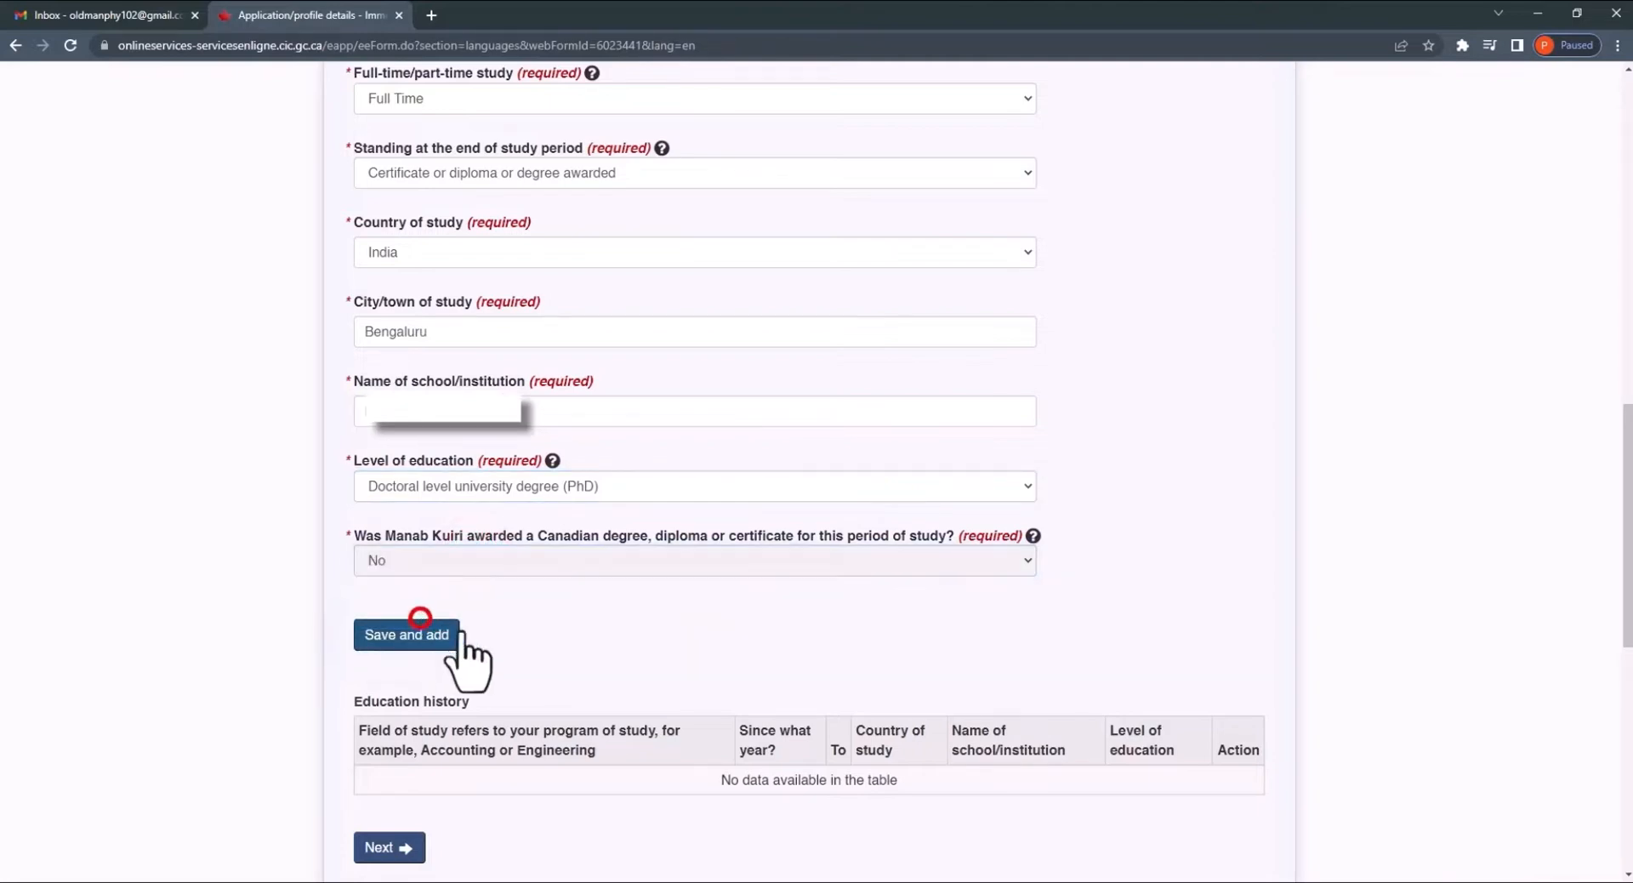
scroll(470, 598, "down", 1)
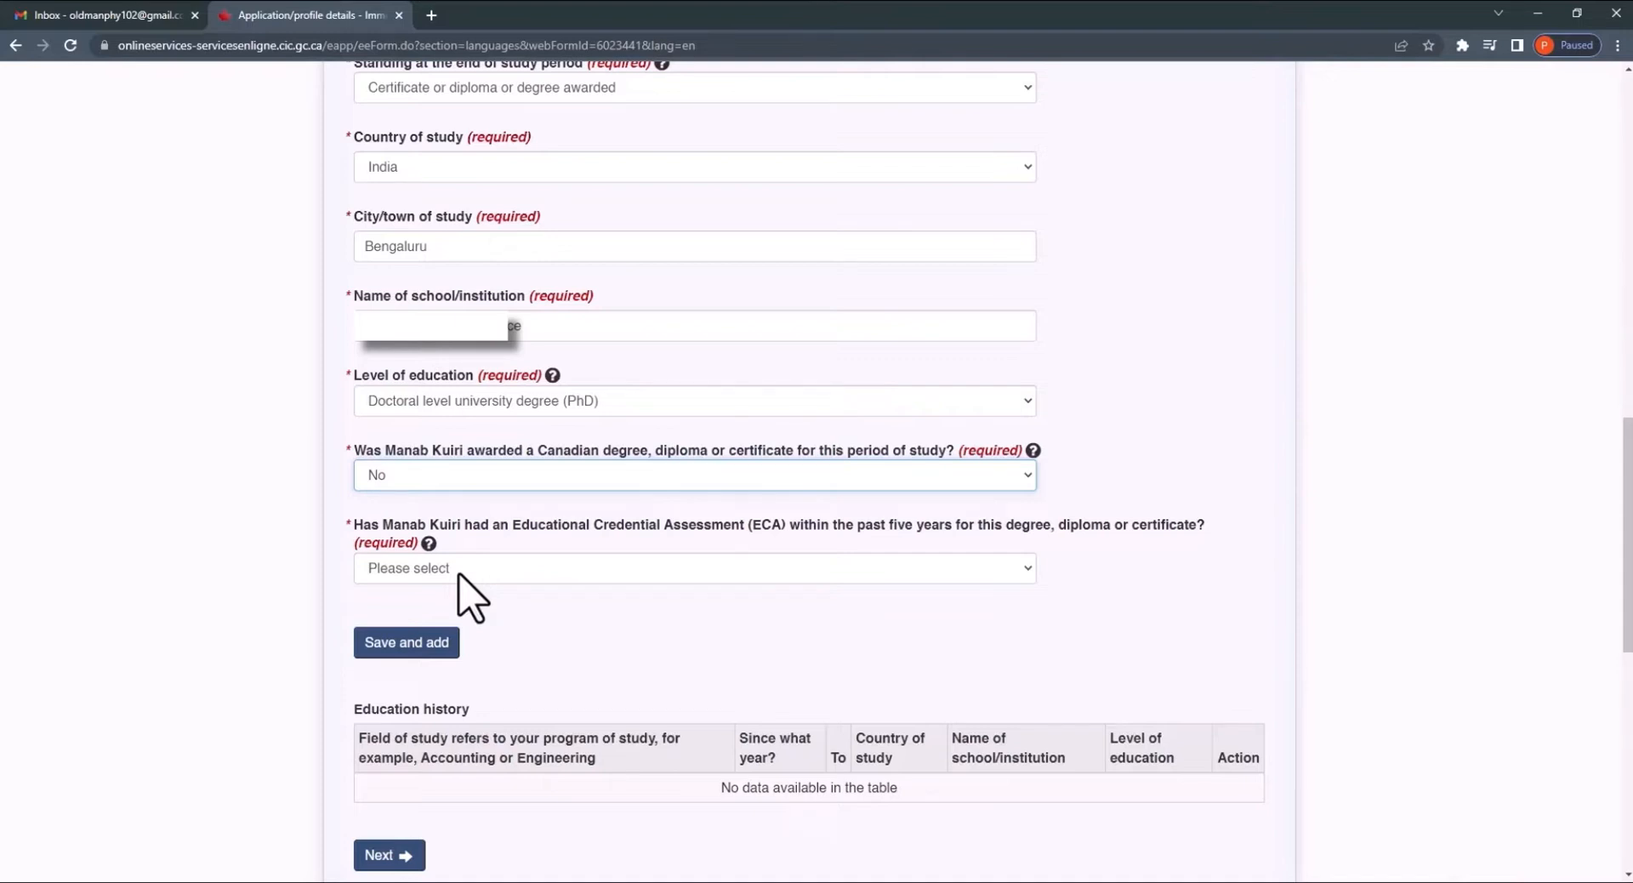
Step: Answer Yes to having an ECA from World Education Services dated 2022 February 10
left_click(460, 575)
left_click(405, 609)
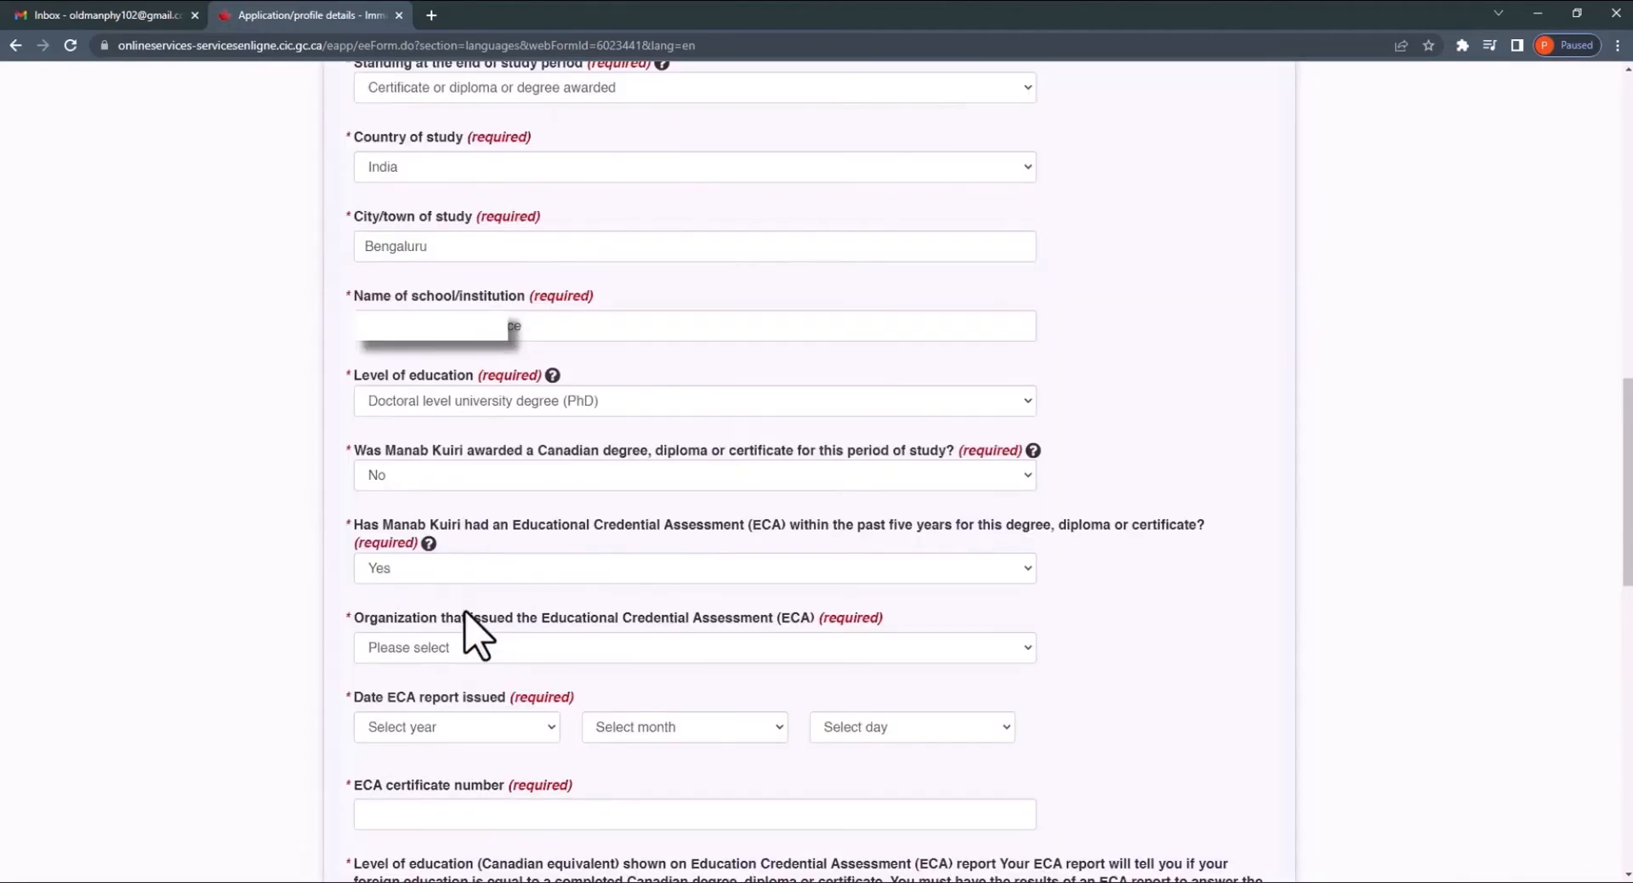
scroll(476, 629, "down", 1)
scroll(463, 593, "down", 1)
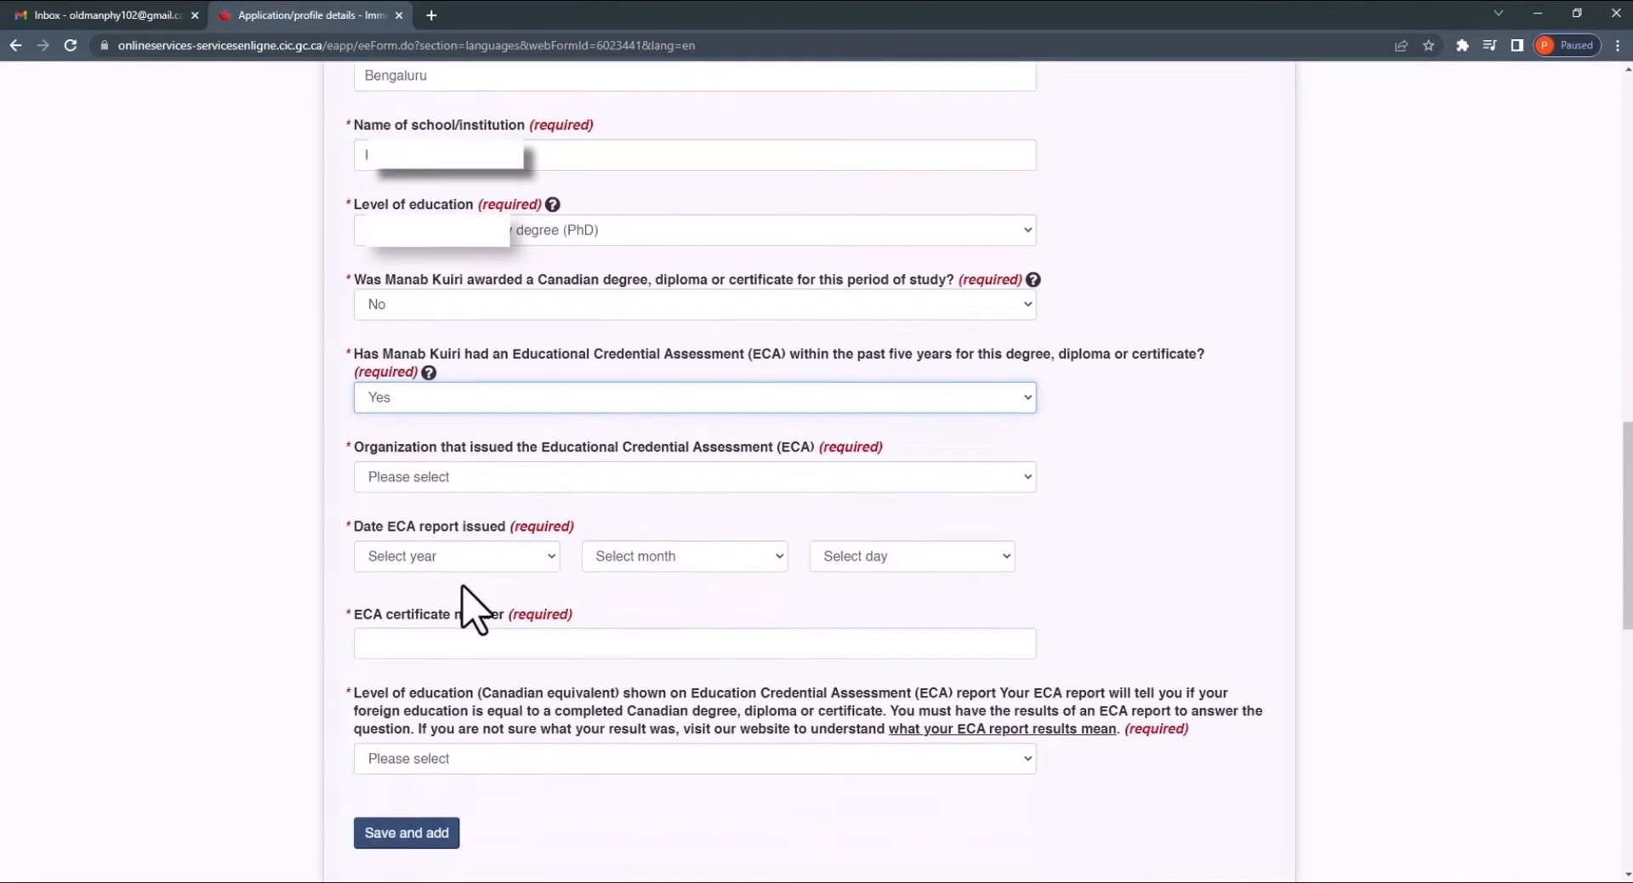
left_click(449, 477)
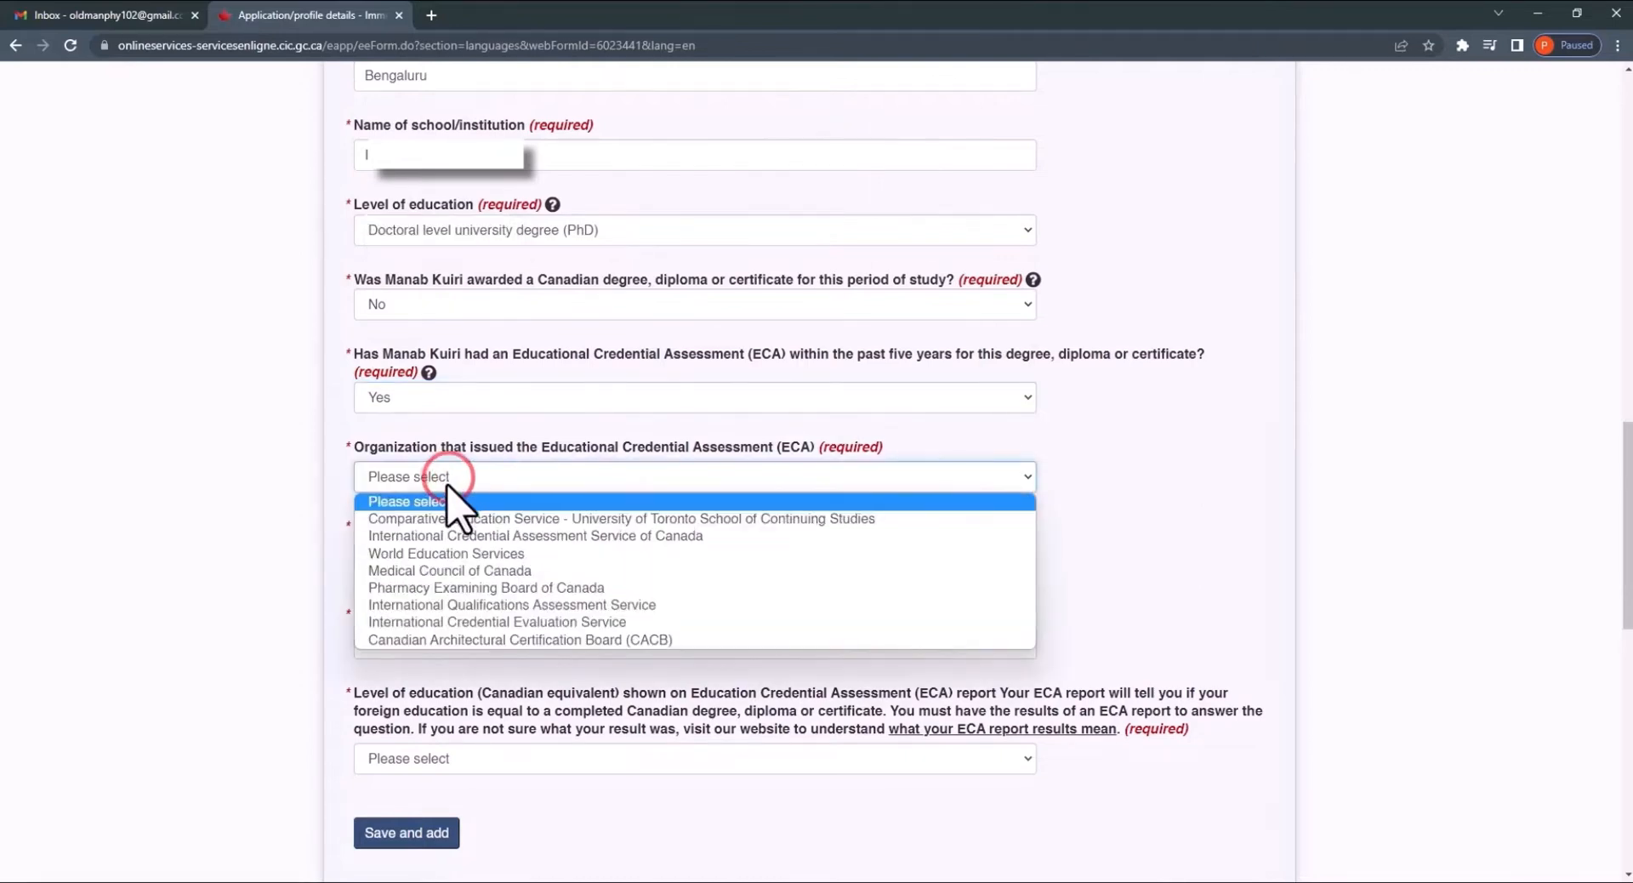
left_click(446, 554)
left_click(446, 559)
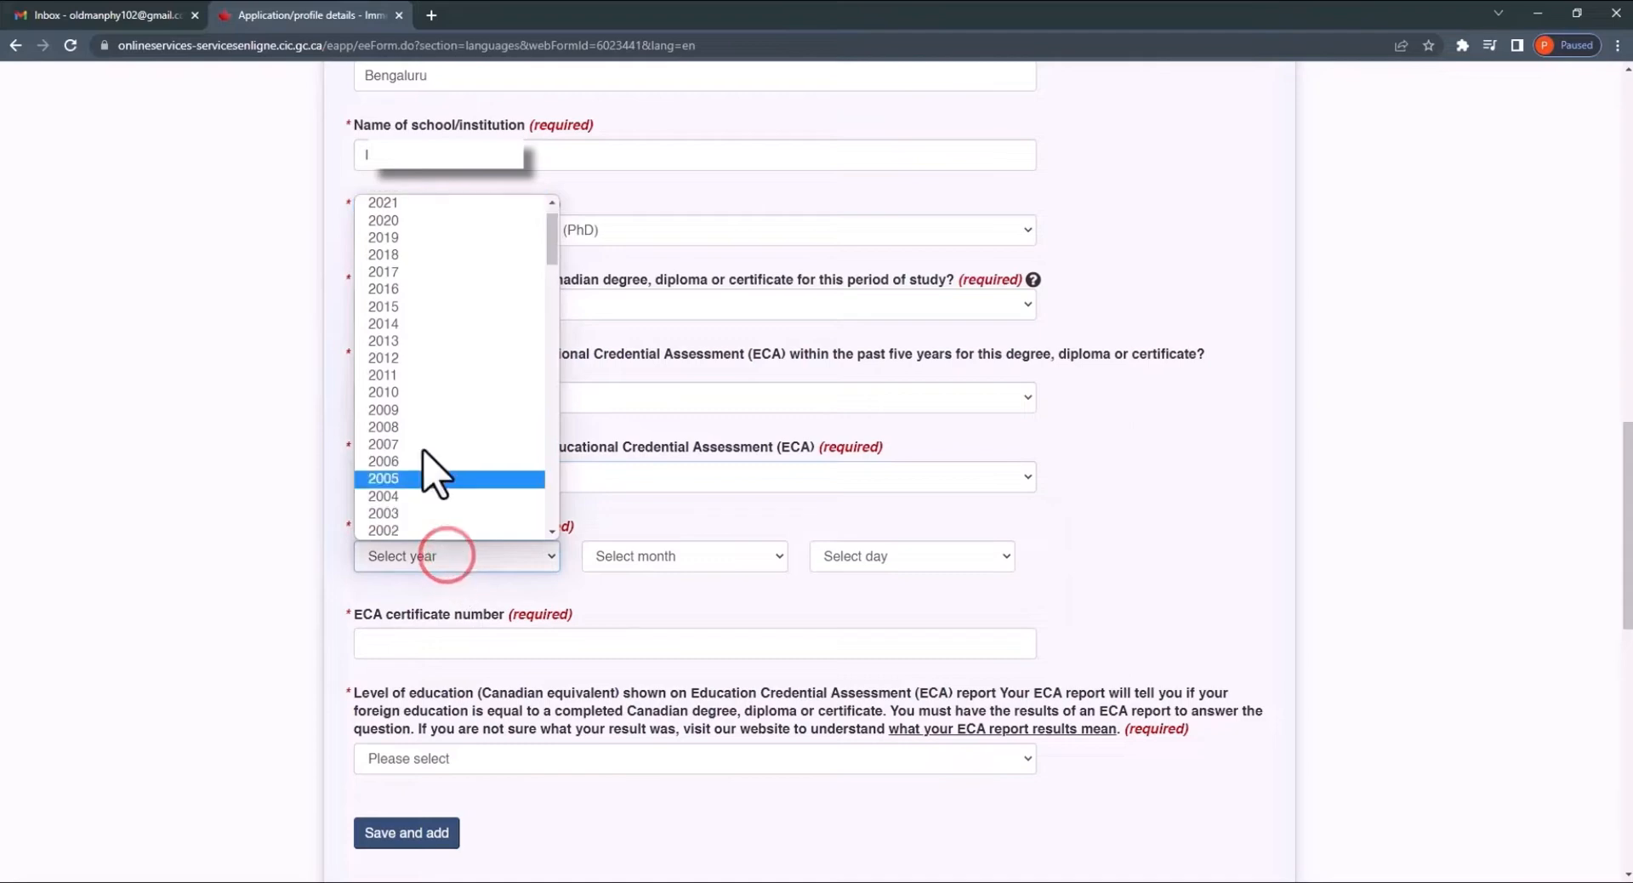
scroll(412, 340, "up", 1)
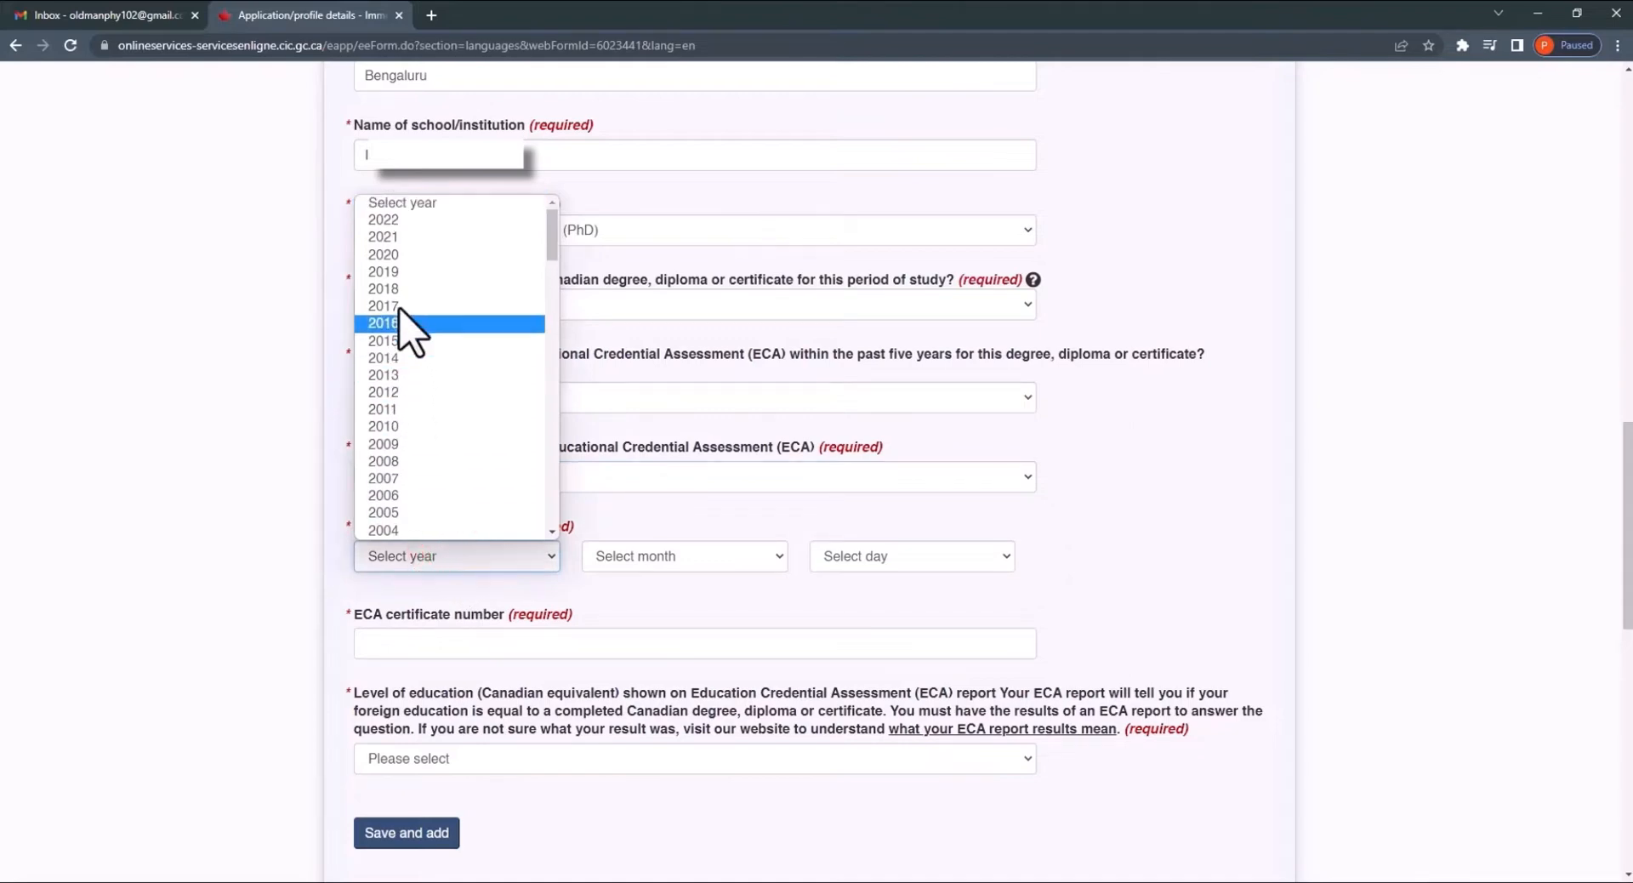
left_click(393, 221)
left_click(681, 557)
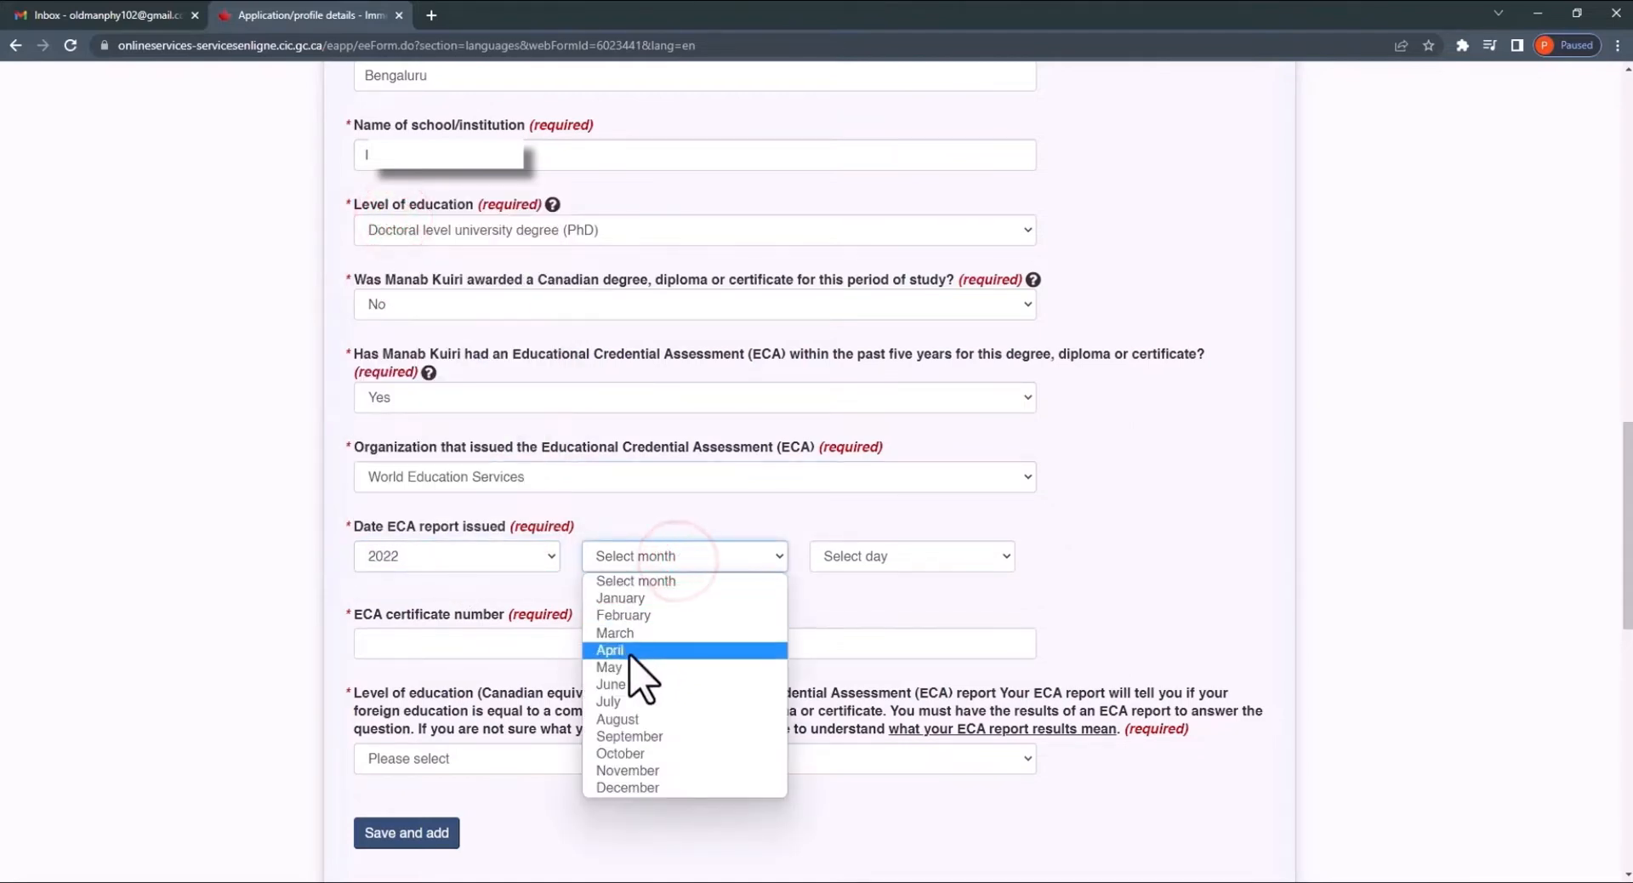
left_click(628, 615)
left_click(906, 551)
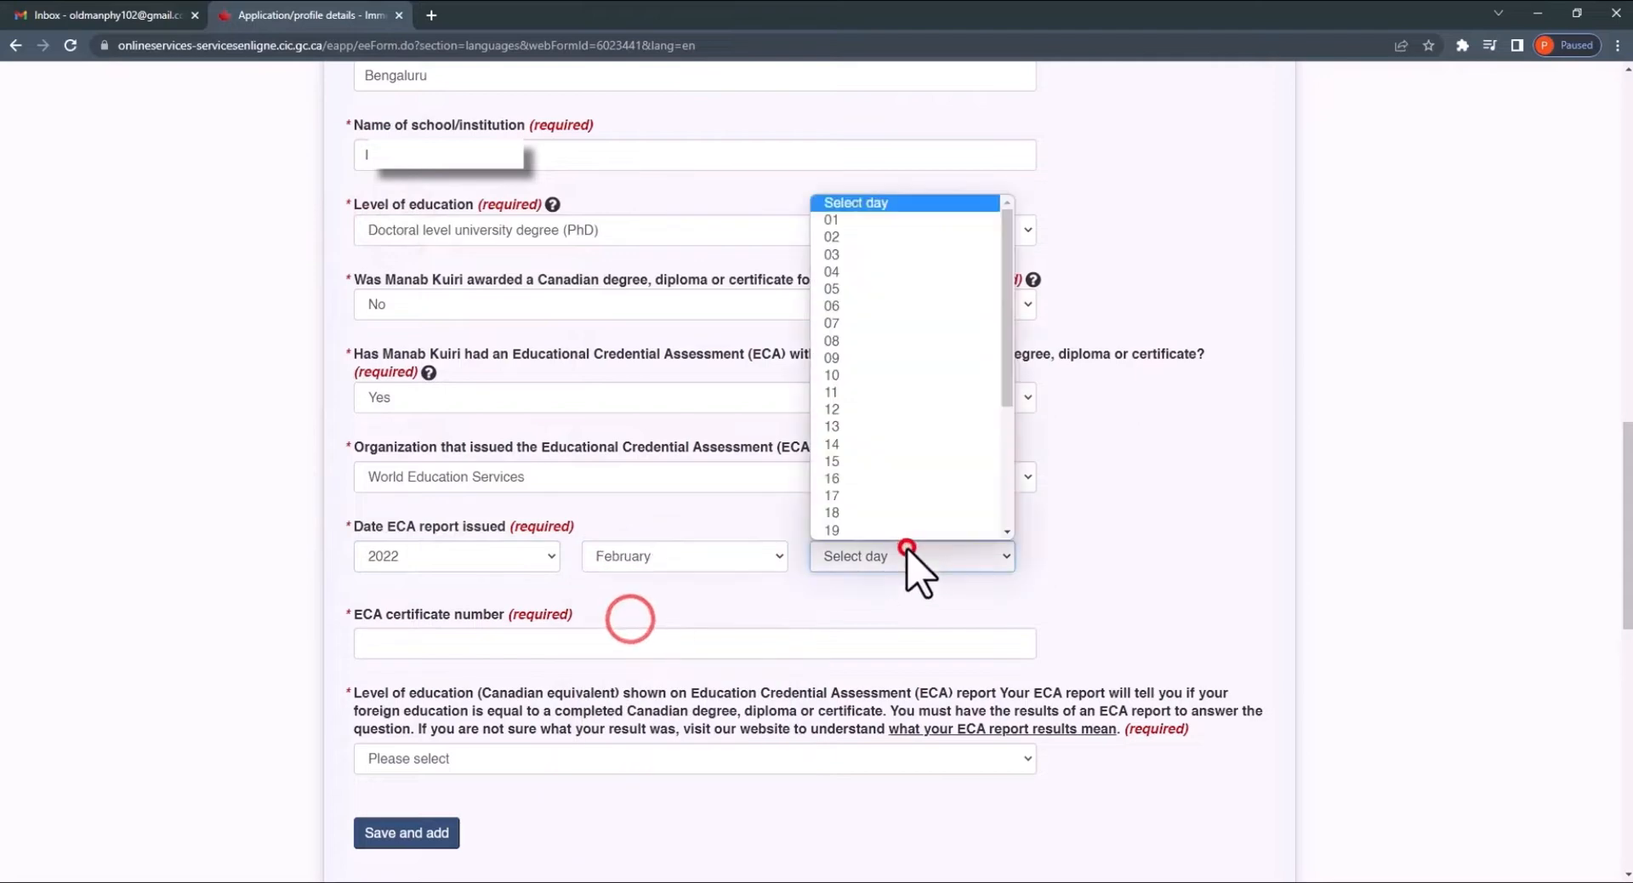
left_click(859, 377)
Step: Enter the ECA certificate number, choose Doctoral level (PhD) equivalent, and save the education entry
left_click(503, 653)
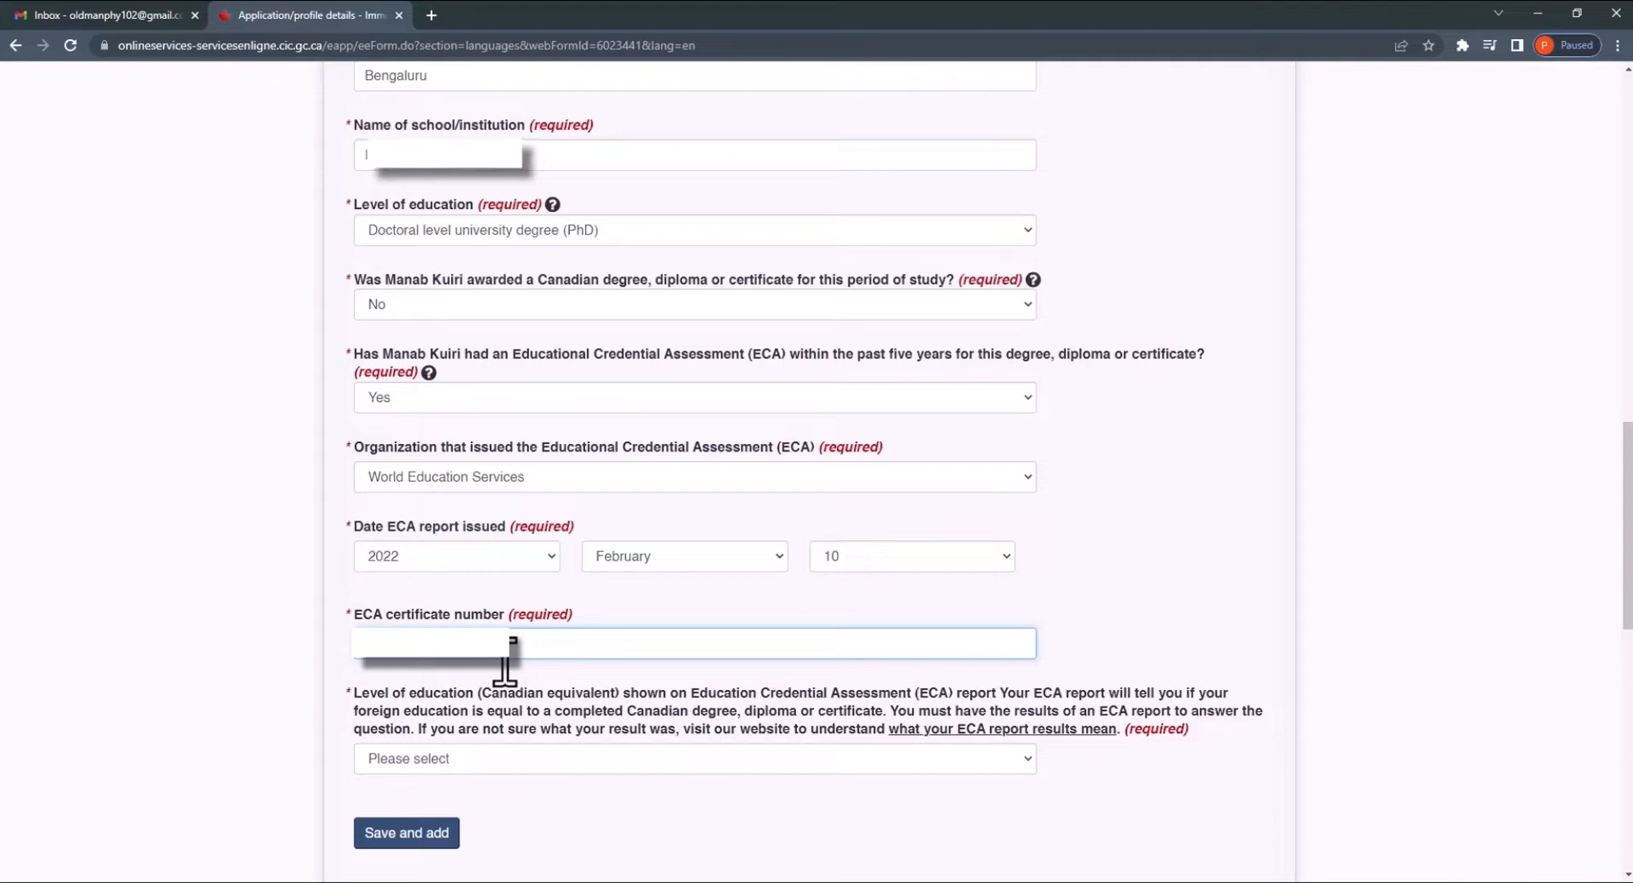
scroll(511, 672, "down", 1)
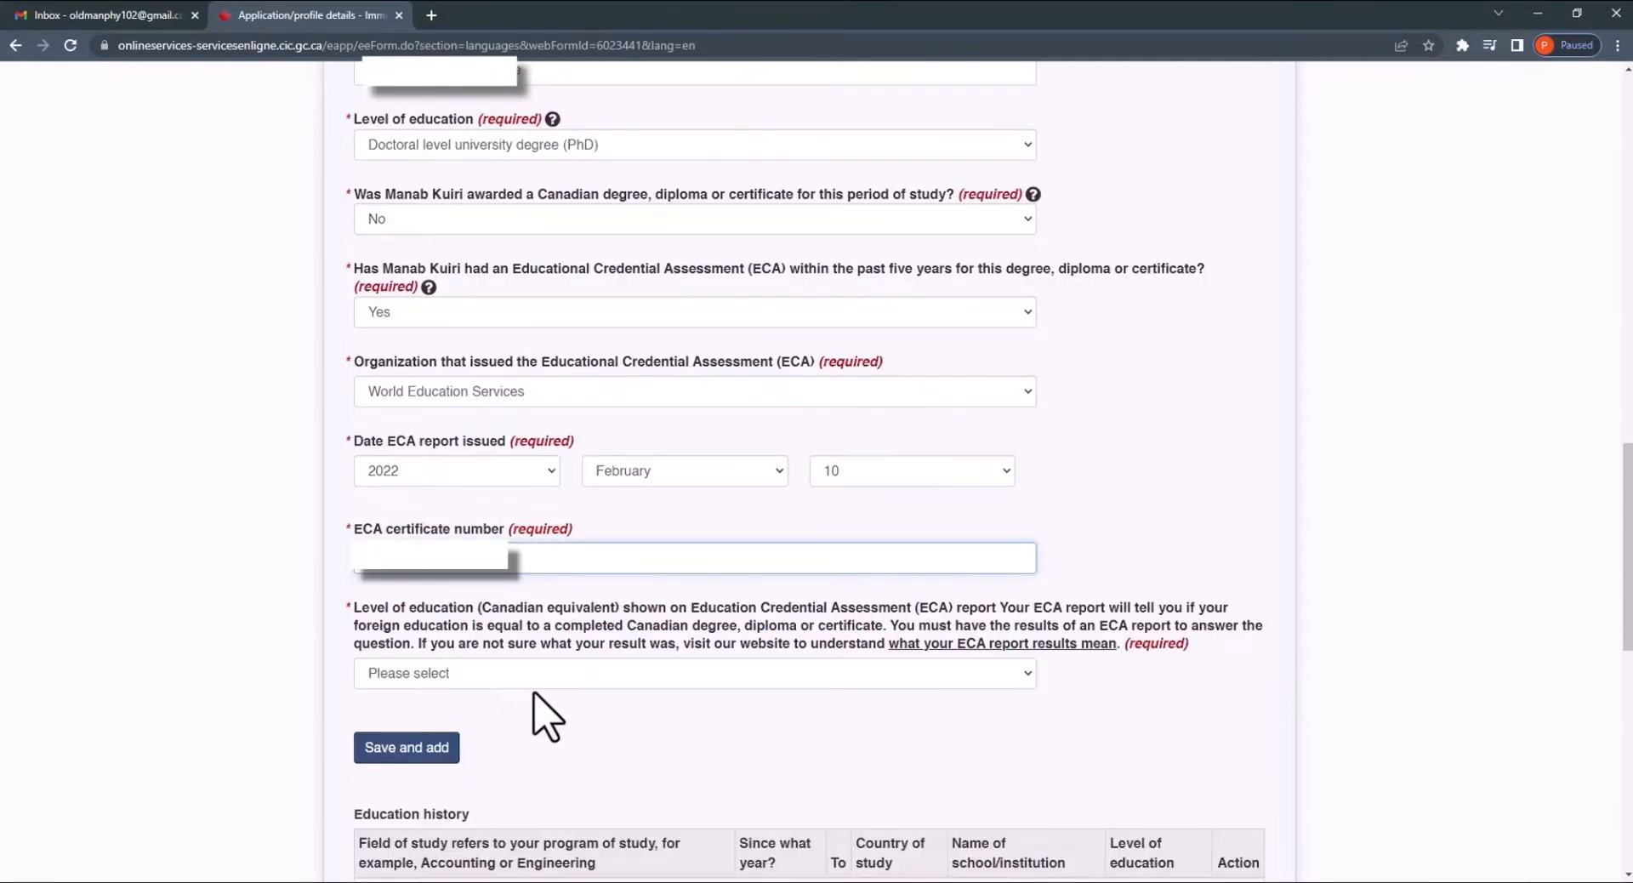
scroll(537, 702, "down", 1)
left_click(455, 589)
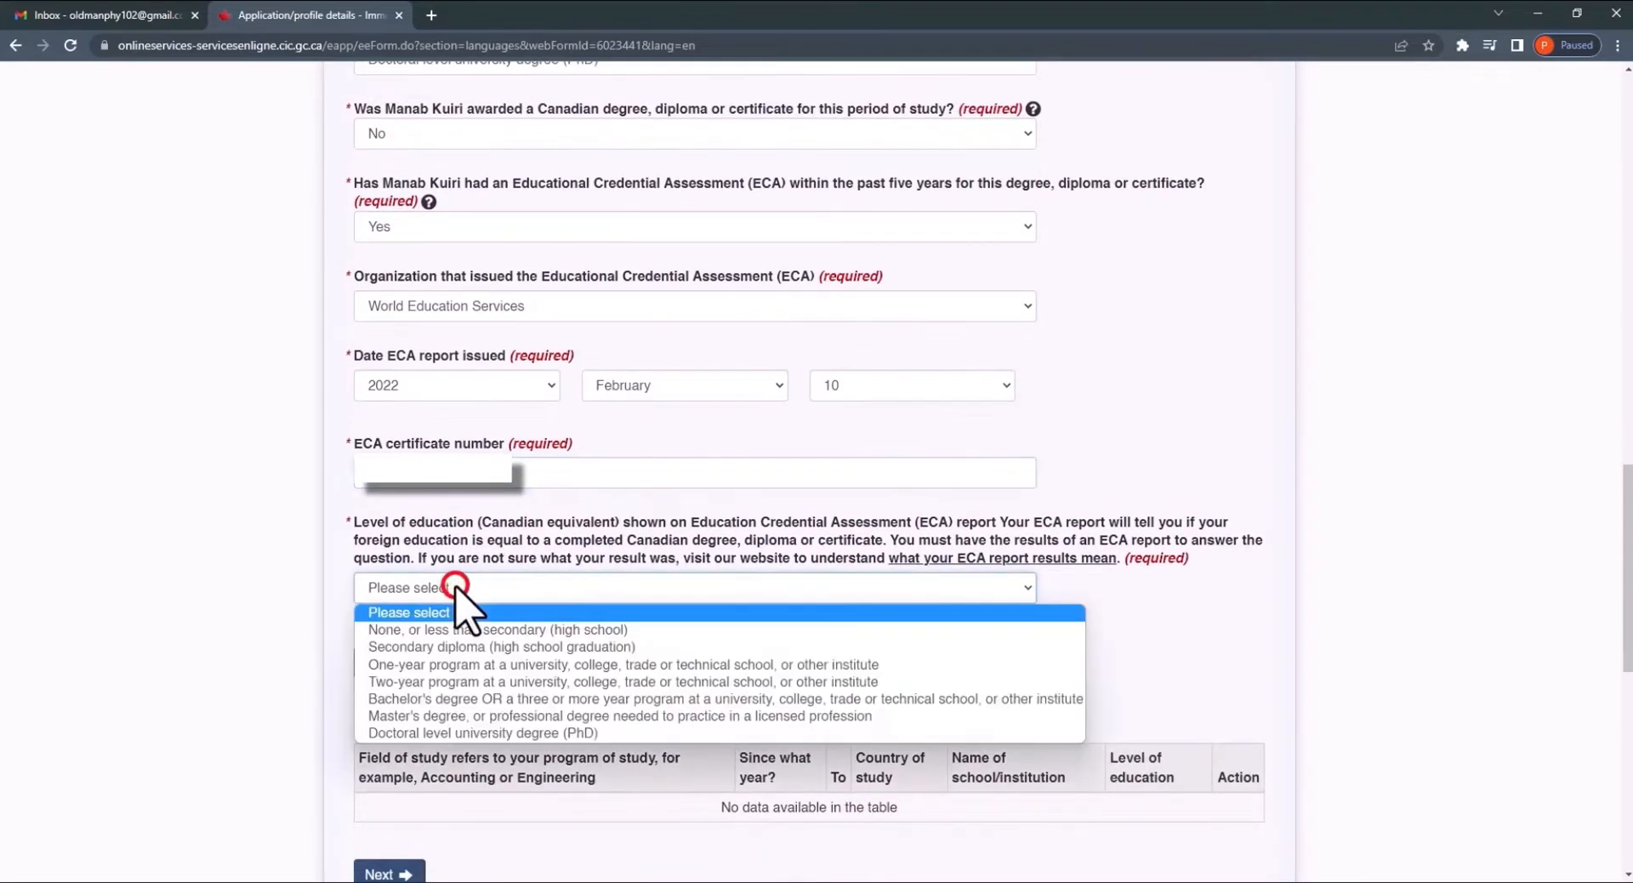
left_click(460, 730)
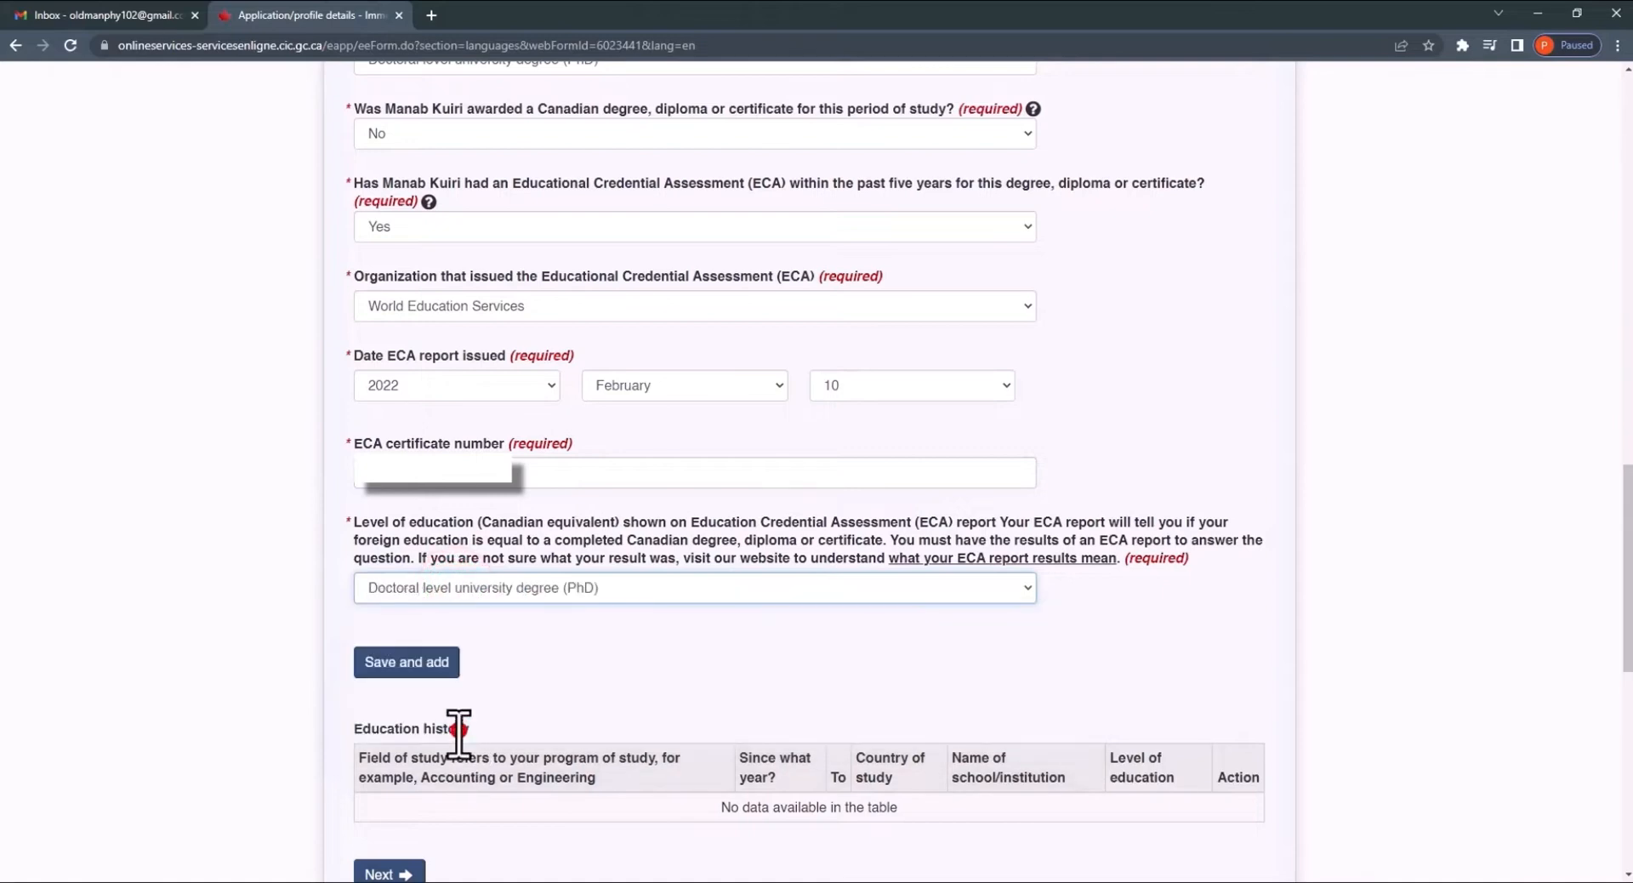
left_click(421, 668)
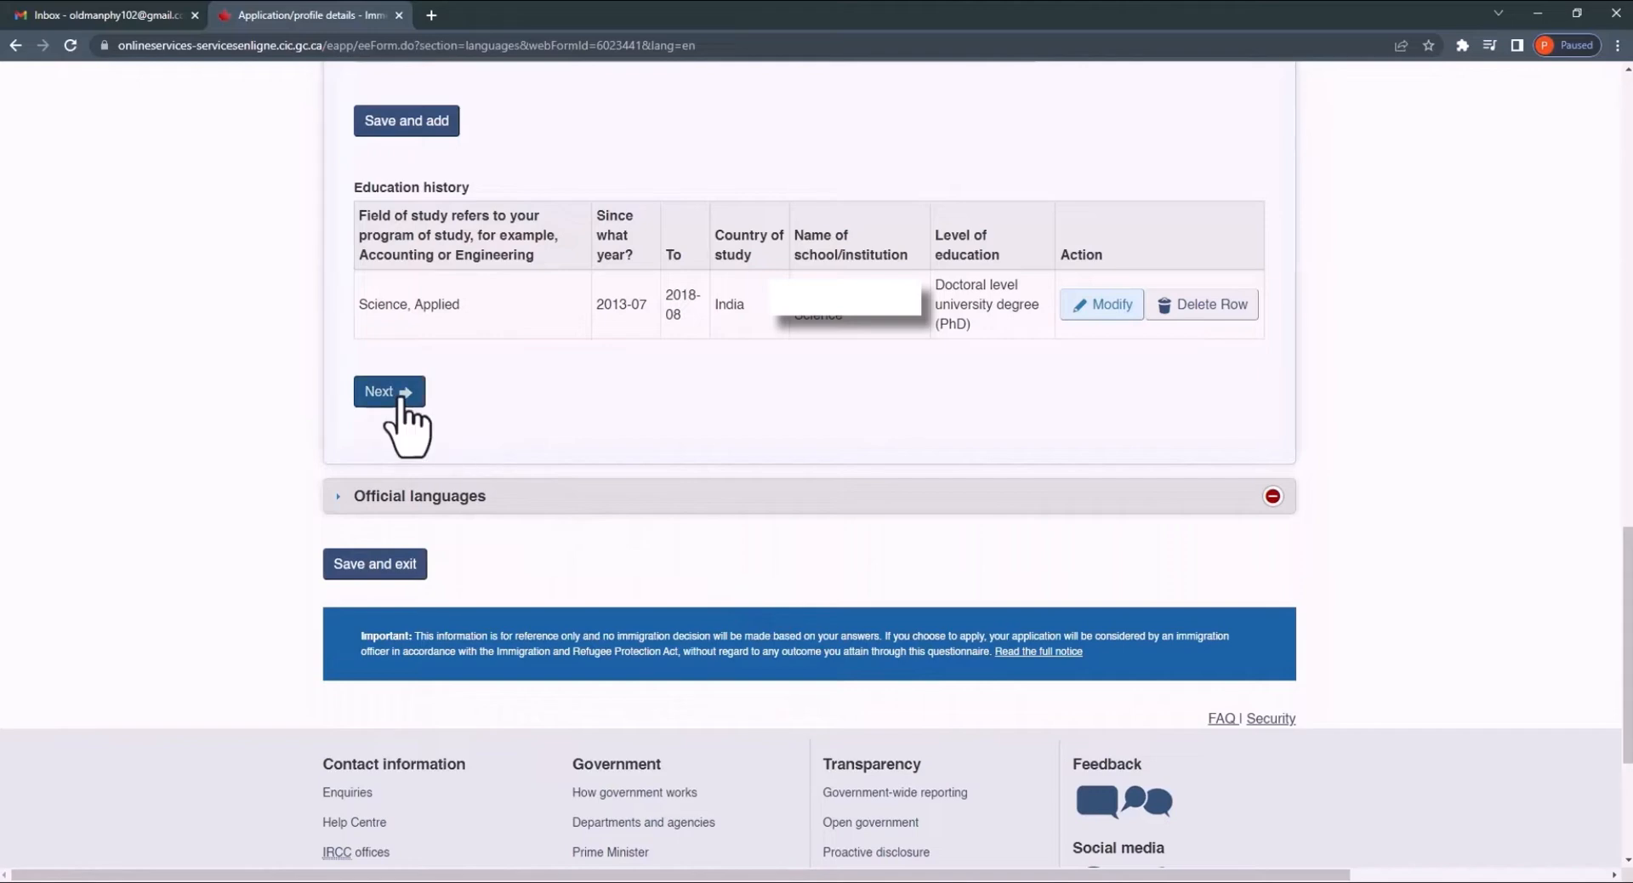
Step: Answer that the candidate communicates in English and took the IELTS General Training test
left_click(398, 392)
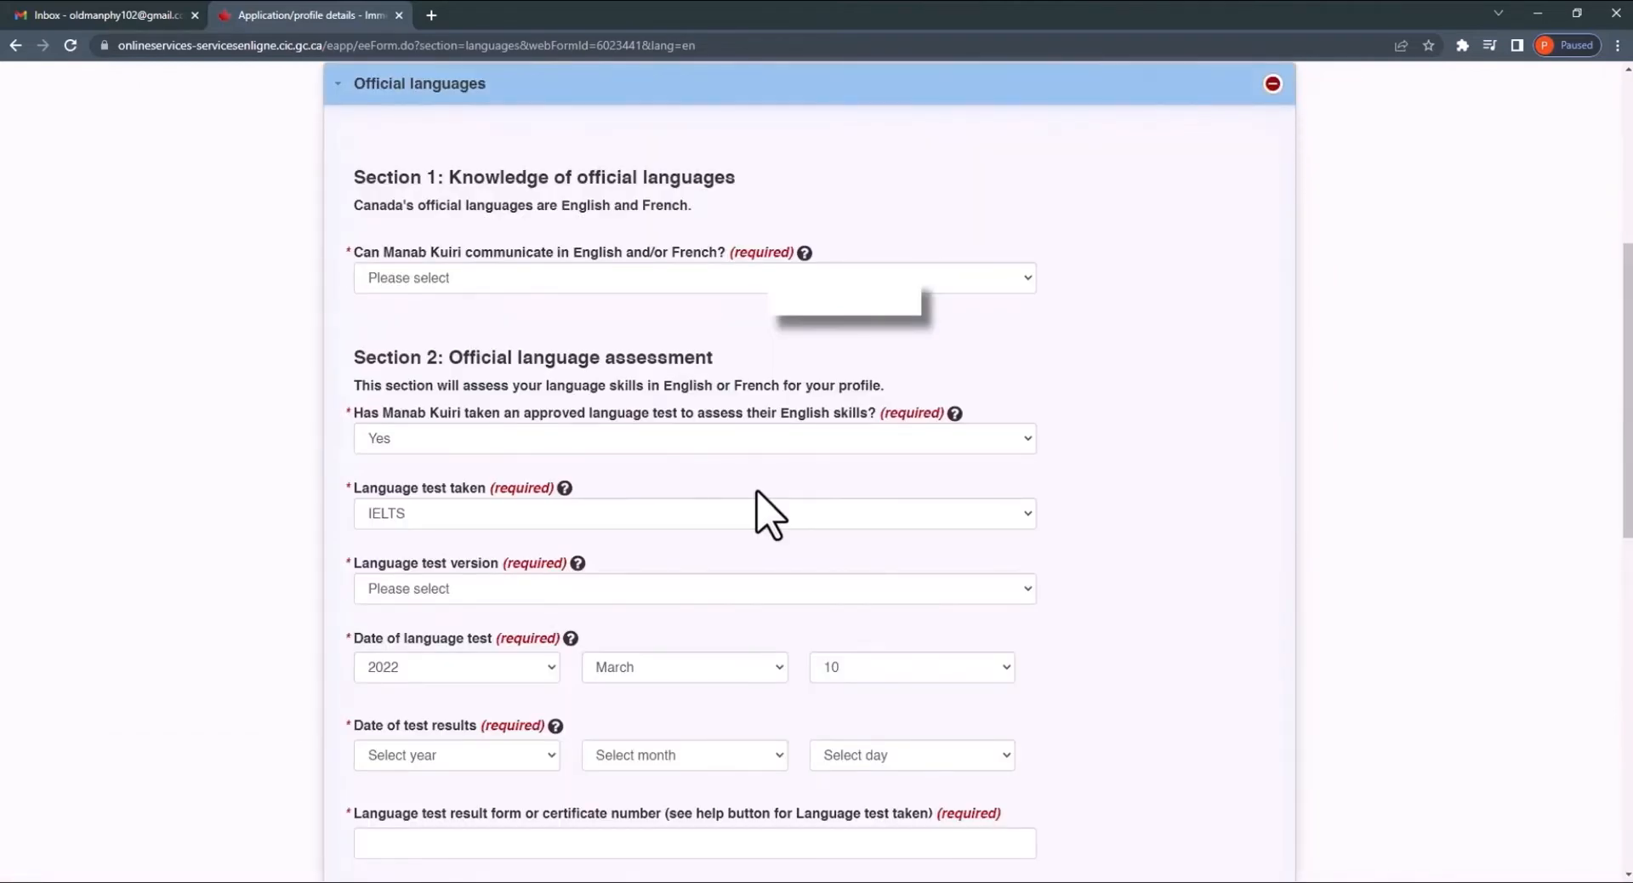
scroll(762, 513, "down", 2)
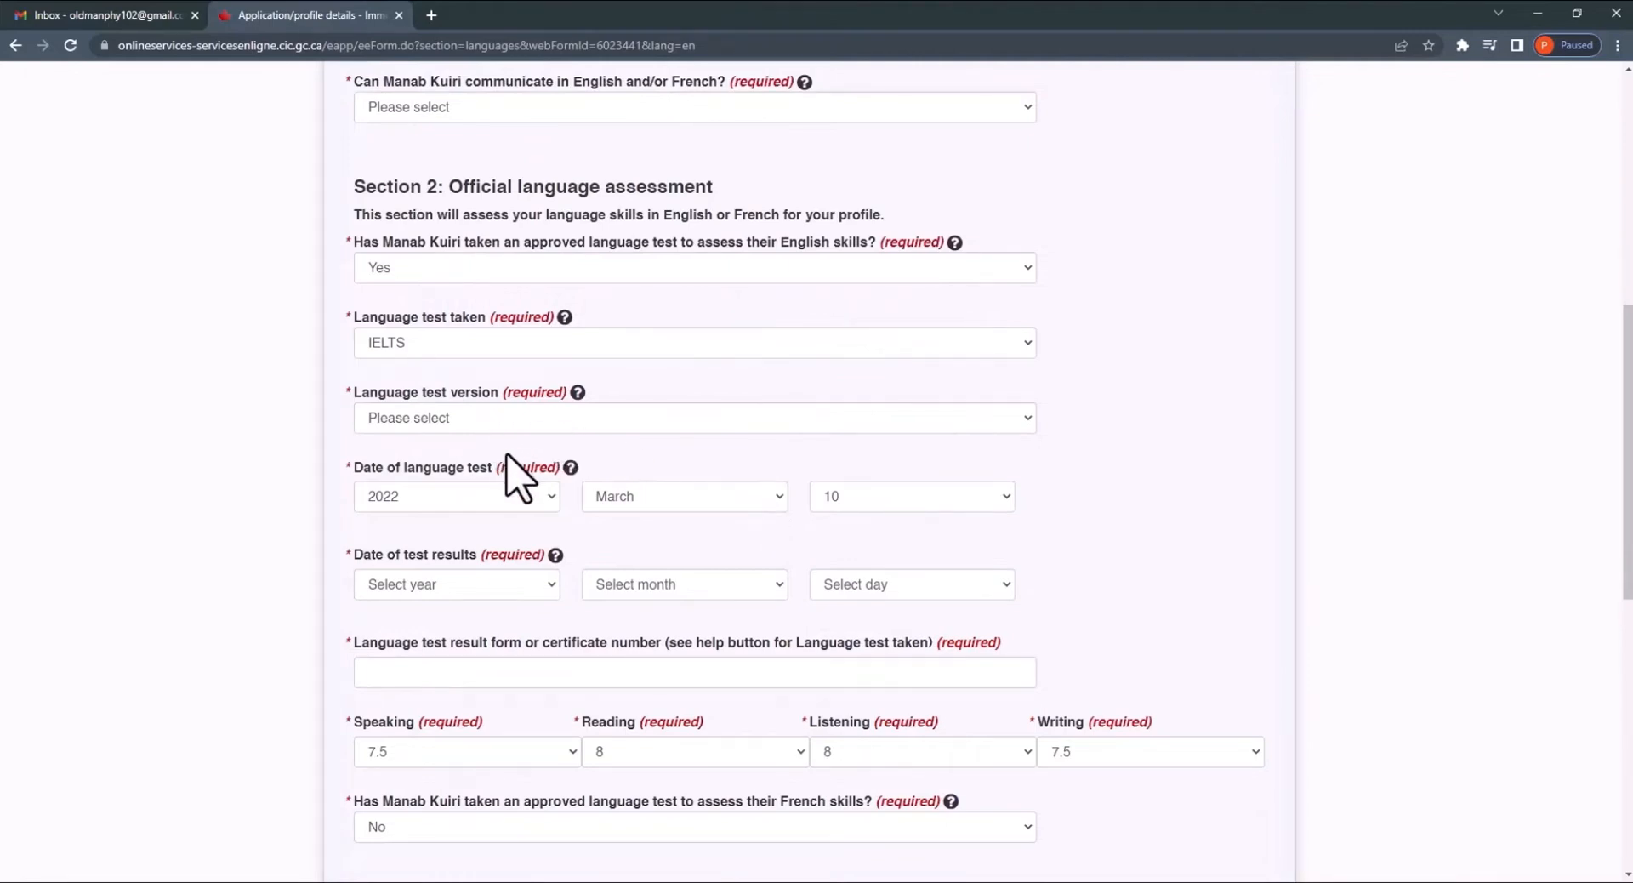
scroll(514, 472, "up", 1)
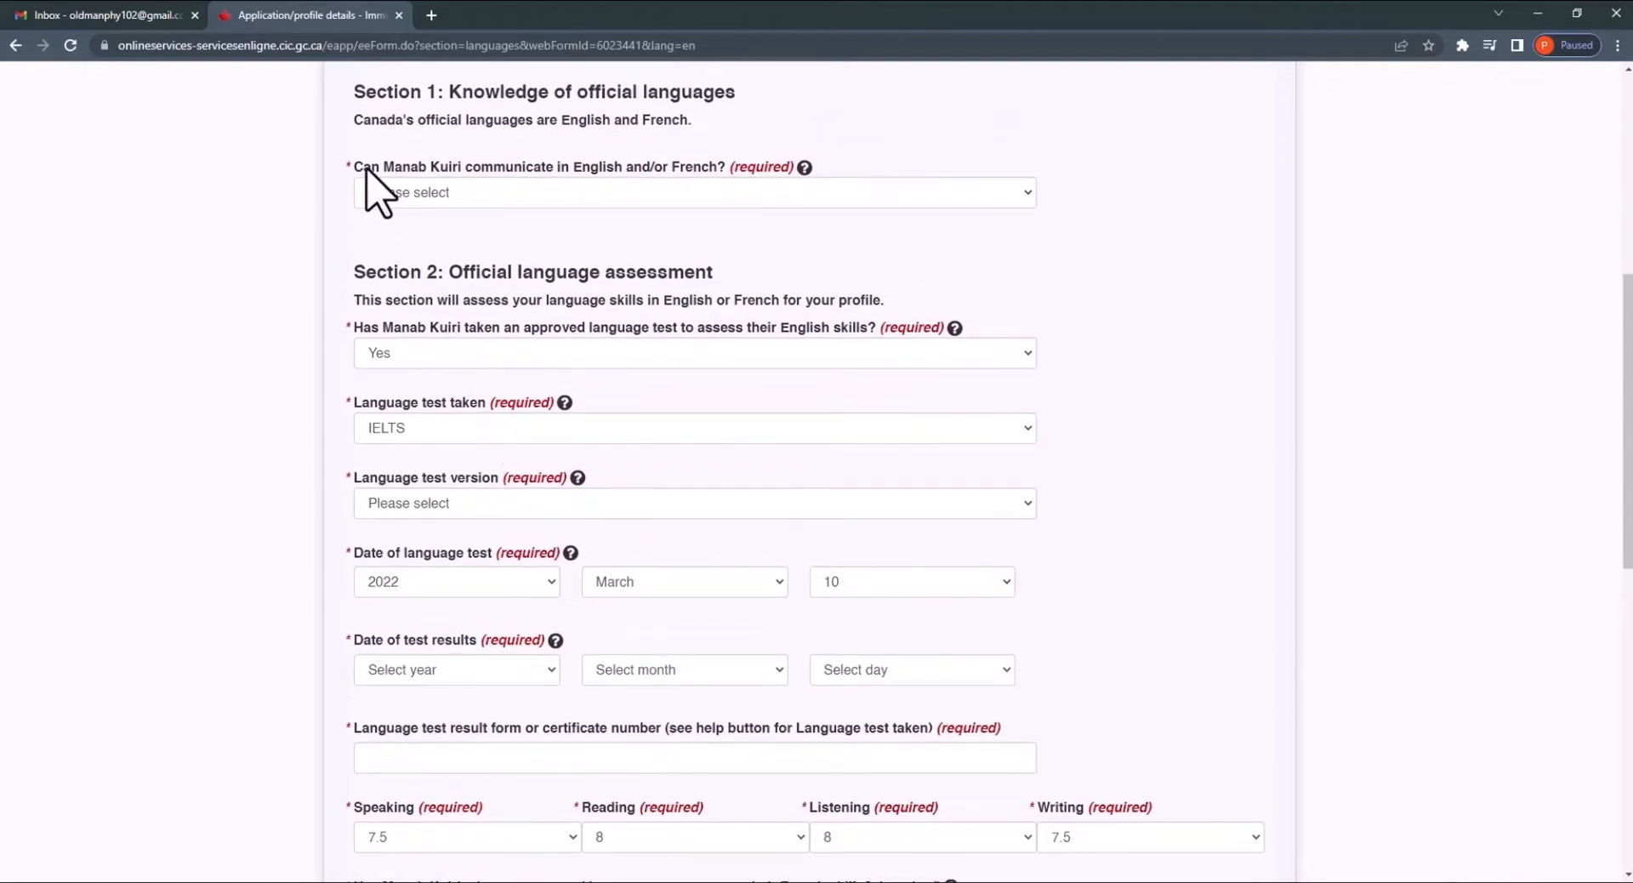
scroll(510, 332, "up", 1)
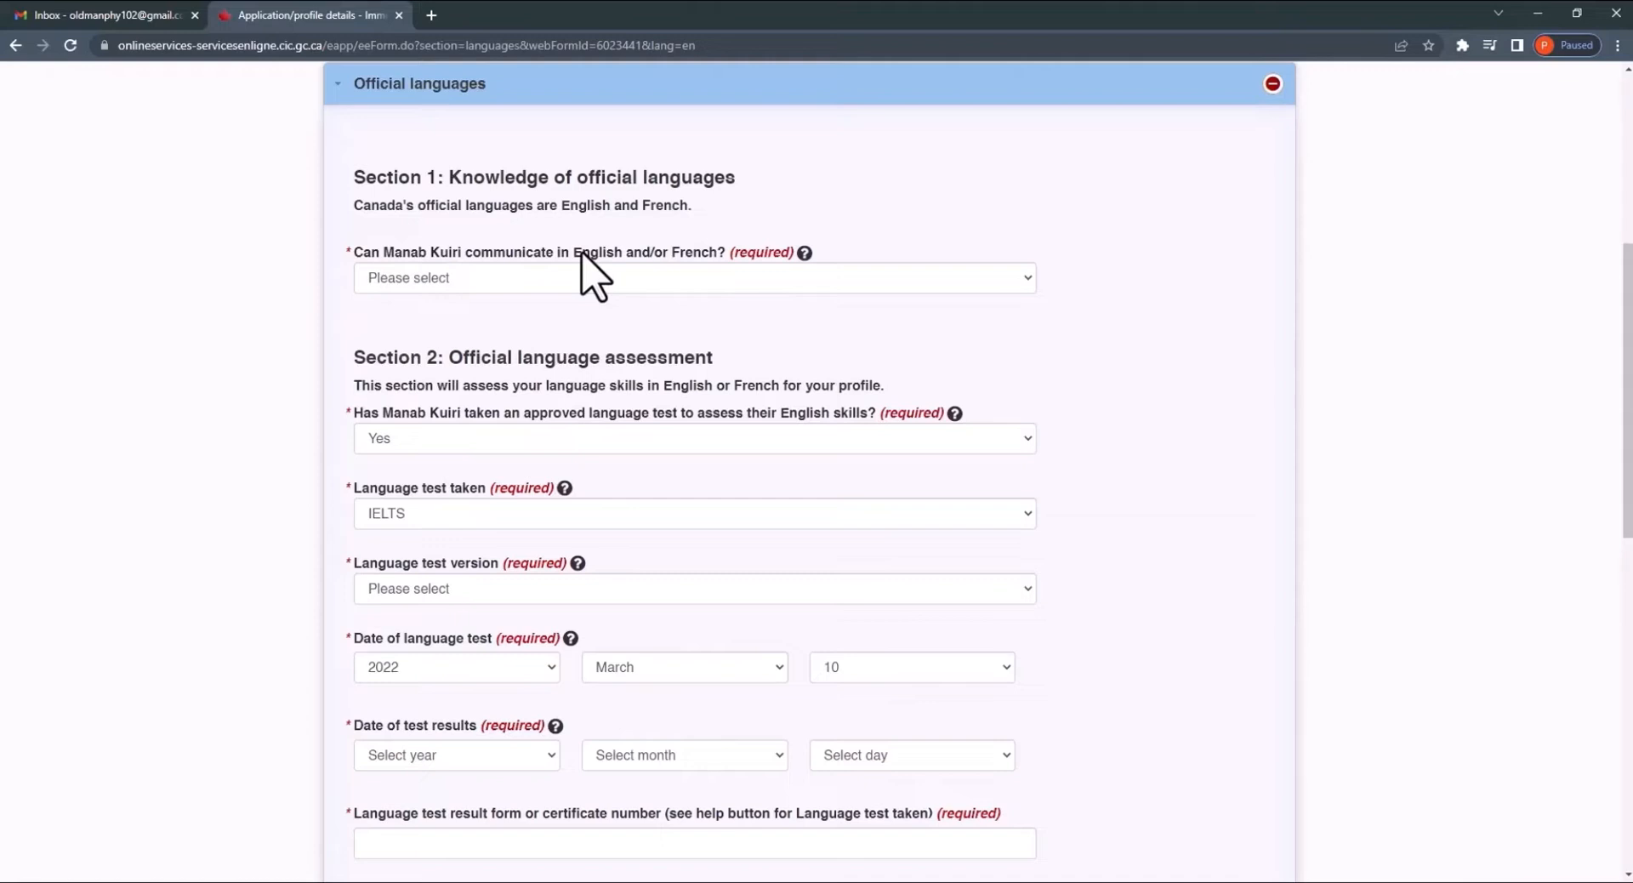
left_click(514, 277)
left_click(435, 320)
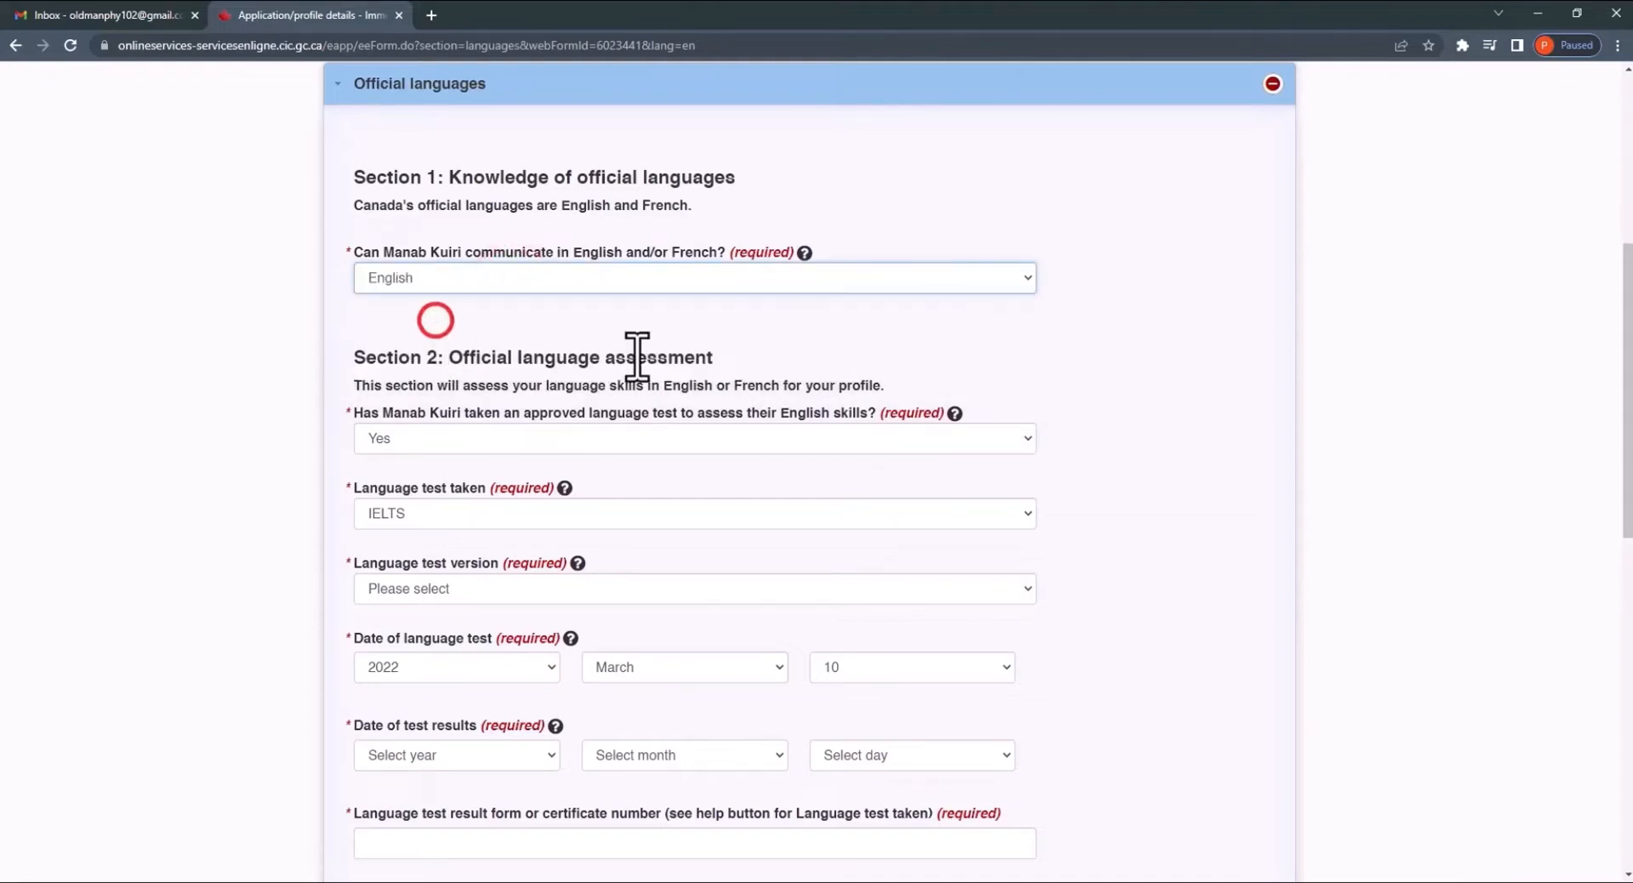
scroll(636, 356, "down", 1)
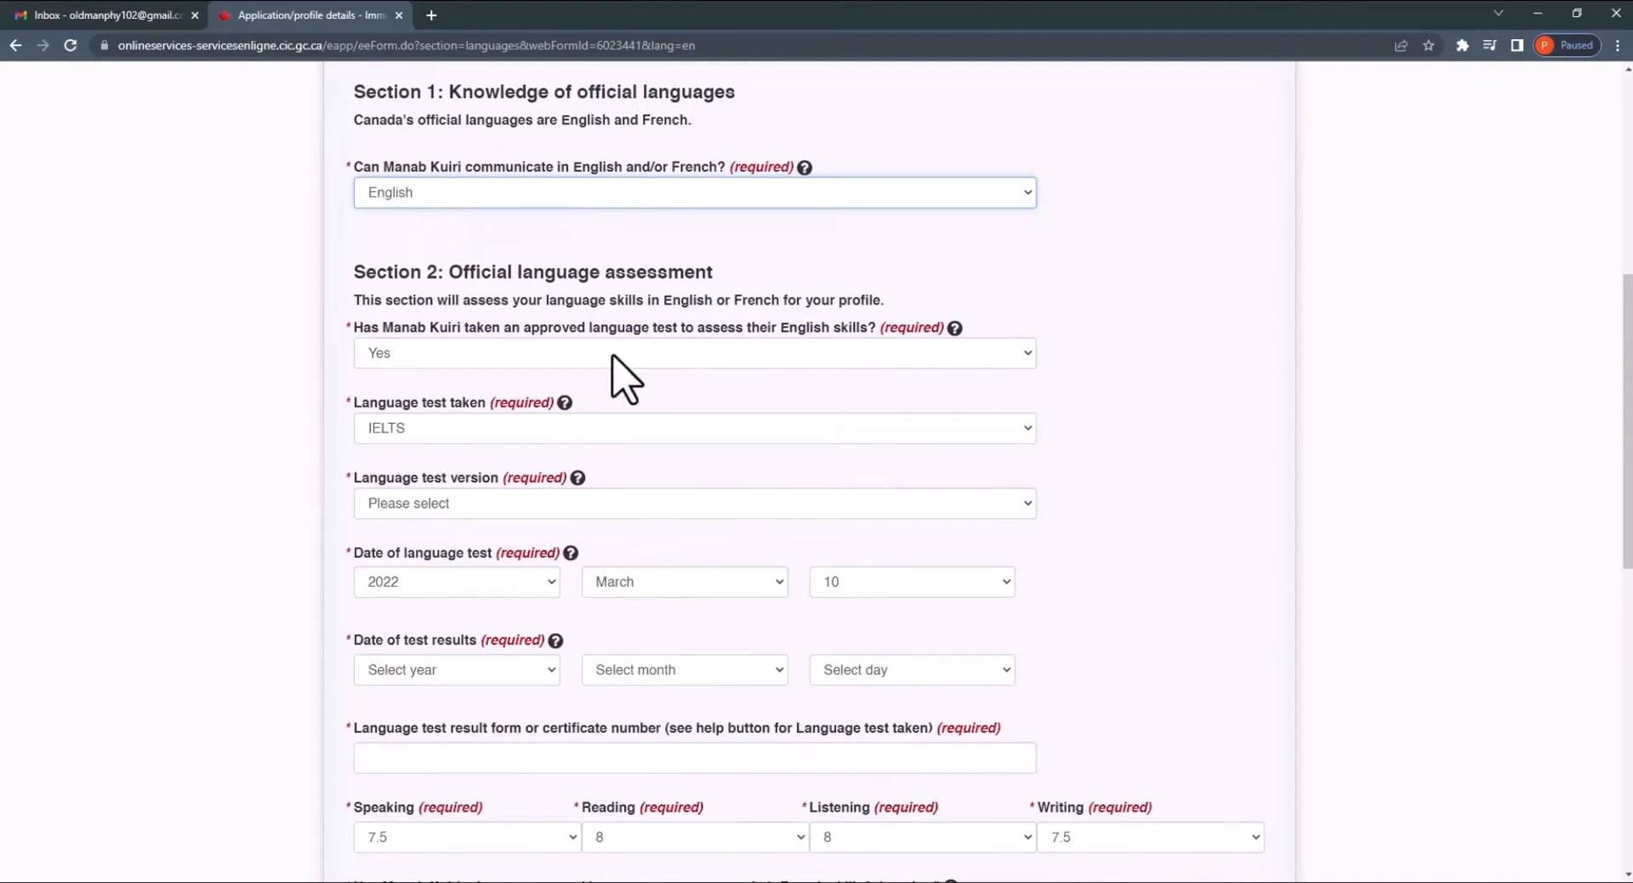
left_click(519, 353)
left_click(417, 394)
scroll(680, 400, "down", 2)
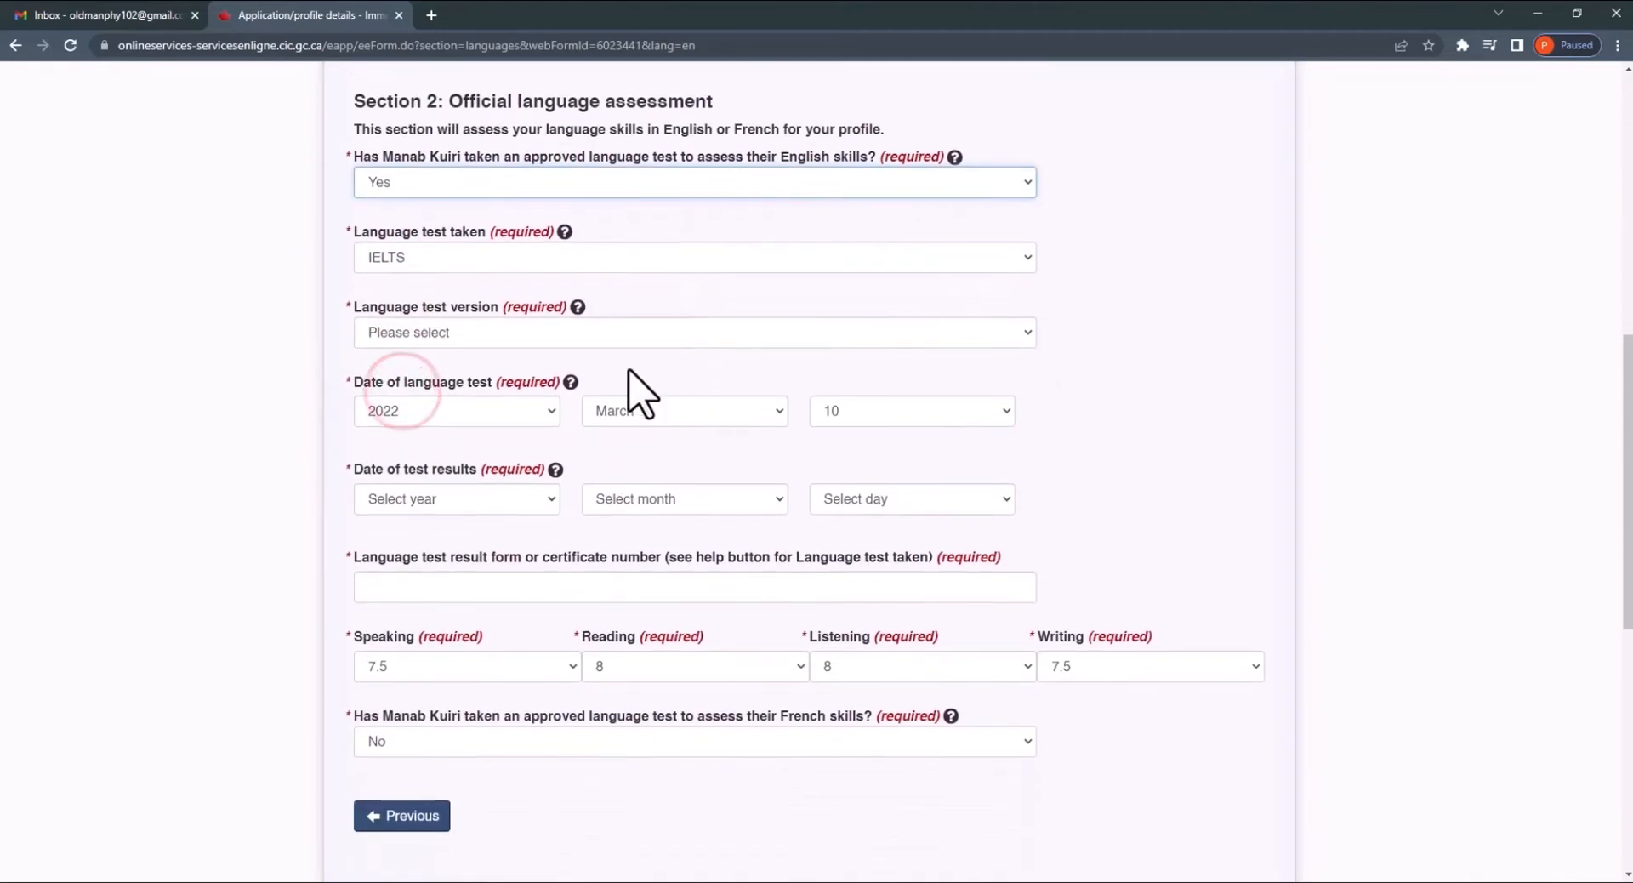
left_click(503, 336)
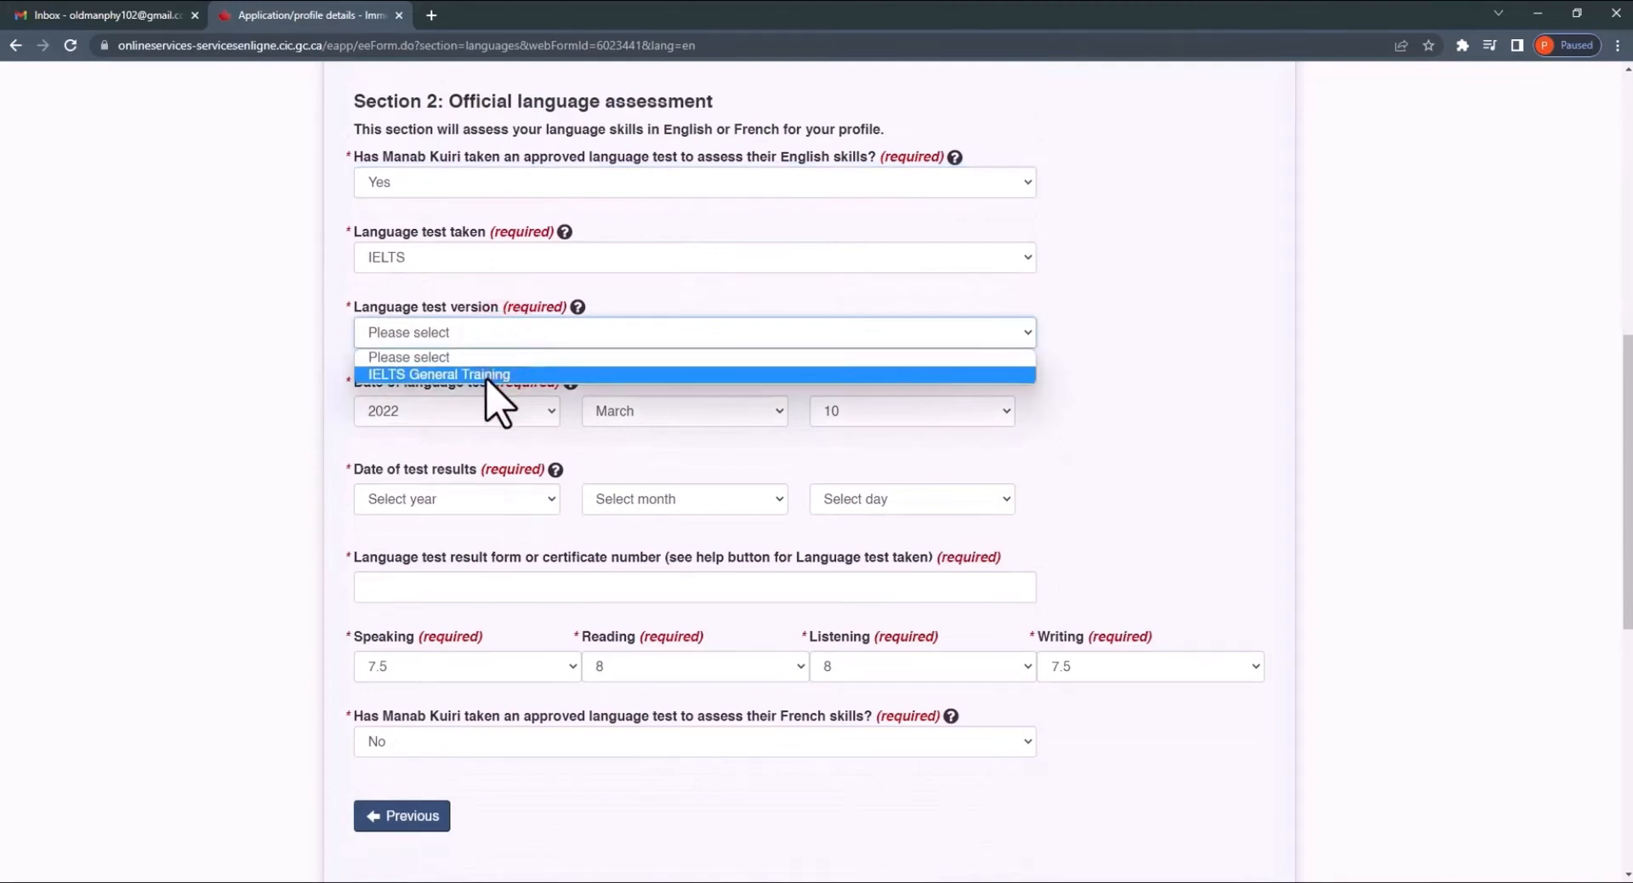
left_click(489, 375)
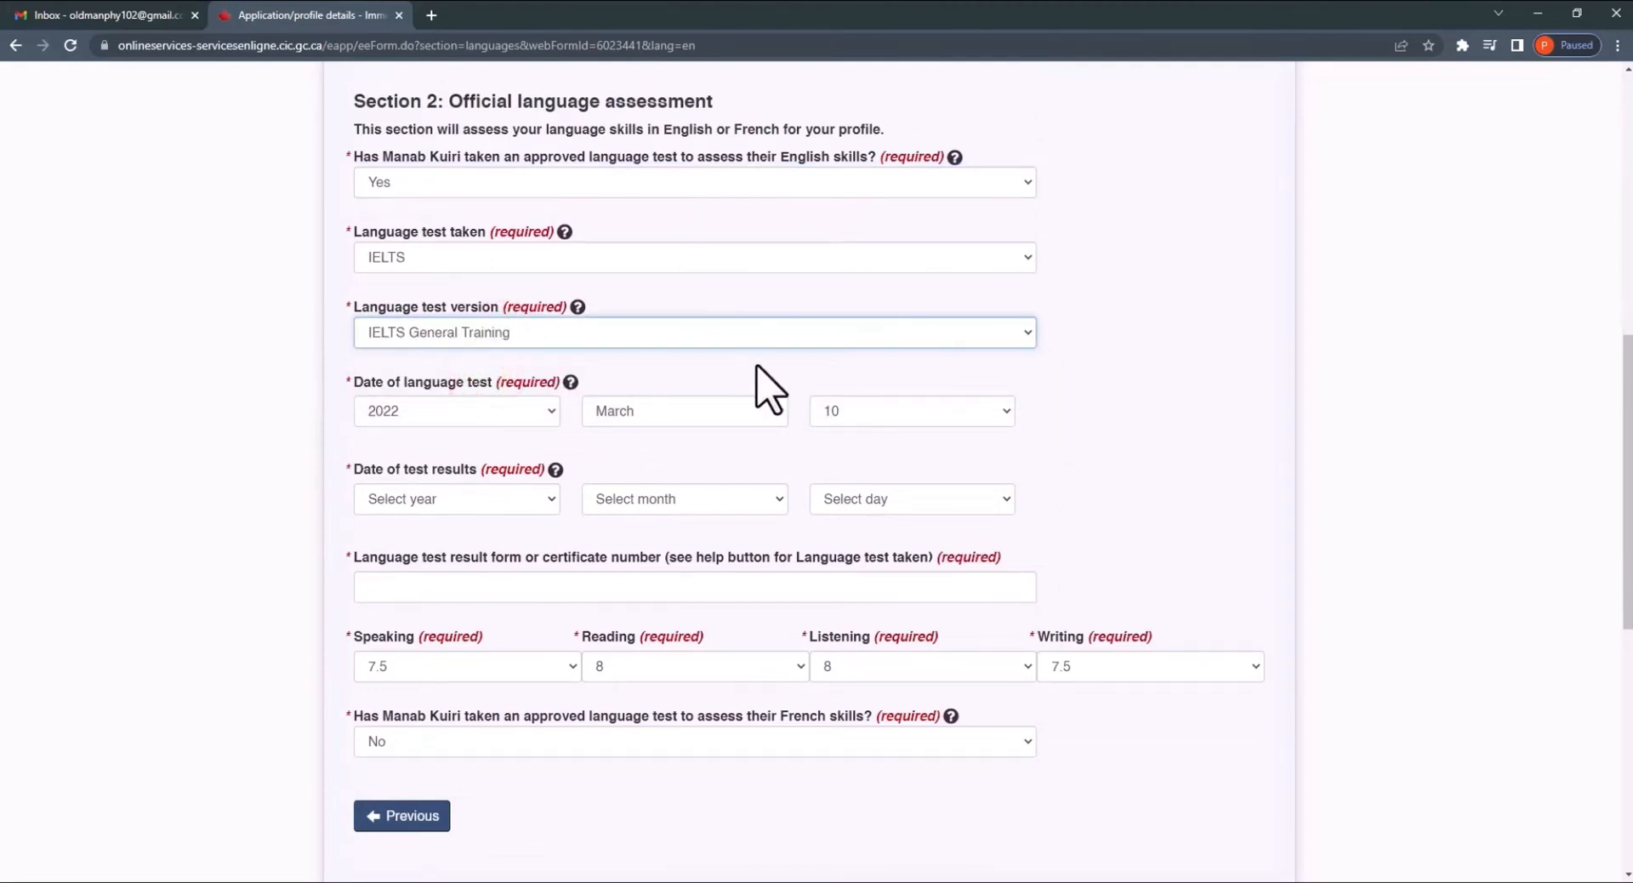
Step: Set the test results date to 29 March 2022 and save the language answers
scroll(757, 383, "down", 1)
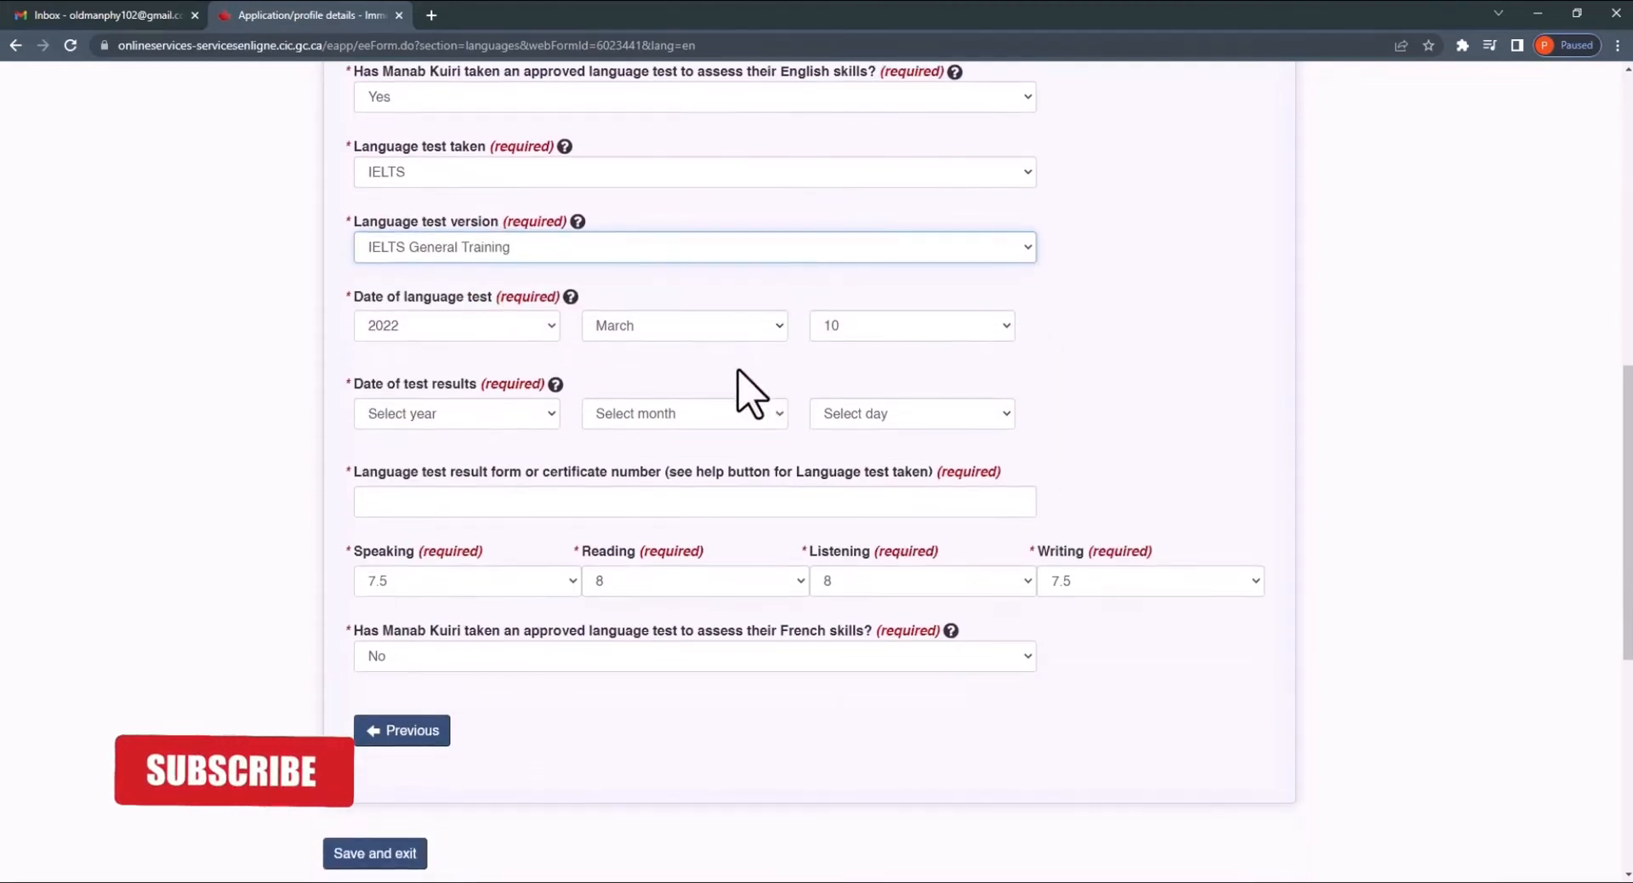
left_click(489, 417)
left_click(427, 458)
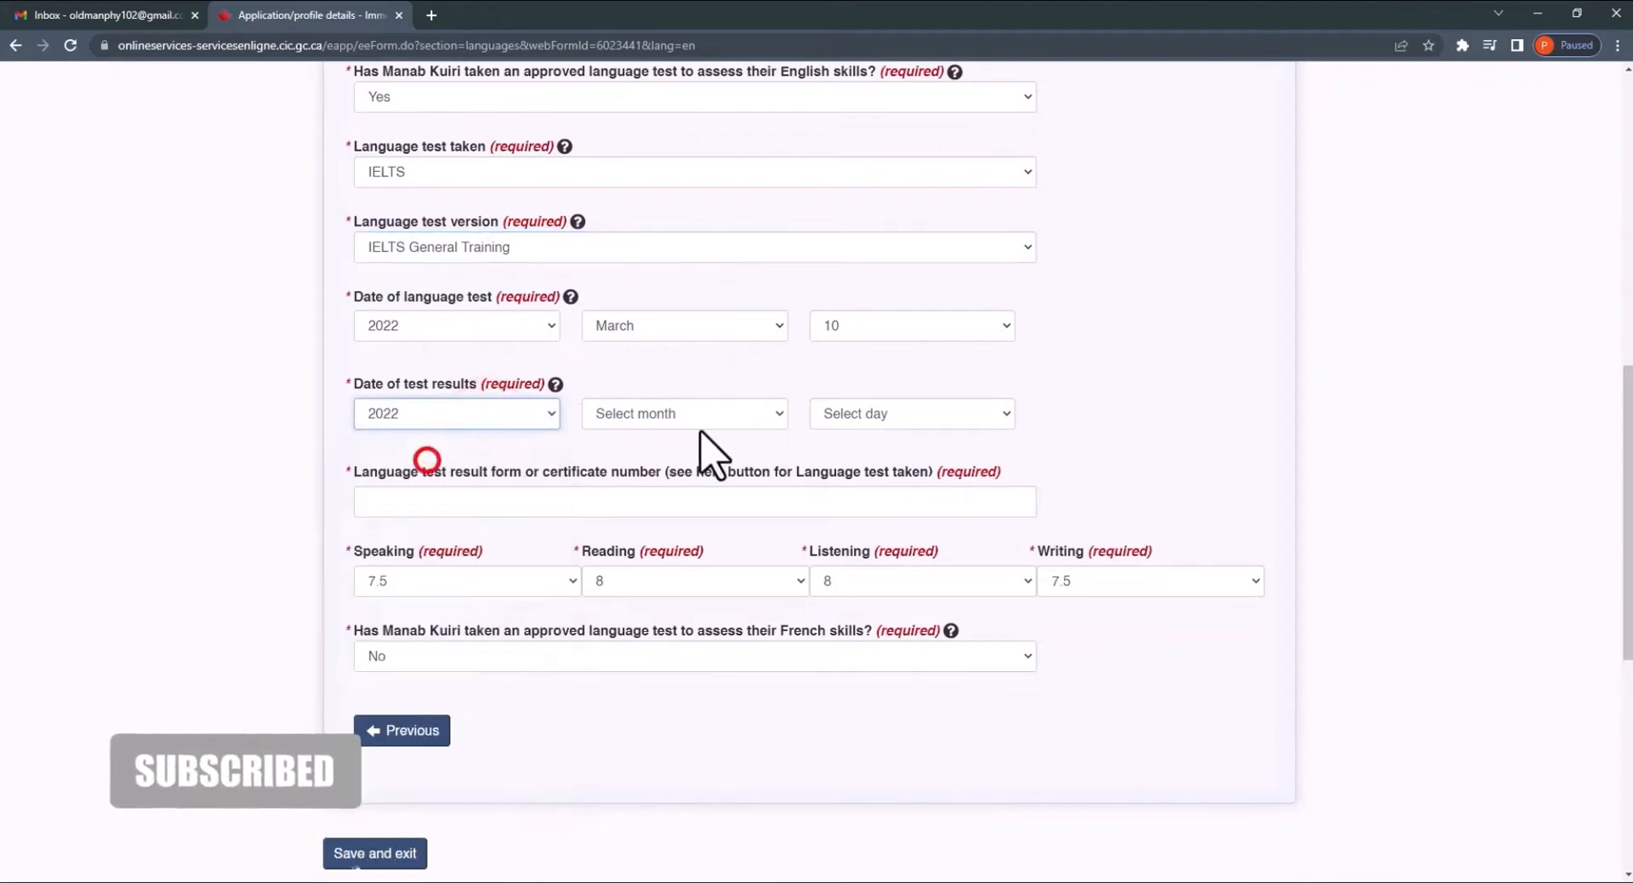
left_click(684, 415)
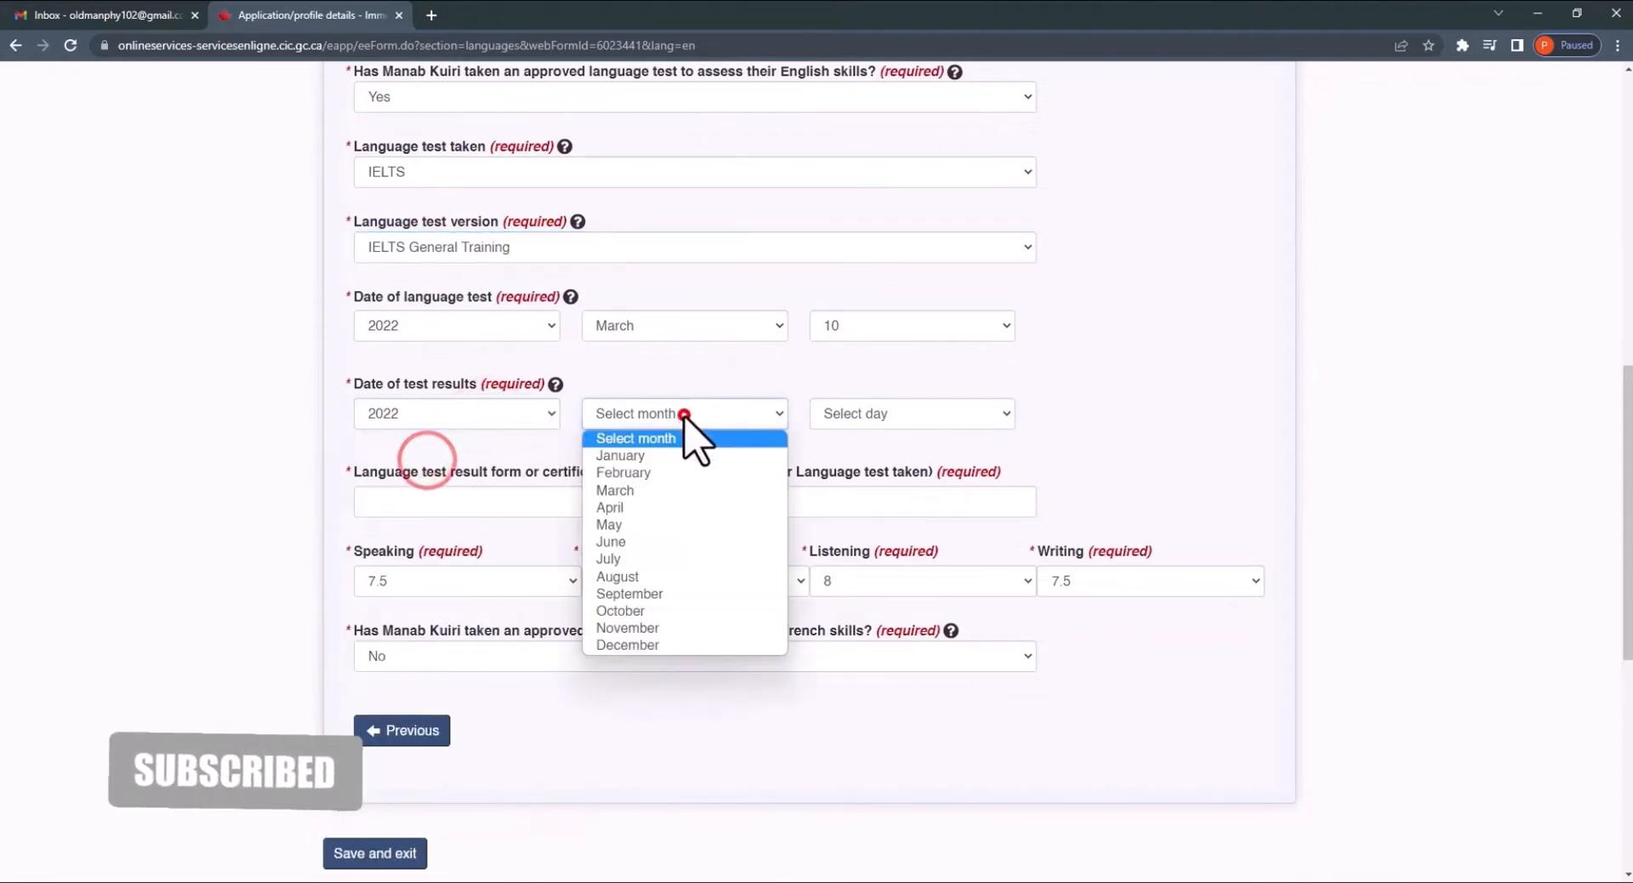
left_click(629, 490)
left_click(884, 414)
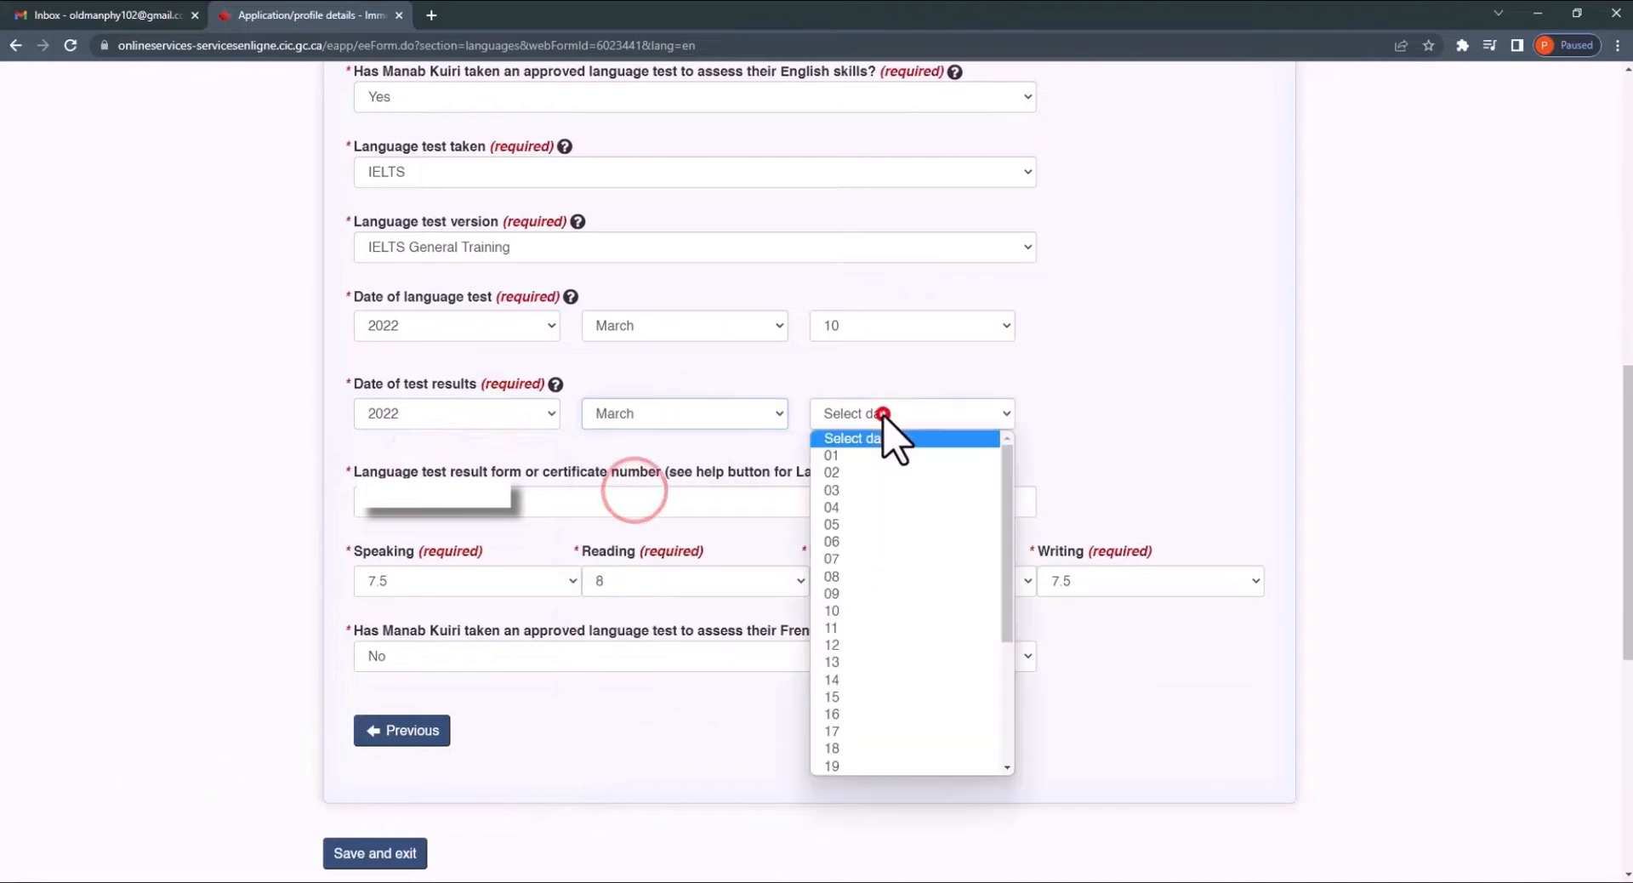
scroll(859, 646, "down", 3)
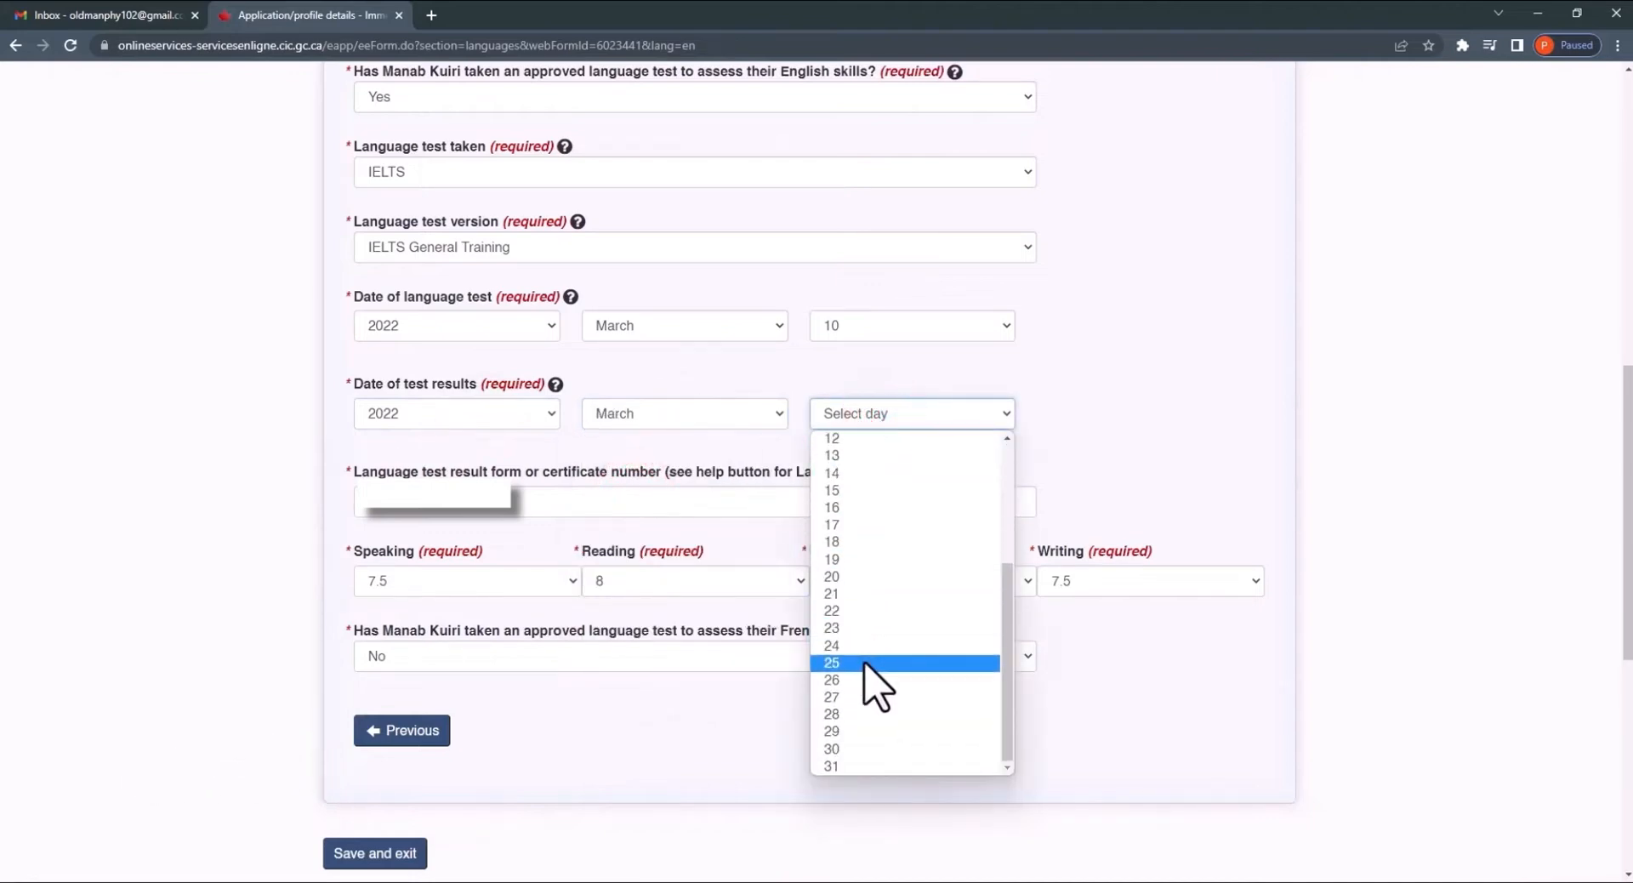
left_click(856, 729)
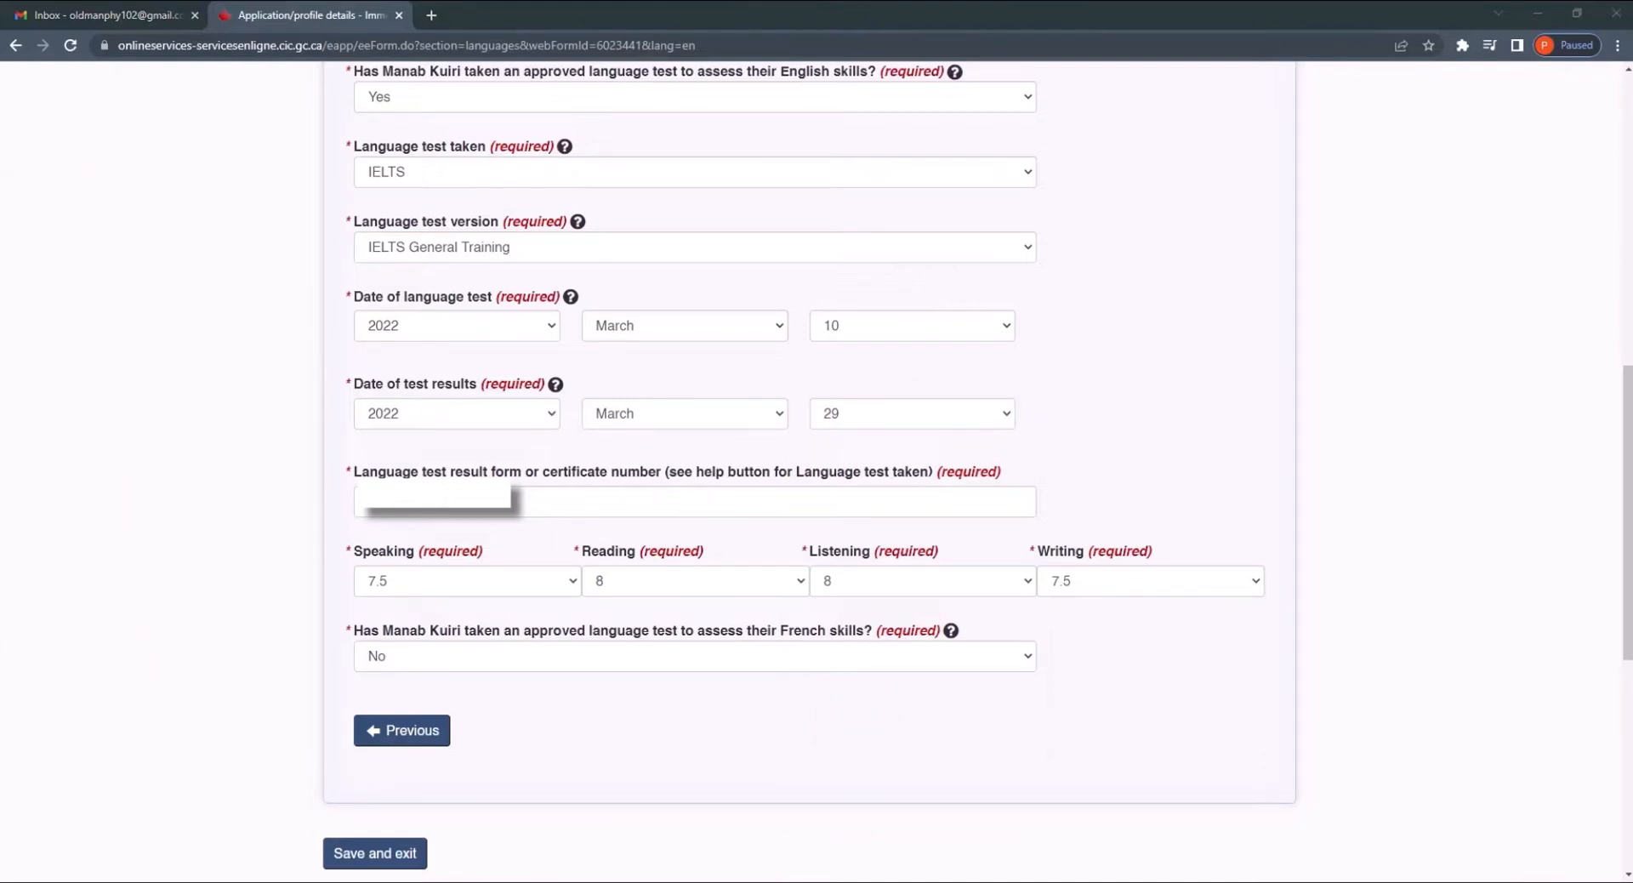
left_click(432, 510)
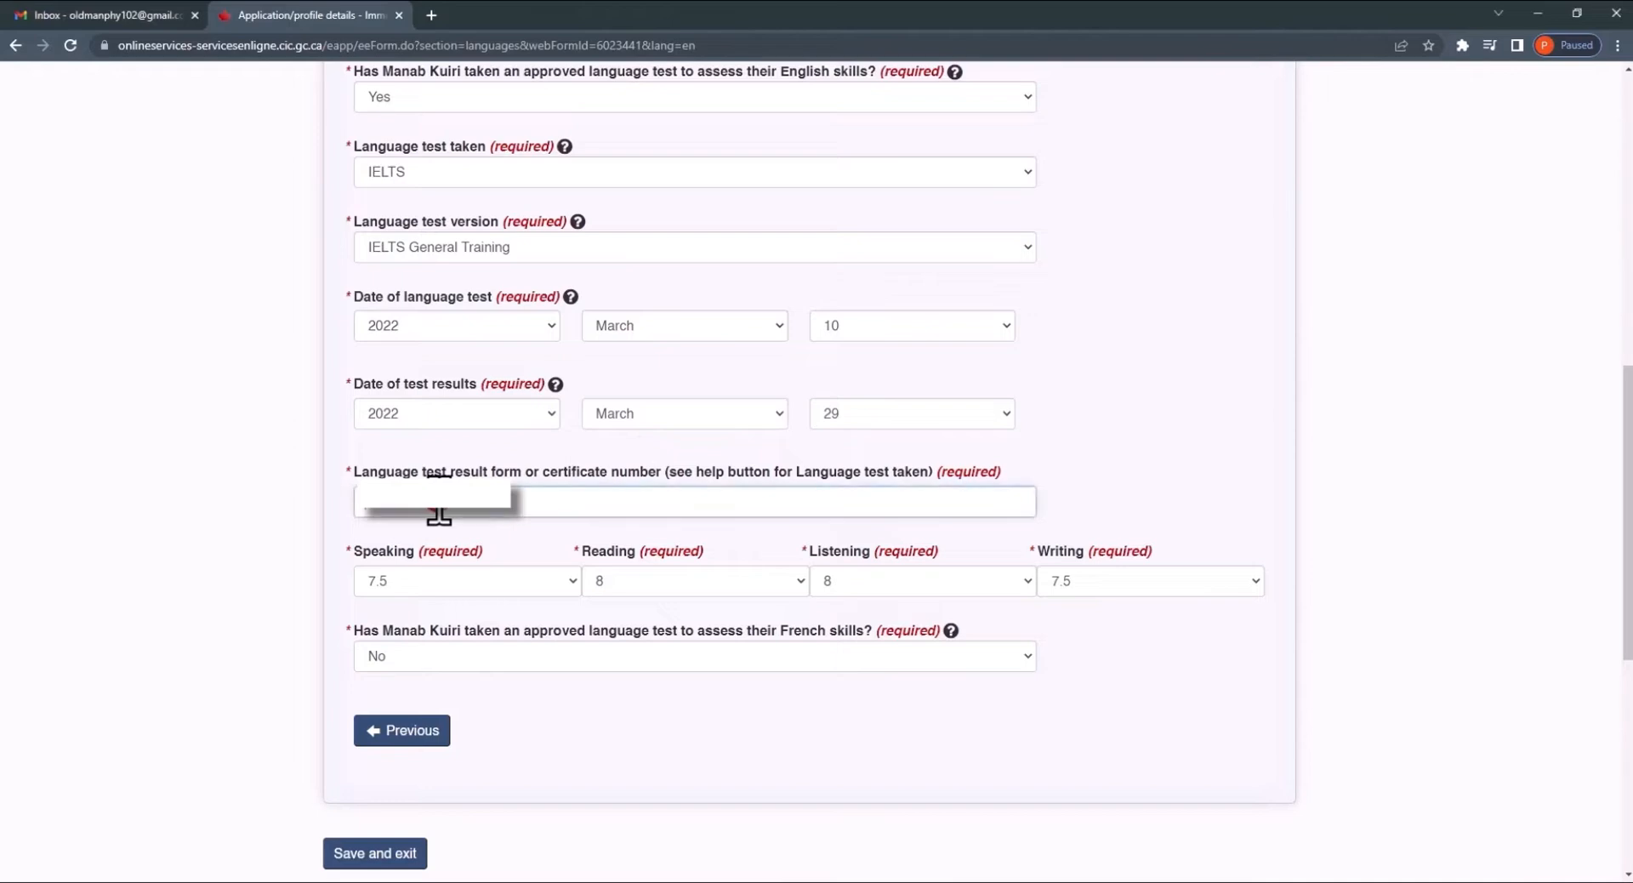
scroll(442, 689, "down", 2)
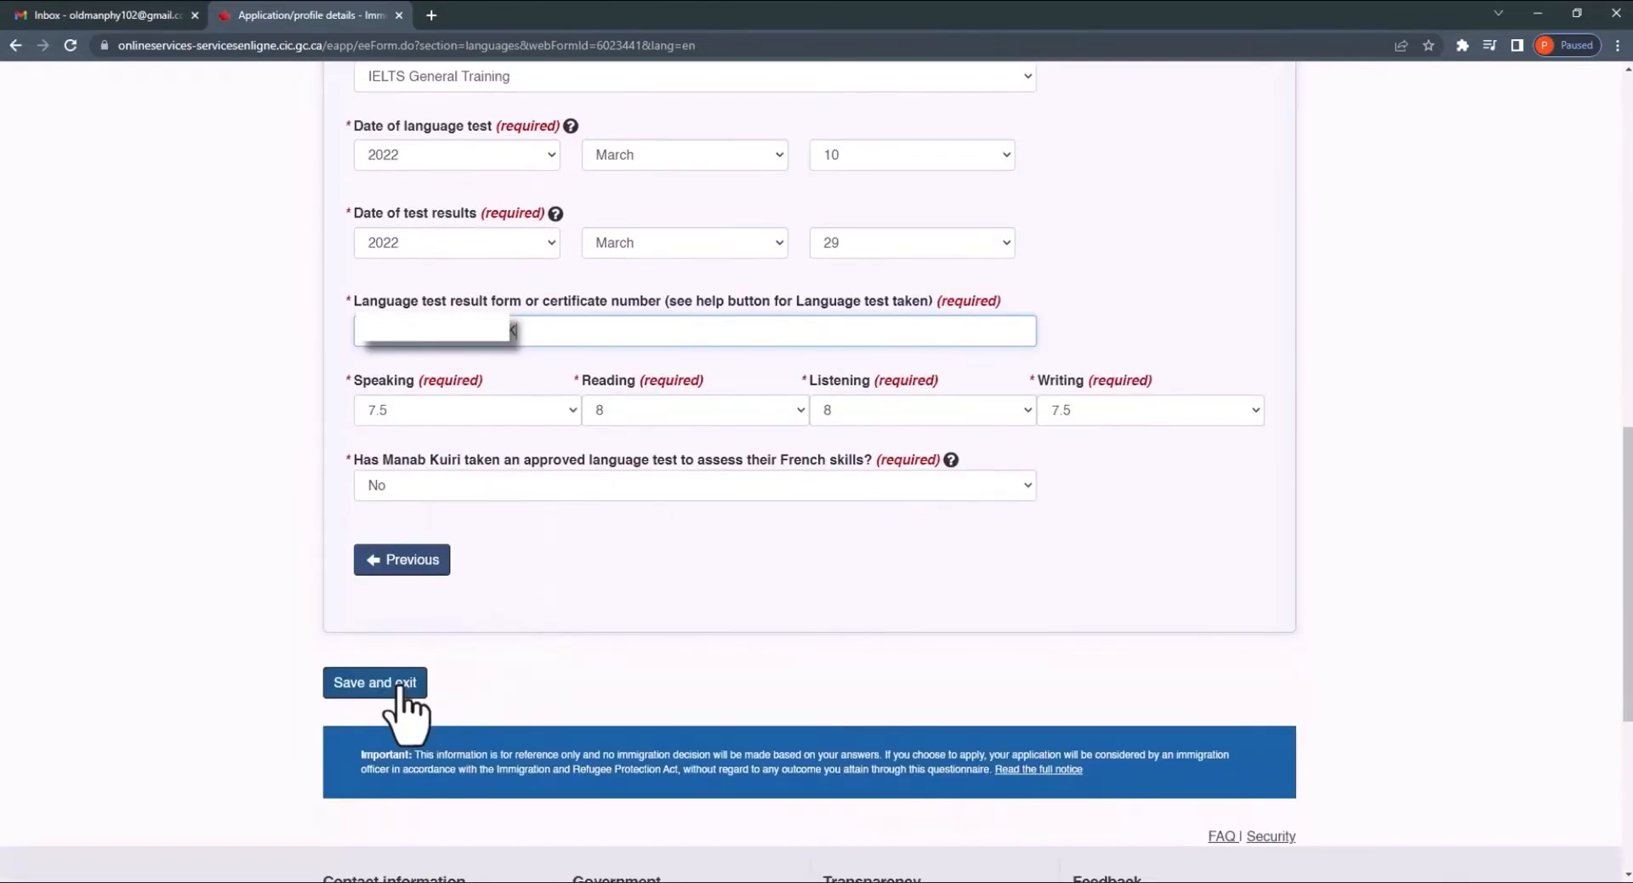
left_click(398, 682)
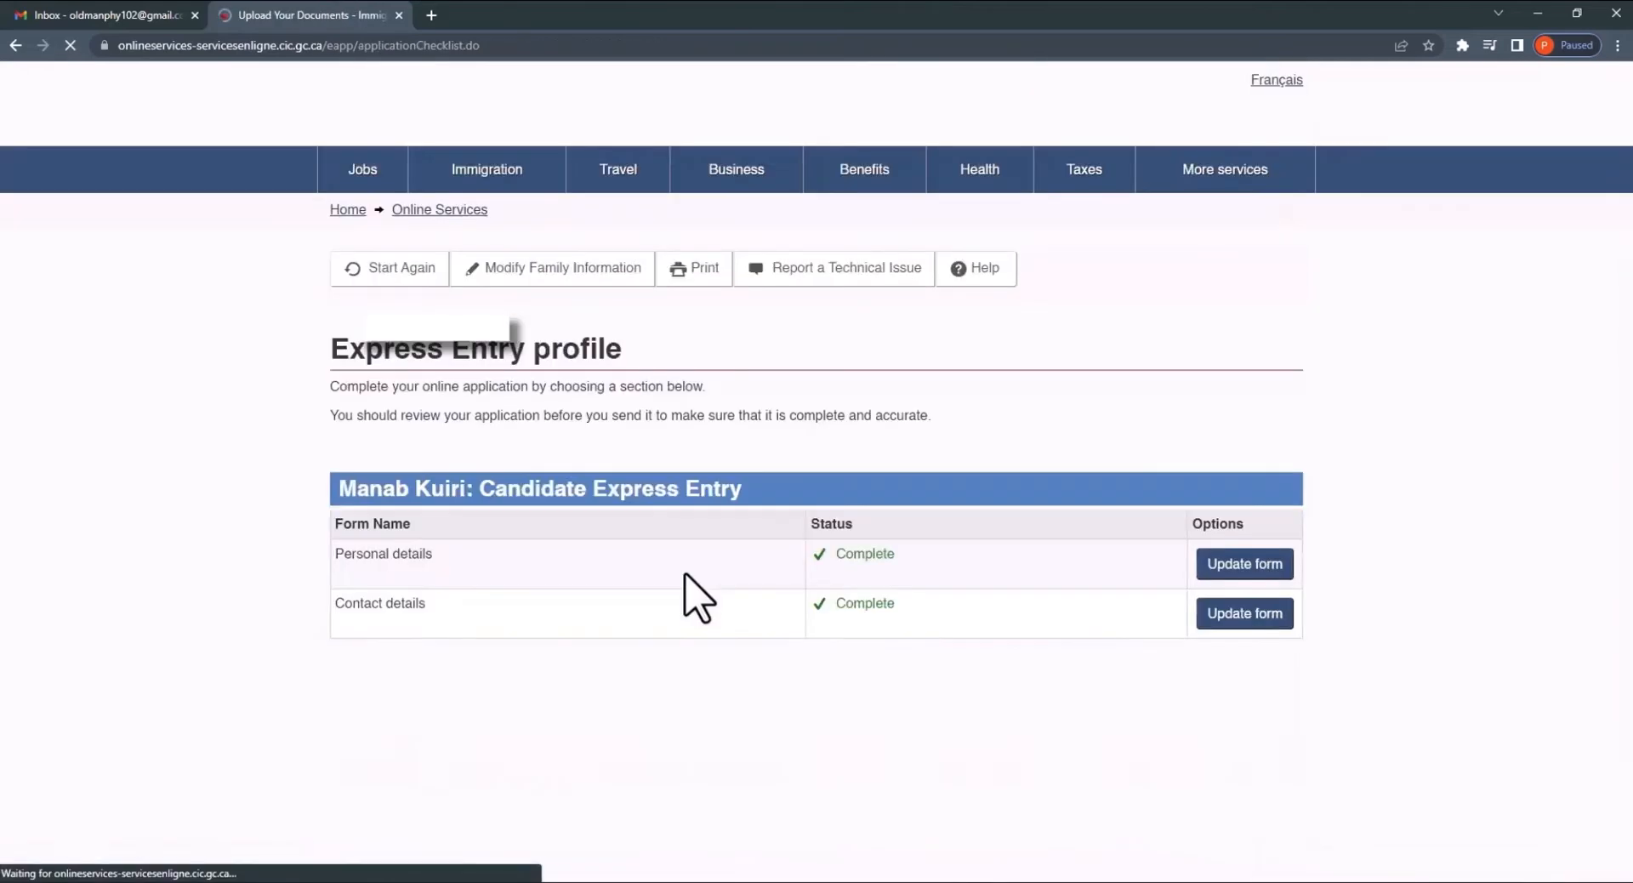
Step: Scroll down the Express Entry checklist to review every form's status
scroll(1005, 538, "down", 1)
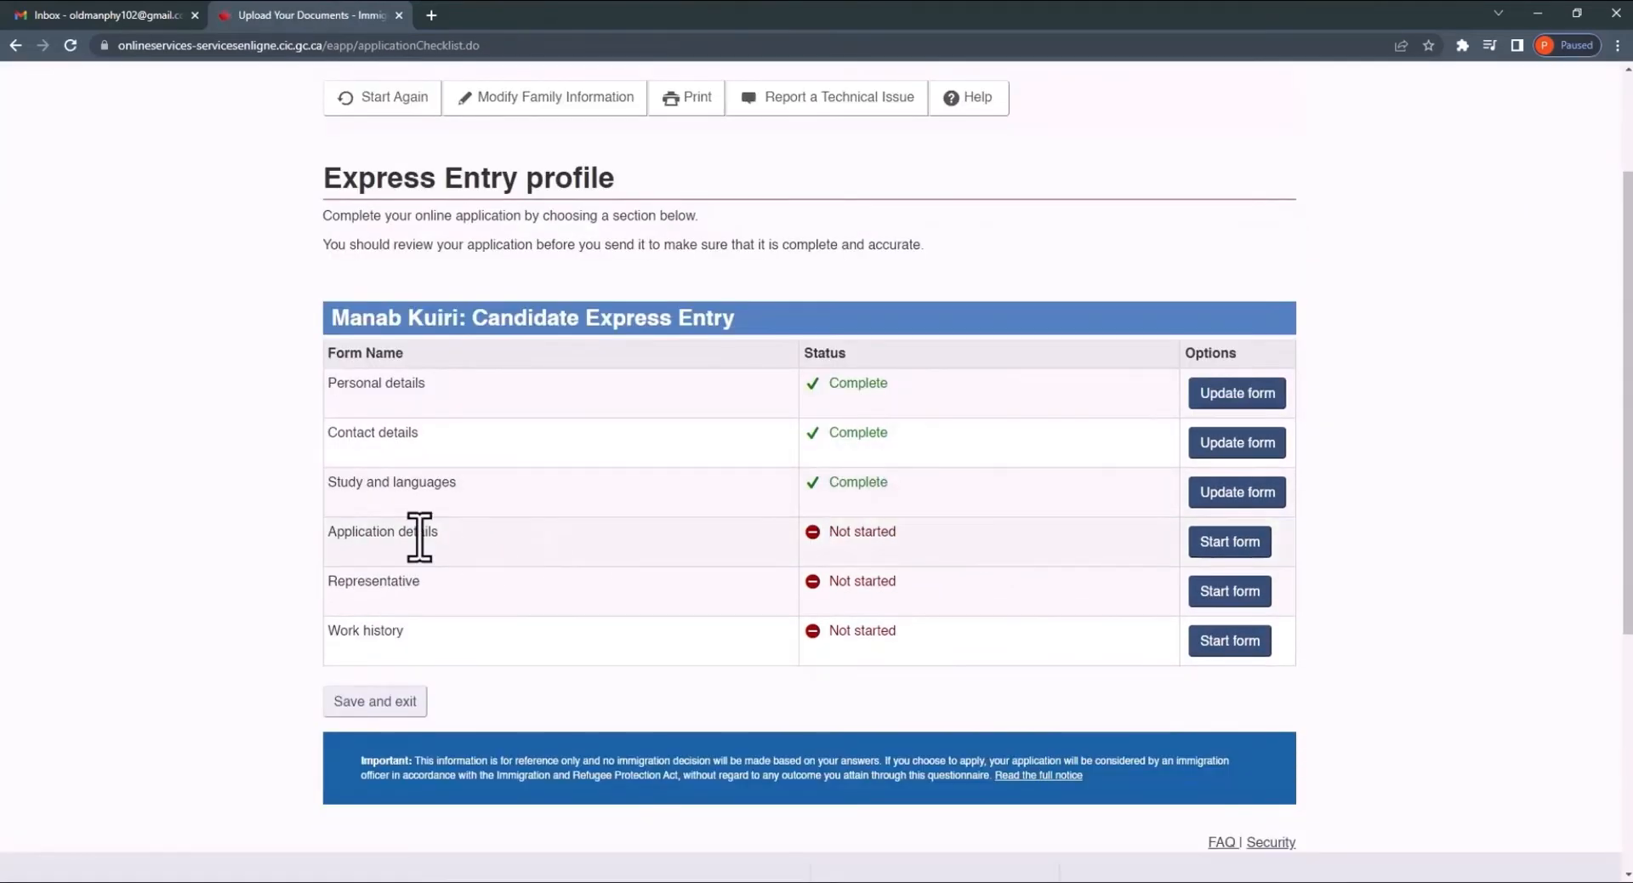
Step: Start Application details, choose British Columbia as a province of interest and authorize it
left_click(1222, 544)
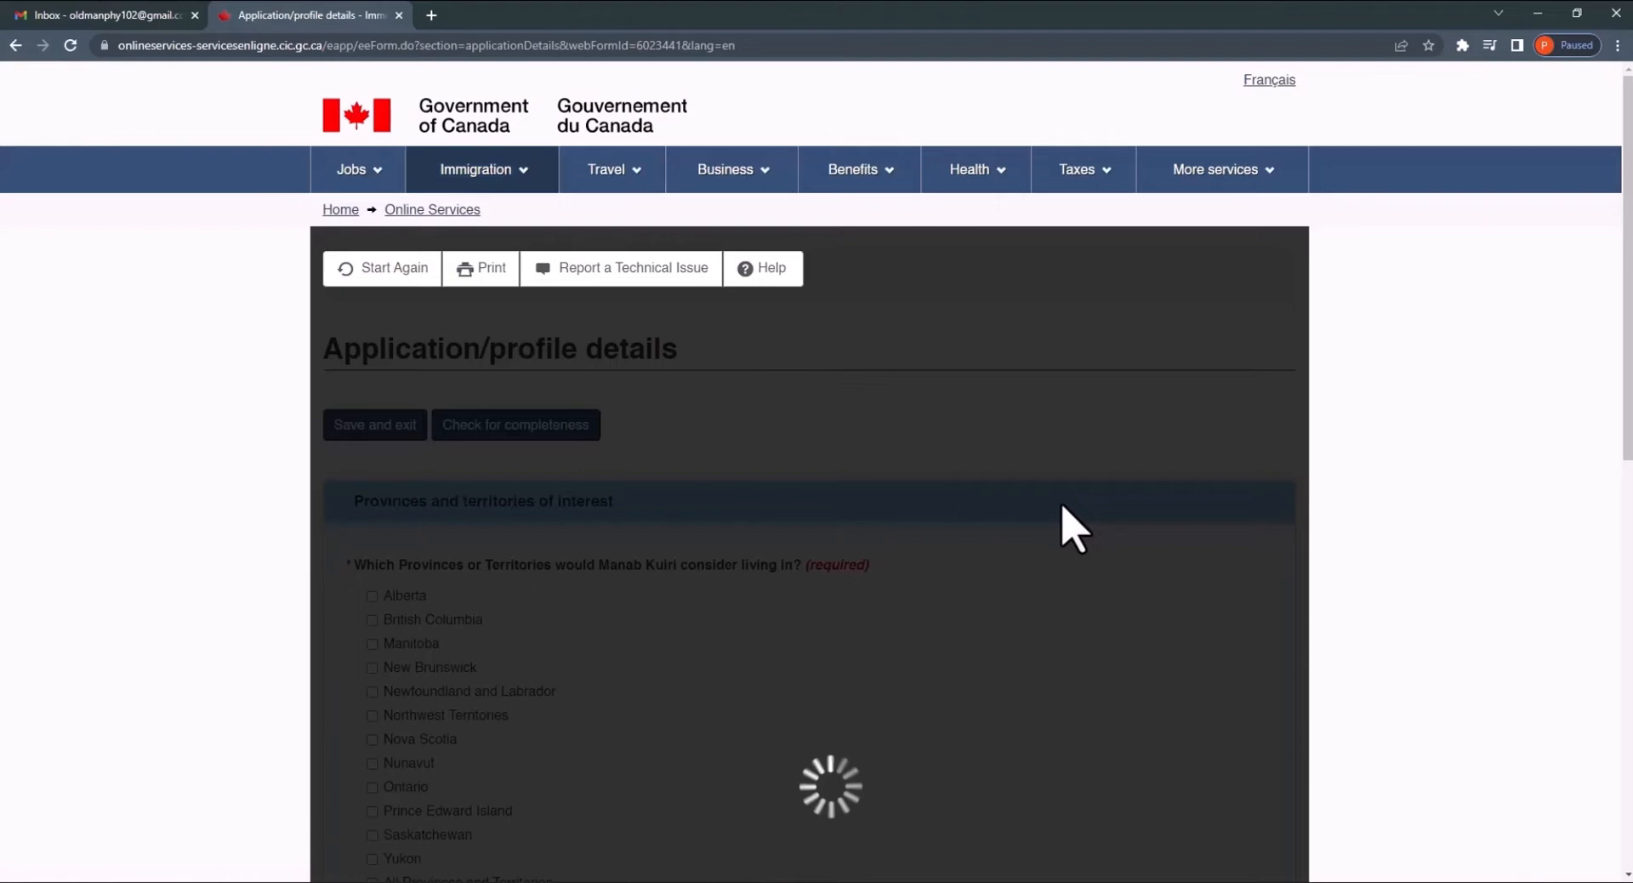
scroll(1062, 506, "down", 2)
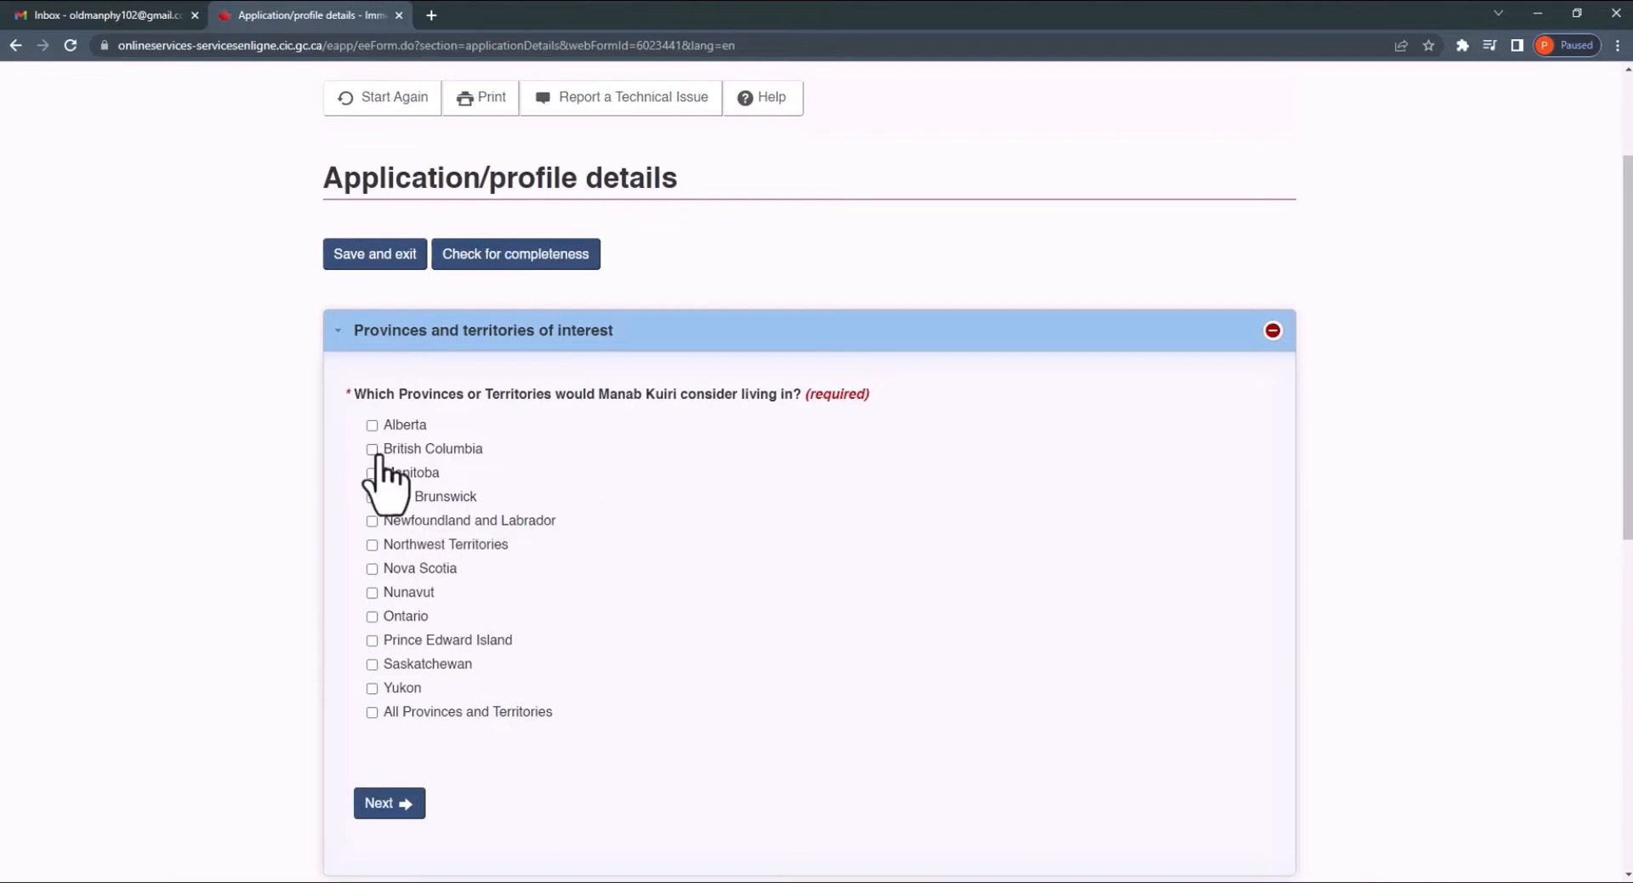
left_click(372, 449)
scroll(668, 535, "down", 5)
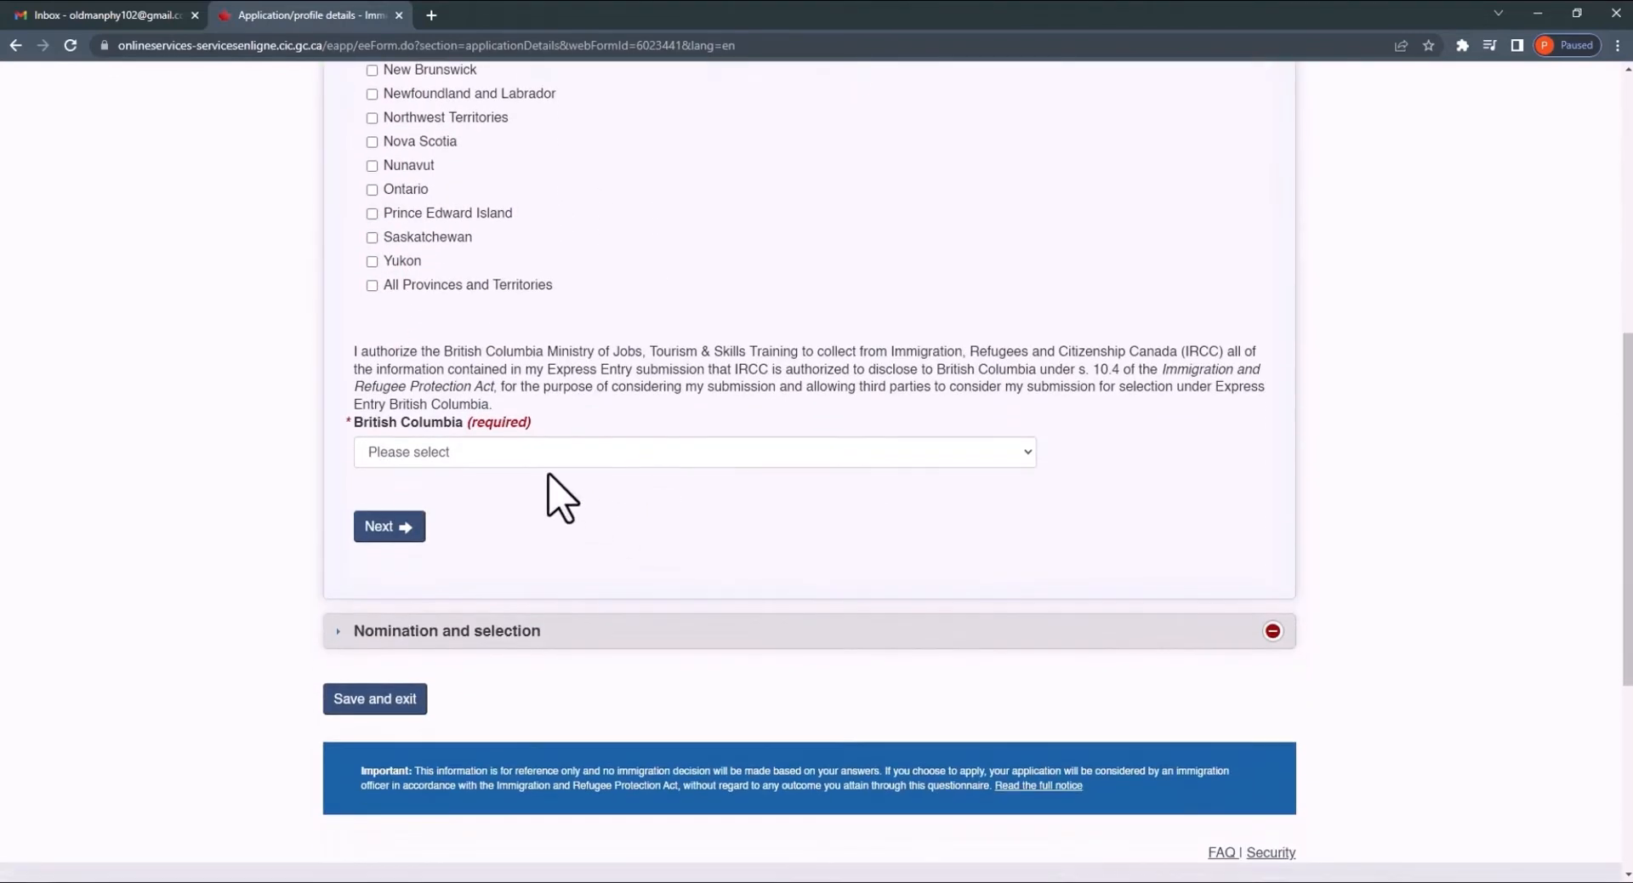
left_click(540, 452)
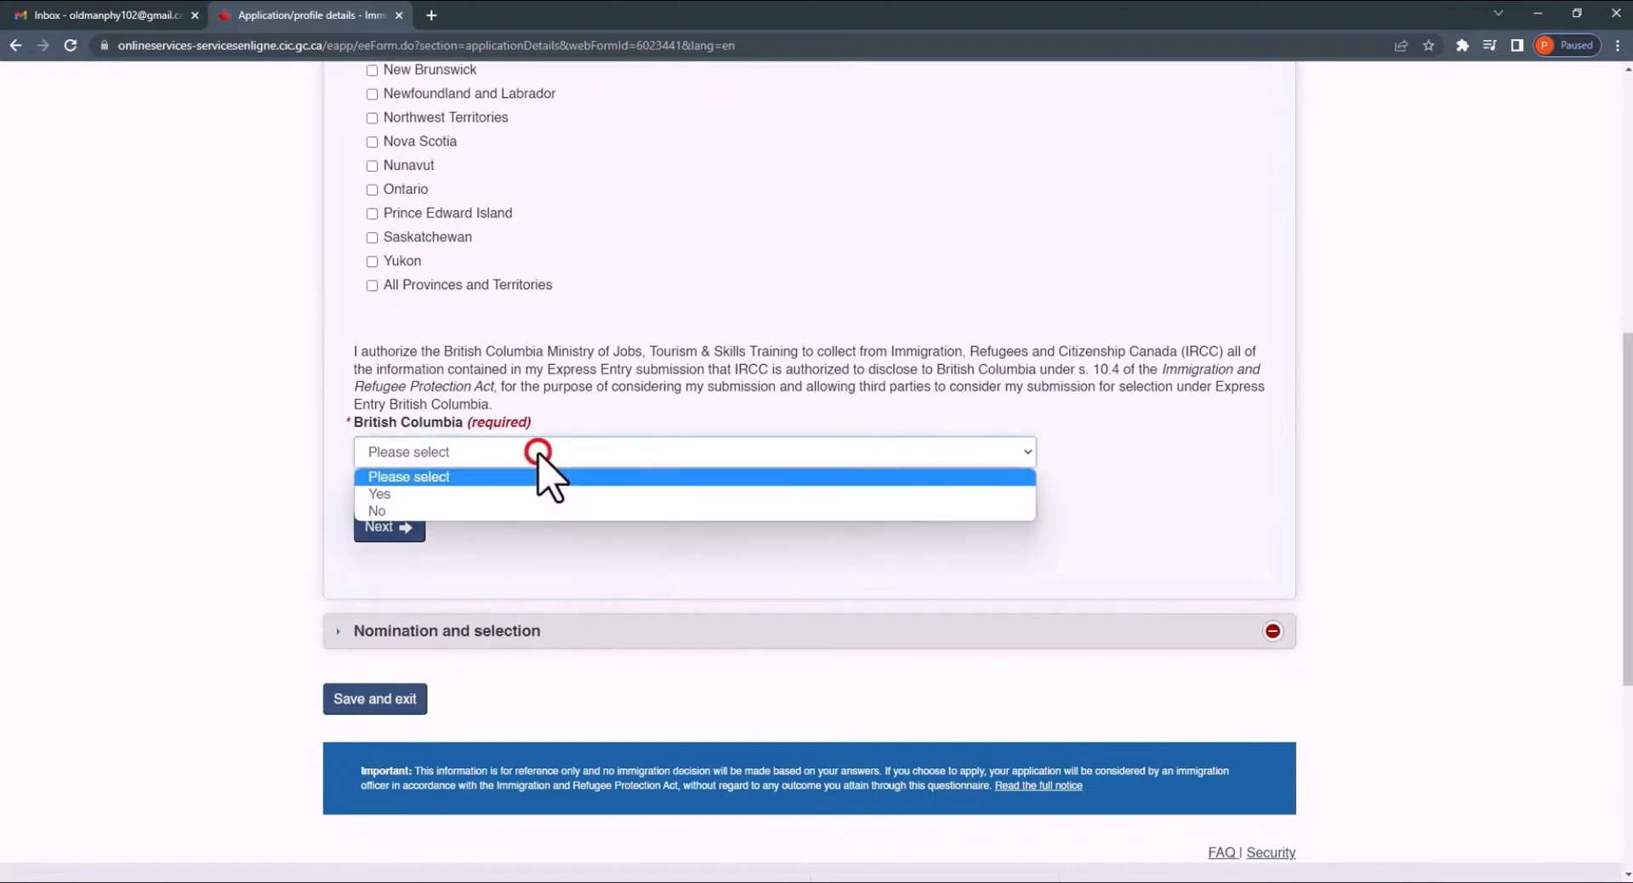
left_click(496, 493)
Step: Answer No to the provincial nomination certificate question and save the application details
left_click(385, 527)
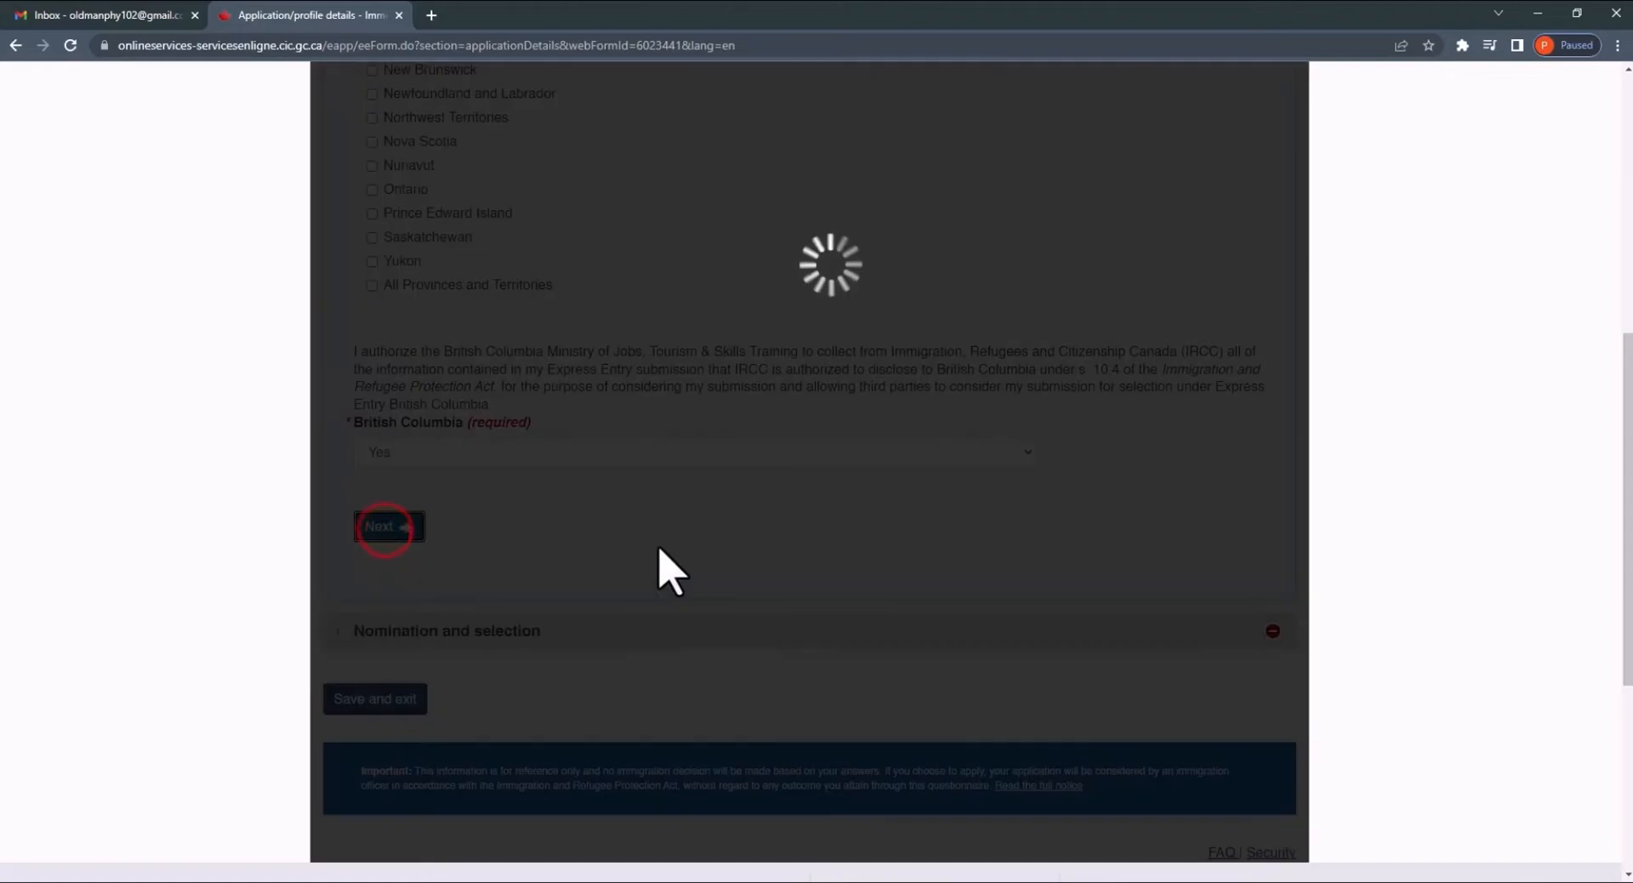
scroll(657, 547, "up", 1)
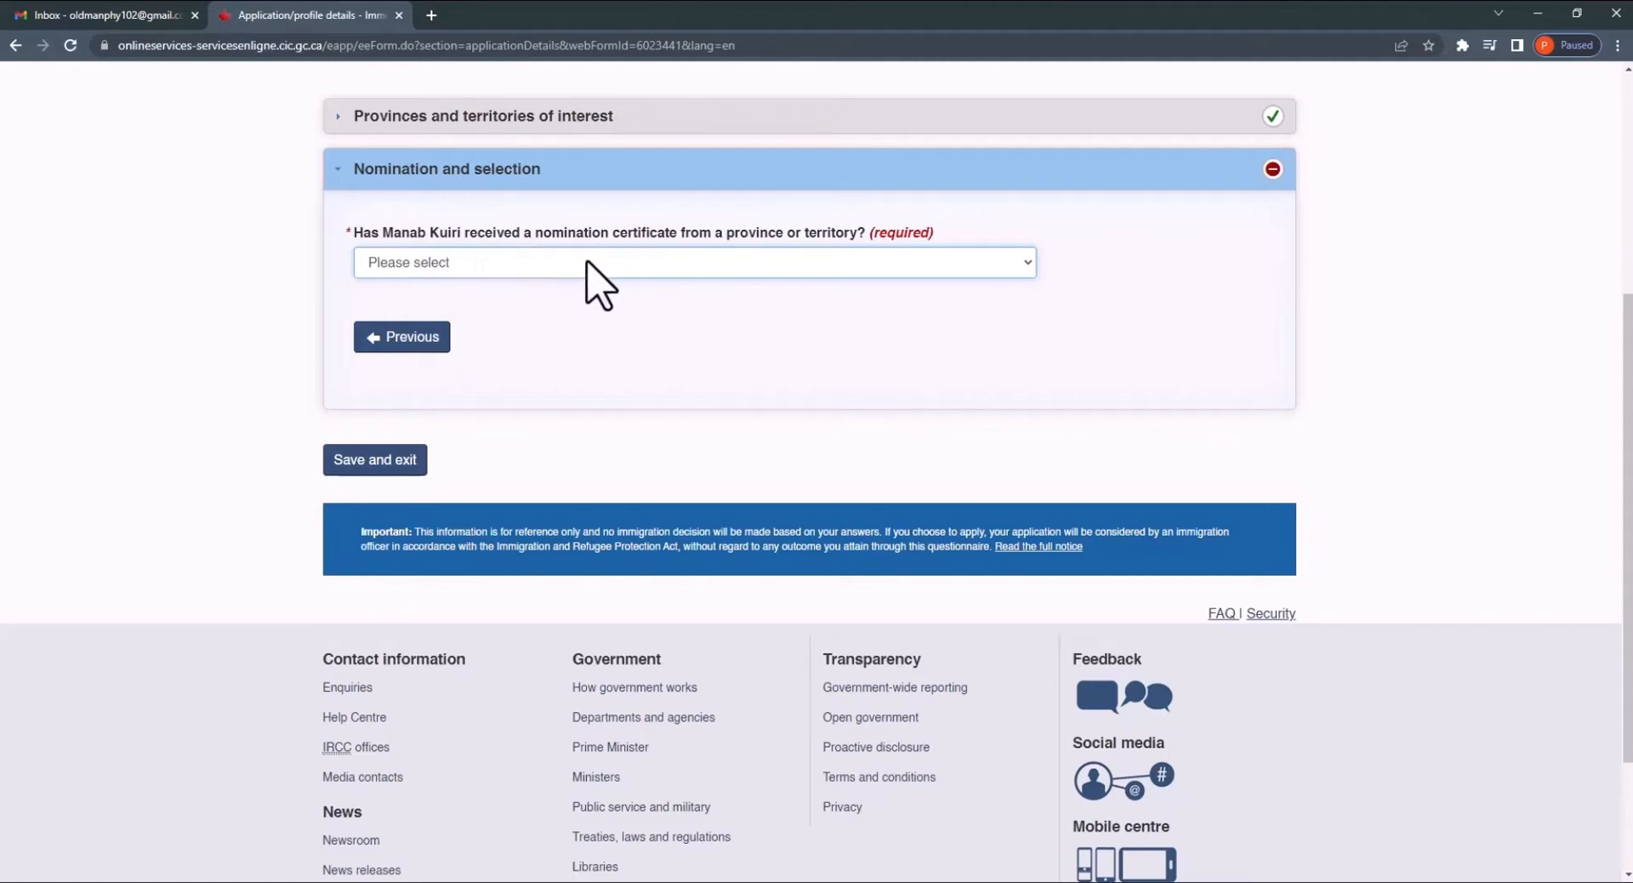
left_click(554, 263)
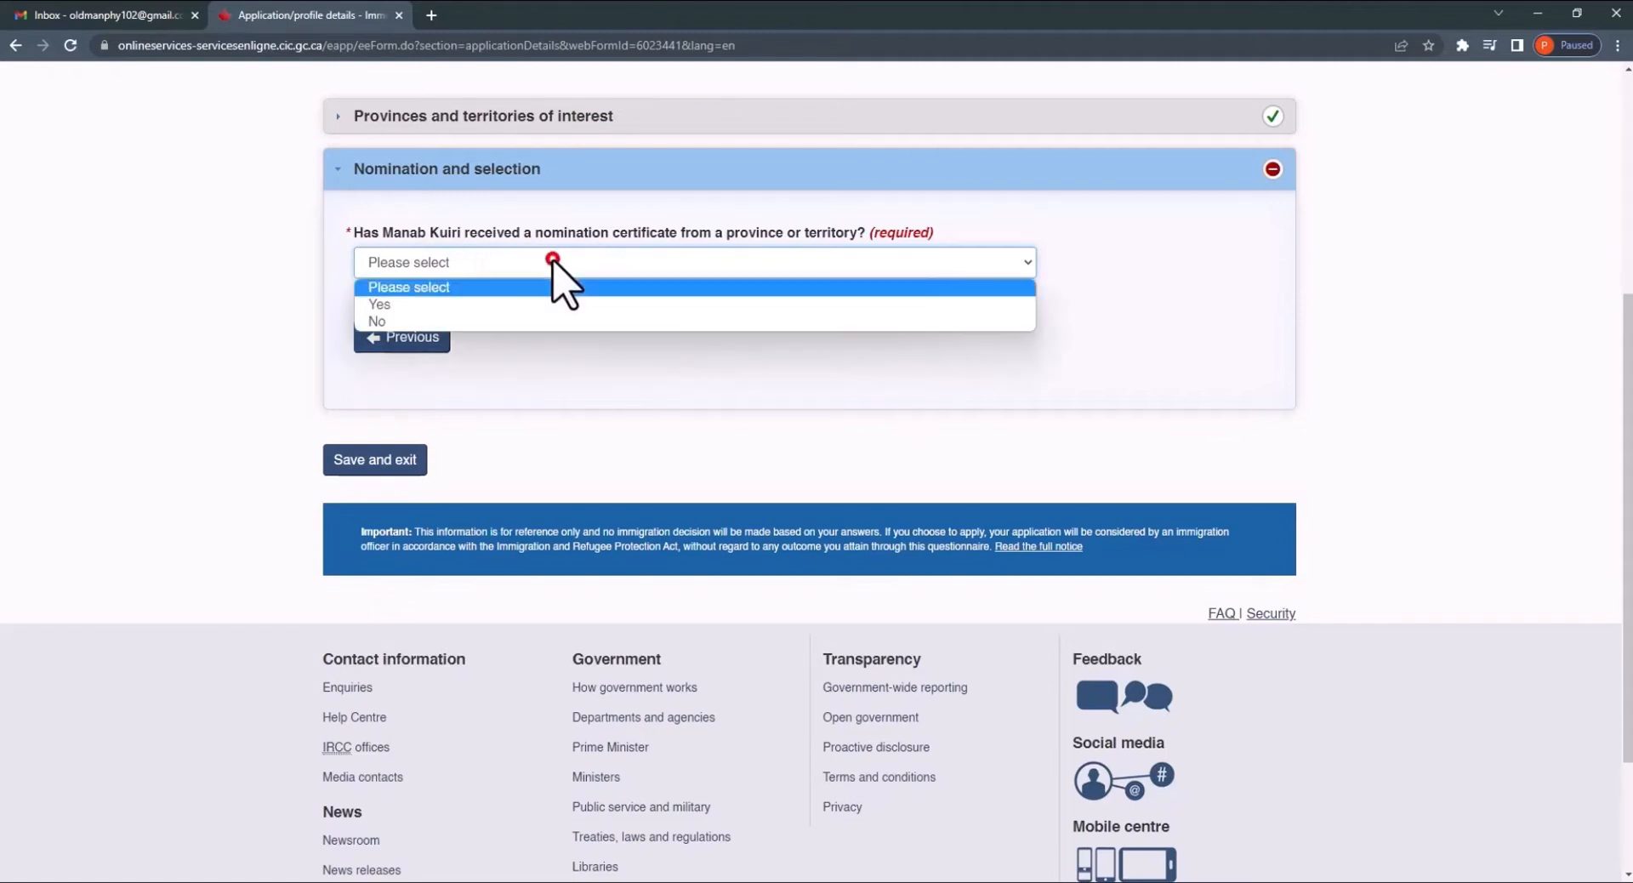
left_click(396, 323)
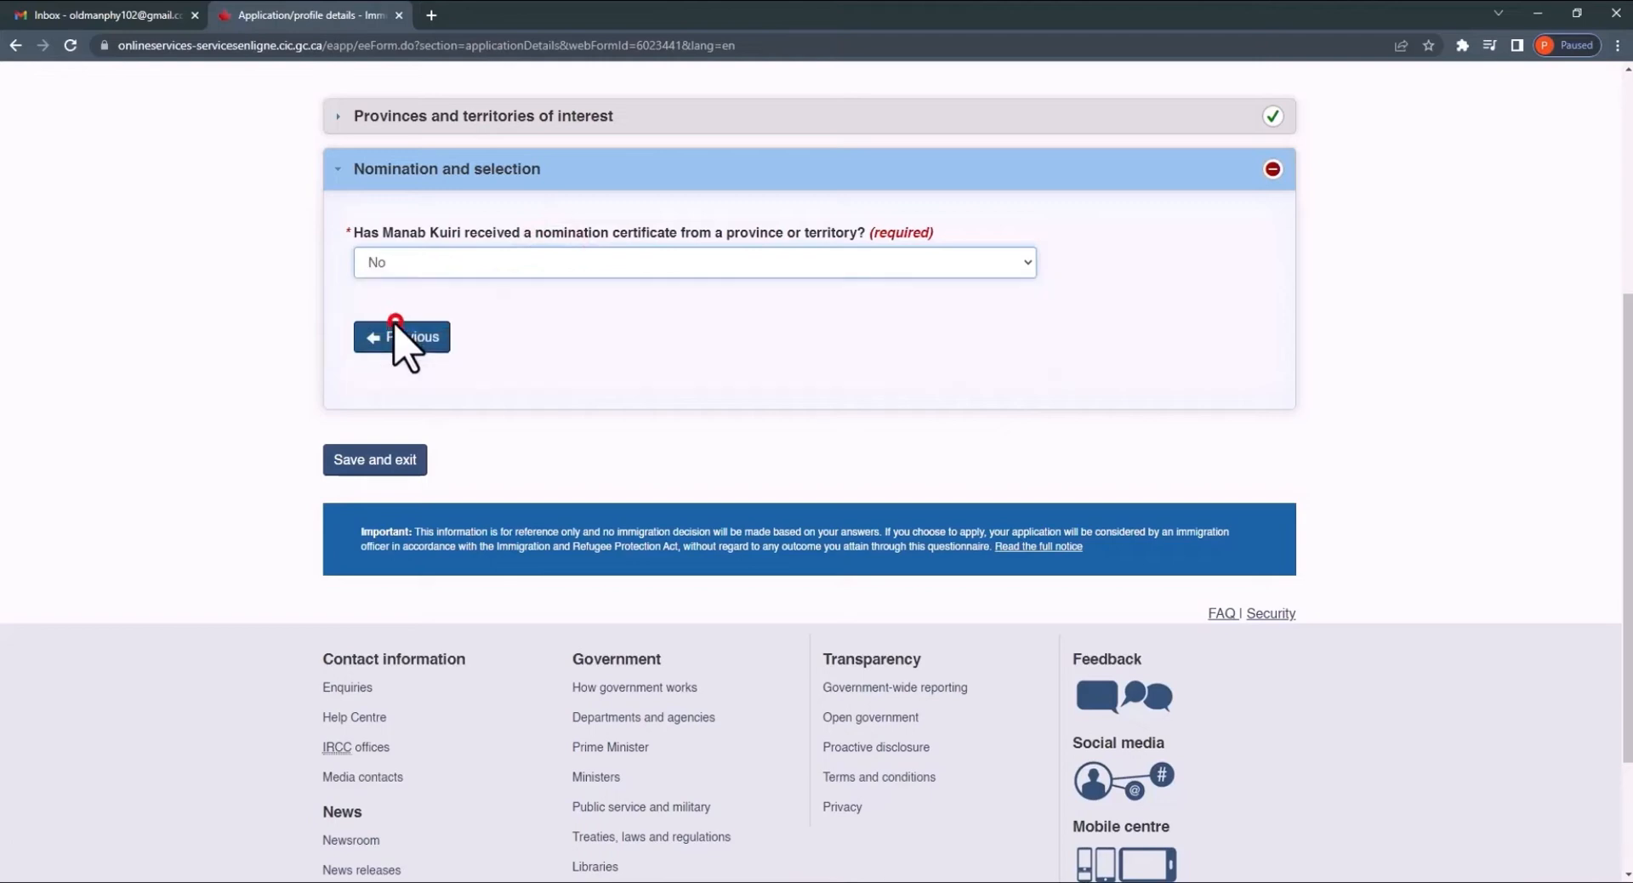
left_click(393, 462)
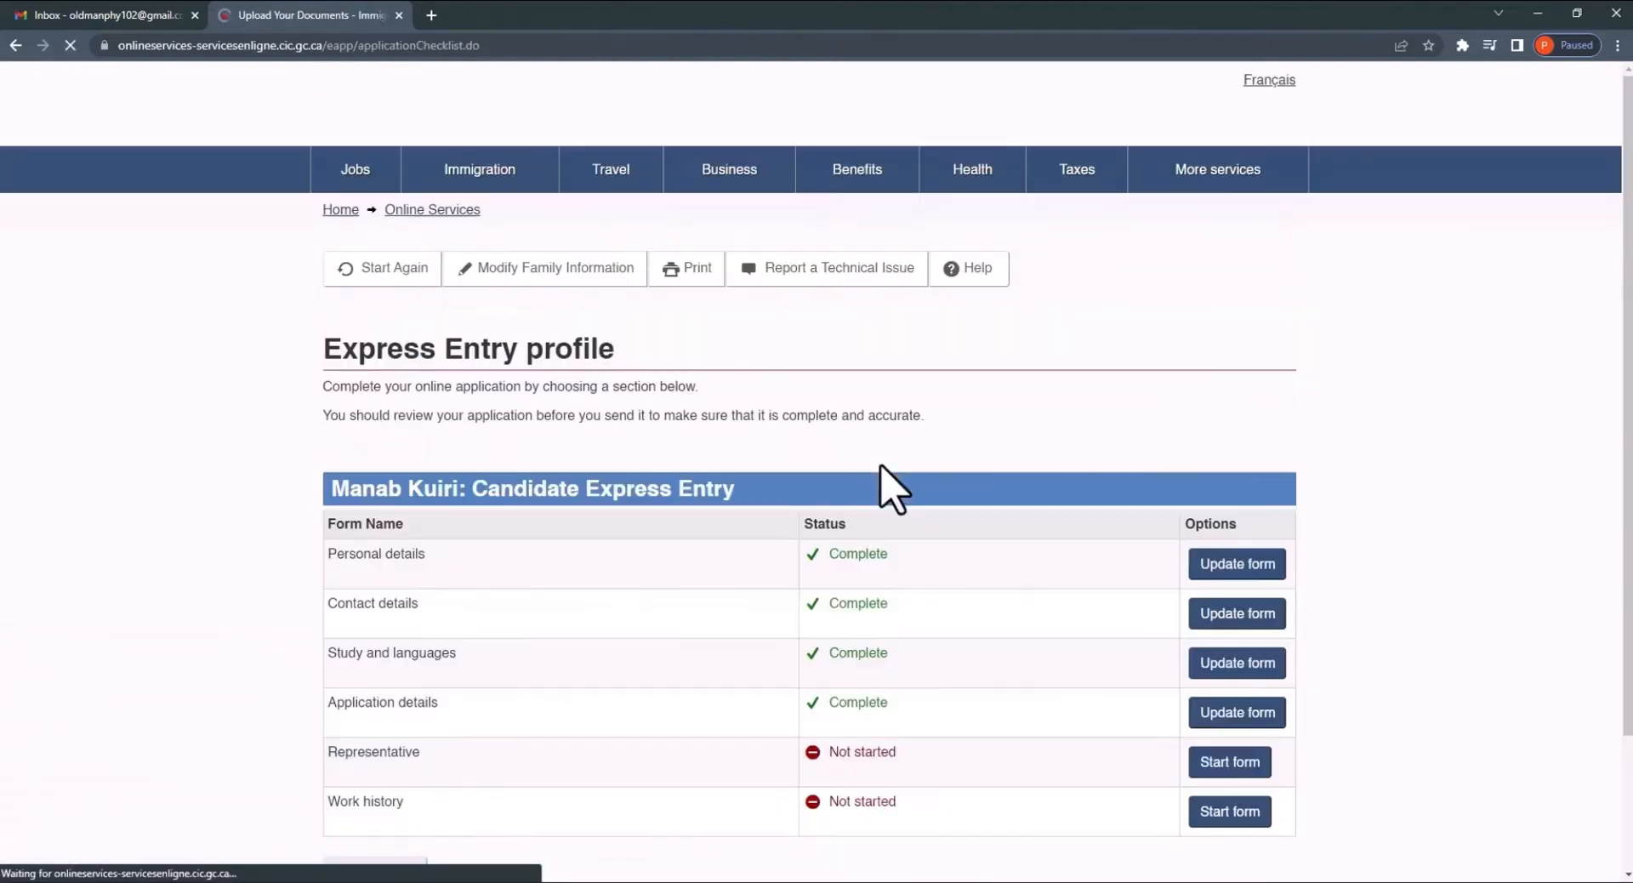
Step: Fill in the Representative form with No representative appointed and save it
scroll(880, 472, "down", 3)
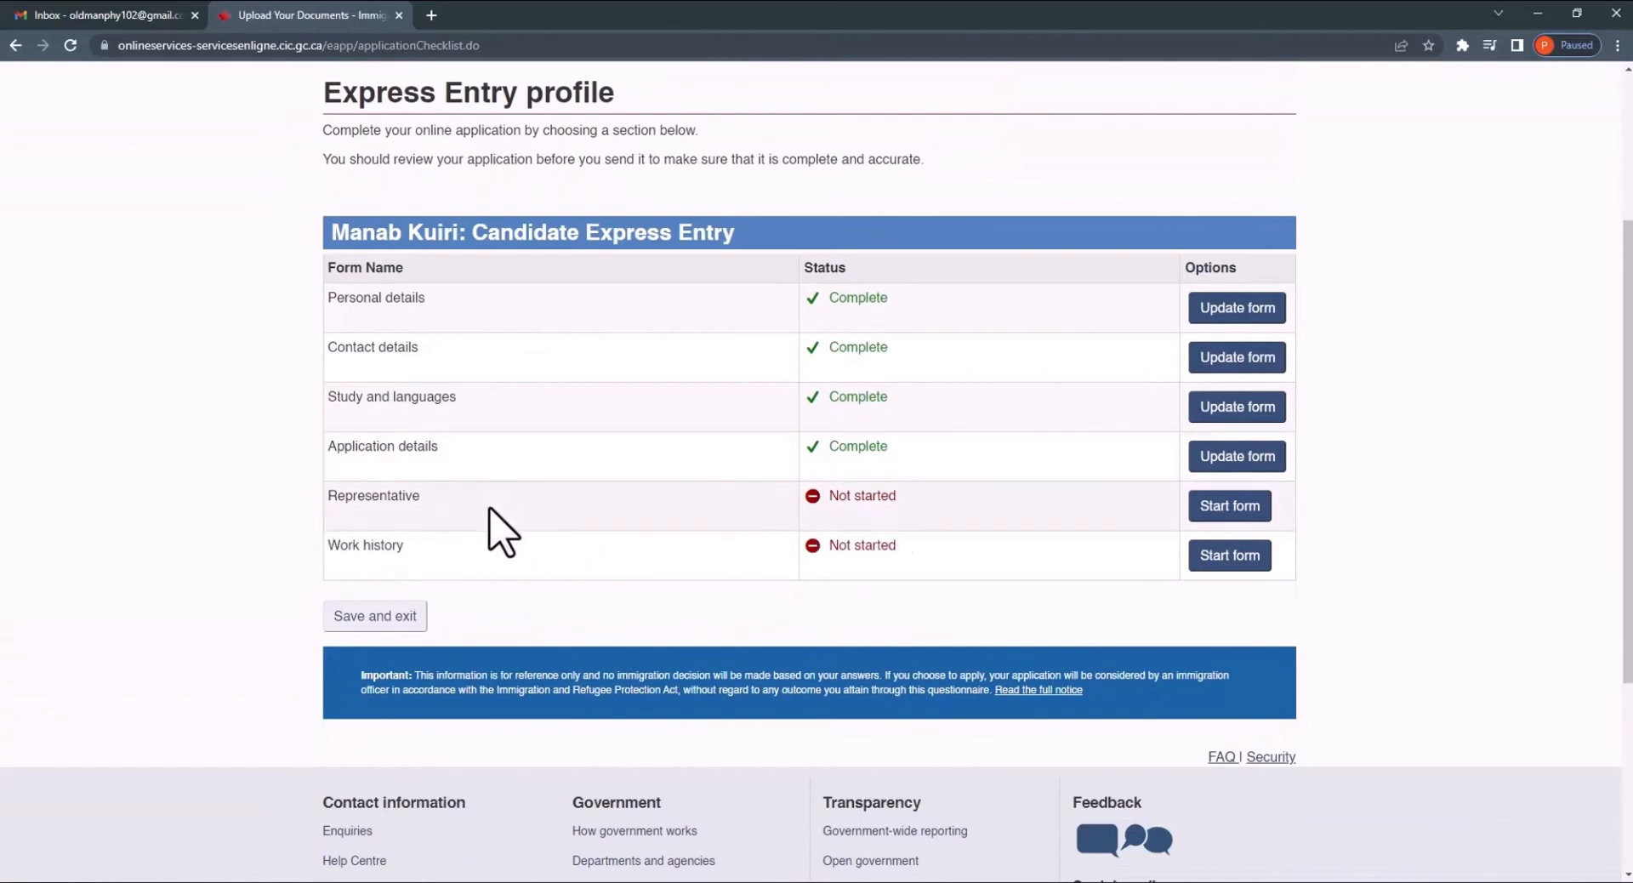
left_click(1230, 505)
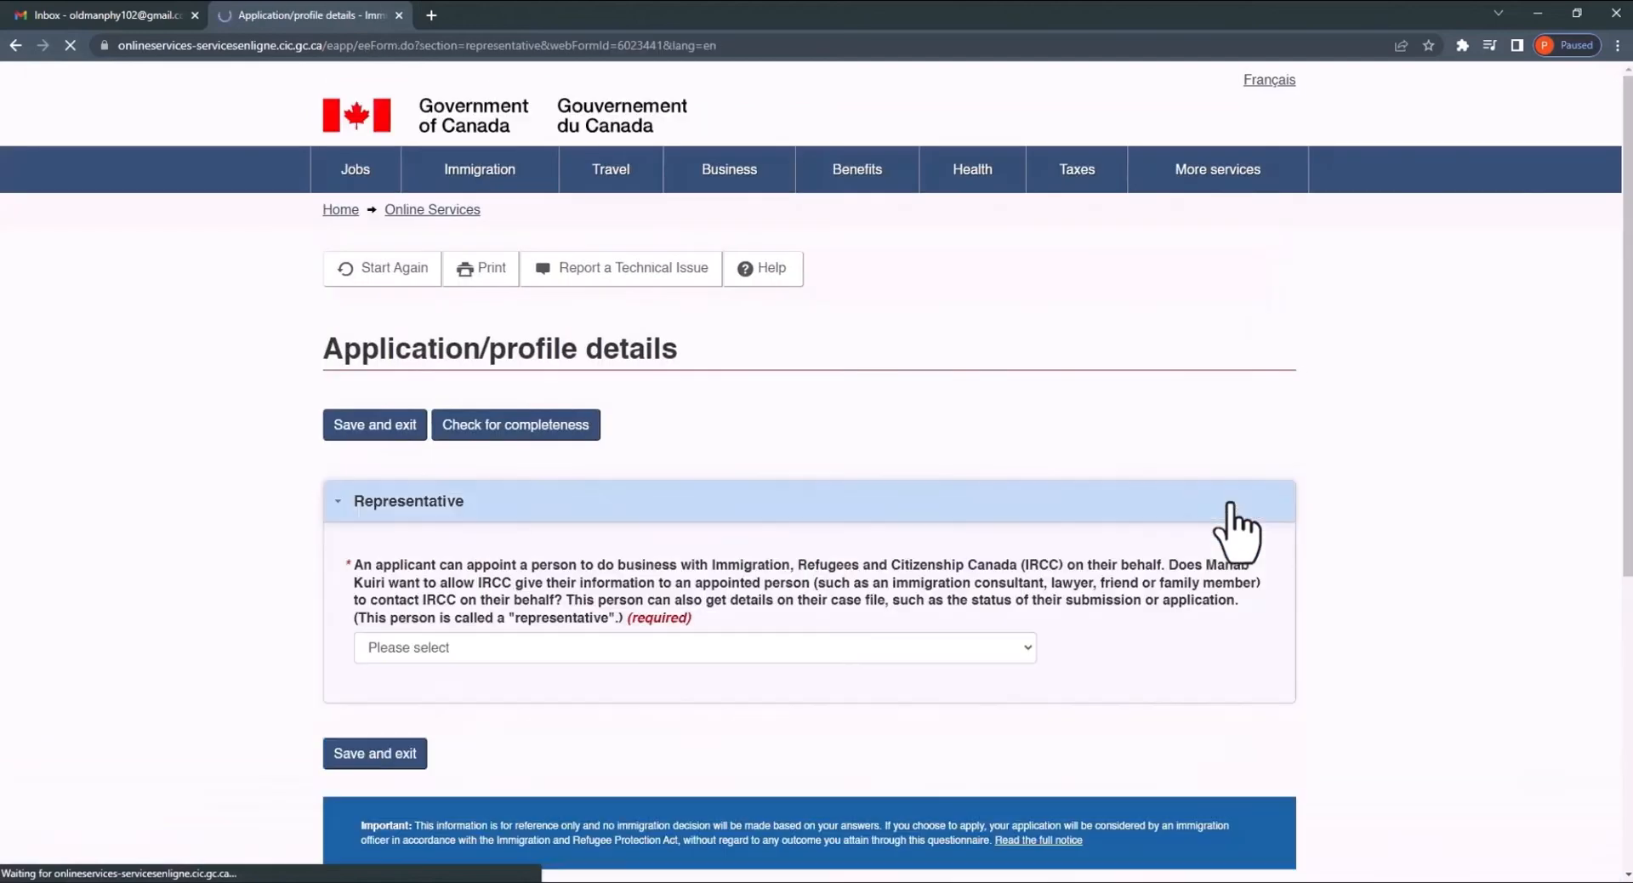
scroll(927, 521, "down", 2)
scroll(933, 545, "down", 1)
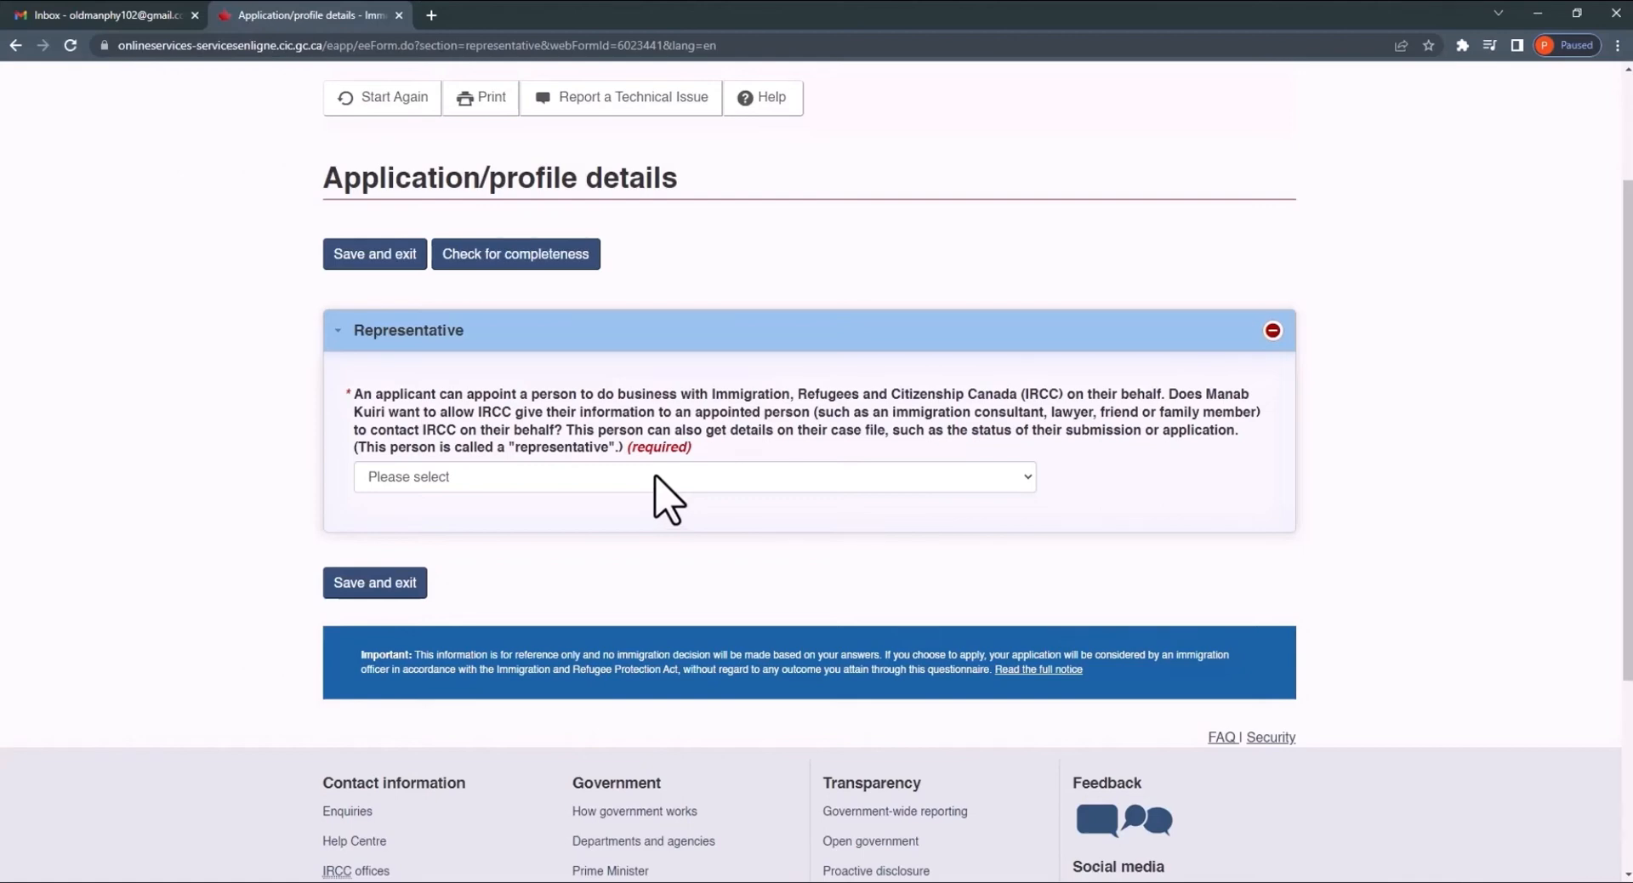
left_click(655, 477)
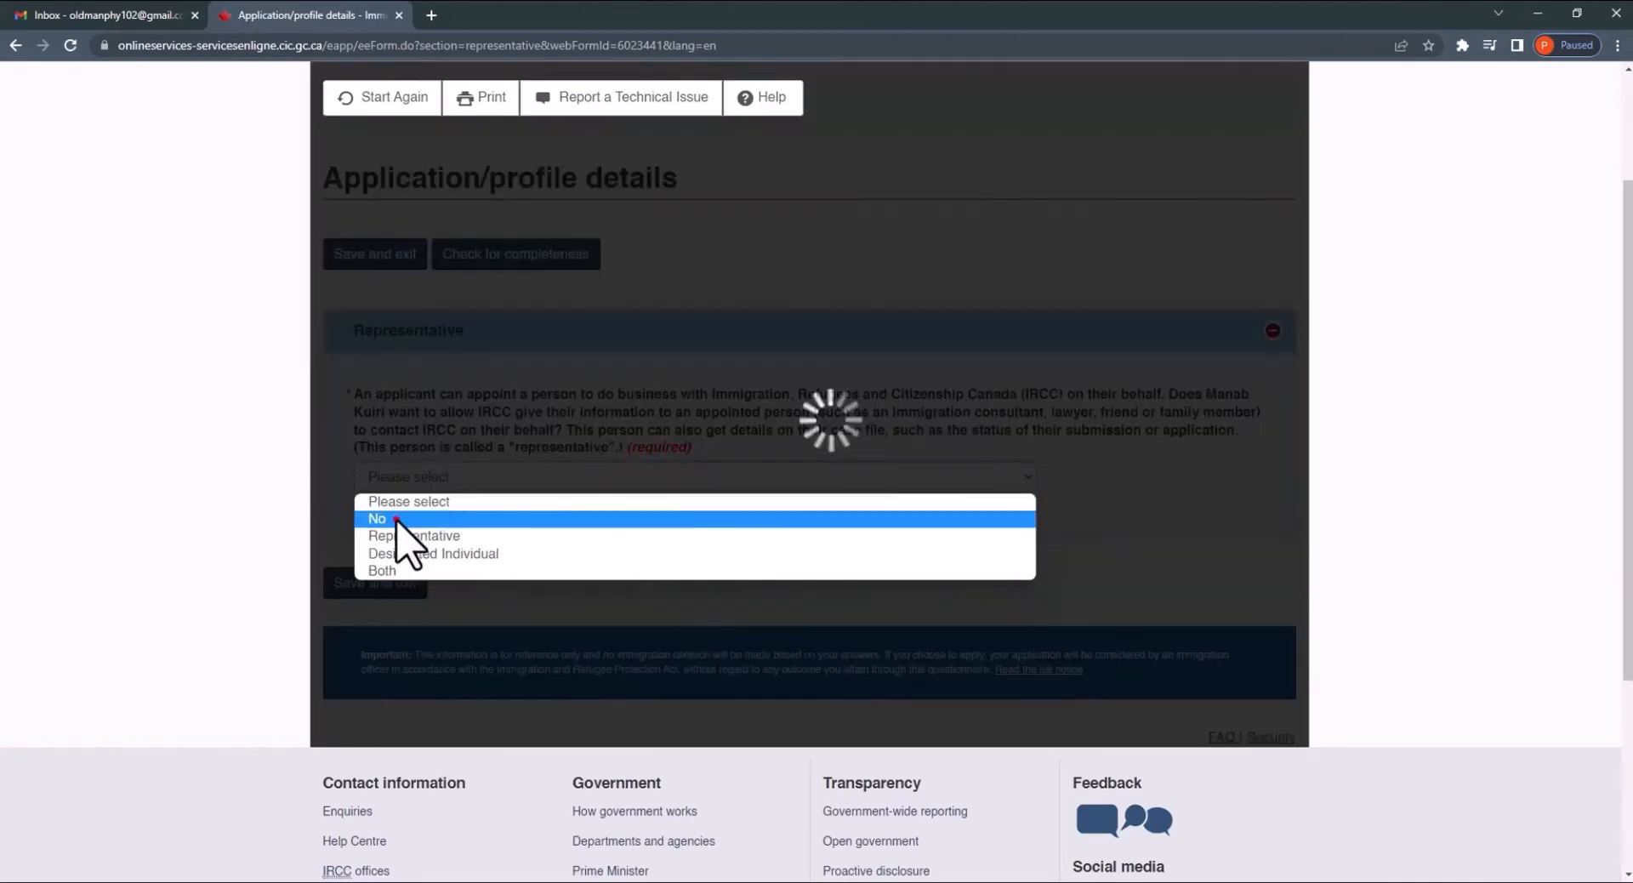
left_click(397, 520)
left_click(382, 585)
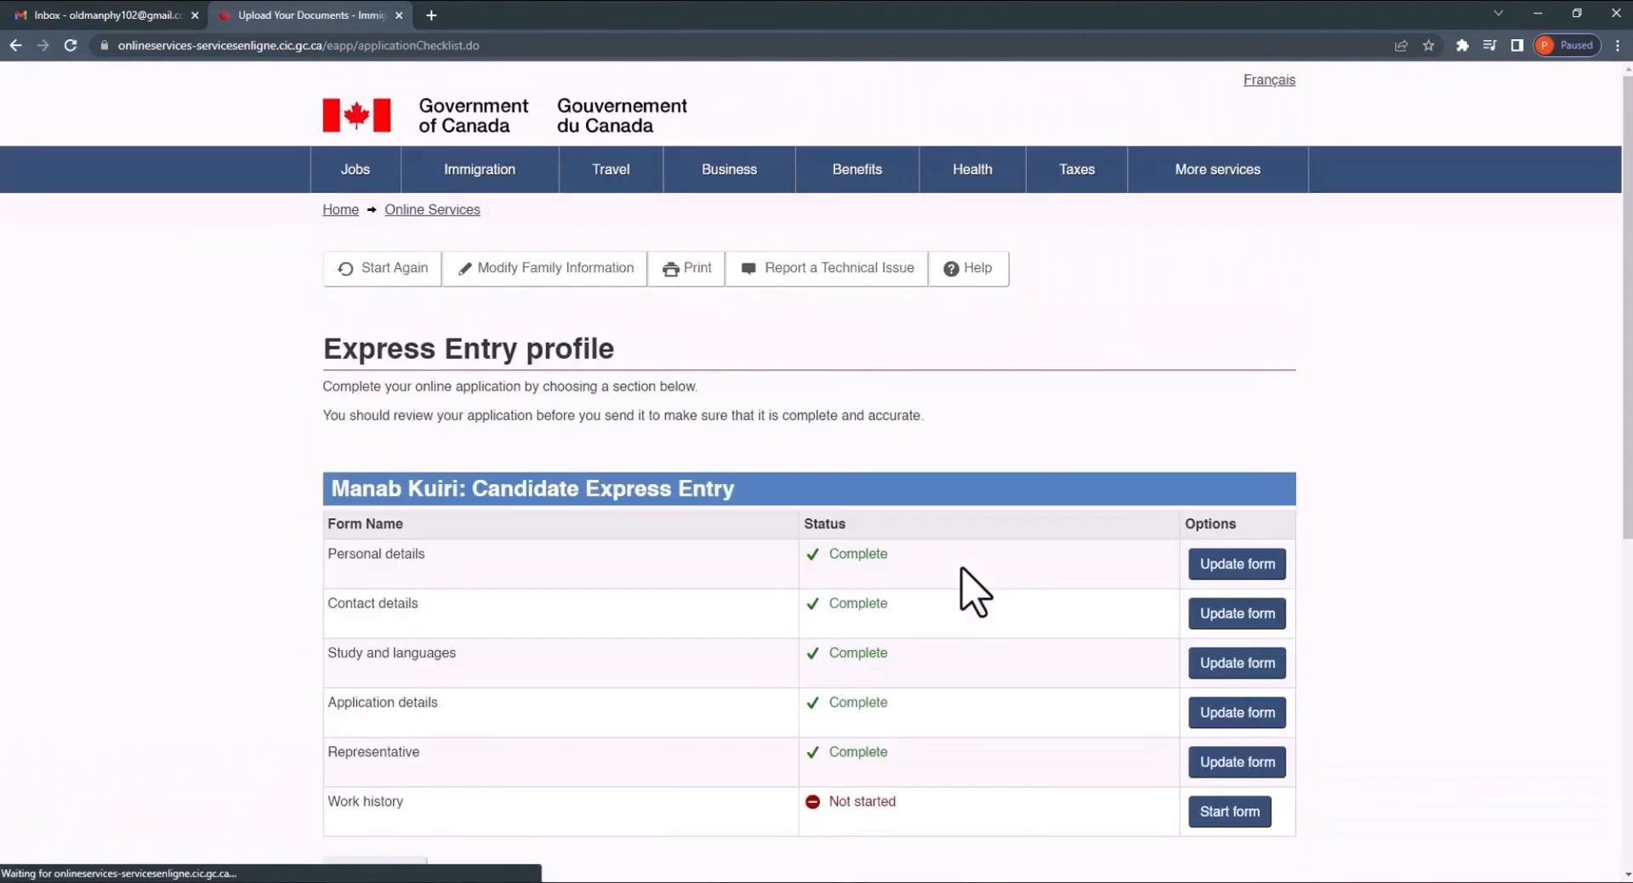
scroll(961, 568, "down", 4)
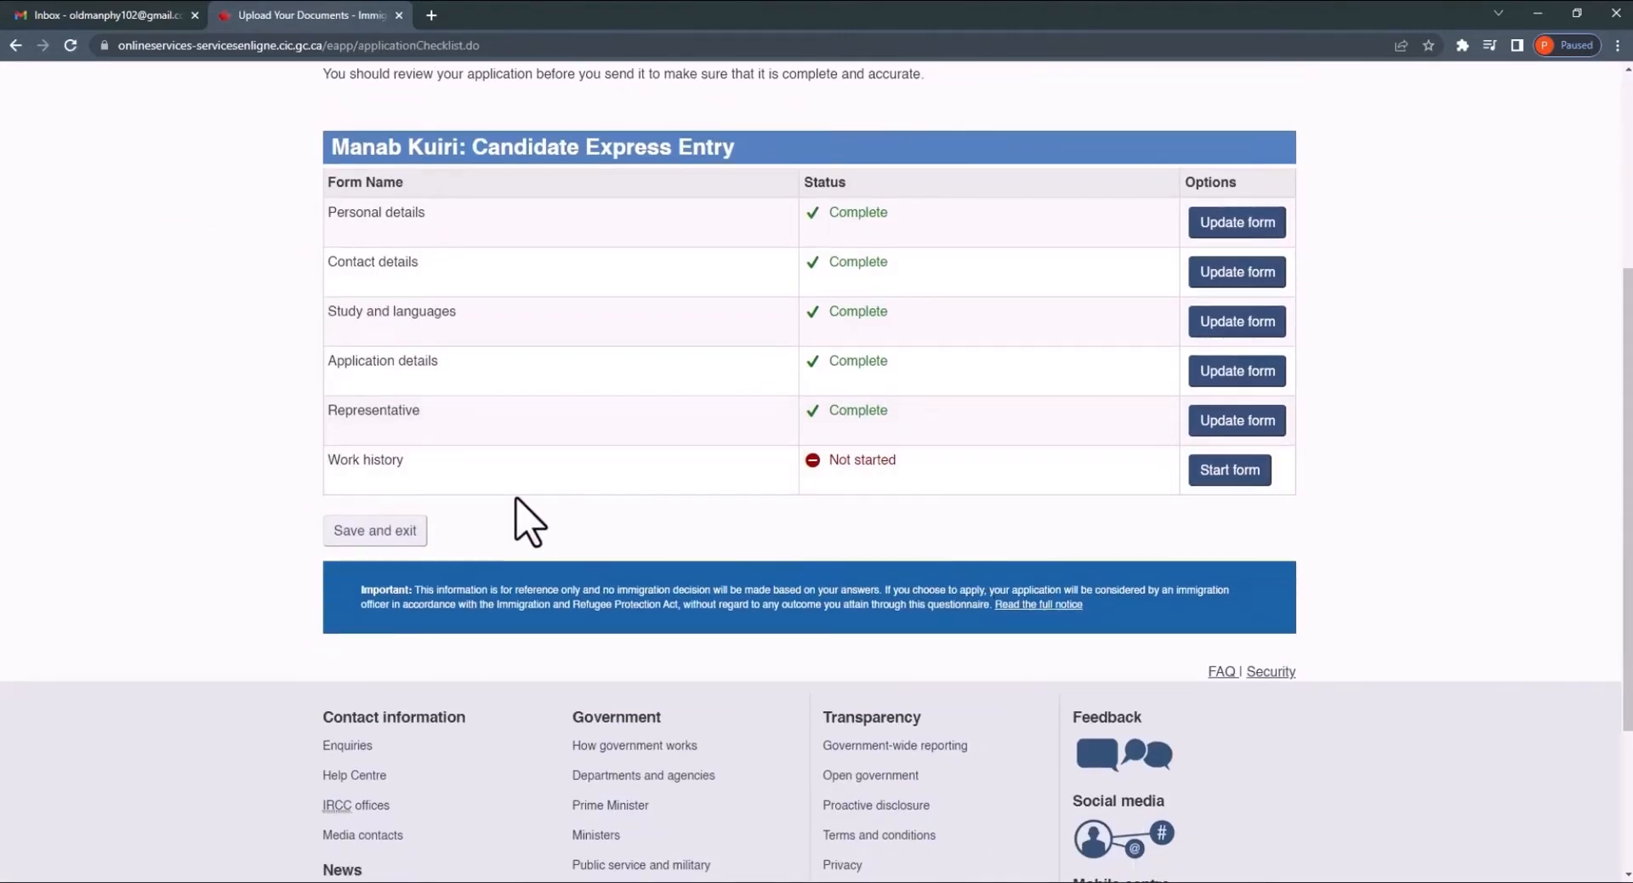
Step: Start Work history and select primary occupation NOC 4011 University professors and lecturers
left_click(1230, 473)
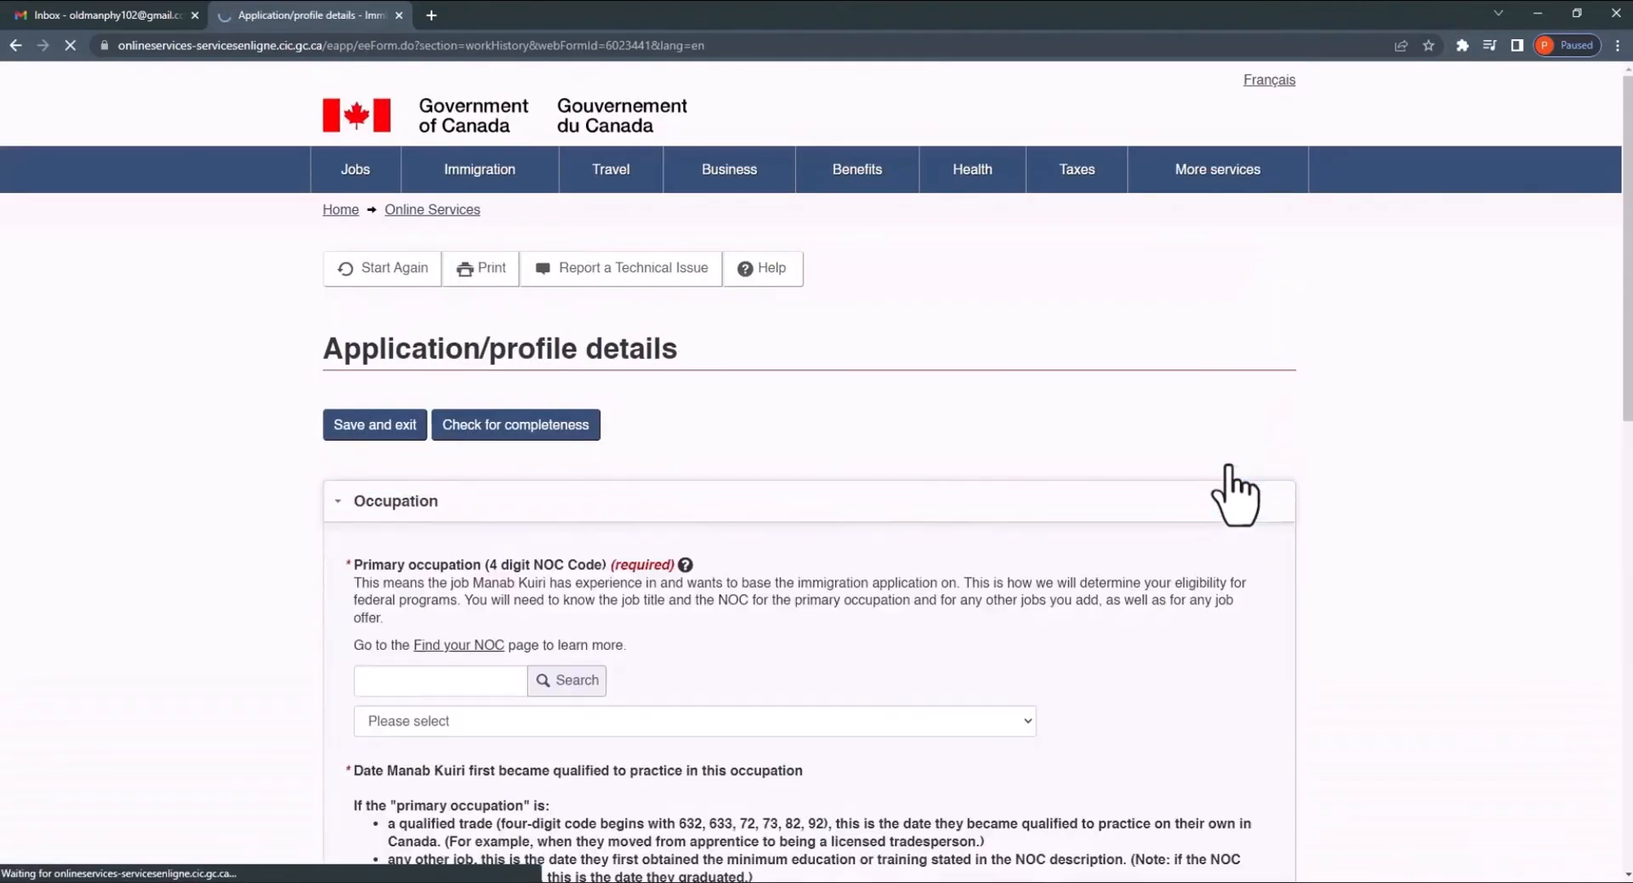
scroll(951, 502, "down", 1)
scroll(868, 514, "down", 2)
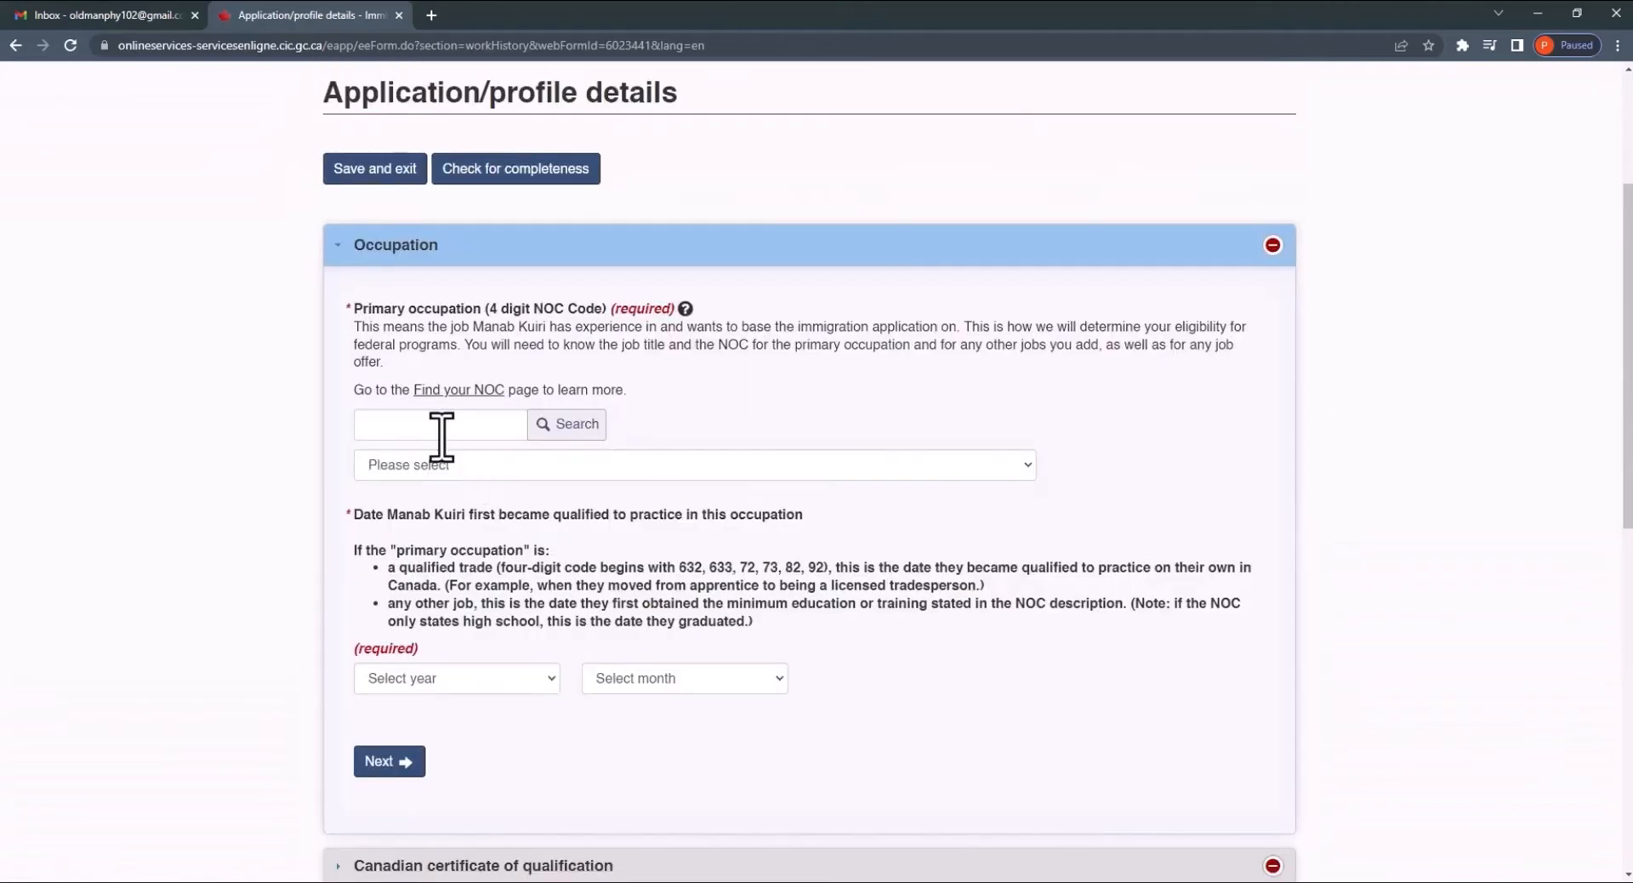
left_click(438, 465)
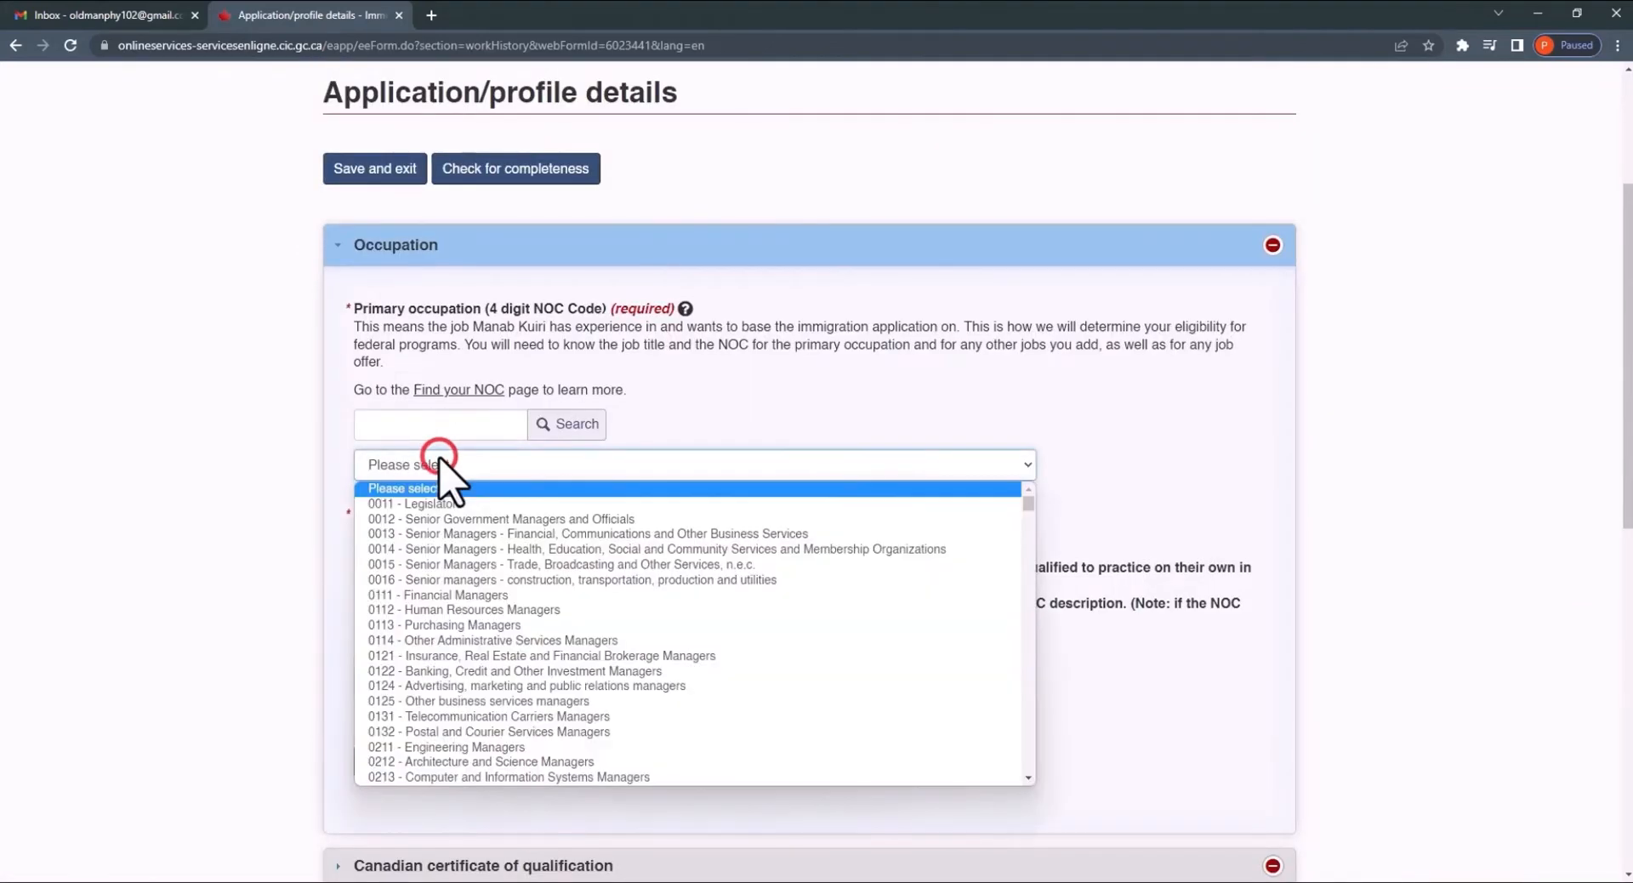
left_click(437, 423)
left_click(438, 425)
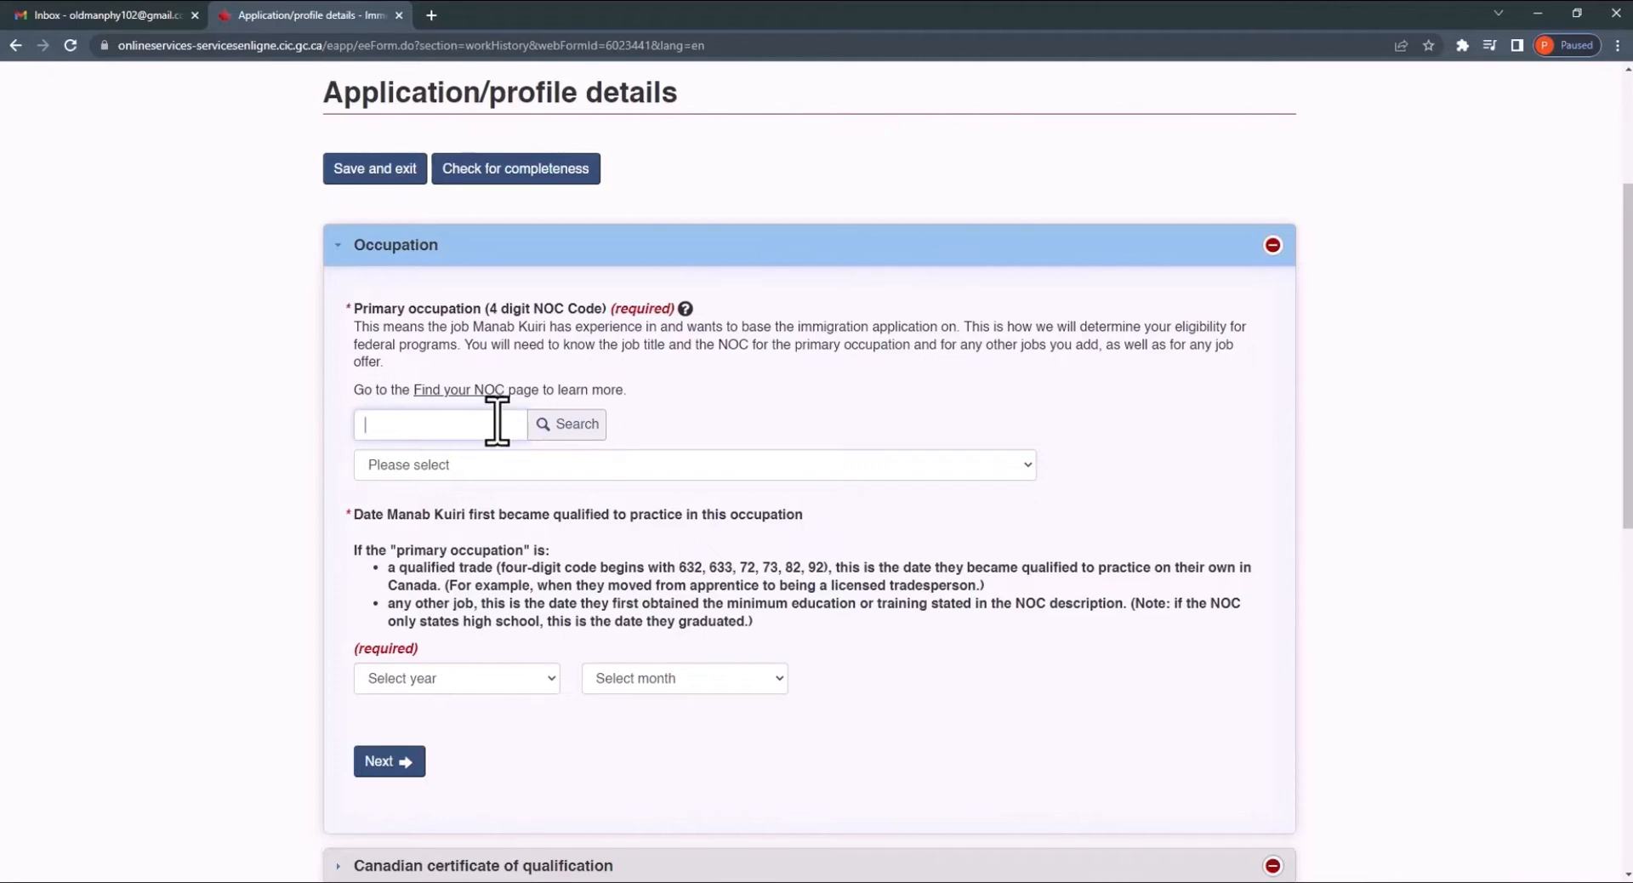
type("4011")
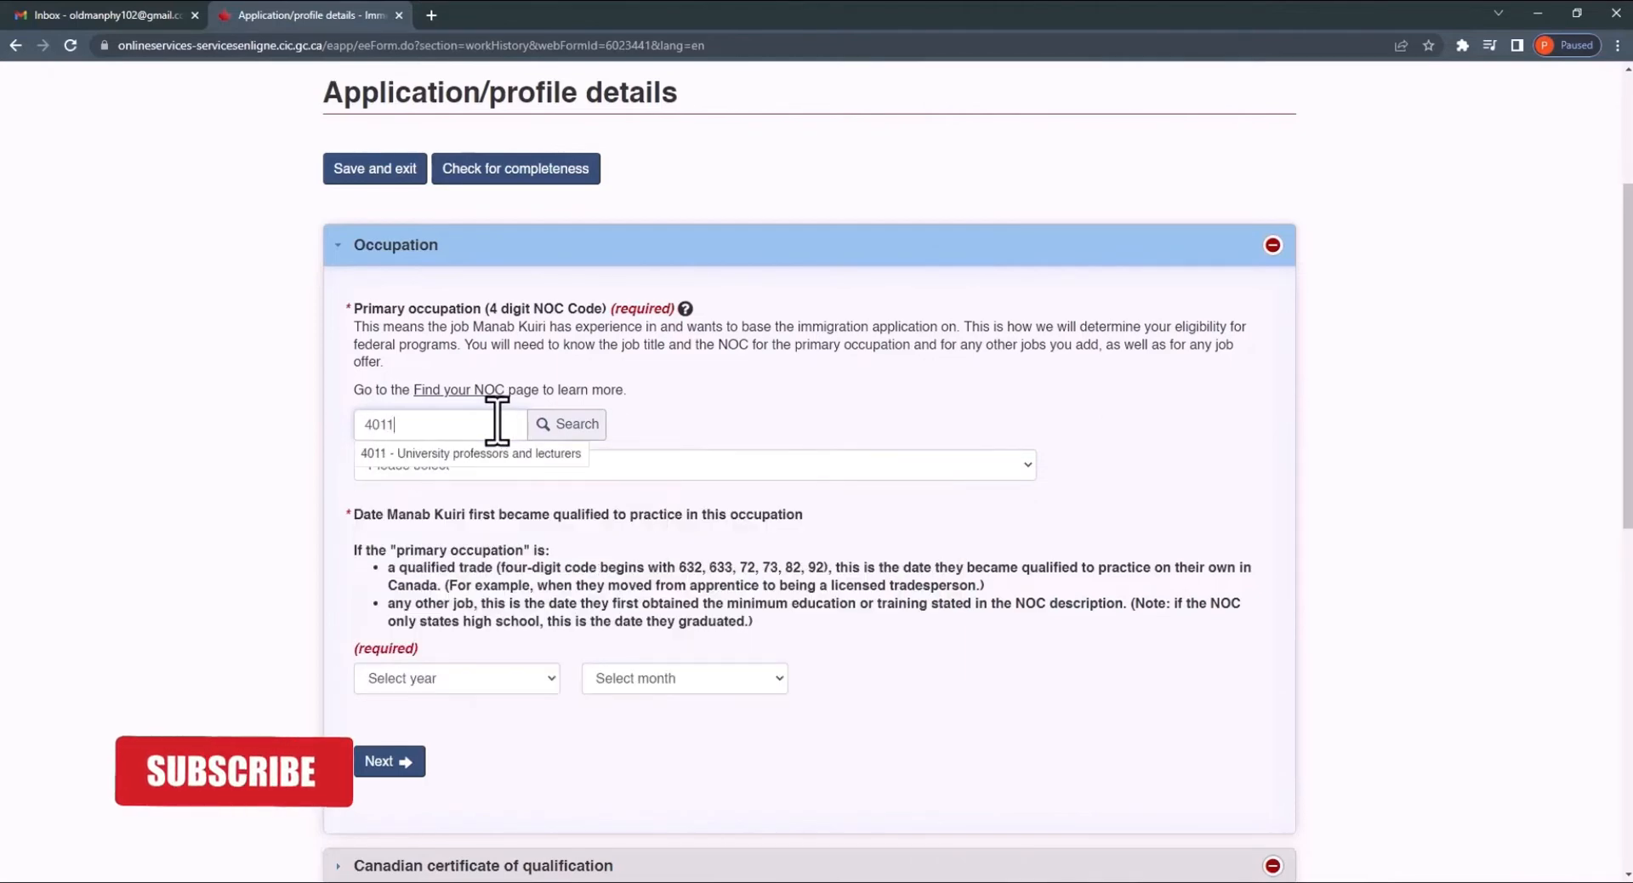
left_click(508, 455)
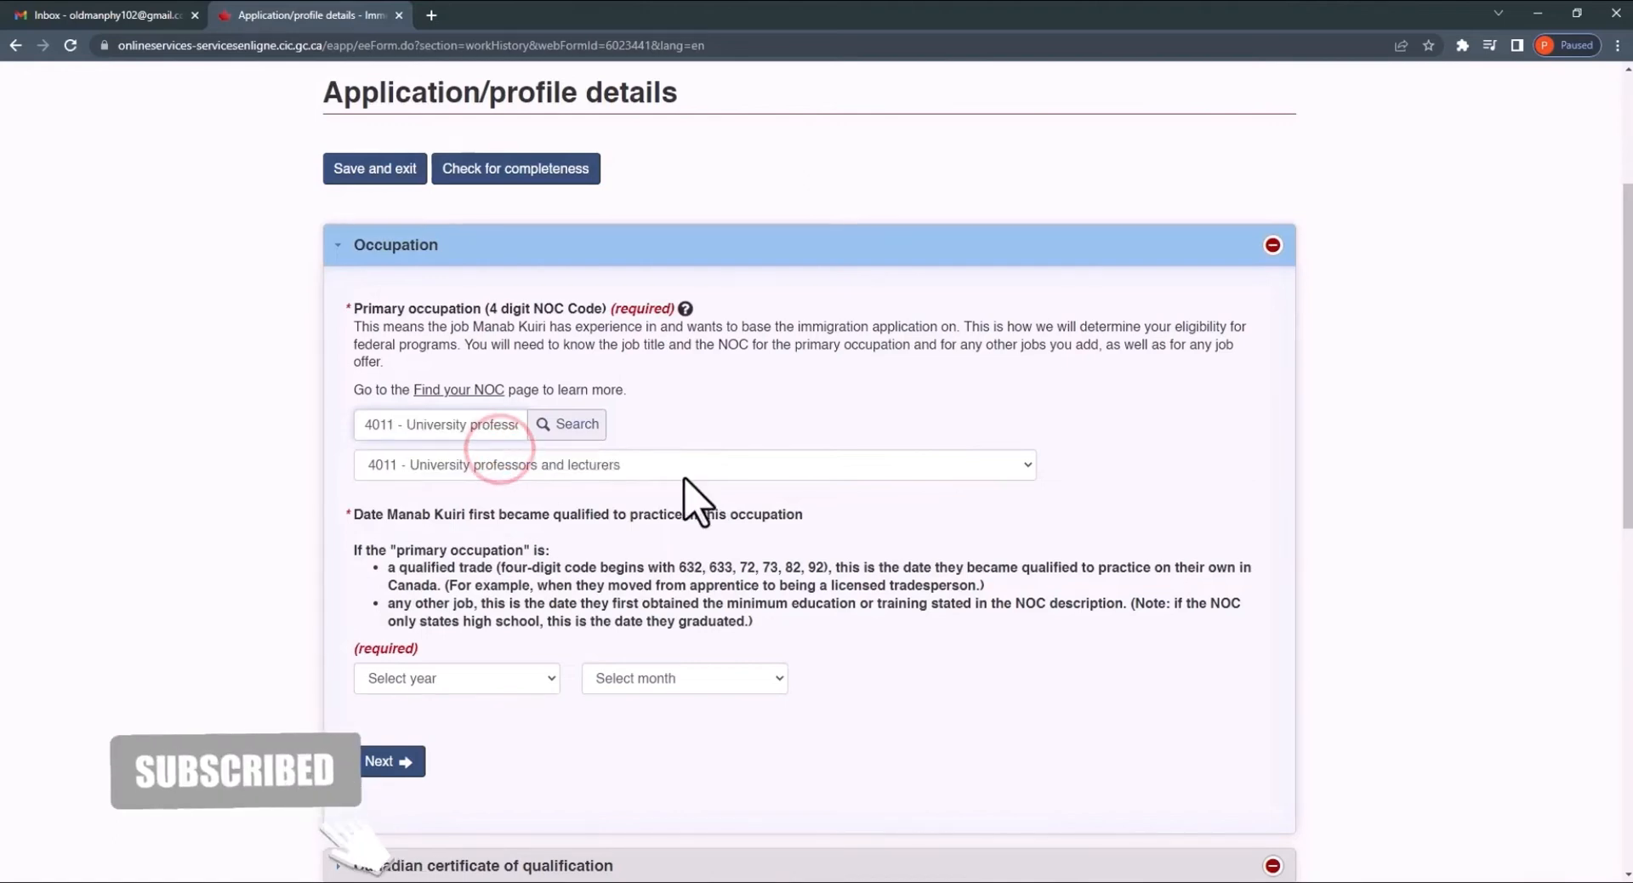
Step: Set the first qualification date to August 2018 and continue
scroll(685, 499, "down", 2)
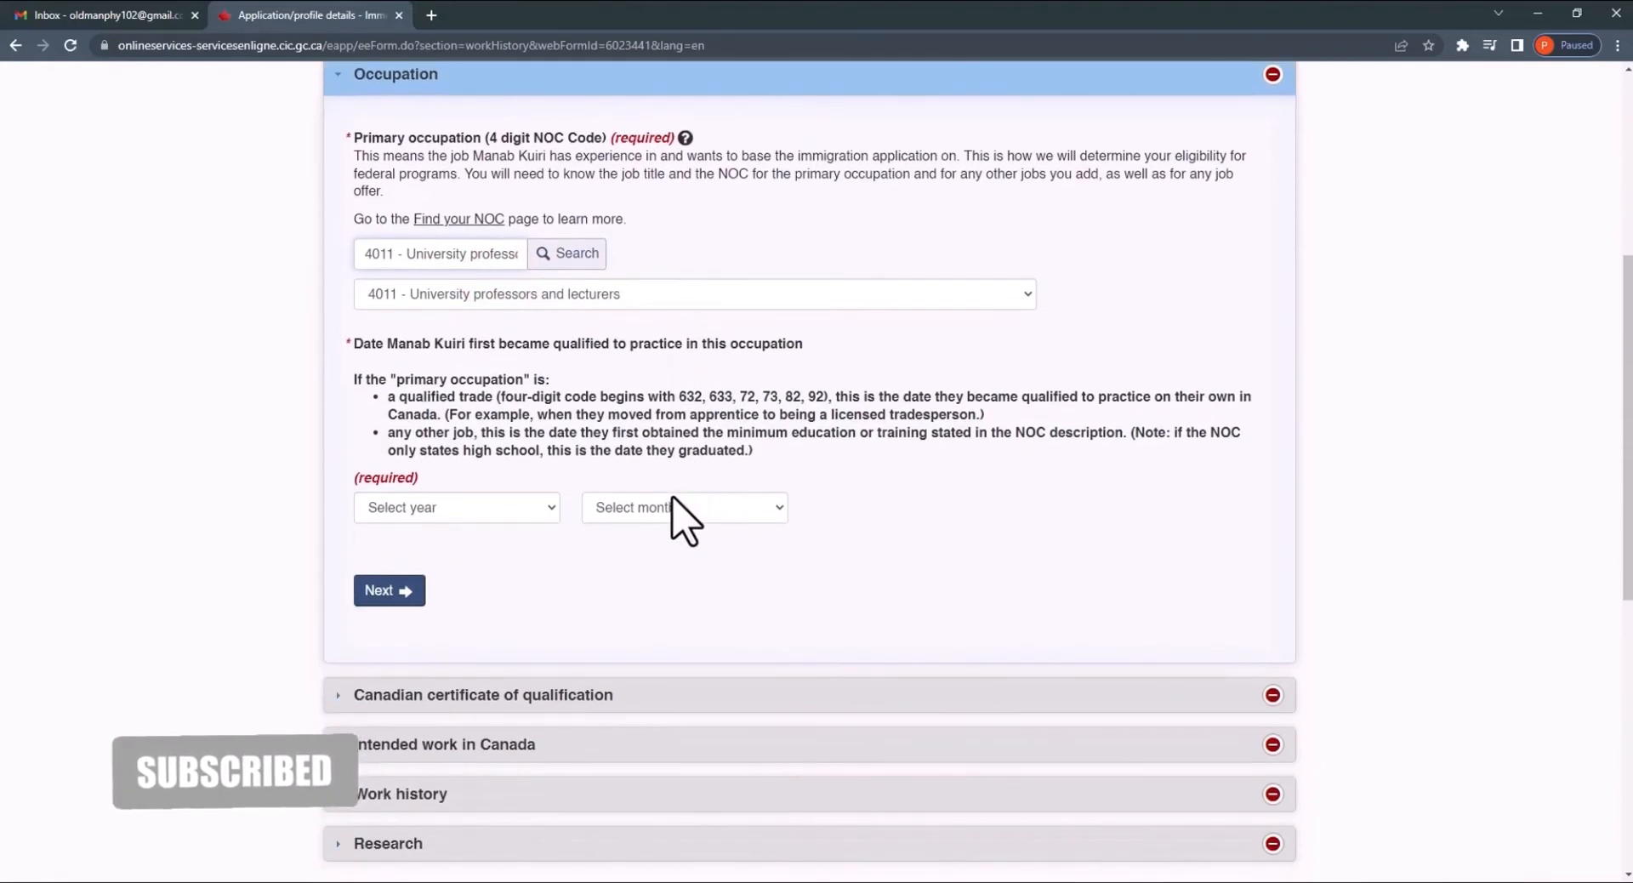
scroll(685, 520, "down", 1)
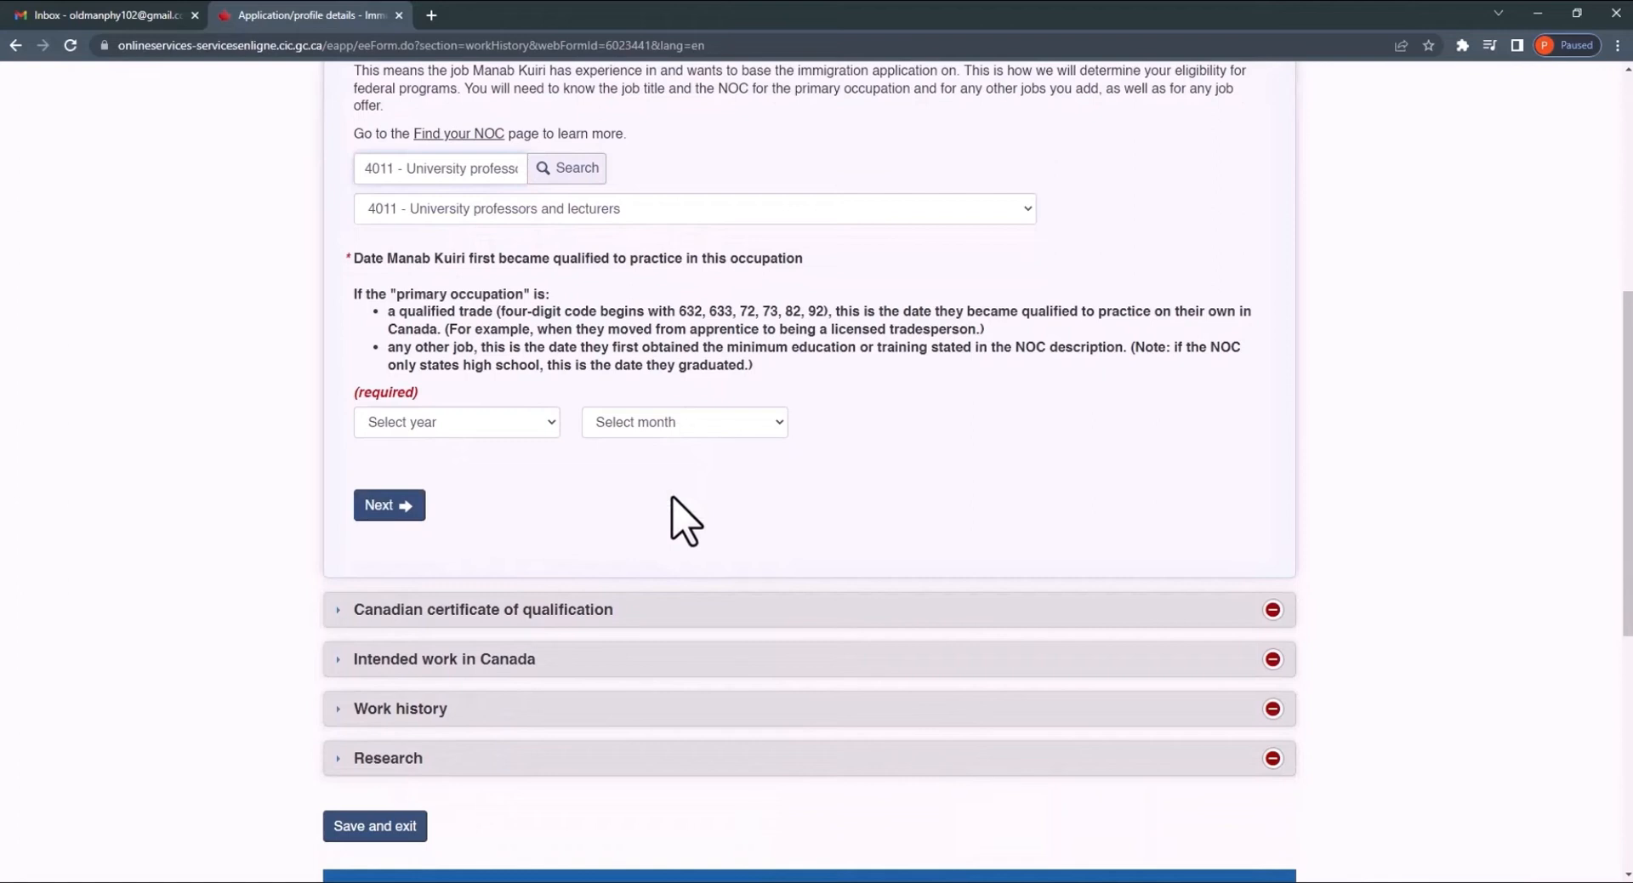
left_click(486, 422)
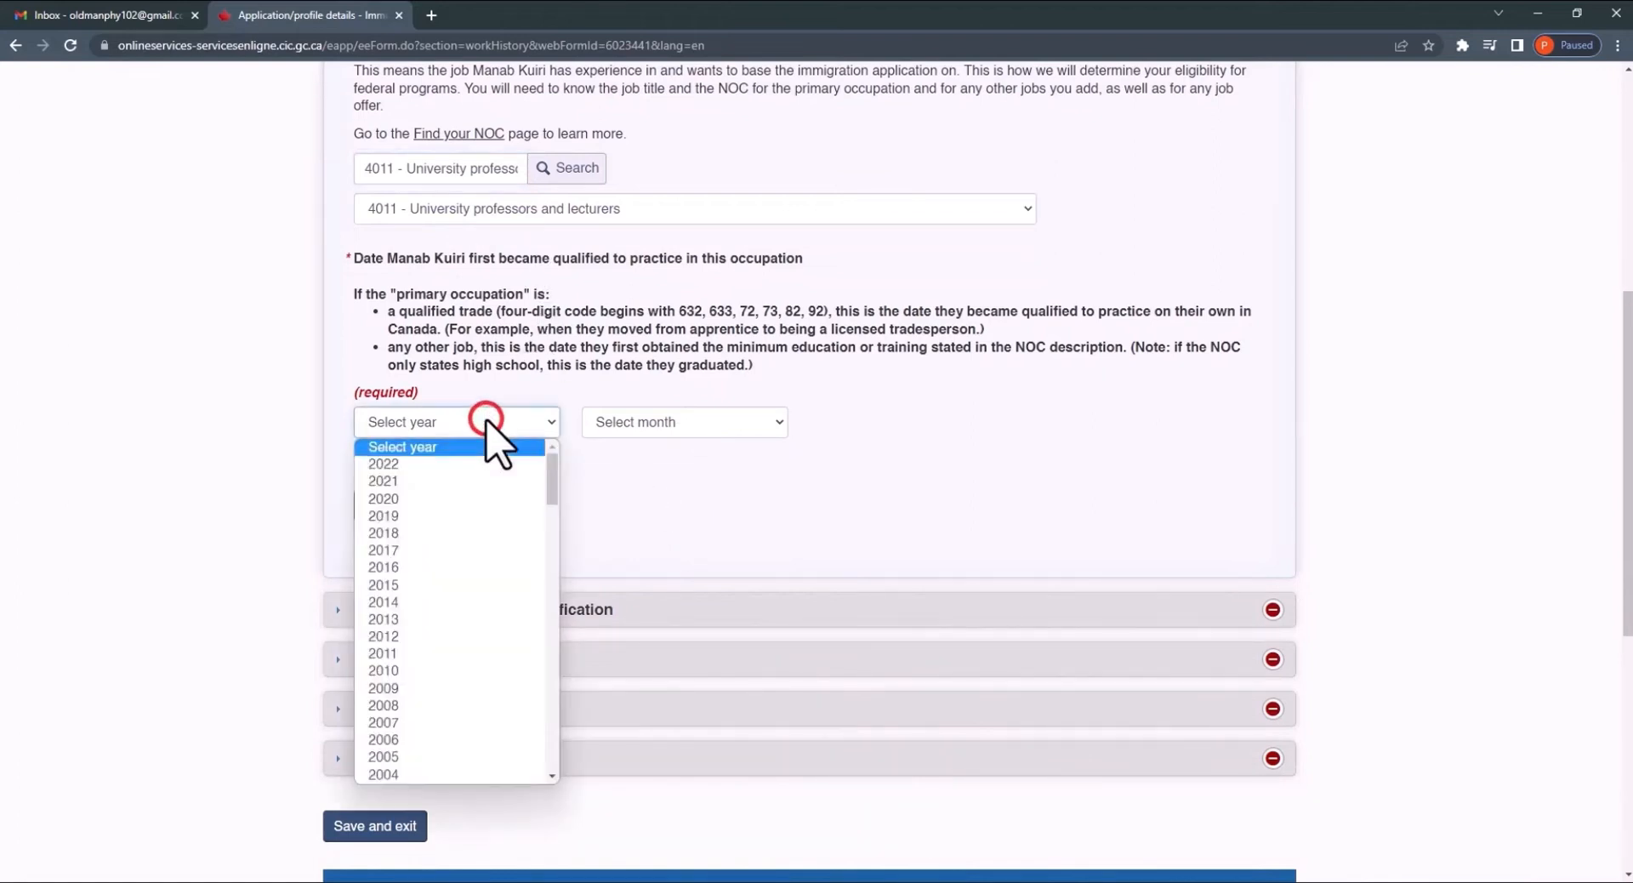
left_click(745, 508)
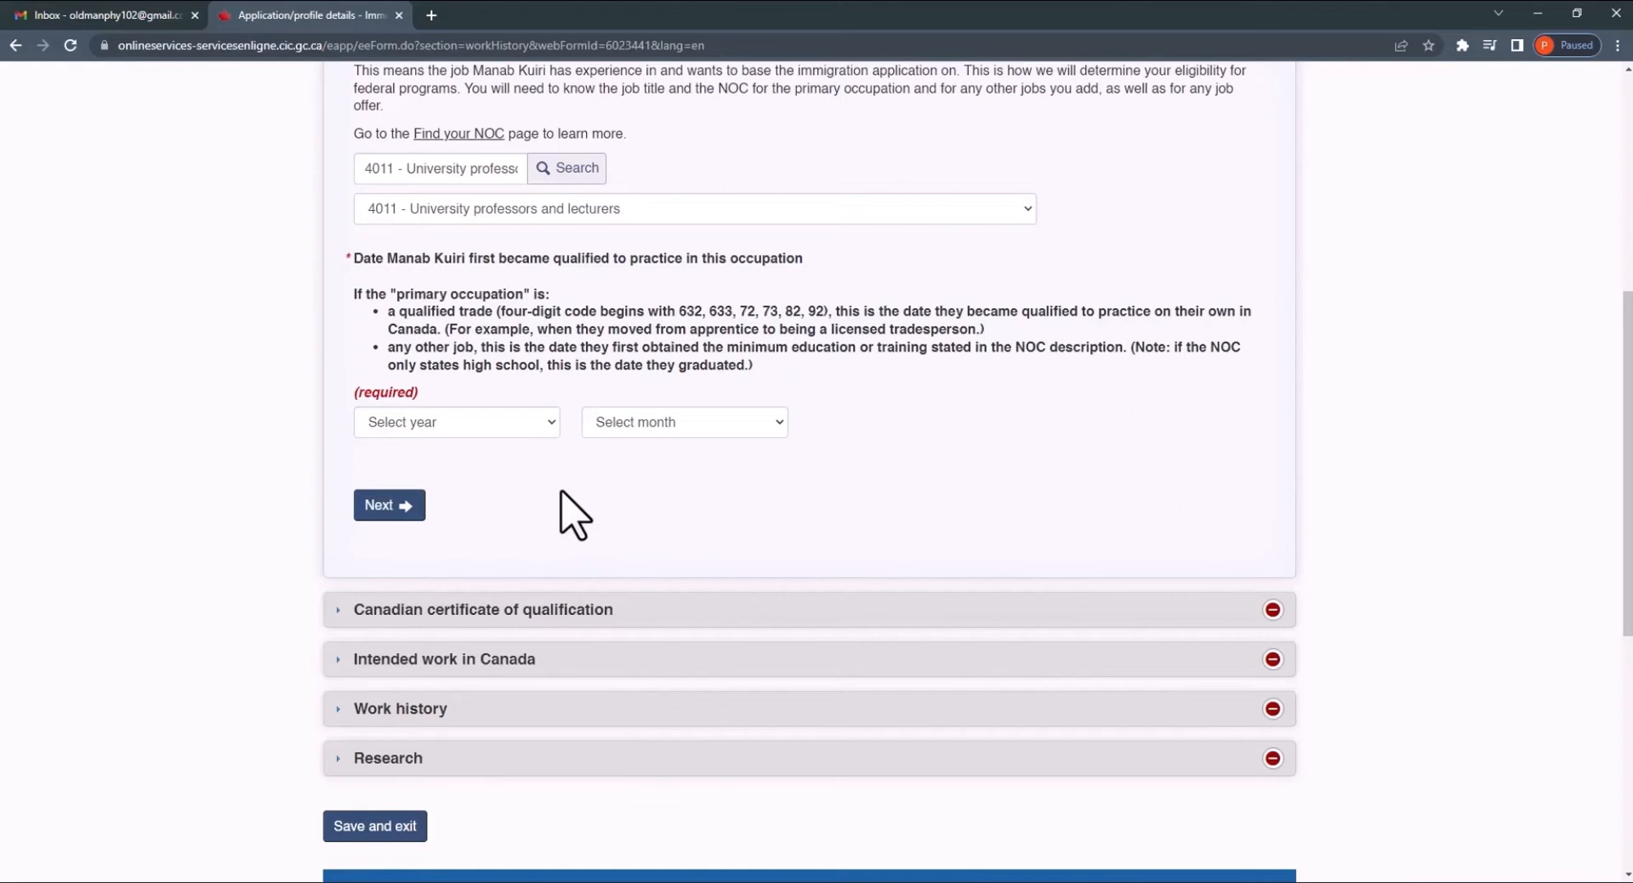
left_click(459, 423)
left_click(650, 464)
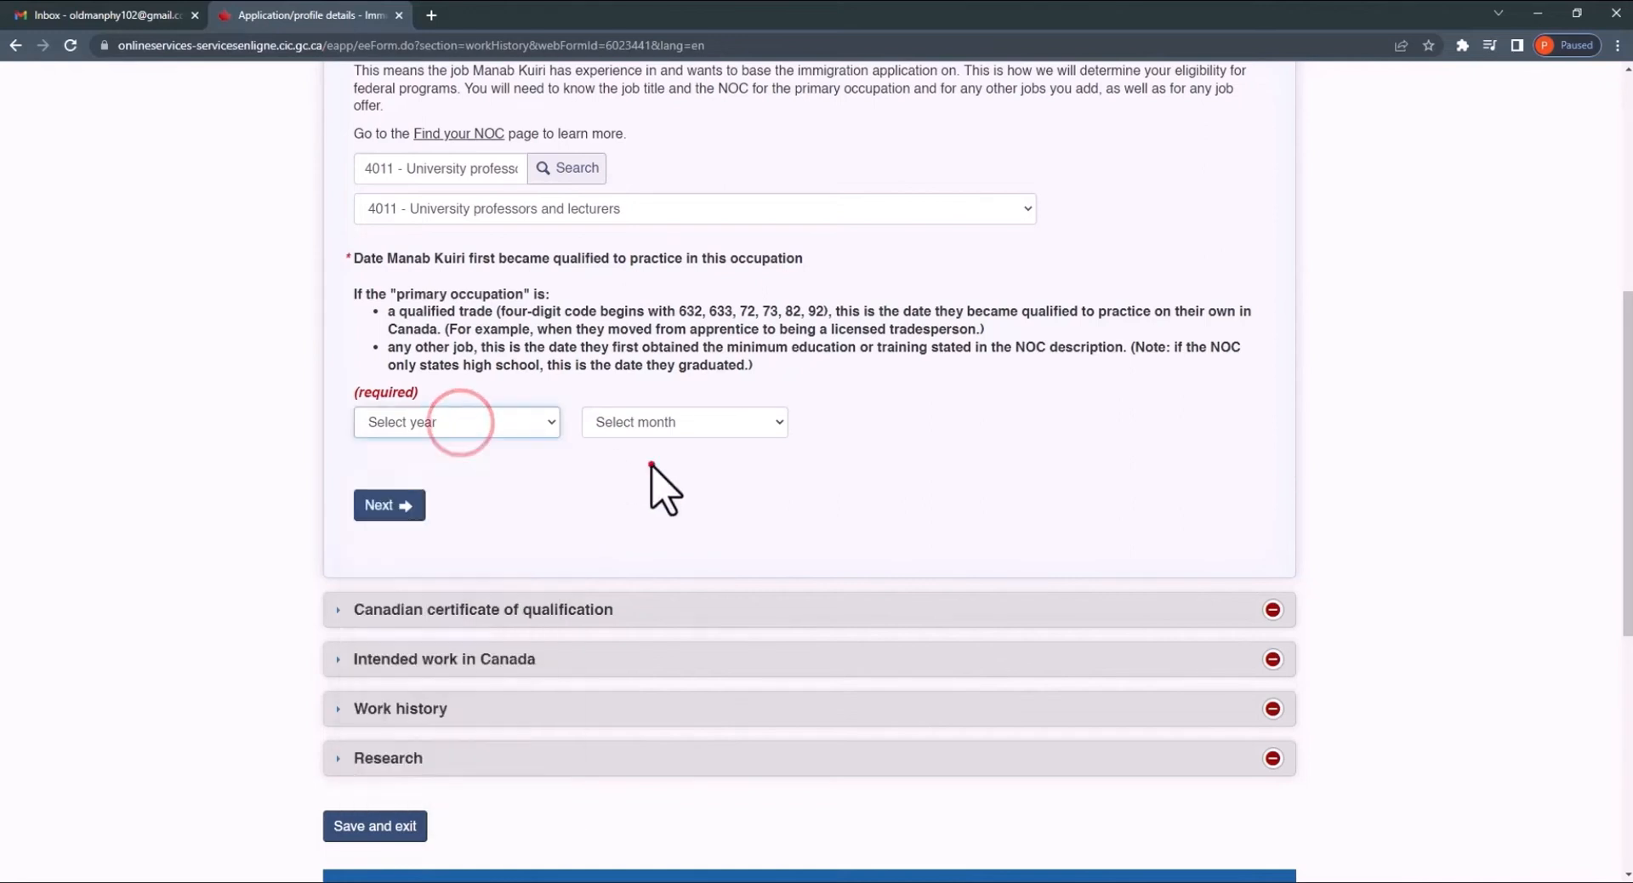
left_click(466, 420)
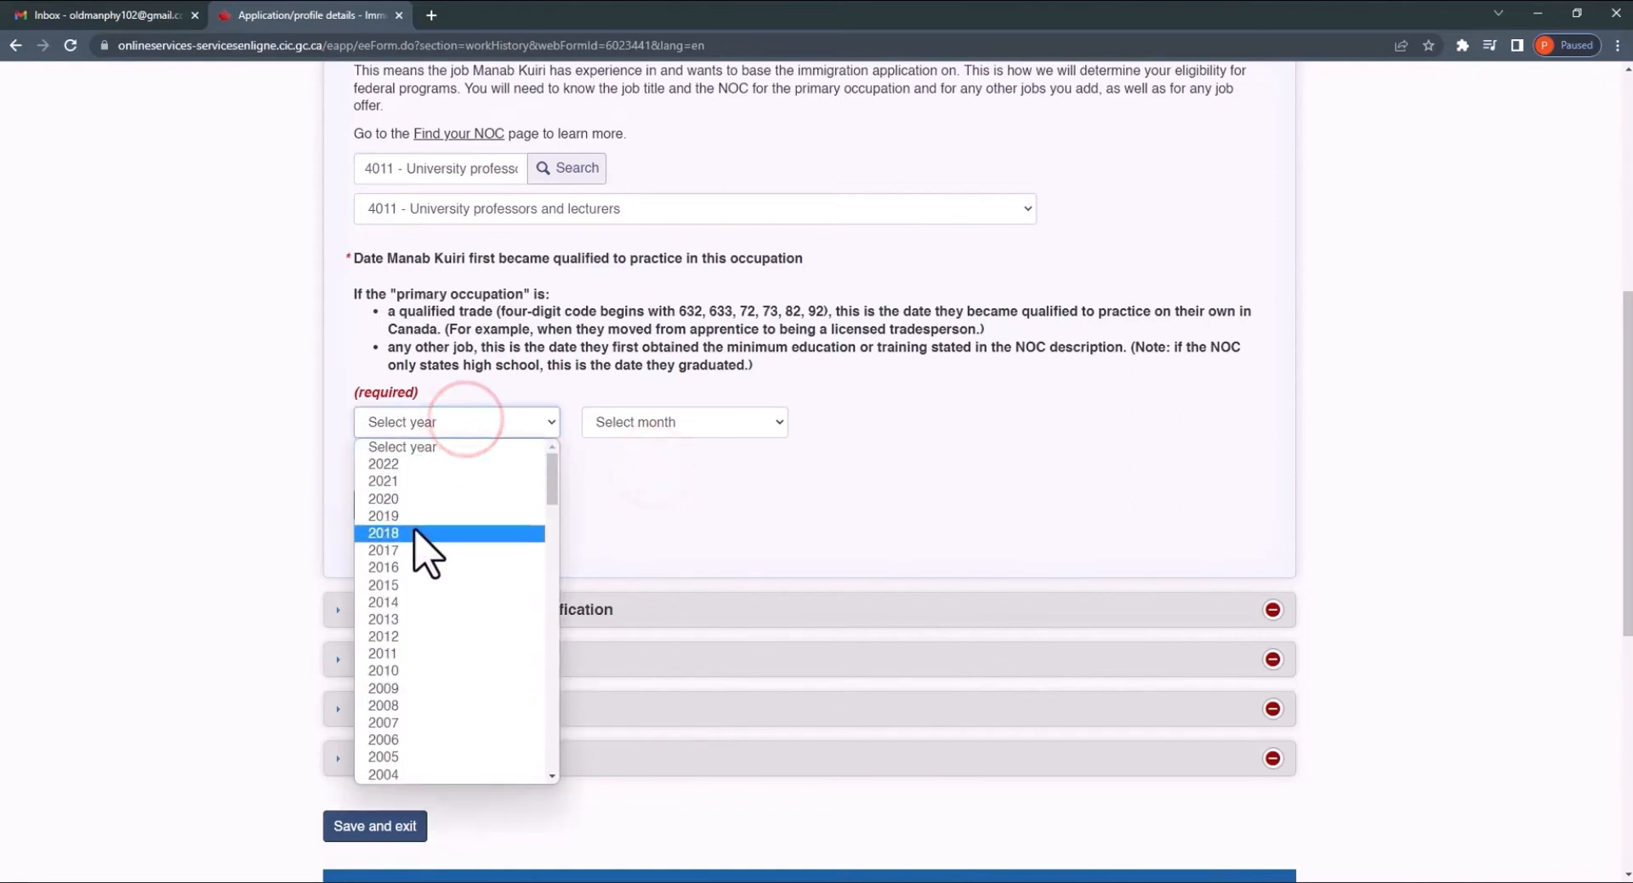
left_click(417, 533)
left_click(654, 425)
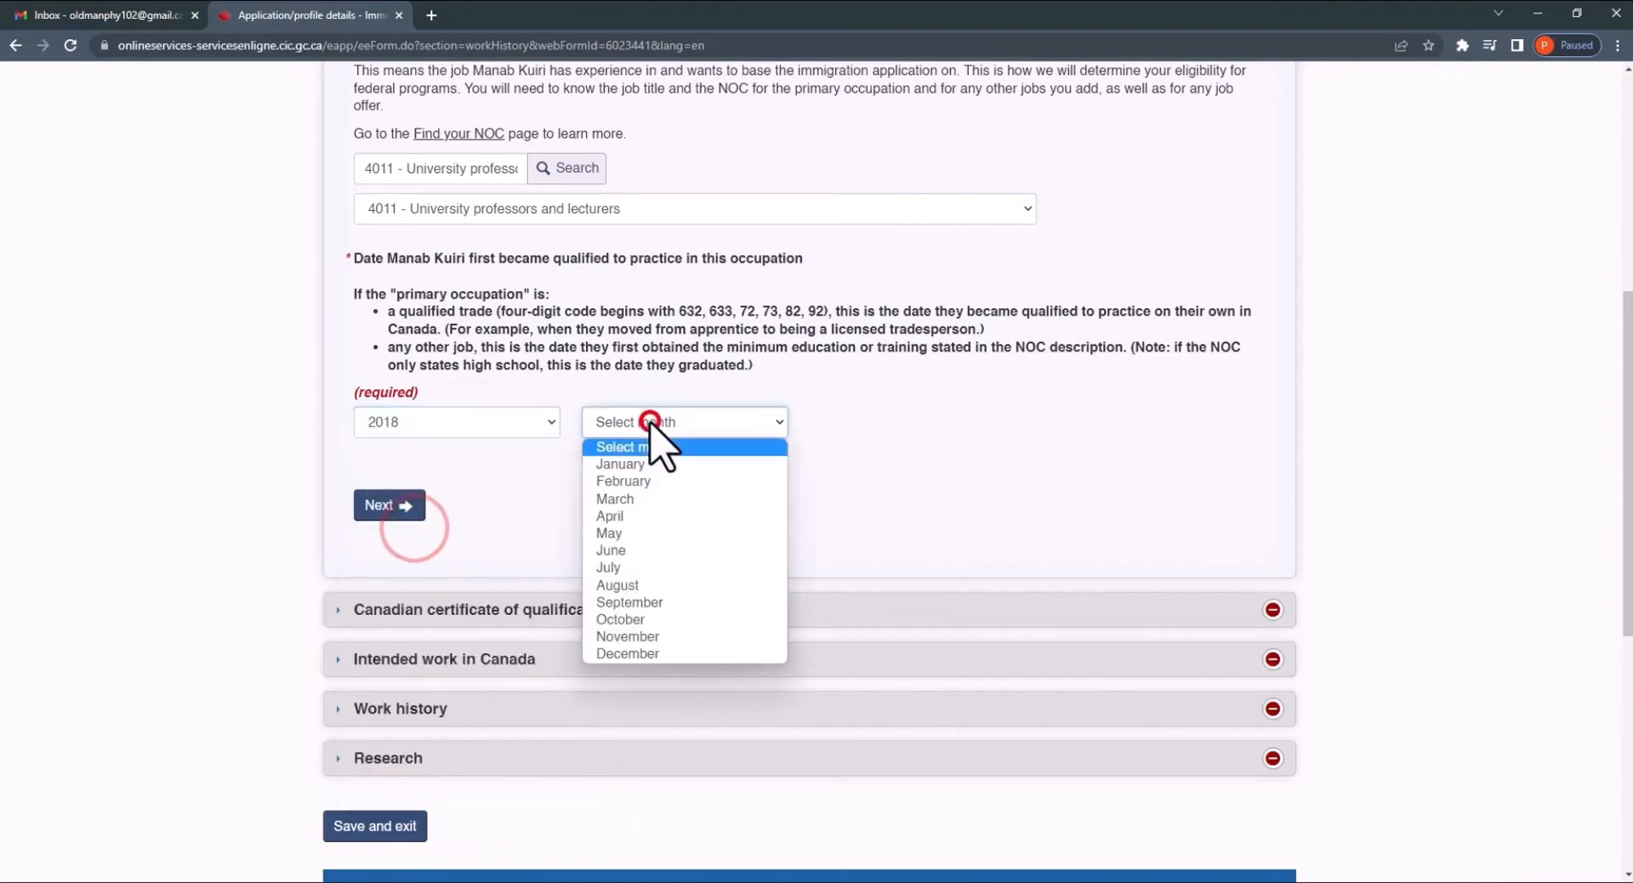
left_click(621, 584)
left_click(394, 513)
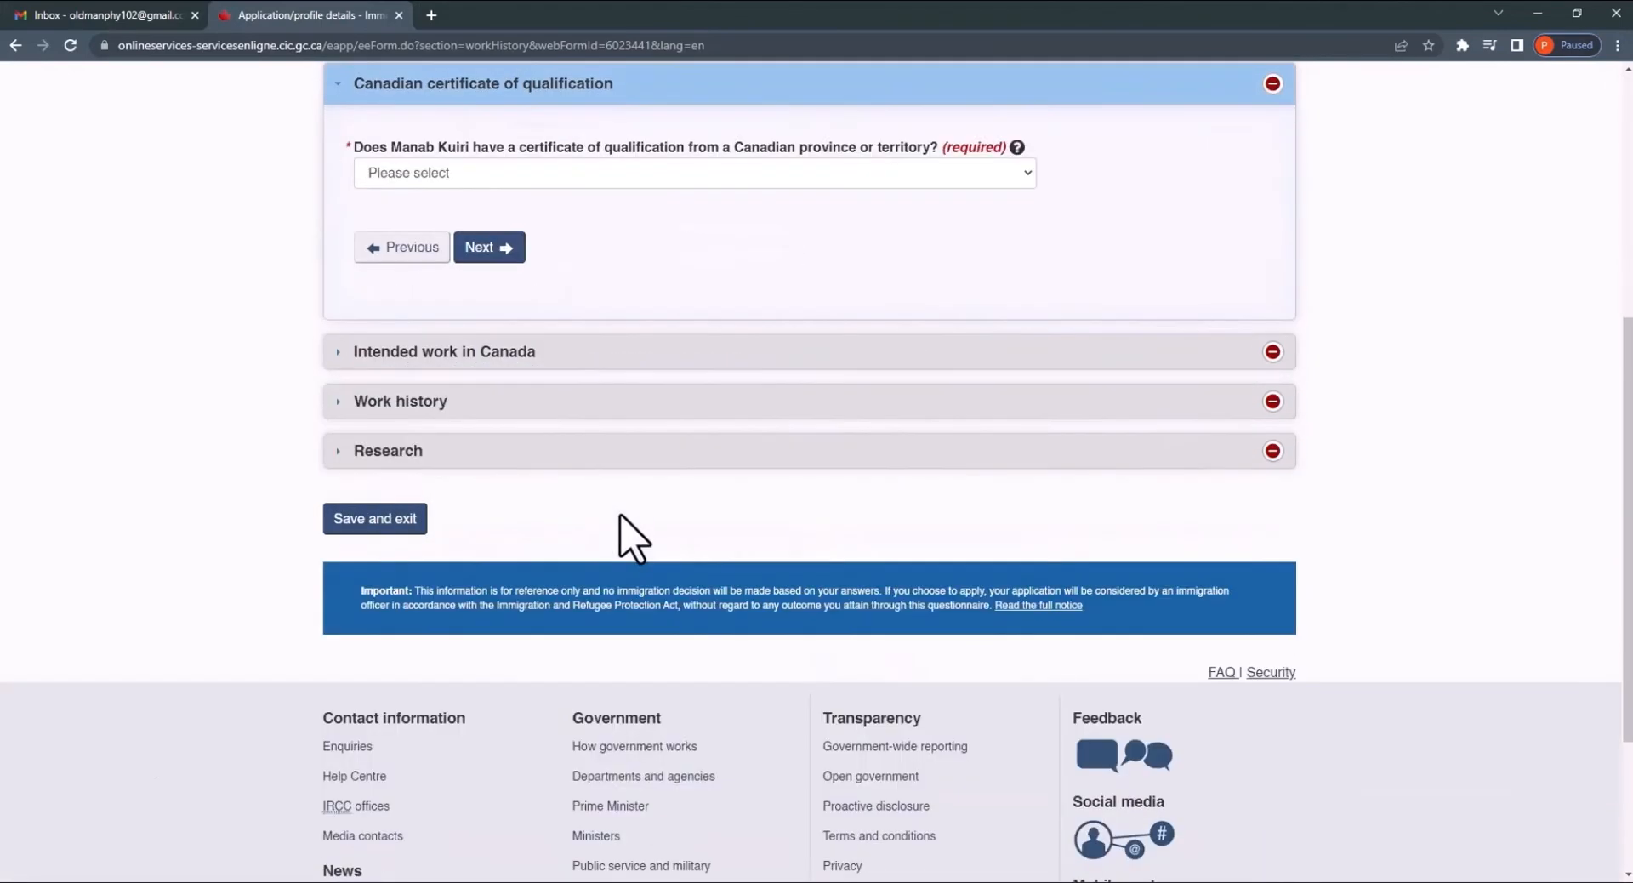
Step: Answer No to holding a Canadian certificate of qualification and No to a Canadian job offer
left_click(518, 166)
left_click(397, 233)
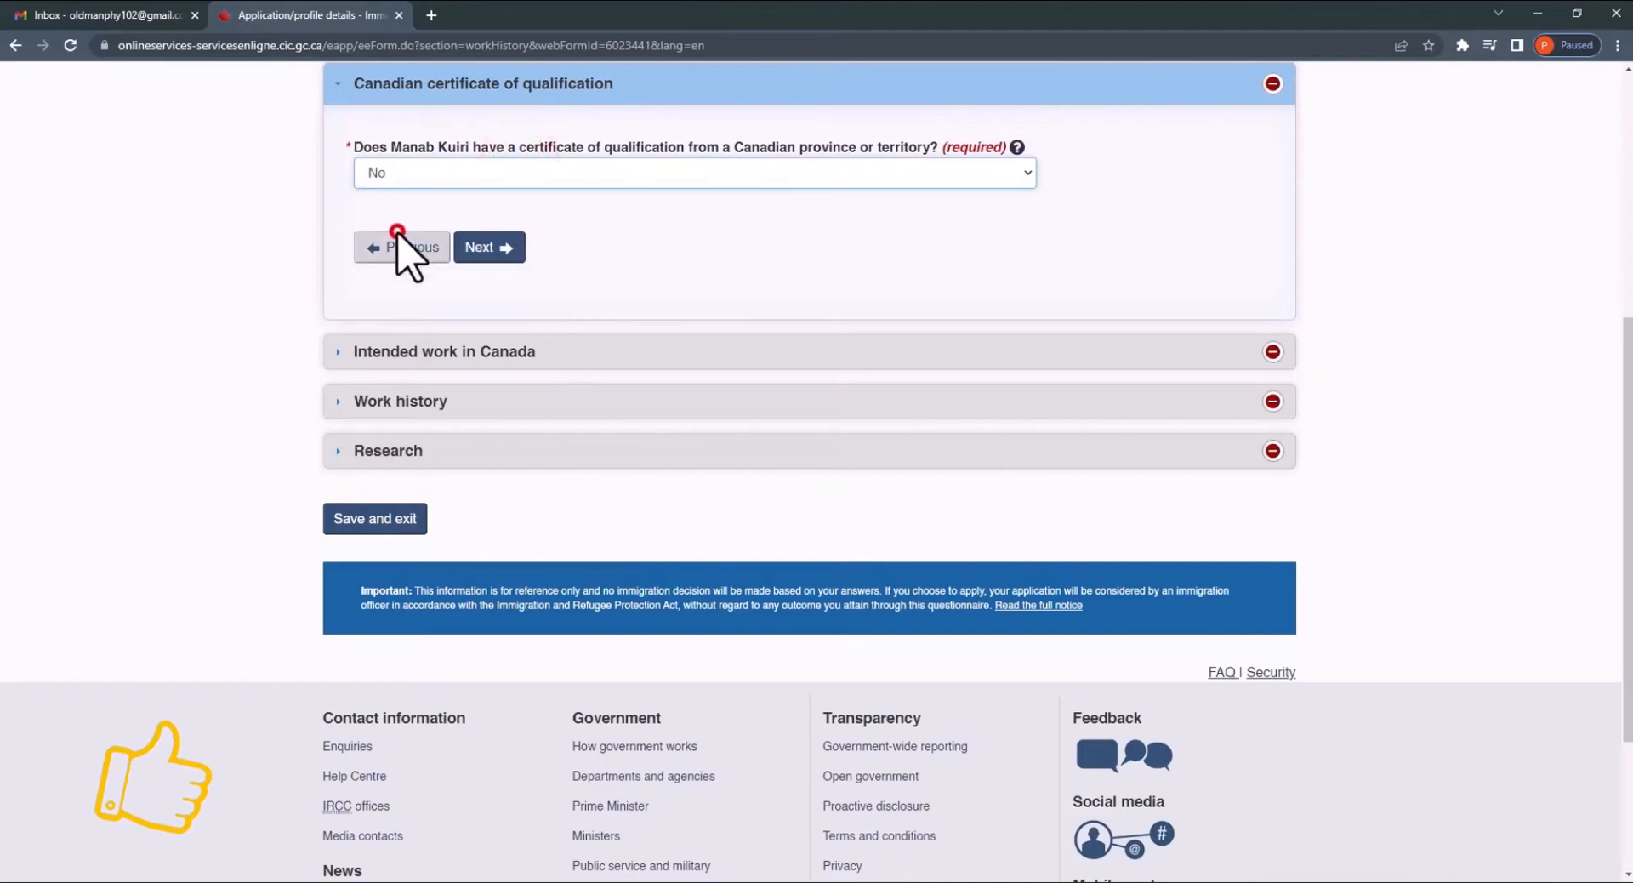
left_click(486, 249)
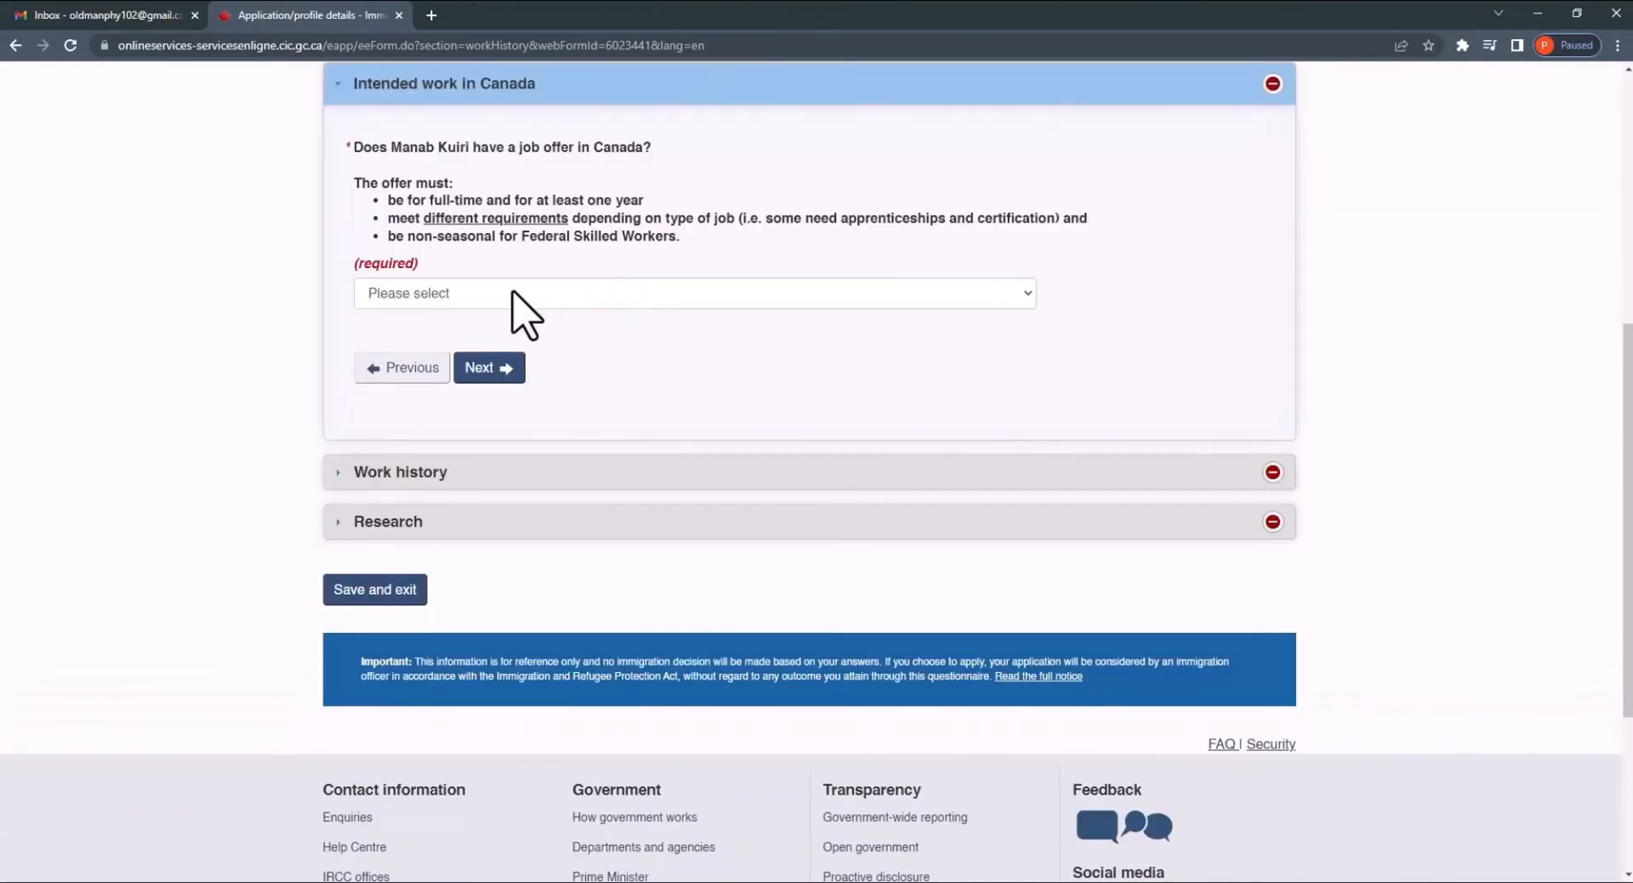
left_click(512, 292)
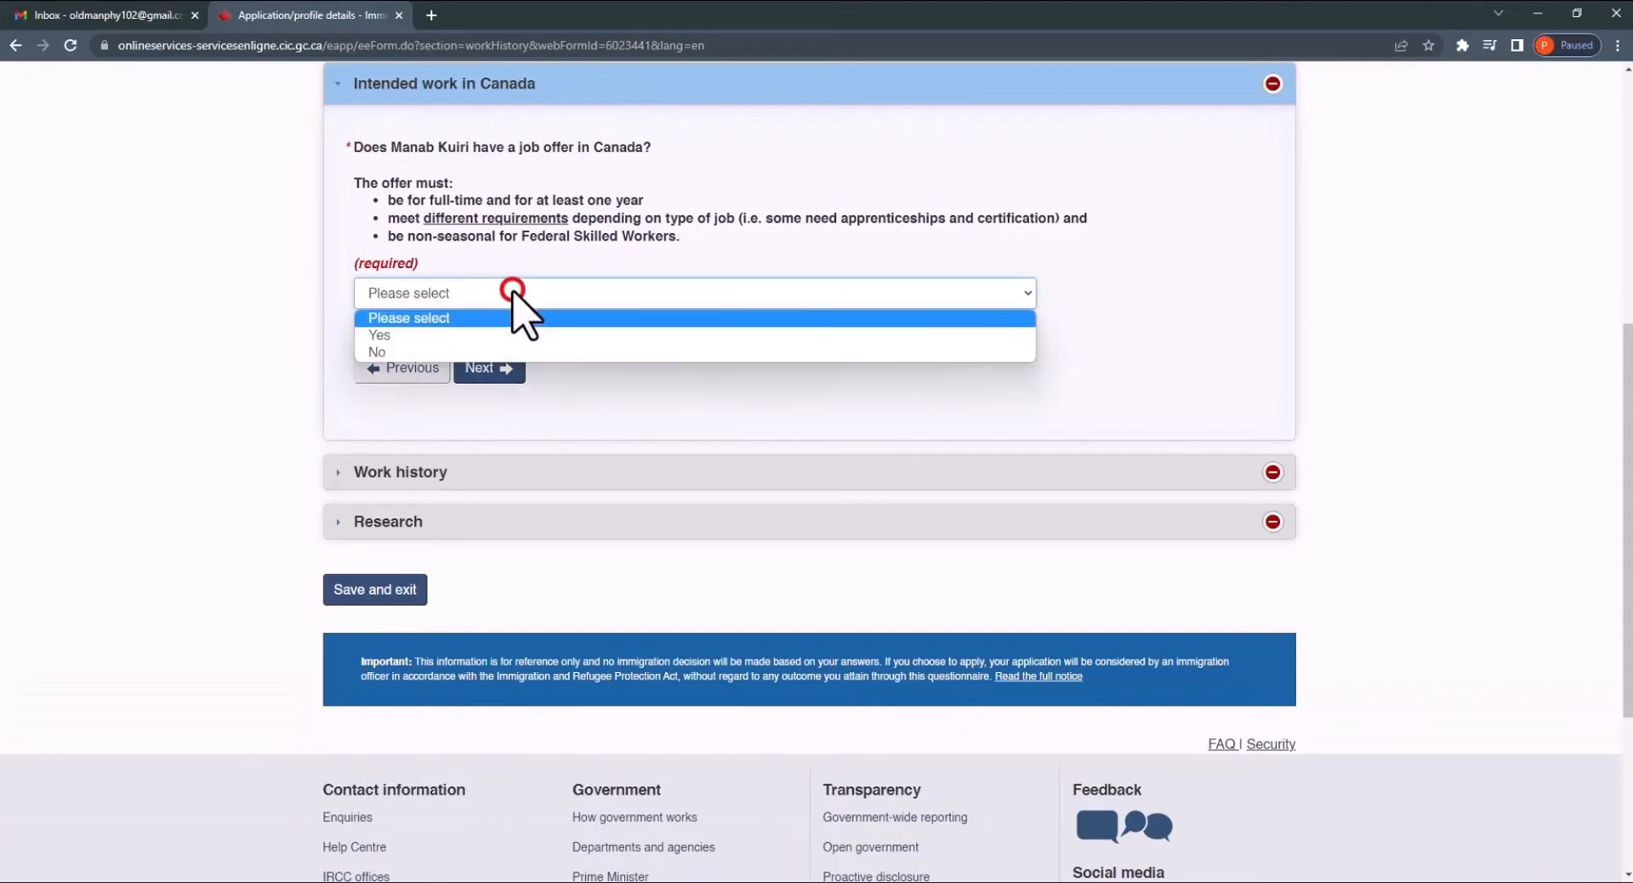
left_click(415, 352)
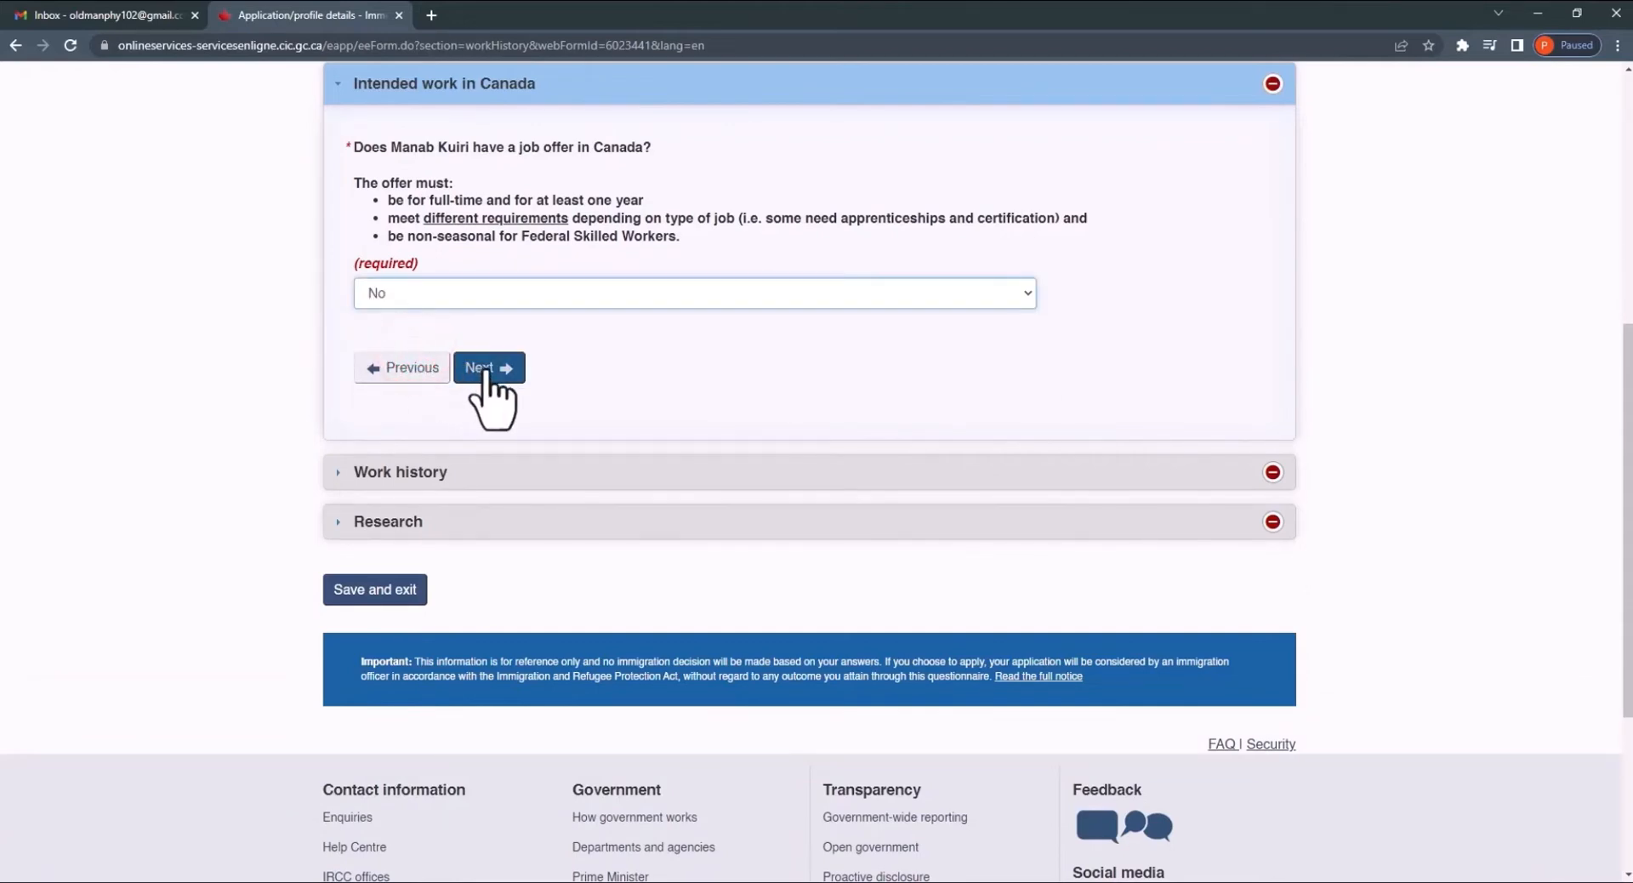
left_click(485, 369)
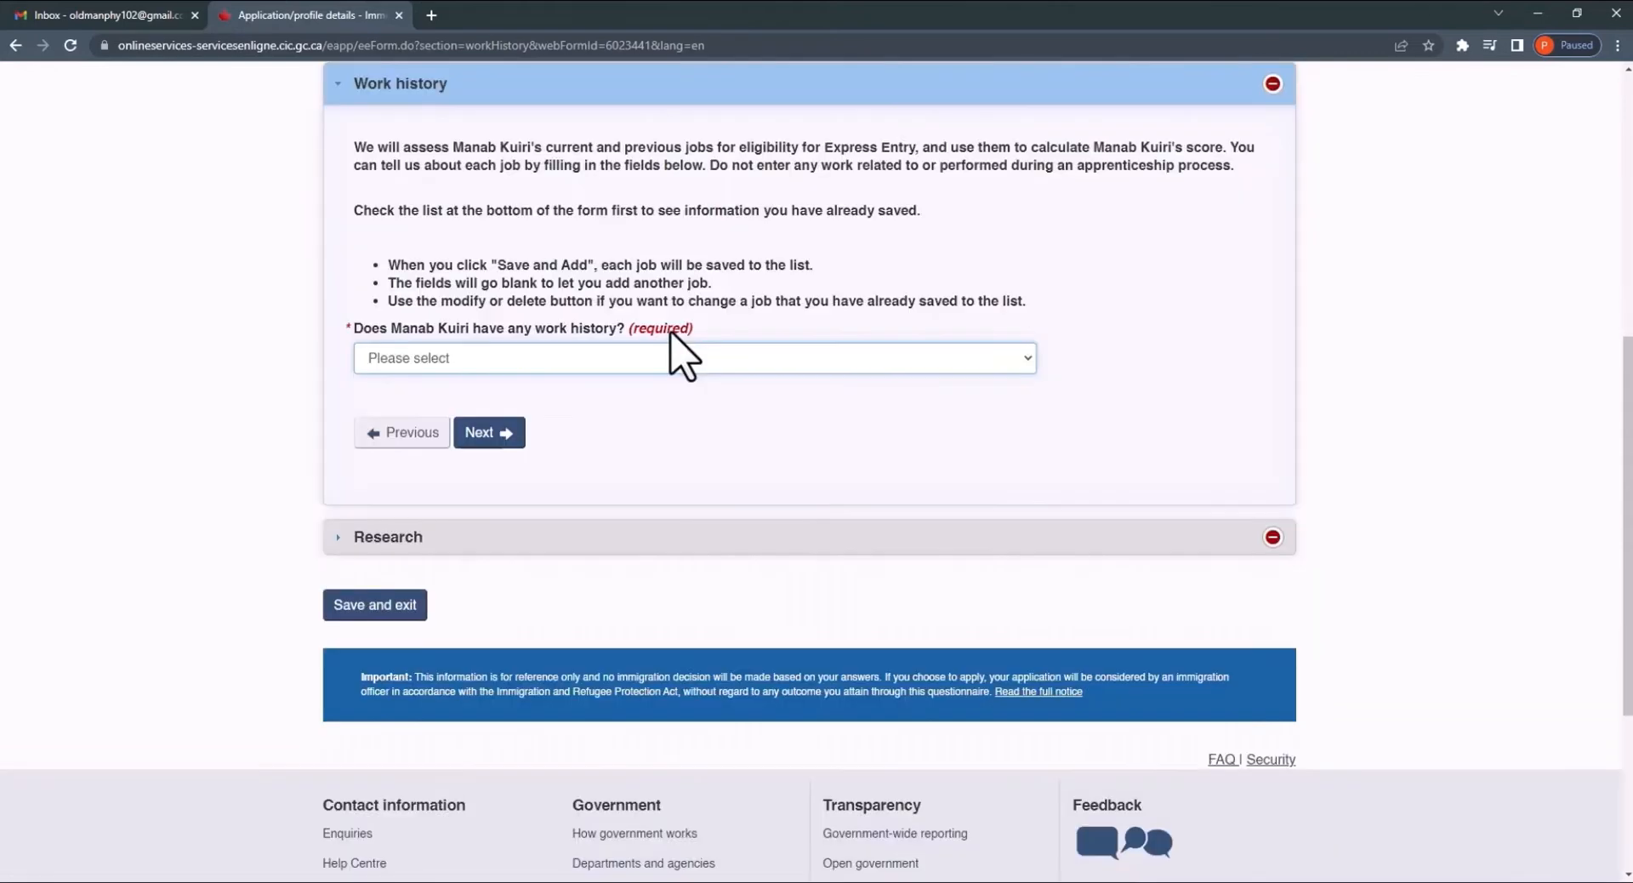
Step: Answer Yes to work history and add a current job started August 2018
left_click(511, 358)
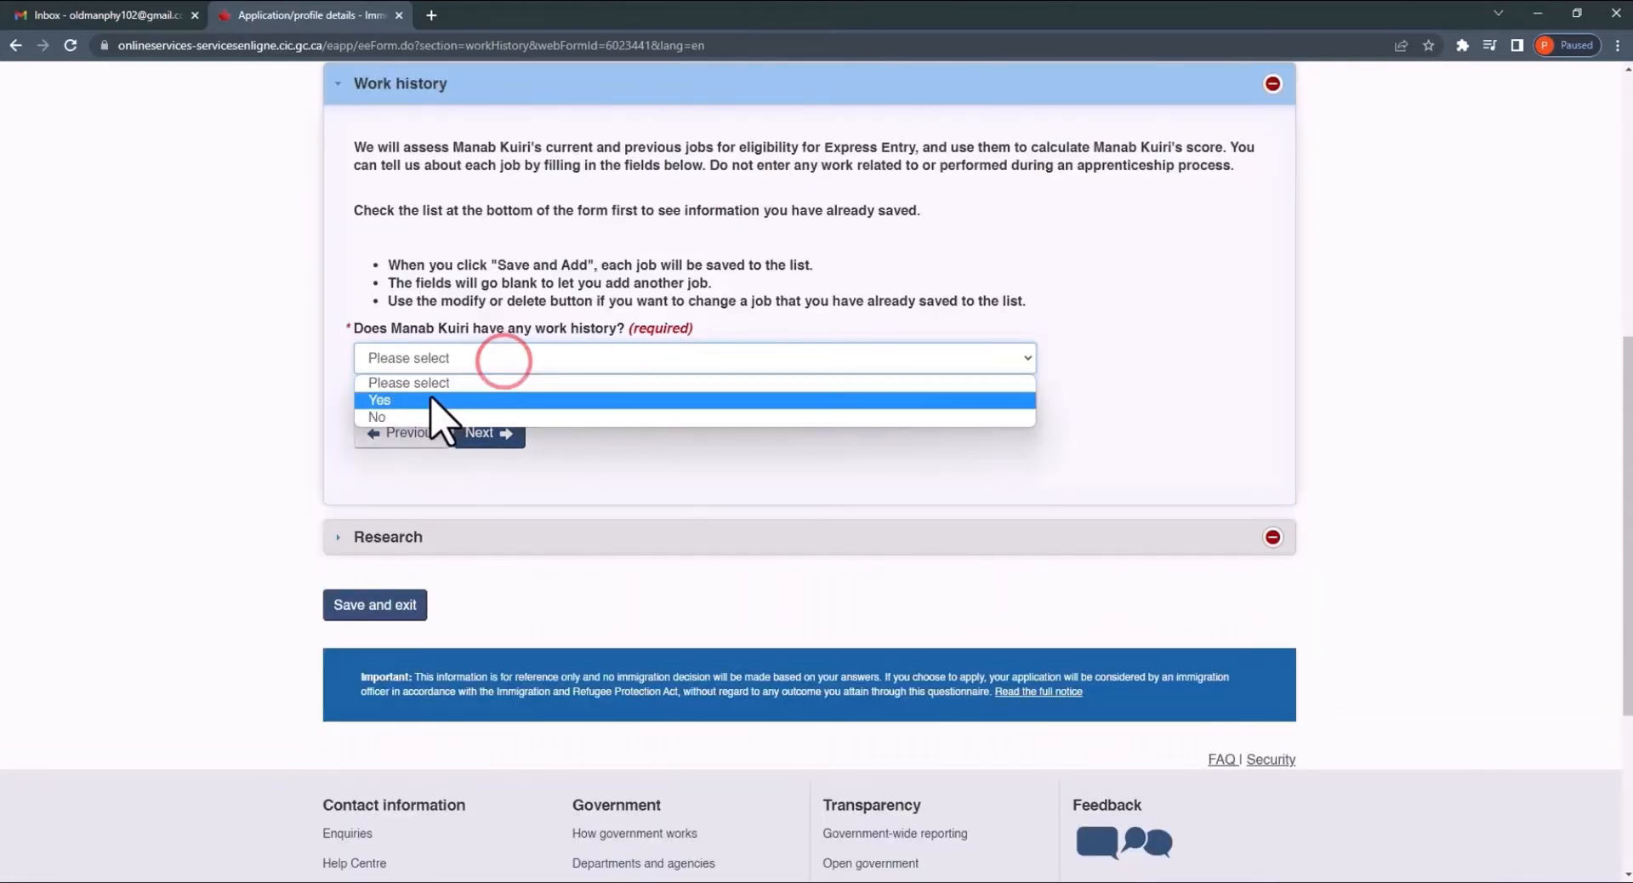
left_click(709, 478)
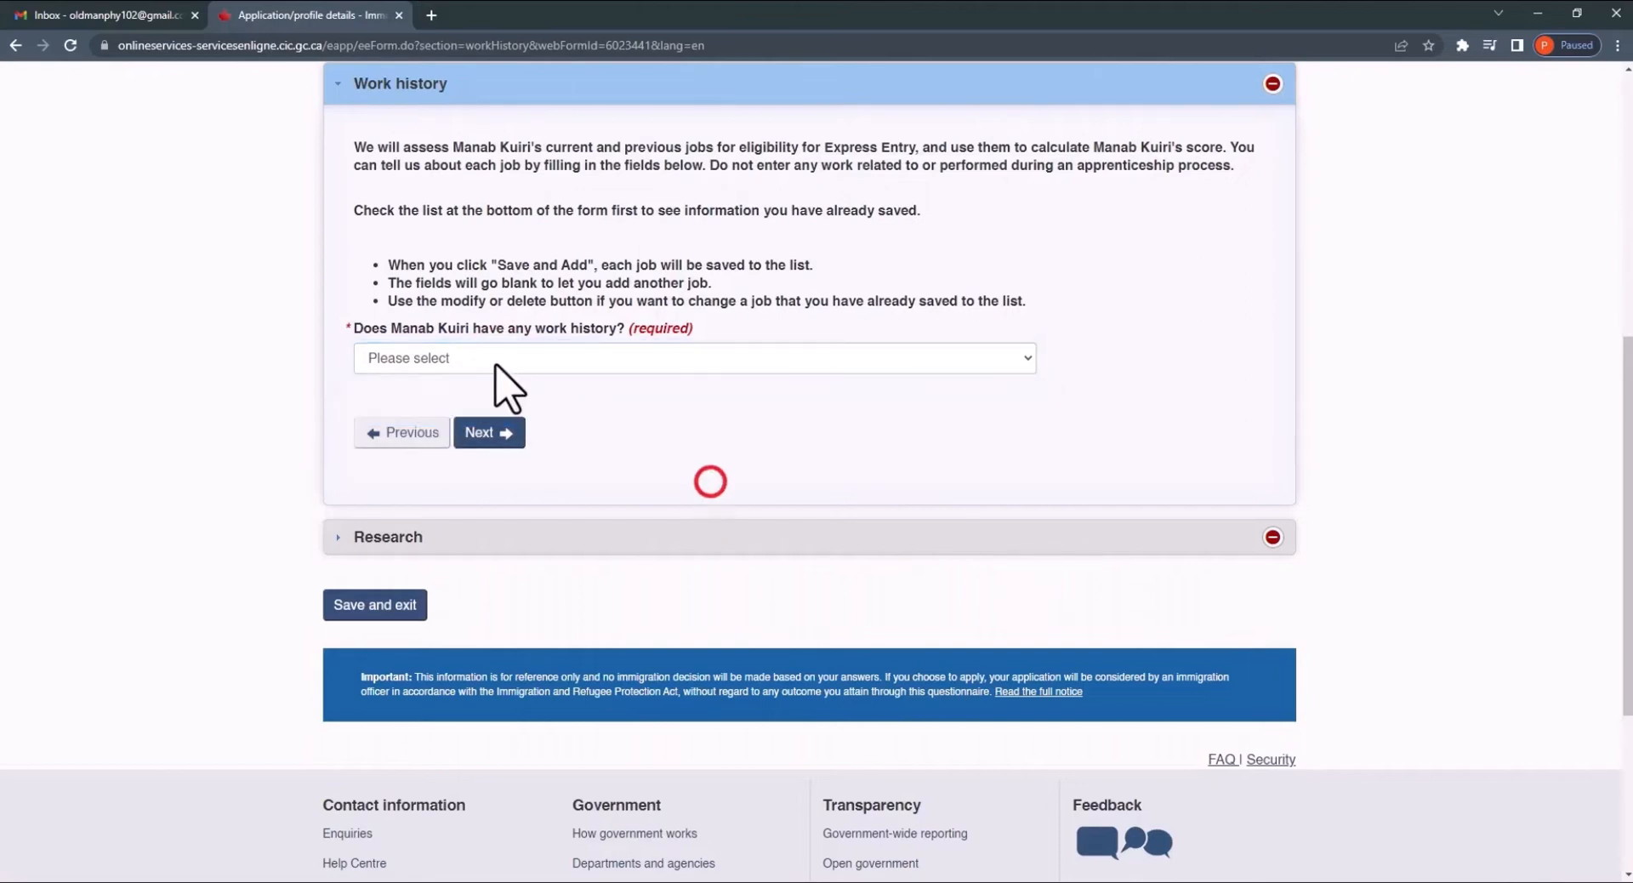
left_click(466, 358)
left_click(416, 398)
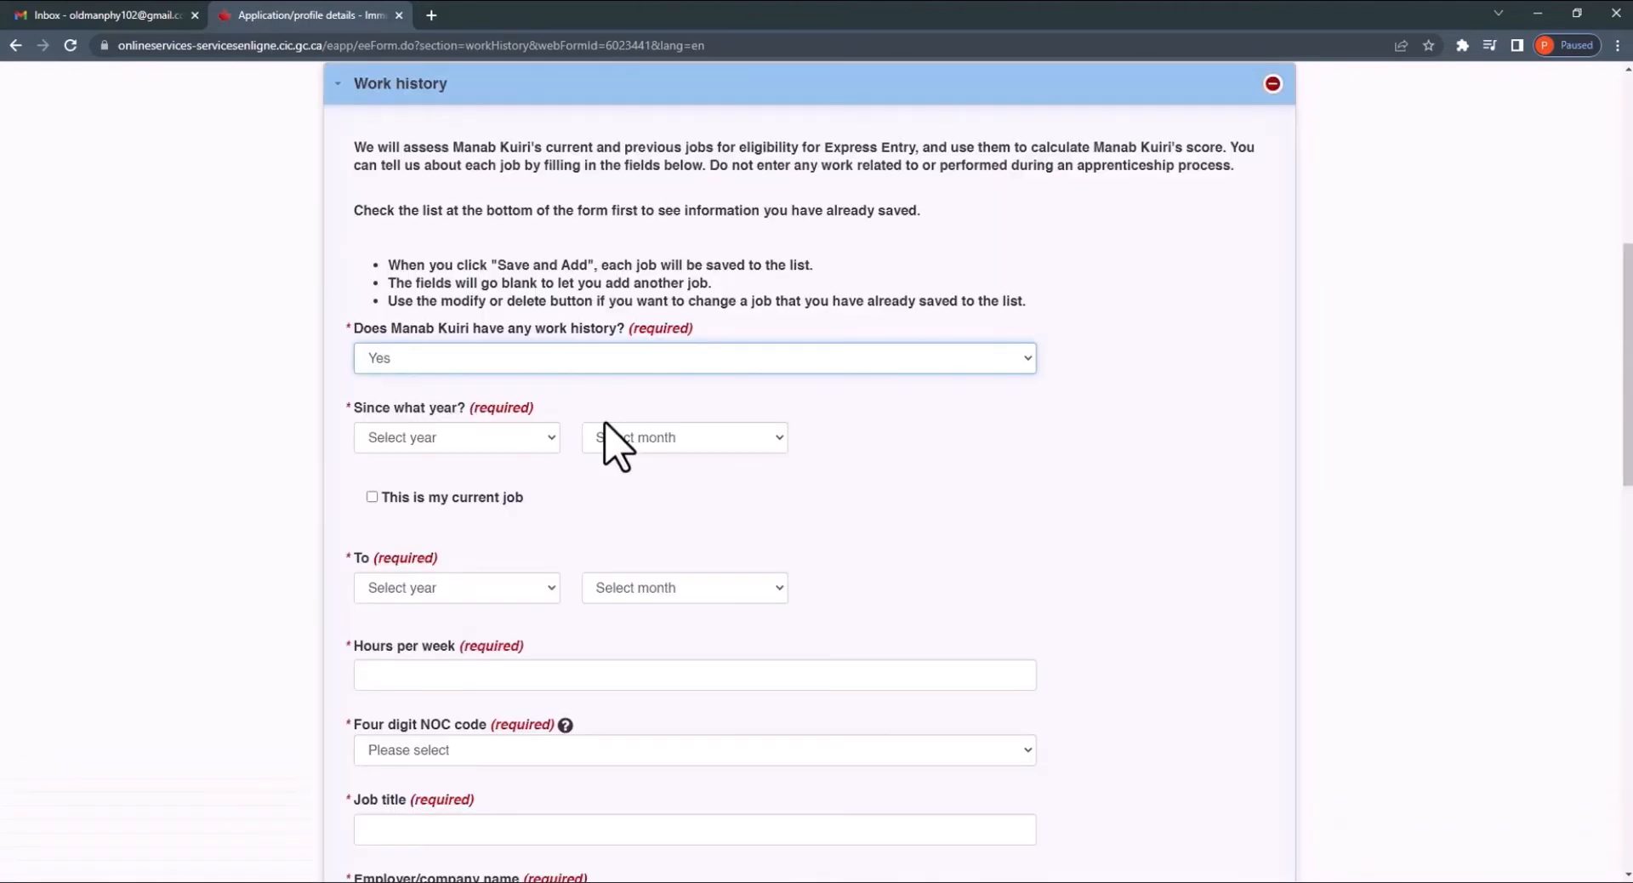
scroll(466, 371, "down", 2)
left_click(453, 269)
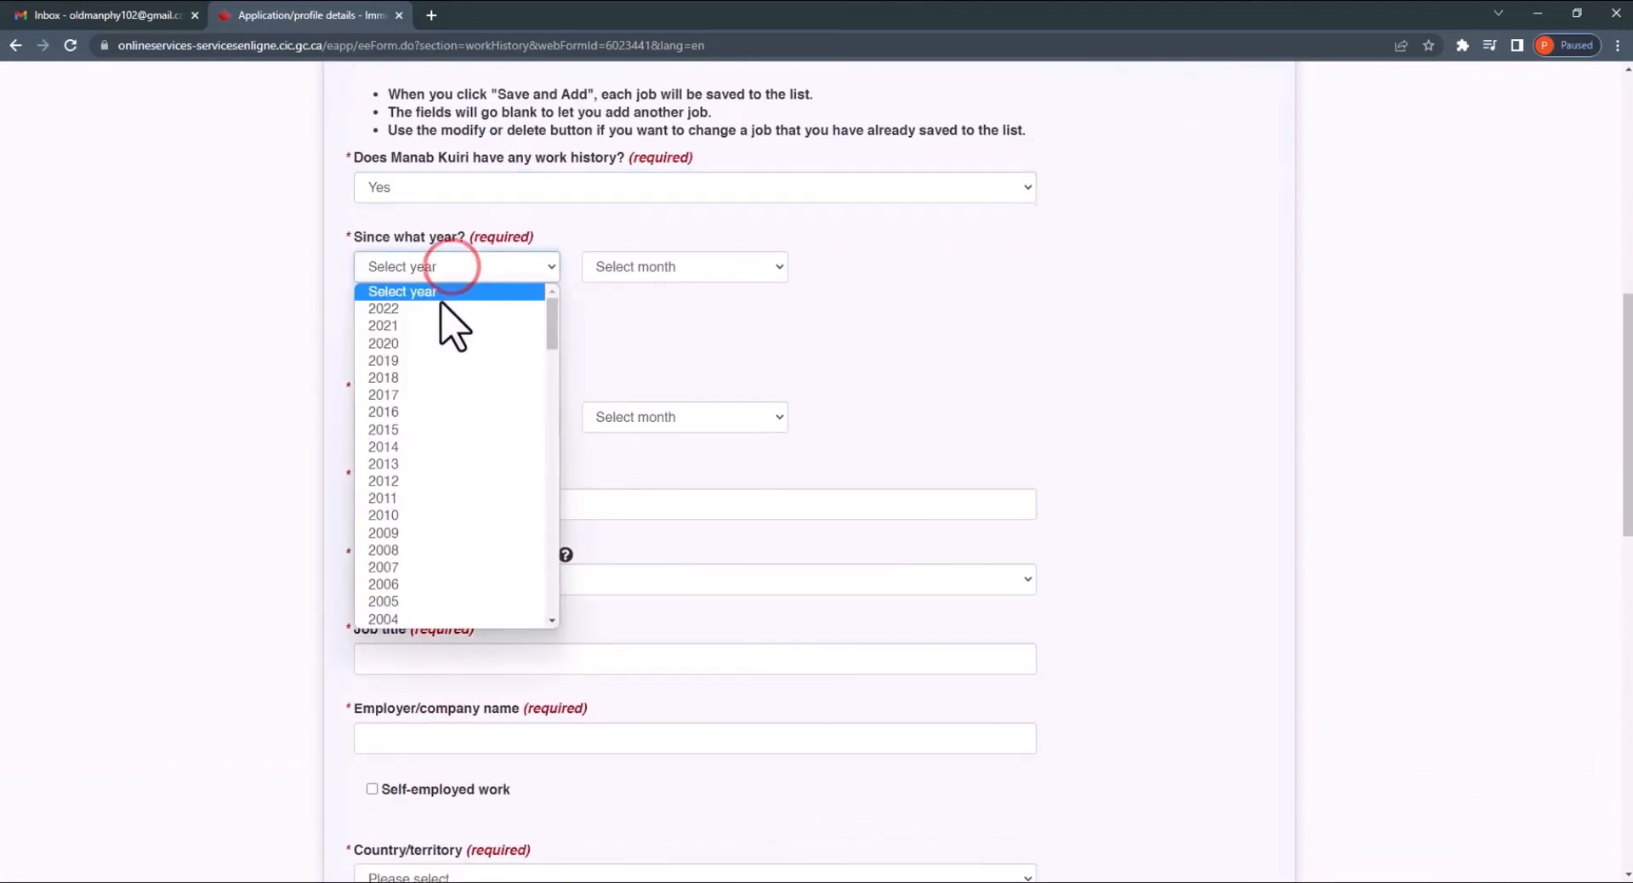
left_click(421, 378)
left_click(654, 267)
left_click(621, 429)
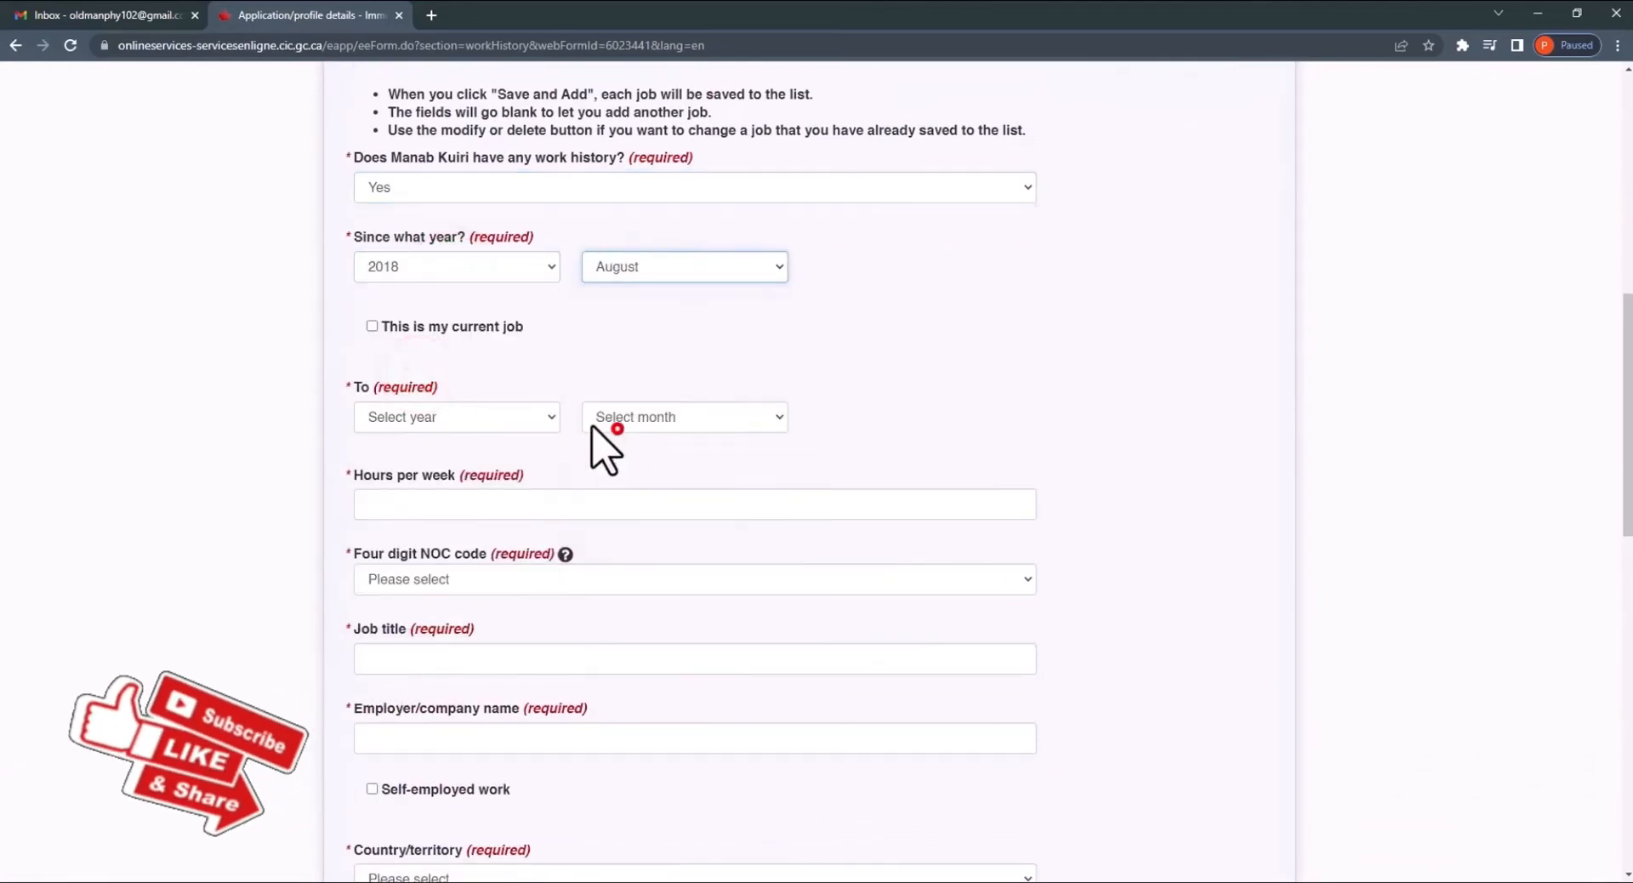
left_click(375, 329)
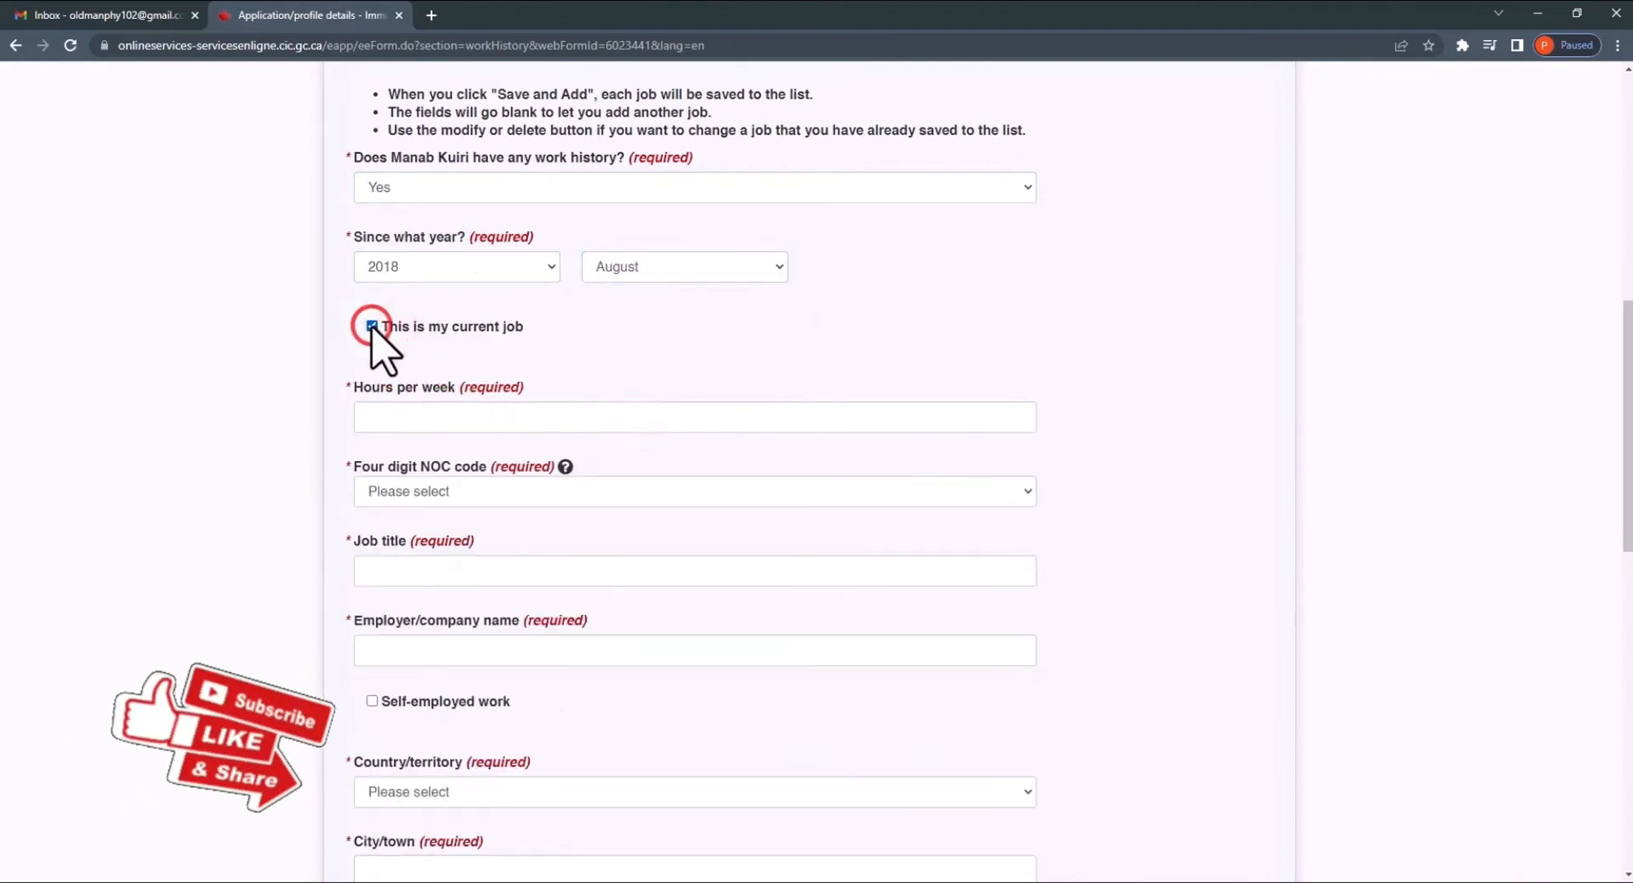
left_click(439, 417)
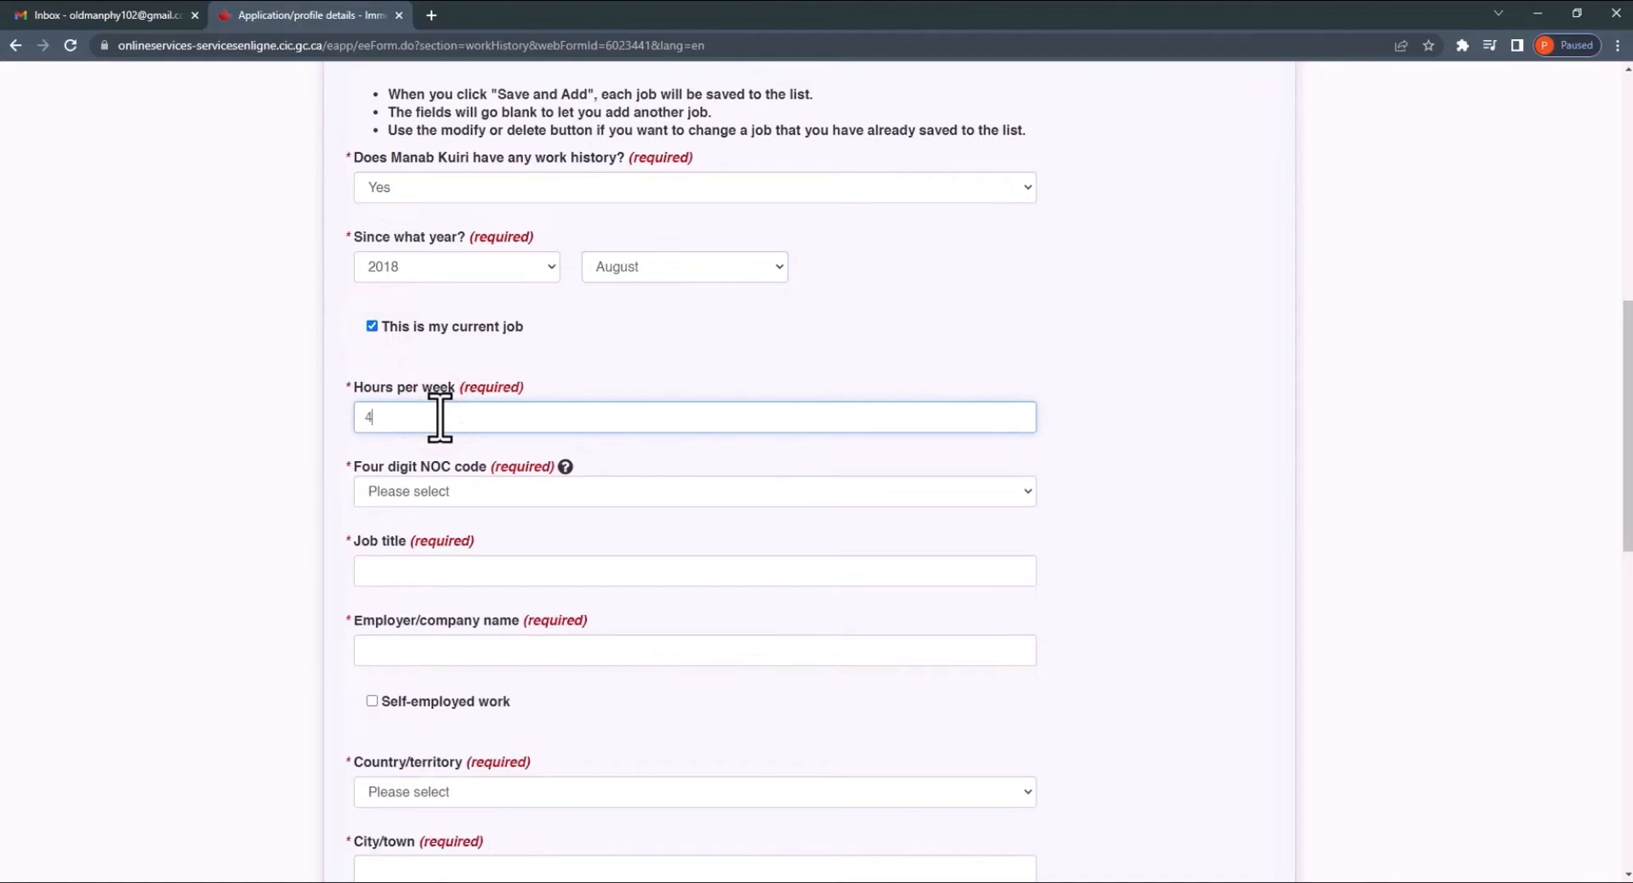
Step: Set the job's NOC code to 4011 and begin typing the job title 'Postdoctoral'
left_click(425, 492)
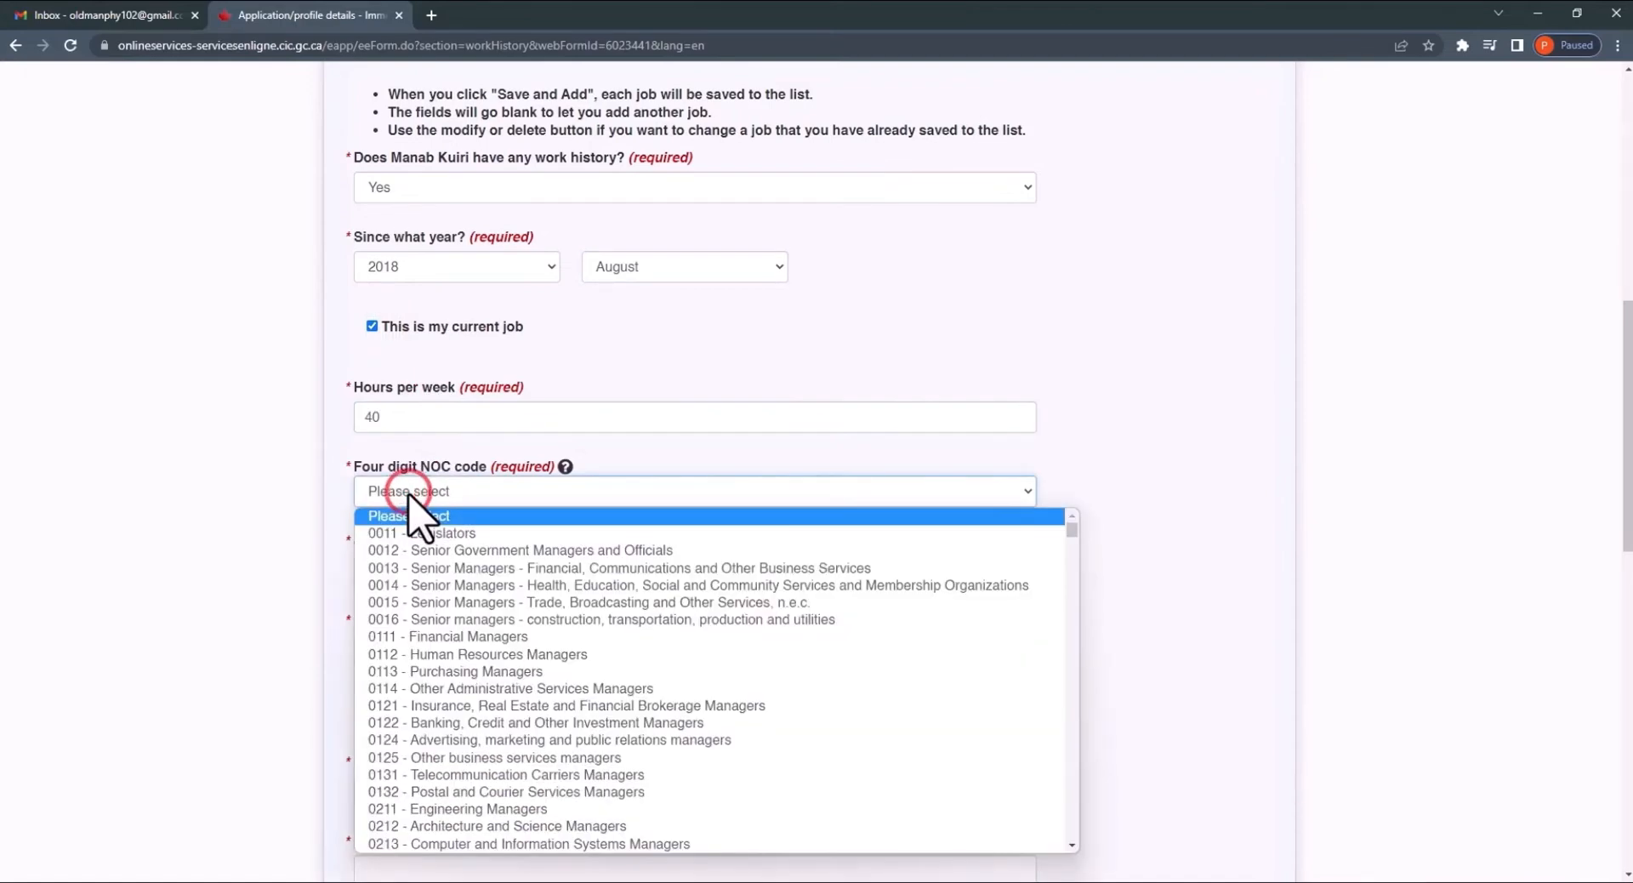
type("4011 - University professors and")
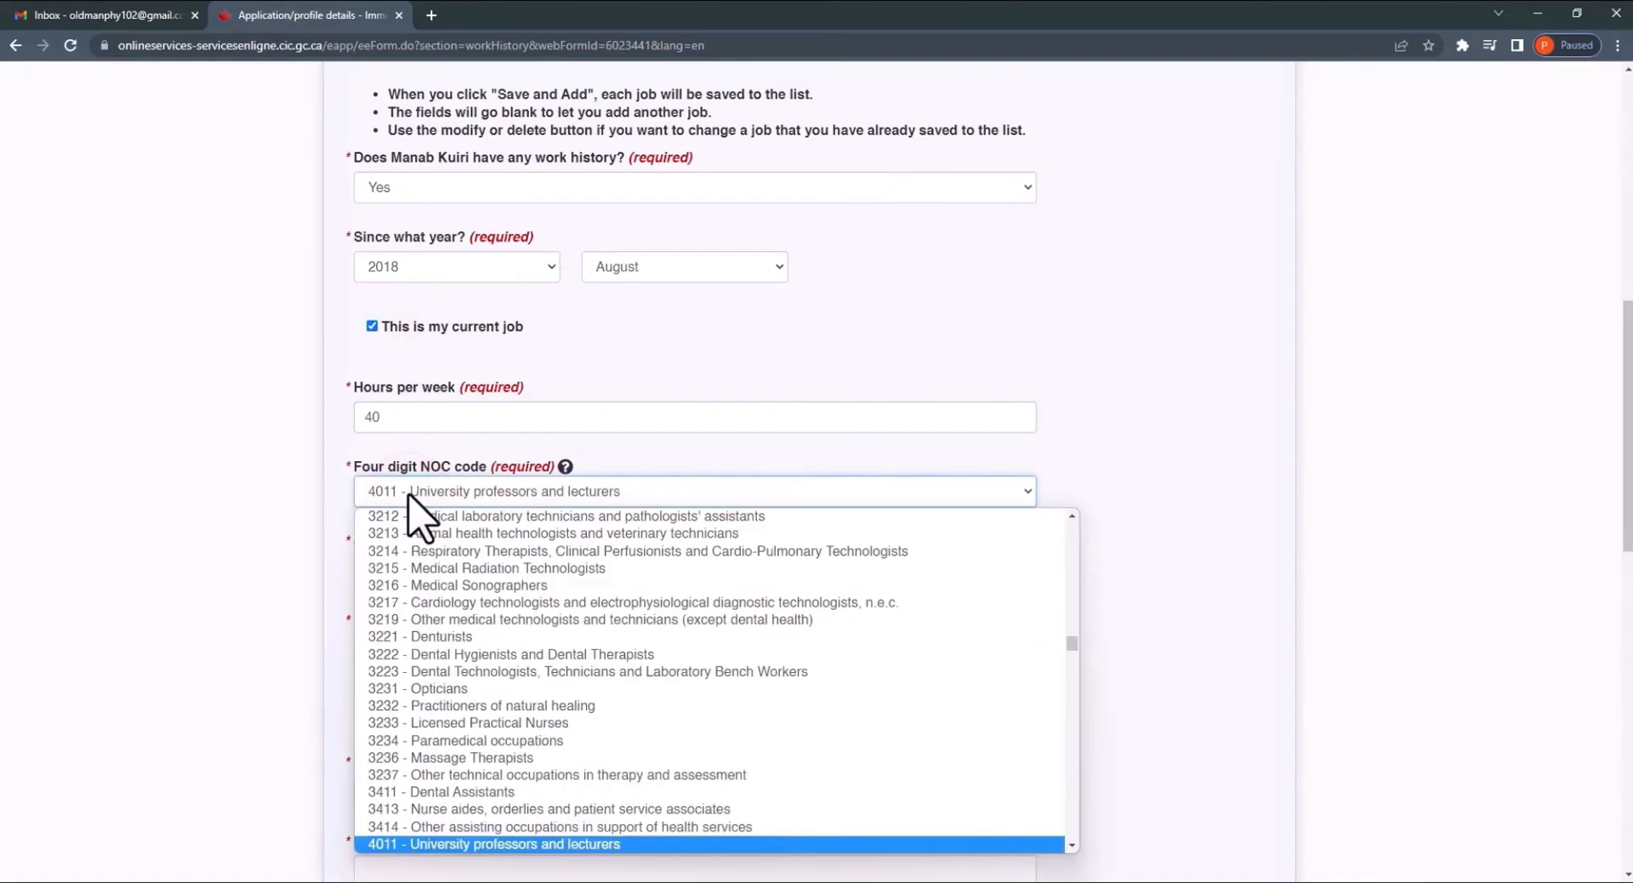
left_click(429, 843)
scroll(561, 595, "down", 2)
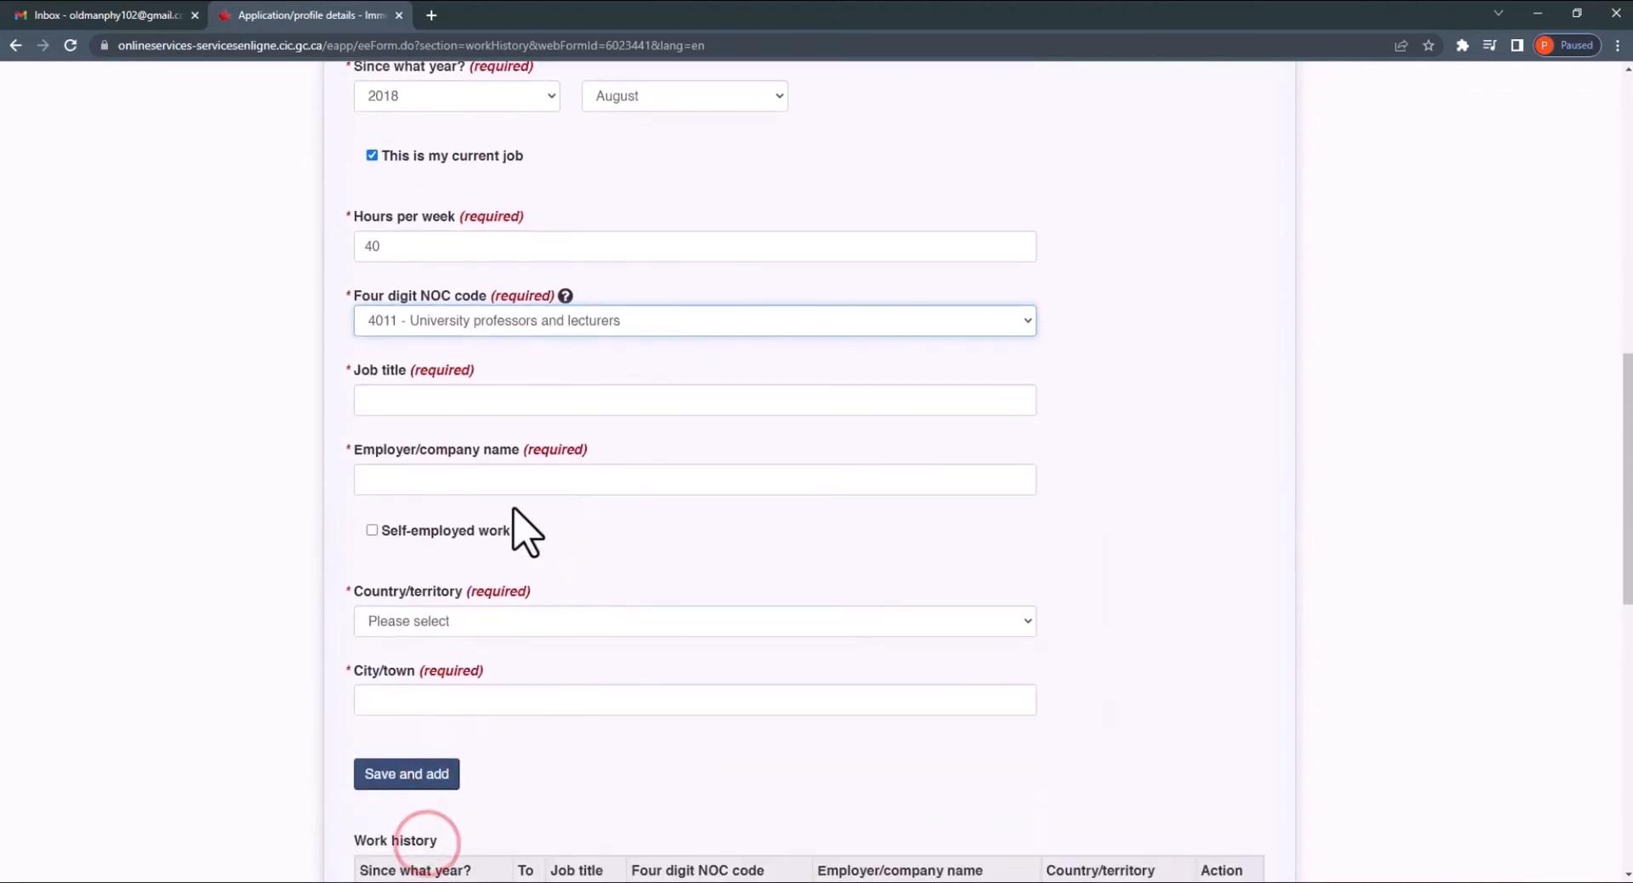
left_click(414, 400)
type("pO")
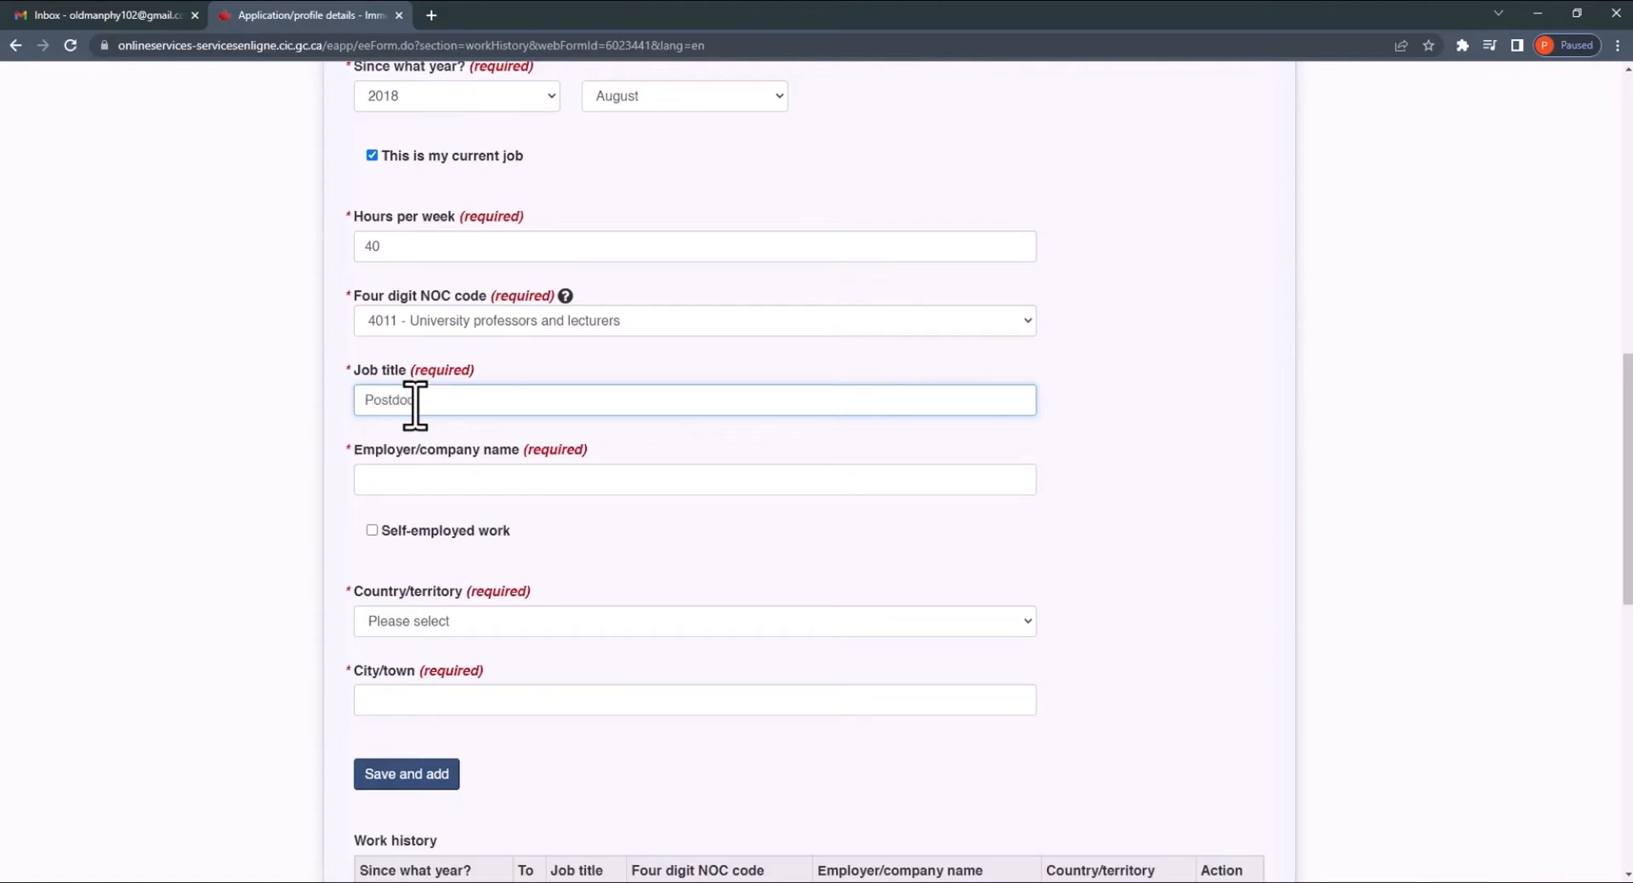
type("stdoctoral fellow")
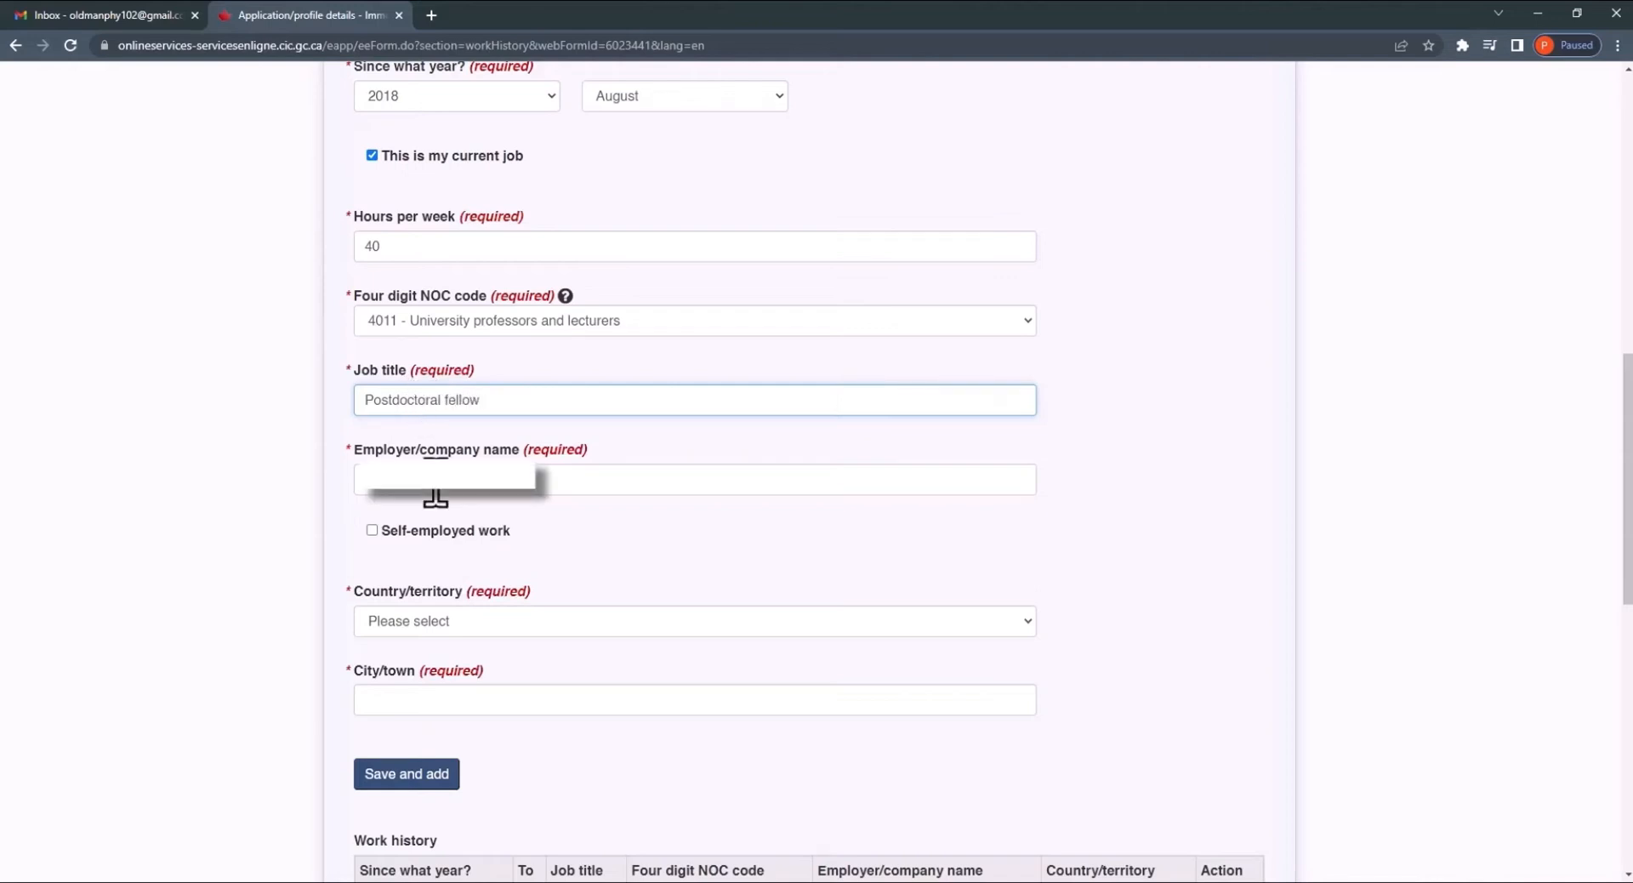
Step: Set the job's country to Canada and its province to British Columbia
left_click(435, 493)
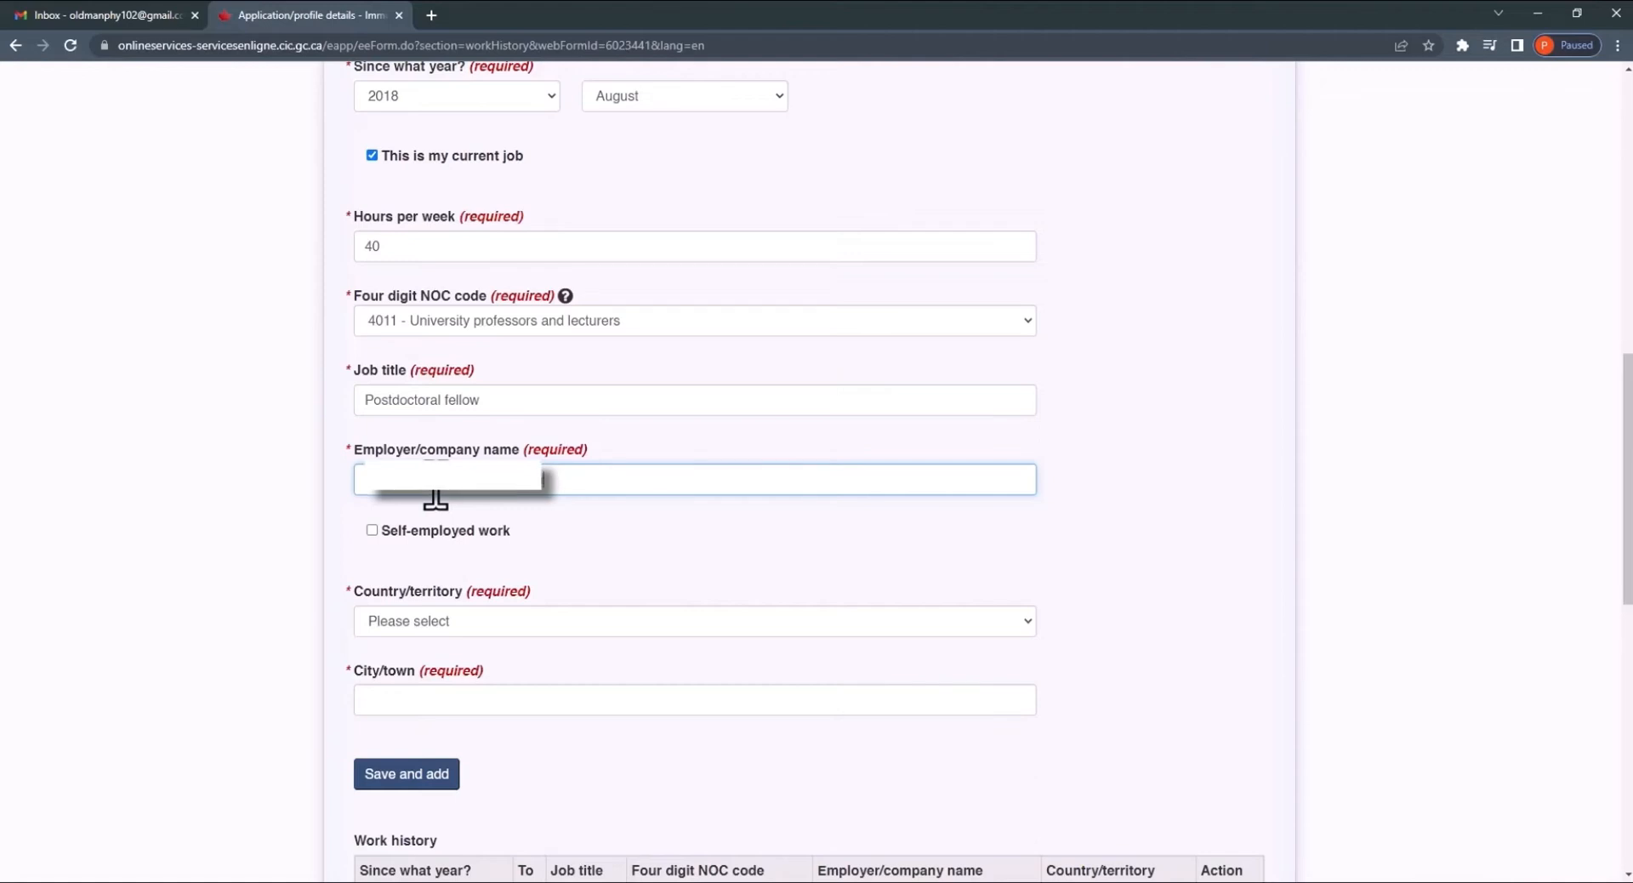
scroll(438, 502, "down", 1)
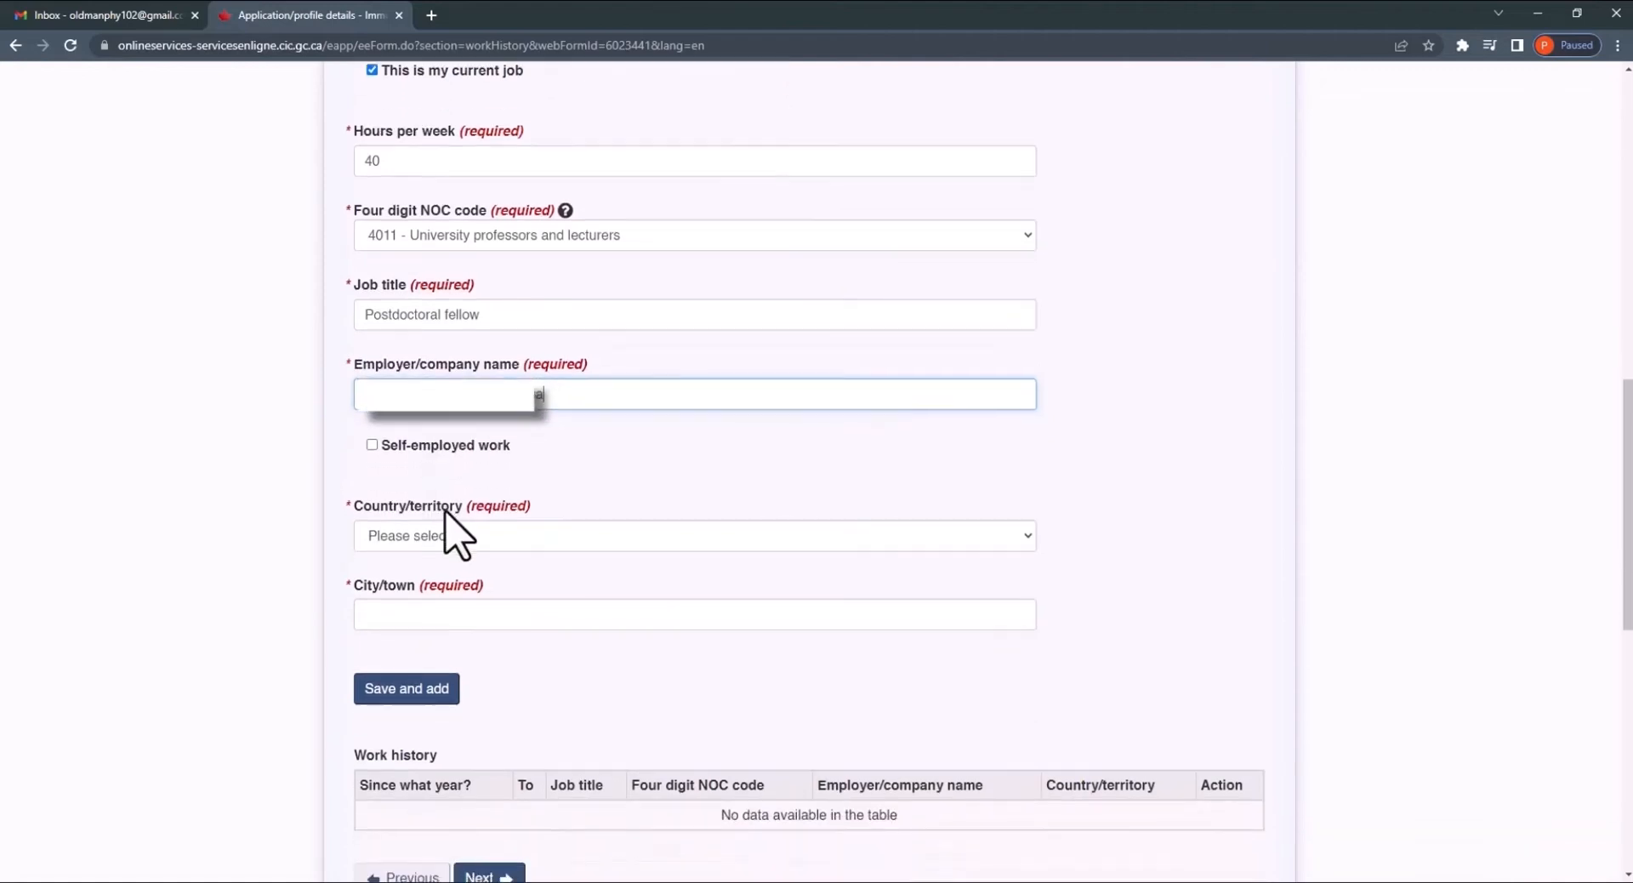
scroll(439, 543, "down", 1)
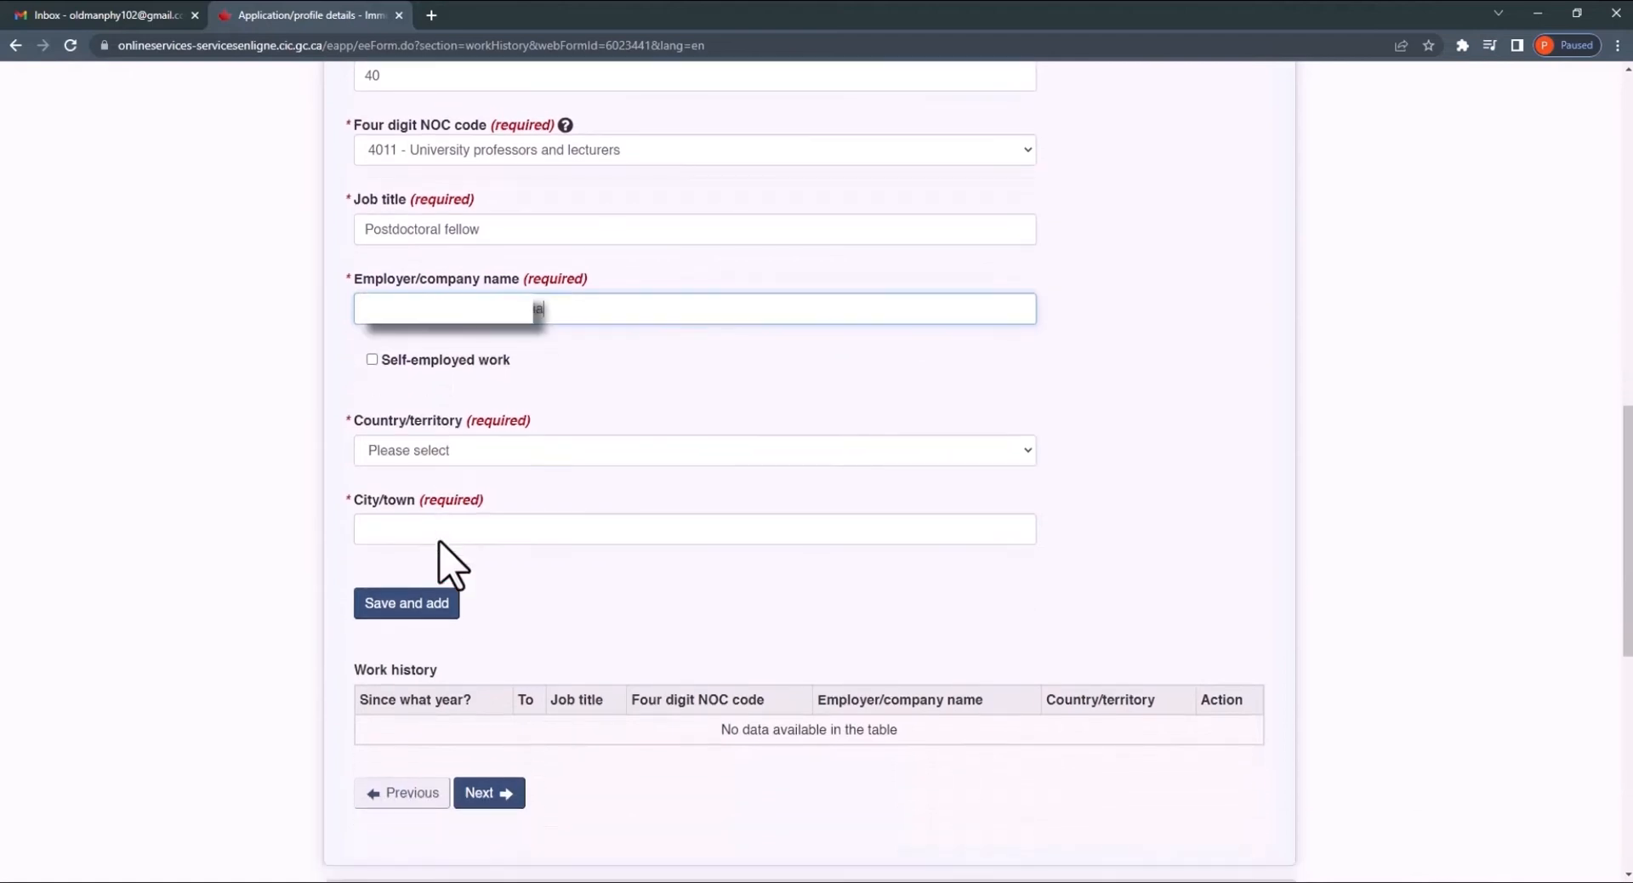
scroll(438, 561, "down", 1)
left_click(439, 364)
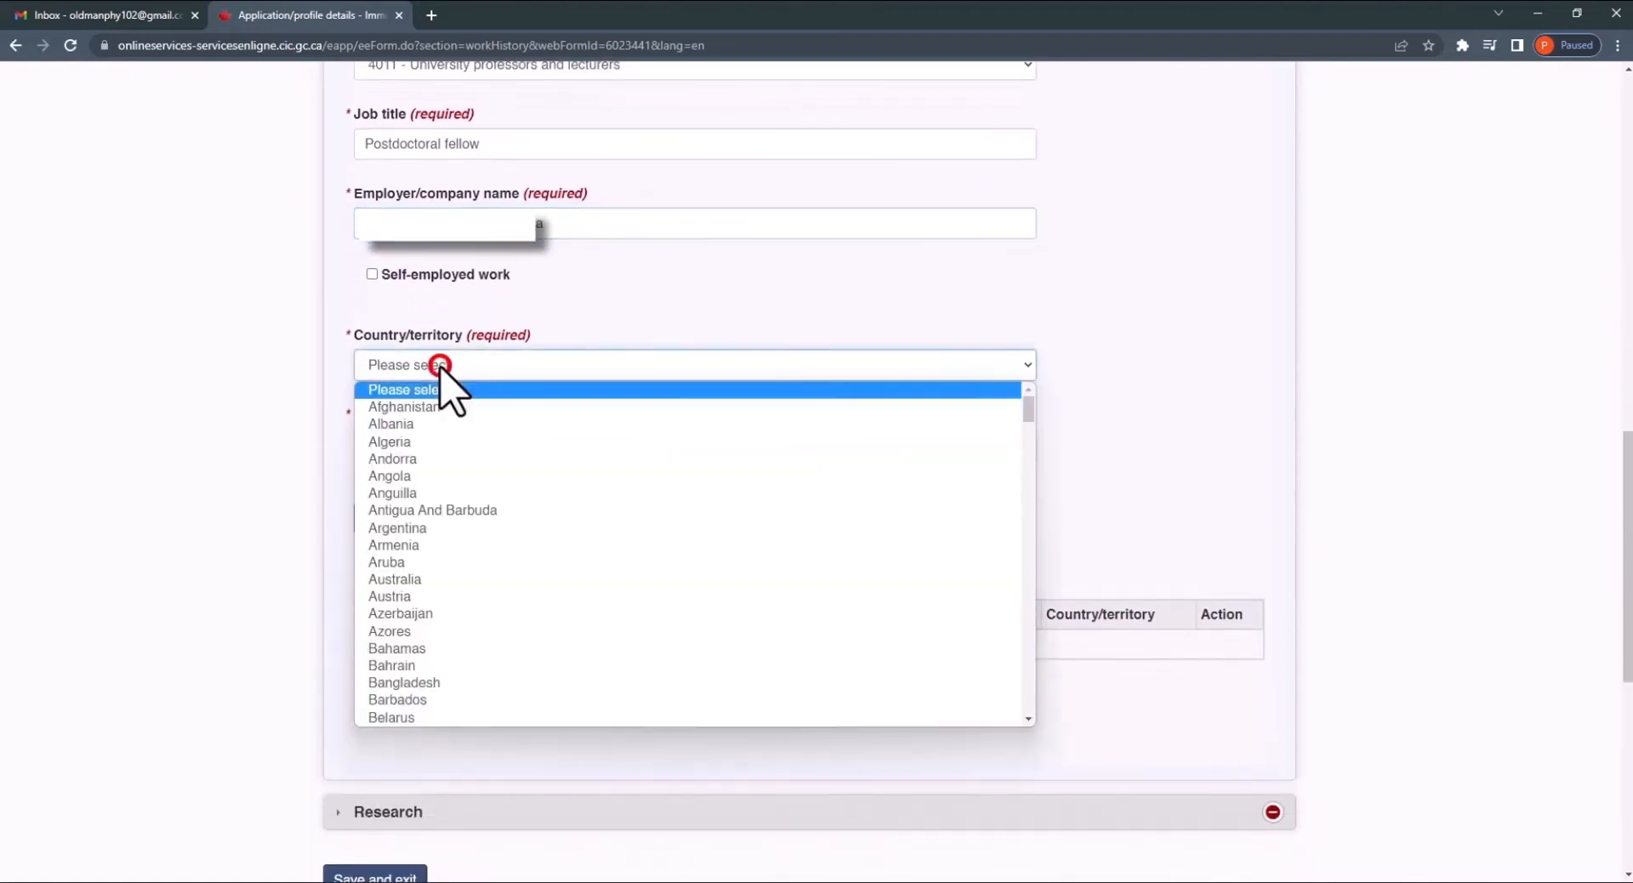
scroll(428, 473, "down", 6)
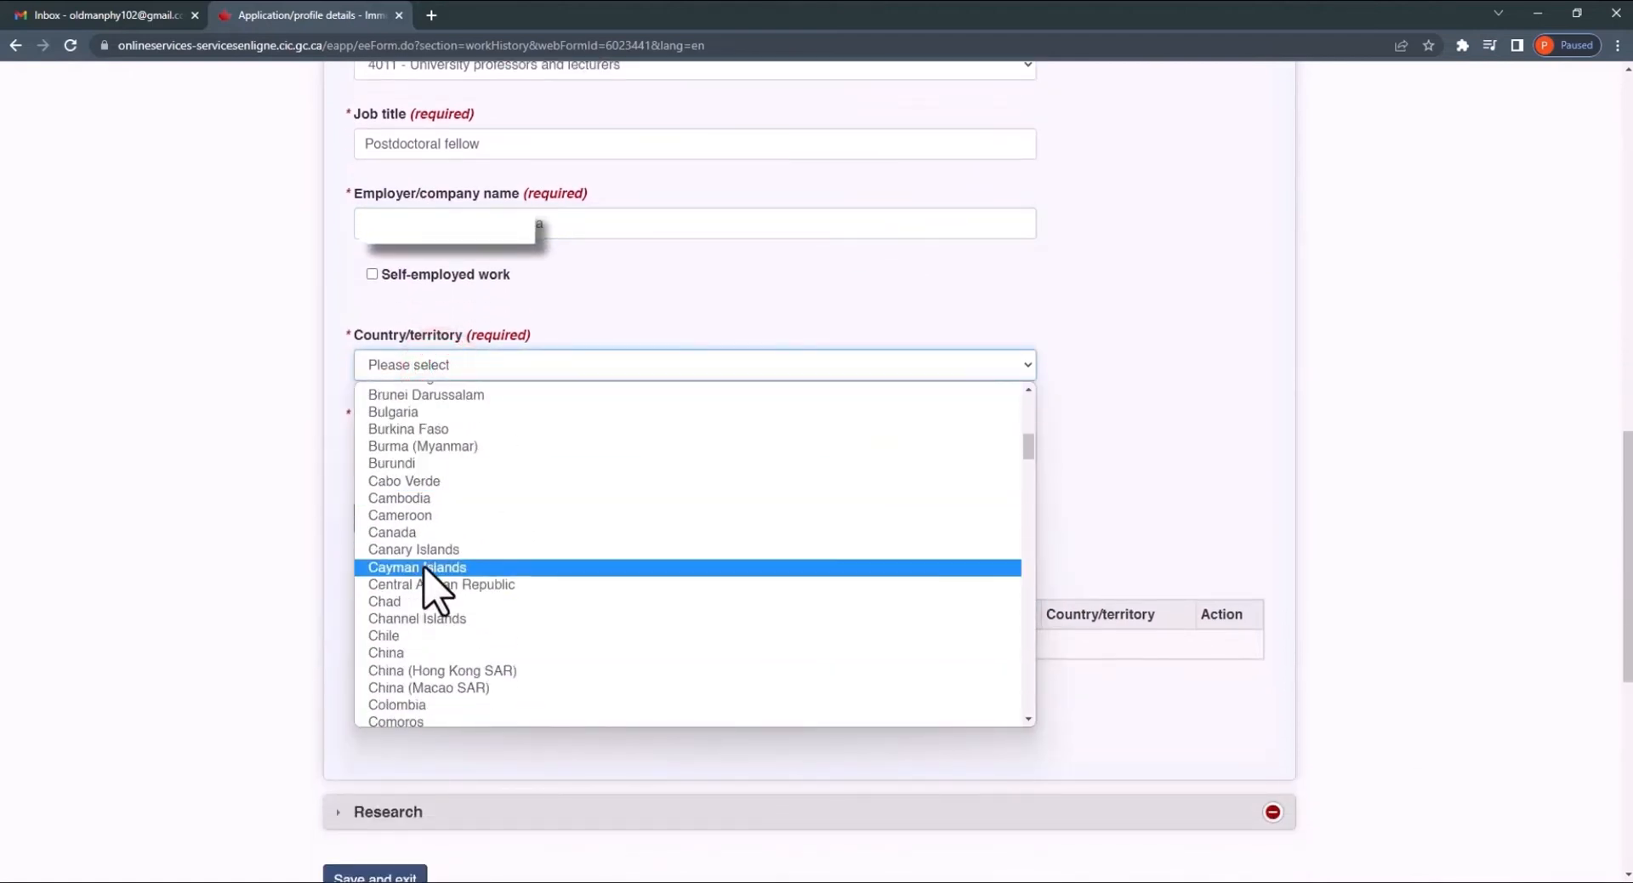
left_click(419, 533)
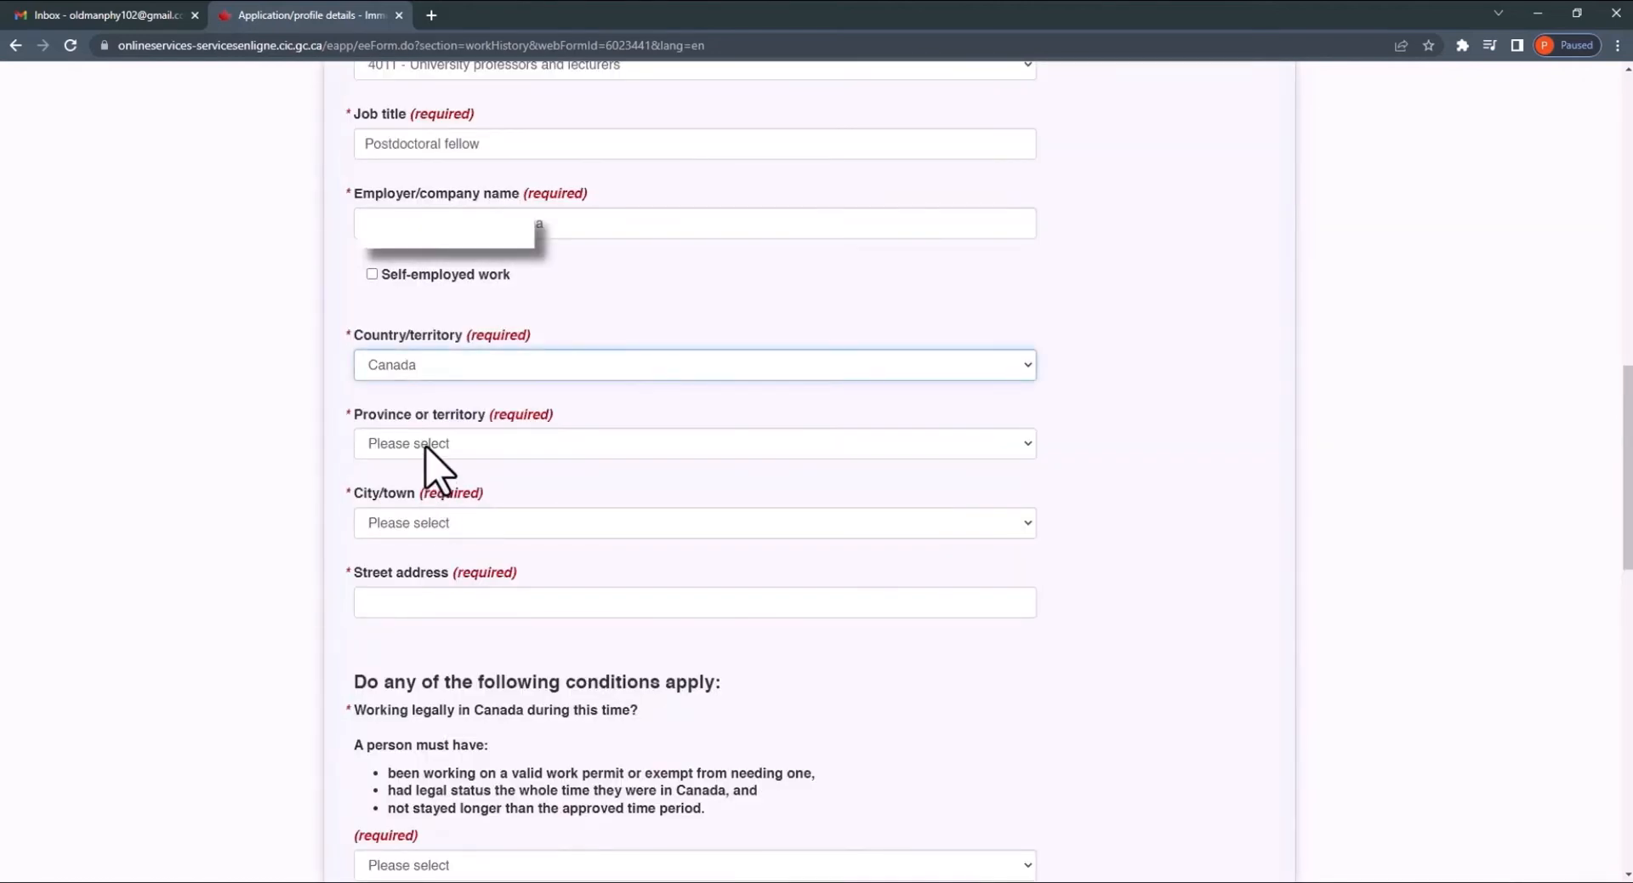
left_click(424, 445)
left_click(425, 502)
left_click(417, 523)
scroll(463, 437, "down", 20)
scroll(462, 437, "down", 5)
scroll(462, 437, "up", 15)
scroll(462, 435, "down", 20)
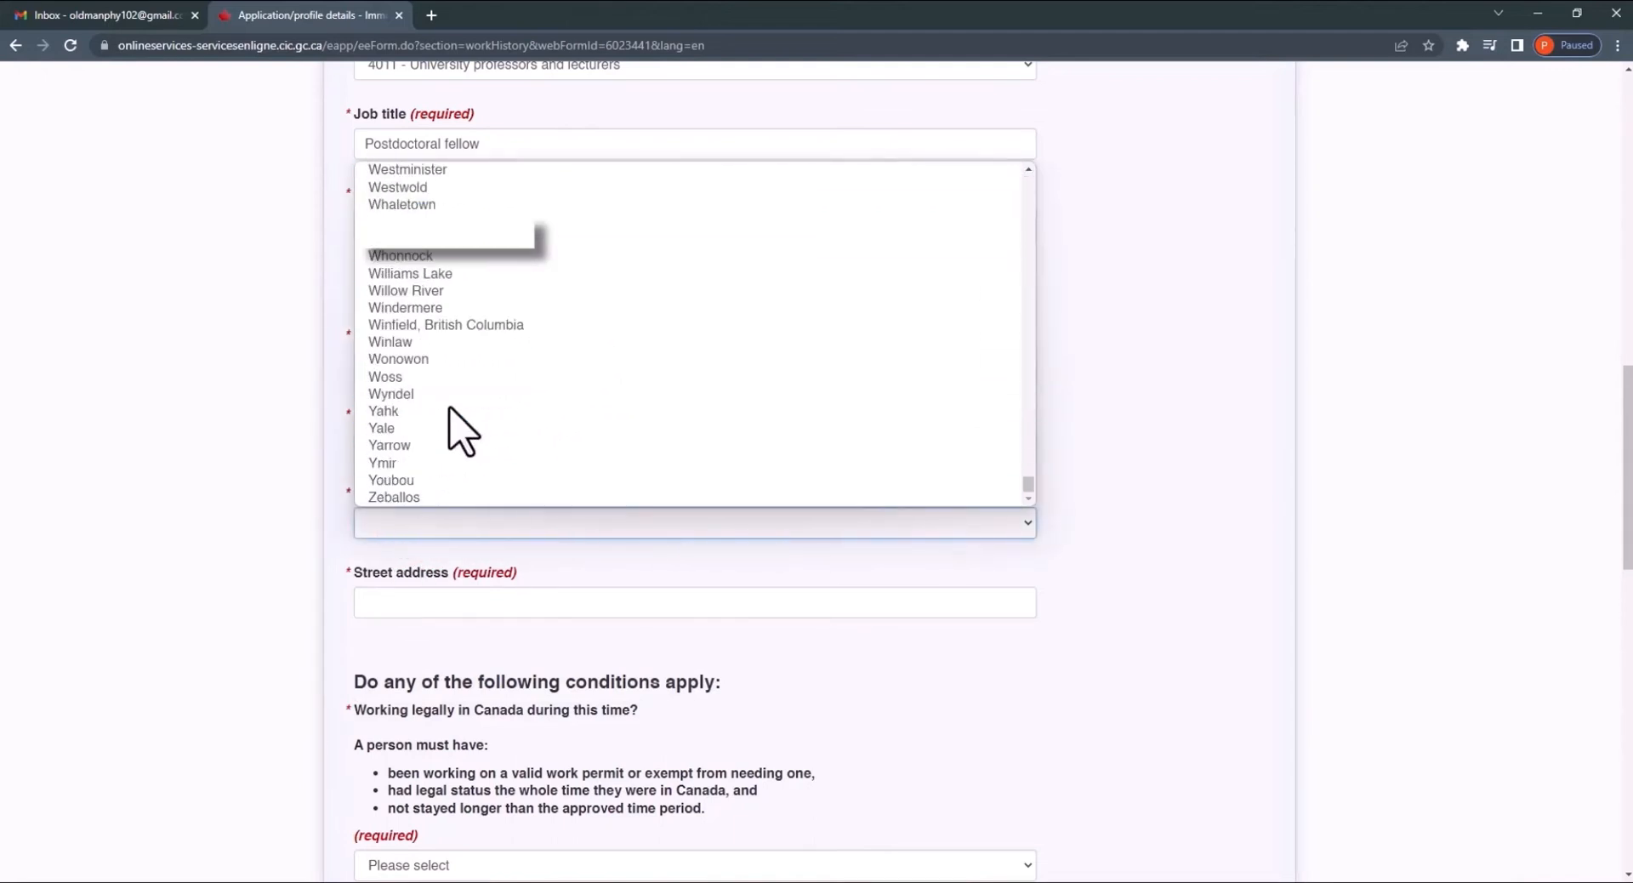
scroll(425, 451, "up", 20)
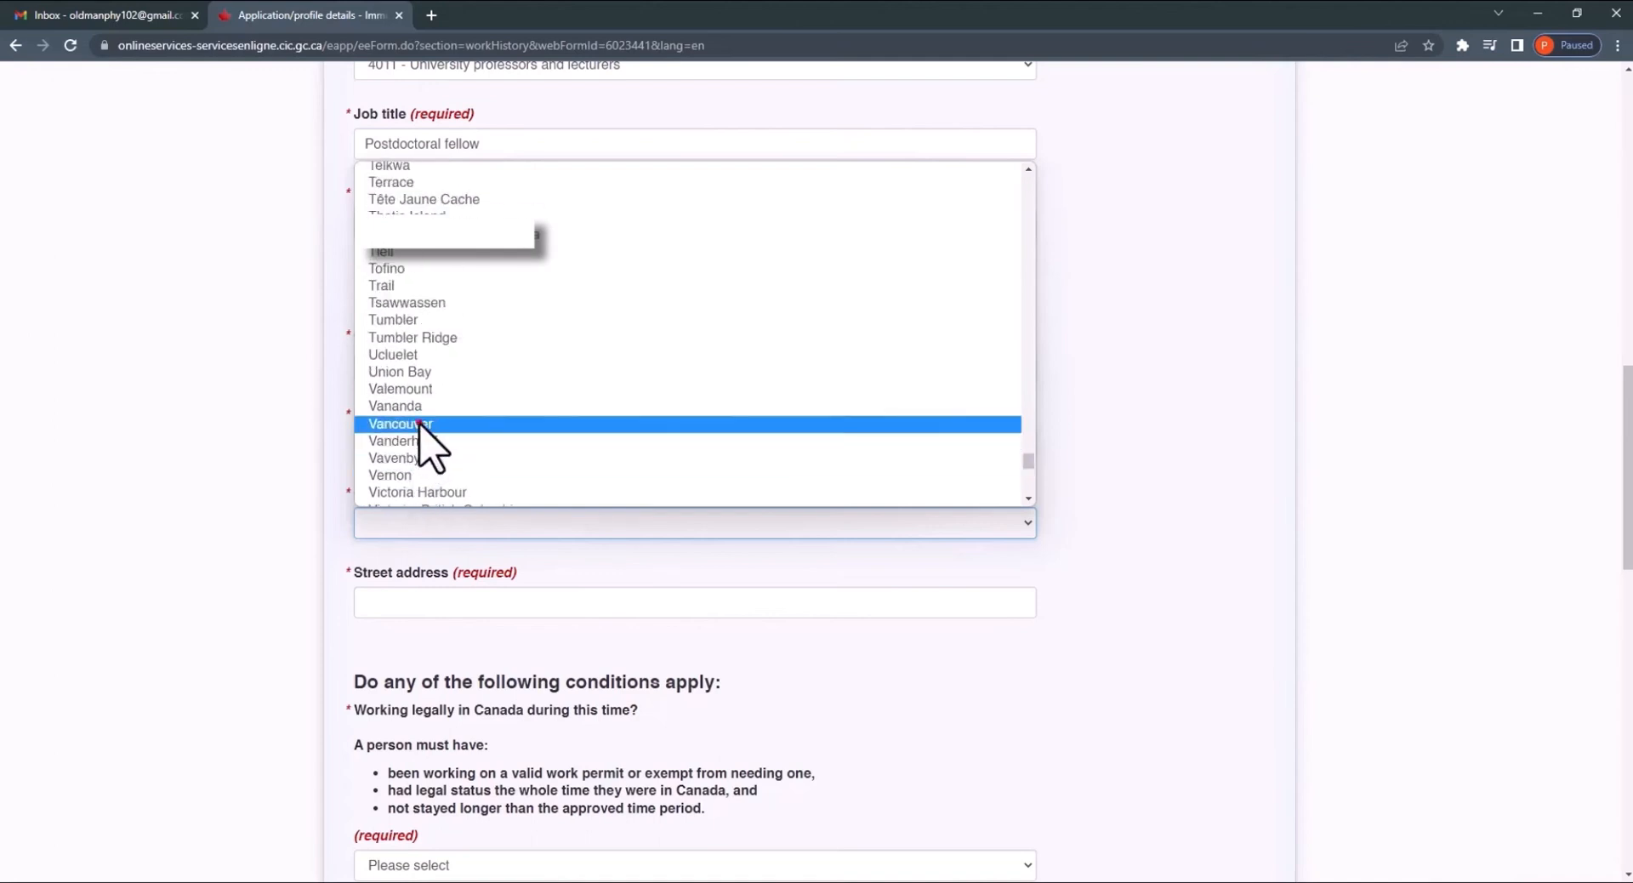
left_click(416, 423)
left_click(436, 601)
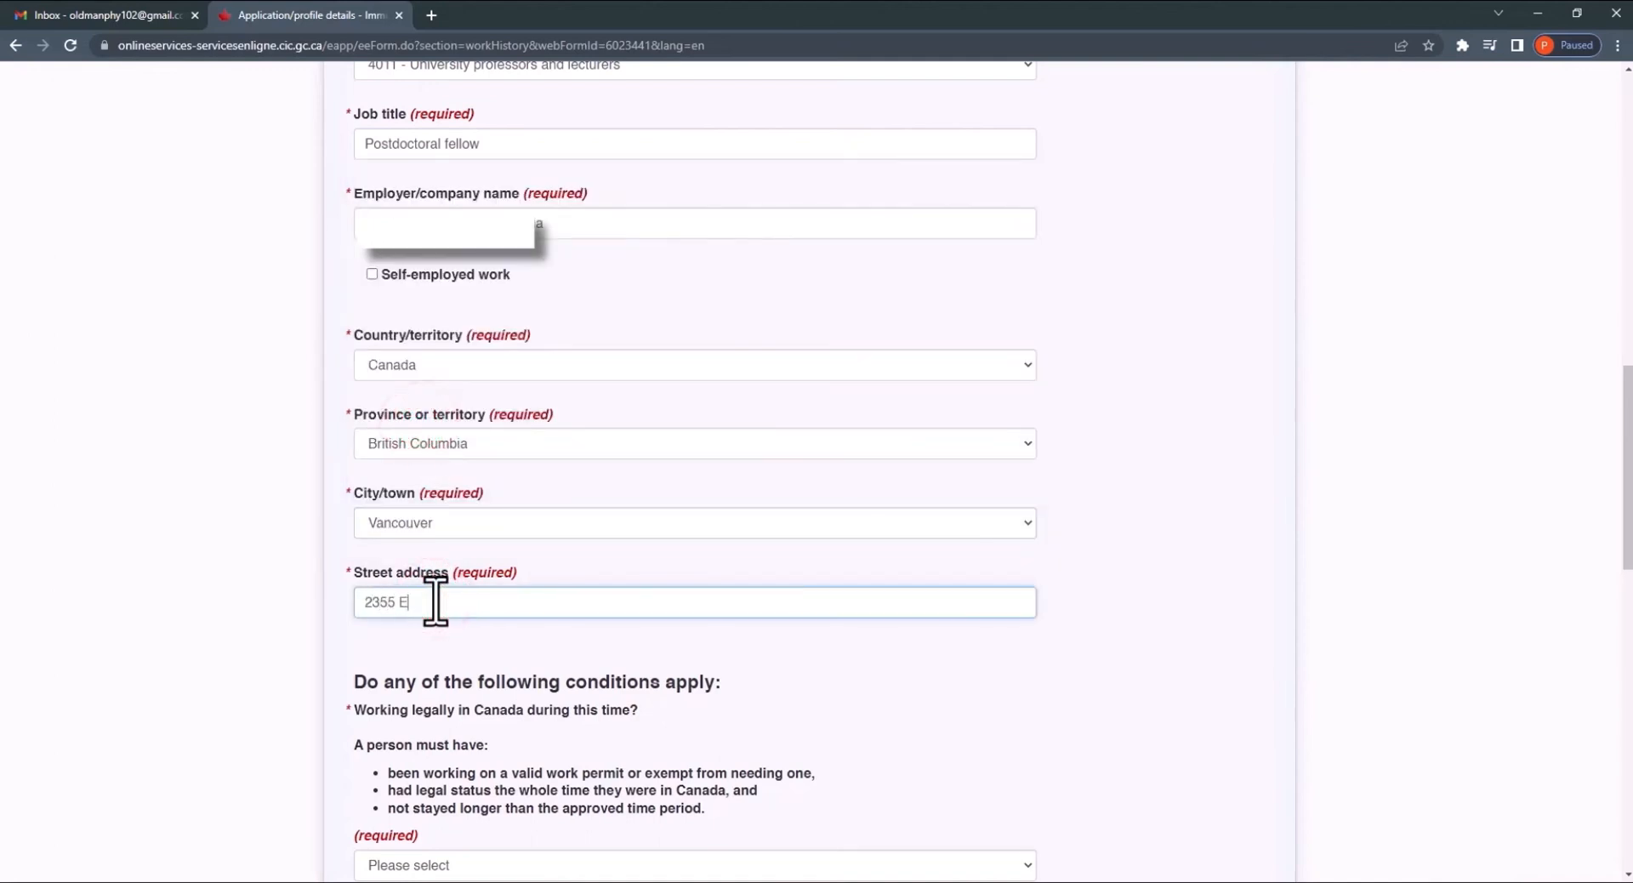
type("2355 EAST MALL")
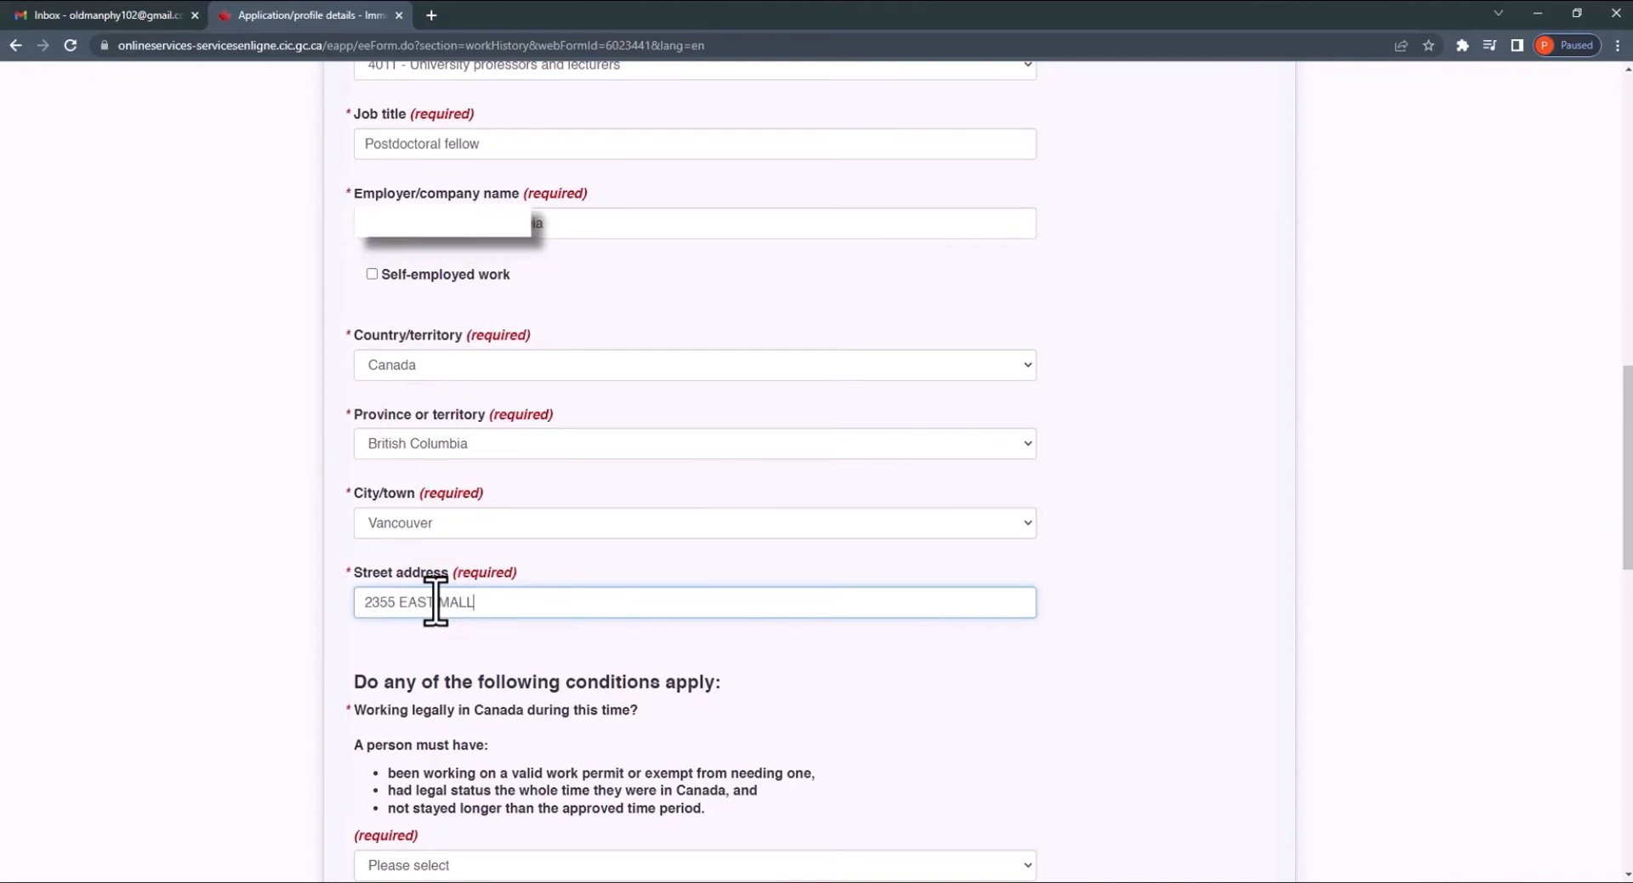
scroll(594, 583, "down", 5)
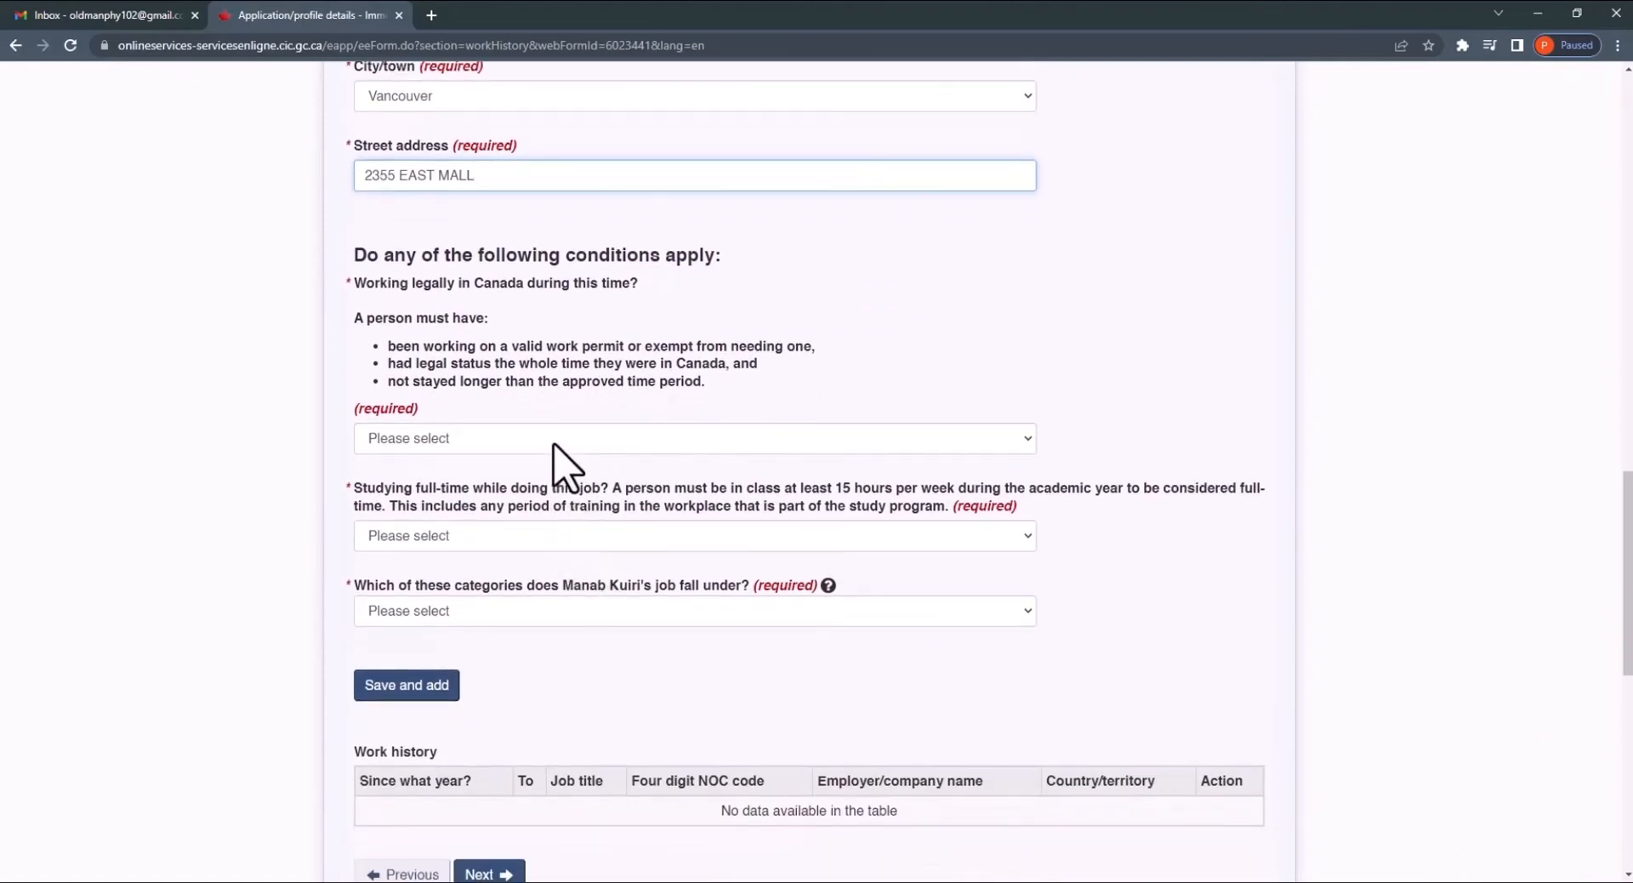
Step: Answer Yes to working legally, No to full-time study, pick Work permit and LMIA required, and add the job
left_click(448, 441)
left_click(804, 384)
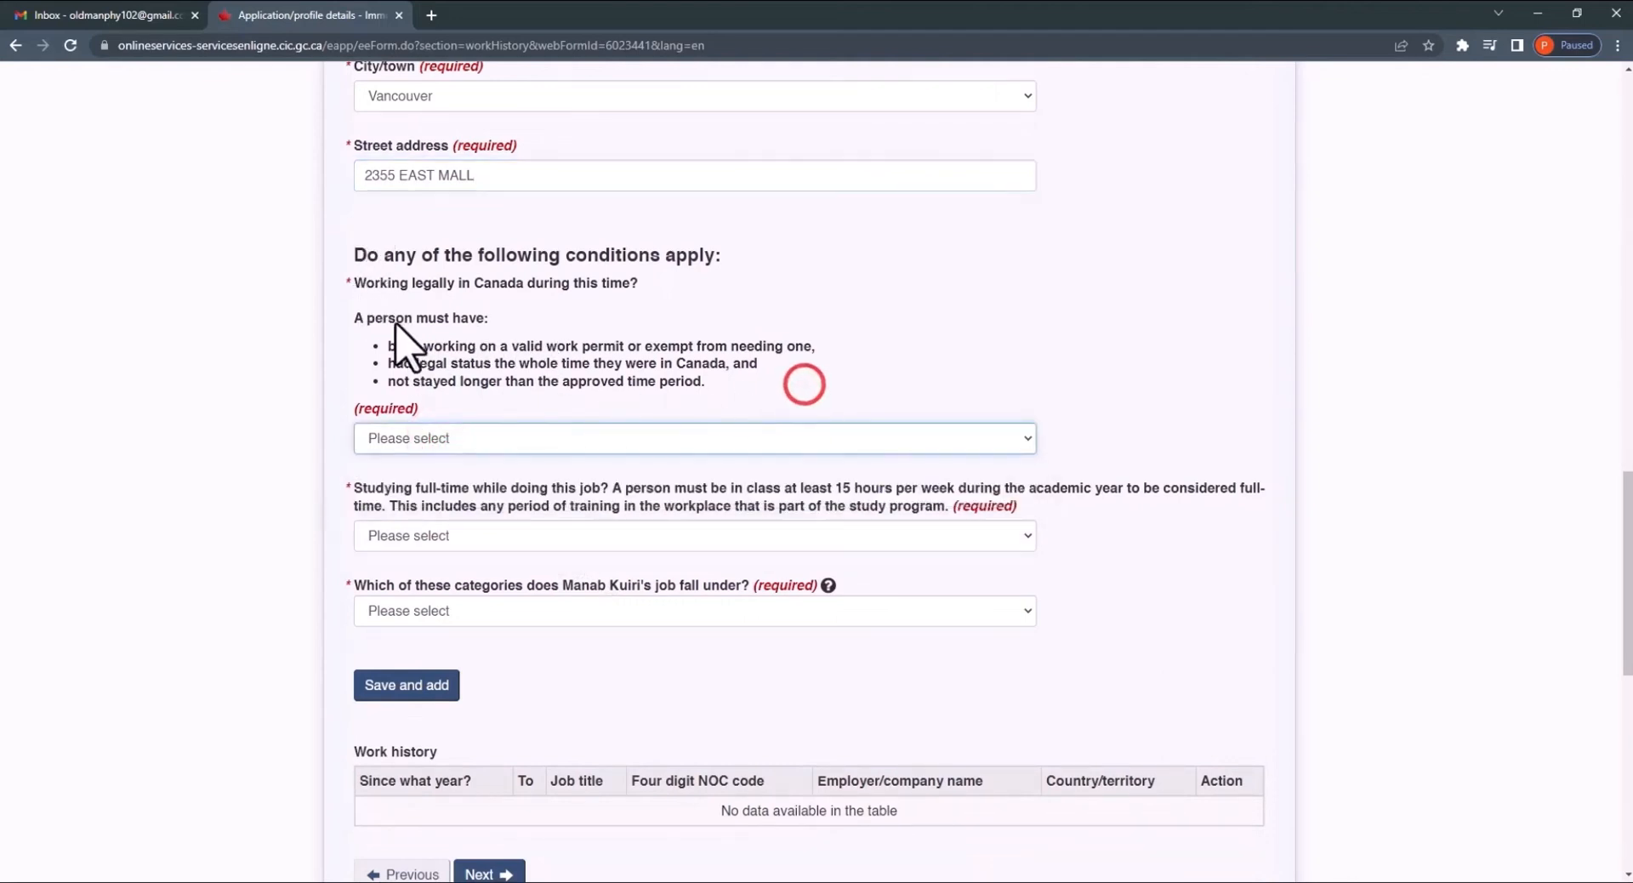
left_click(480, 438)
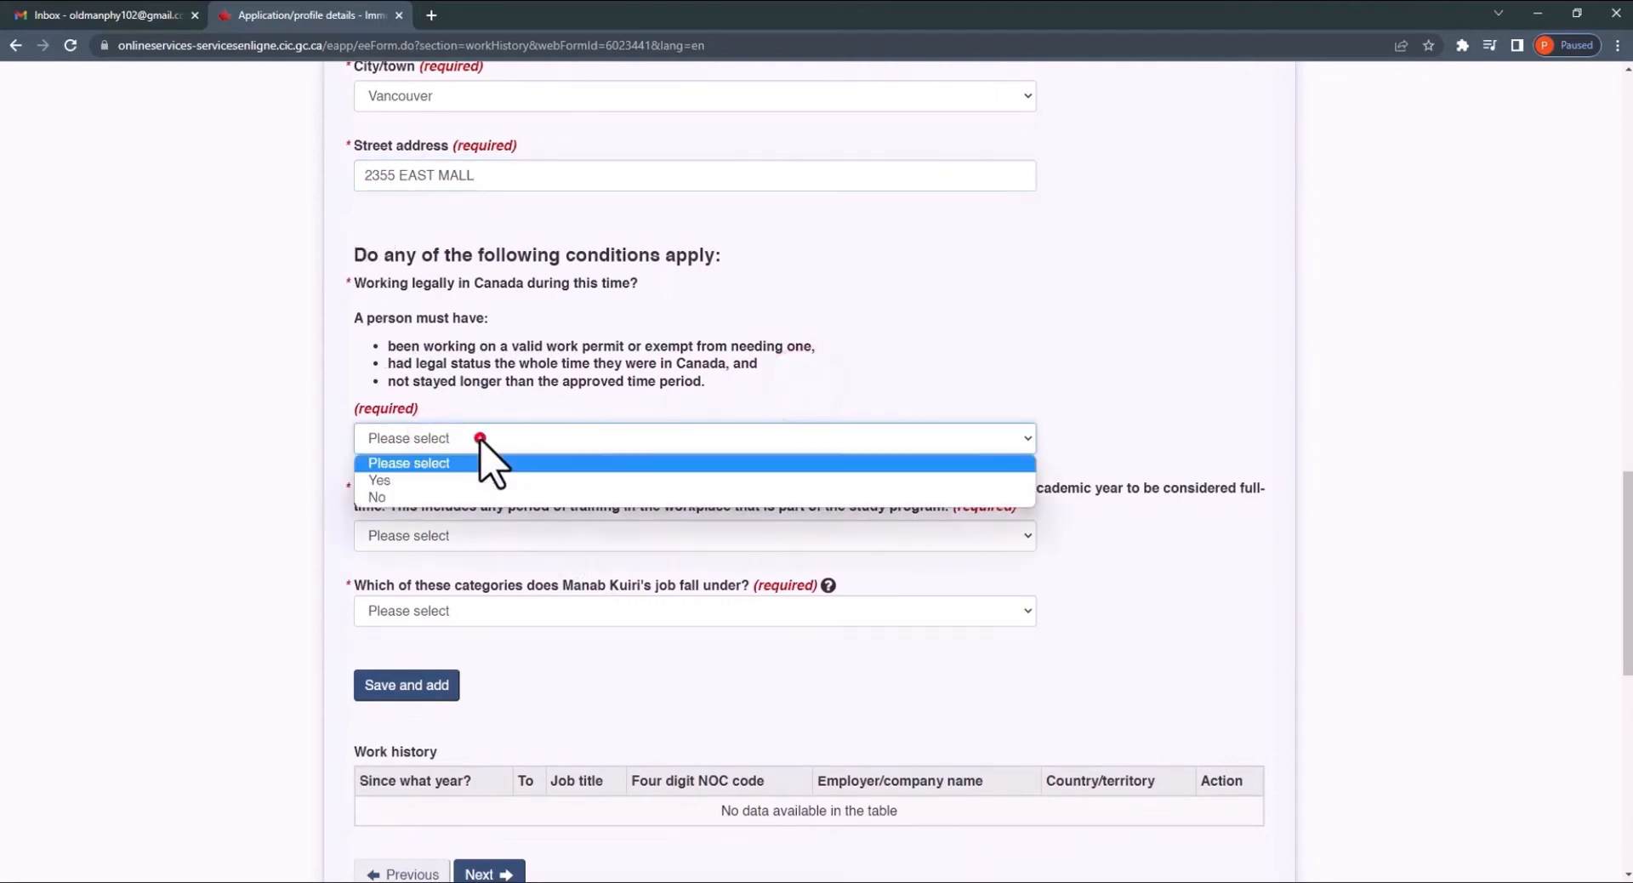
left_click(416, 482)
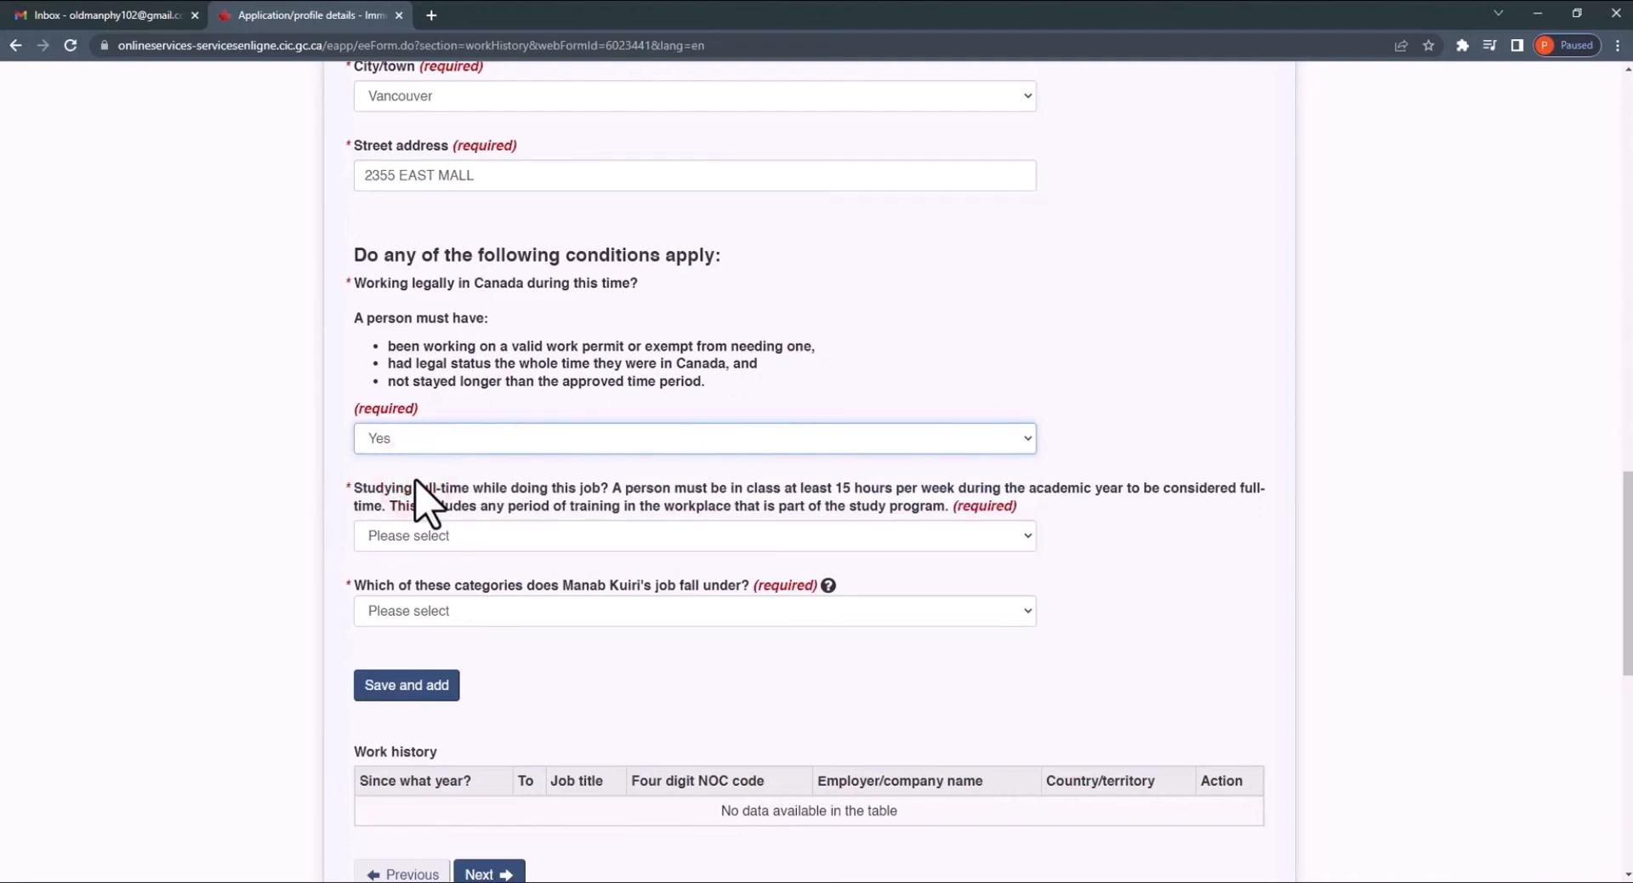
scroll(416, 481, "down", 1)
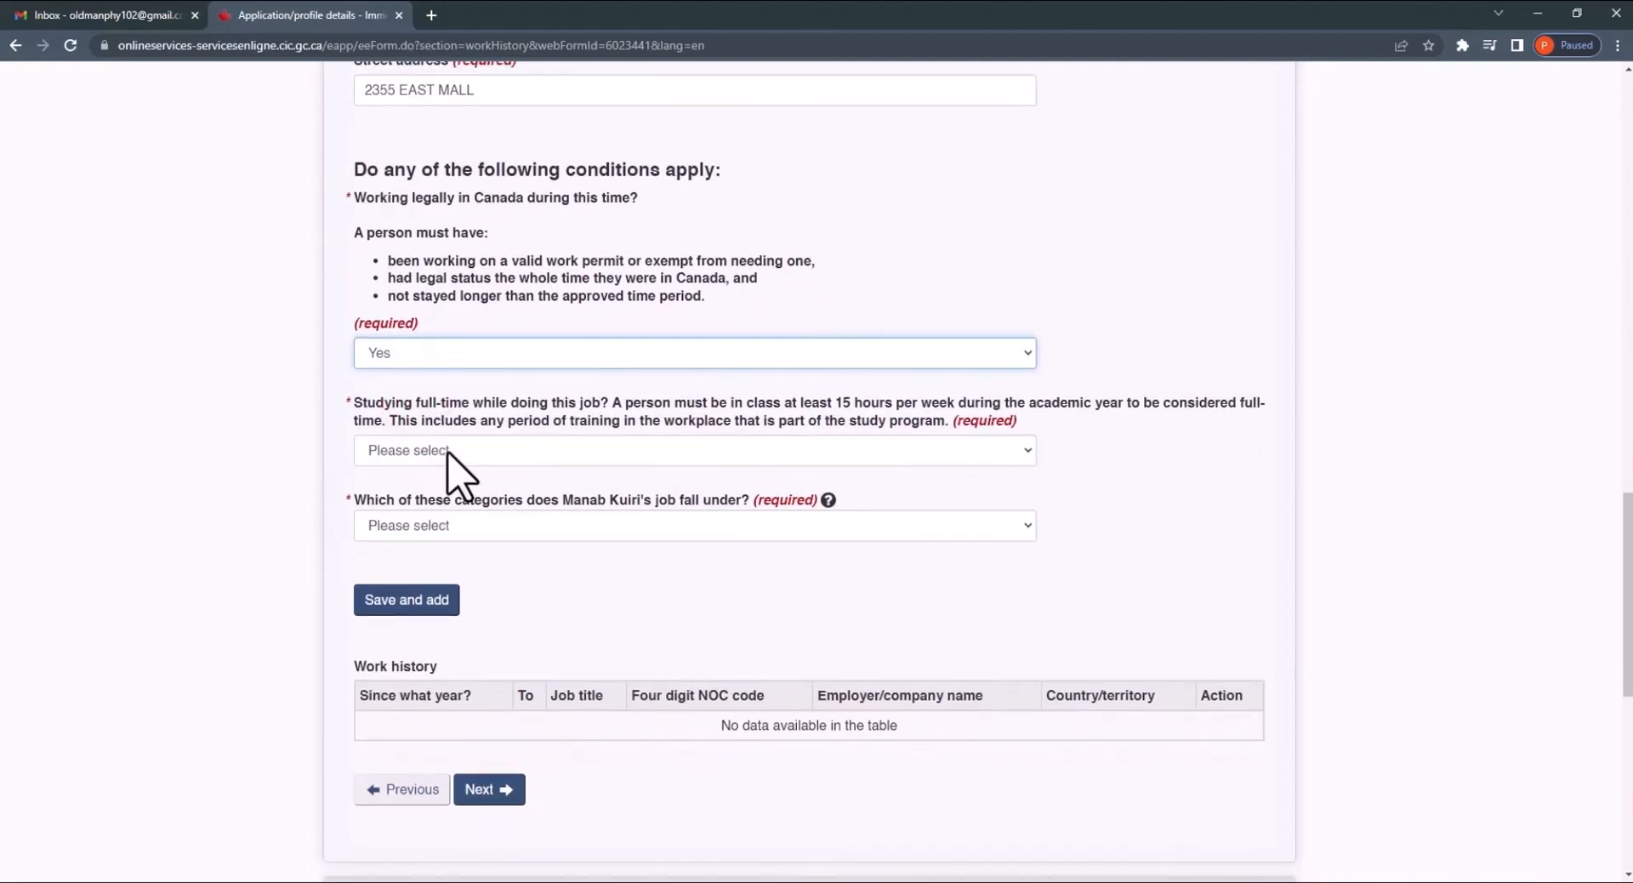
left_click(451, 451)
left_click(429, 512)
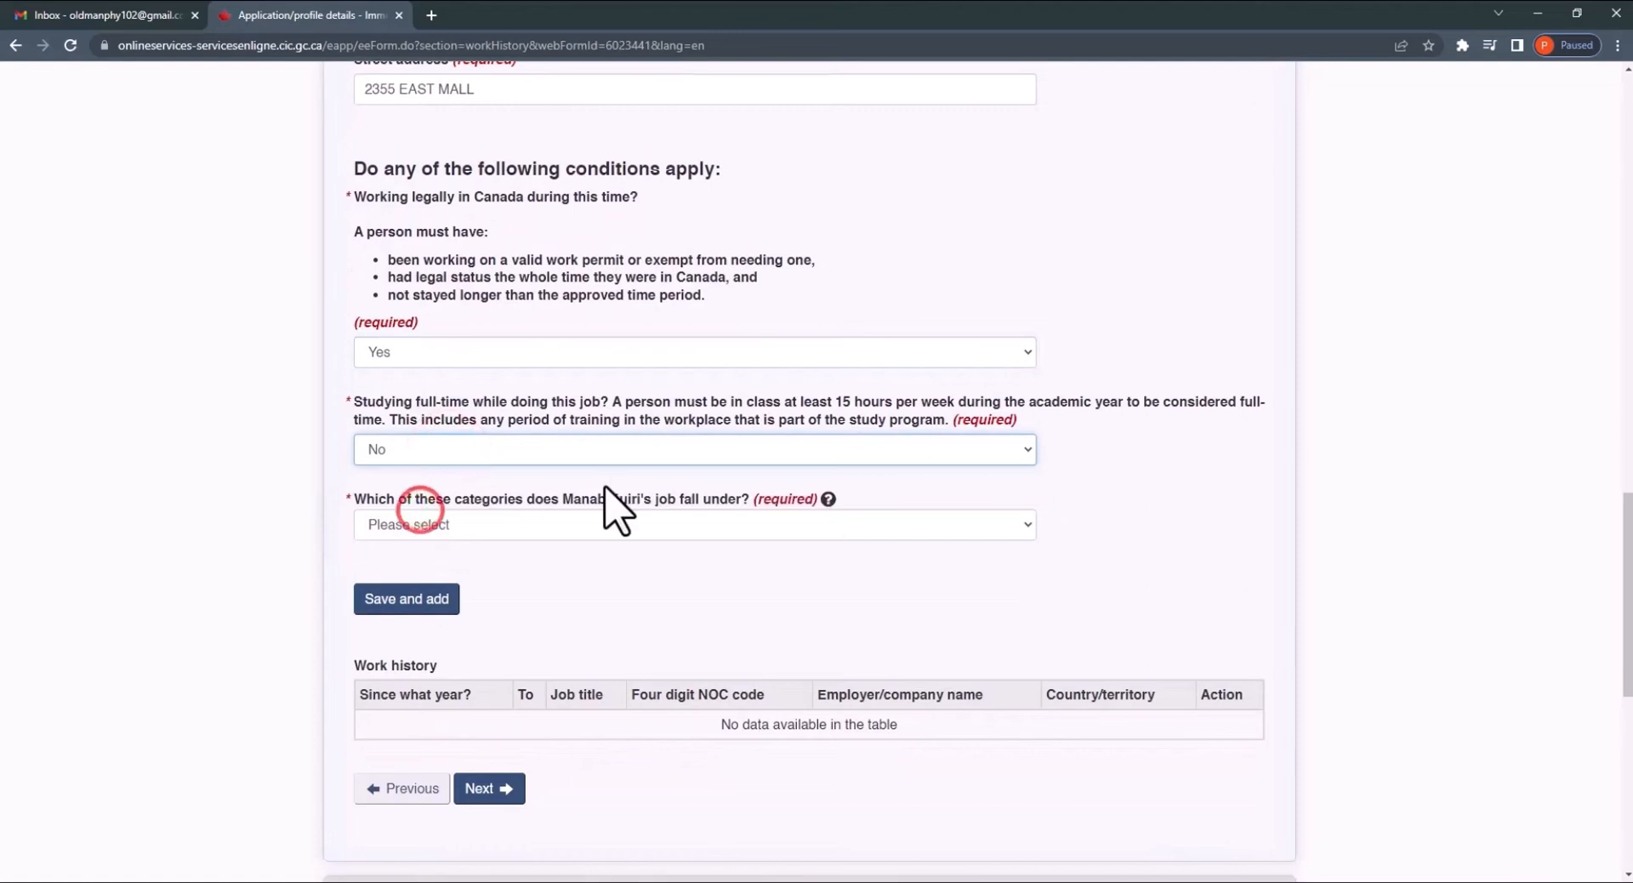
scroll(599, 497, "down", 1)
left_click(528, 440)
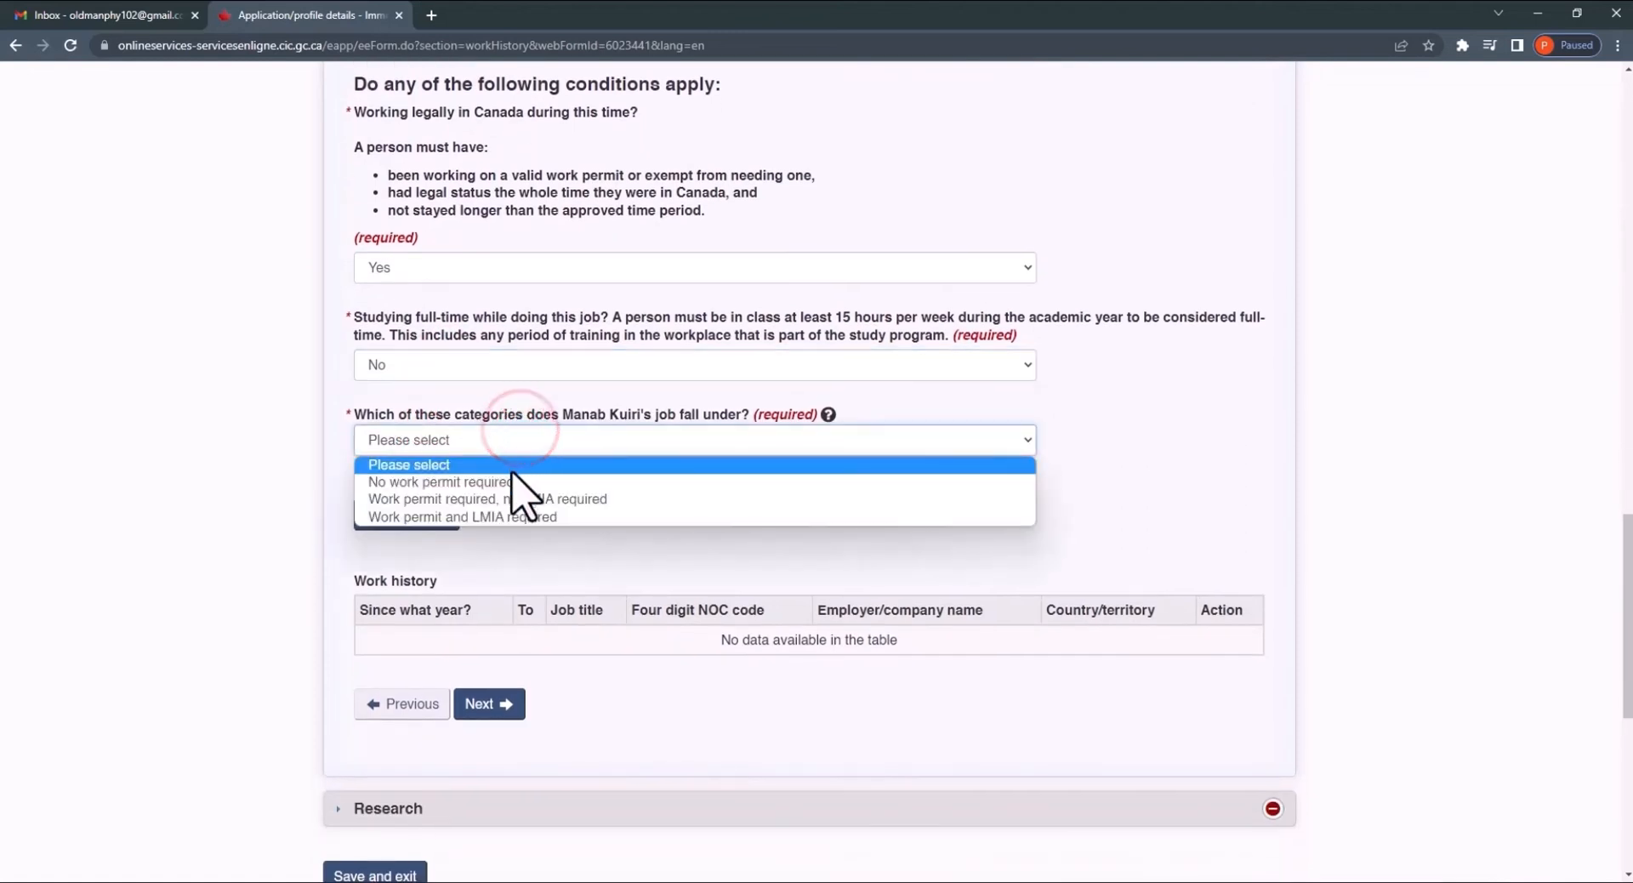
left_click(1197, 471)
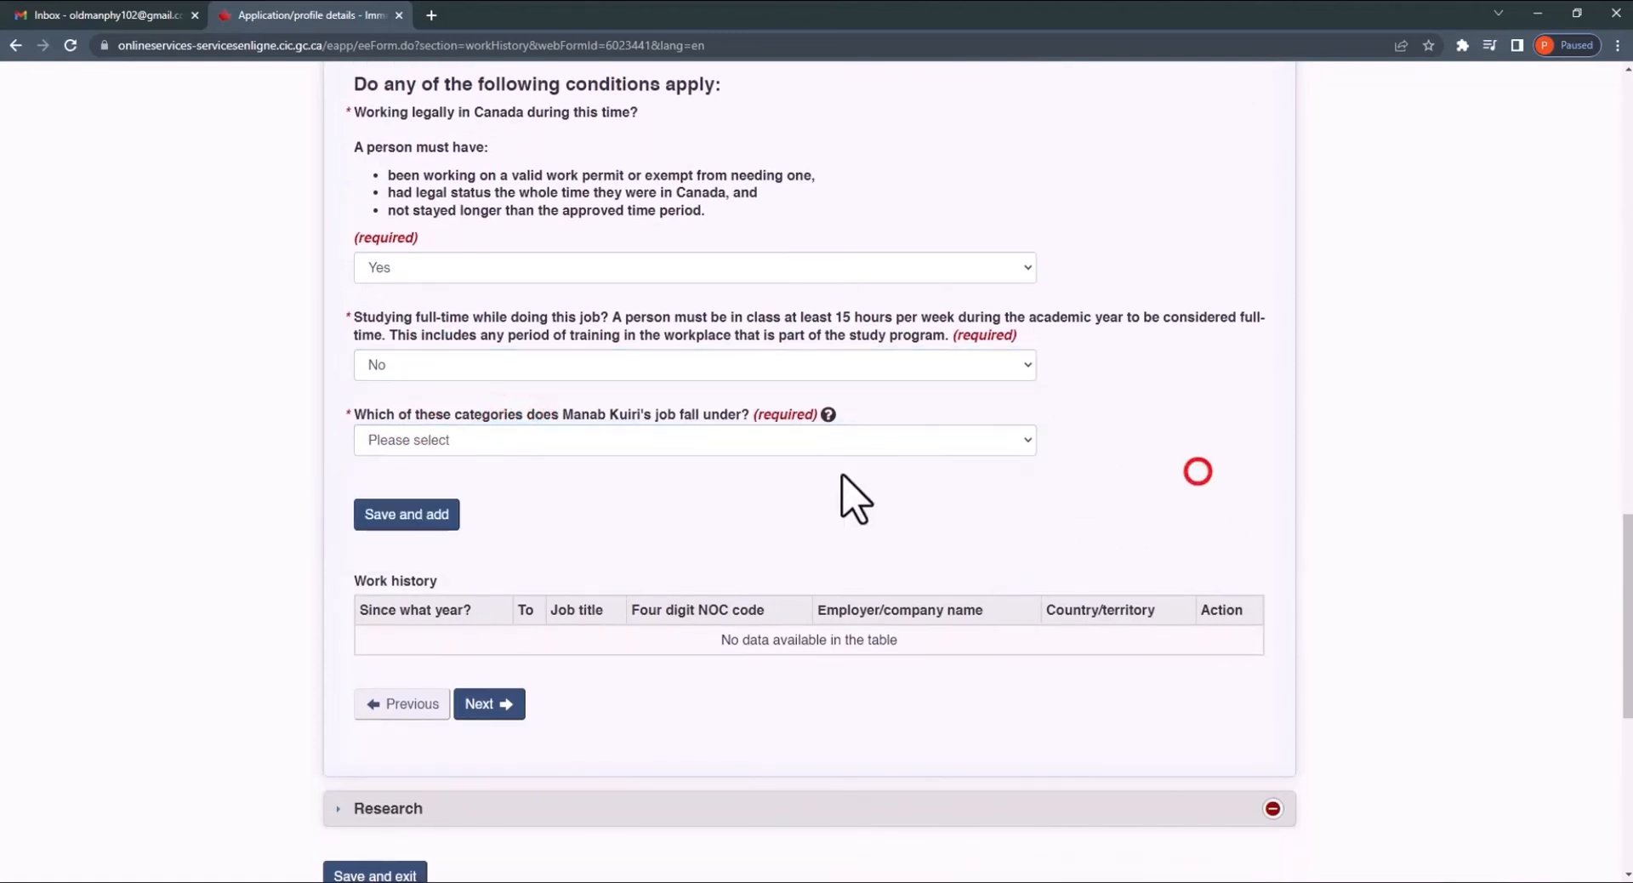
left_click(525, 441)
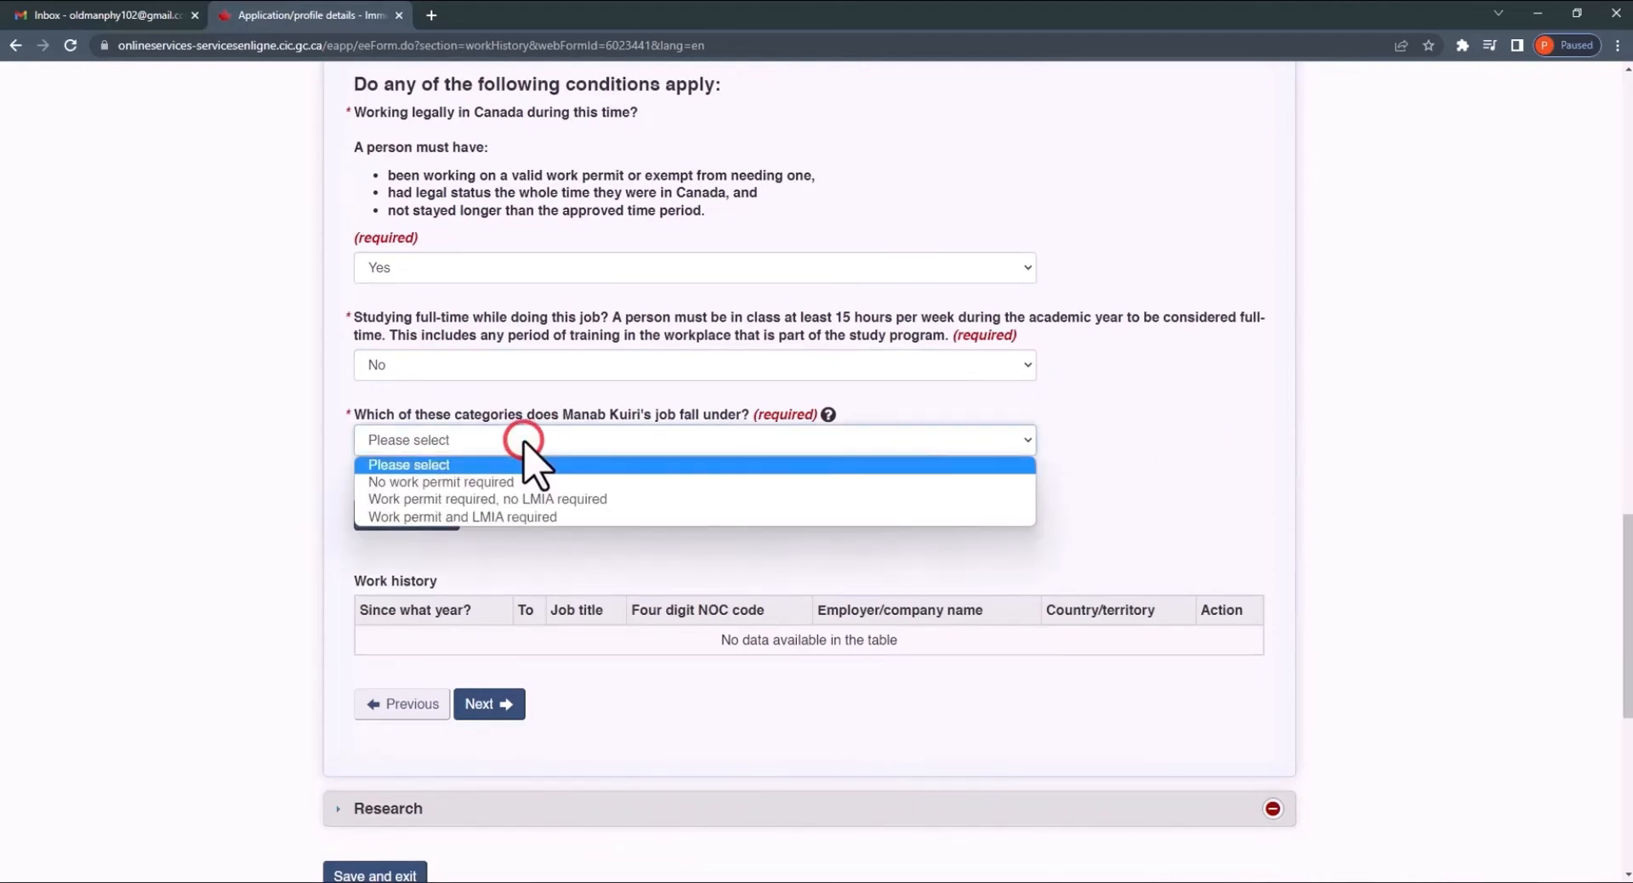
left_click(521, 517)
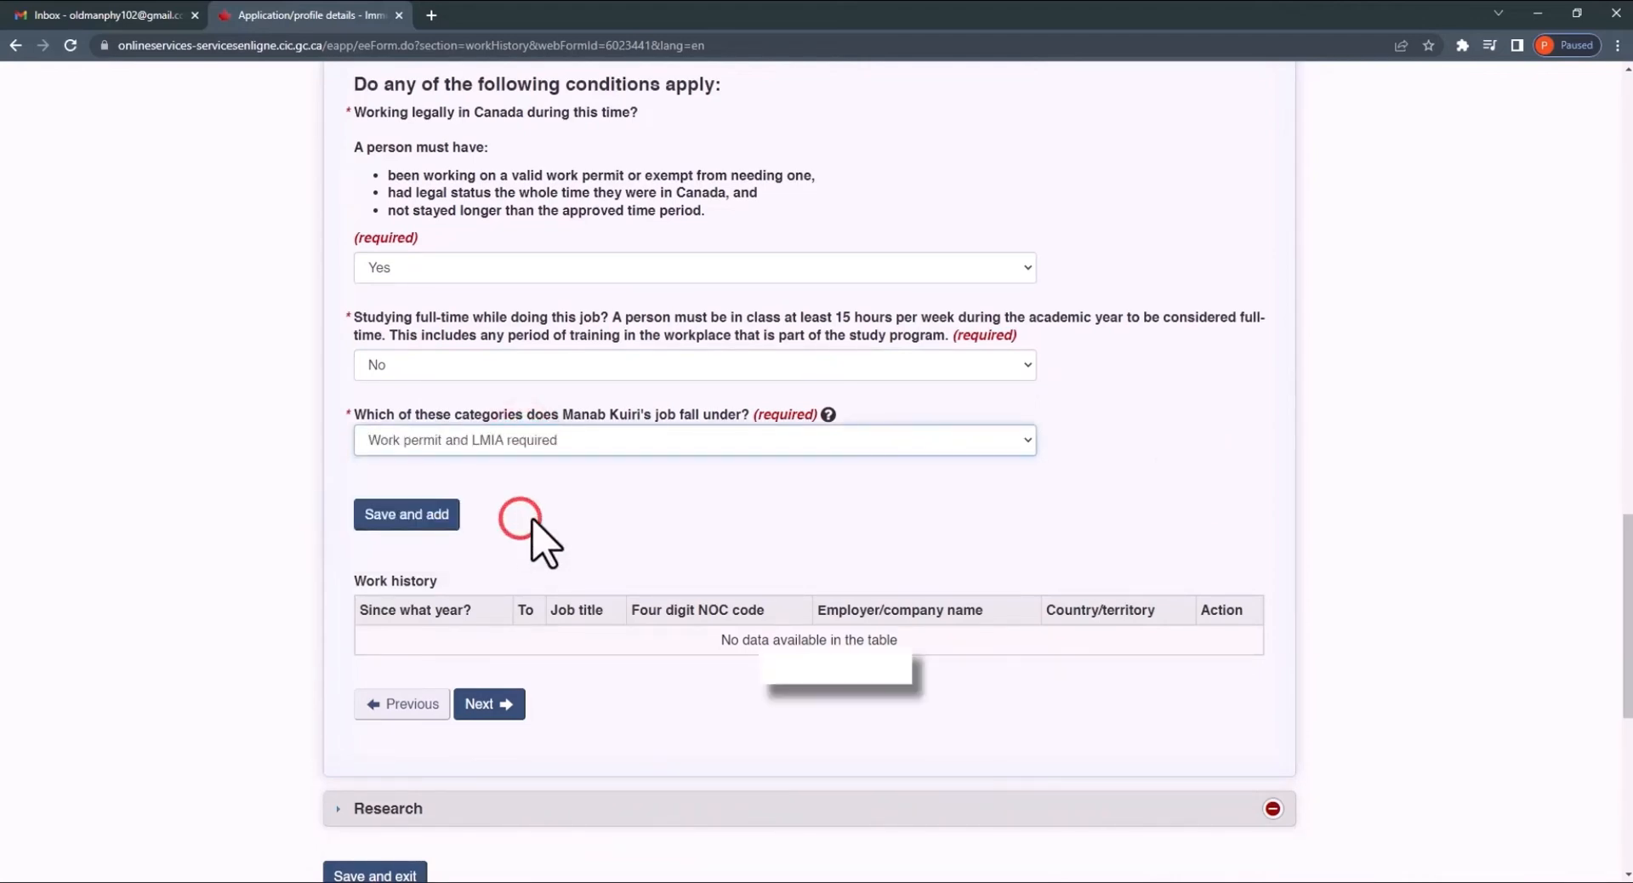
left_click(425, 515)
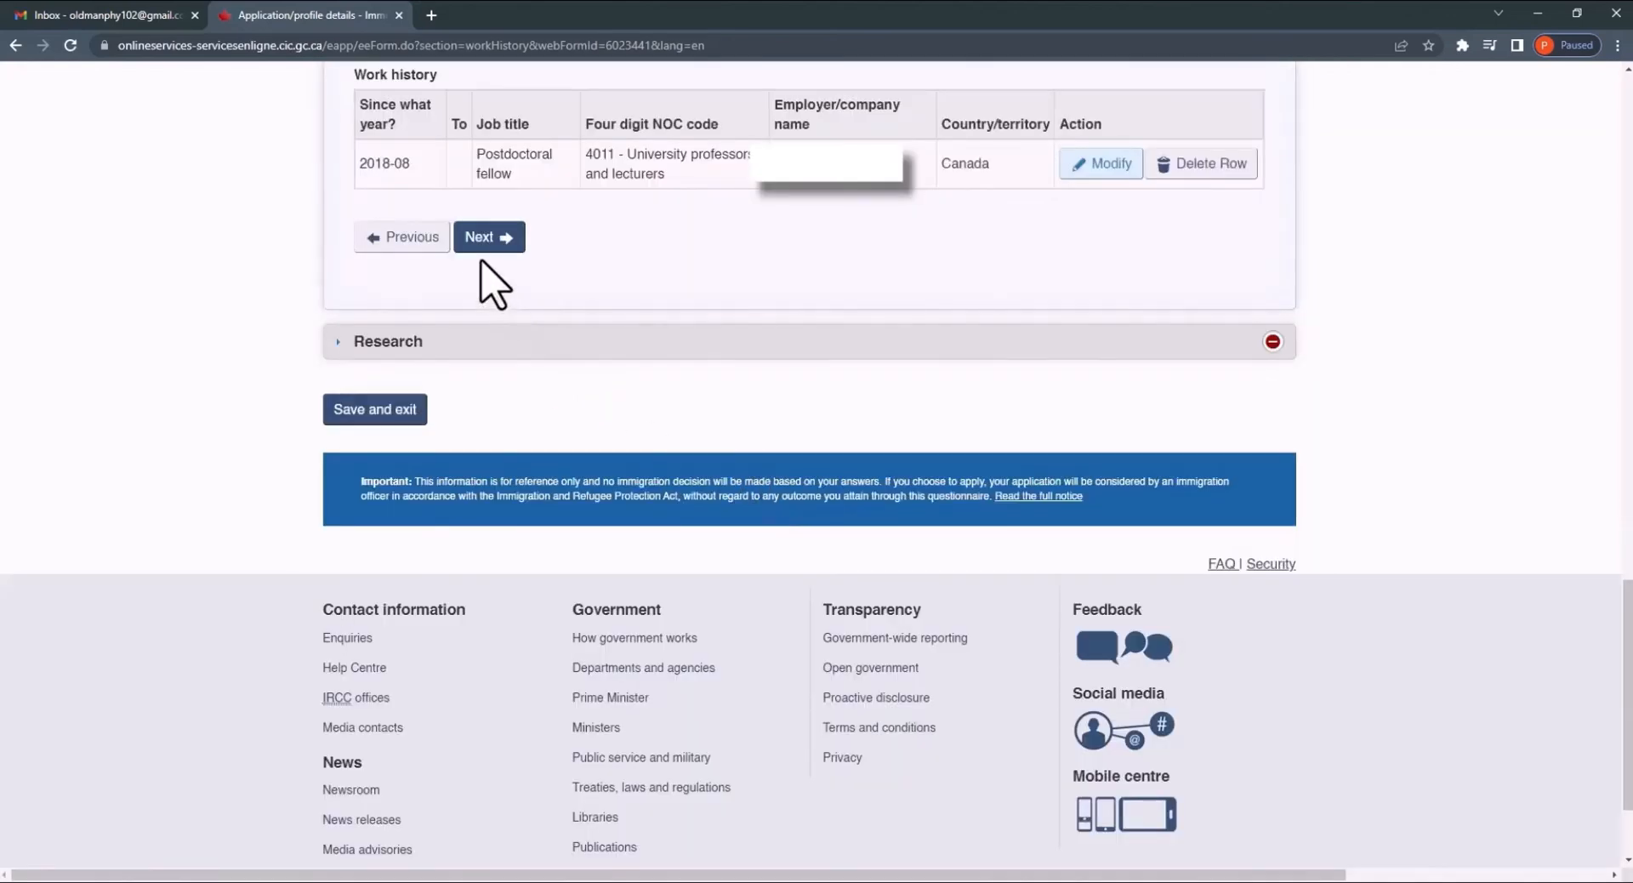
Step: Agree to the research questions, note some job research was done, and confirm credential recognition was checked
left_click(479, 238)
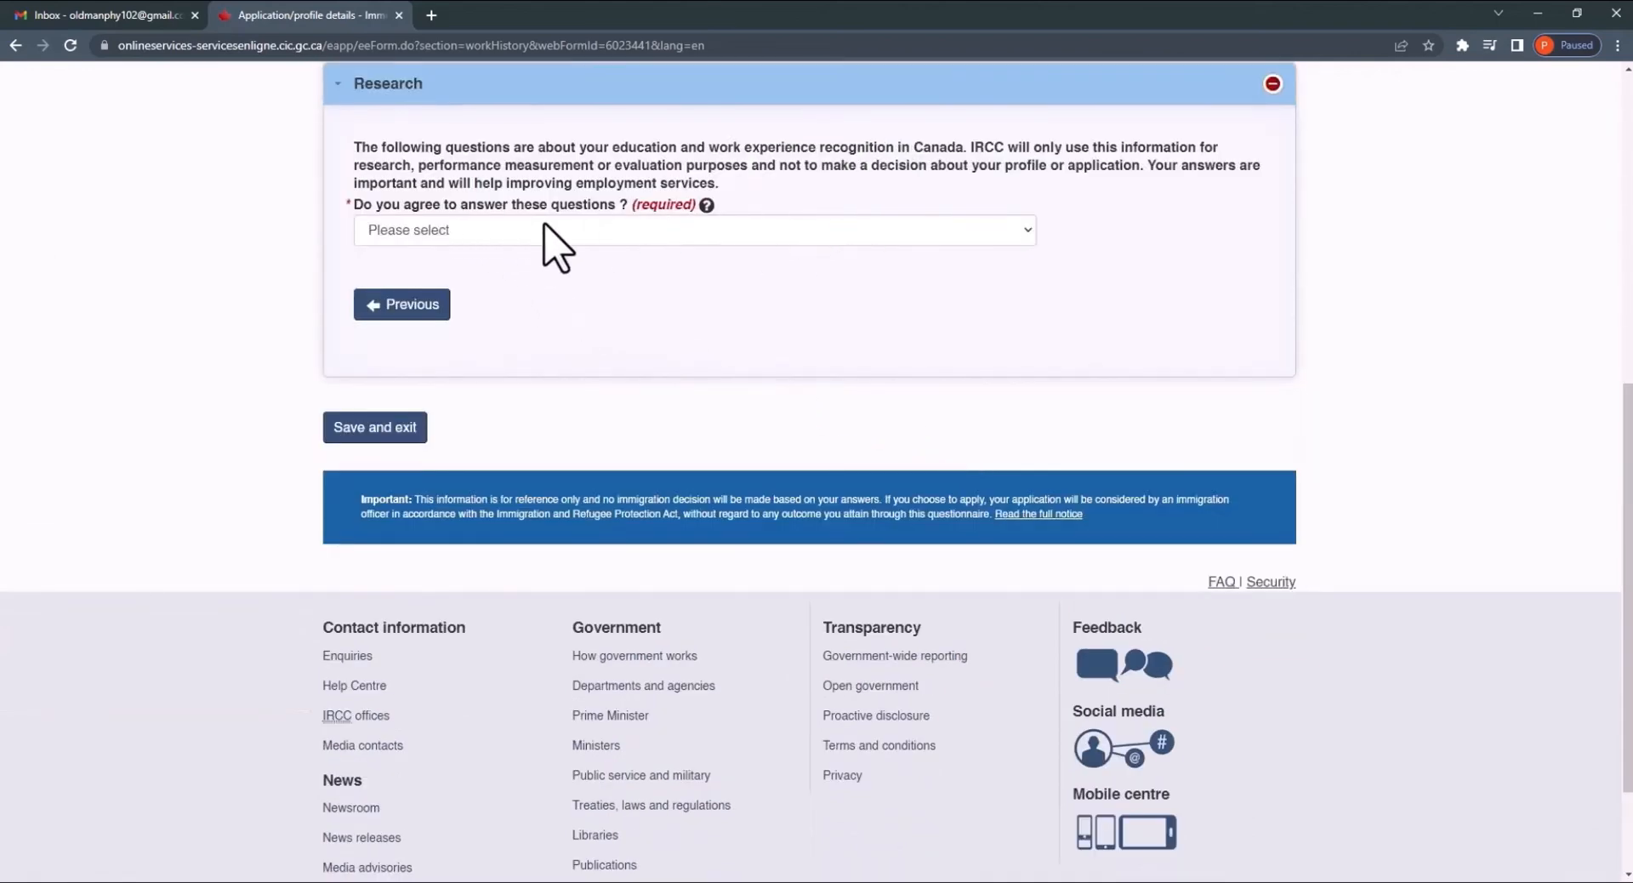
left_click(473, 227)
left_click(423, 269)
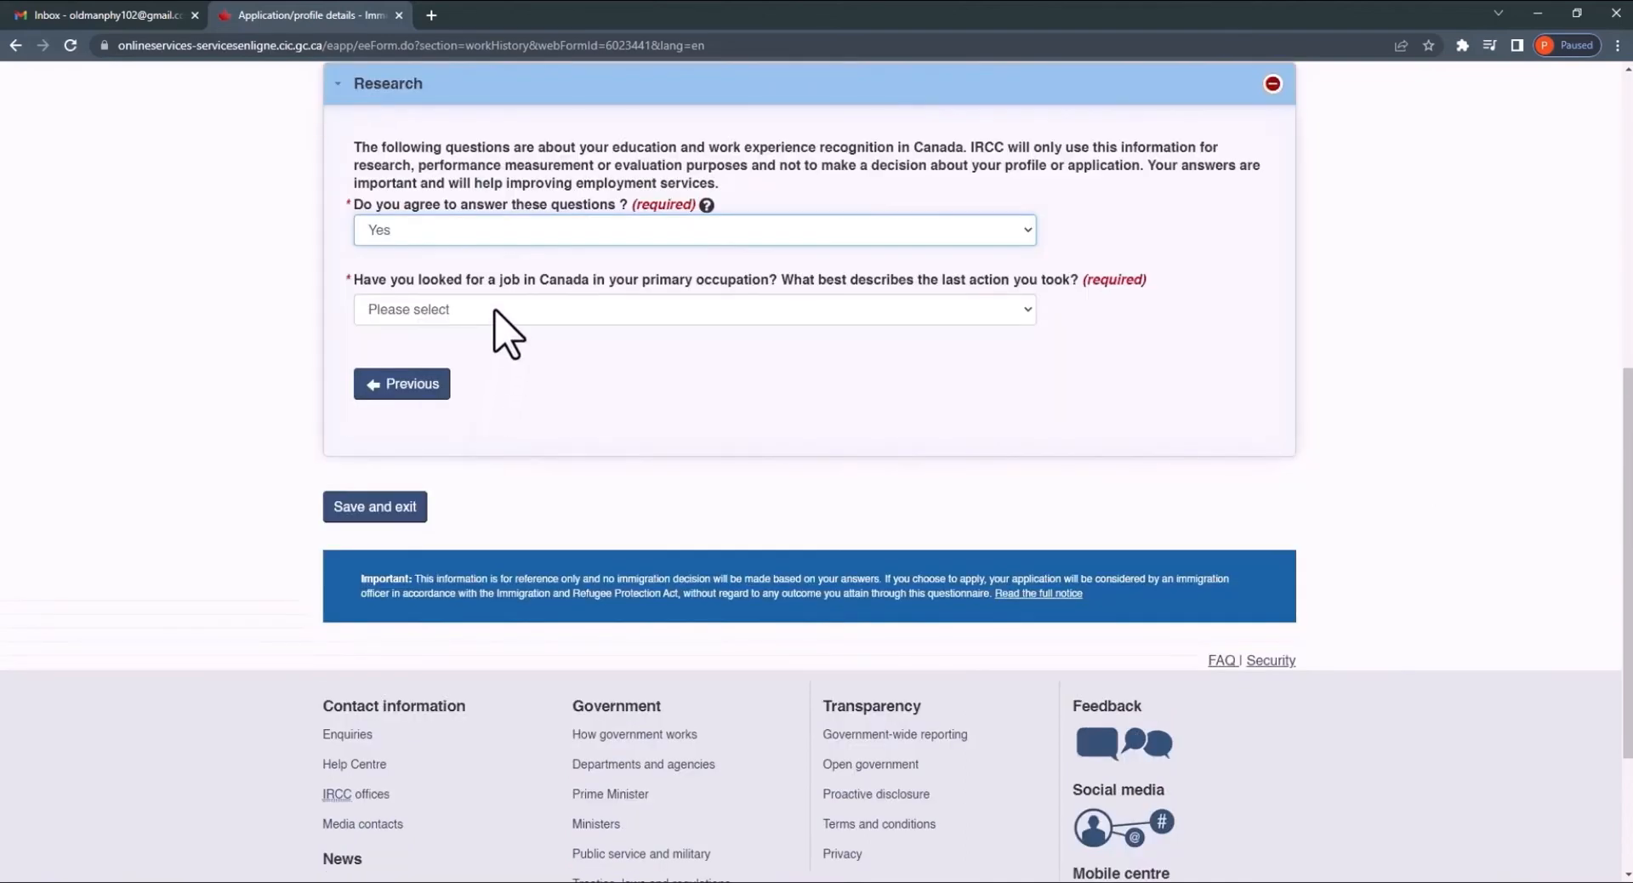
left_click(494, 311)
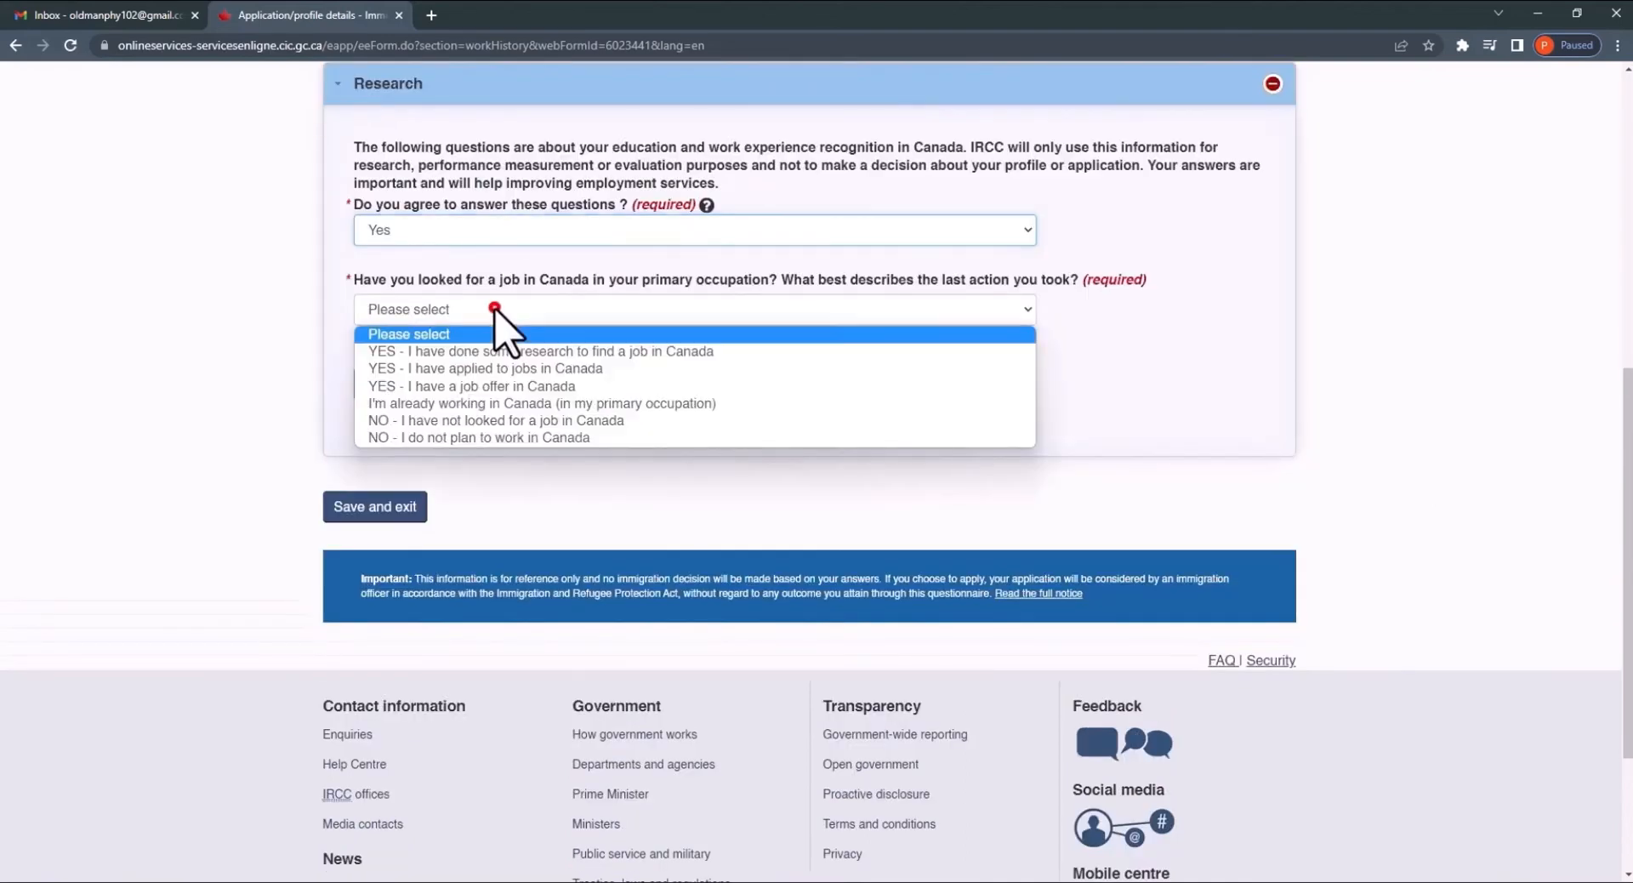
left_click(495, 352)
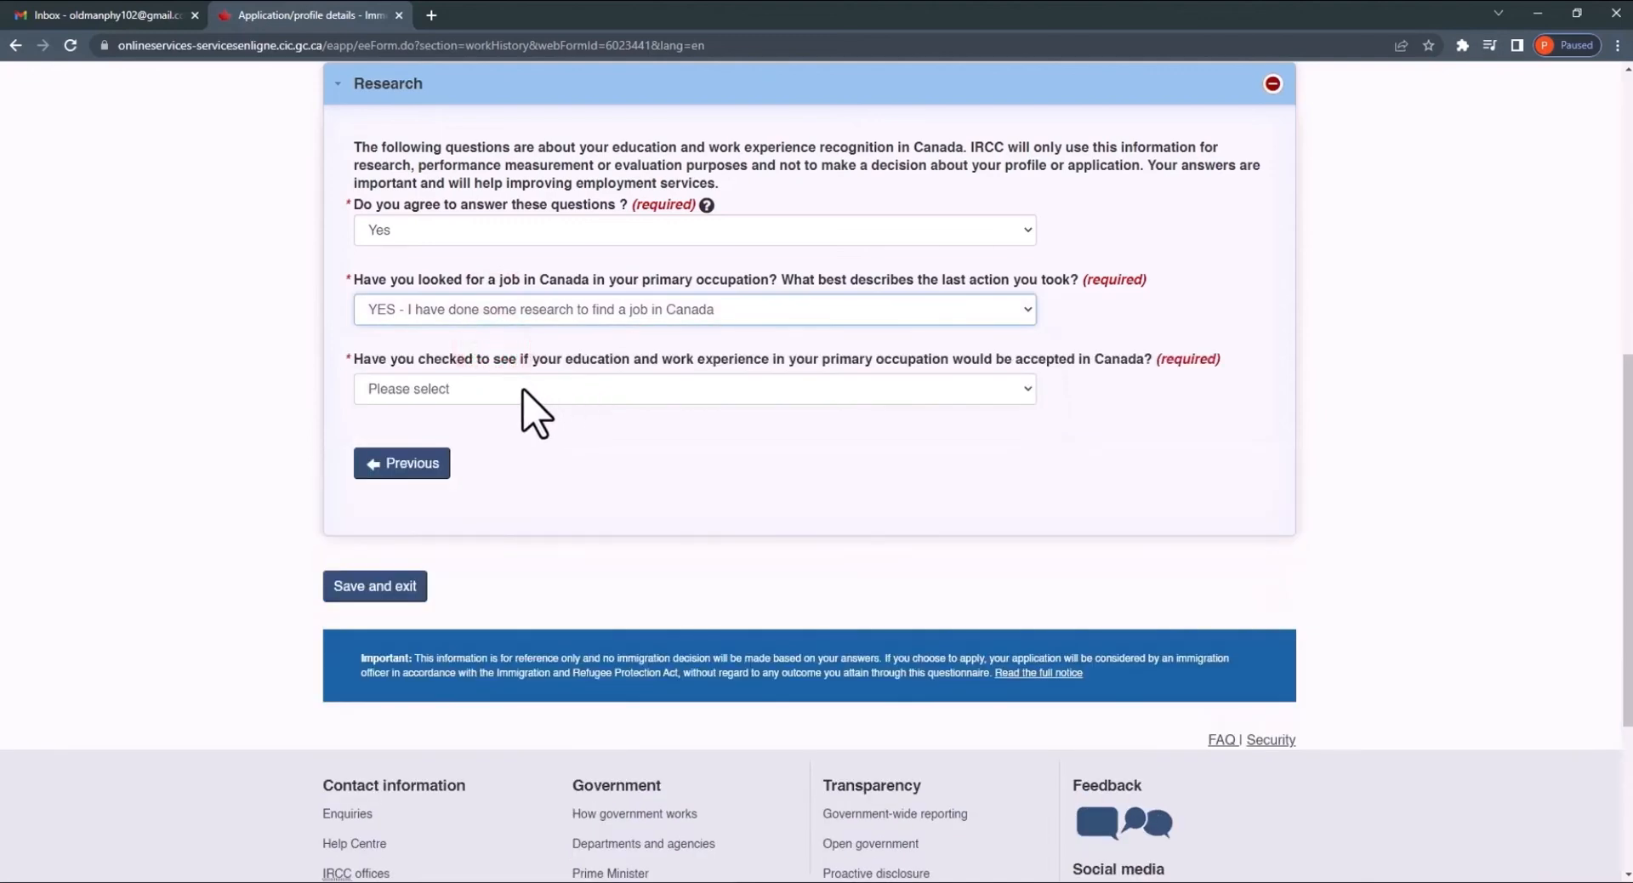
left_click(523, 389)
left_click(436, 432)
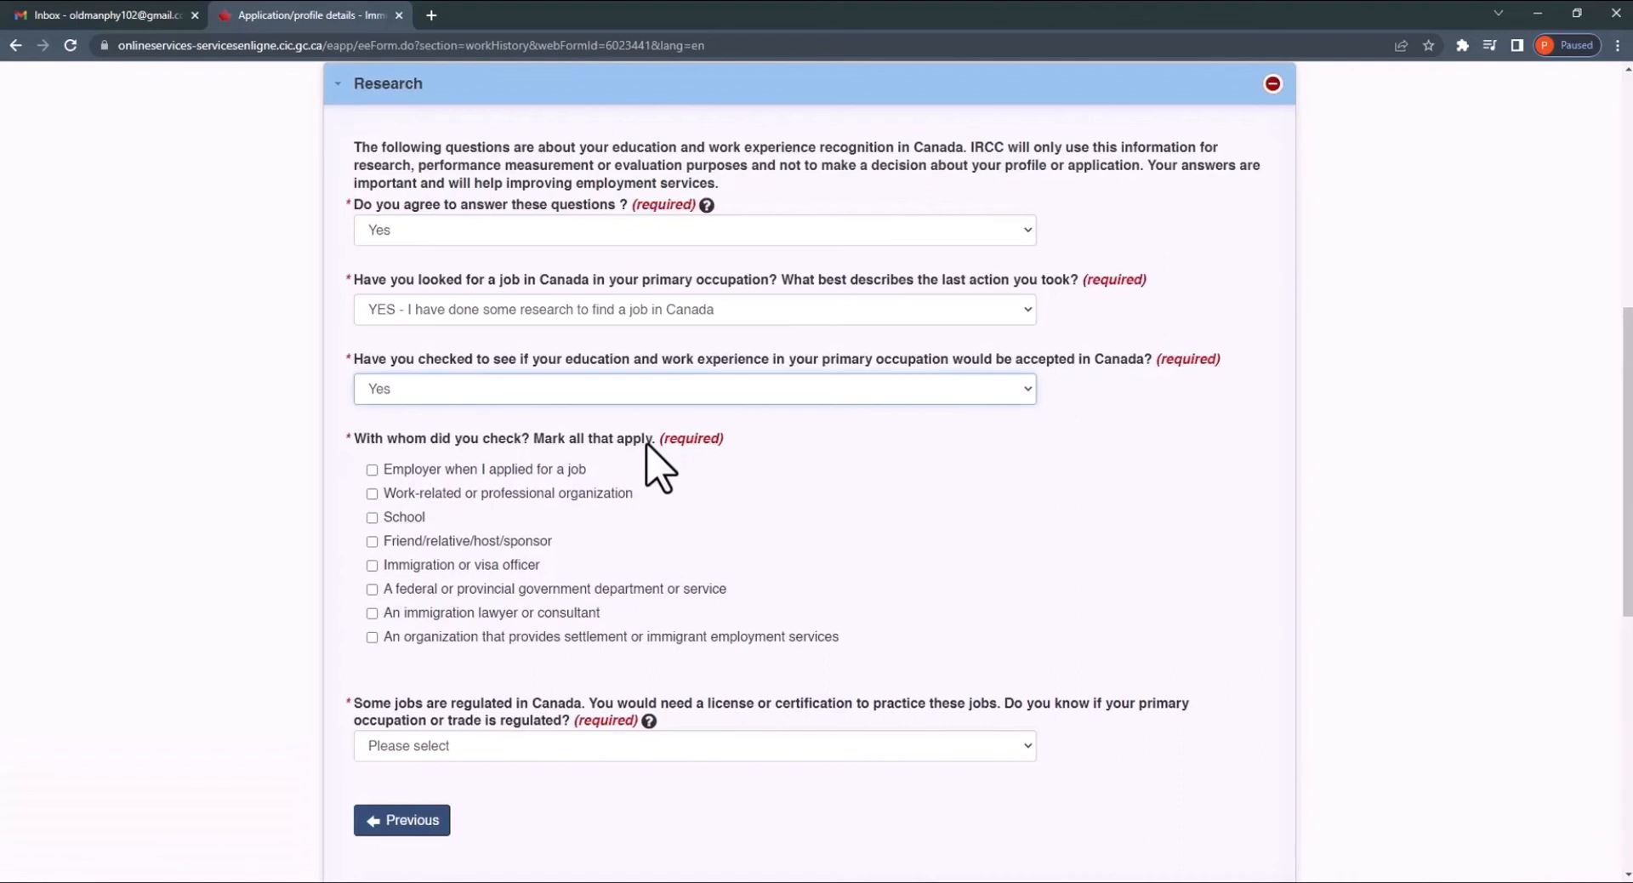
Step: Tick employer and professional organization, answer No to the regulated-occupation question, and save
scroll(655, 467, "down", 1)
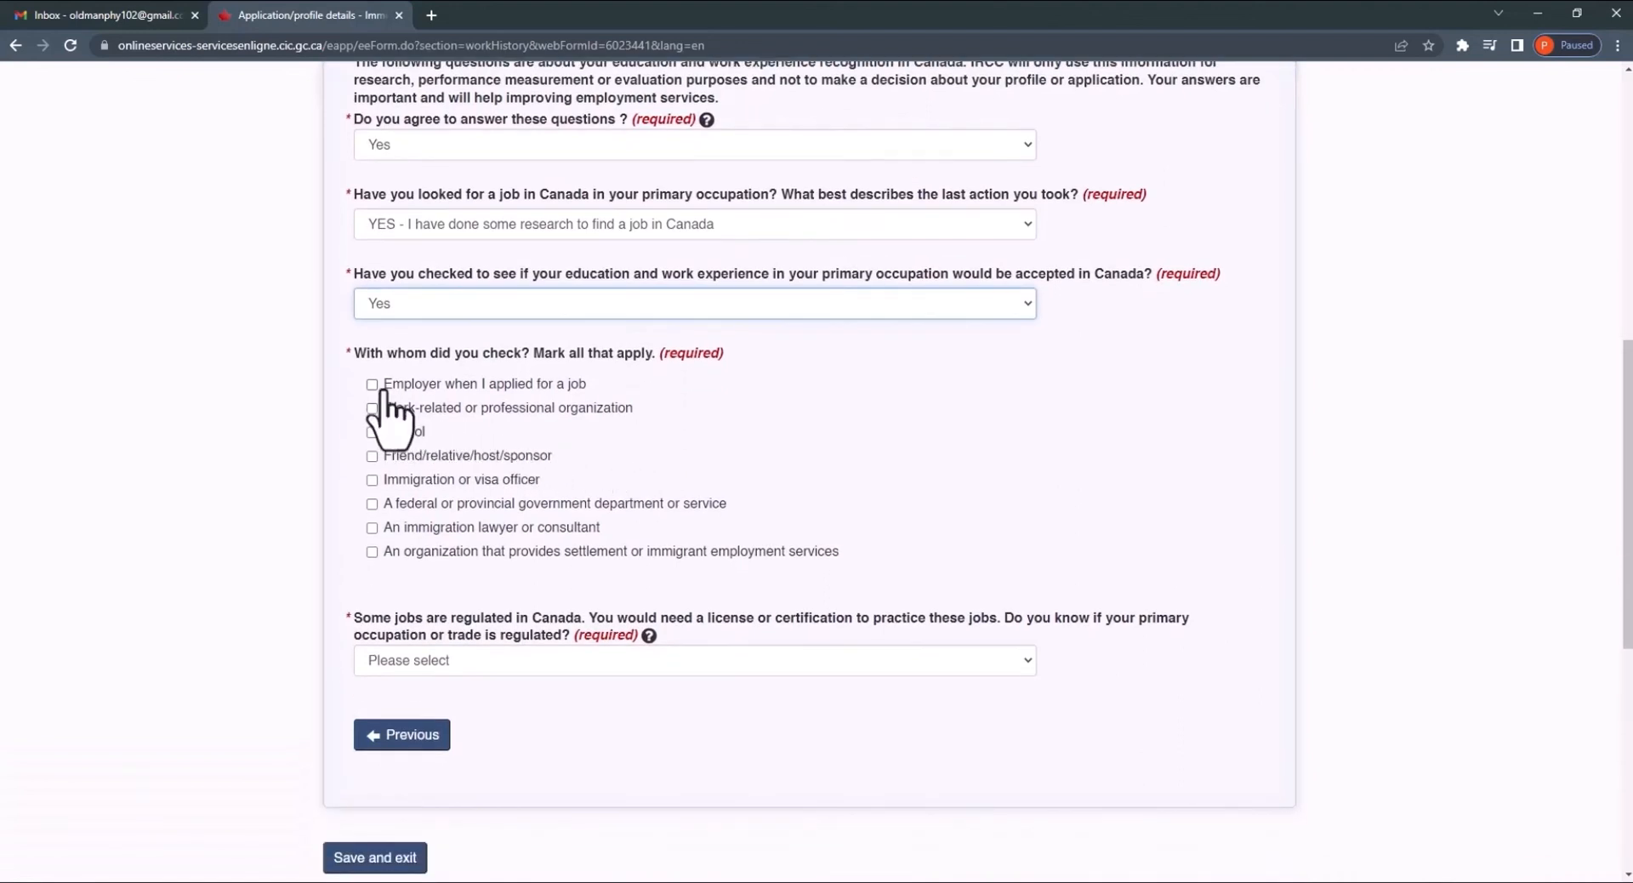
left_click(372, 384)
left_click(372, 407)
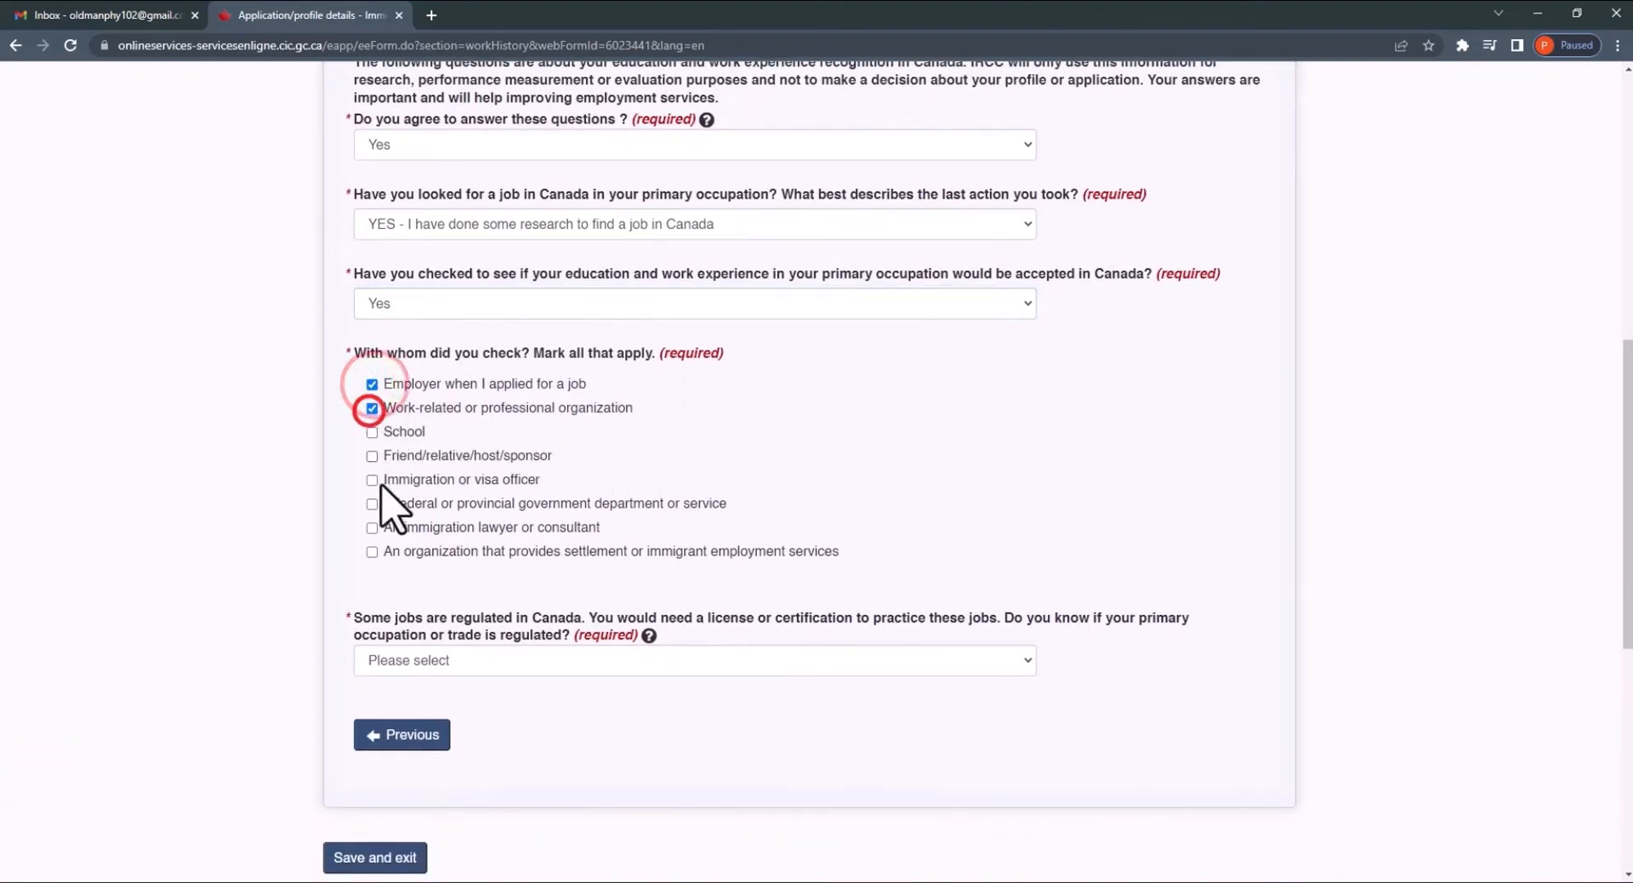
left_click(439, 661)
left_click(401, 704)
scroll(492, 731, "down", 3)
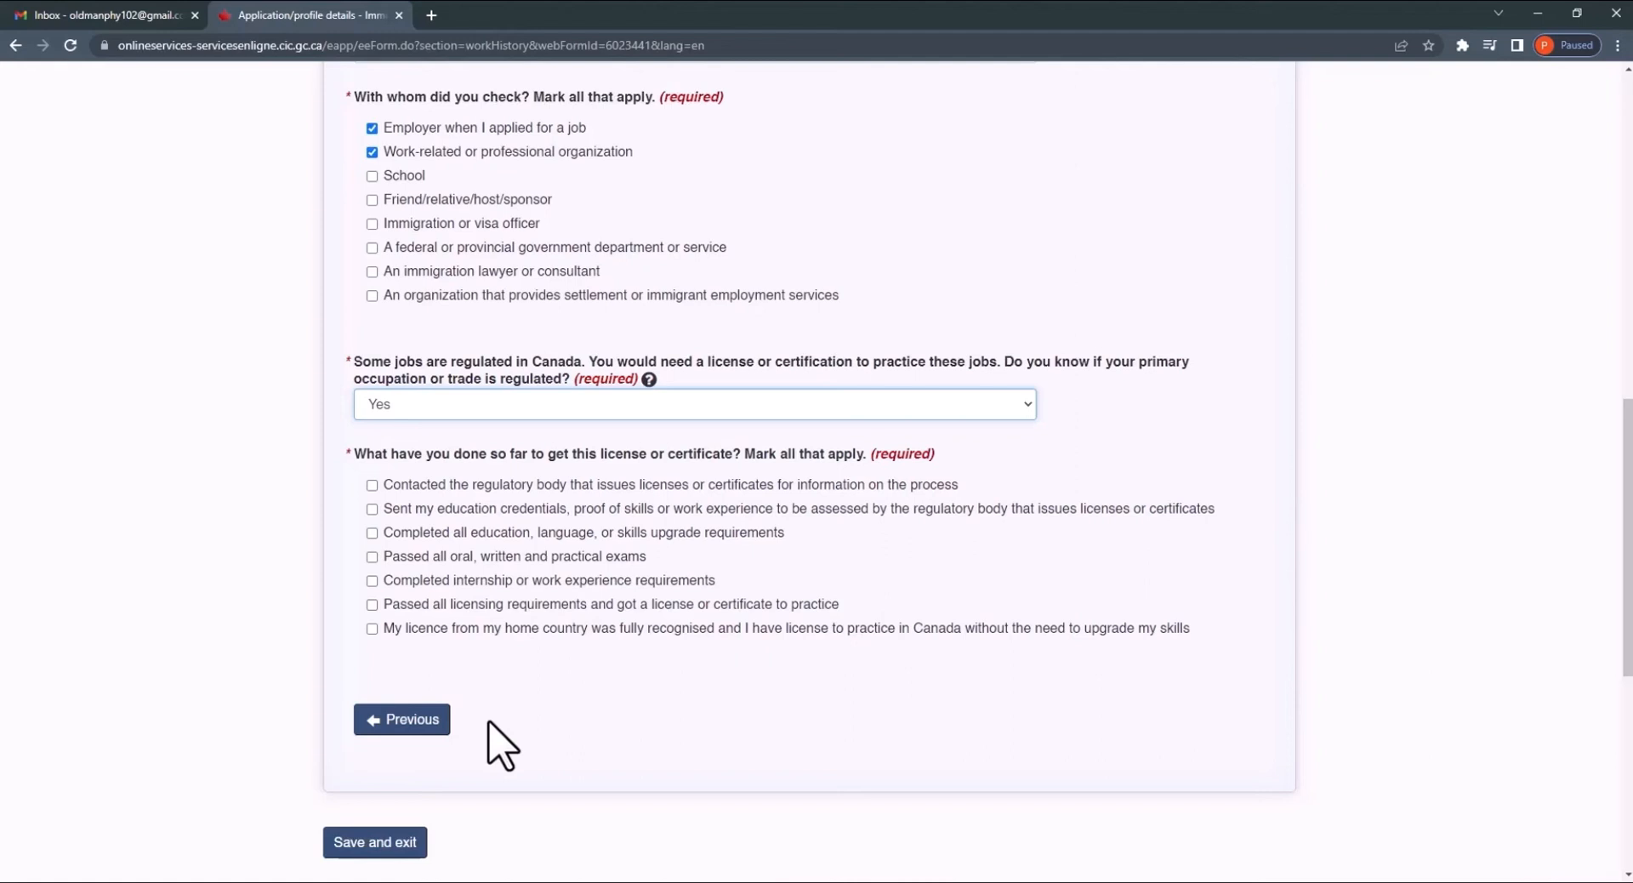
left_click(442, 412)
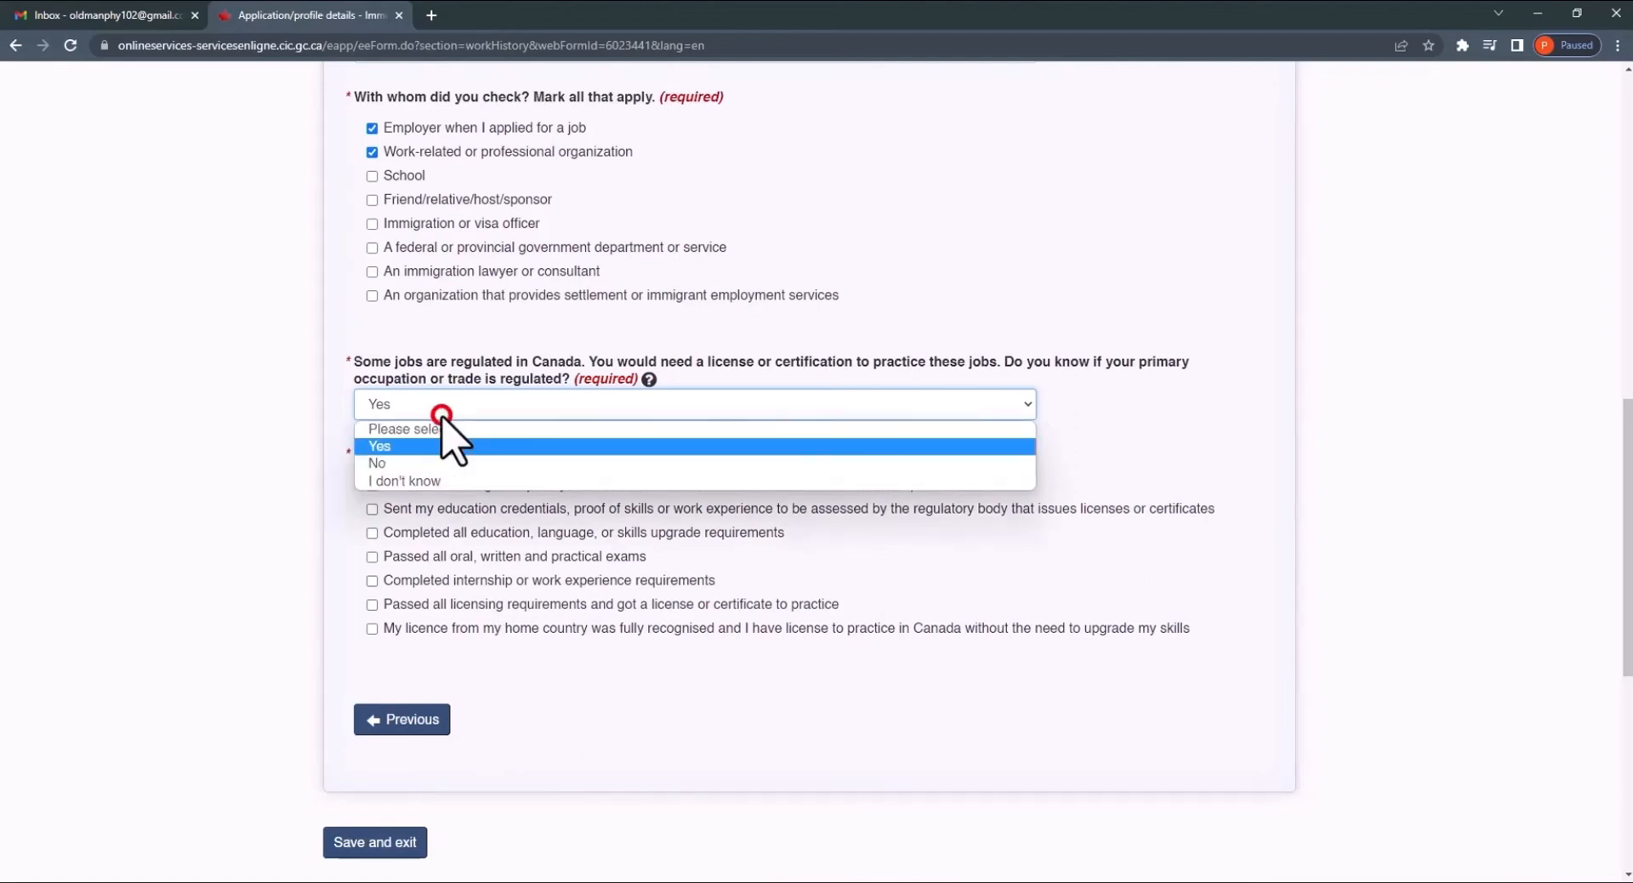
left_click(416, 466)
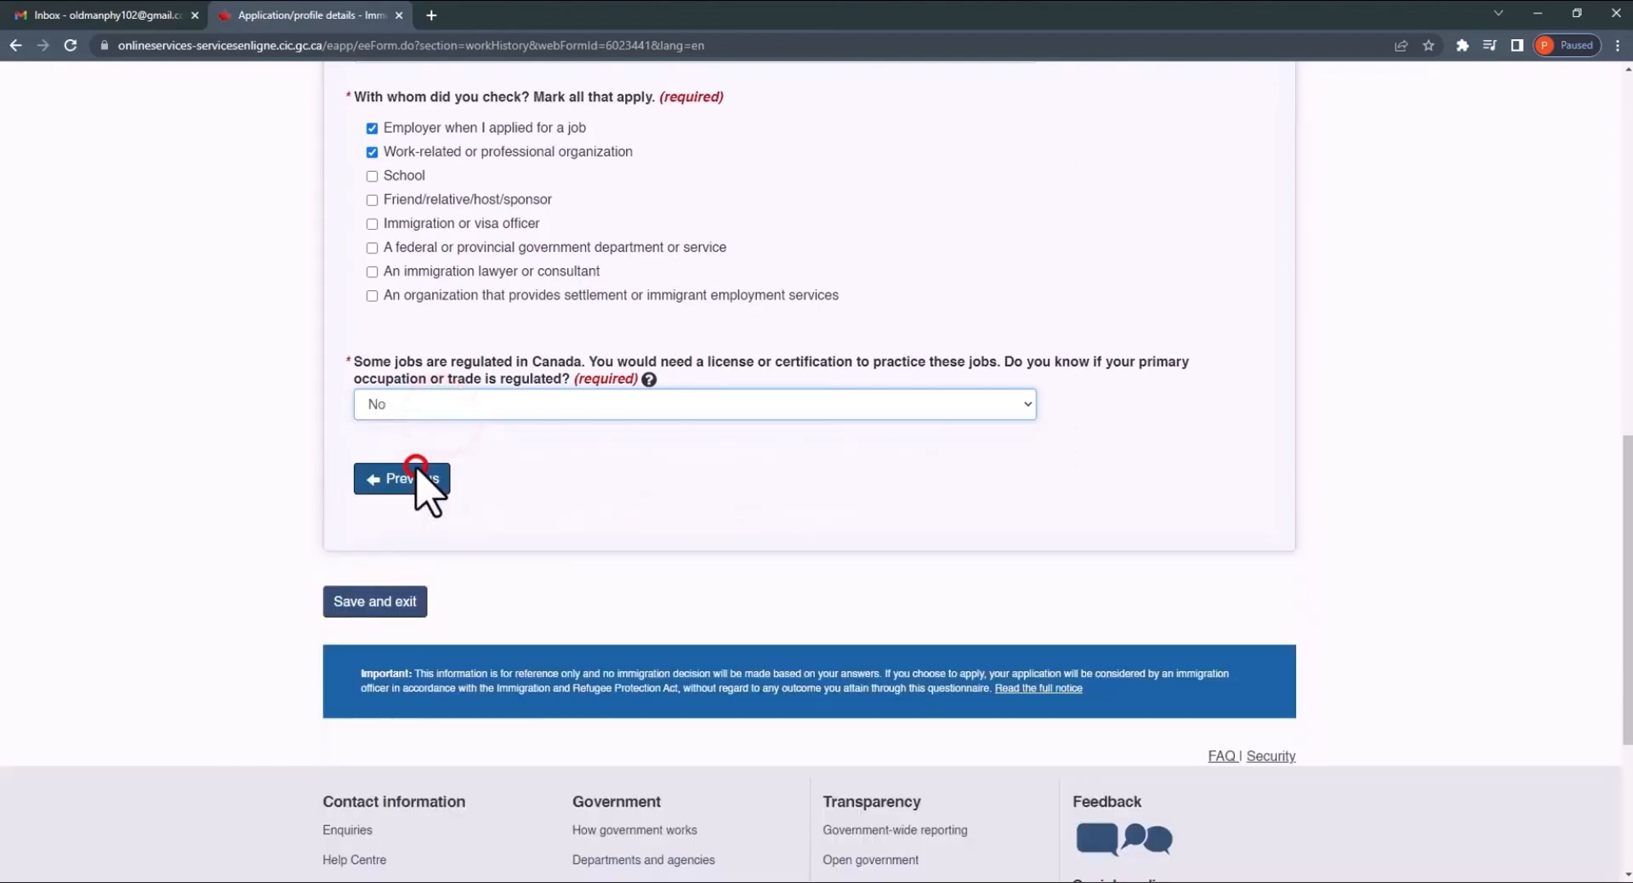
left_click(384, 602)
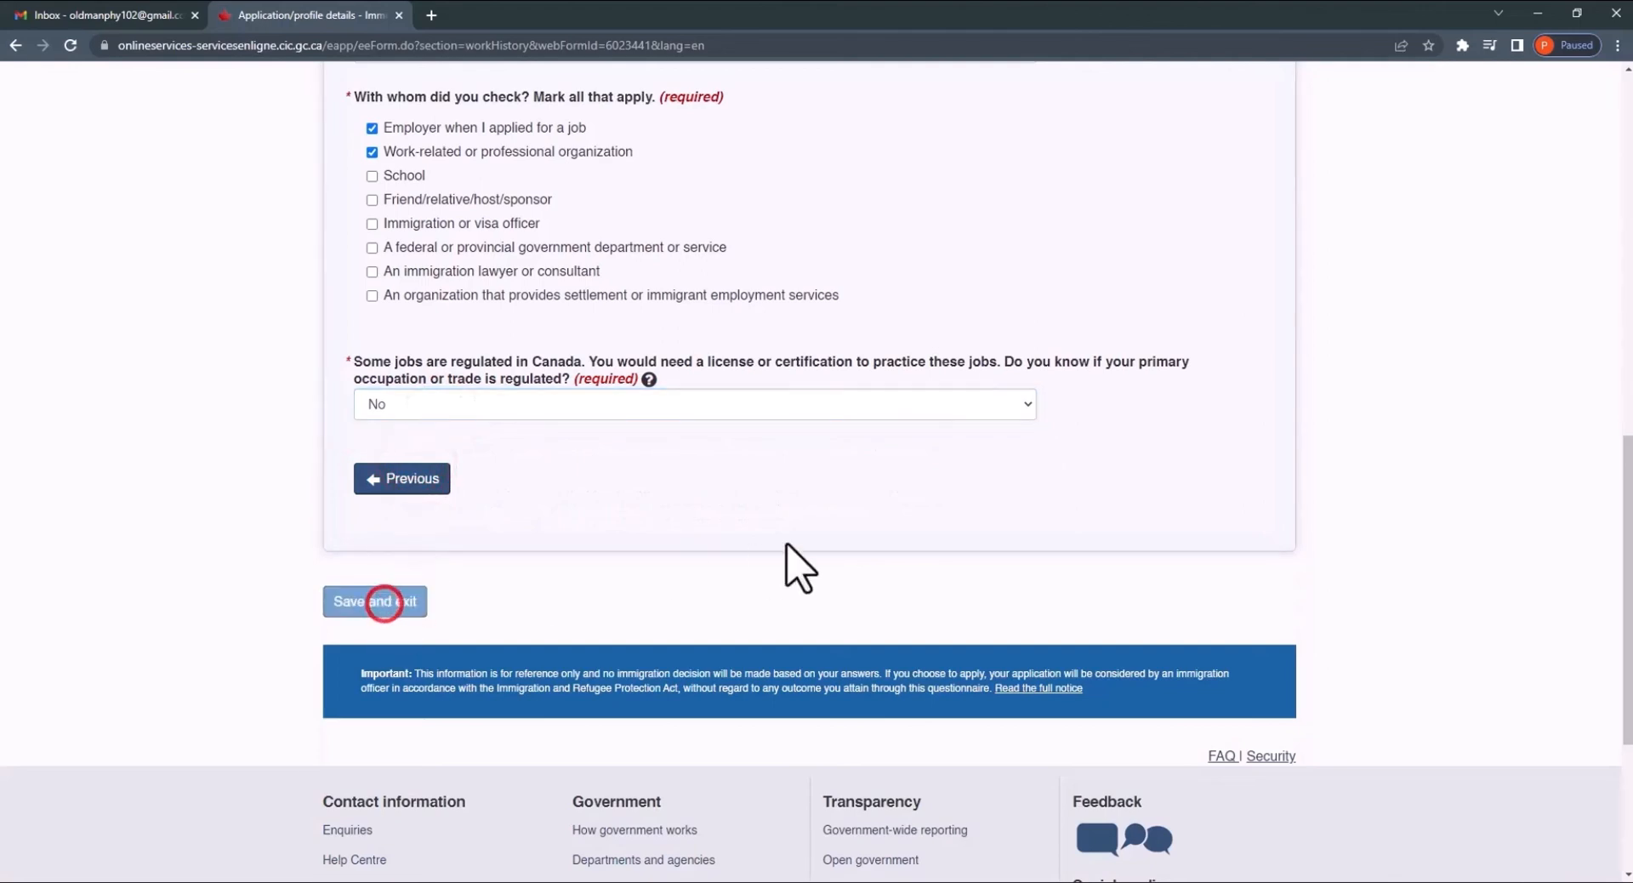
scroll(935, 613, "down", 2)
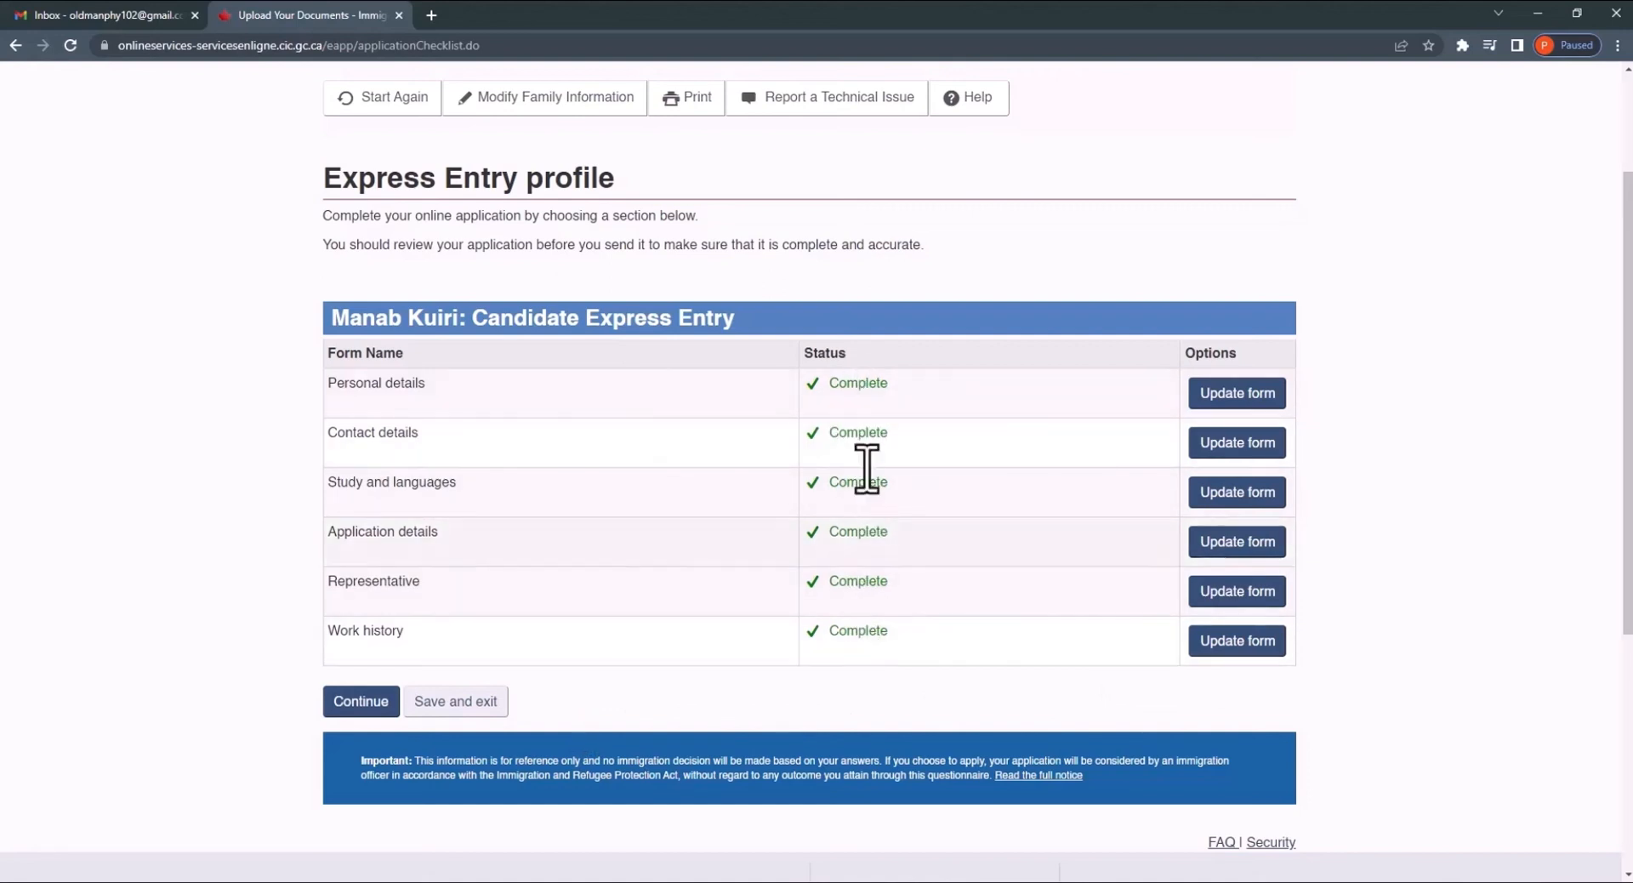
Step: Continue past the six completed forms to the declaration and electronic signature
left_click(358, 703)
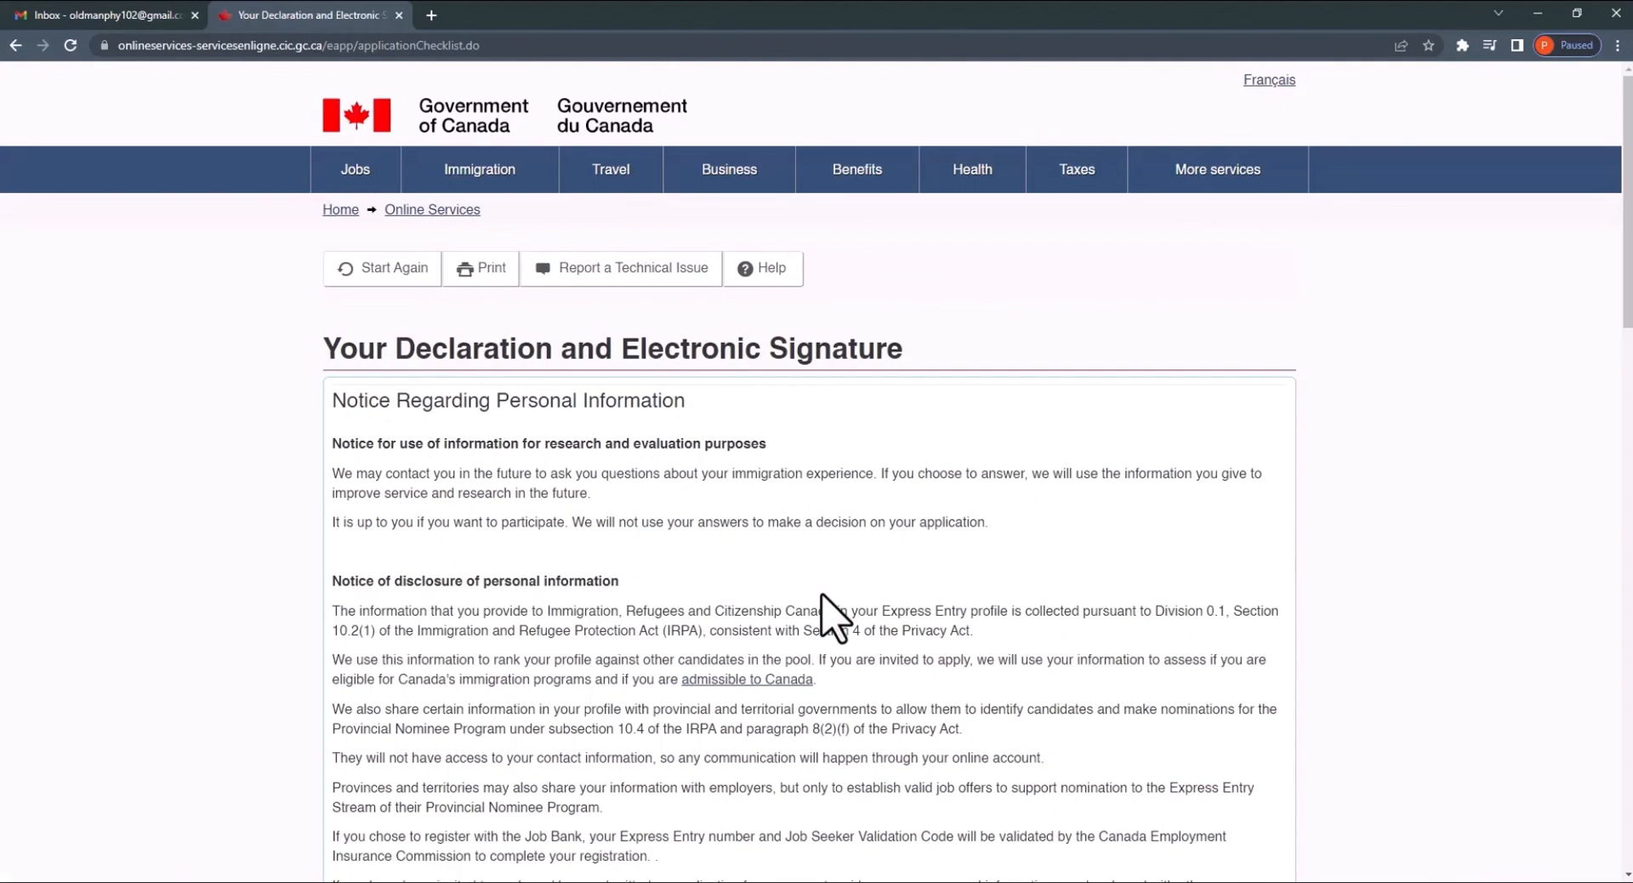
Step: Select I agree for both the declaration statement and the research and evaluation consent
scroll(829, 616, "down", 8)
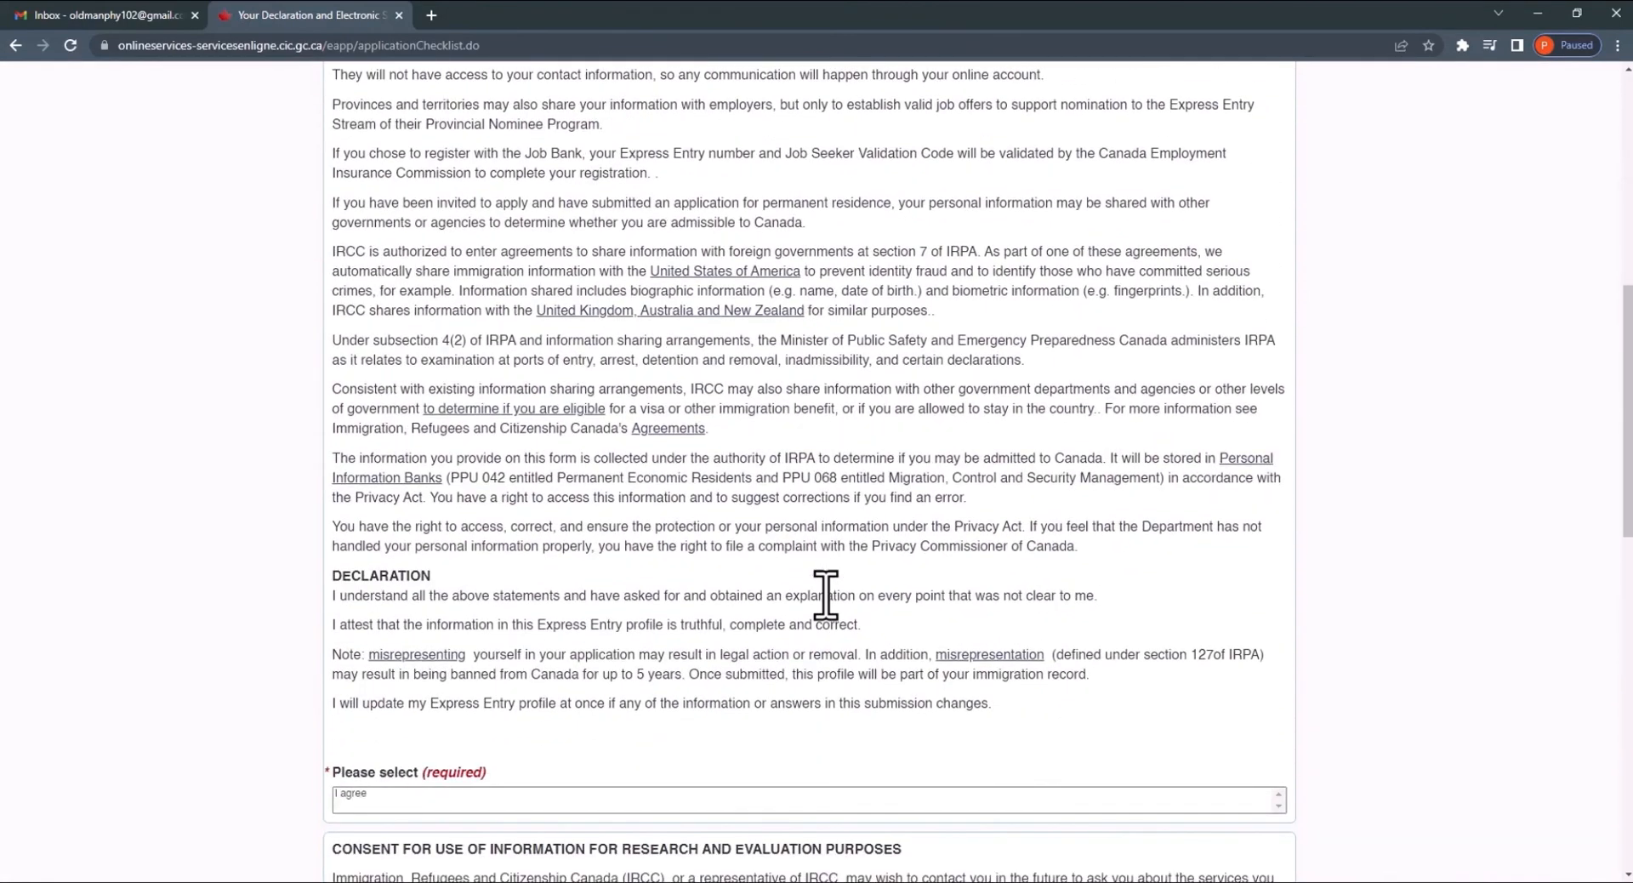
scroll(826, 595, "down", 4)
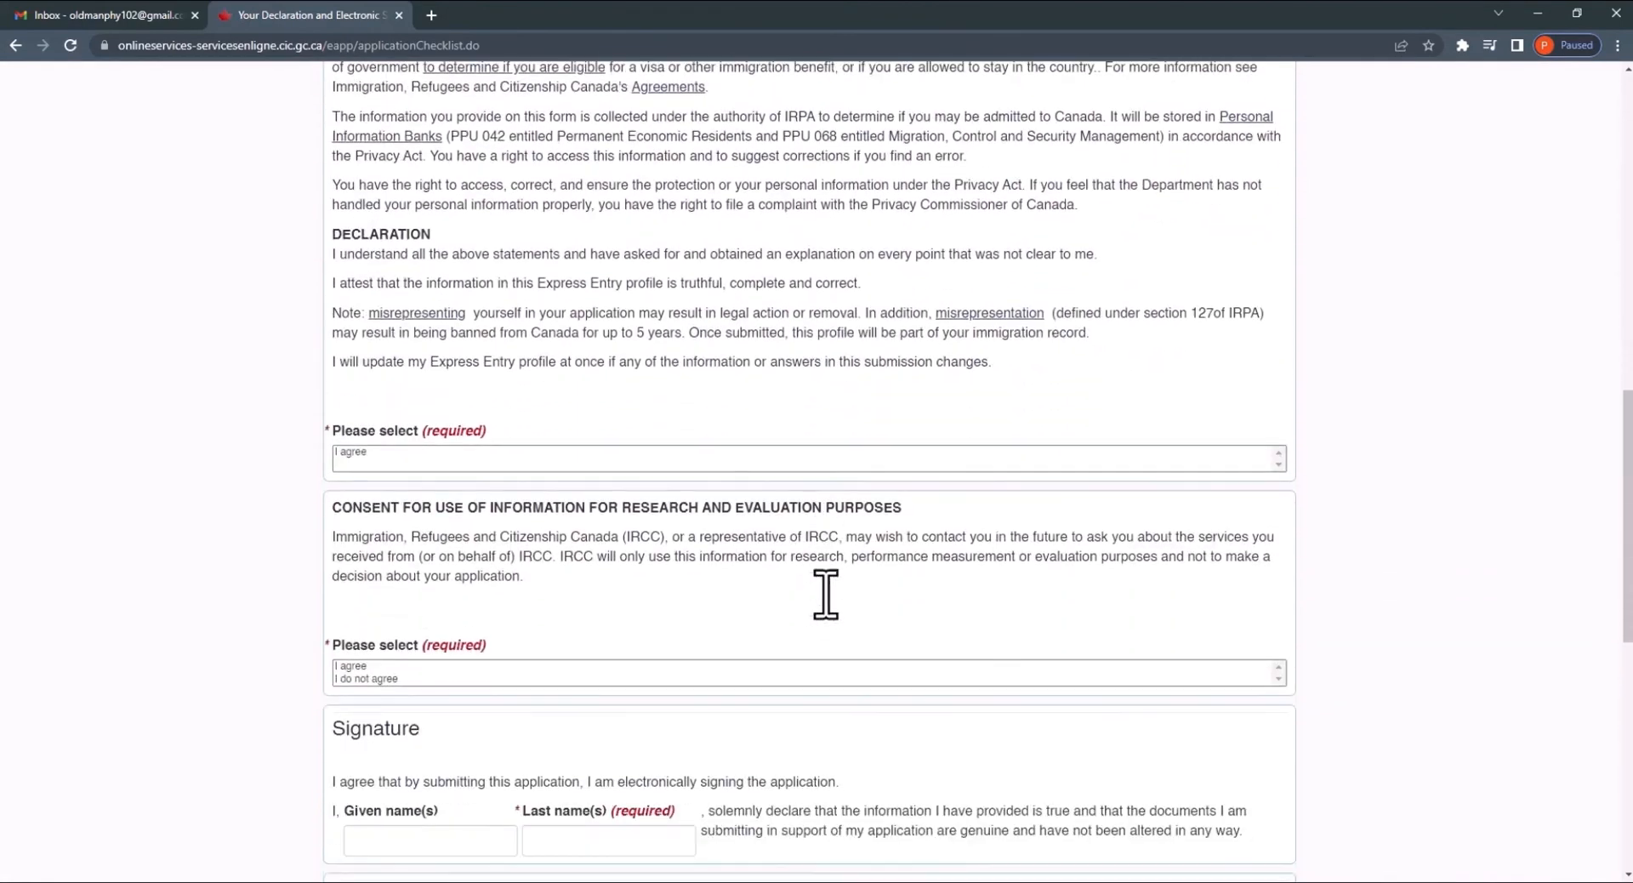
left_click(355, 453)
left_click(361, 667)
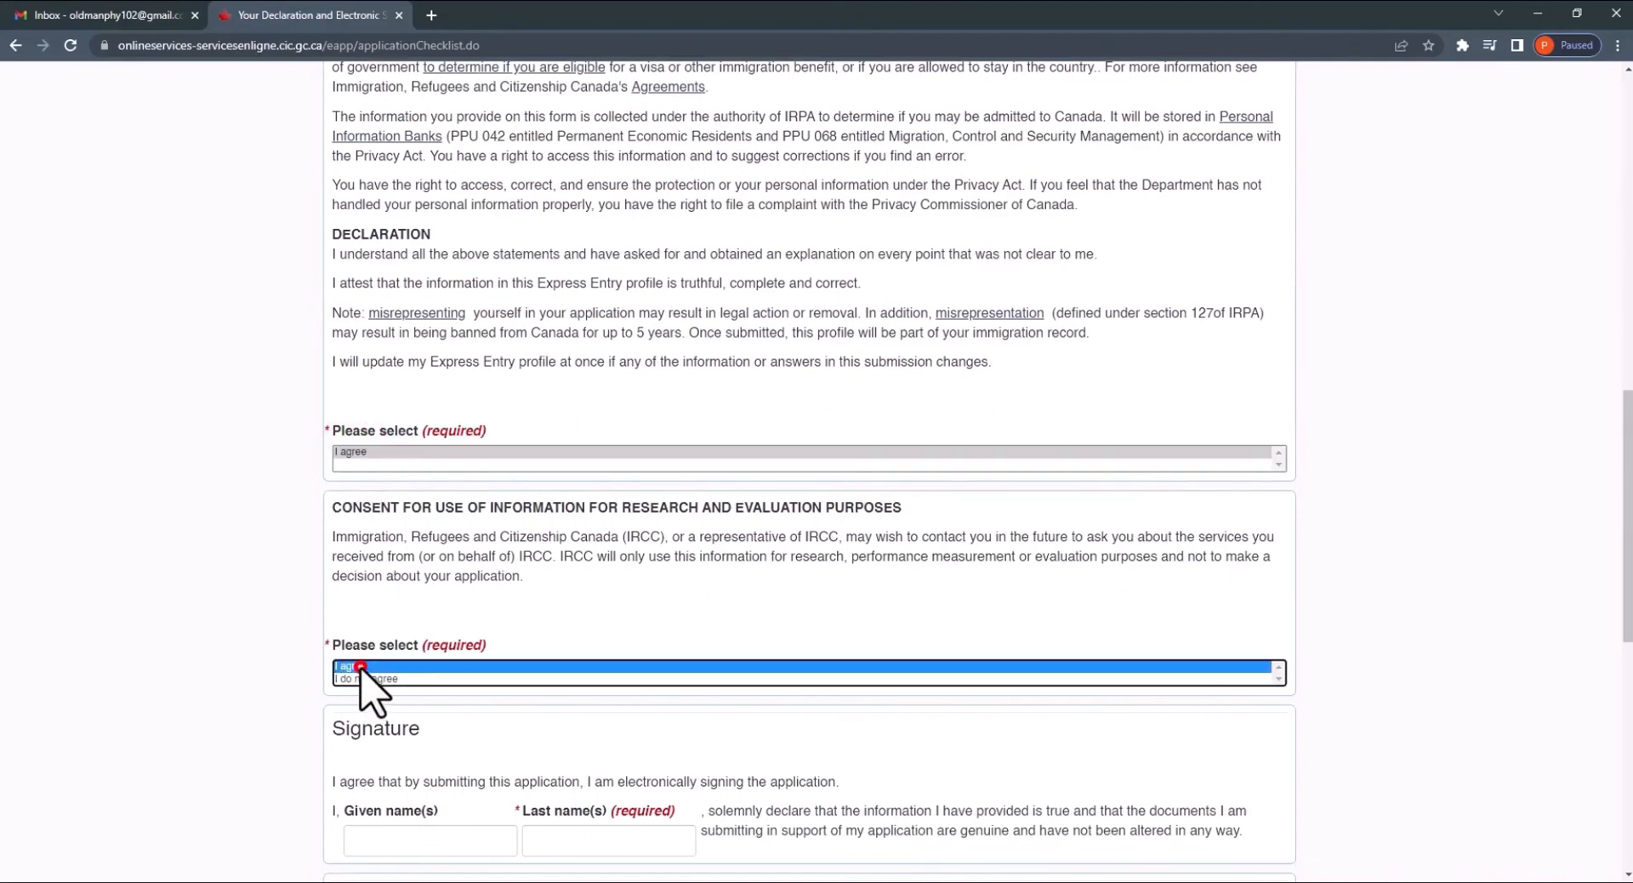
Step: Sign the declaration with the applicant's given name, last name and security answer
scroll(529, 655, "down", 2)
scroll(529, 672, "down", 2)
left_click(436, 585)
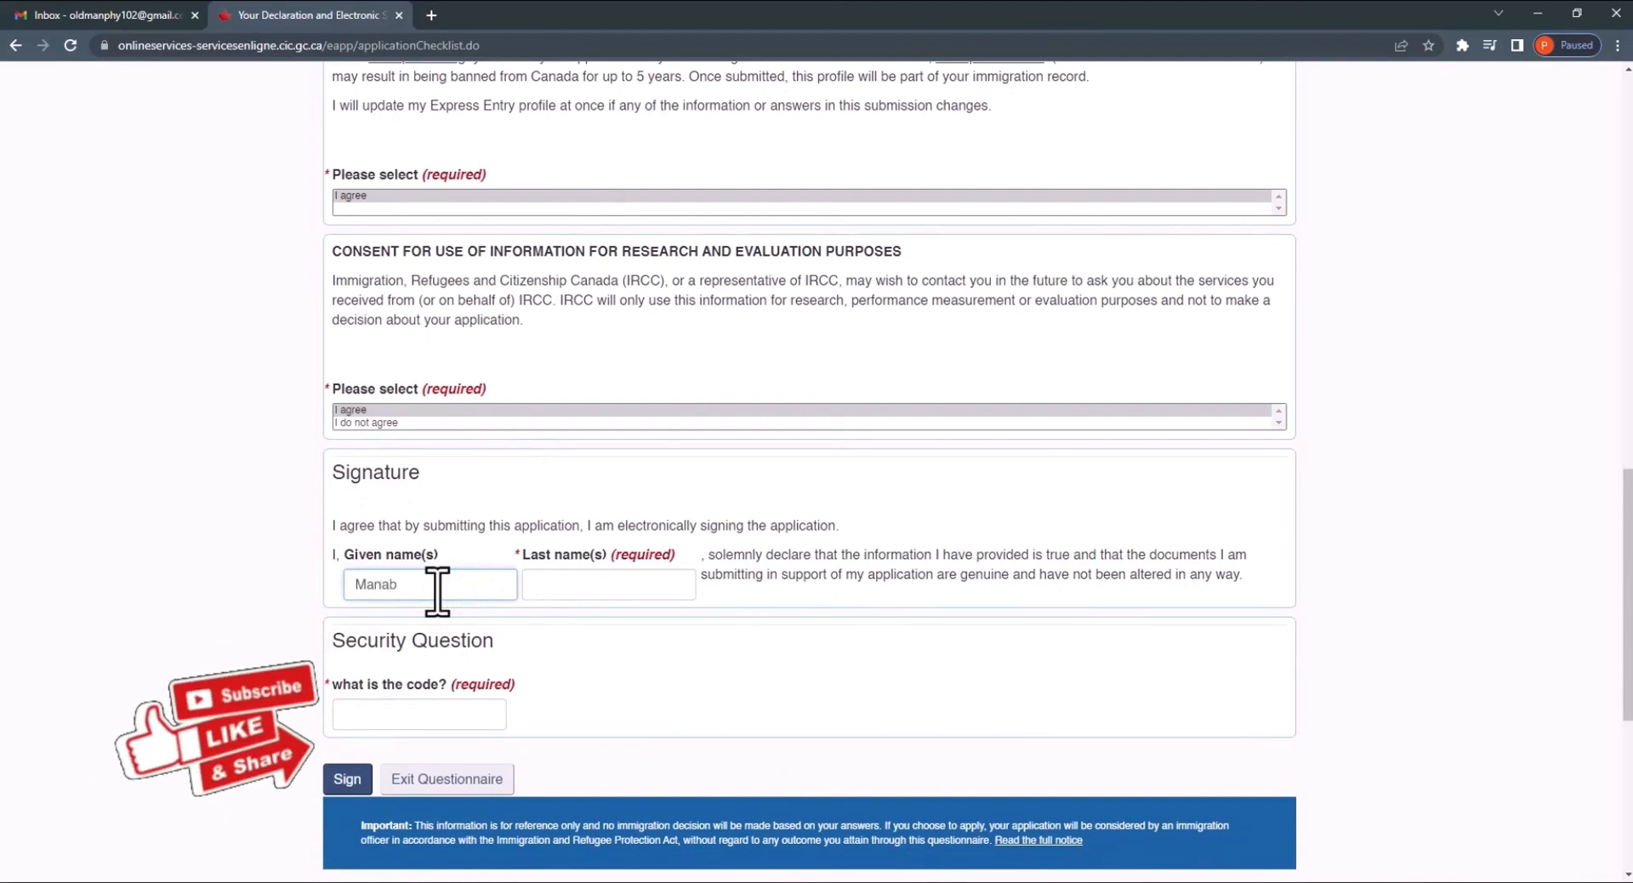
left_click(660, 593)
left_click(365, 712)
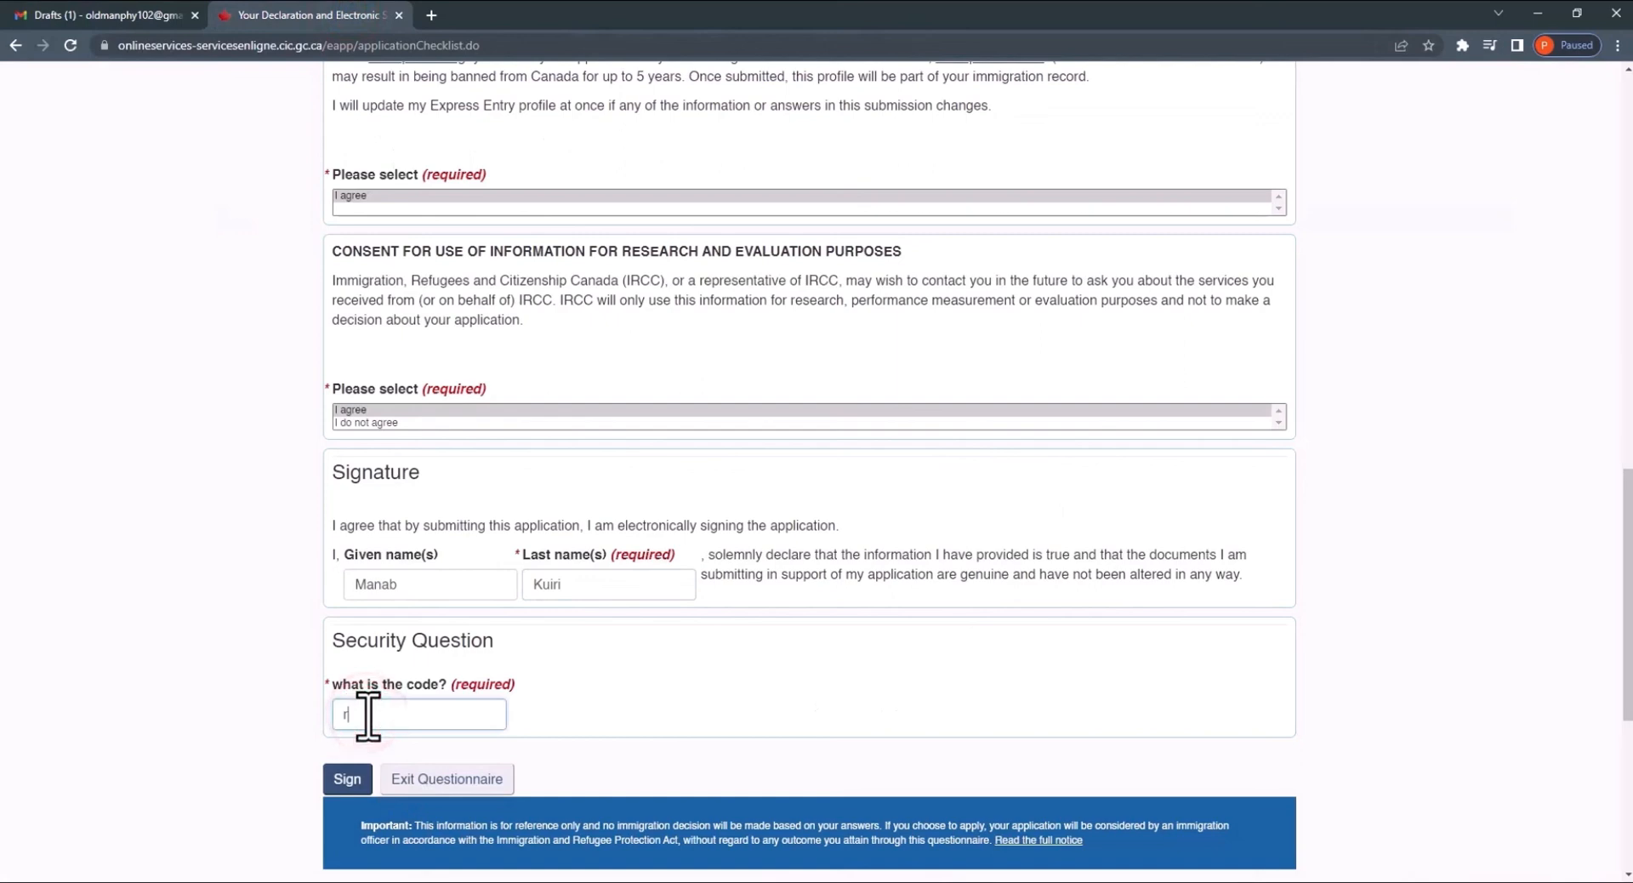
left_click(345, 778)
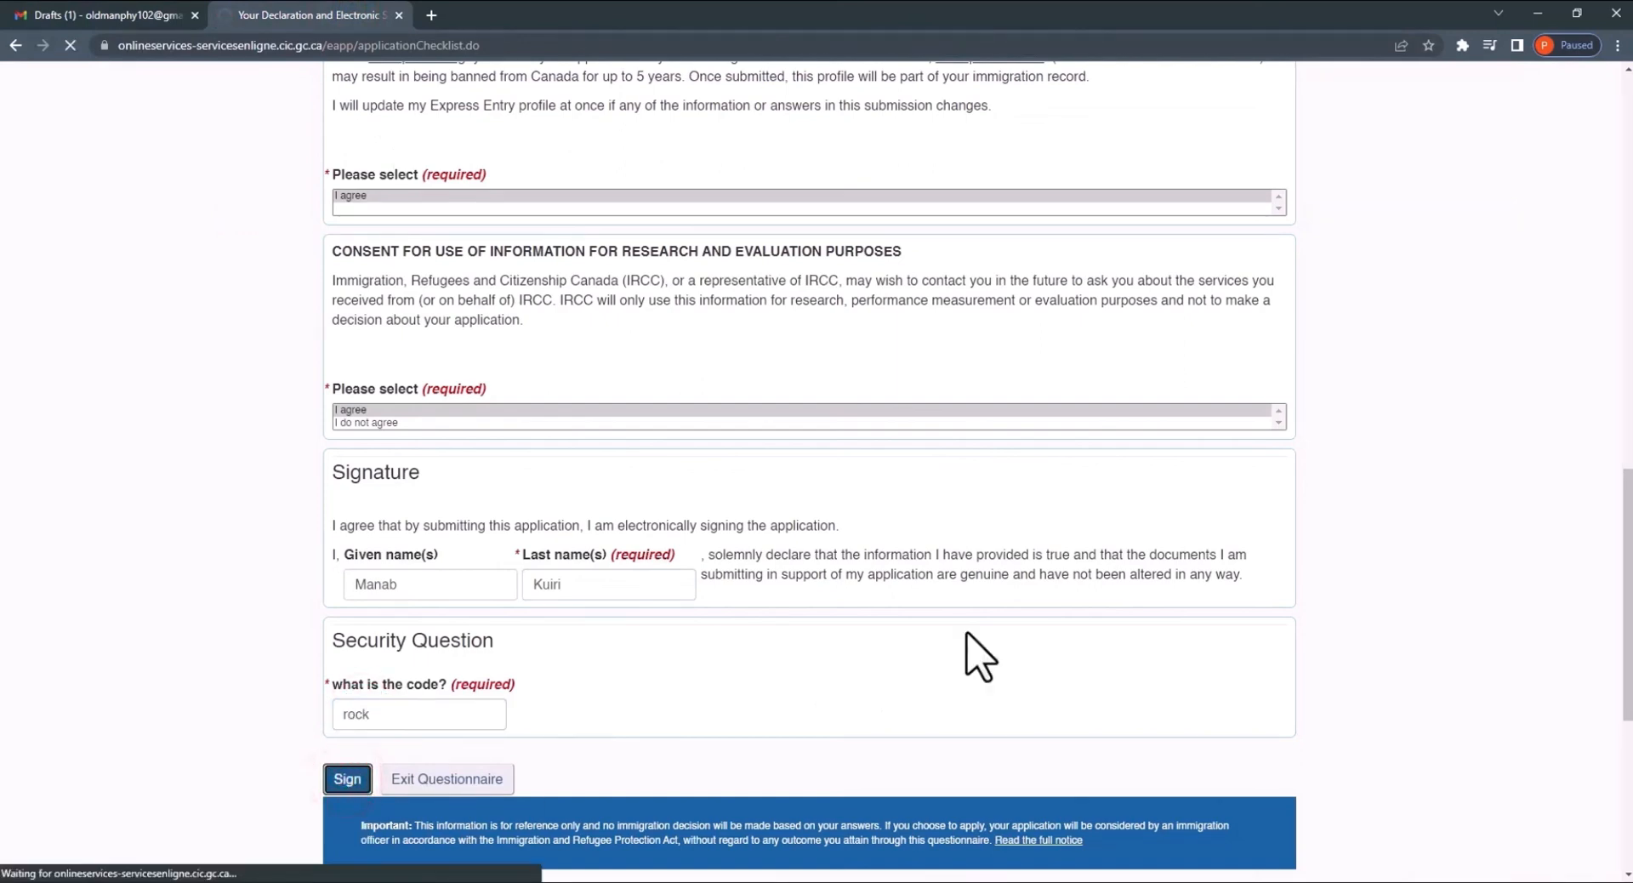
Step: Transmit the signed Express Entry profile
scroll(765, 671, "down", 5)
scroll(544, 689, "down", 10)
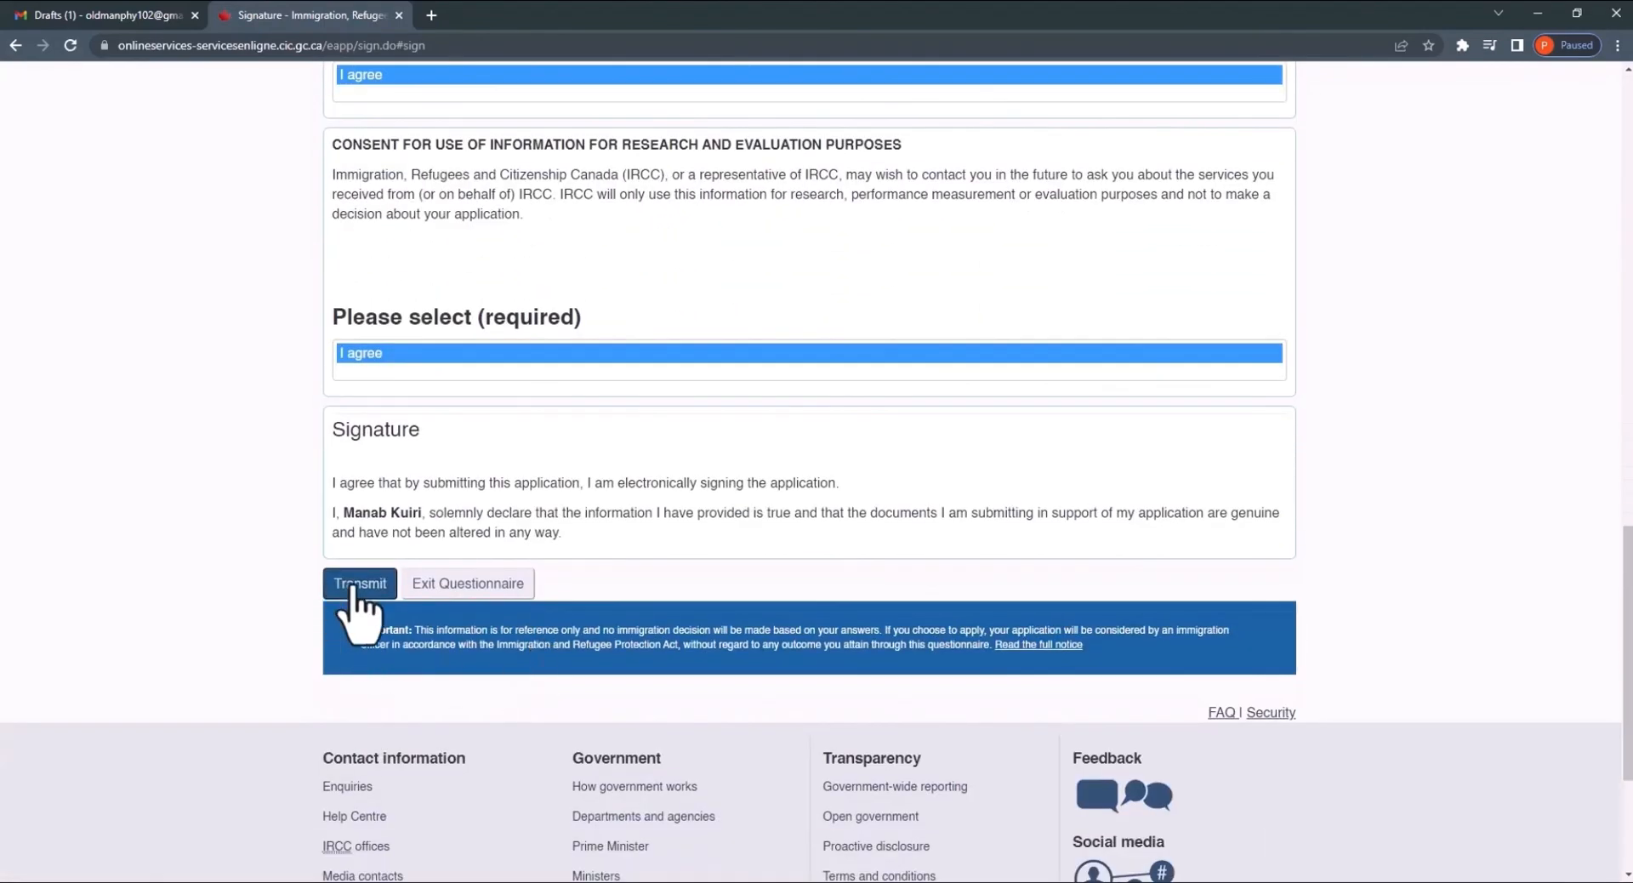
left_click(357, 586)
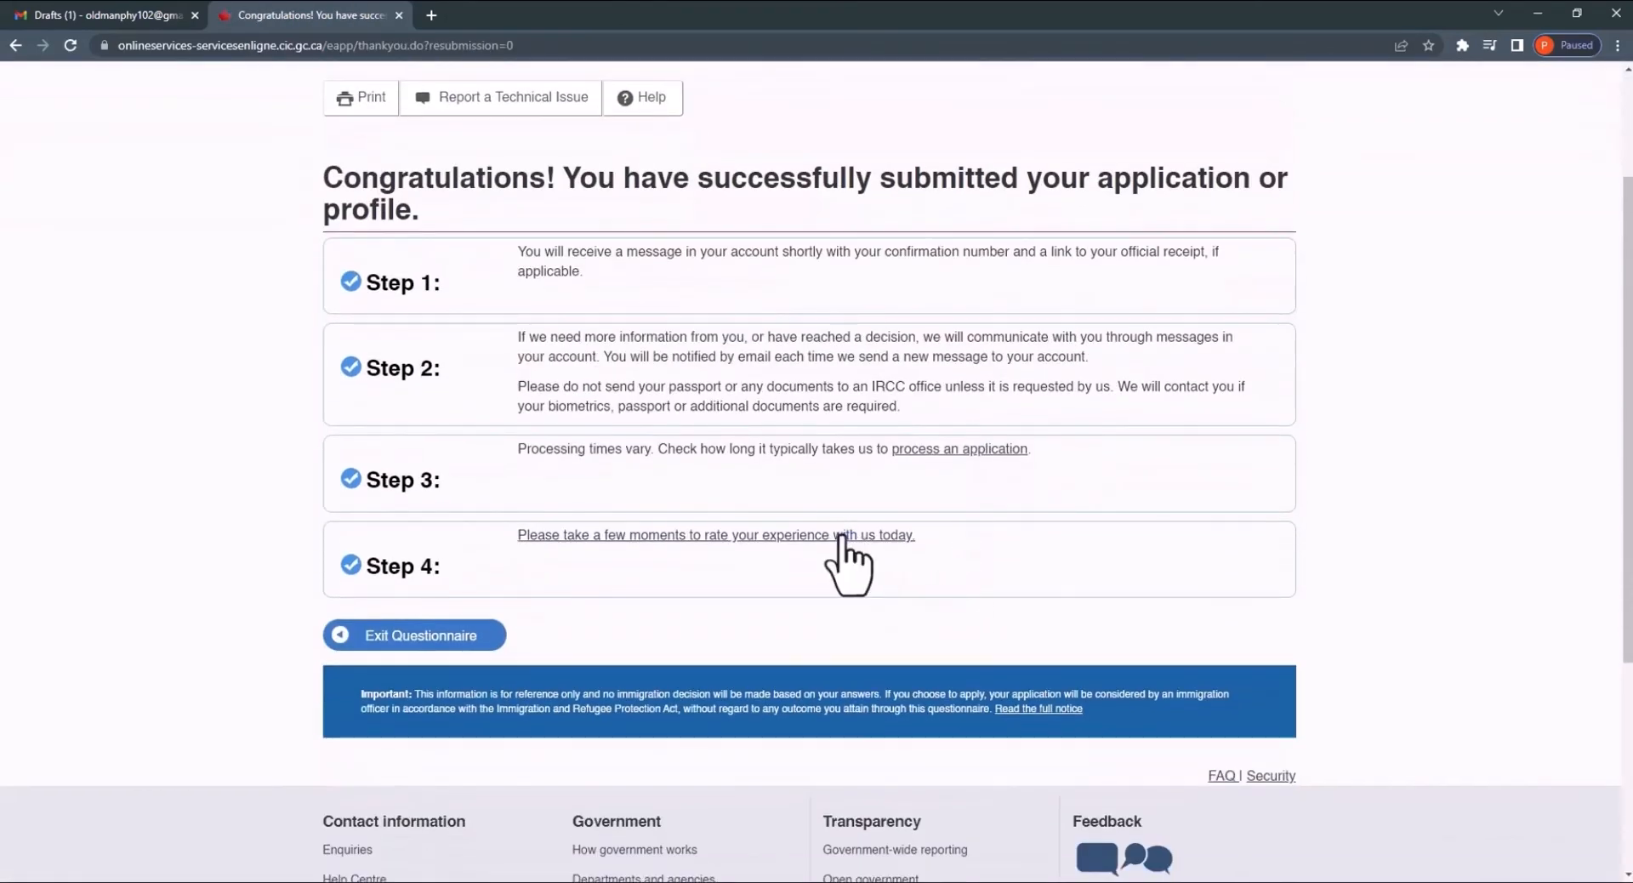
Step: Exit the questionnaire and open the submitted Express Entry application's full status
scroll(1190, 374, "up", 1)
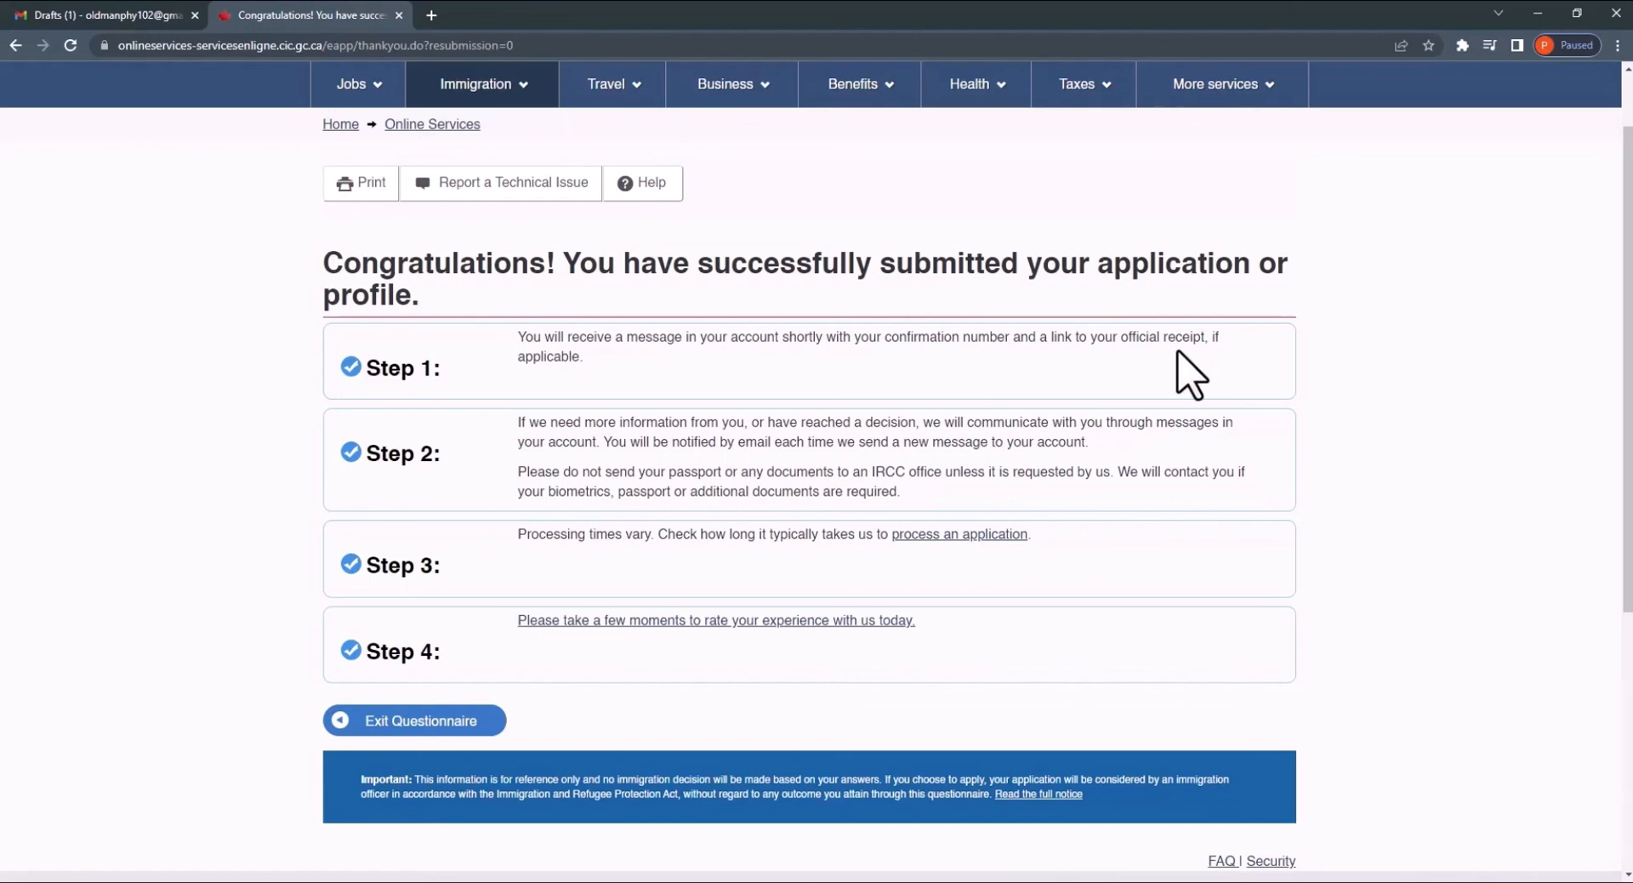
left_click(430, 721)
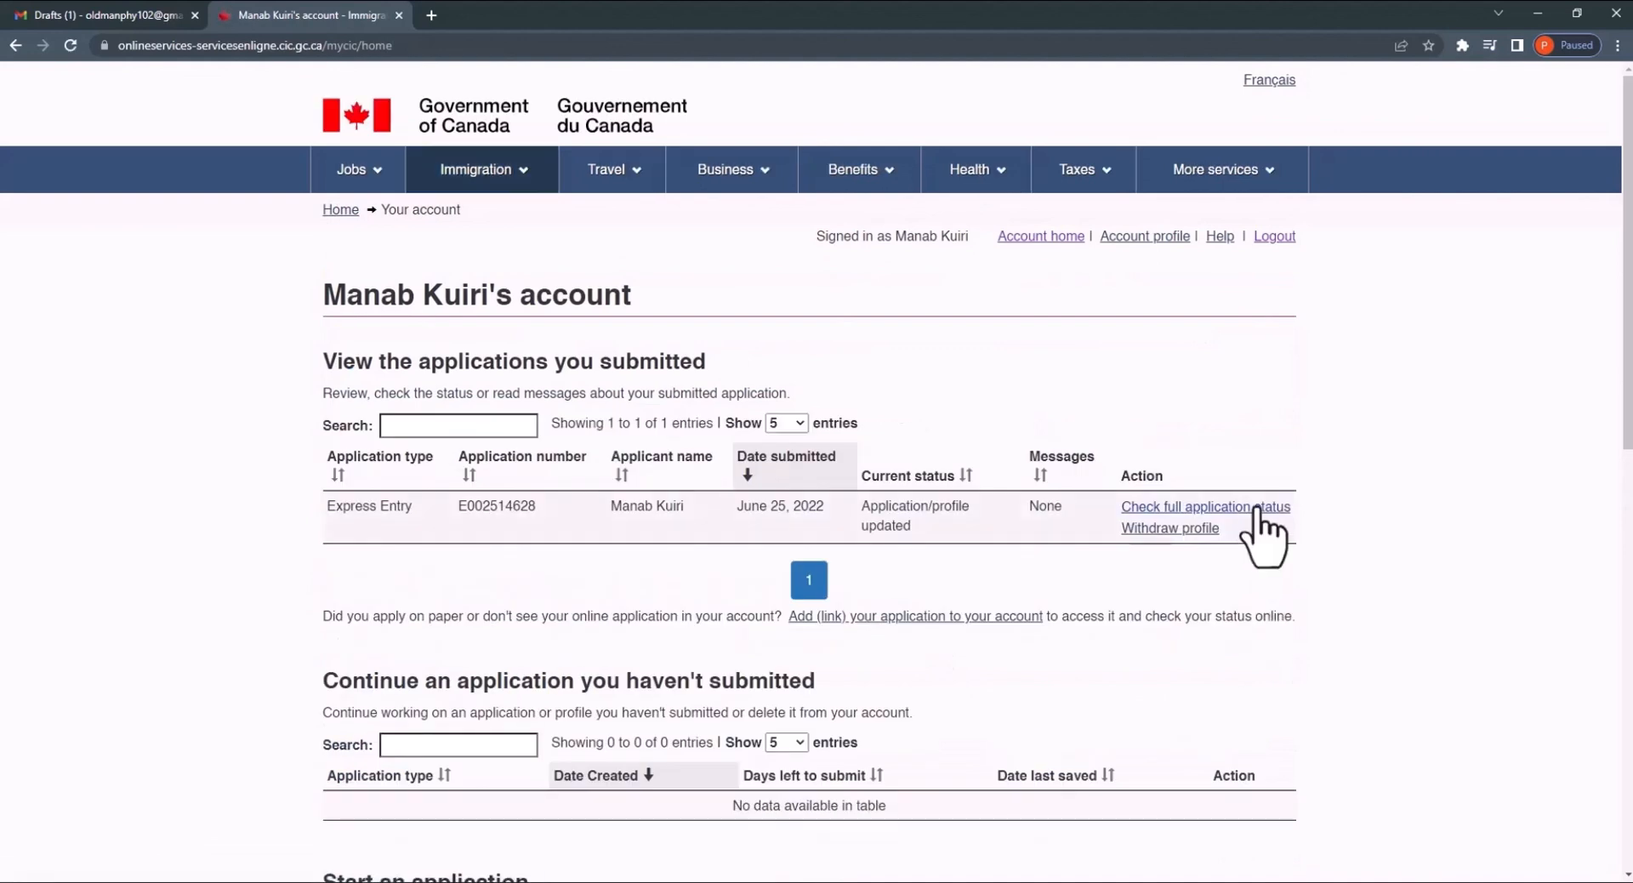
left_click(1255, 506)
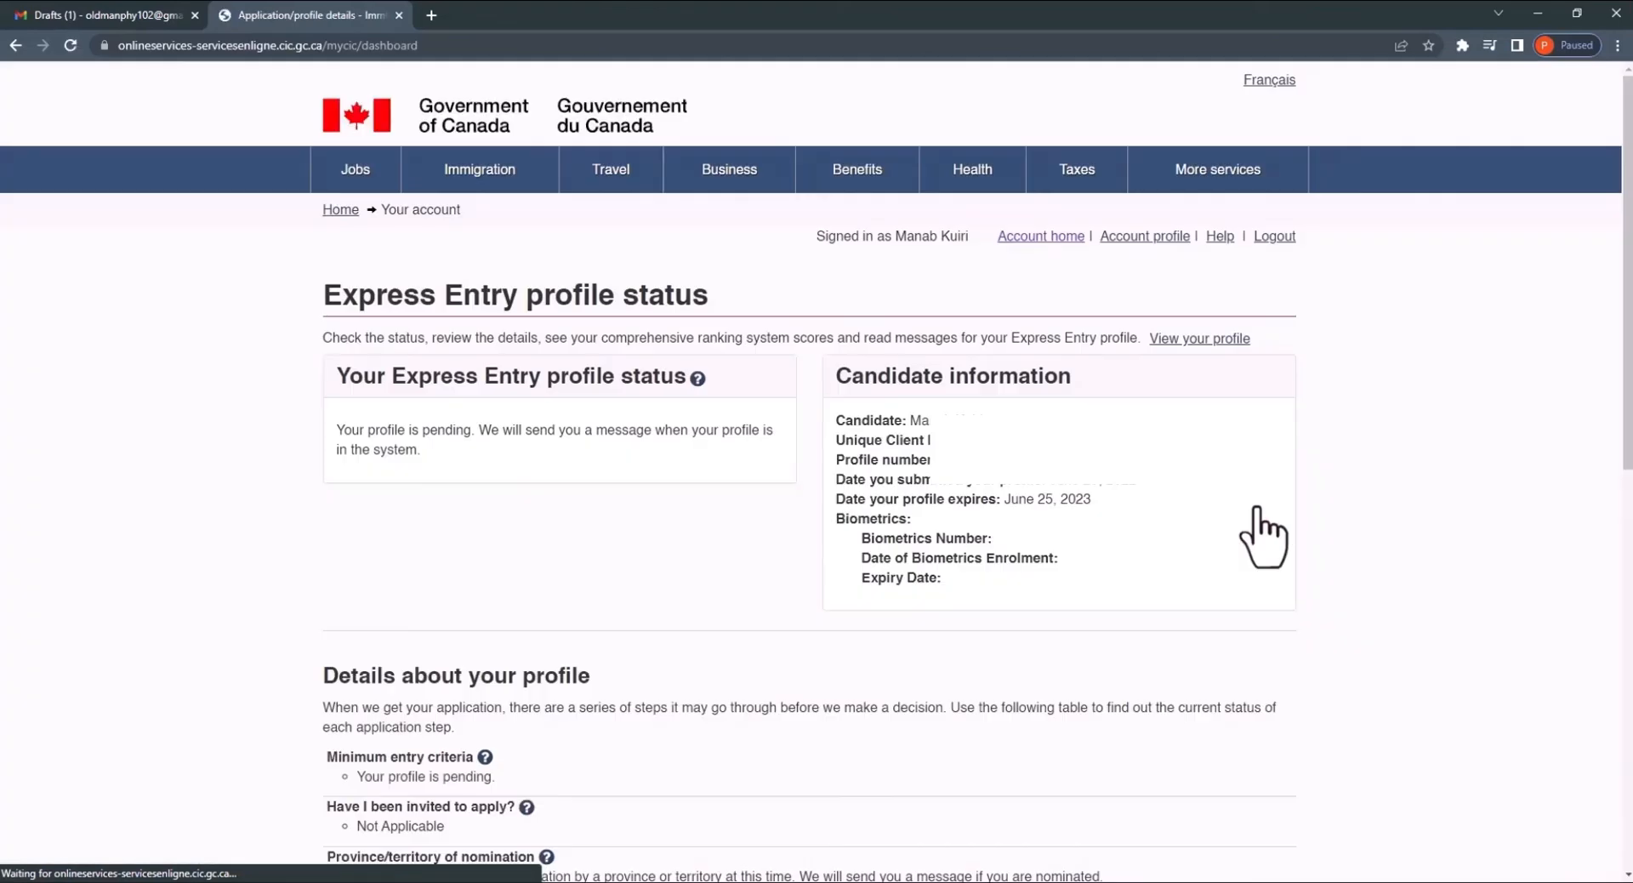
Step: Highlight Federal Skilled Worker and Canadian Experience Class as Met in the eligibility table
scroll(315, 208, "down", 6)
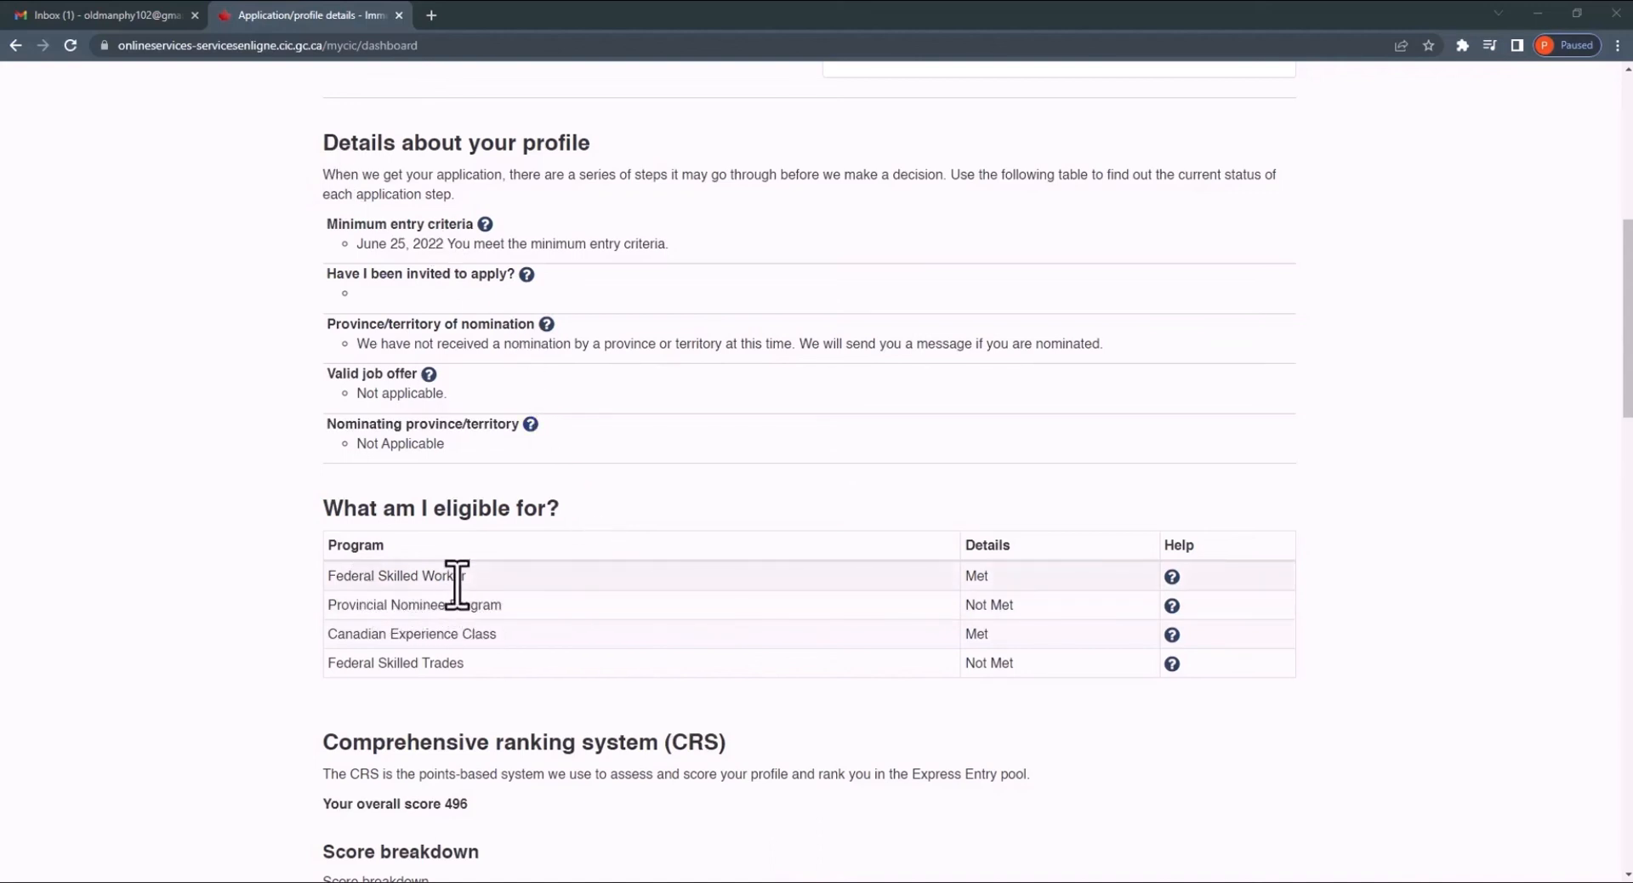
left_click_drag(466, 577, 331, 578)
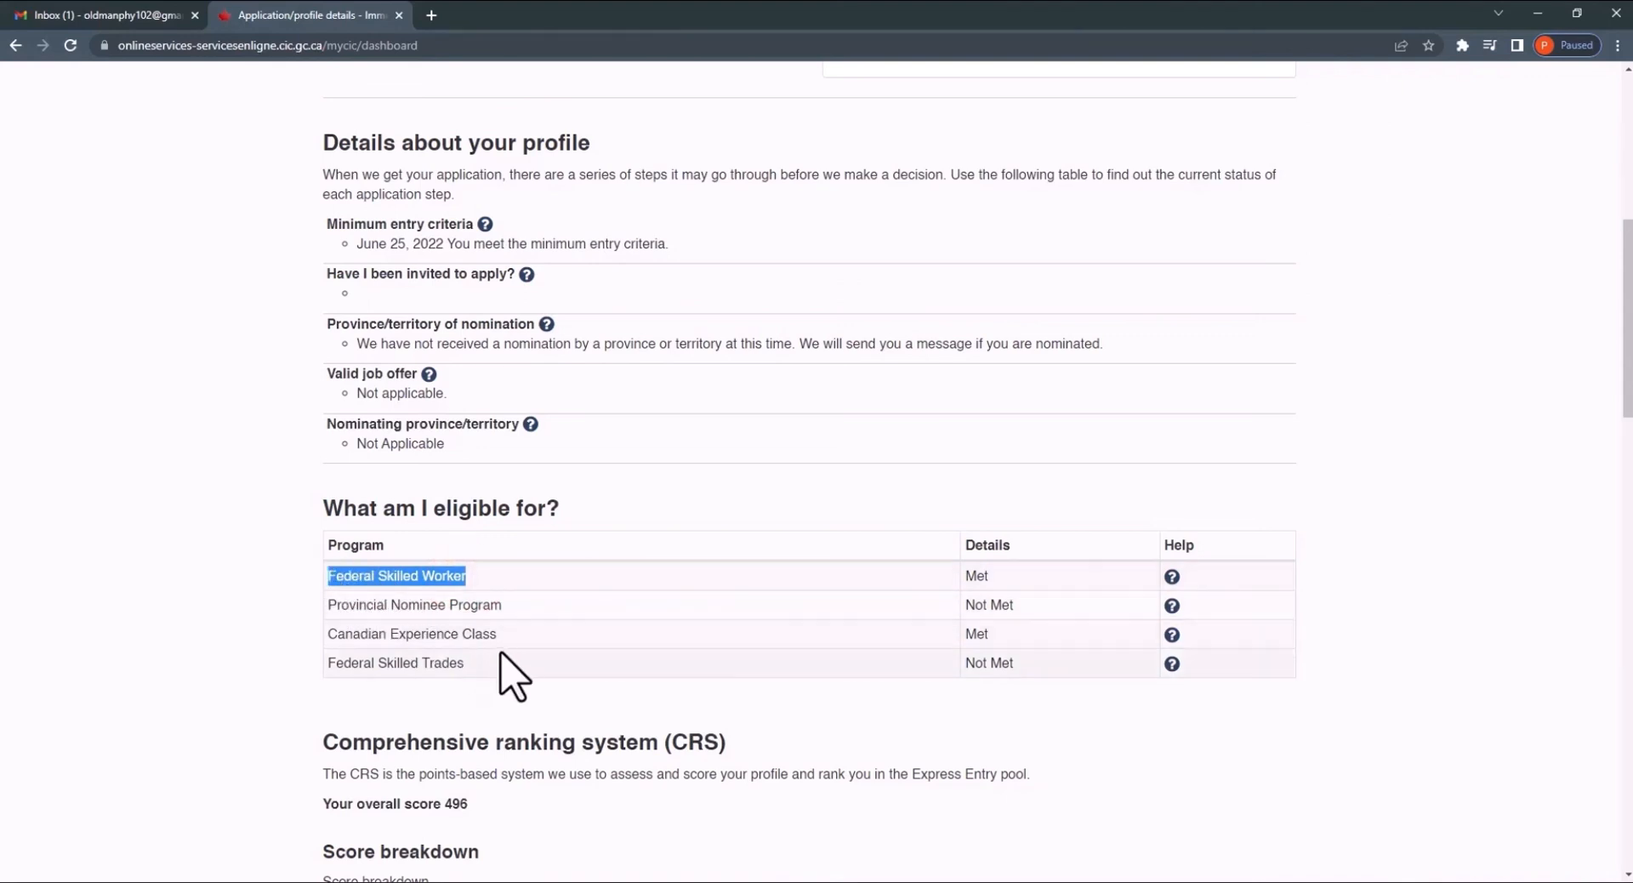
left_click_drag(497, 635, 330, 640)
left_click_drag(1017, 575, 959, 577)
left_click(1000, 634)
left_click_drag(1000, 634, 978, 633)
Step: Scroll through the CRS score breakdown tables showing the overall score of 496
scroll(994, 613, "down", 3)
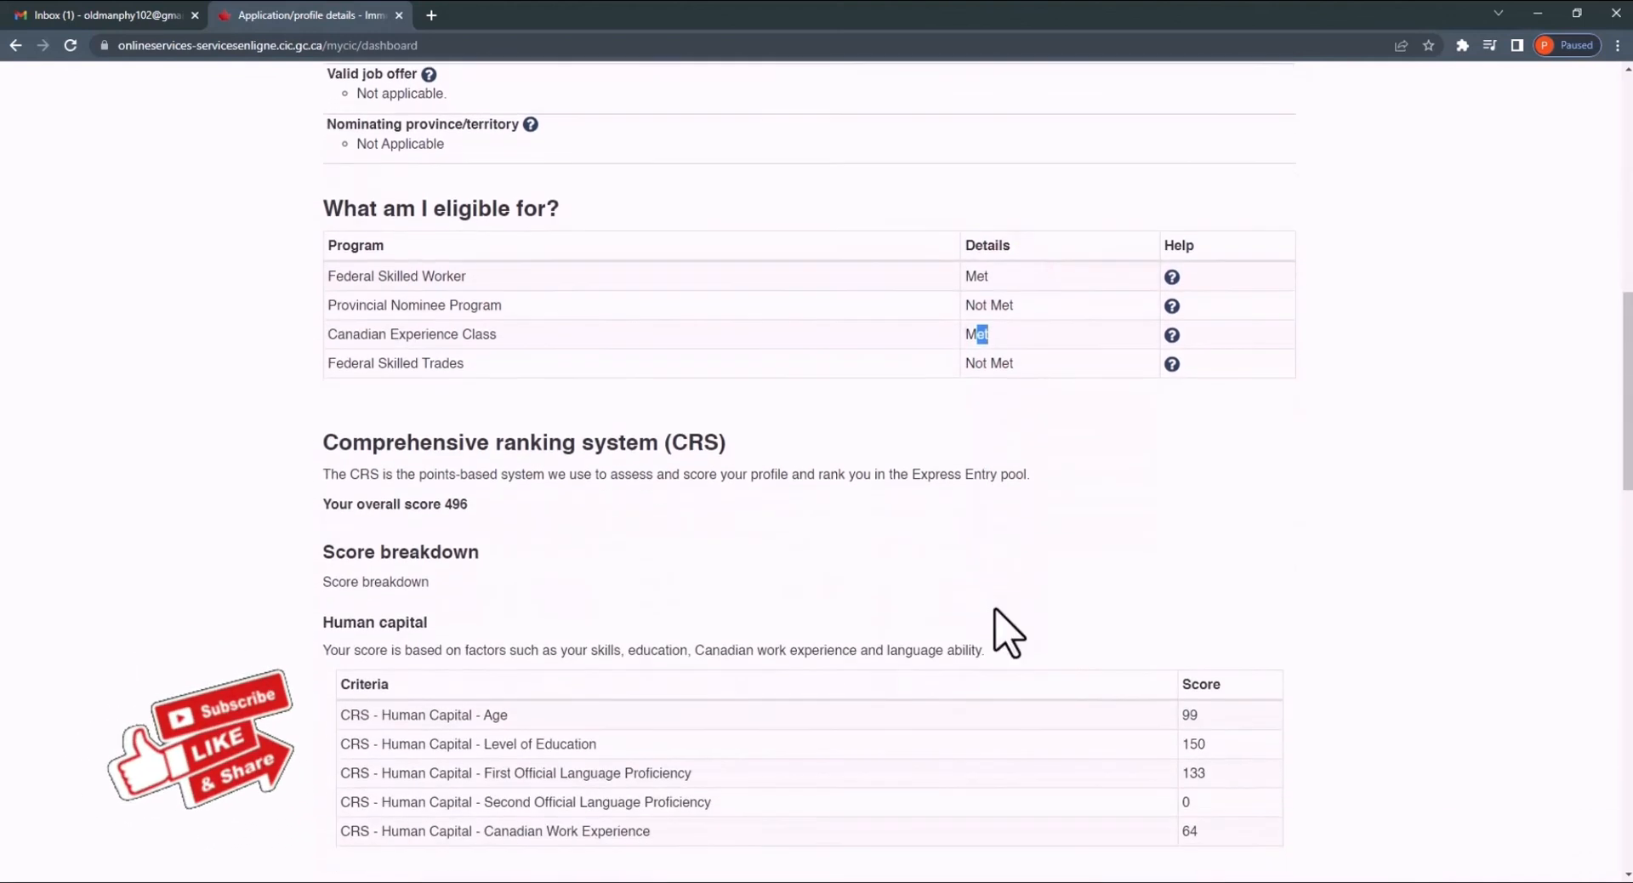
scroll(993, 608, "down", 1)
left_click(857, 602)
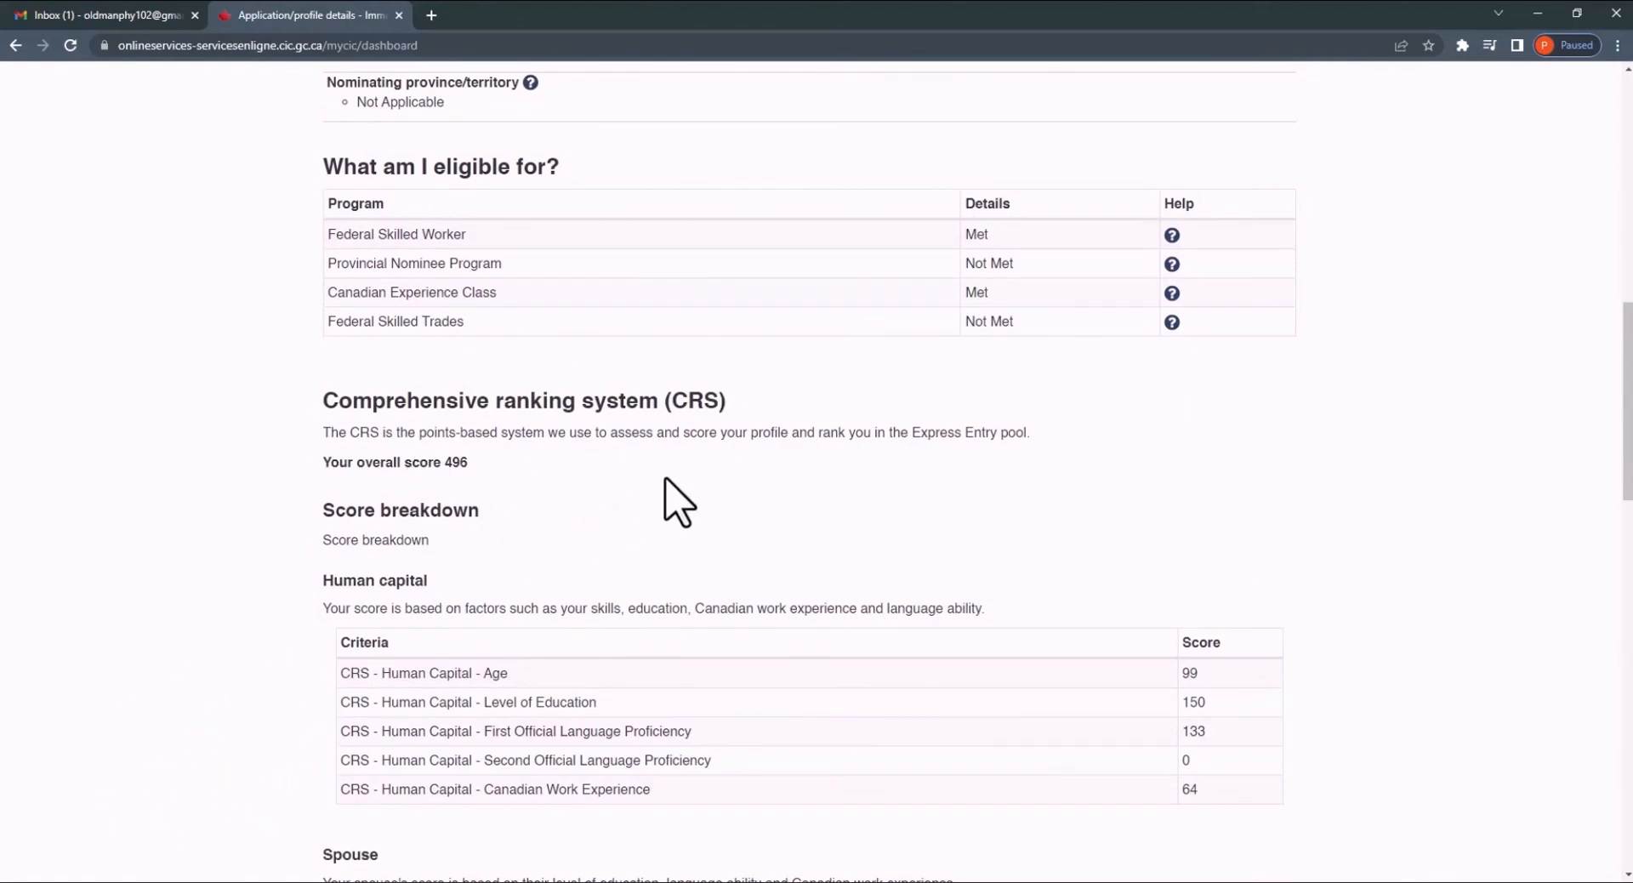
scroll(731, 467, "down", 2)
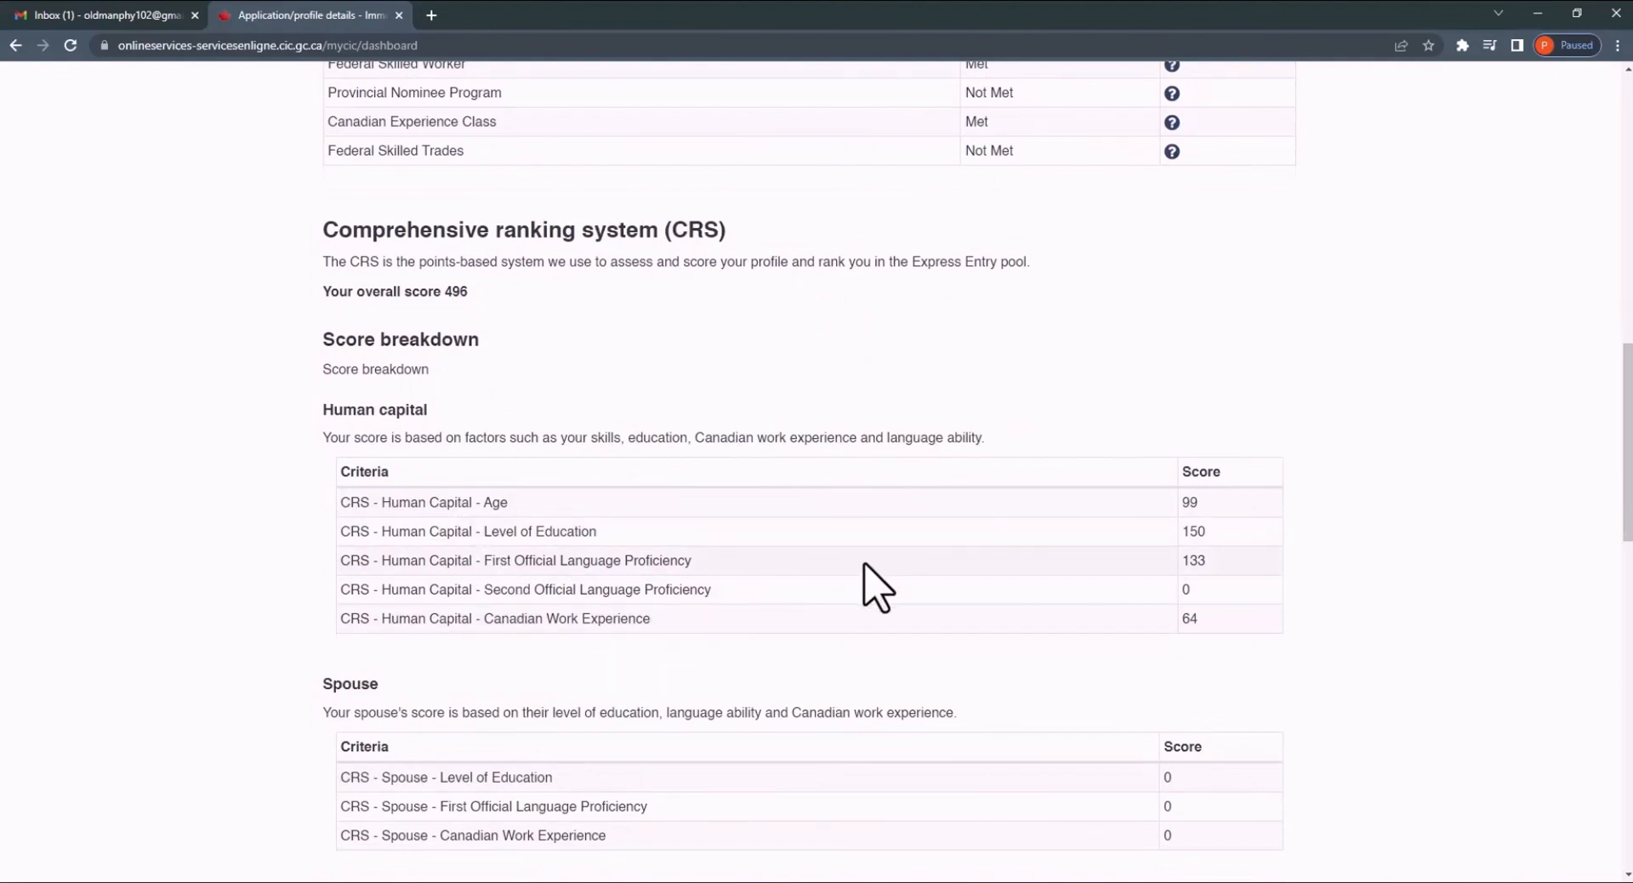
scroll(863, 565, "down", 3)
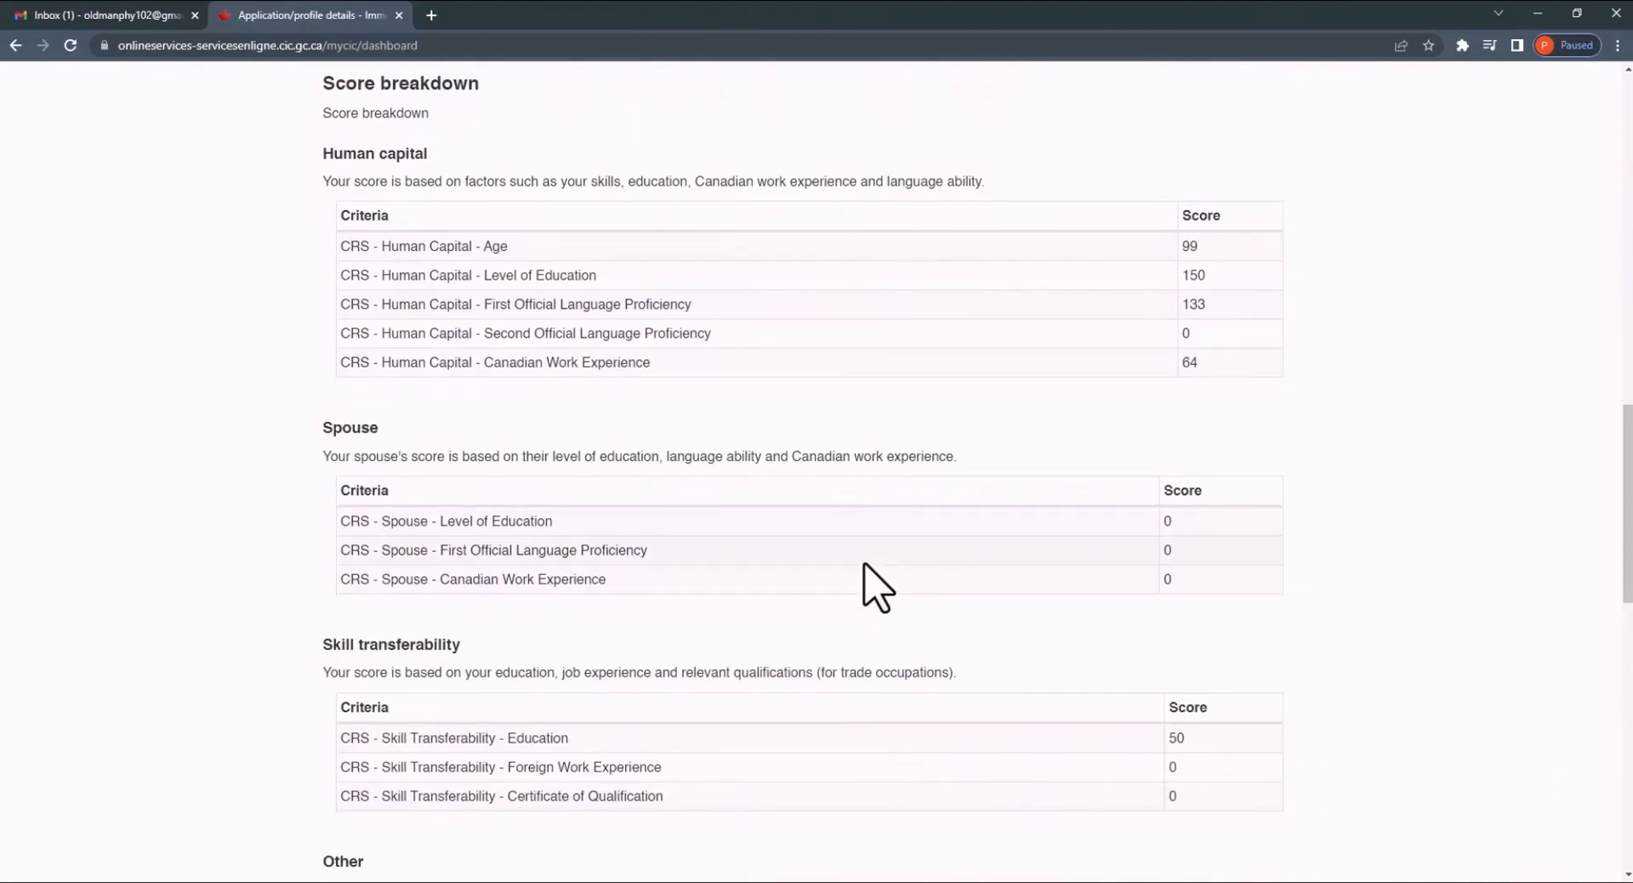
scroll(863, 564, "down", 1)
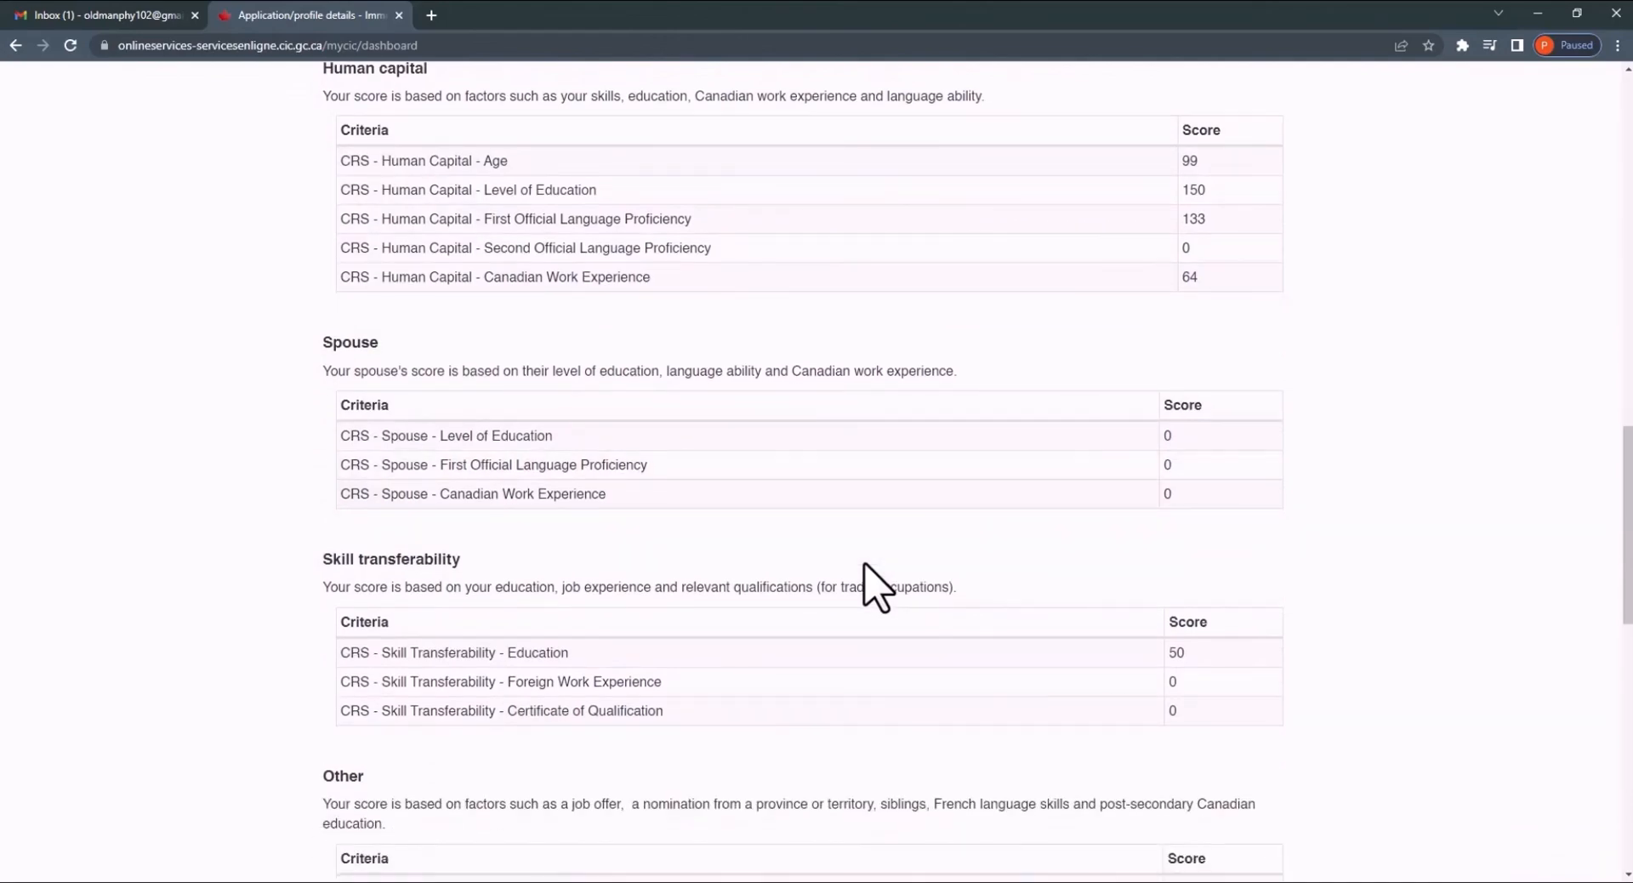